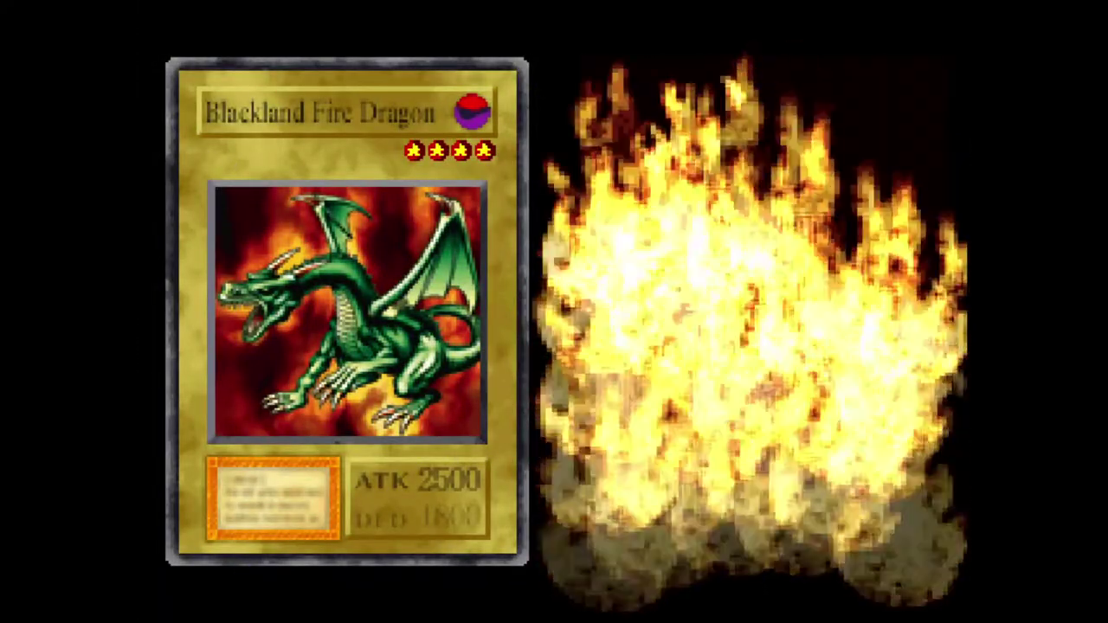
Finish the duel, review the statistics and spoils pages of the duel results, and leave the results.
key("x")
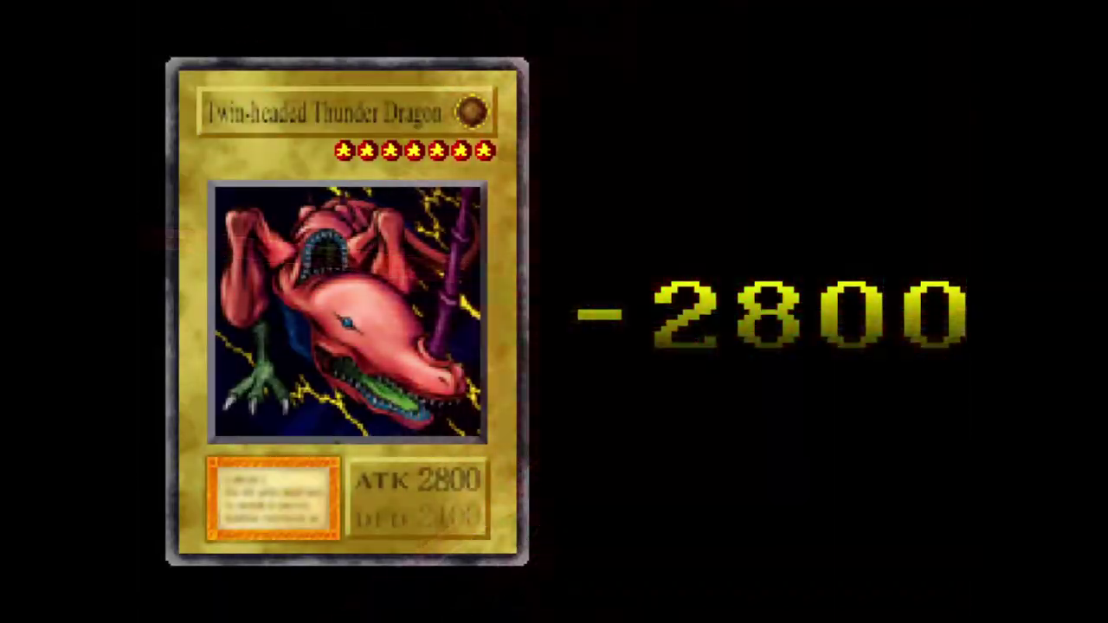
key("x")
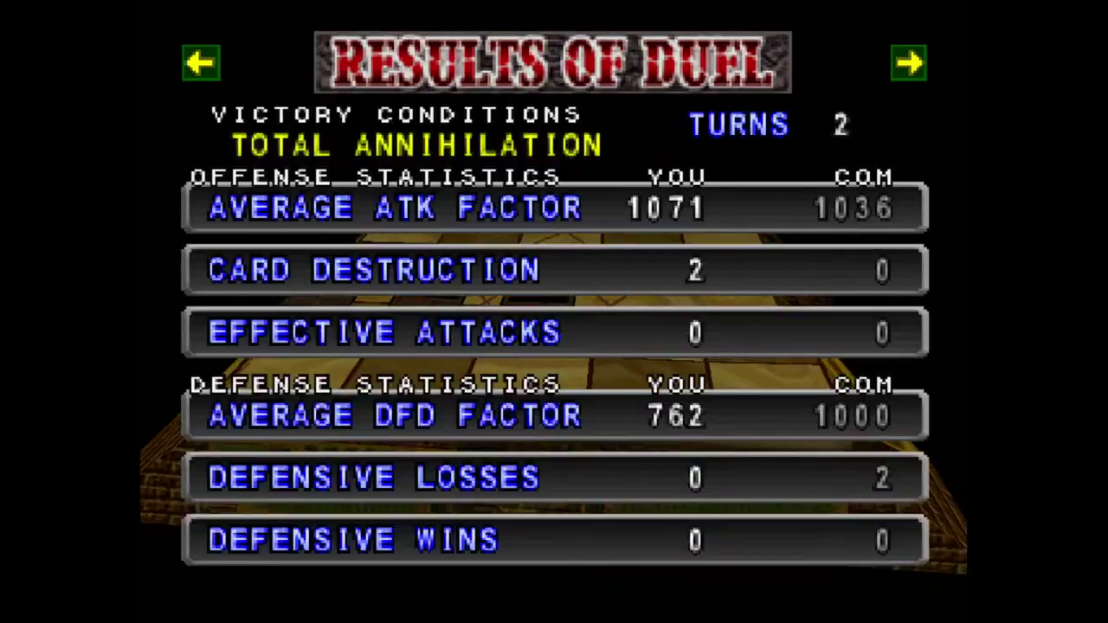
key("Right")
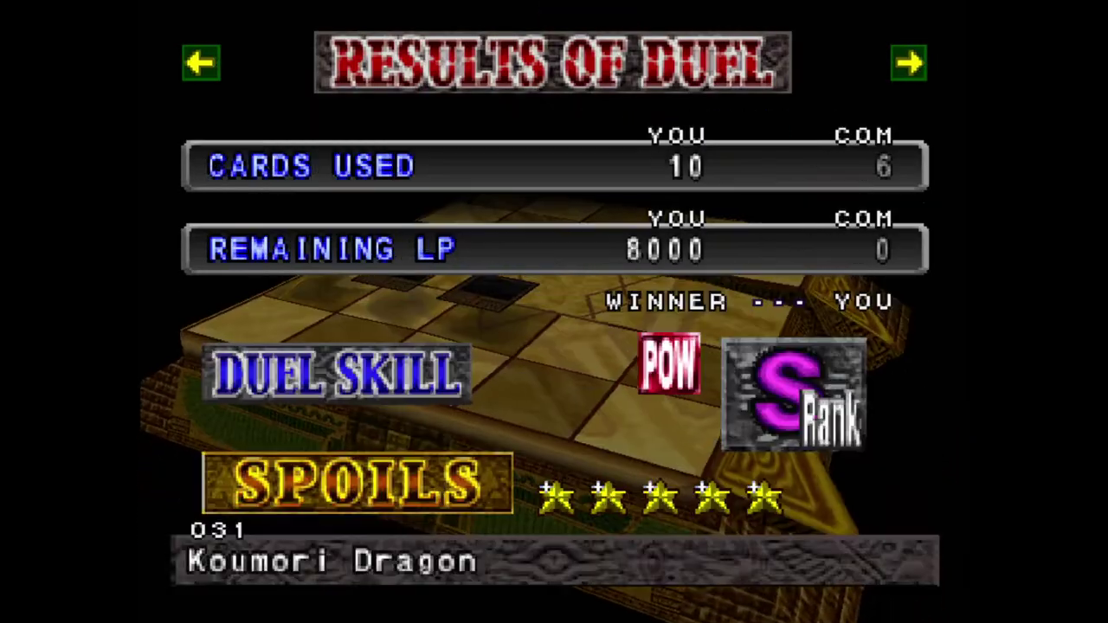
key("Left")
key("Right")
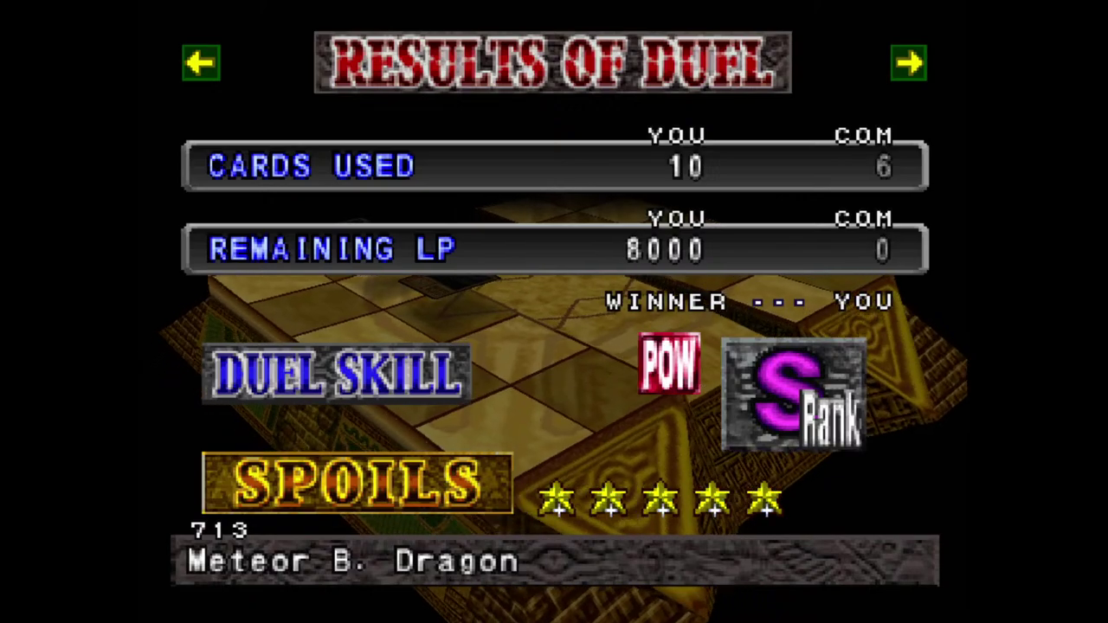
key("Left")
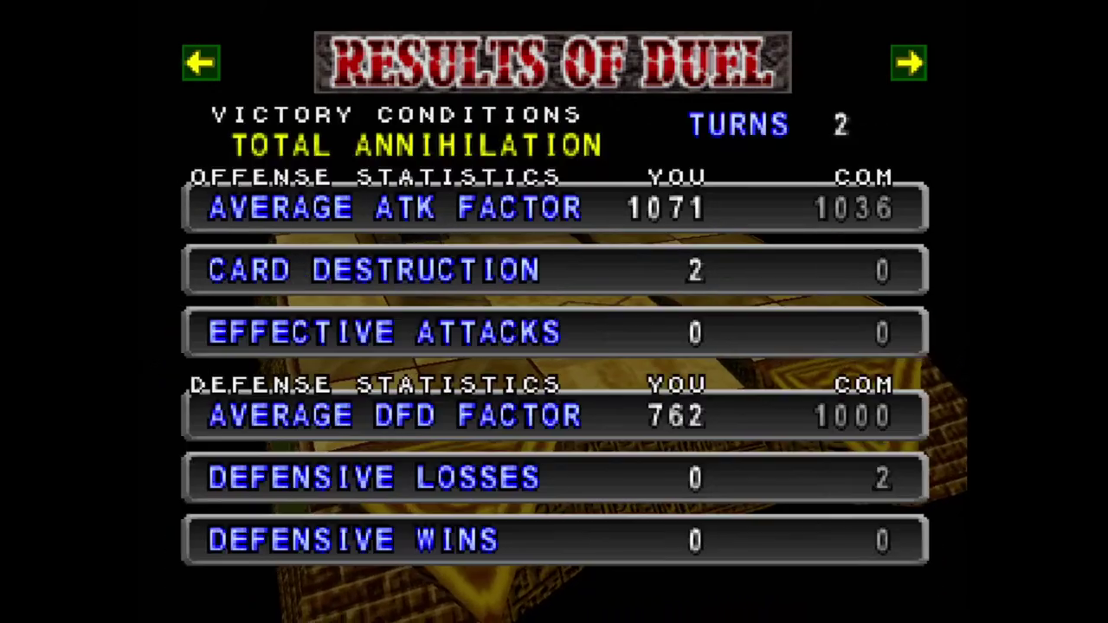
key("Right")
key("Left")
key("Right")
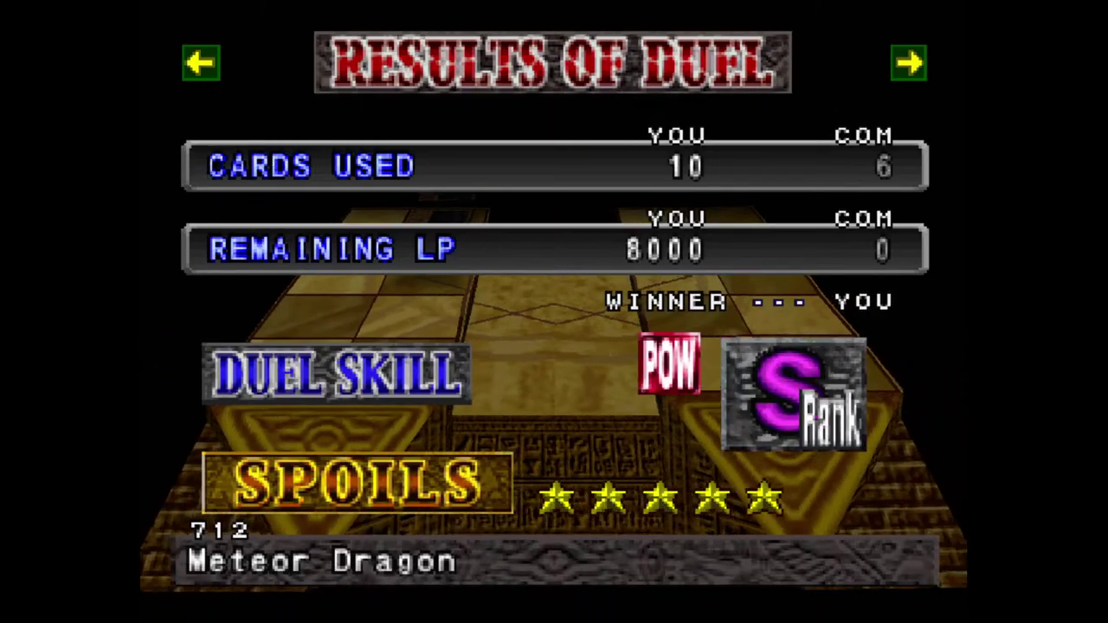
key("Left")
key("Right")
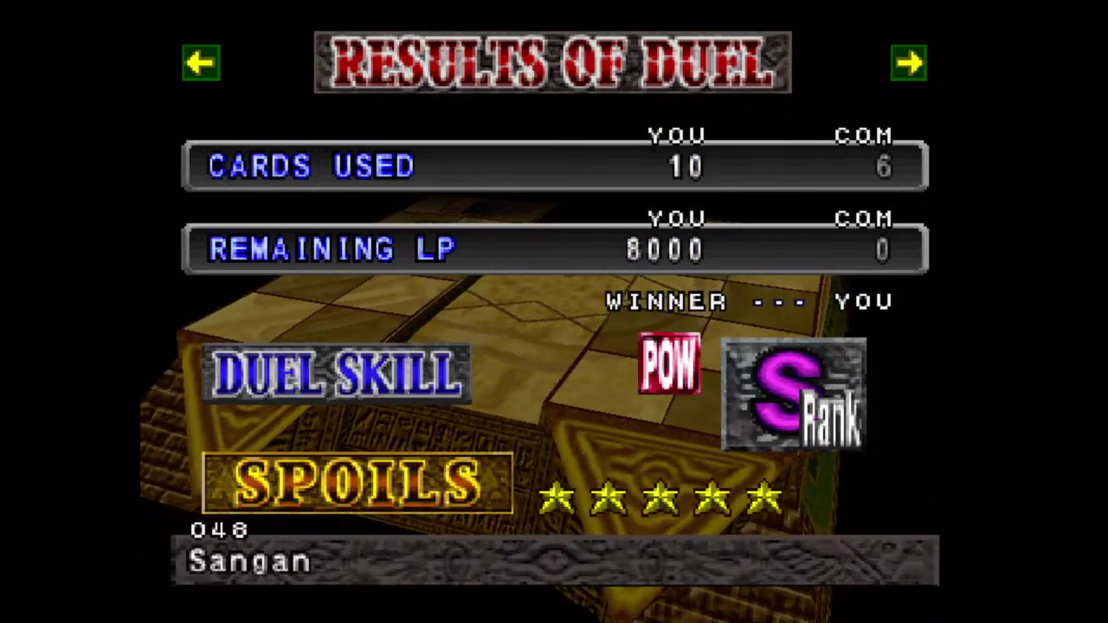
key("x")
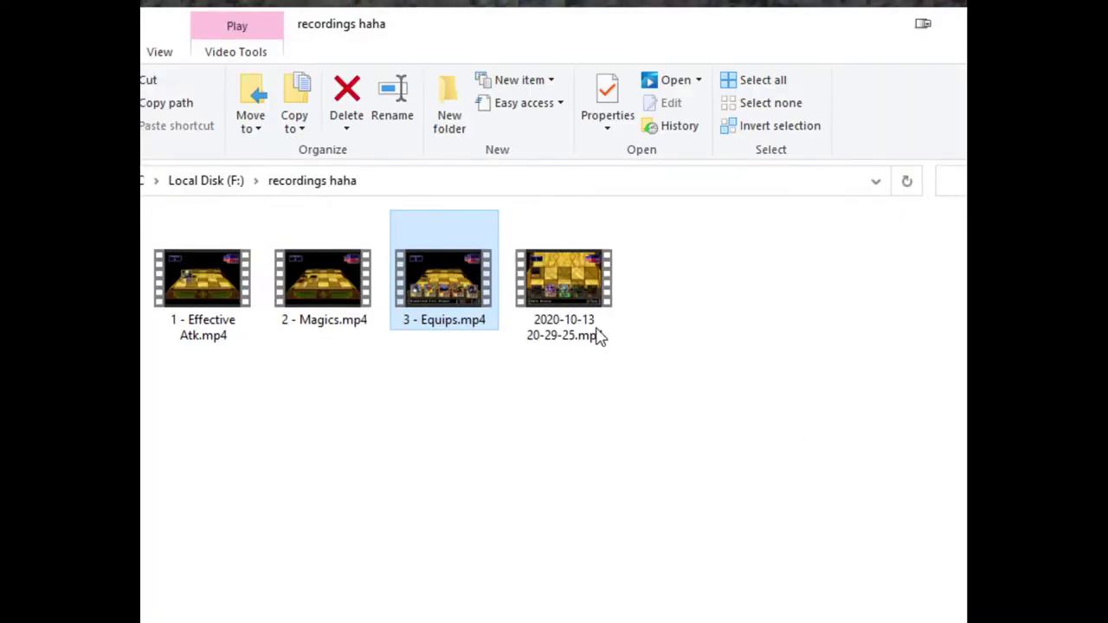
left_click(578, 301)
right_click(578, 301)
left_click(610, 248)
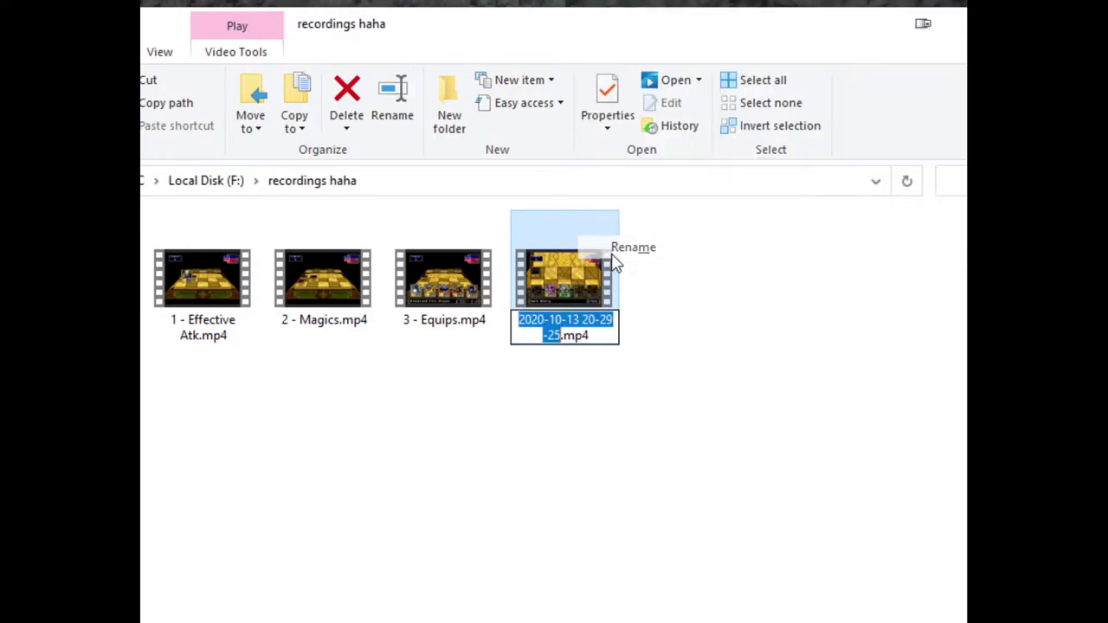
type("Background Re")
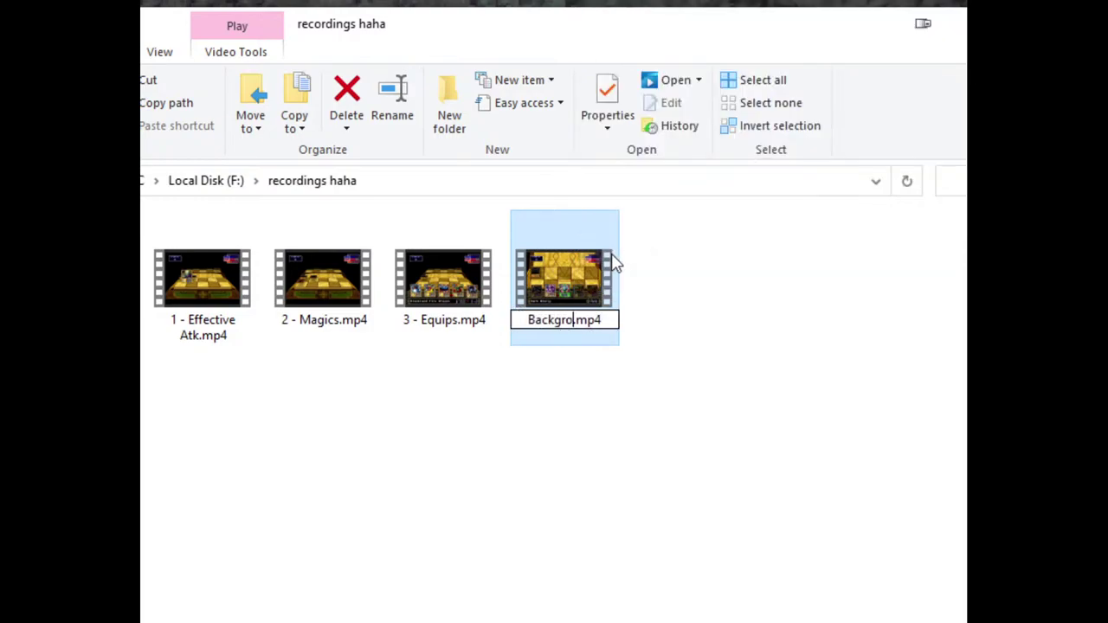
type("cording")
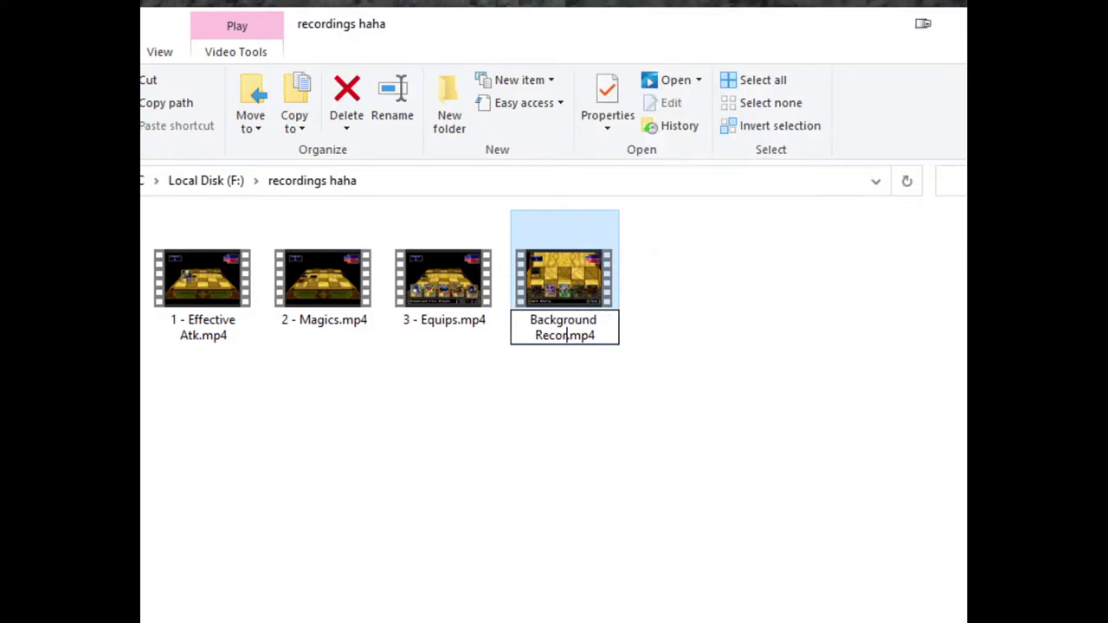
key("Return")
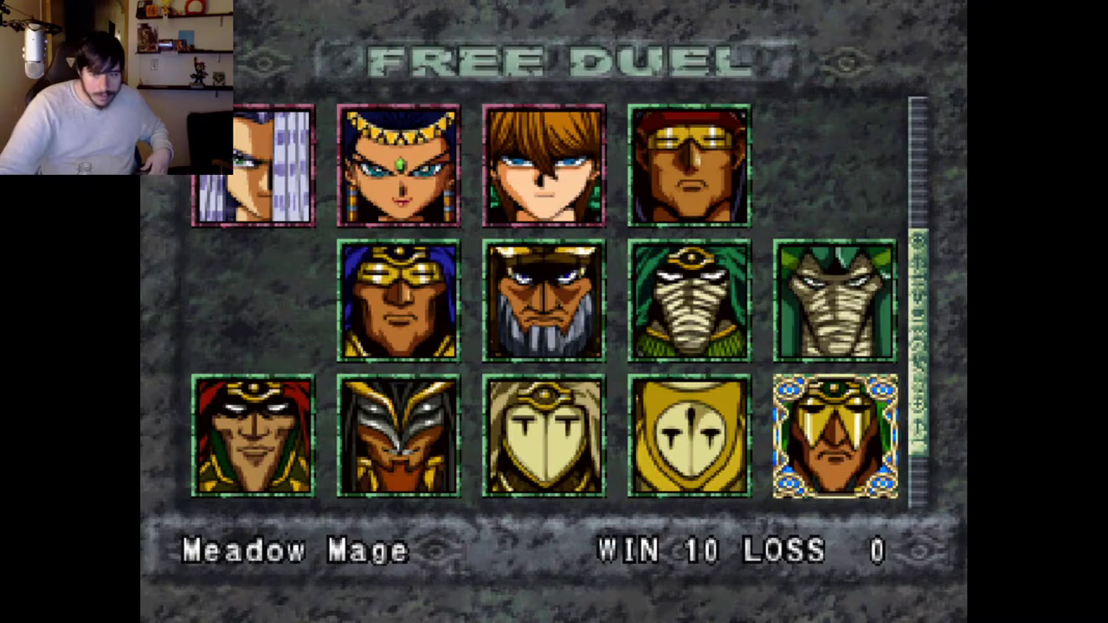
Go from Meadow Mage to the Build Deck entry on the Free Duel screen and open it.
key("Left")
key("Up")
key("Up")
key("Left")
key("Left")
key("Up")
key("Up")
key("Up")
key("Up")
key("Left")
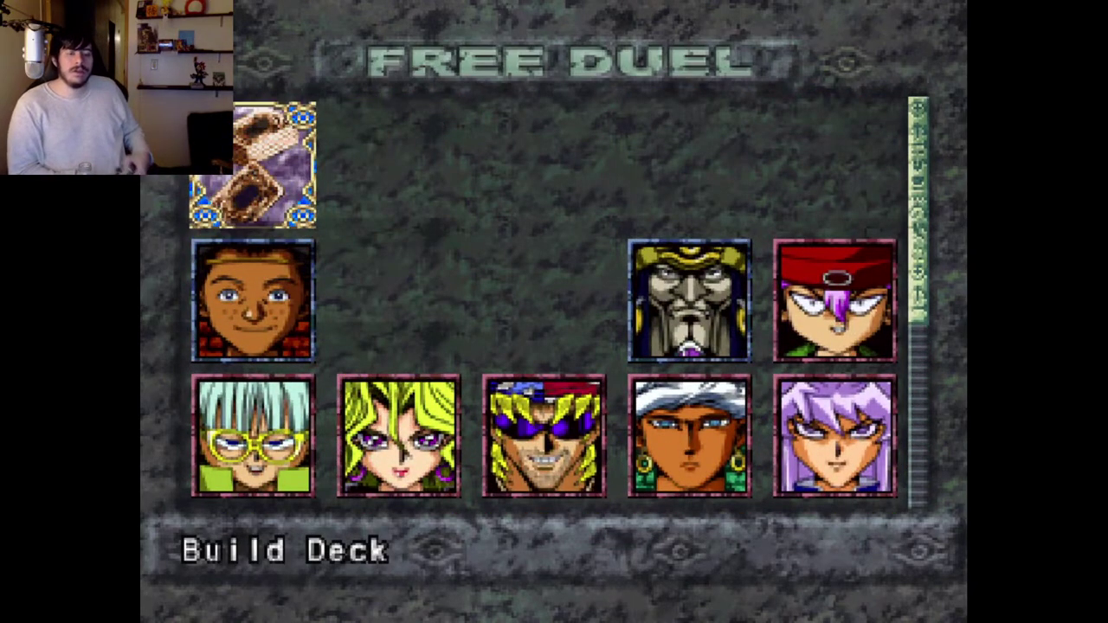
key("Return")
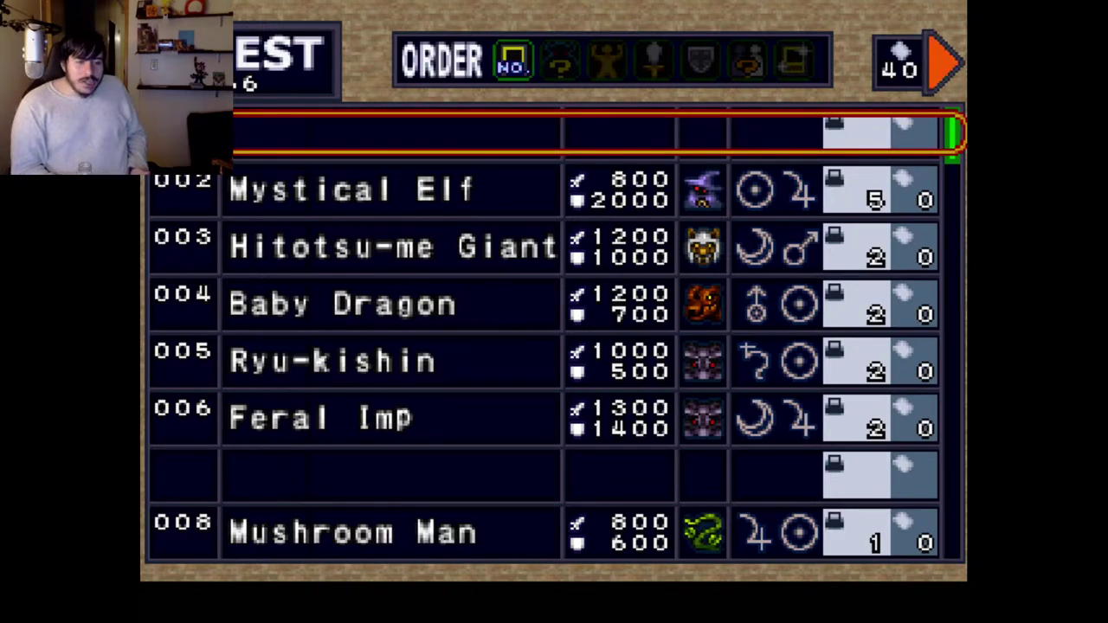
Order the card chest by newest and examine the newly obtained cards from Sangan down to Jinzo #7.
key("Left")
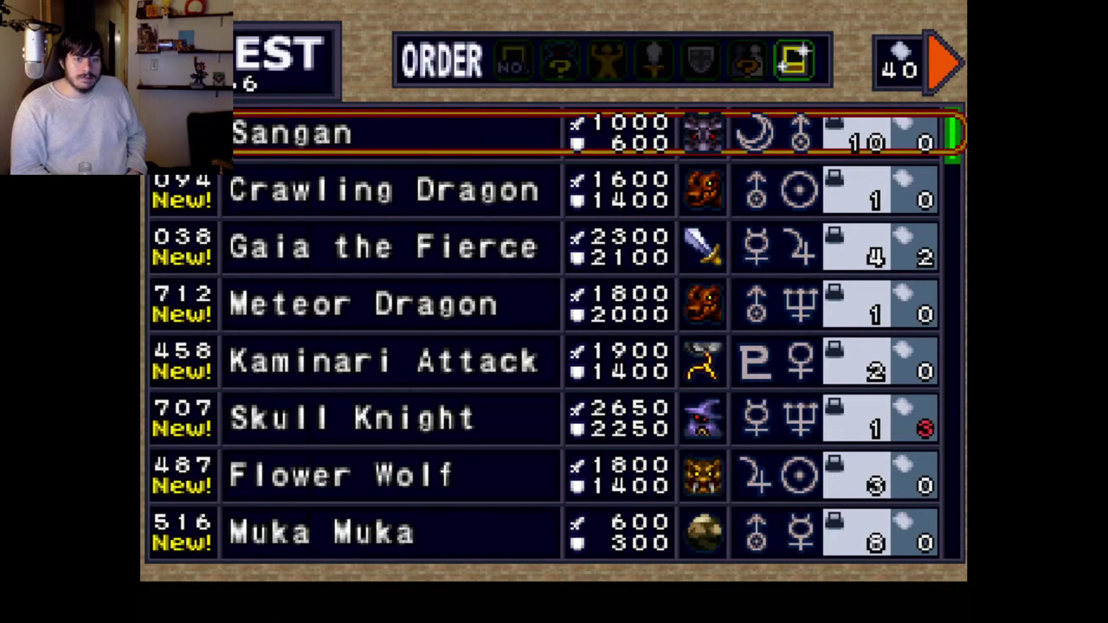
key("Down")
key("Down")
key("Down")
key("Down")
key("Down")
key("Down")
key("Down")
key("Down")
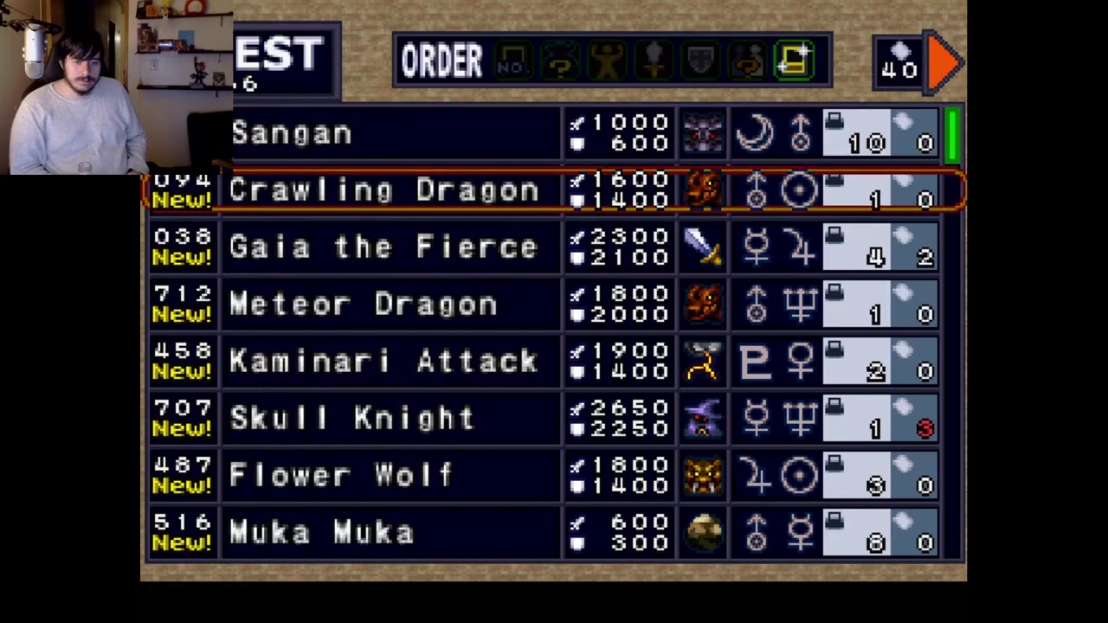
key("Down")
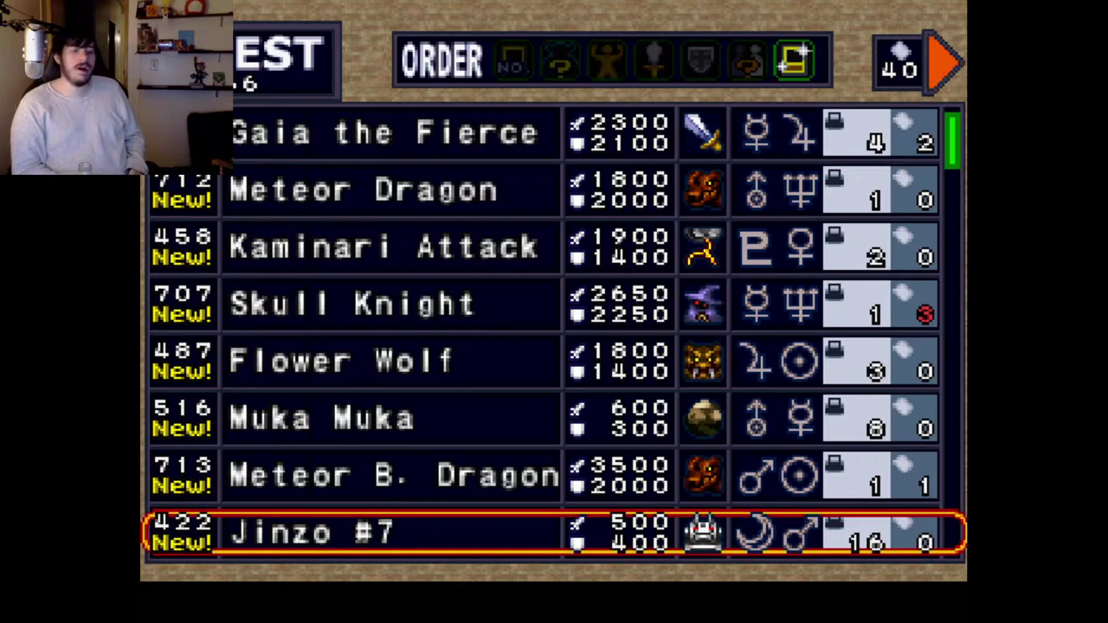
key("Up")
key("Up")
key("Up")
key("Up")
key("Up")
key("Up")
key("Up")
key("Up")
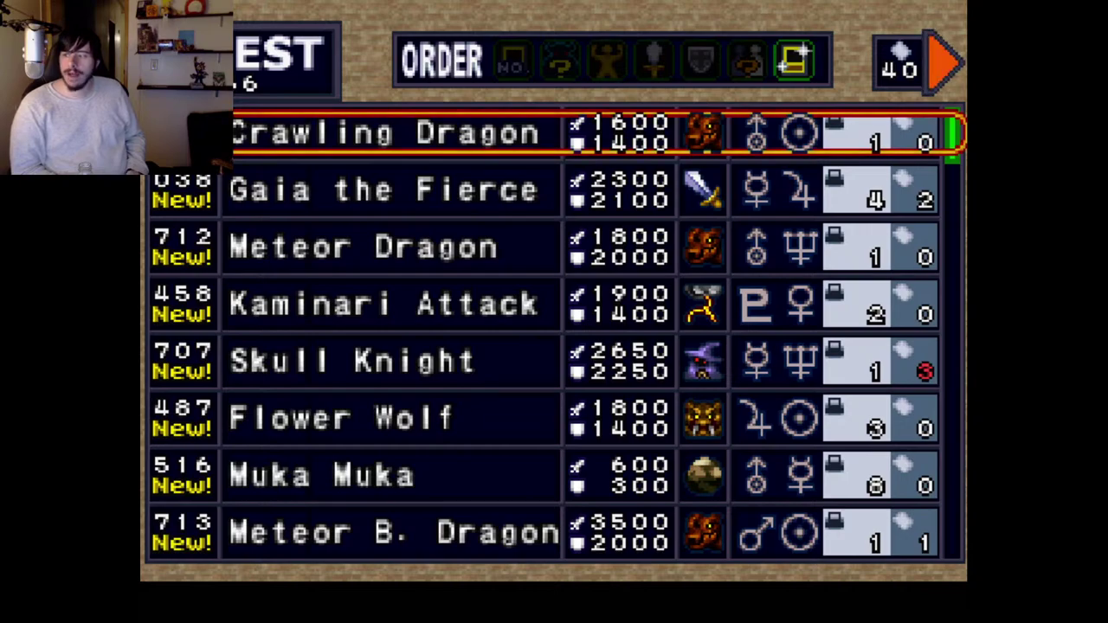
key("Down")
key("Down")
key("Down")
key("Down")
key("Down")
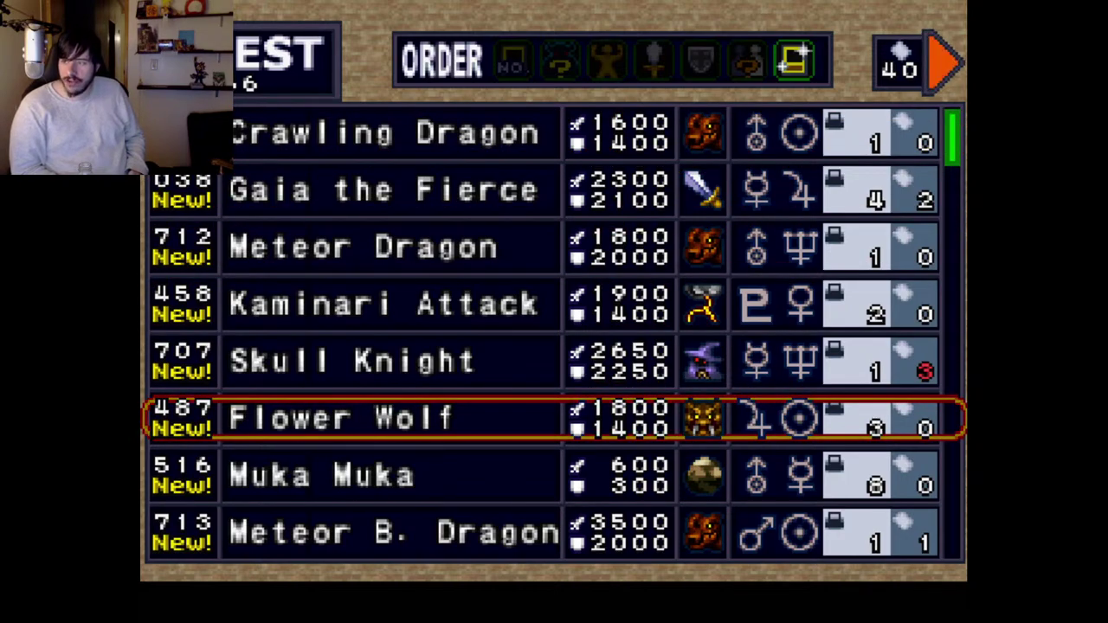
key("Up")
key("Up")
key("Up")
key("Up")
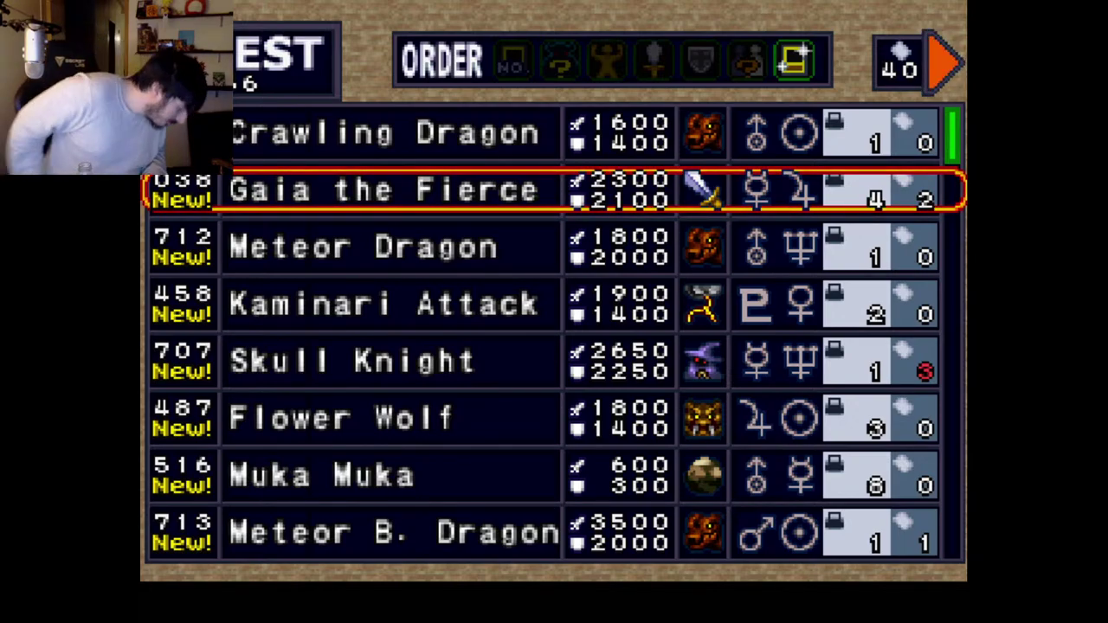
key("Up")
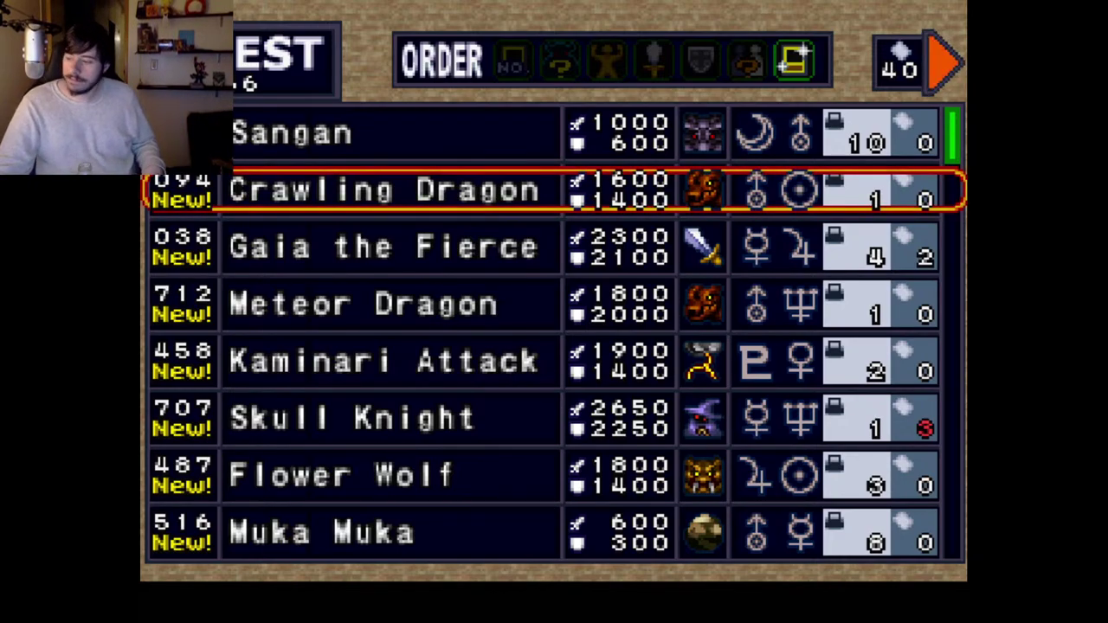
Leave the card chest and the Free Duel screen for the main menu and save the game.
key("Escape")
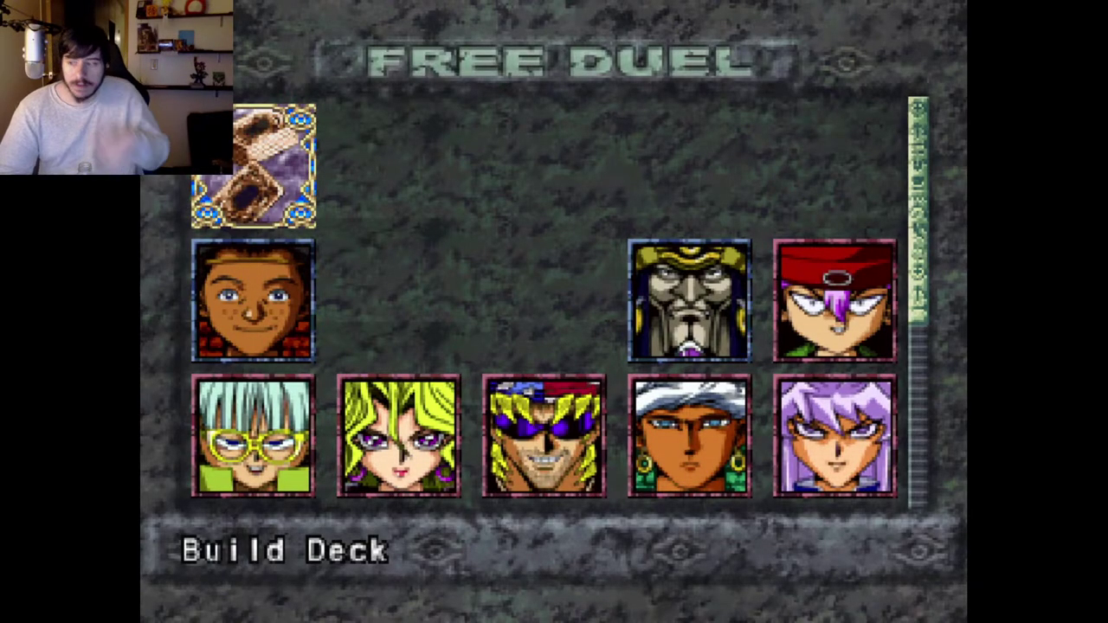
key("Return")
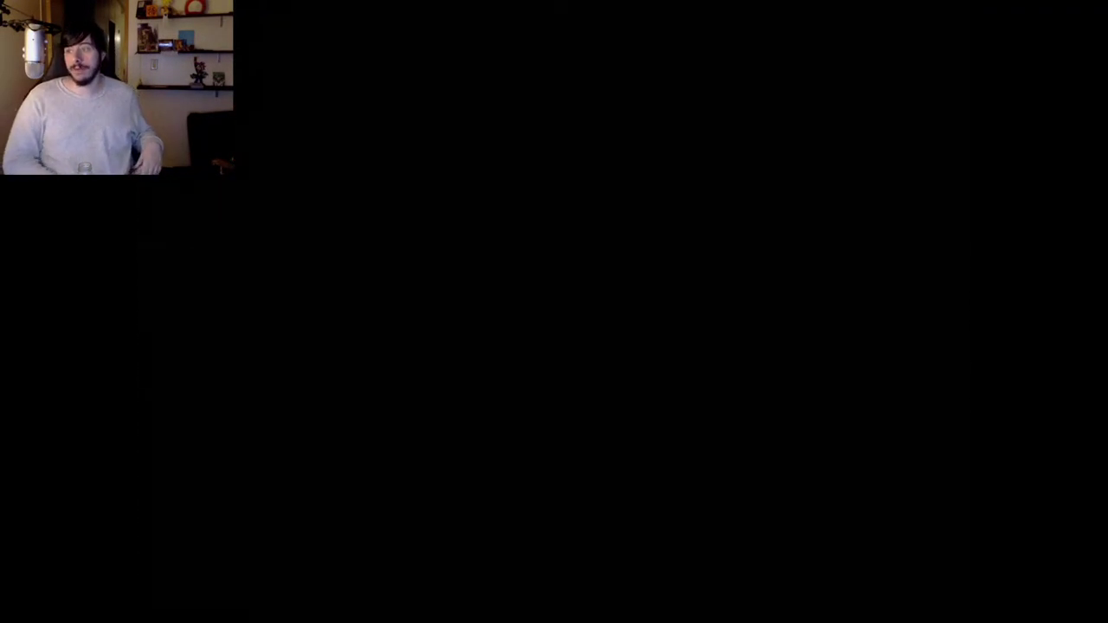
key("Return")
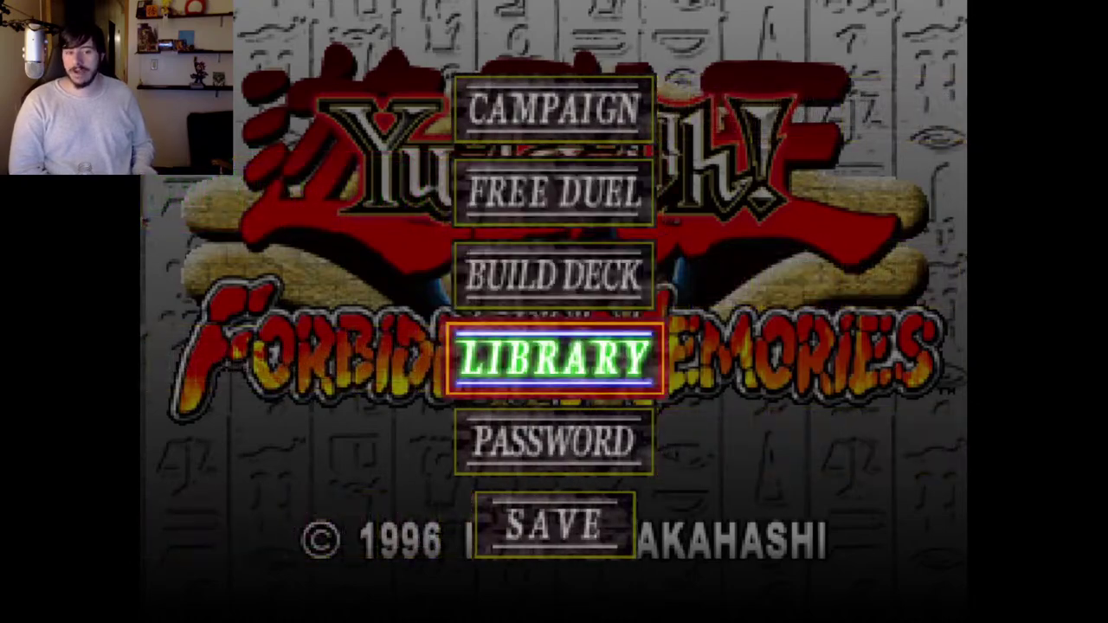
key("Down")
key("Down")
key("Return")
key("Return")
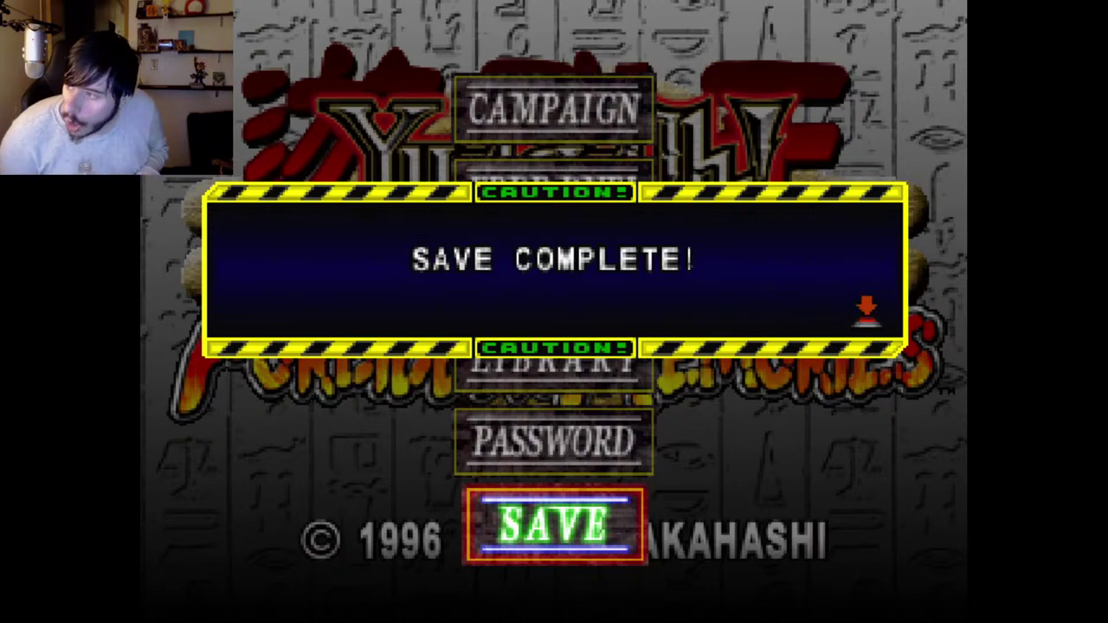
key("Return")
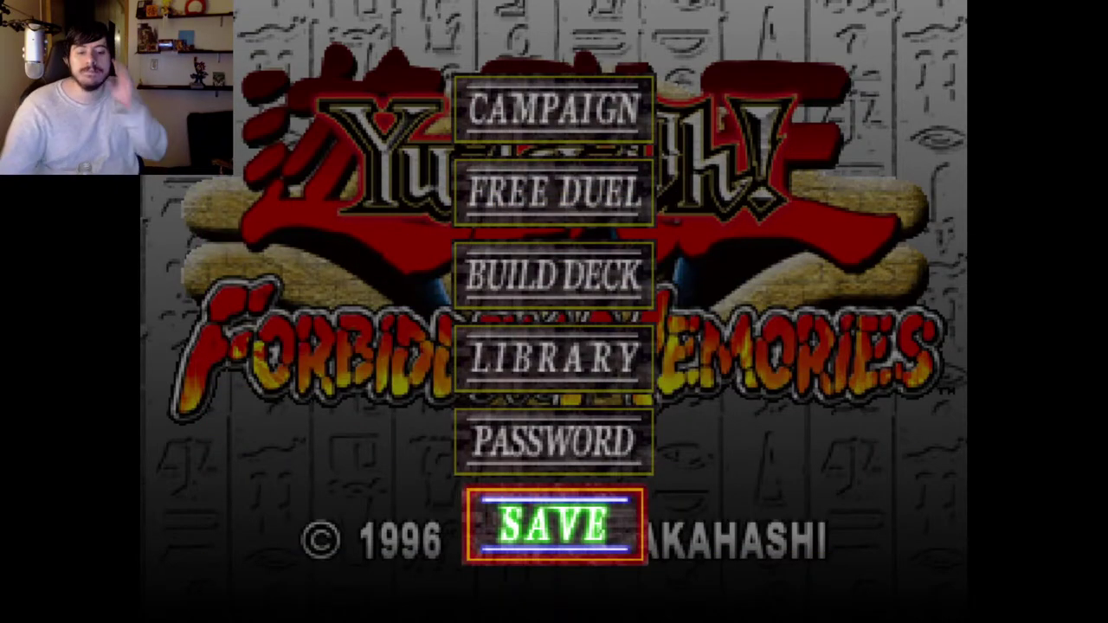
Switch to Task Manager, end the ePSXe.exe task, and minimize the Task Manager window.
key("alt+Tab")
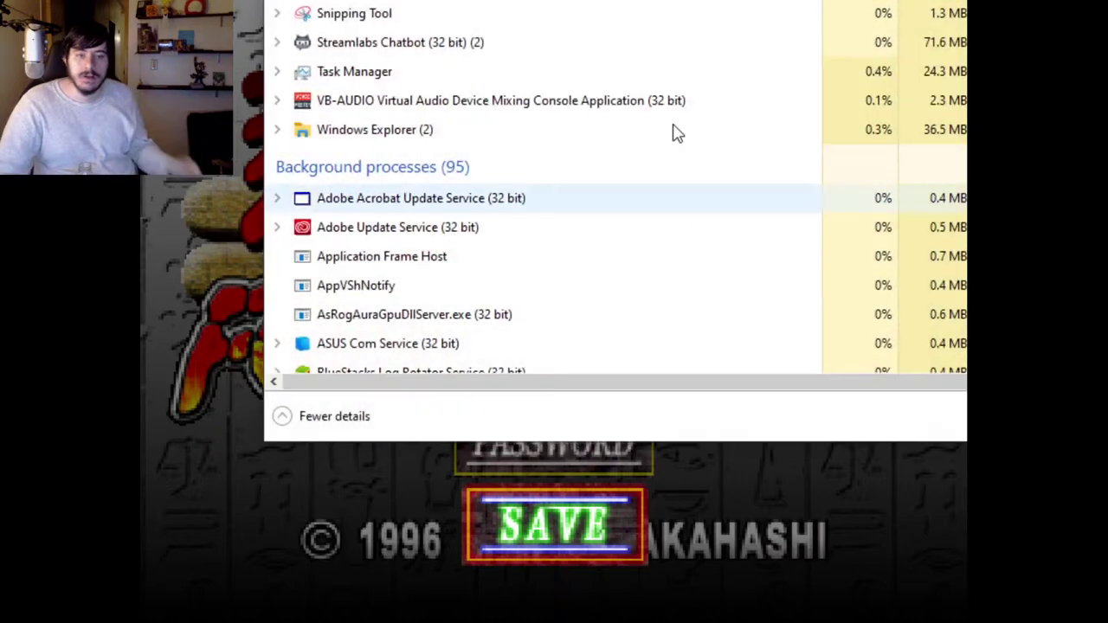
key("super+Up")
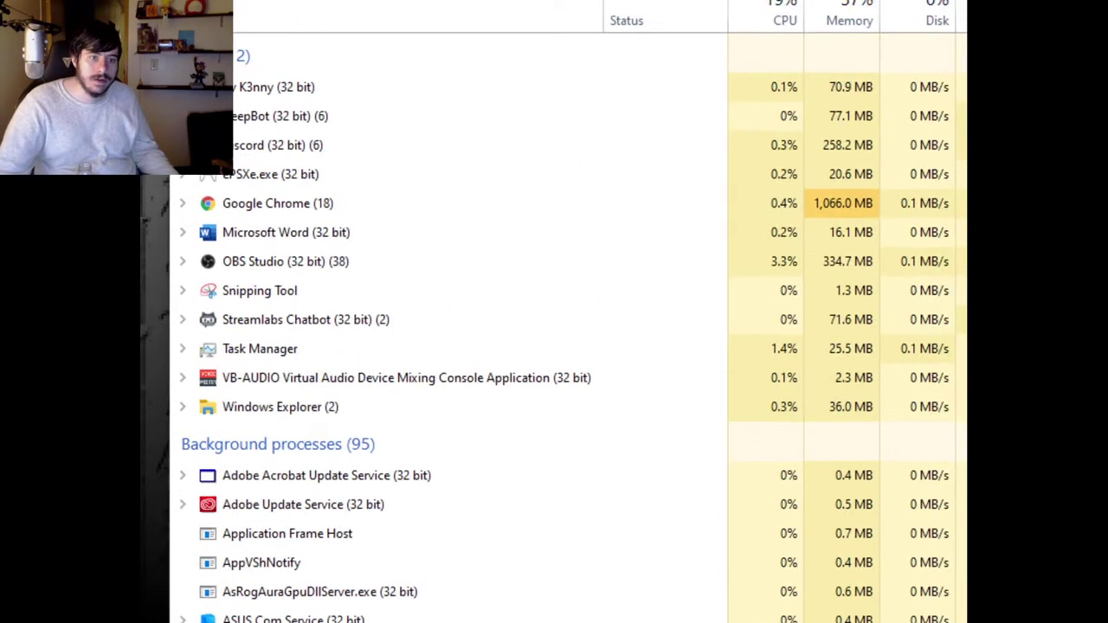
right_click(268, 174)
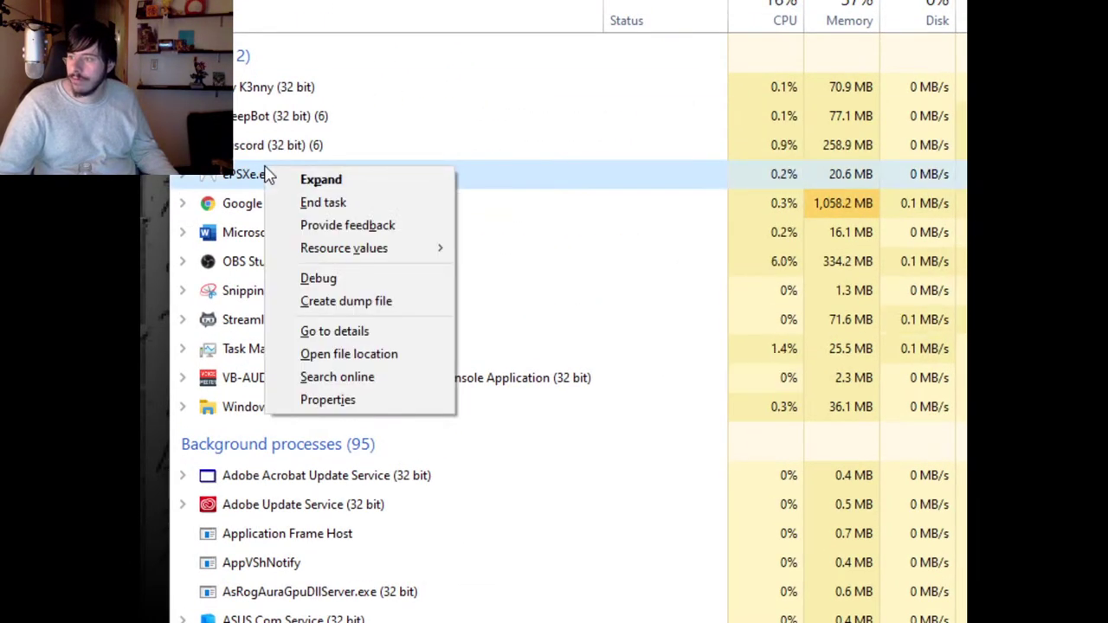
left_click(299, 200)
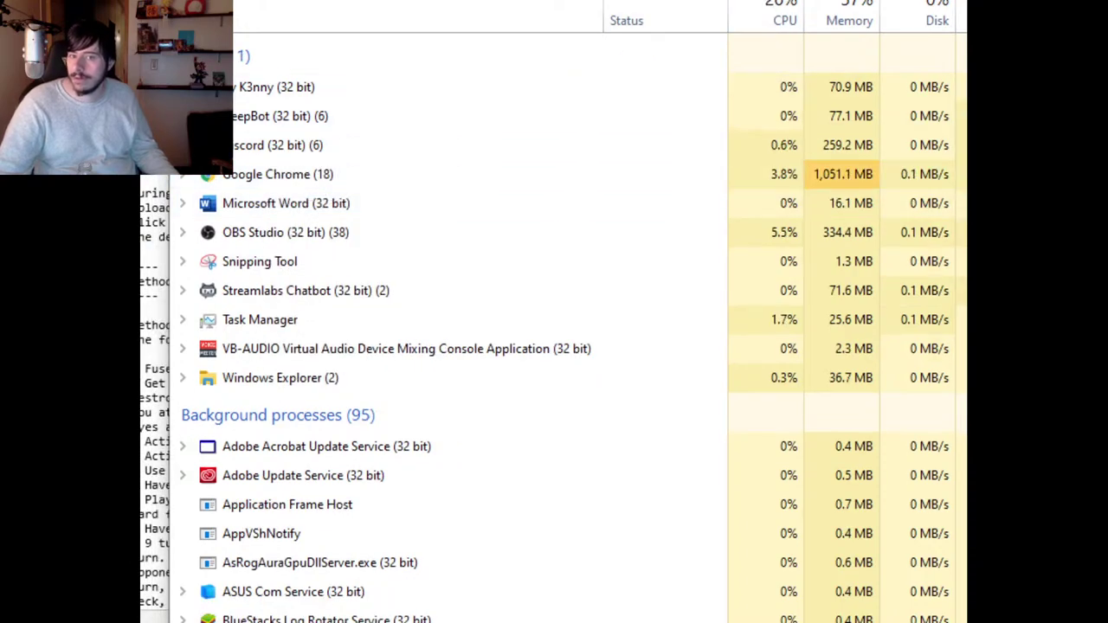
key("super+Down")
key("super+Down")
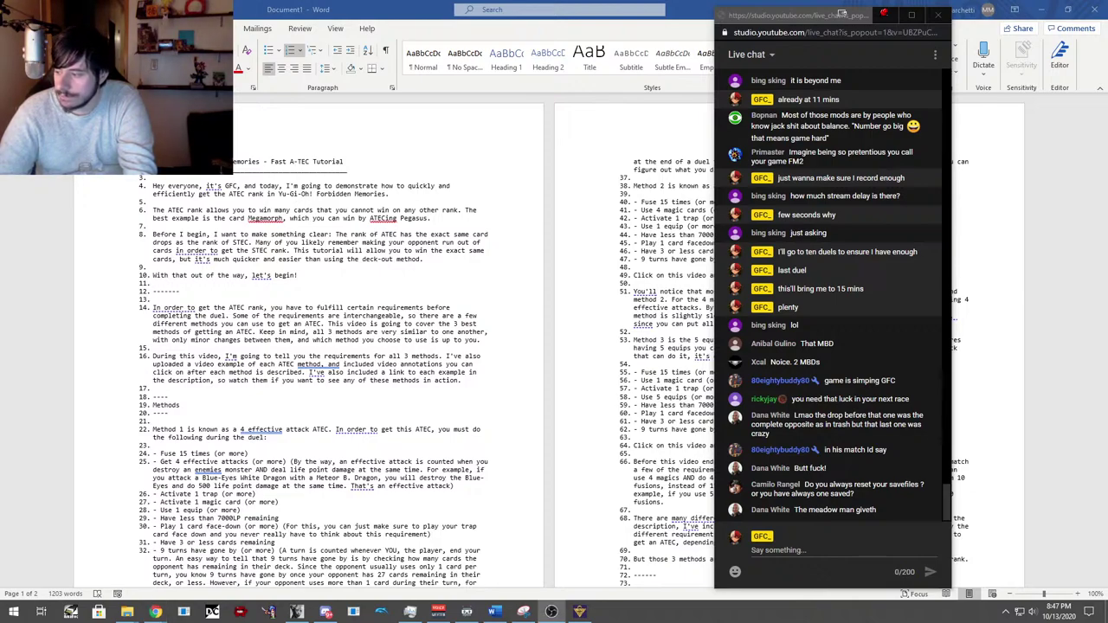
Set the system volume of the headphones to 8.
left_click(1032, 612)
left_click_drag(943, 585, 957, 591)
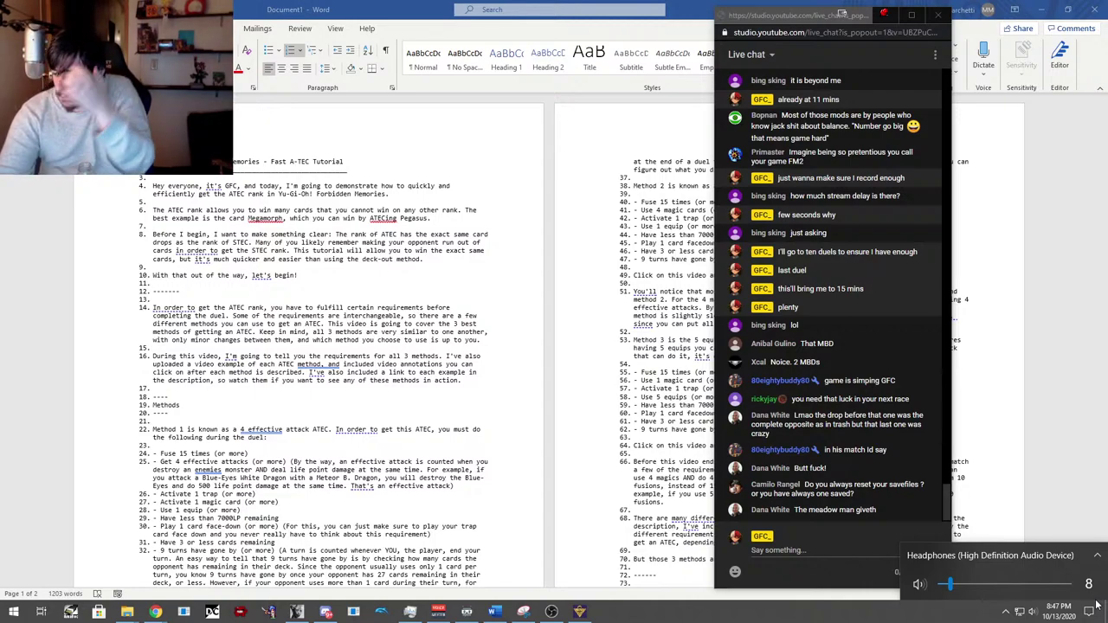
scroll(1049, 588, "up", 2)
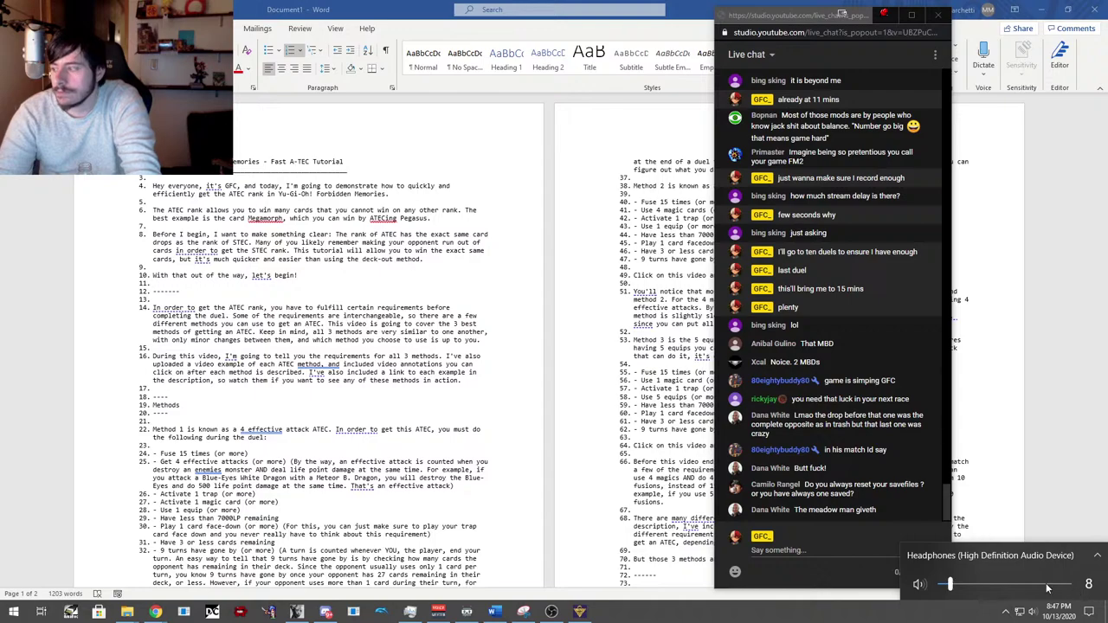
left_click(552, 612)
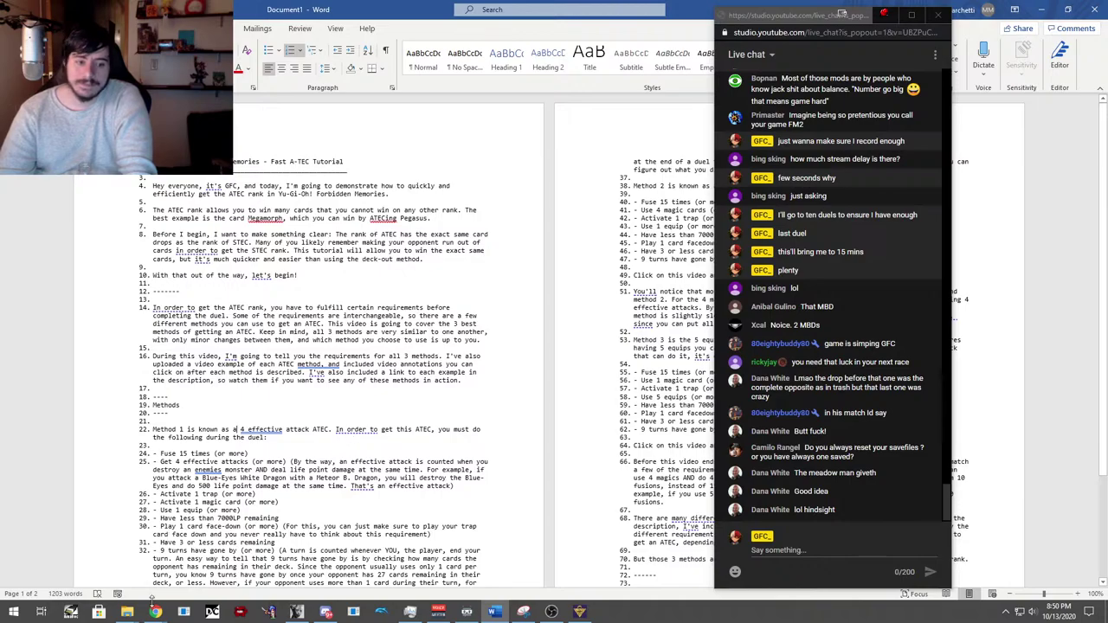
Switch to the File Explorer window showing the ePSXe 180 folder.
left_click(127, 612)
left_click(60, 562)
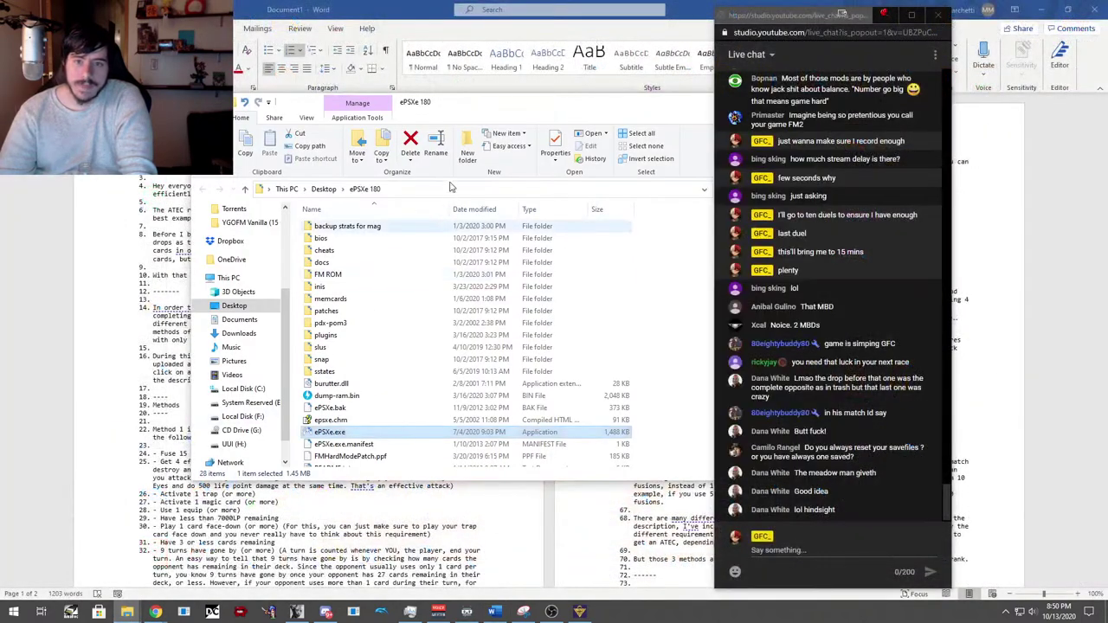
Dismiss the ePSXe 180 folder window and browse the Desktop search results for "rank".
left_click(685, 109)
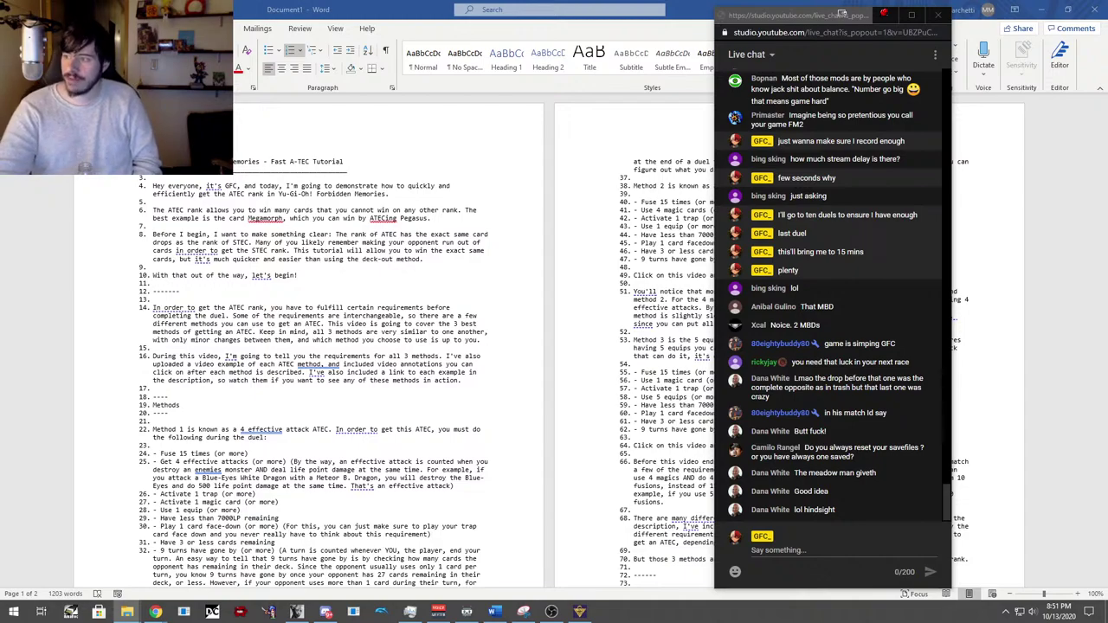
left_click(127, 612)
scroll(643, 282, "down", 3)
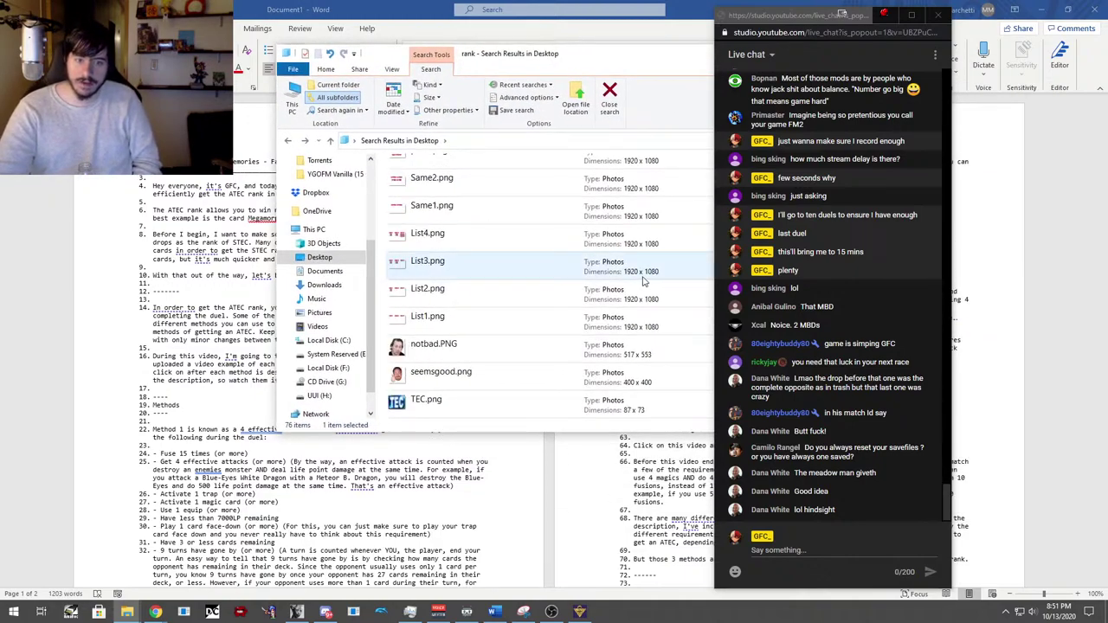
scroll(643, 281, "down", 1)
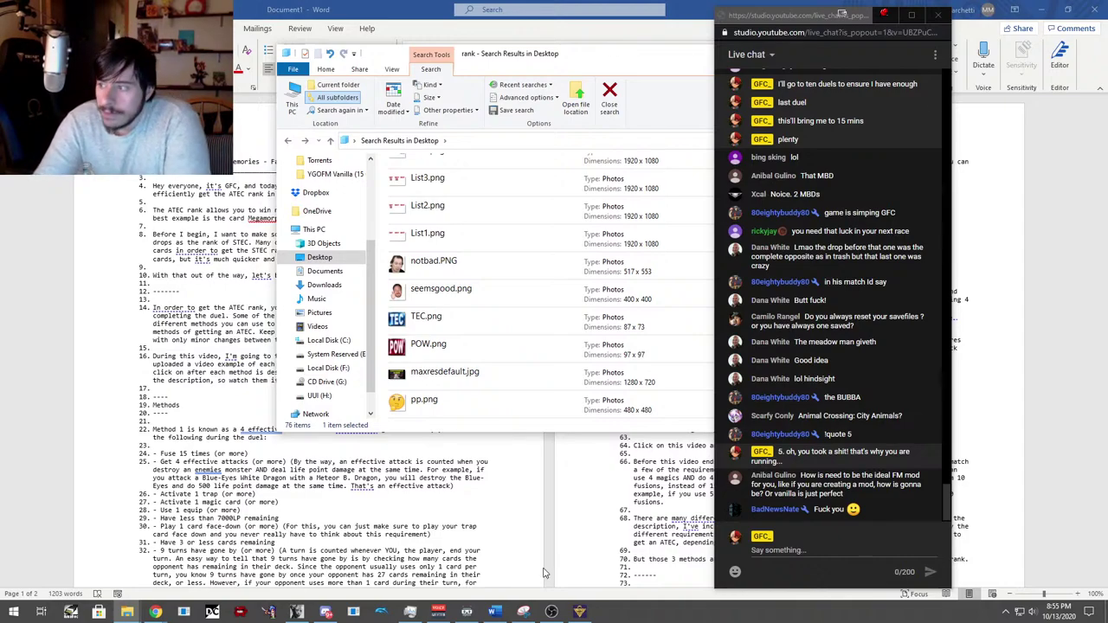
Switch from the search results to the Forbidden Memories rank calculator and move its window clear of the webcam picture.
left_click_drag(614, 50, 861, 69)
key("alt+Tab")
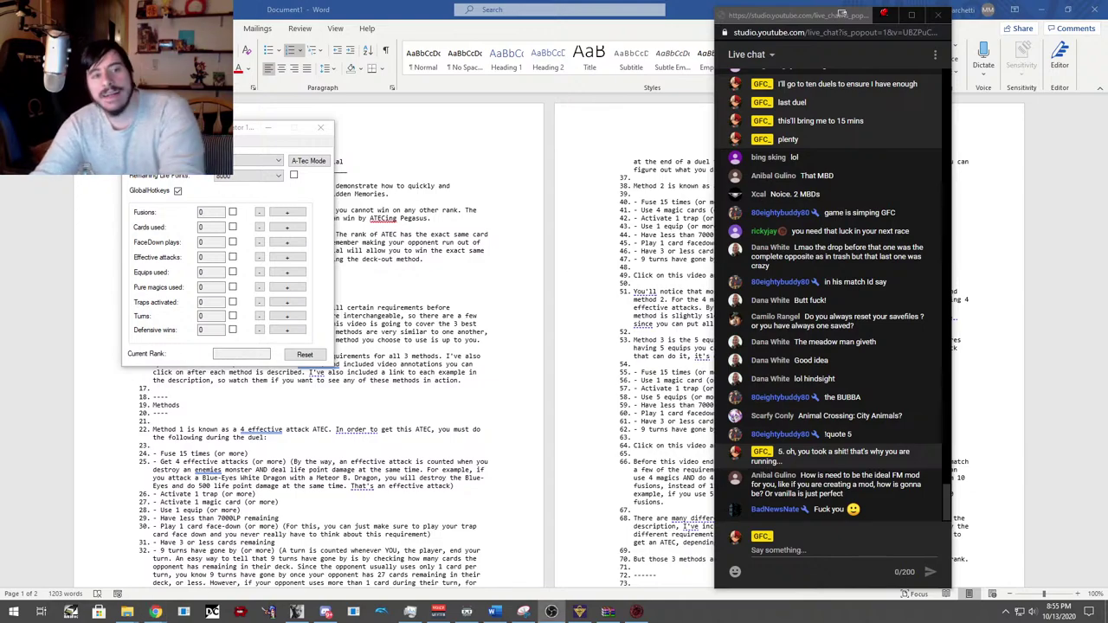
left_click_drag(170, 128, 290, 145)
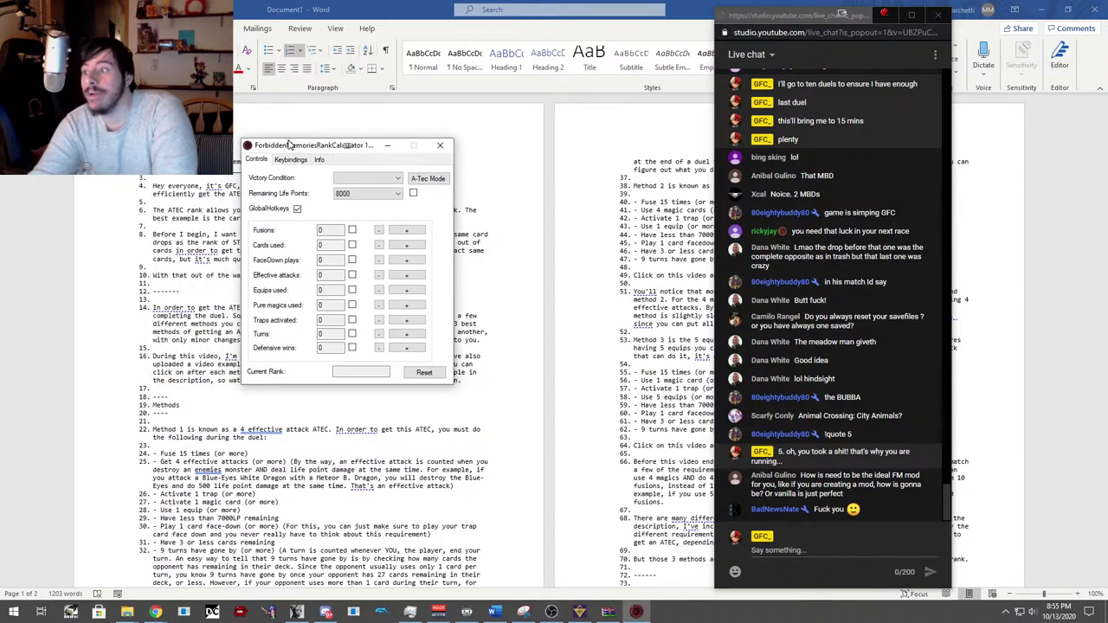
Test the rank calculator's Fusions counter by raising it to 3 and lowering it back to 0.
left_click(337, 194)
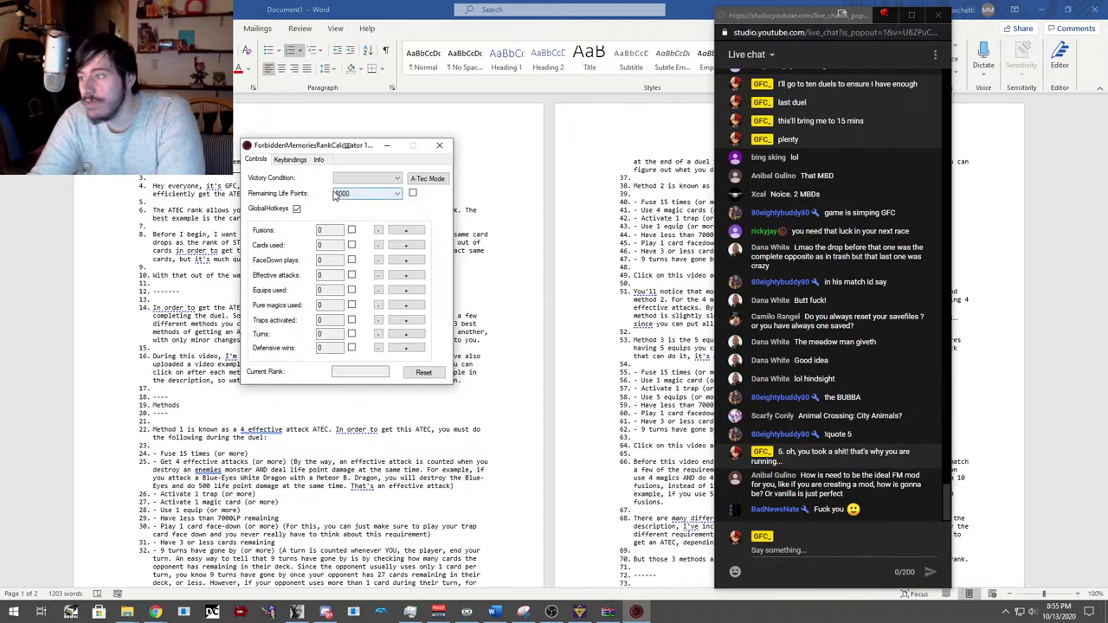
left_click(406, 230)
left_click(378, 230)
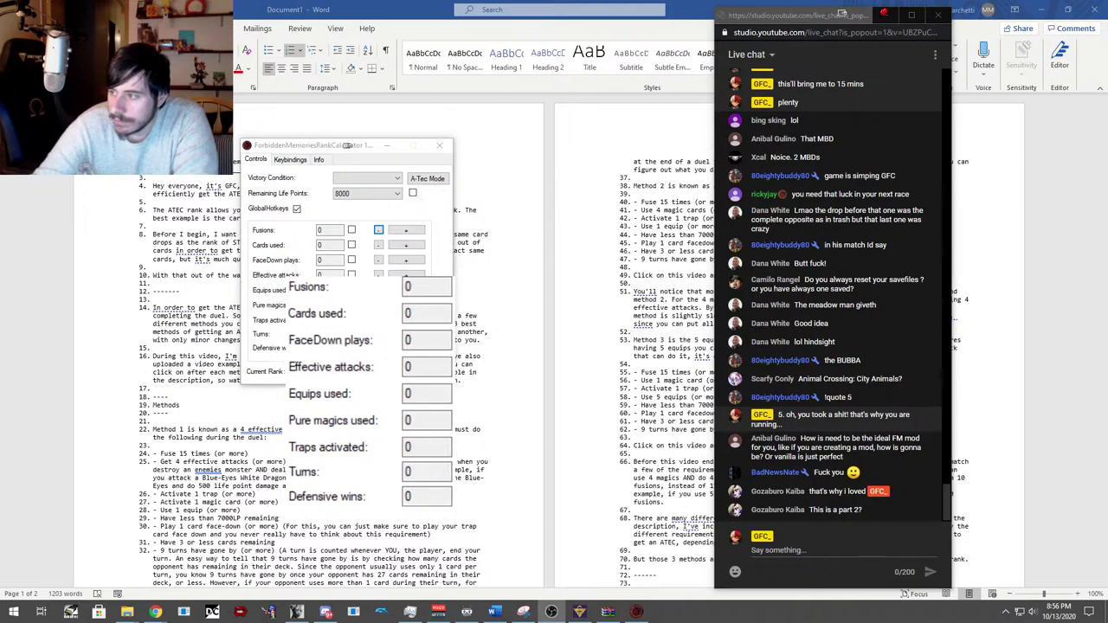
left_click(415, 234)
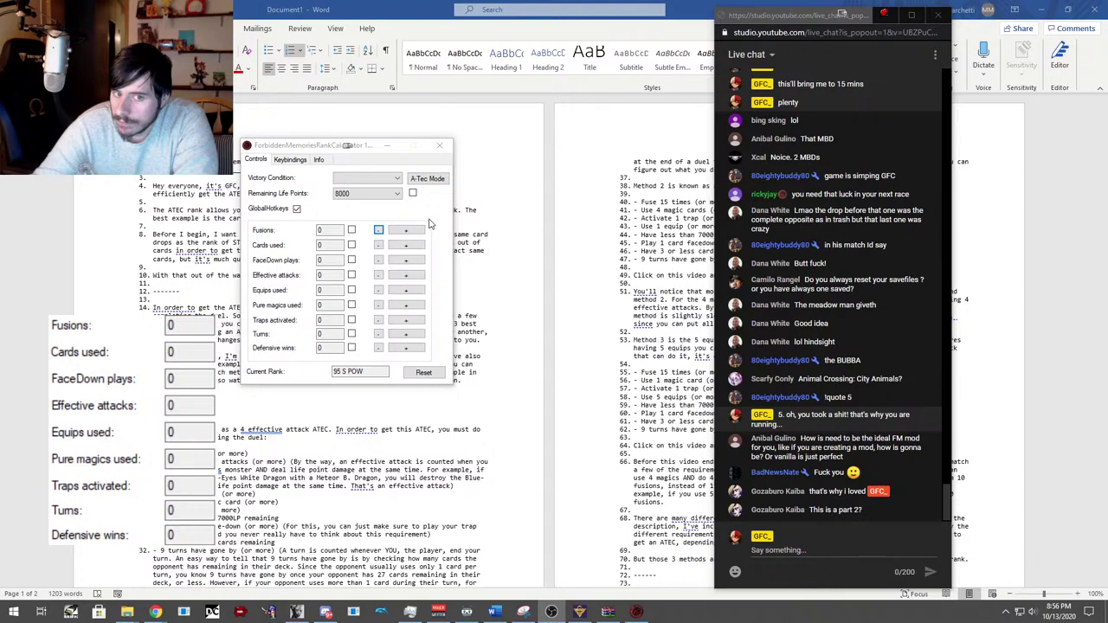
left_click(402, 236)
left_click(400, 237)
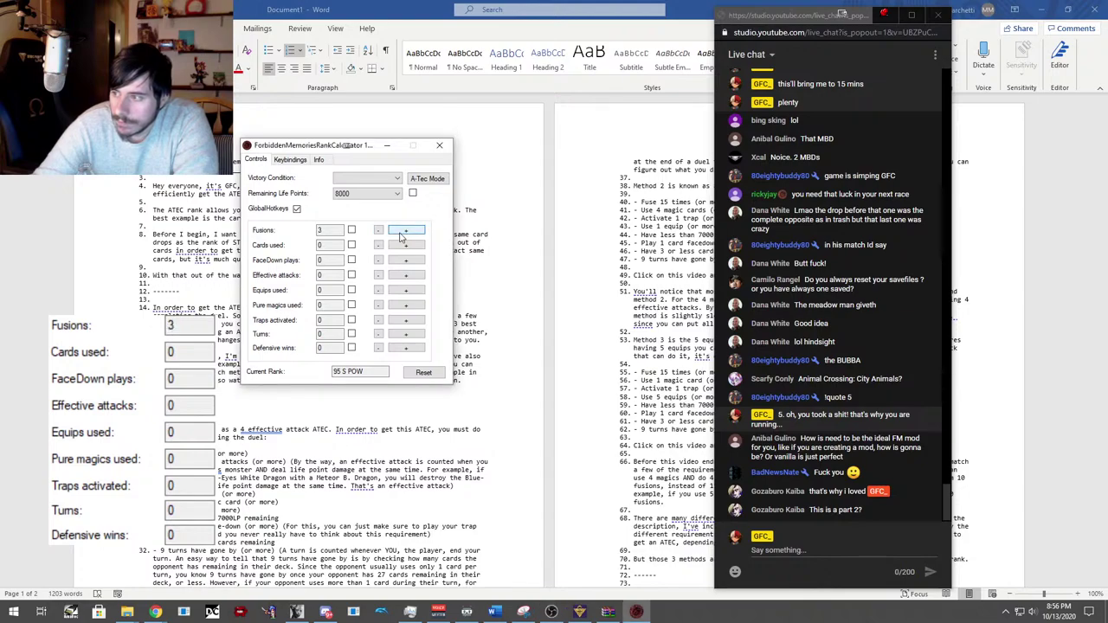
left_click(379, 231)
left_click(379, 231)
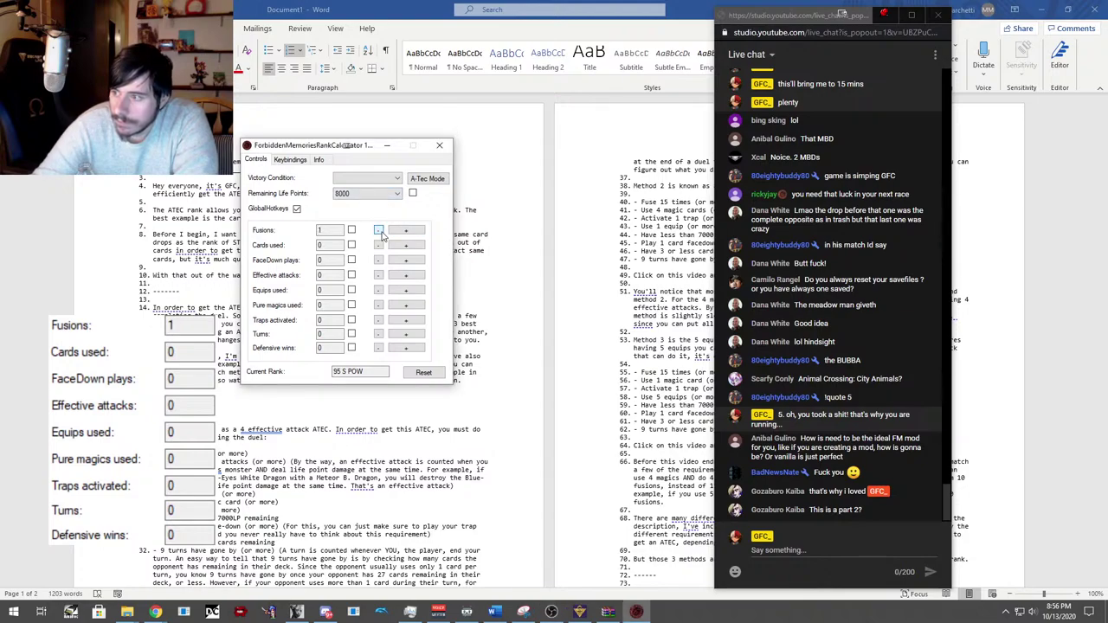
left_click(379, 232)
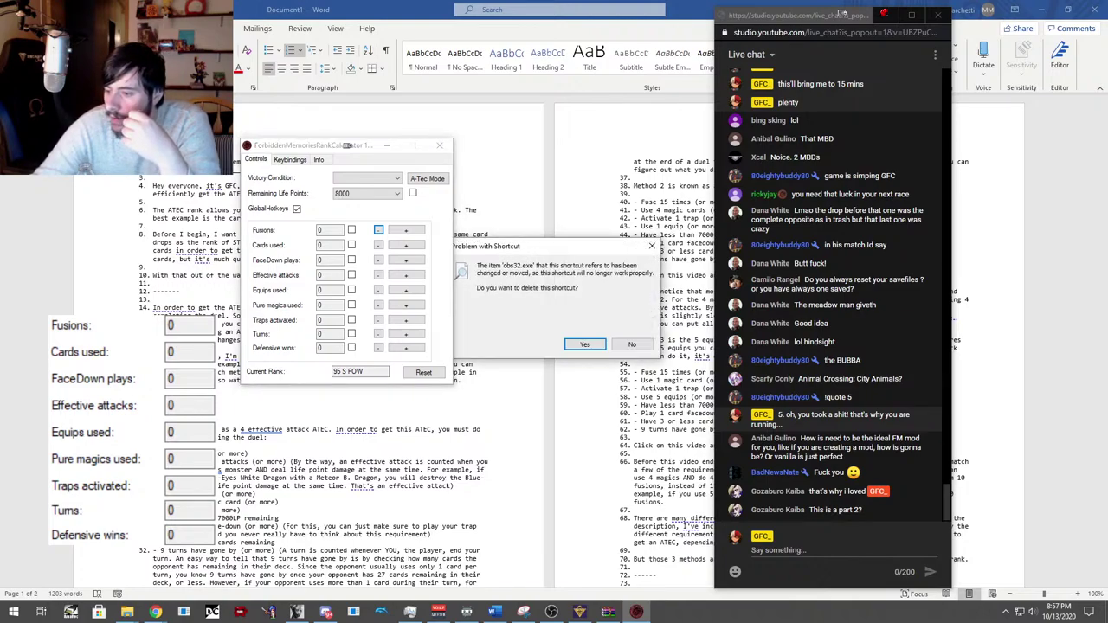
Decline deleting the broken obs32.exe shortcut, then open the 1 - Effective Atk.mp4 recording and pause it at the start.
left_click(631, 344)
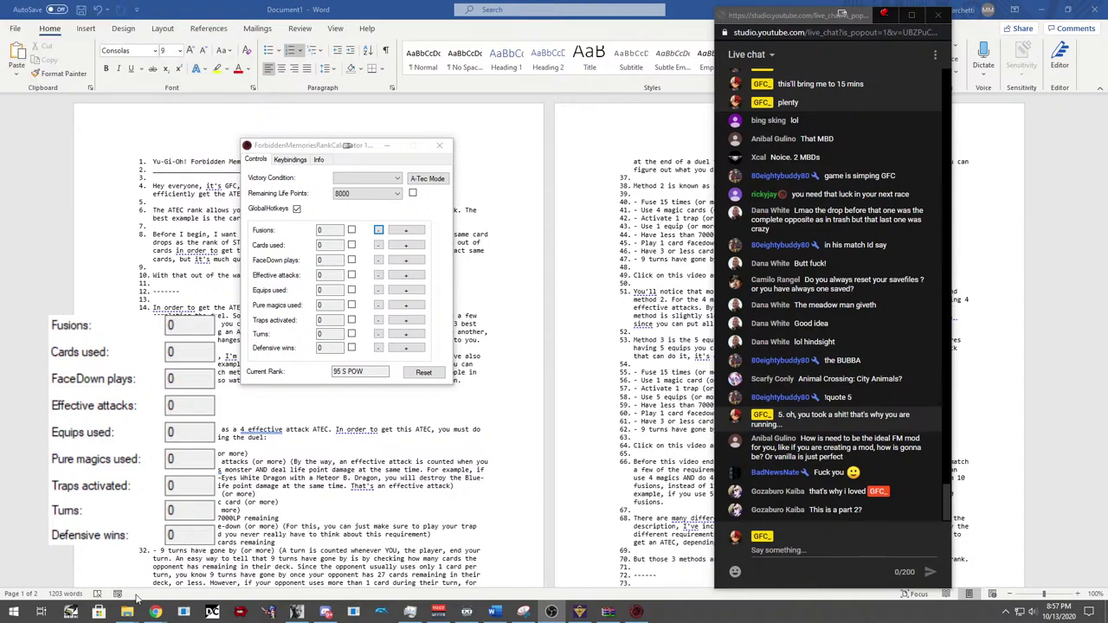
mouse_move(123, 614)
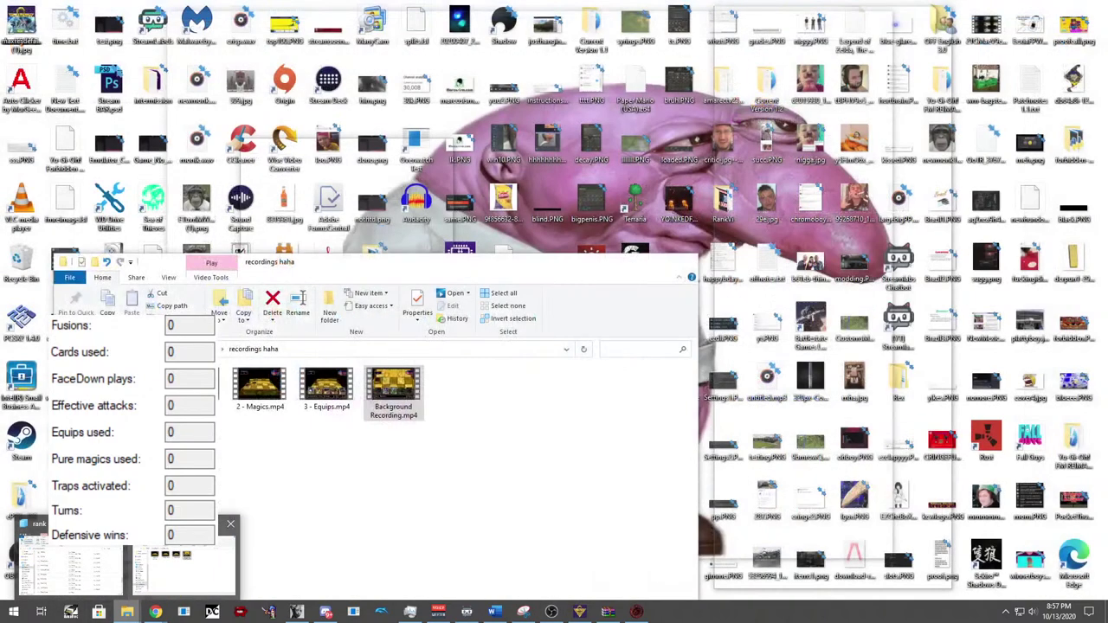
left_click(106, 576)
key("Return")
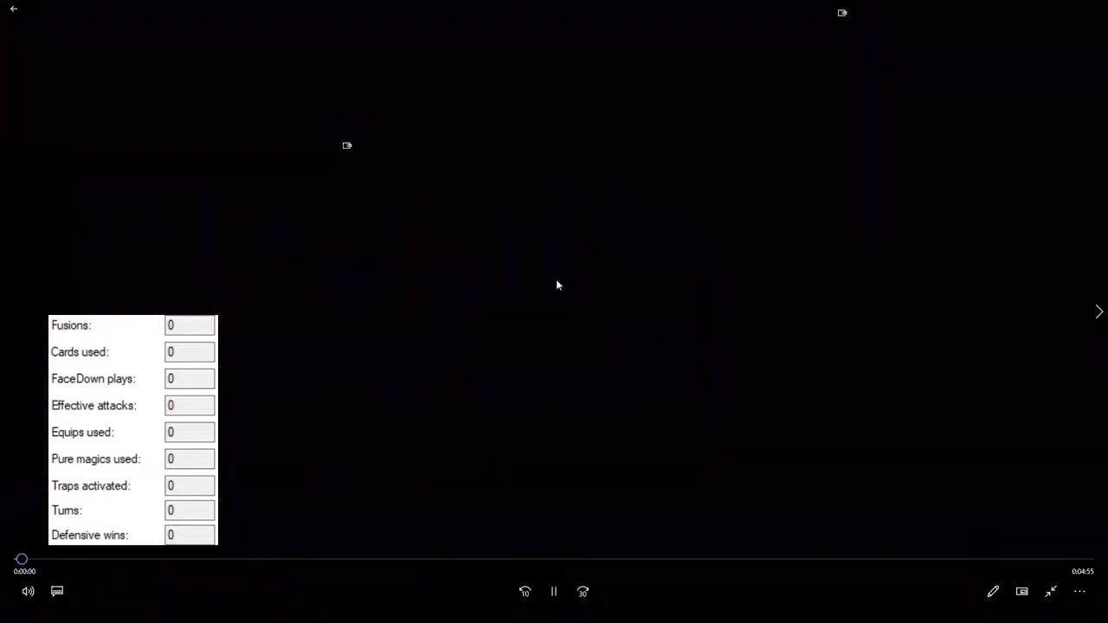
left_click(561, 599)
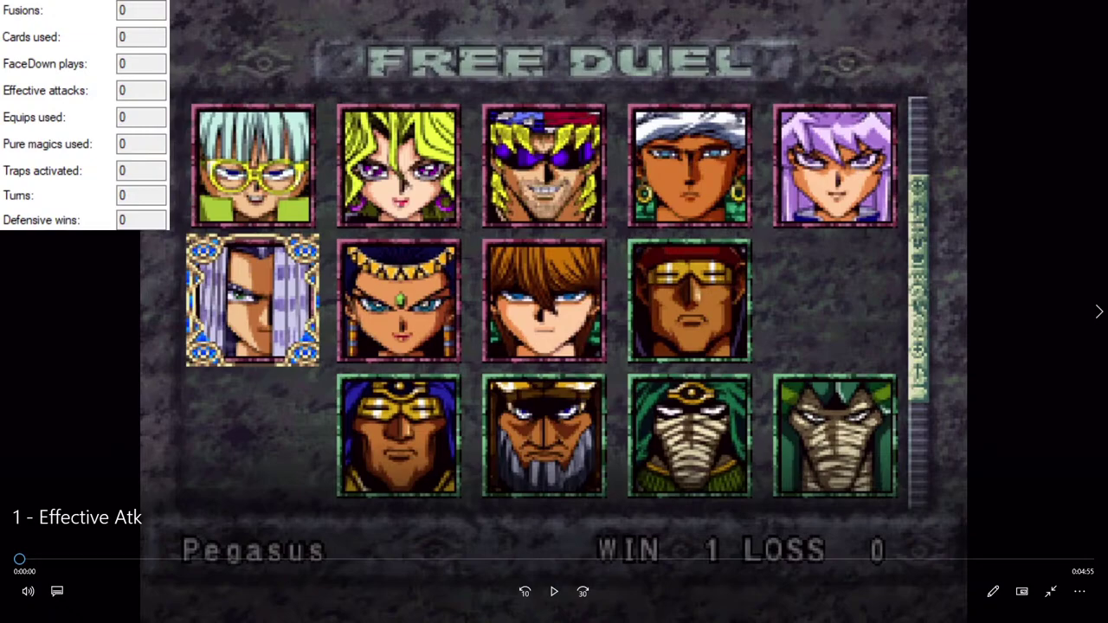
Leave the video player, return to the paused 1 - Effective Atk video and start its playback.
key("alt+F4")
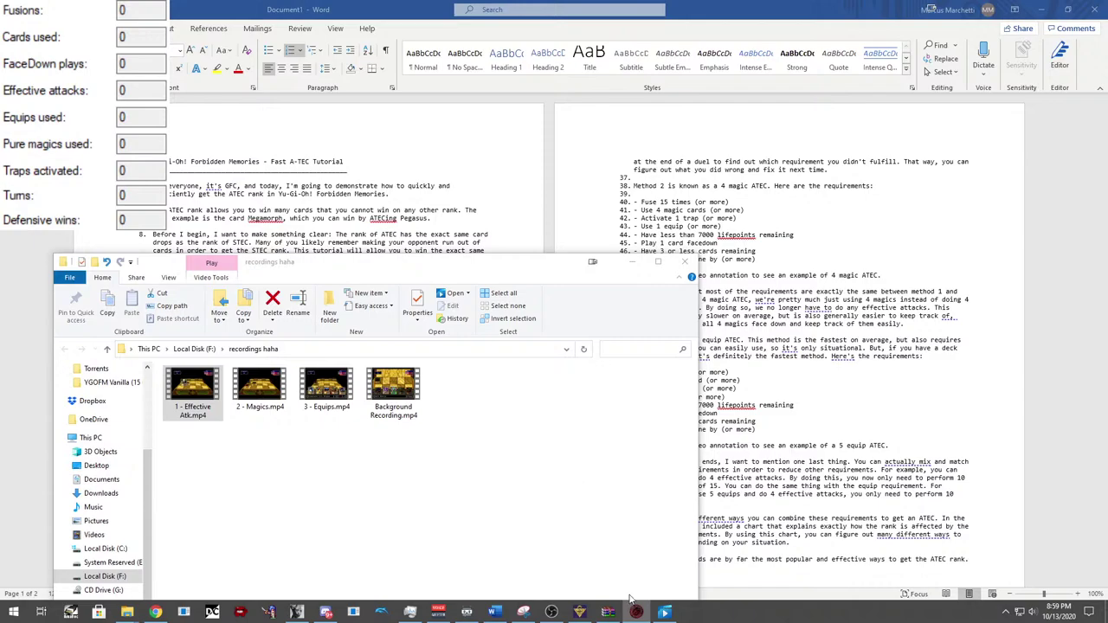
left_click(663, 612)
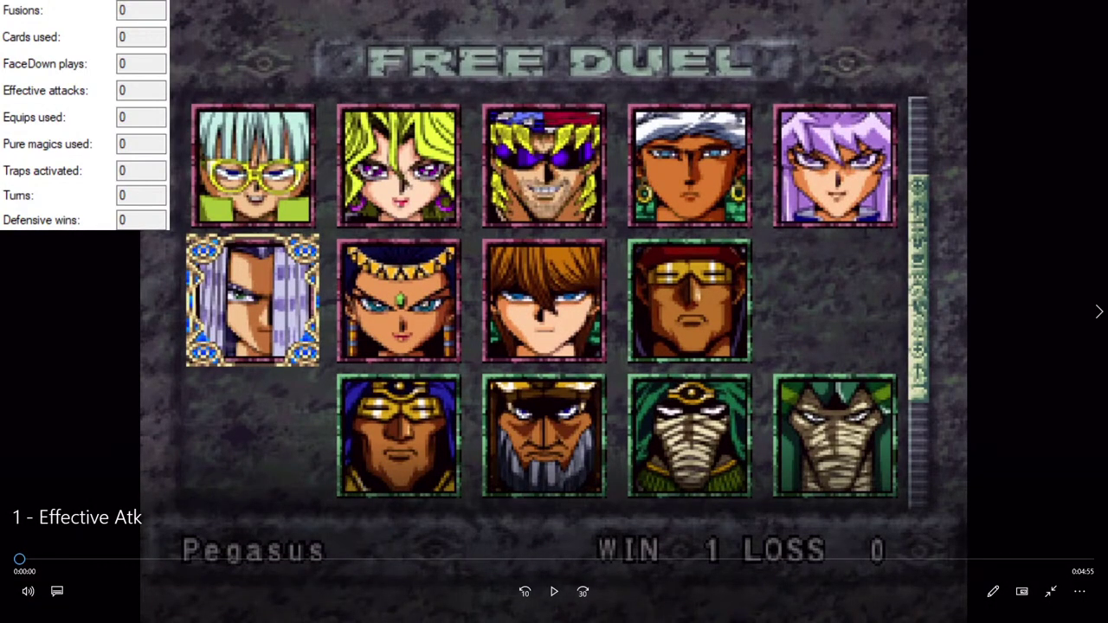
left_click(555, 593)
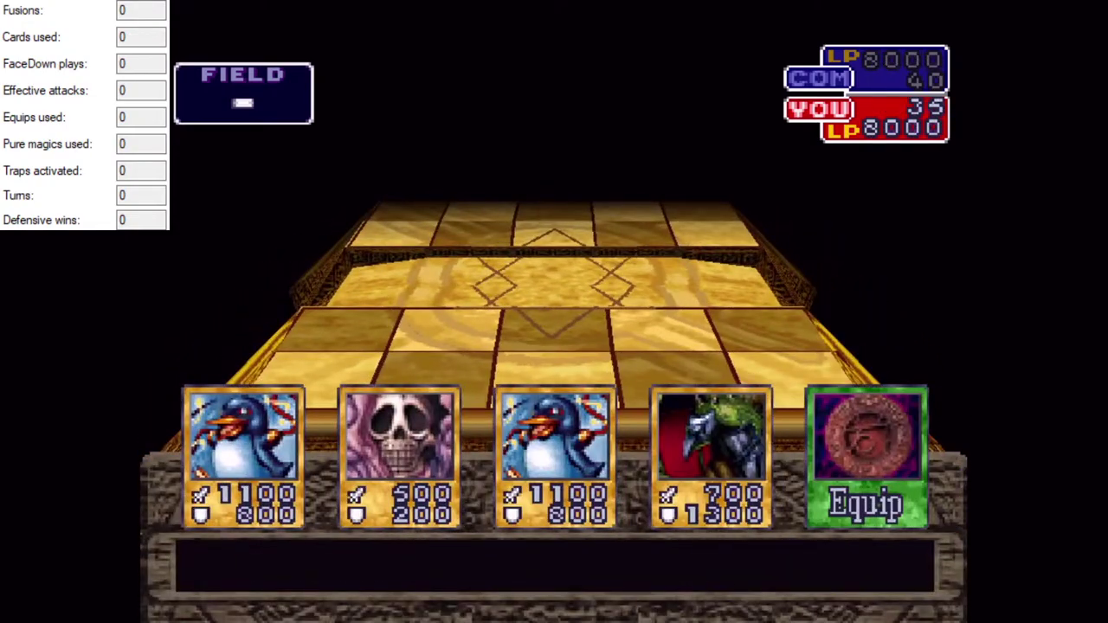
Follow the replayed first turn and count it on the rank overlay as 3 fusions, 1 equip and 1 turn.
key("Right")
key("Right")
key("Up")
key("Left")
key("Up")
key("Left")
key("Up")
key("Left")
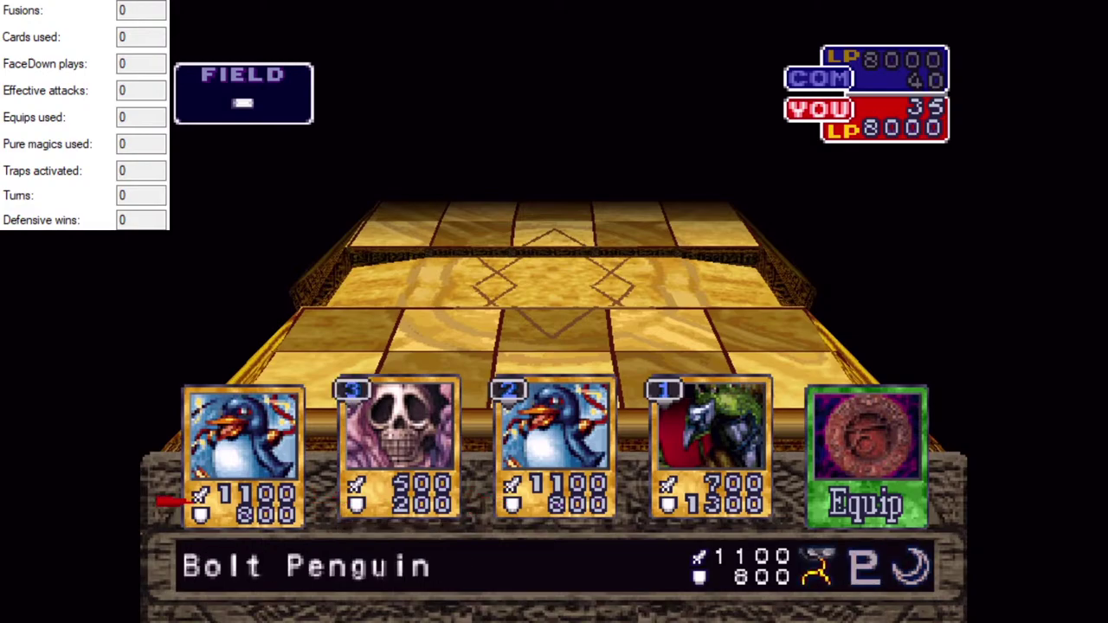
key("Up")
key("Right")
key("Right")
key("Right")
key("Right")
key("Up")
key("x")
key("x")
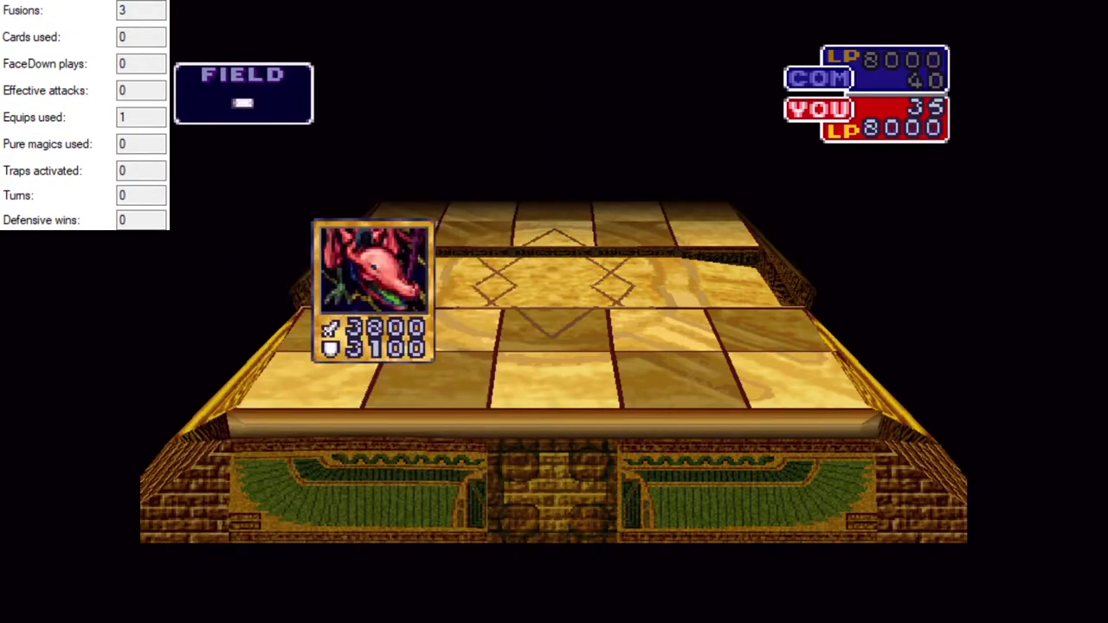
key("Return")
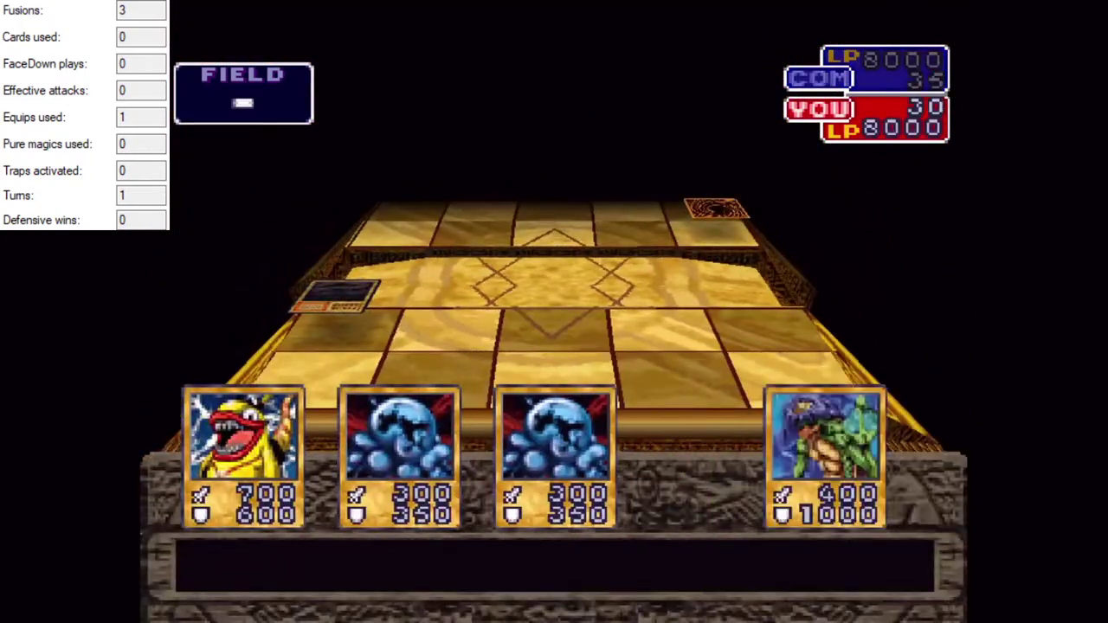
Count the replayed second turn, bringing Fusions to 7, Effective attacks to 1 and Turns to 2, and stop the playback.
key("Right")
key("Right")
key("Right")
key("Left")
key("Up")
key("Right")
key("Up")
key("Right")
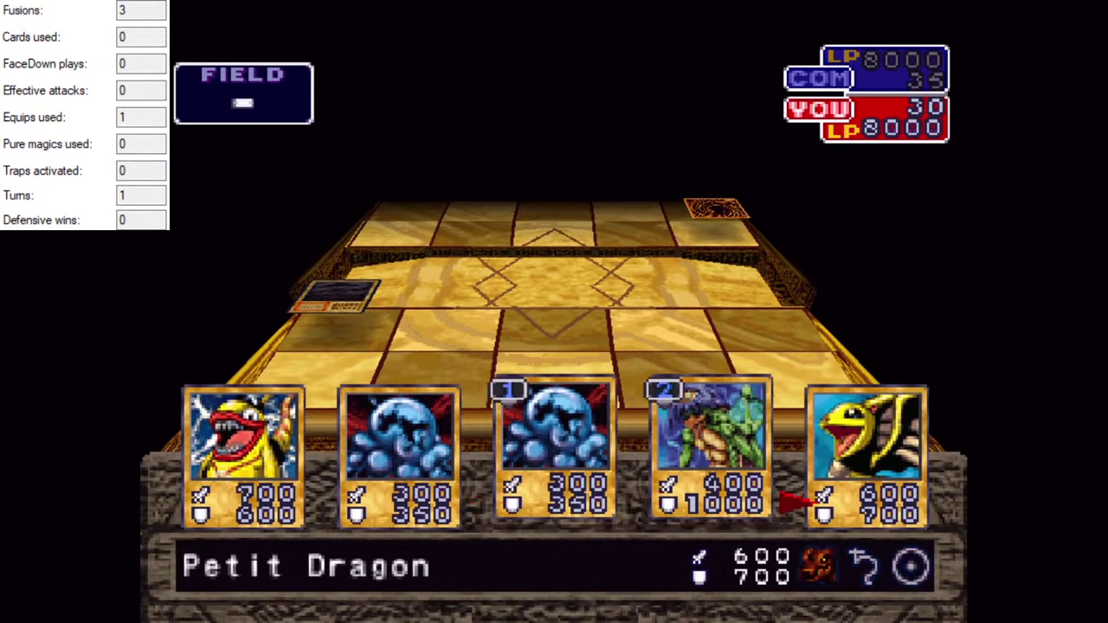
key("Up")
key("Left")
key("Left")
key("Left")
key("Up")
key("Left")
key("x")
key("x")
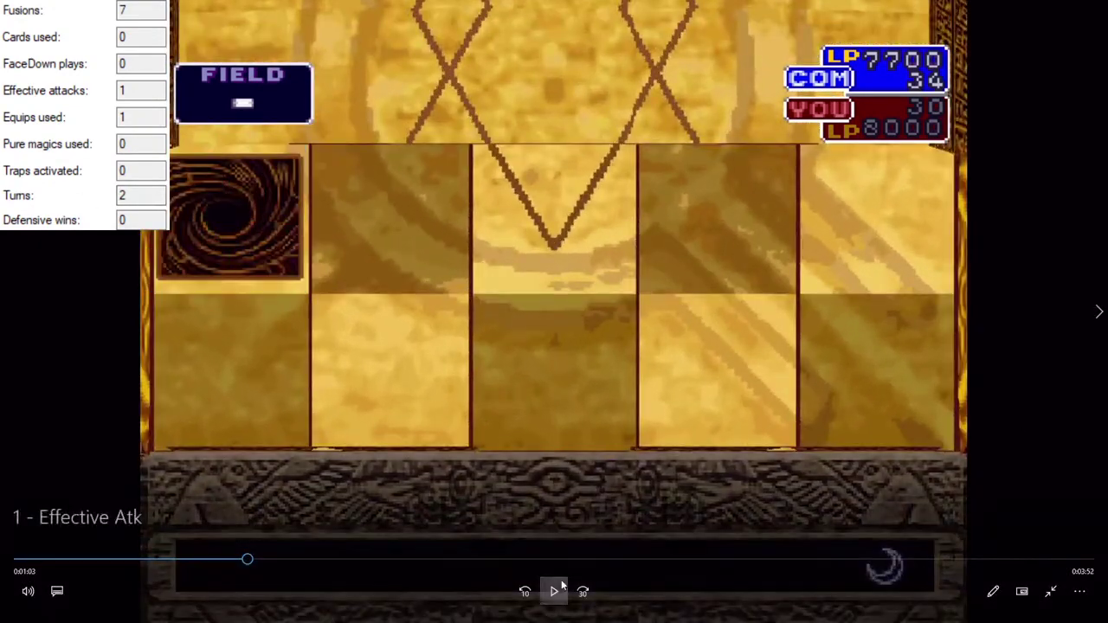
left_click(553, 591)
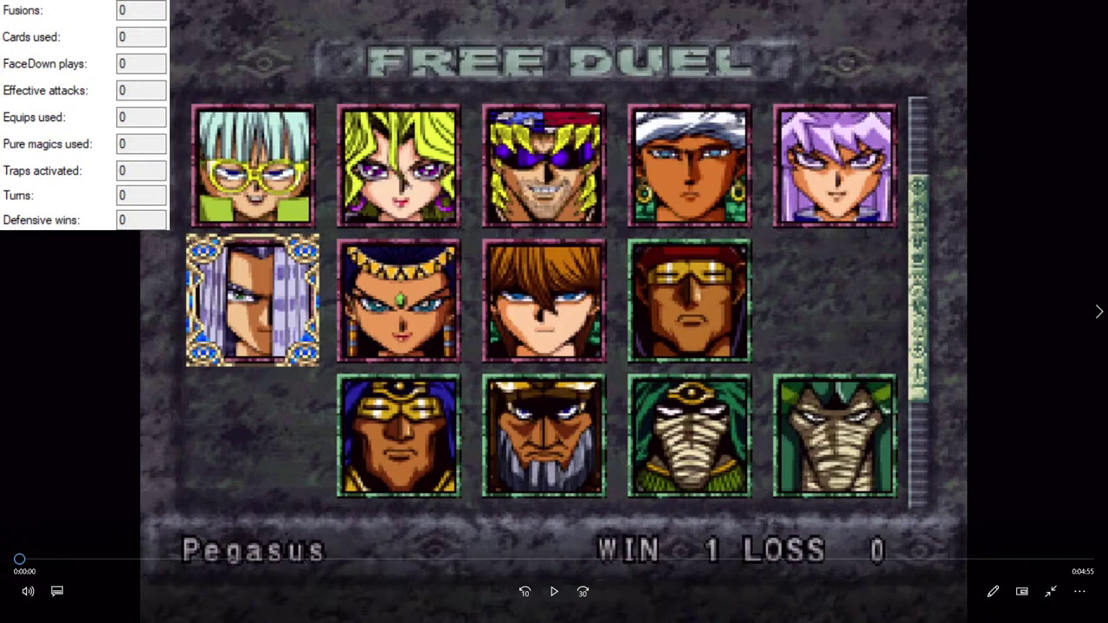
key("alt+F4")
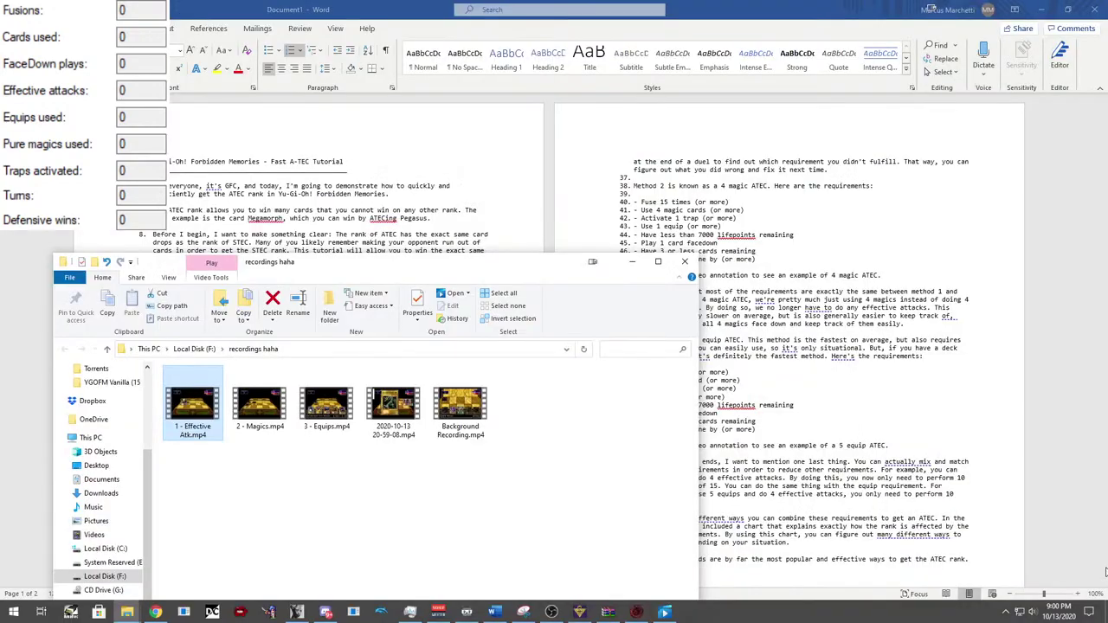
left_click(274, 322)
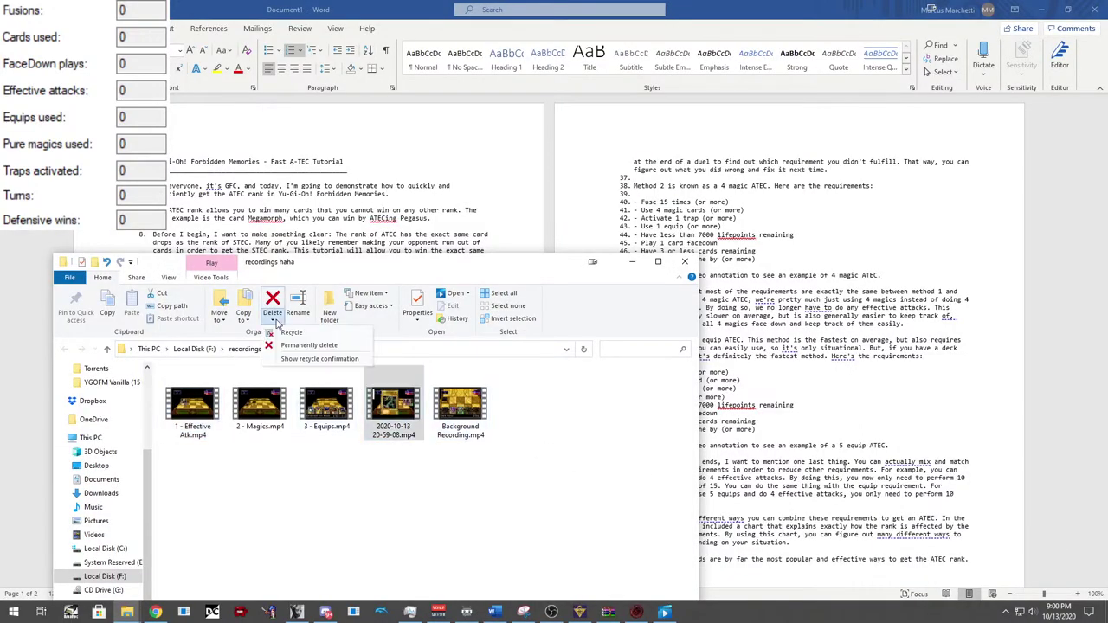
left_click(298, 347)
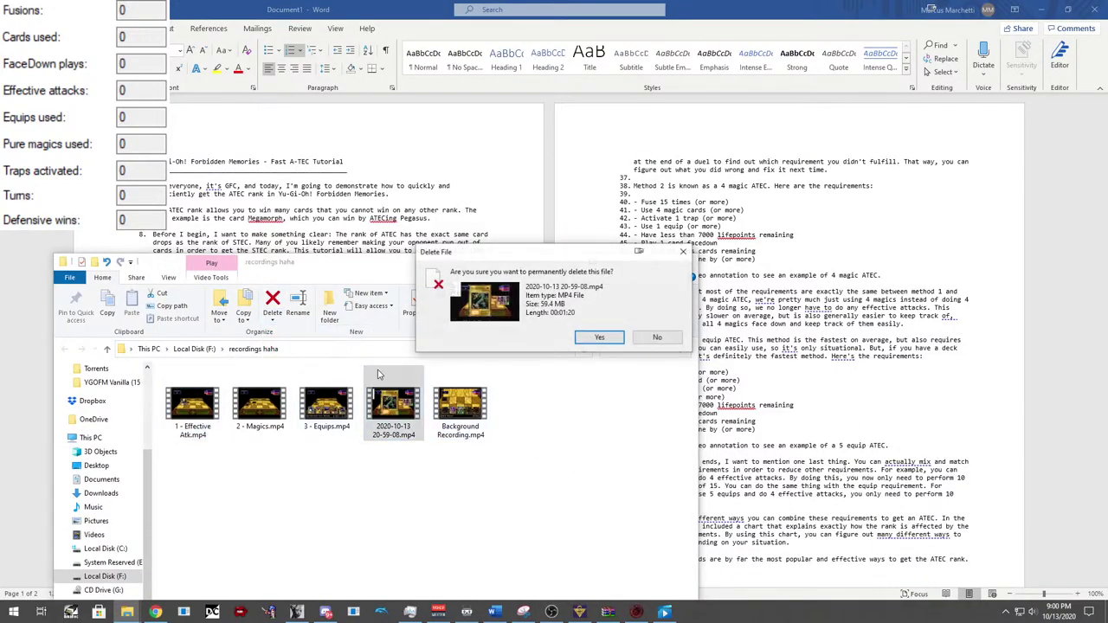
left_click(597, 336)
Minimize the recordings haha folder and play the 1 - Effective Atk video from the beginning.
left_click(631, 261)
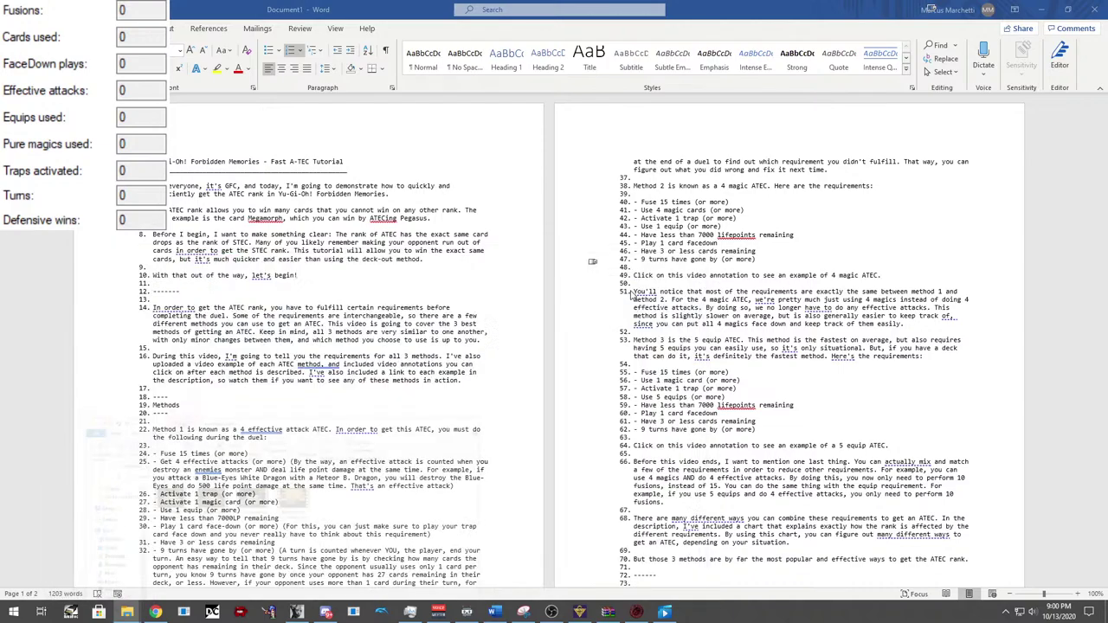
left_click(665, 611)
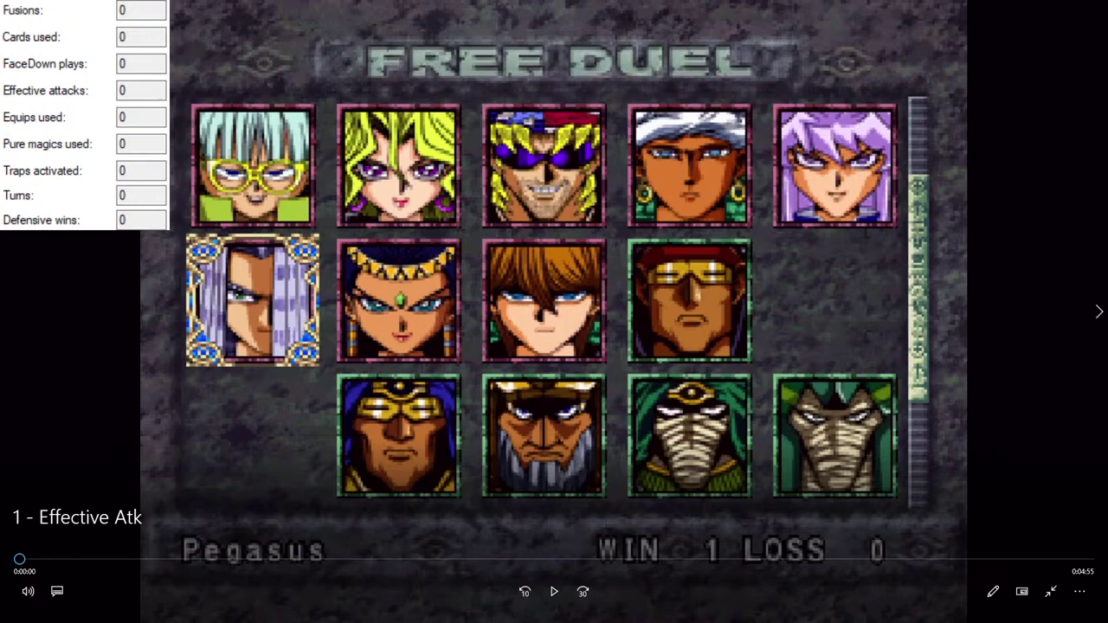
left_click(554, 591)
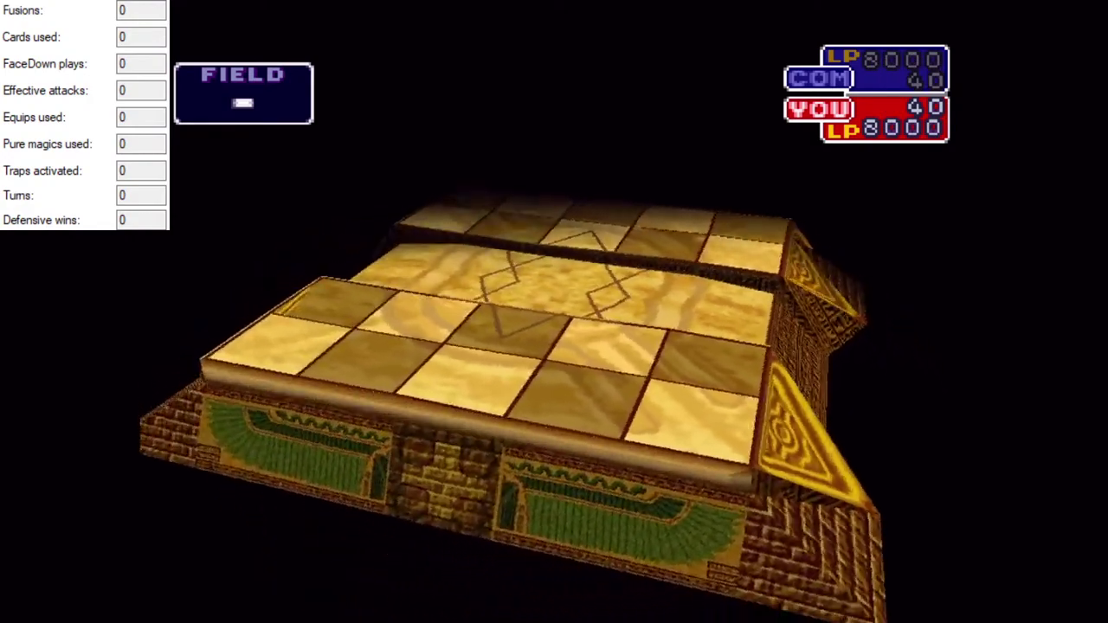
Track the first turn of the restarted duel replay, setting Fusions to 3, Equips used to 1 and Turns to 1.
key("Right")
key("Right")
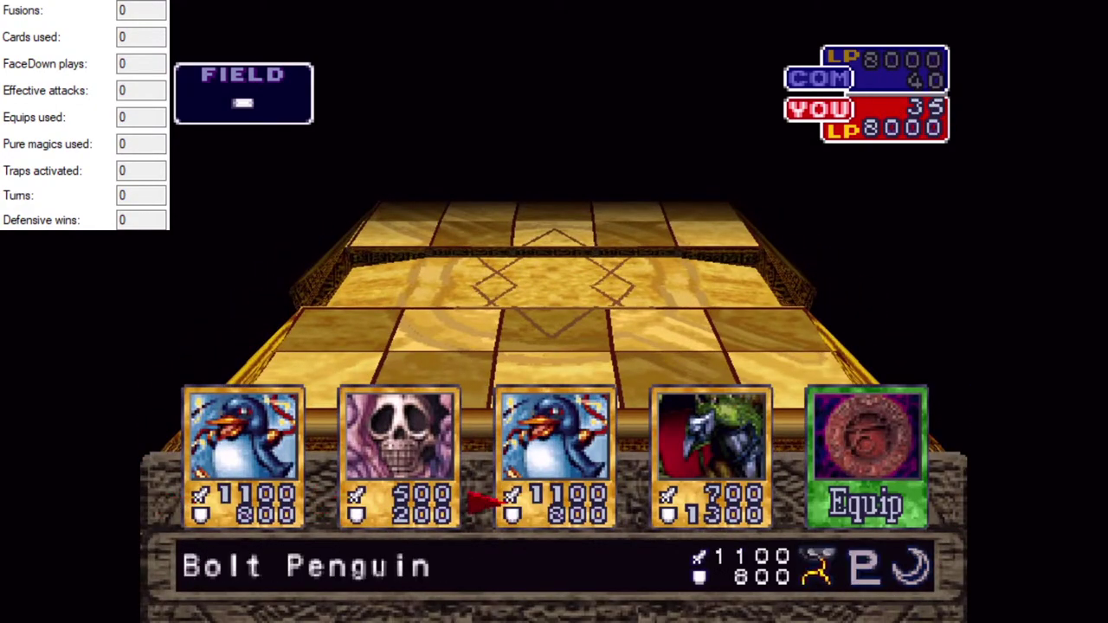
key("Right")
key("Up")
key("Left")
key("Up")
key("Left")
key("Right")
key("Right")
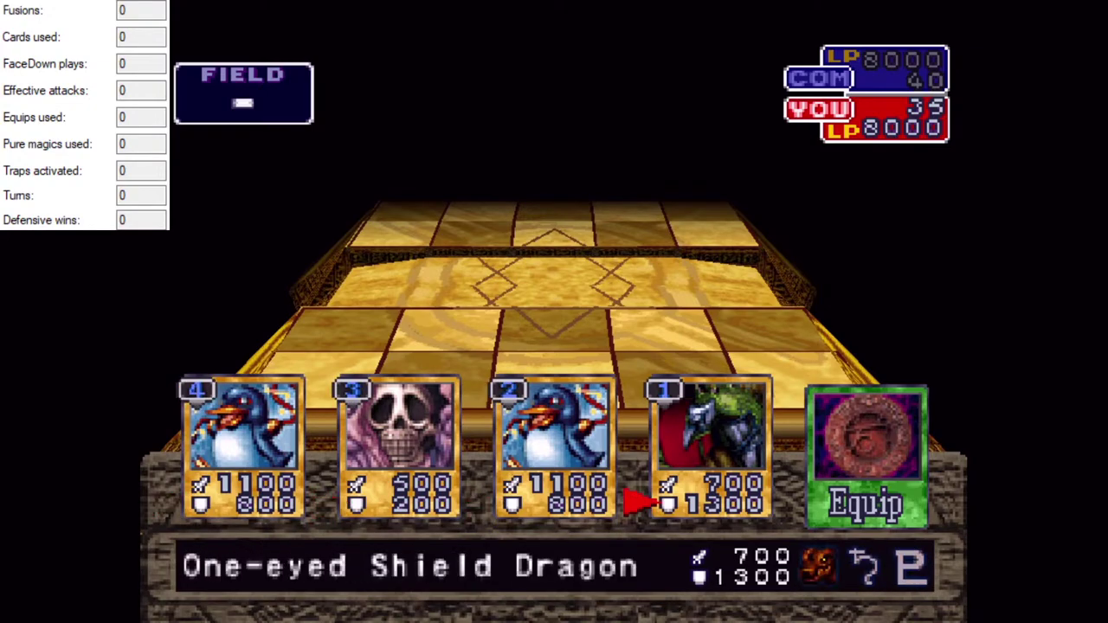
key("Right")
key("Up")
key("Return")
key("Return")
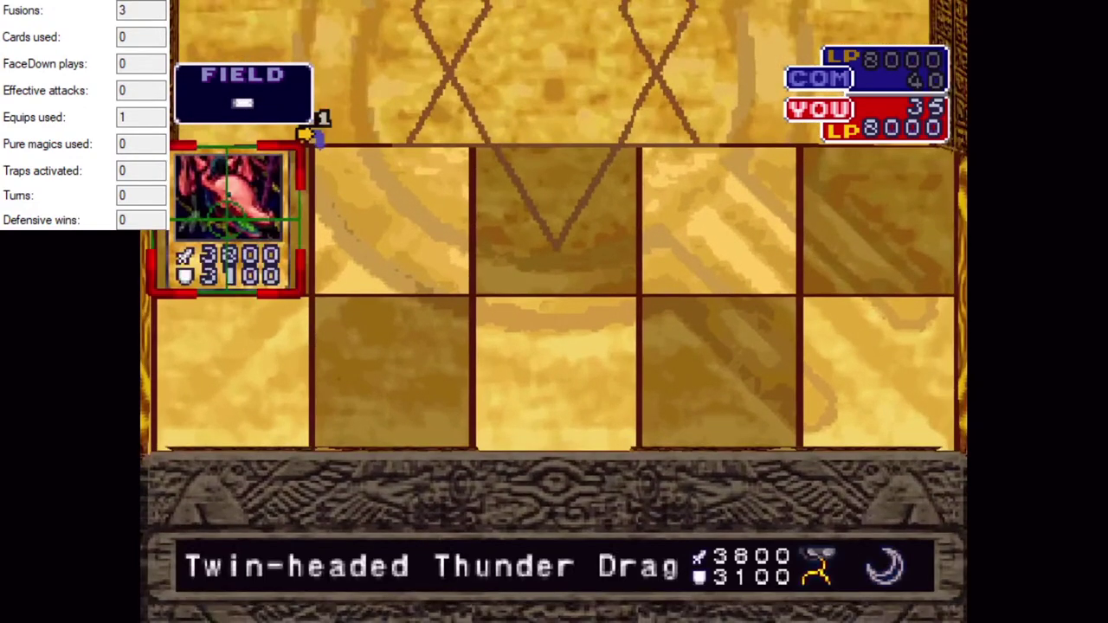
key("Return")
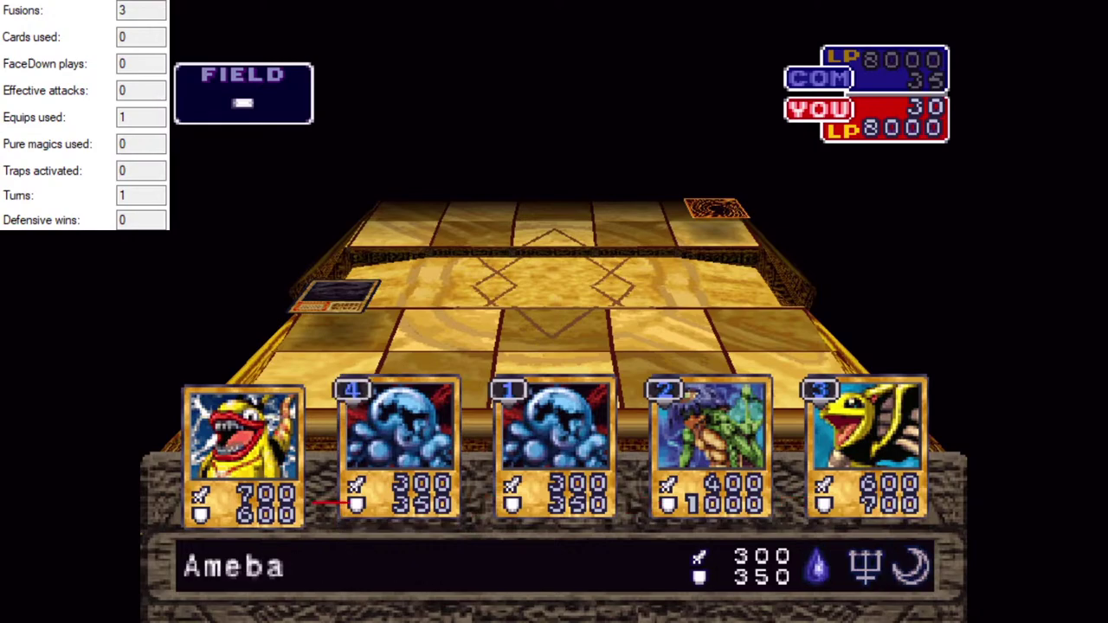
Track the second turn of the restarted replay, setting Fusions to 7, Effective attacks to 1 and Turns to 2.
key("Left")
key("x")
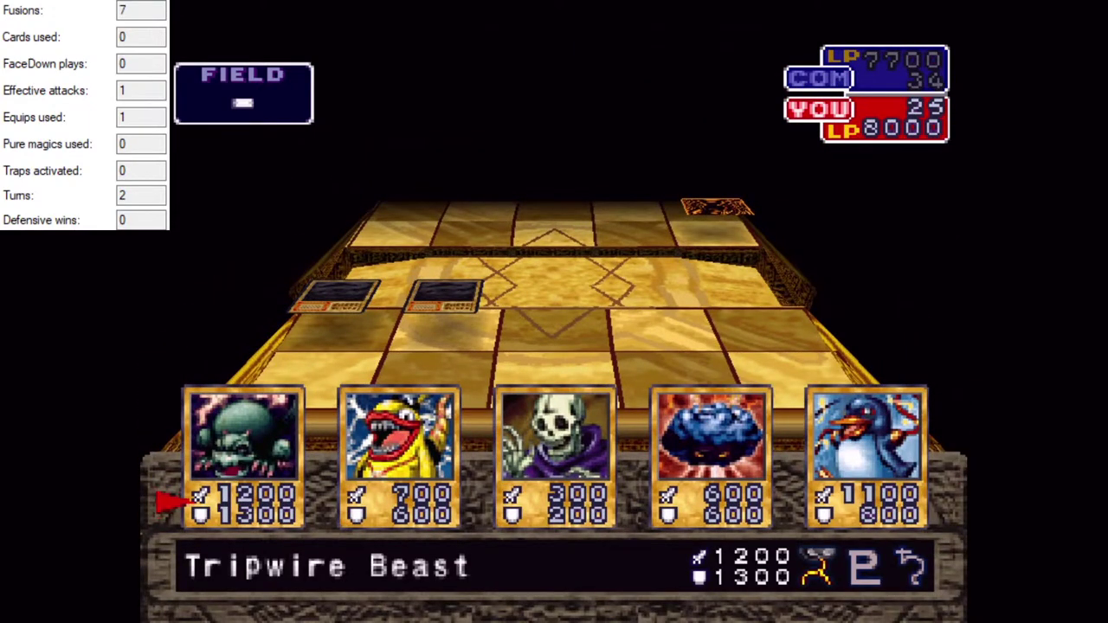
Continue tracking the replayed duel, setting the Turns counter to 3.
key("x")
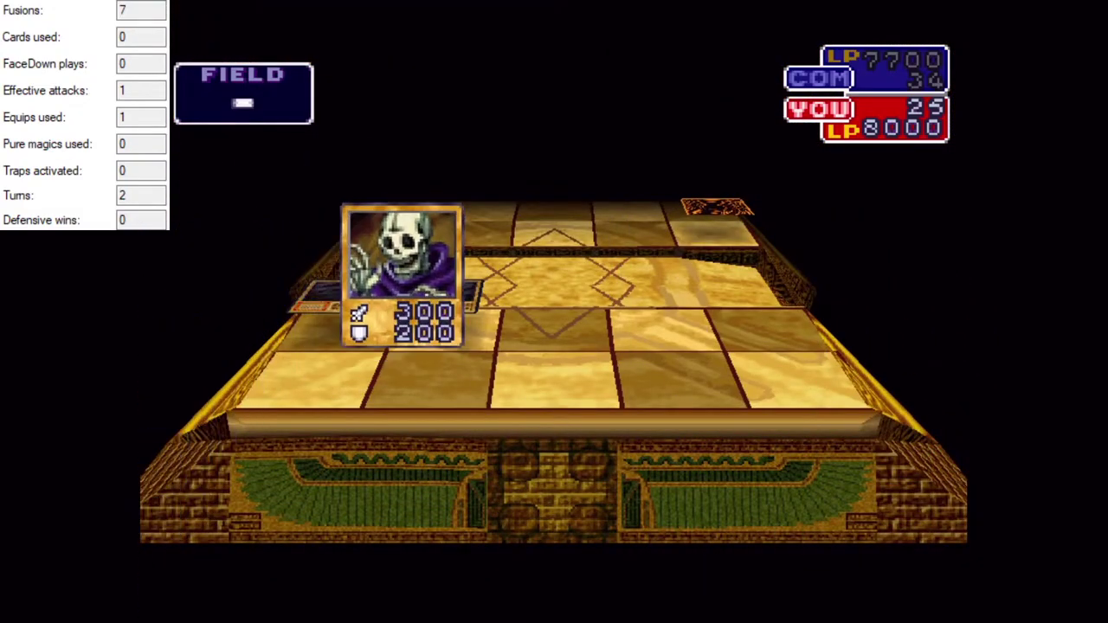
key("x")
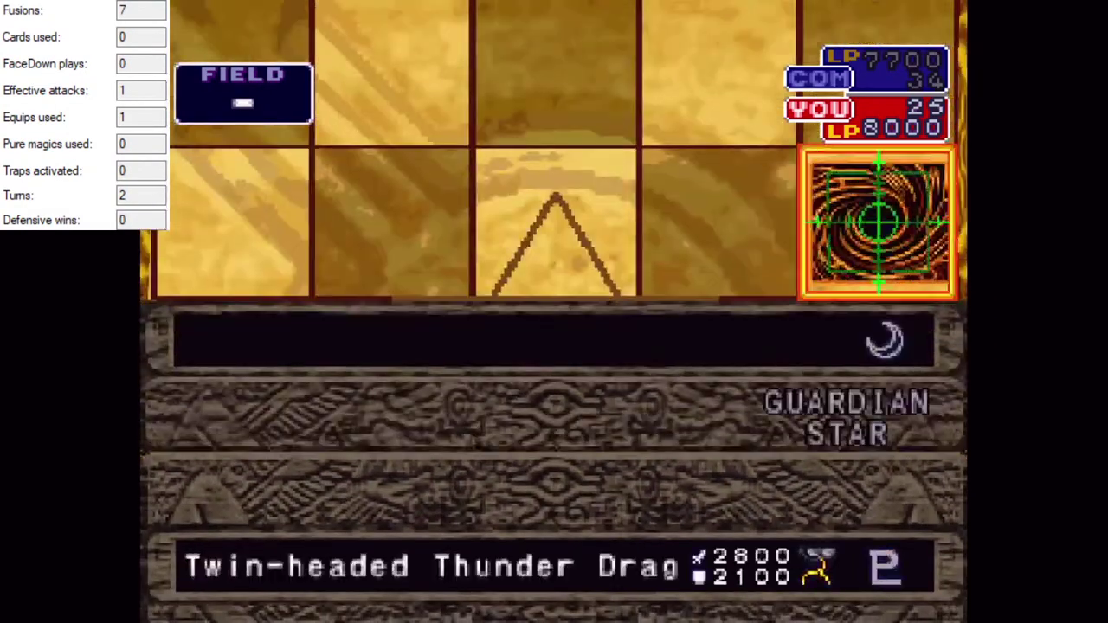
key("x")
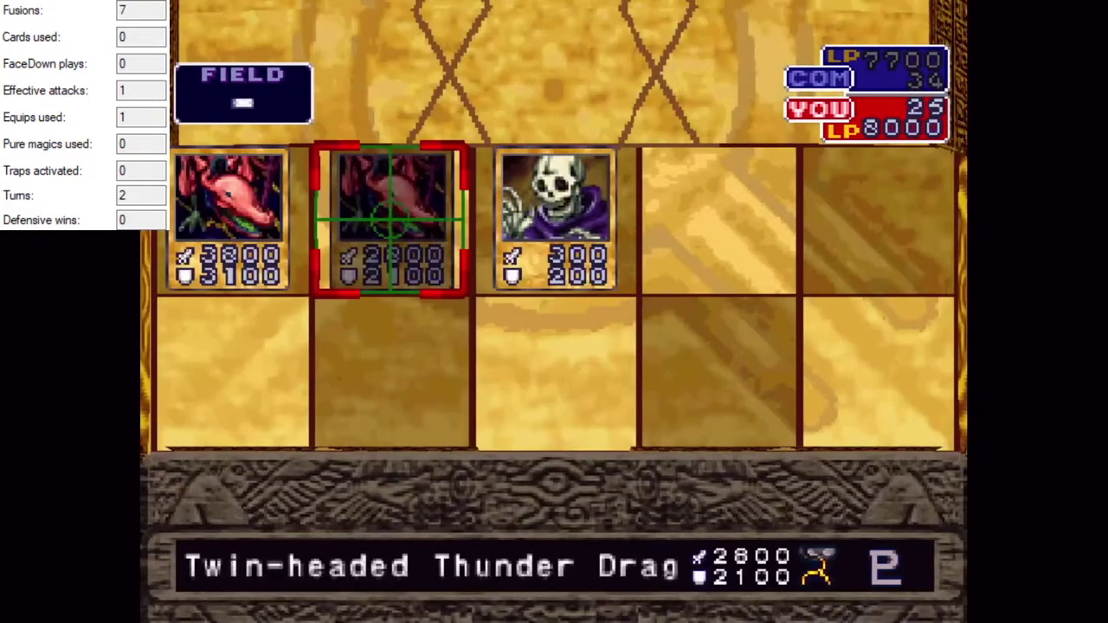
key("Return")
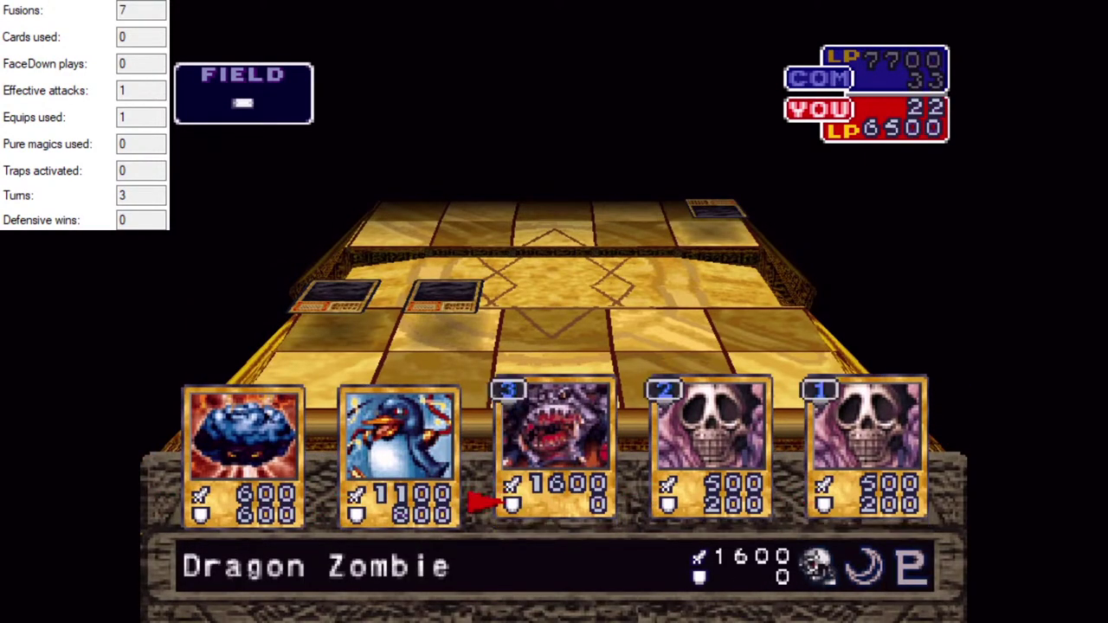
Track the replayed duel's next plays, setting Fusions to 9 and Effective attacks to 3.
key("Up")
key("Down")
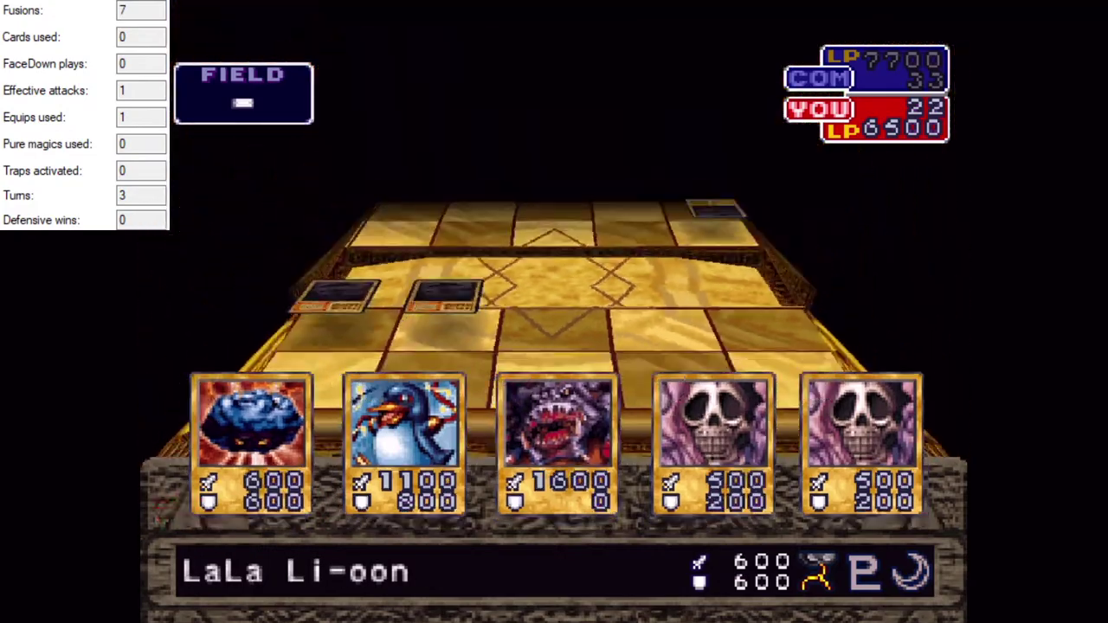
key("x")
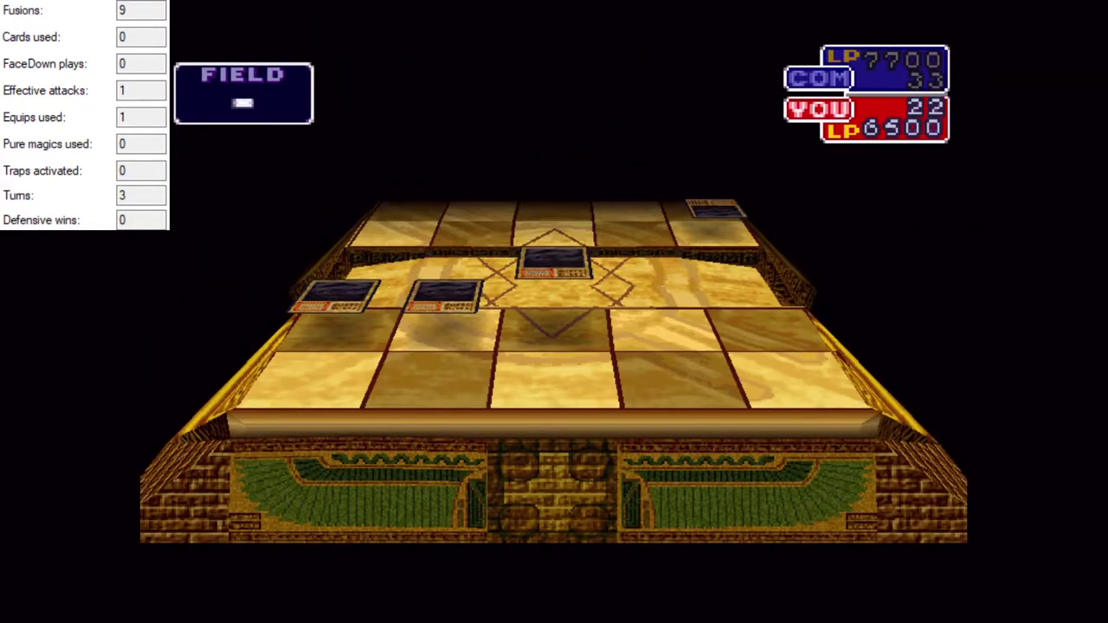
key("x")
key("x")
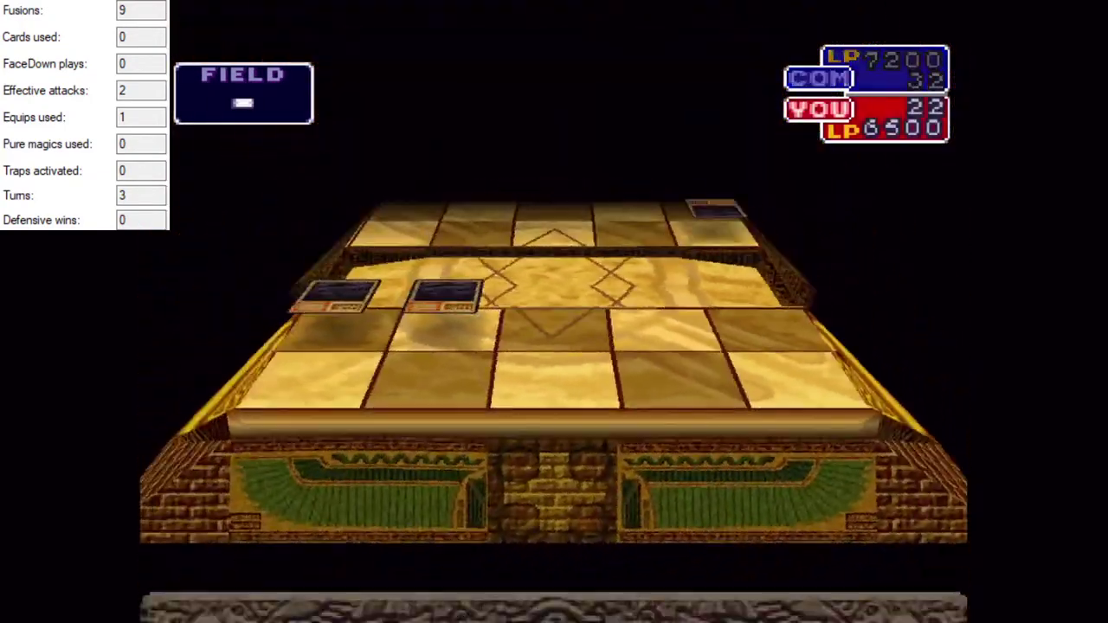
key("x")
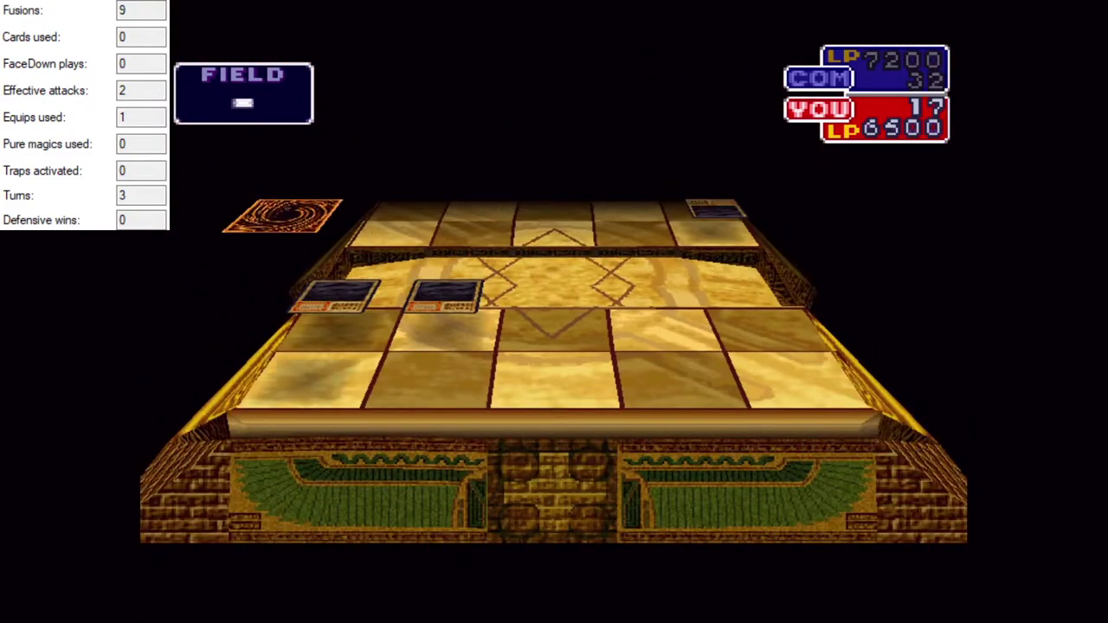
key("x")
key("x")
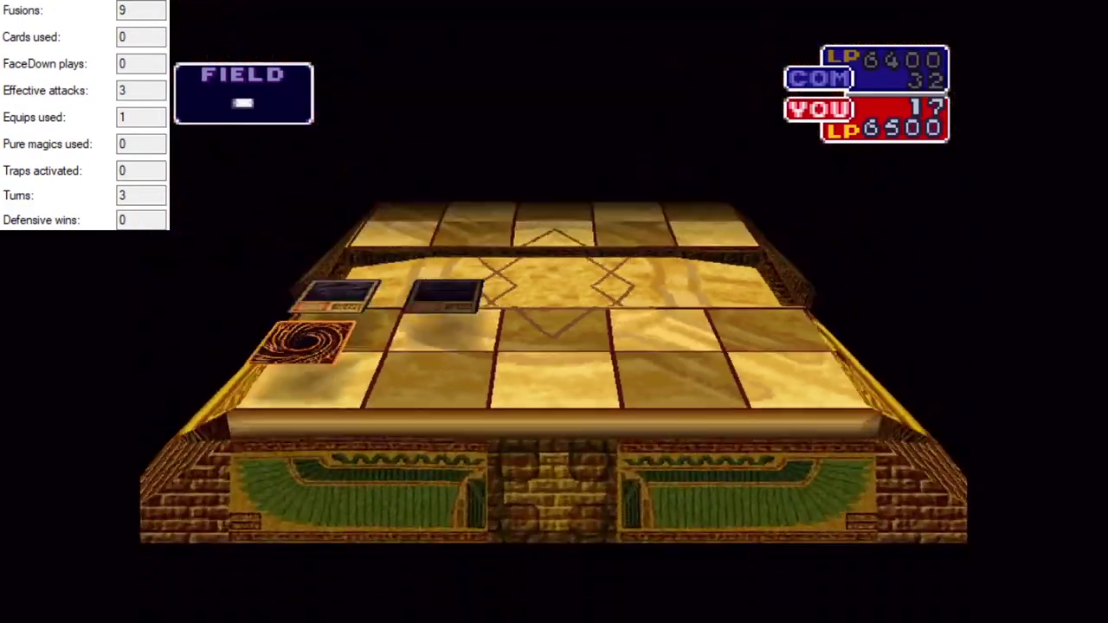
Set Cards used to 29 and Fusions to 14 as the replayed duel continues.
key("Return")
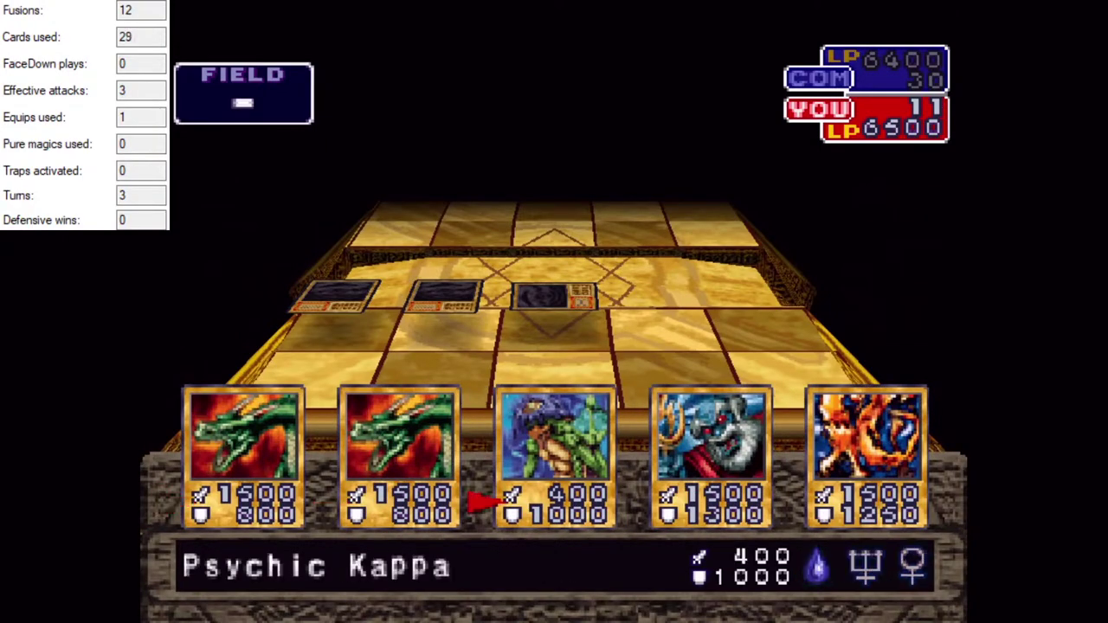
key("Right")
key("Up")
key("Left")
key("Up")
key("Return")
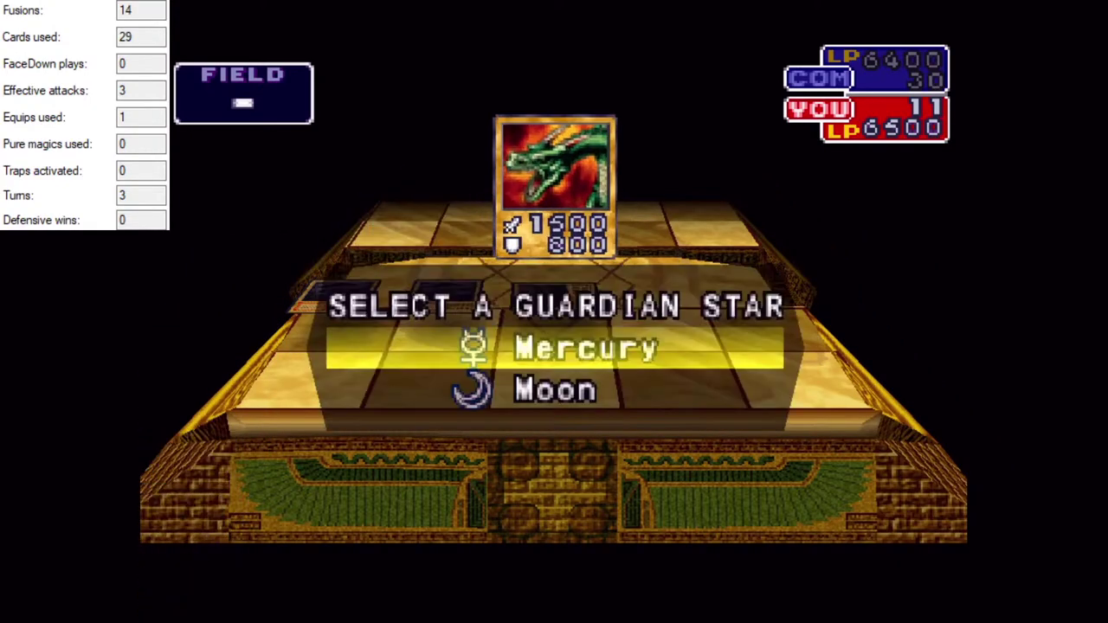
key("Return")
key("Return")
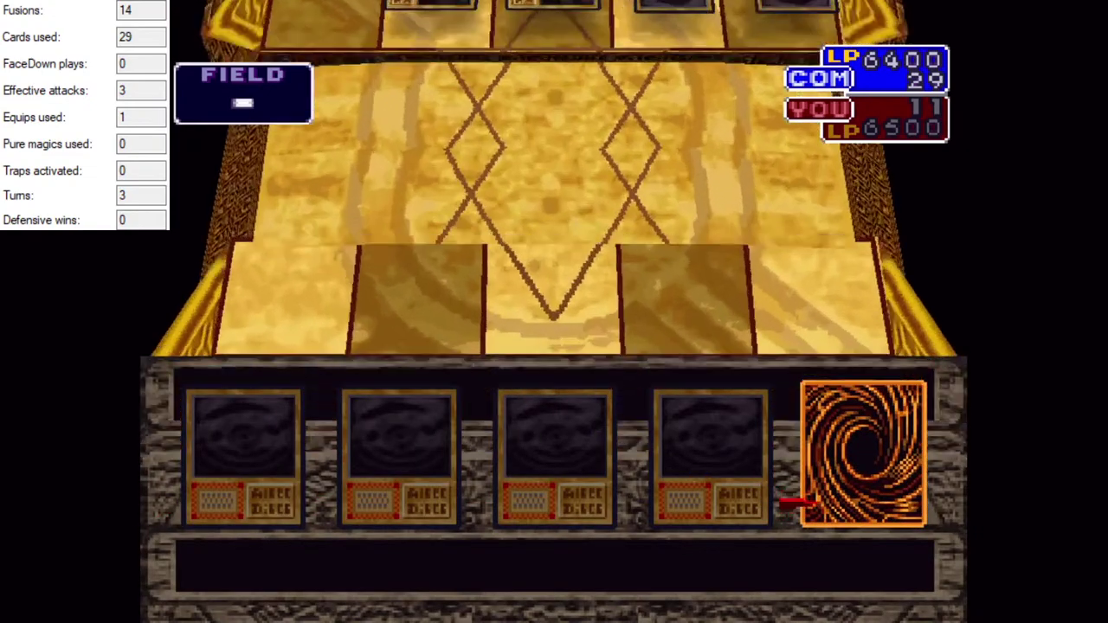
Rewind the duel replay to its beginning and reset all counters to 0.
mouse_move(801, 478)
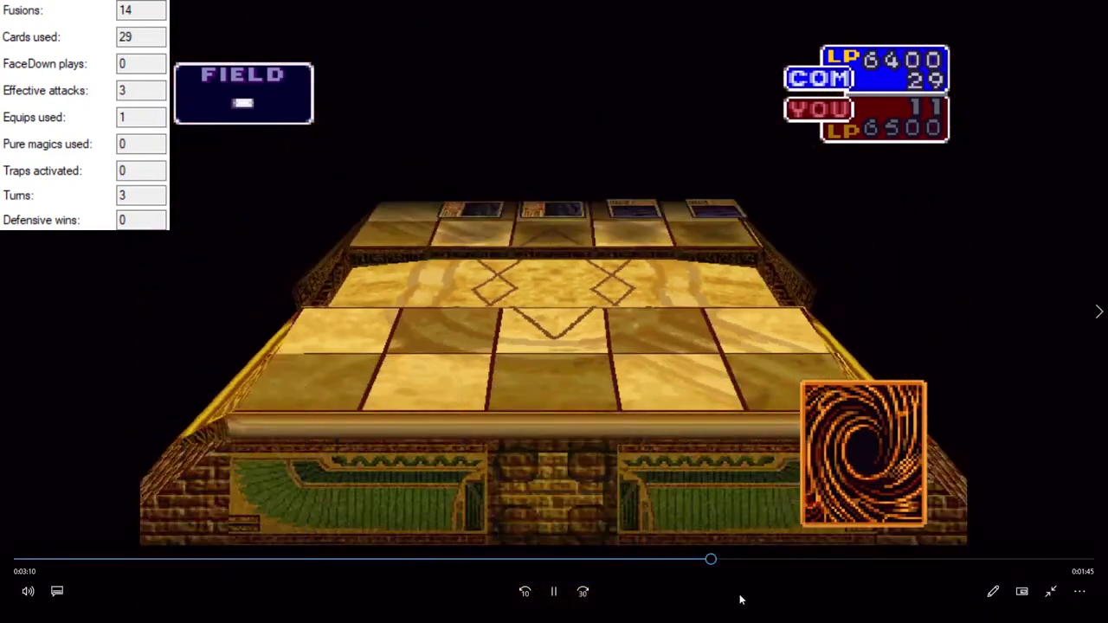
left_click(209, 559)
left_click_drag(179, 559, 2, 547)
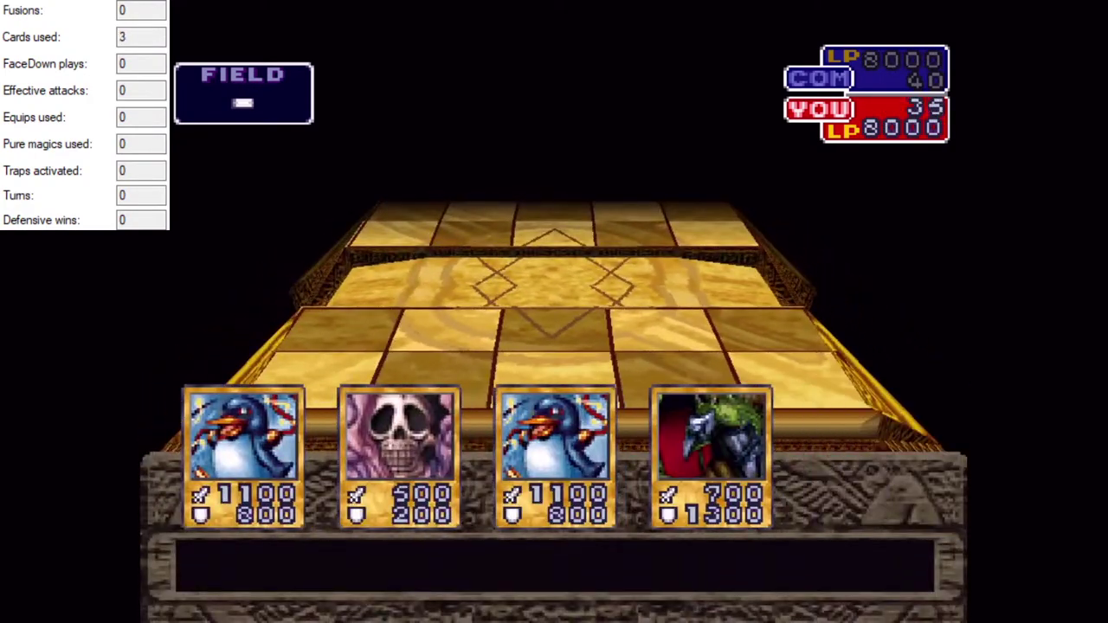
Track the rewound replay's first turn, setting Cards used to 5, Fusions to 3, Equips used to 1 and Turns to 1.
key("Up")
key("Left")
key("Up")
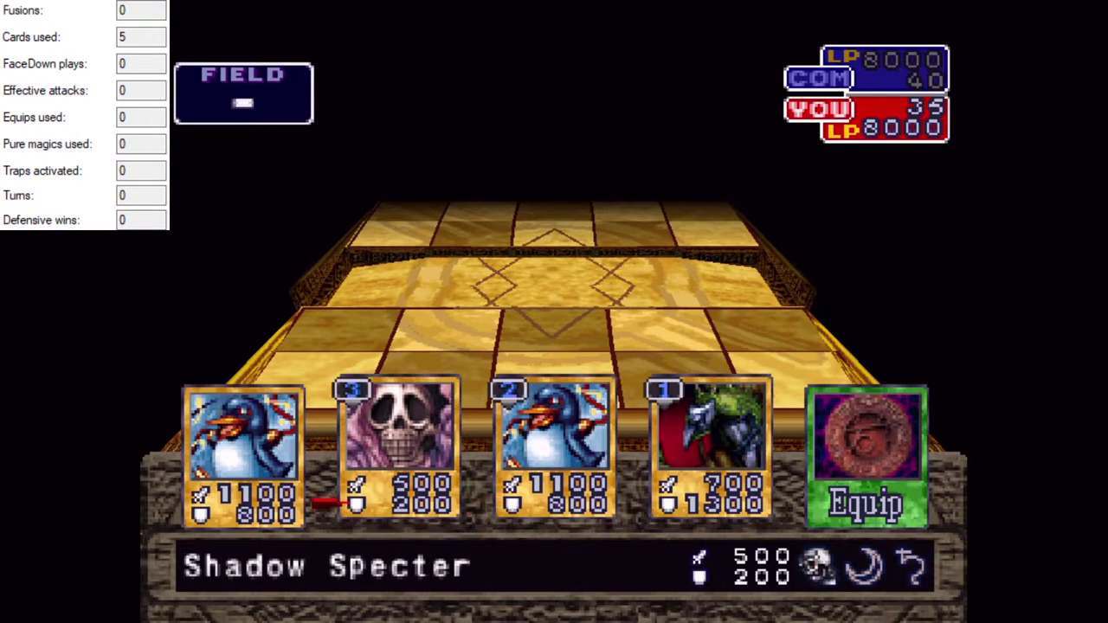
key("Left")
key("Up")
key("Left")
key("Up")
key("x")
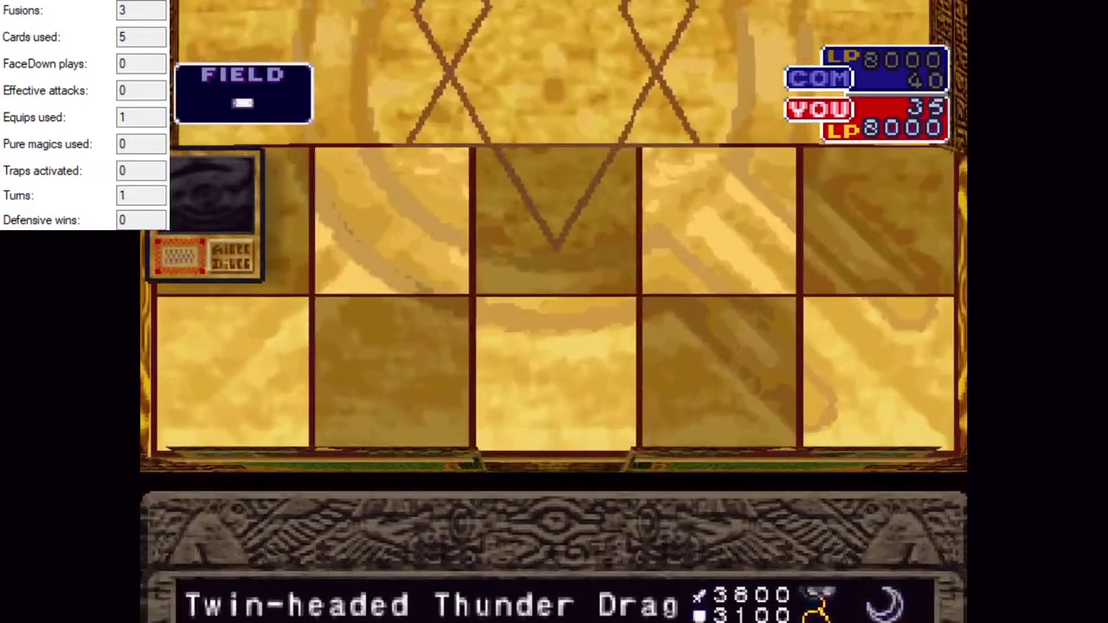
key("Return")
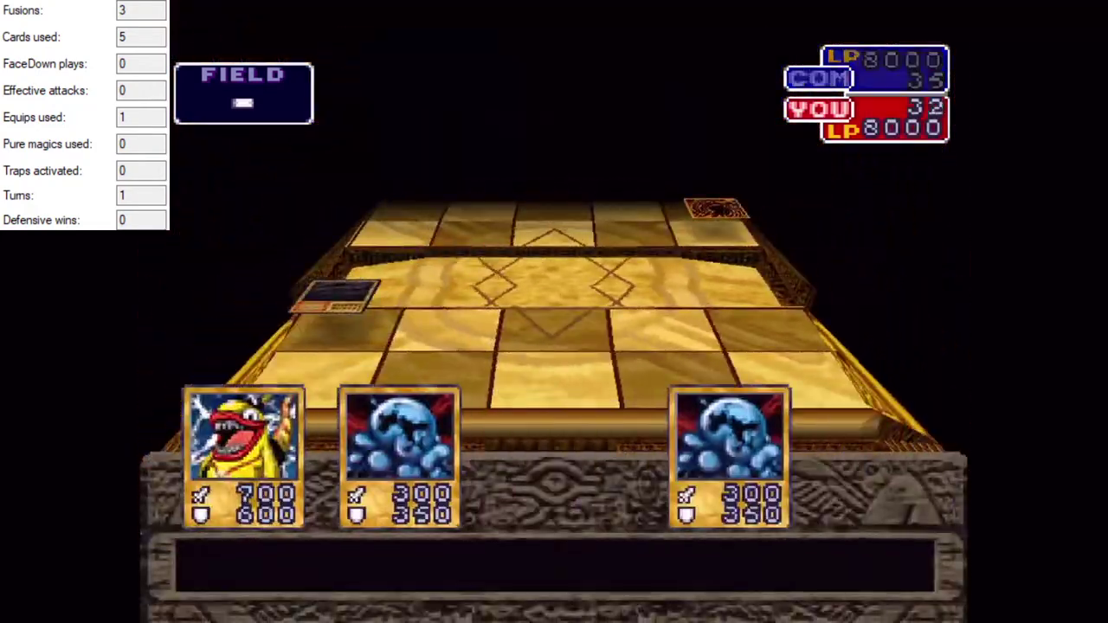
Track the replay's second-turn fusions and battle, setting Fusions to 7 and Effective attacks to 1.
key("Right")
key("Right")
key("Left")
key("Up")
key("Right")
key("Up")
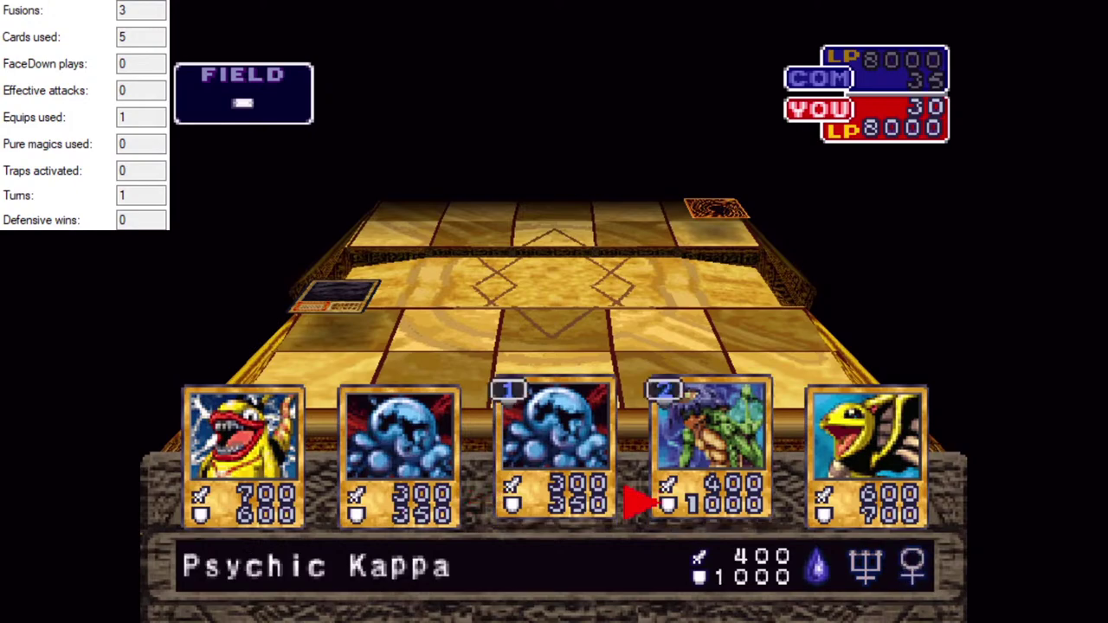
key("Right")
key("Up")
key("Left")
key("Left")
key("Left")
key("Up")
key("Left")
key("Up")
key("Return")
key("Return")
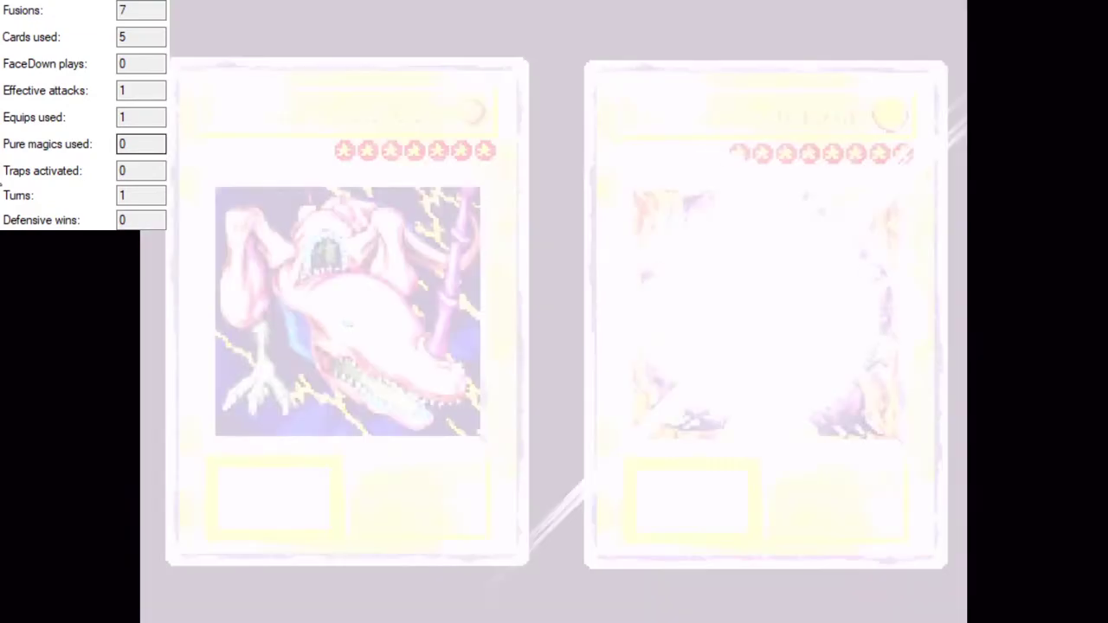
mouse_move(562, 550)
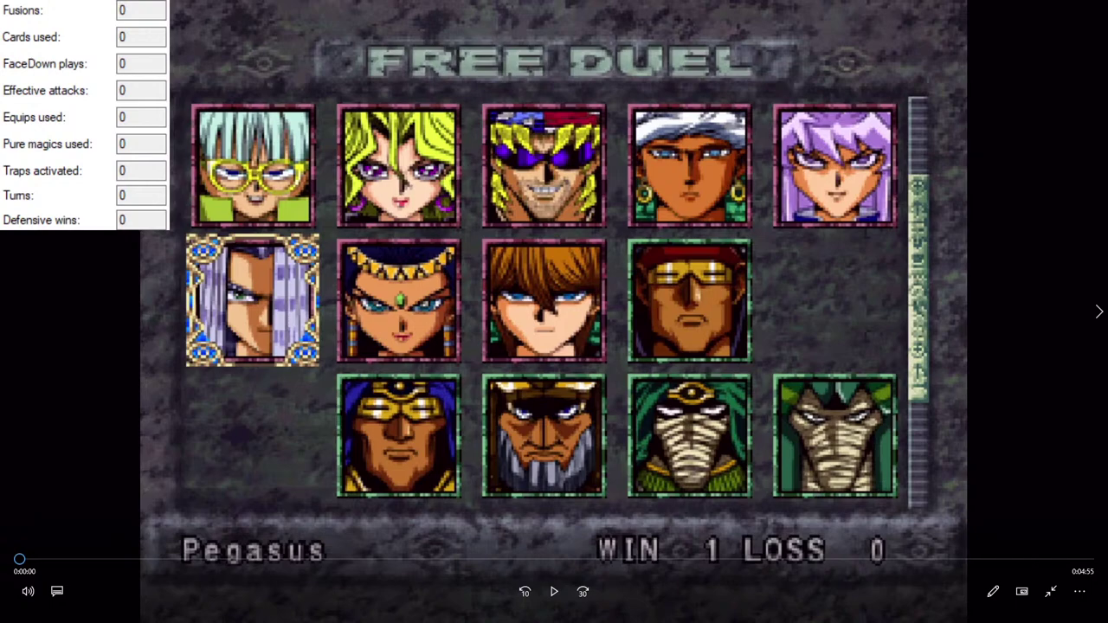
key("alt+F4")
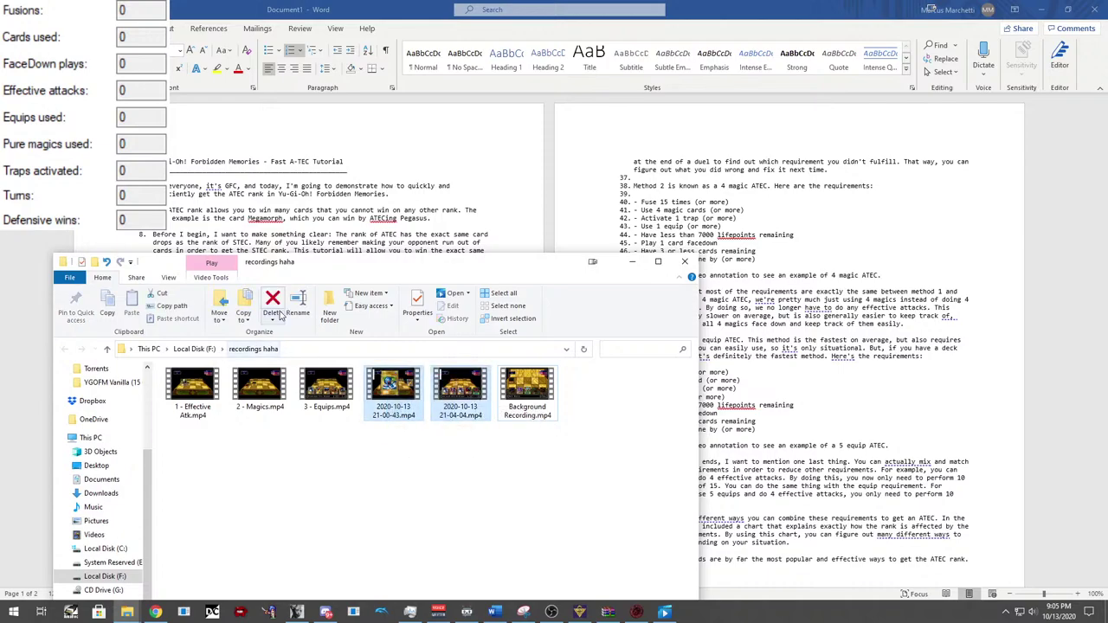
left_click(294, 347)
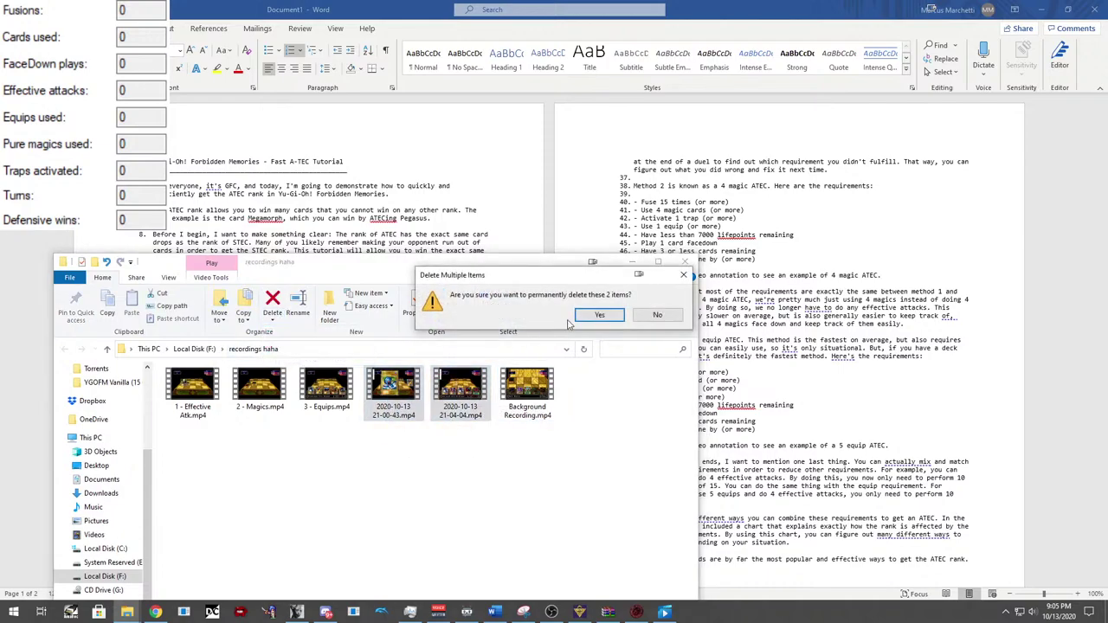
left_click(597, 318)
left_click(634, 263)
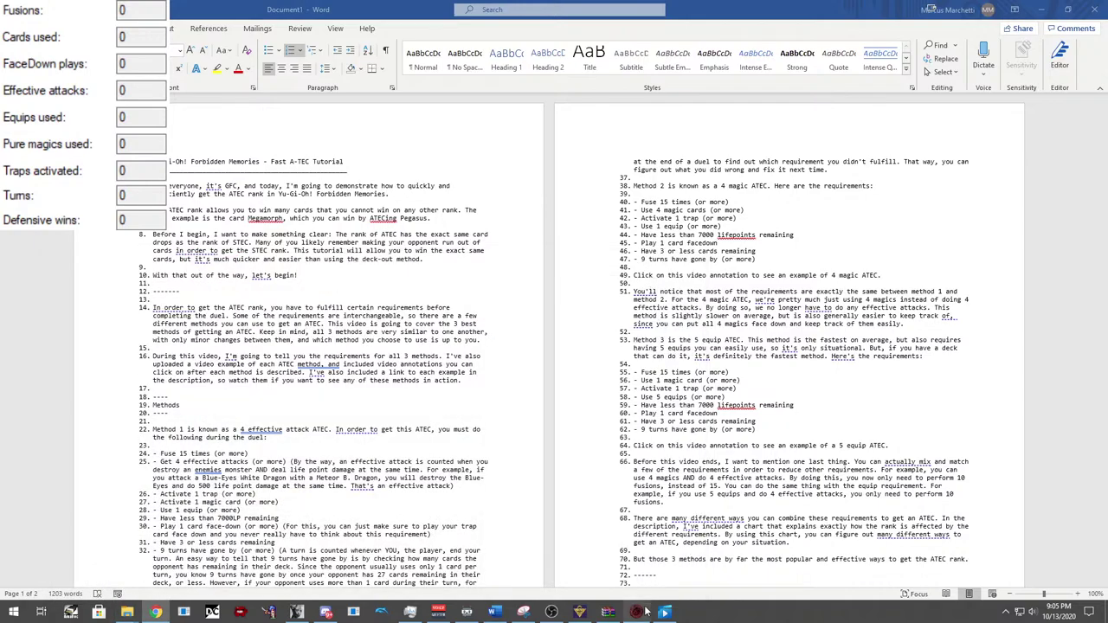
Play the 1 - Effective Atk video and track its opening turn, setting Cards used to 5, Fusions to 3 and Equips used to 1.
left_click(645, 612)
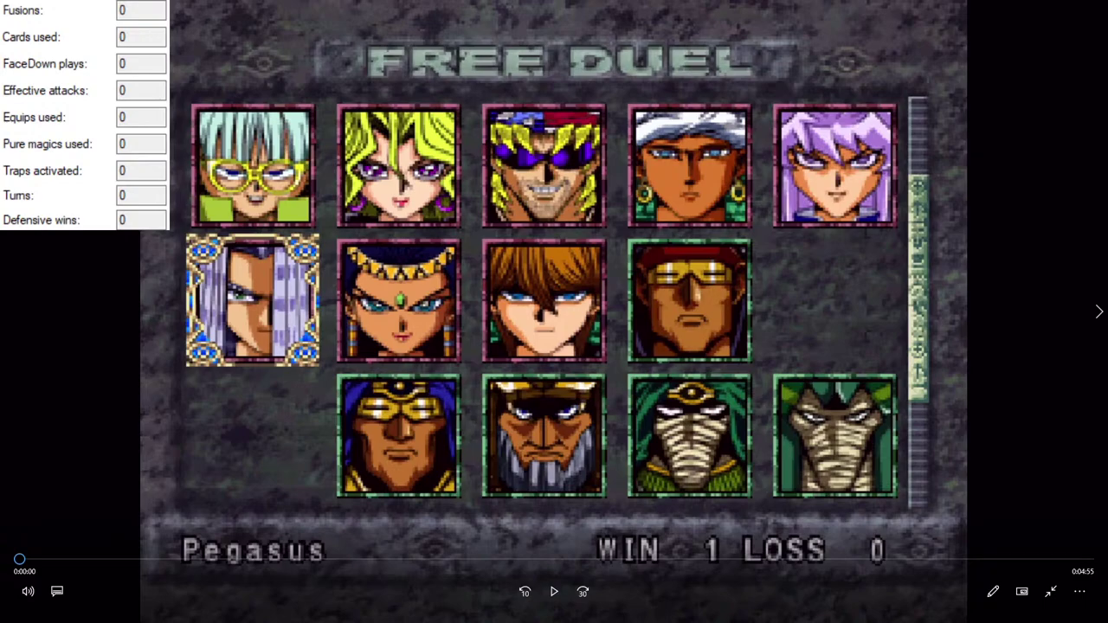
left_click(553, 591)
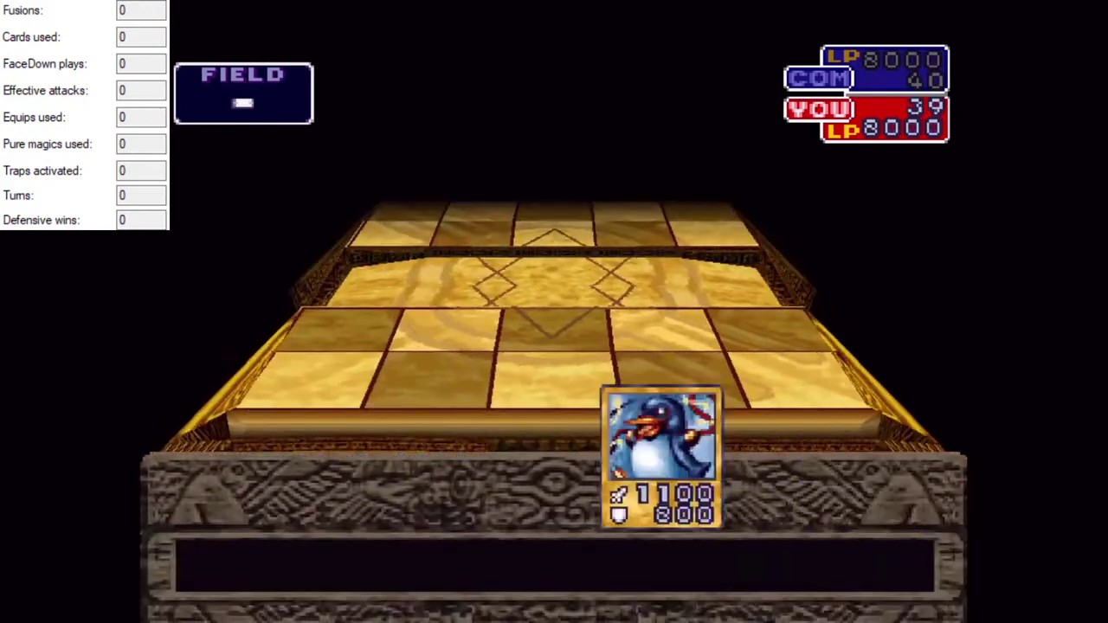
key("Up")
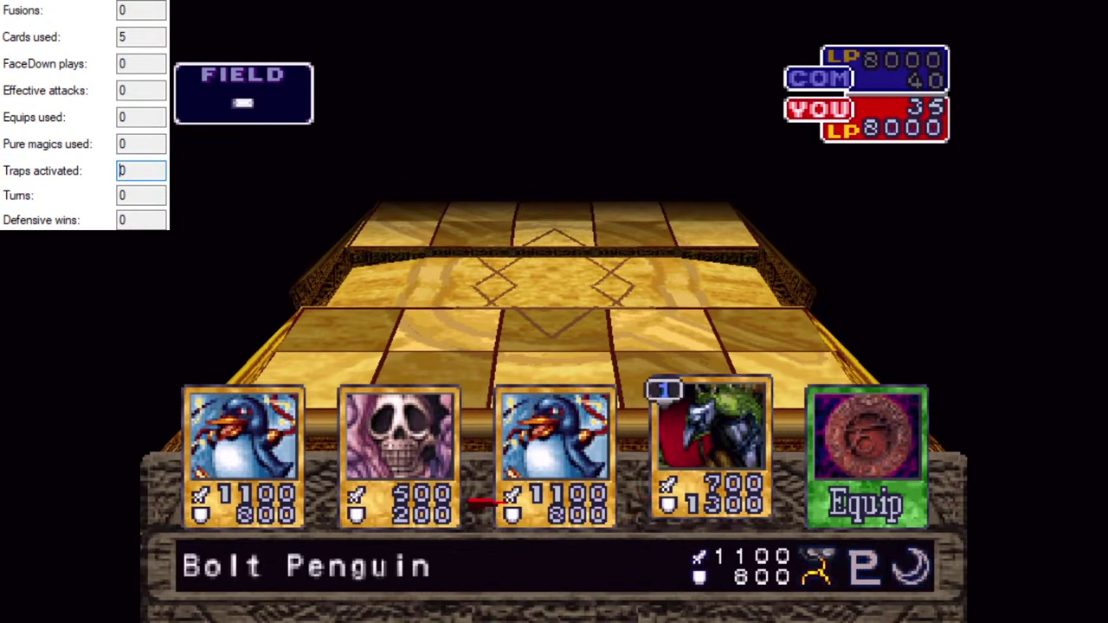
key("Left")
key("Up")
key("Left")
key("Up")
key("Left")
key("Up")
key("Left")
key("Up")
key("Return")
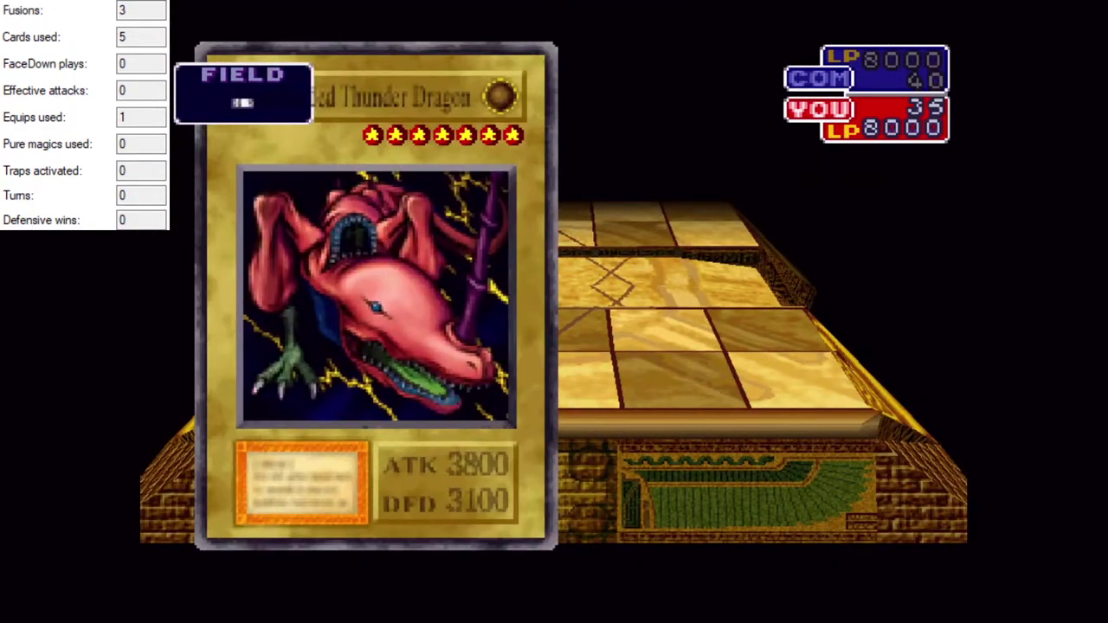
key("x")
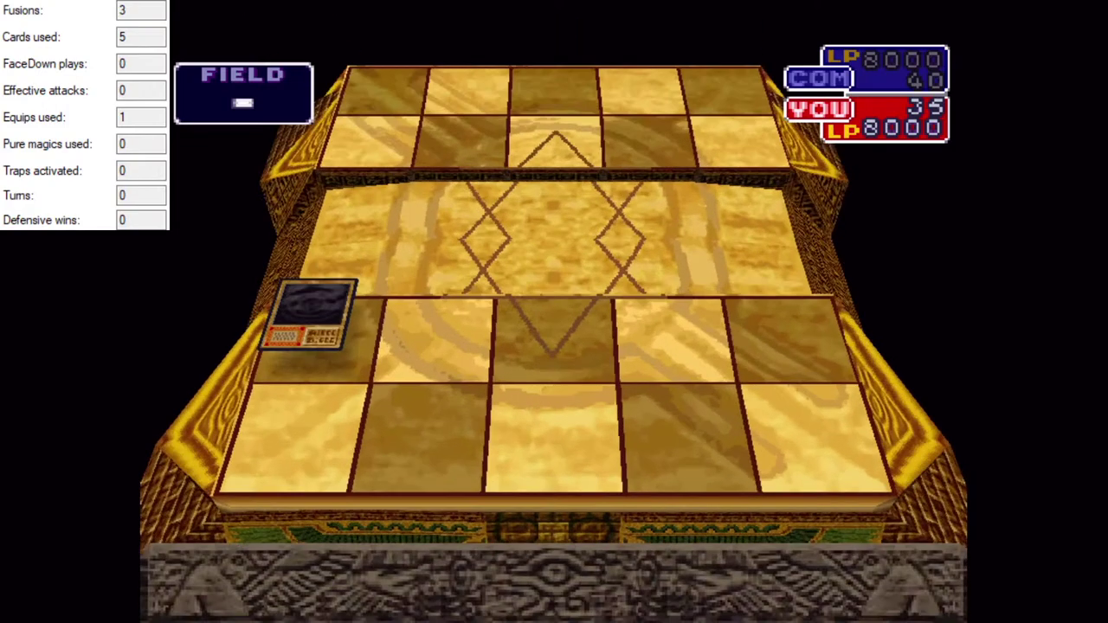
key("Return")
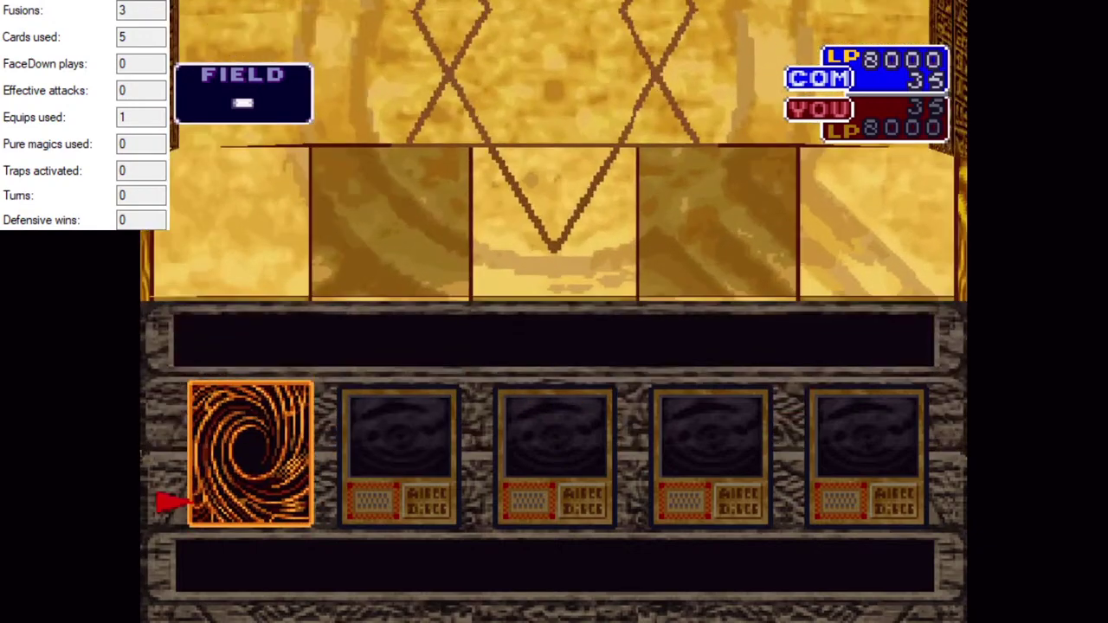
Pause the duel replay, reset all counters to 0 and restart the video from the beginning.
mouse_move(615, 571)
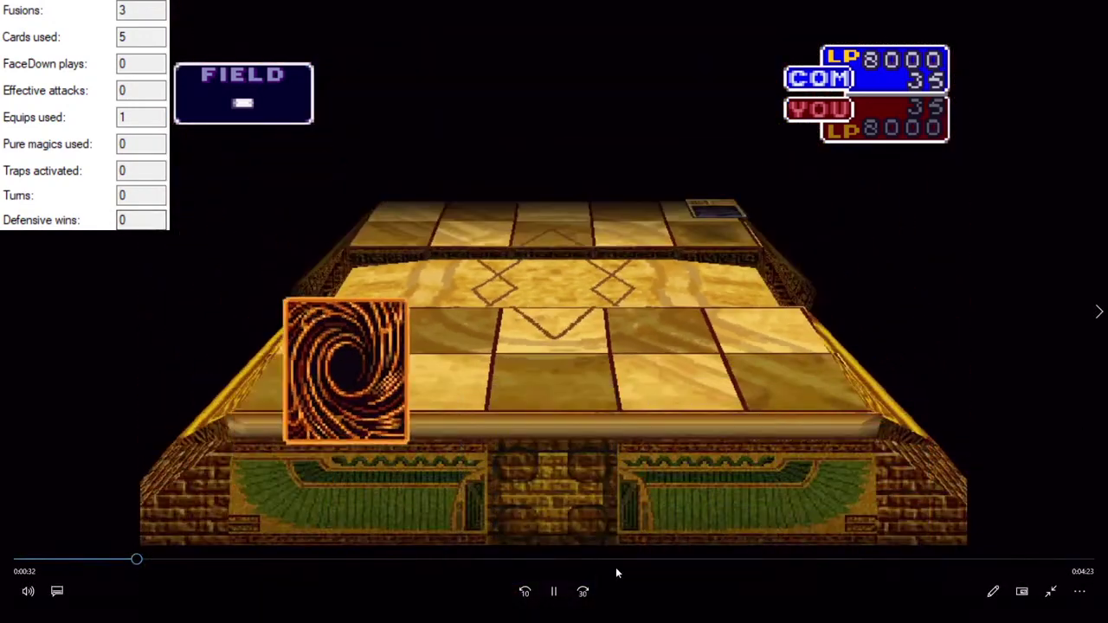
left_click(552, 594)
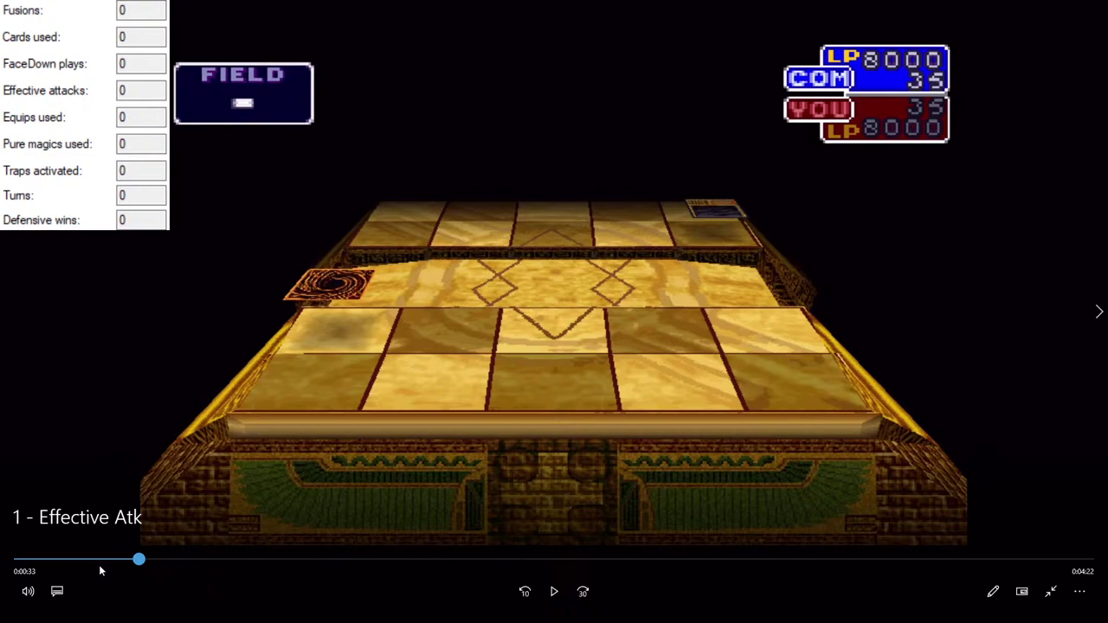
left_click(19, 561)
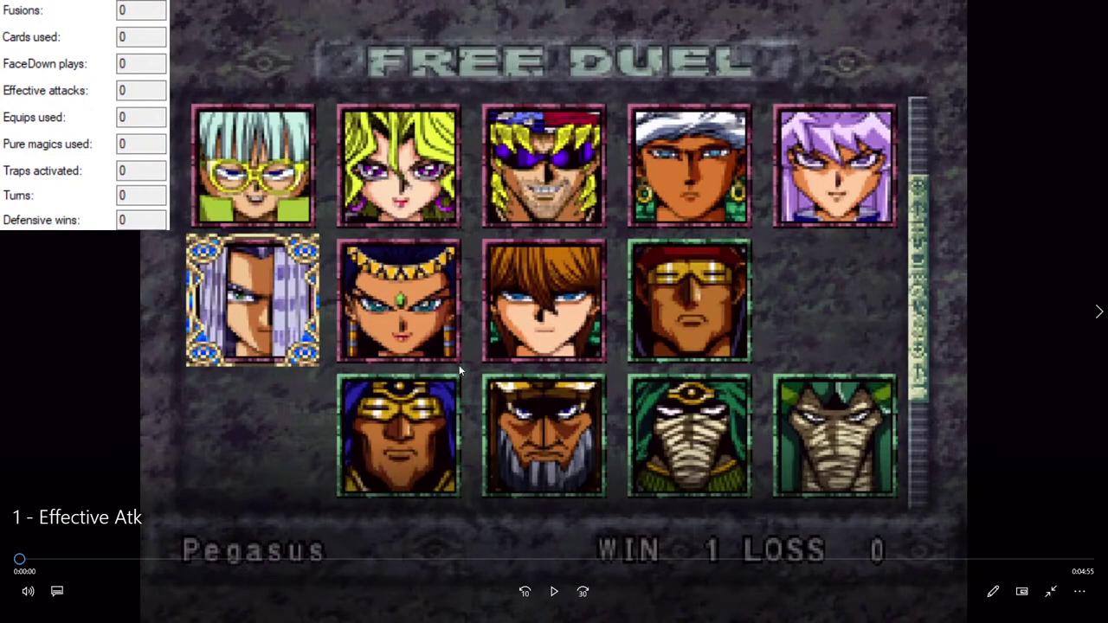
left_click(552, 593)
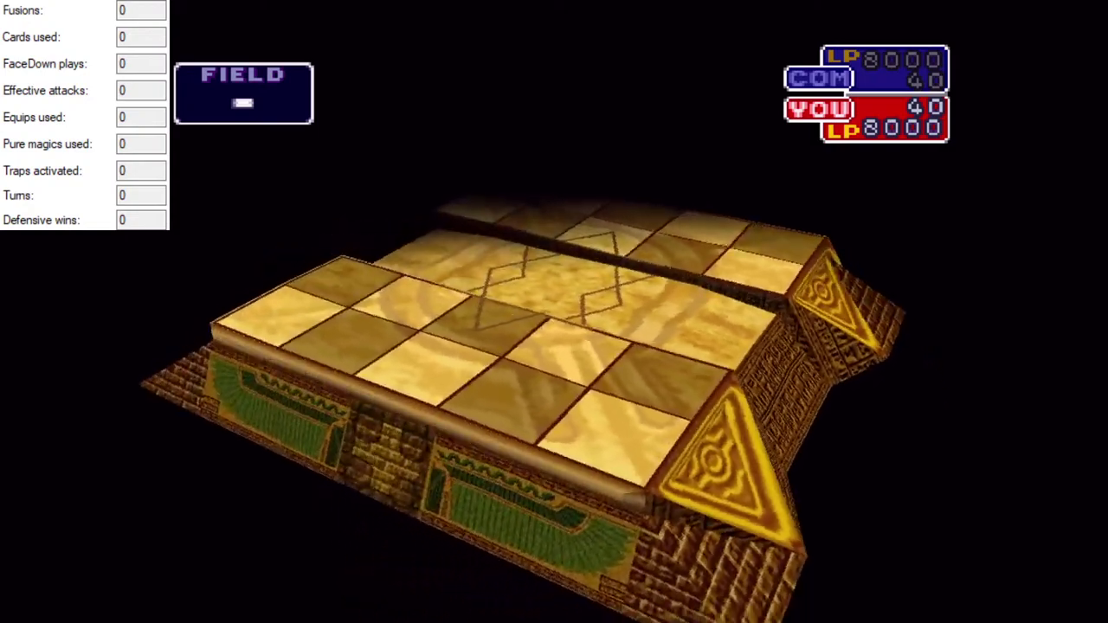
Queue the opening hand's four monsters for fusion from the fourth card back to the first, with Cards used set to 5.
key("Right")
key("Right")
key("Right")
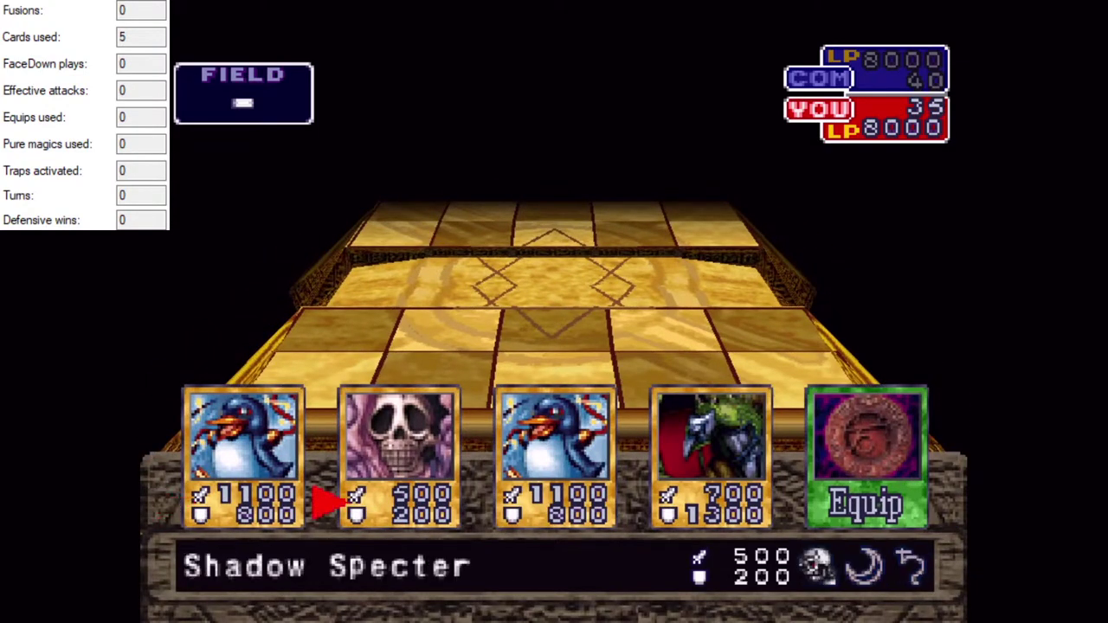
key("Up")
key("Left")
key("Up")
key("Left")
key("Up")
key("Left")
key("Up")
key("Right")
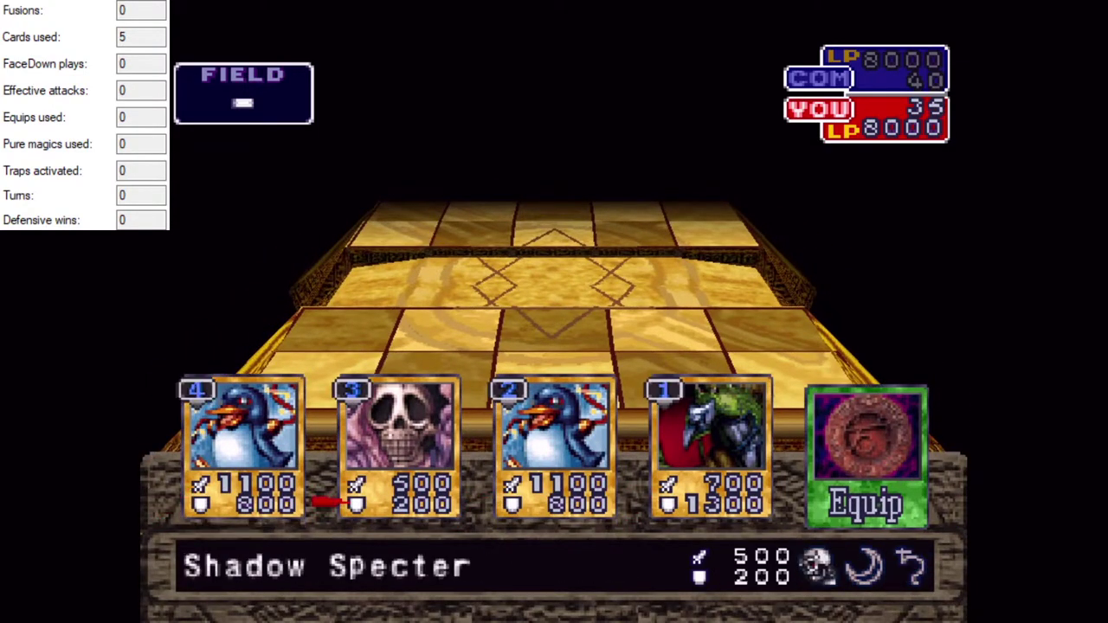
Add the equip card and play the opening combo, setting Fusions to 3, Equips used to 1, Turns to 1 and Cards used to 10.
key("Right")
key("Right")
key("Right")
key("Up")
key("x")
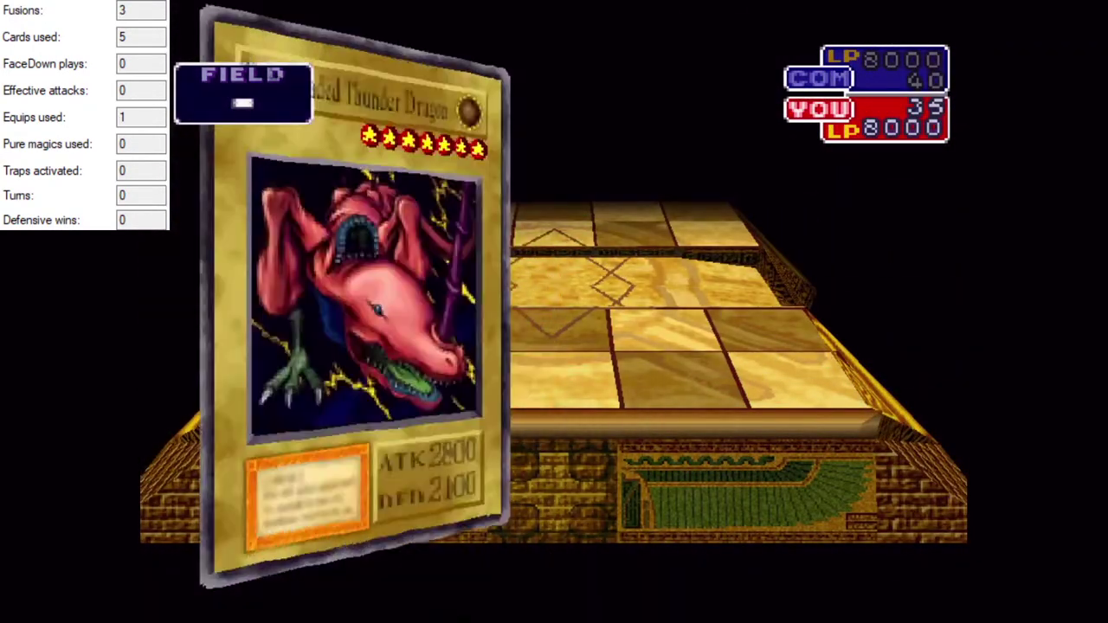
key("Return")
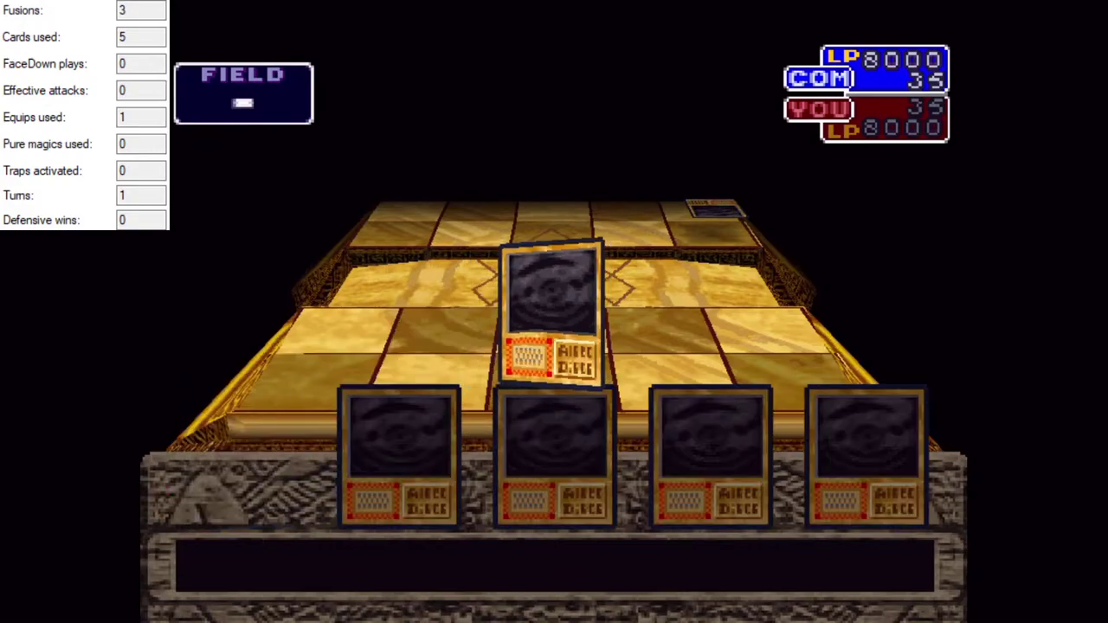
key("Return")
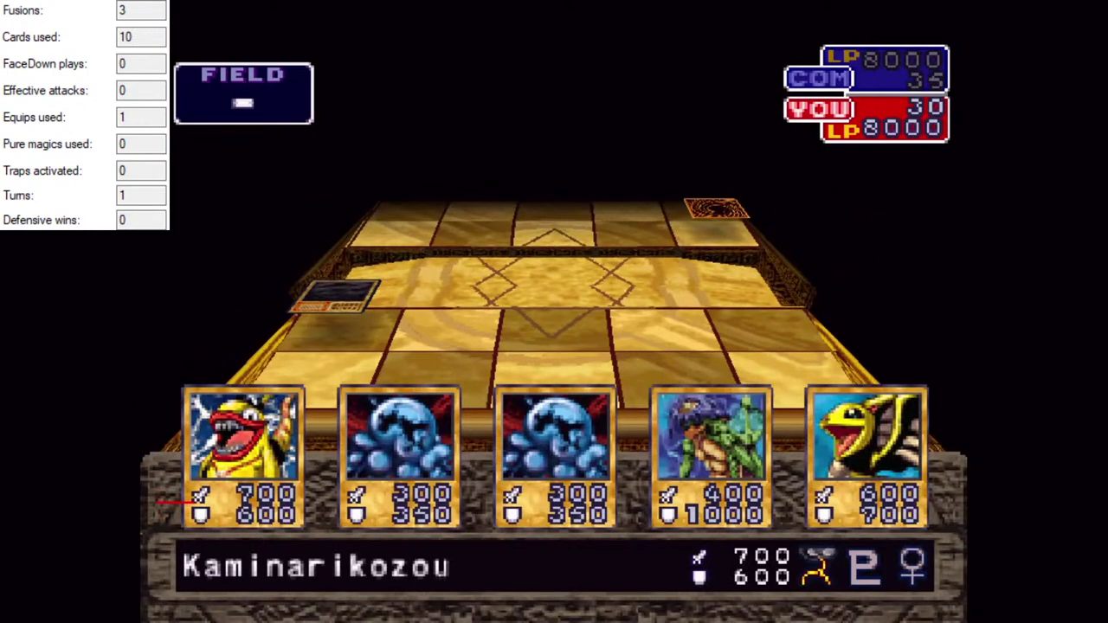
Queue all five second-turn cards for fusion in the order third, fourth, fifth, second Ameba and Kaminarikozou.
key("Right")
key("Right")
key("Right")
key("Up")
key("Right")
key("Up")
key("Right")
key("Up")
key("Left")
key("Left")
key("Left")
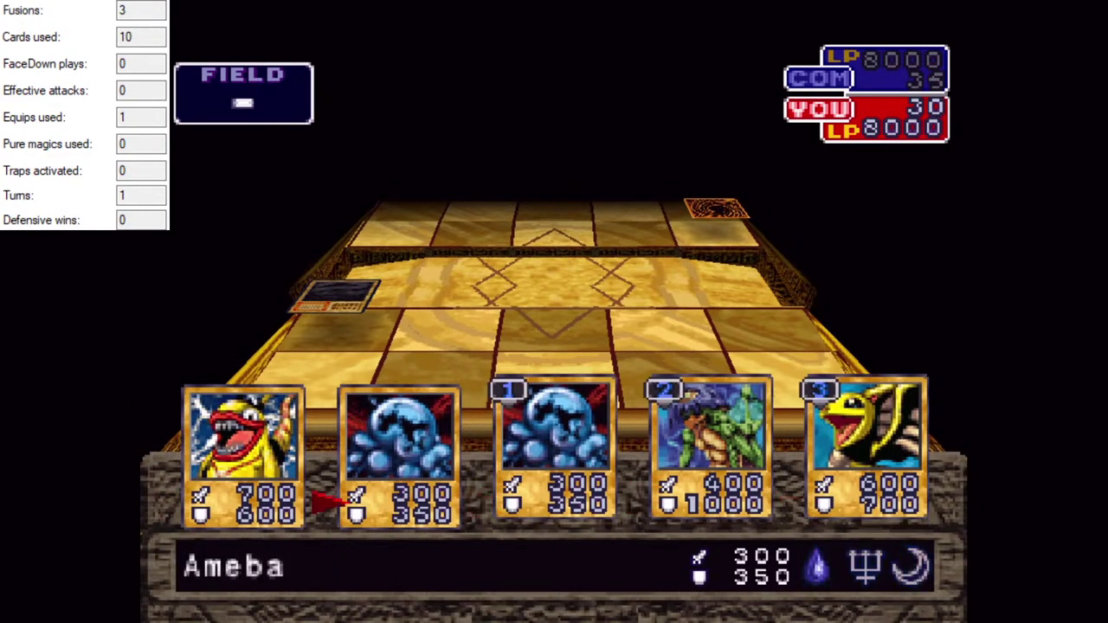
key("Up")
key("Left")
key("Up")
key("Return")
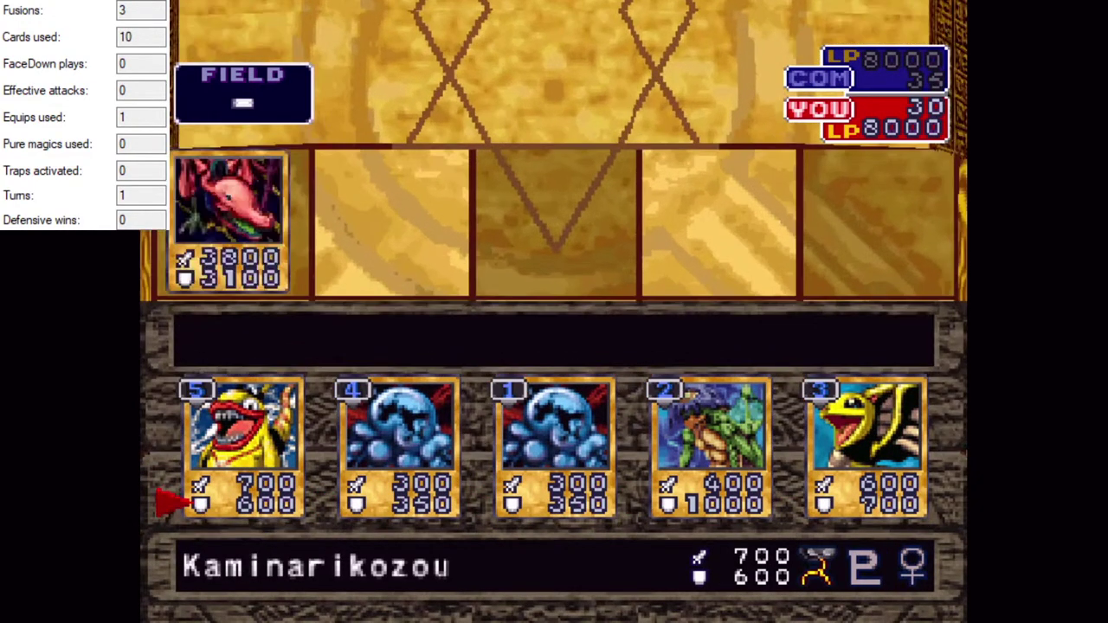
Track the second-turn fusions and battle, setting Fusions to 7, Effective attacks to 1, Turns to 2 and Cards used to 15.
key("Return")
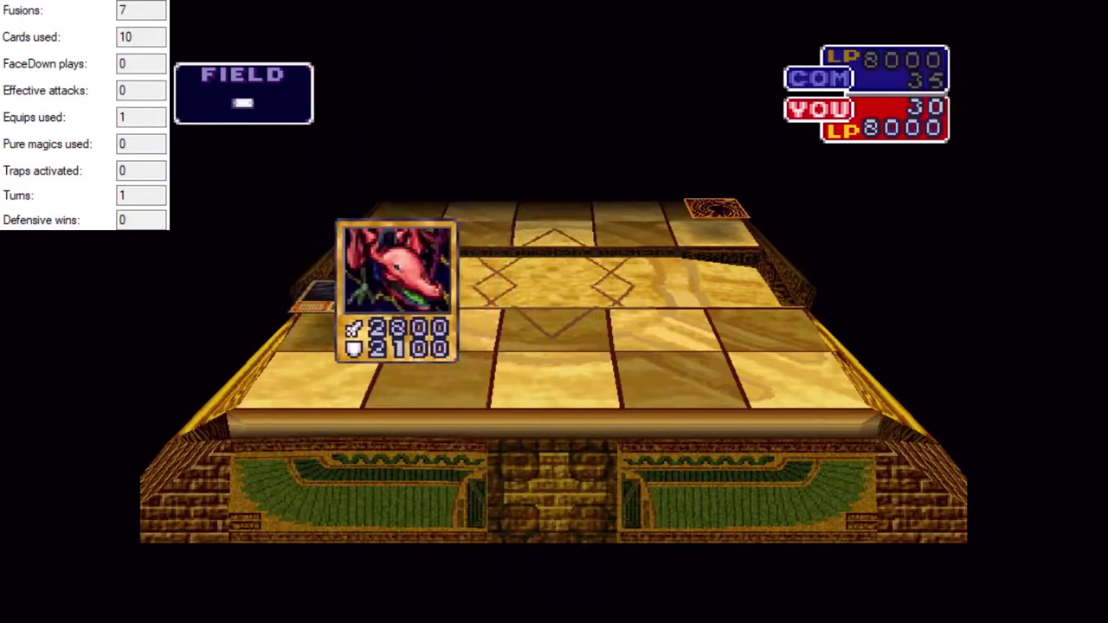
key("z")
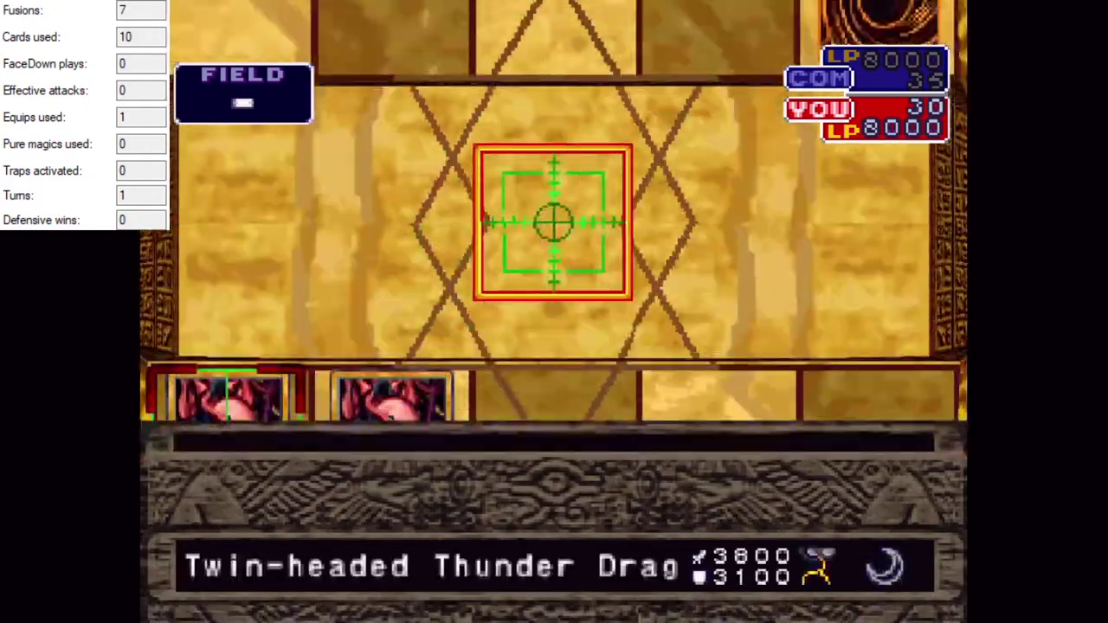
key("z")
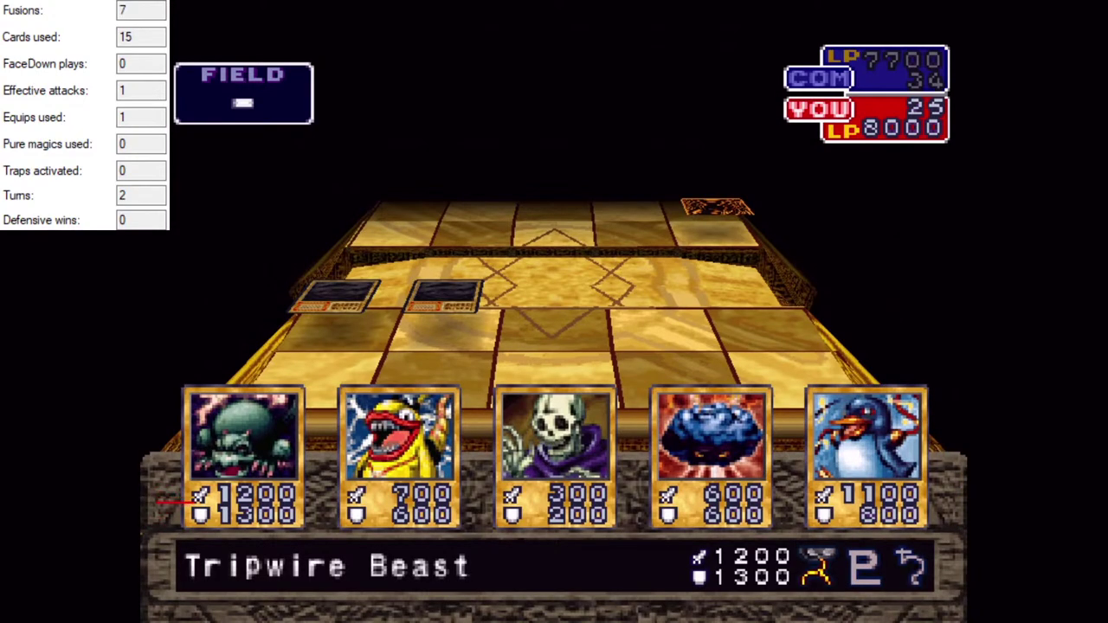
Track the replay up to turn count 4, setting Fusions to 9, Effective attacks to 2 and Cards used to 23.
key("x")
key("x")
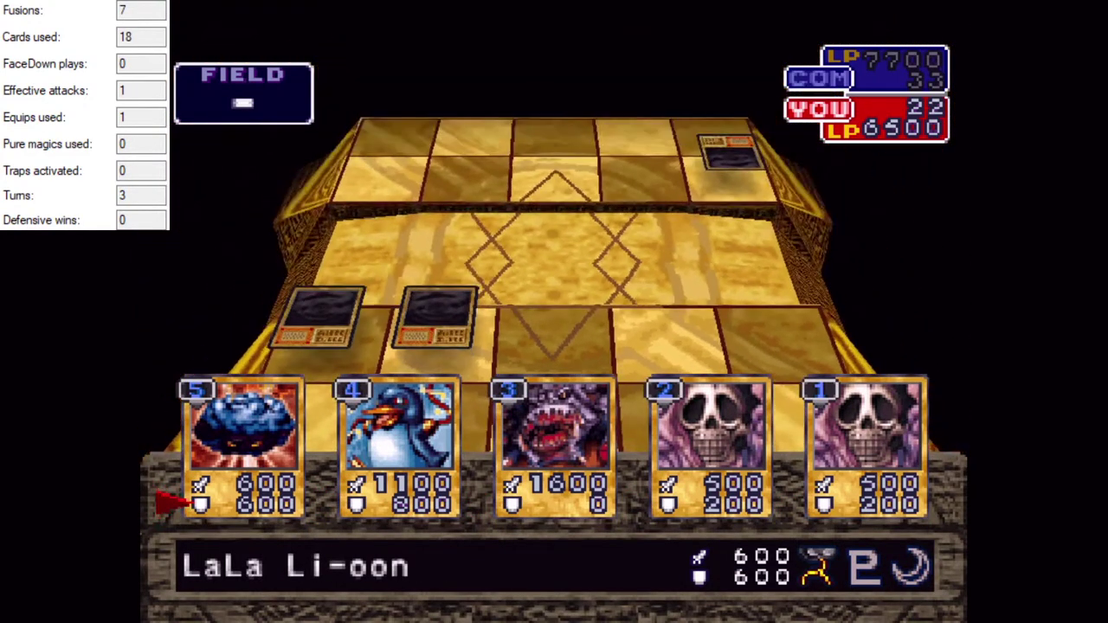
key("Return")
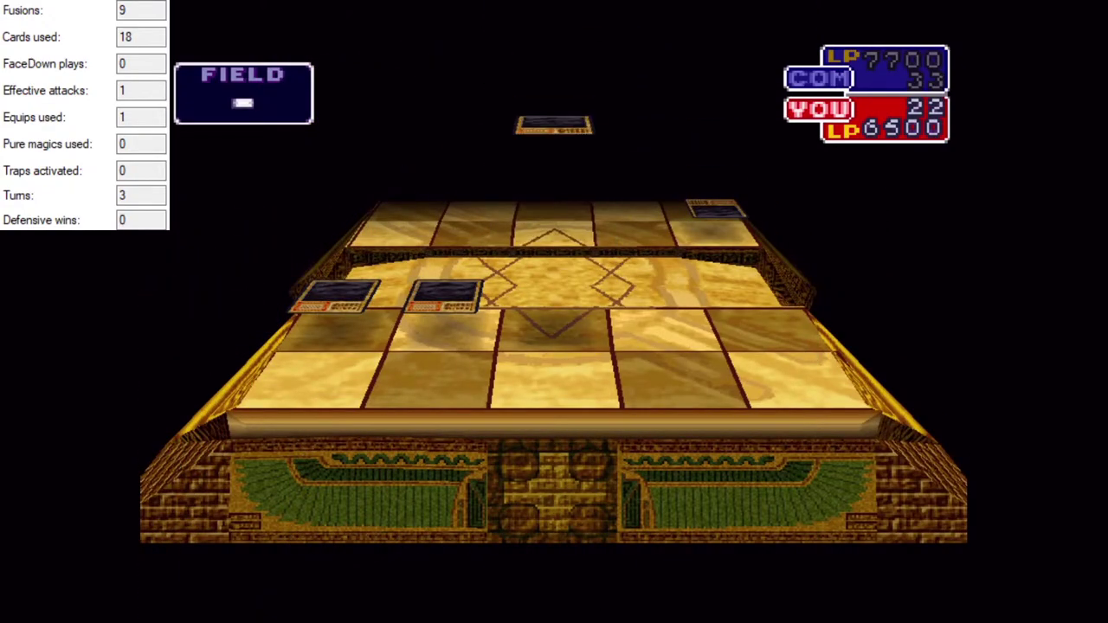
key("Return")
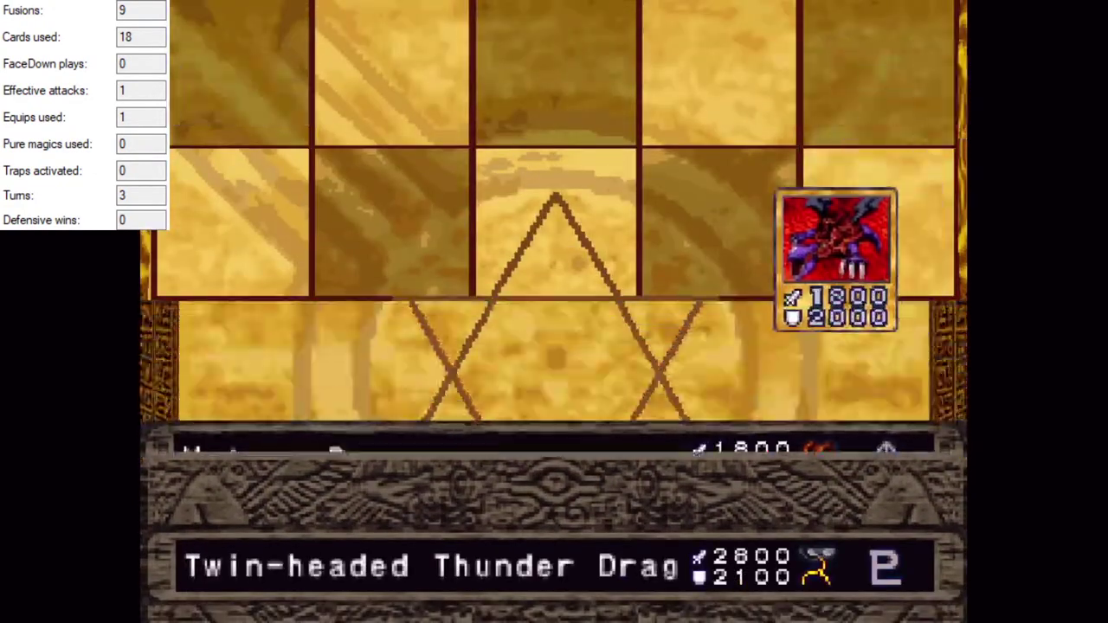
key("Return")
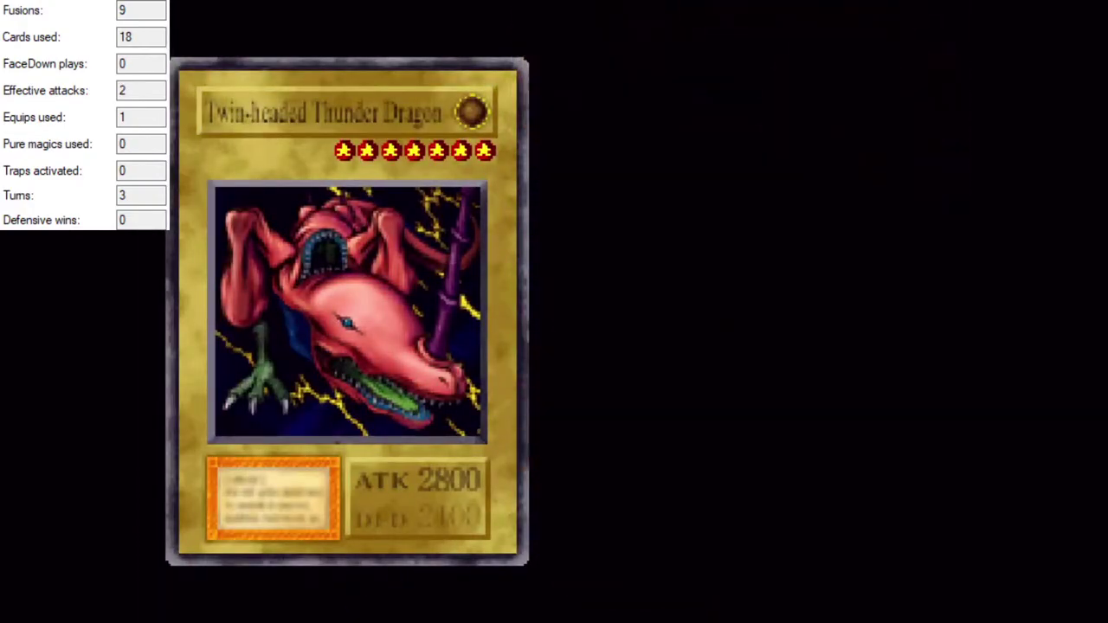
key("Return")
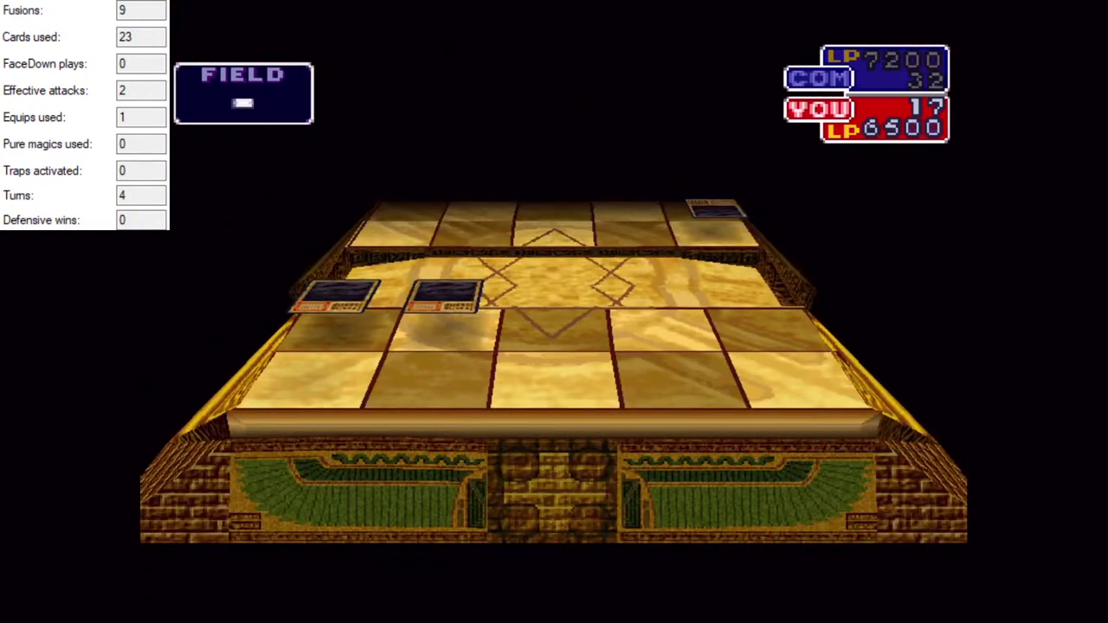
Track the replay up to turn count 6, setting FaceDown plays to 1, Effective attacks to 3, Fusions to 12, Traps activated to 1 and Cards used to 29.
key("x")
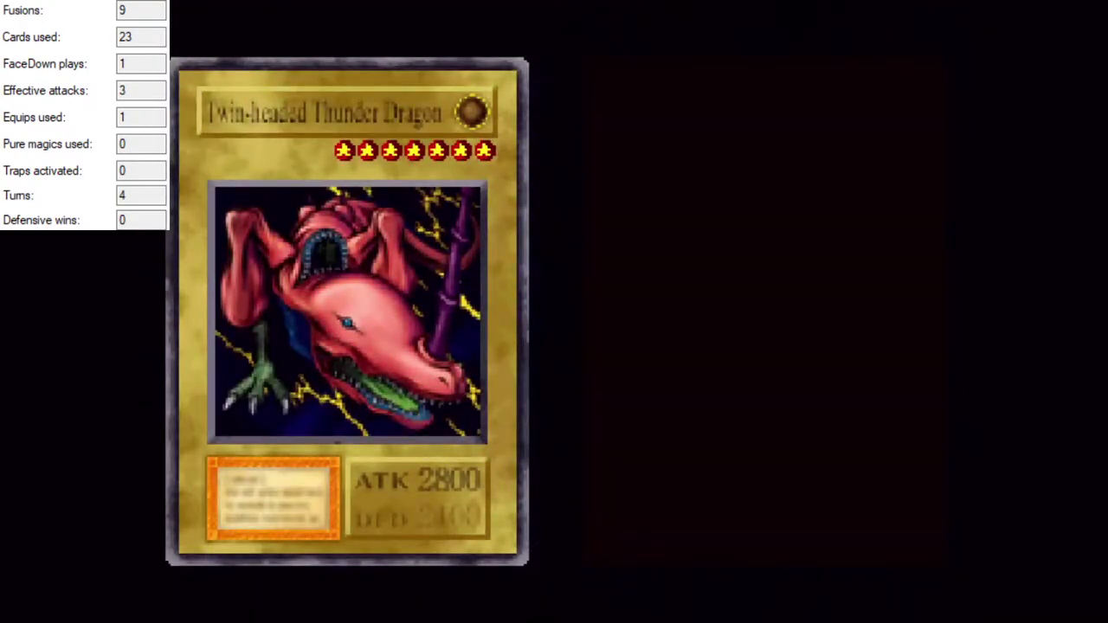
key("Return")
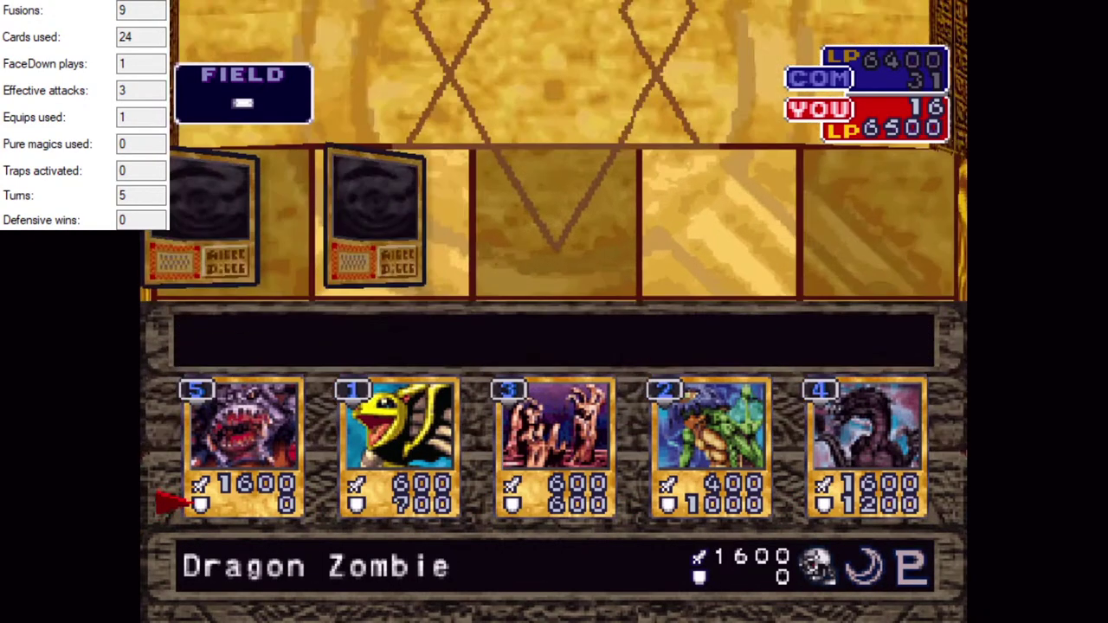
key("Up")
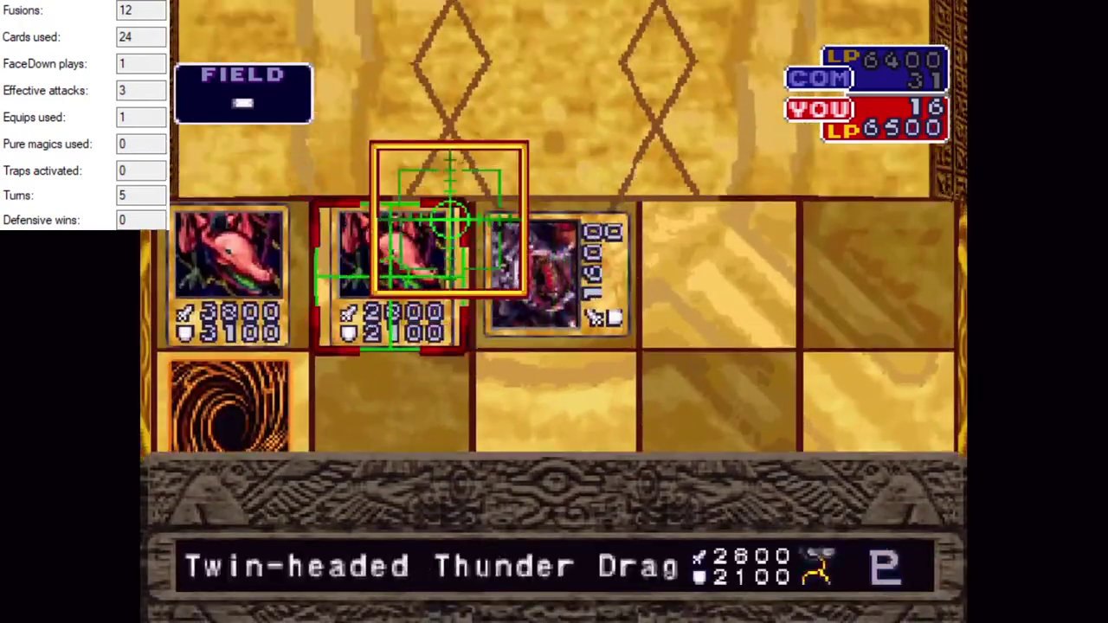
key("x")
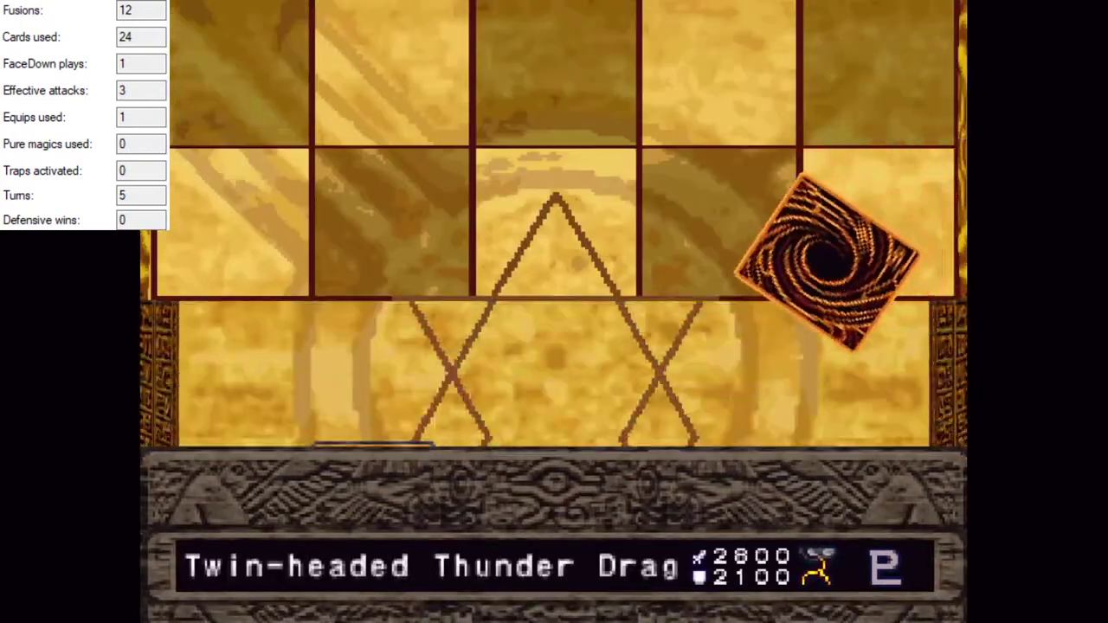
key("x")
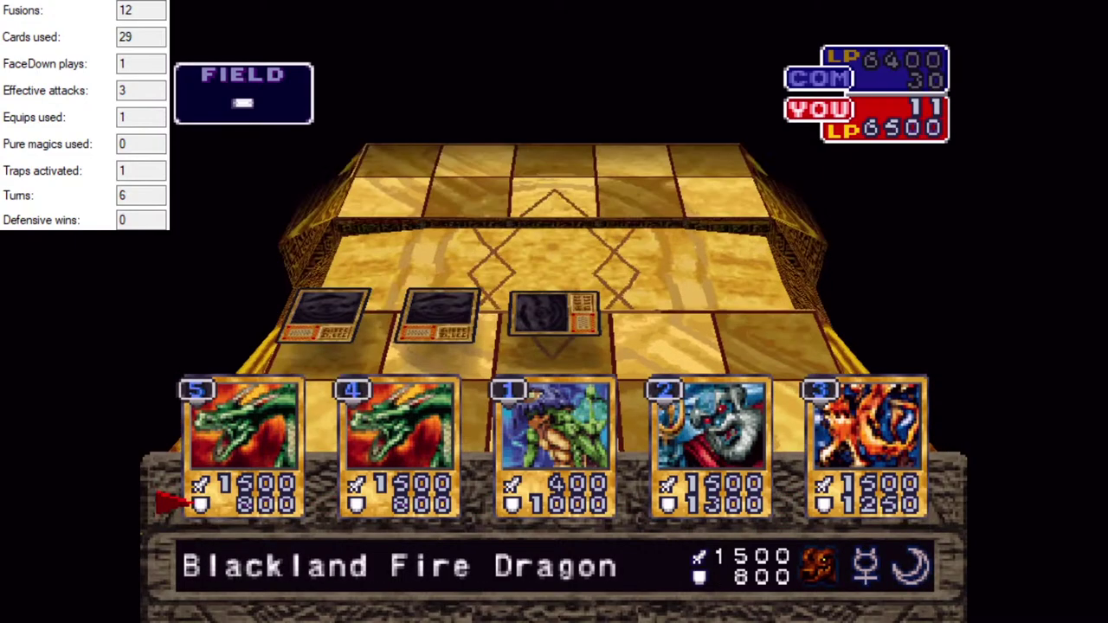
Track the replay up to turn count 8, setting Fusions to 18, Effective attacks to 4 and Cards used to 39.
key("z")
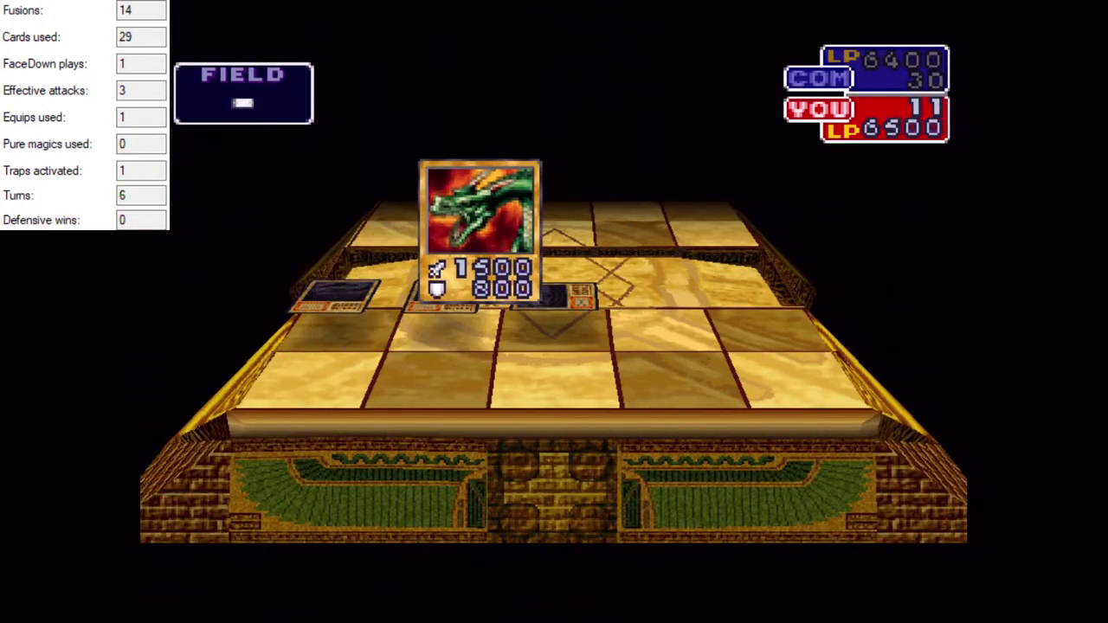
key("Return")
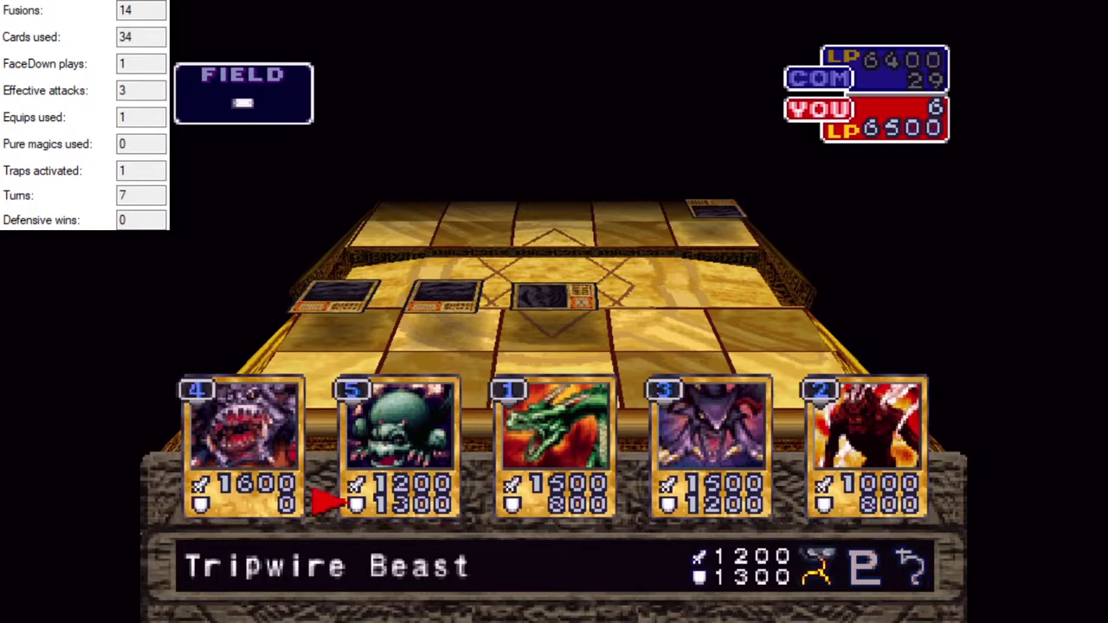
key("x")
key("x")
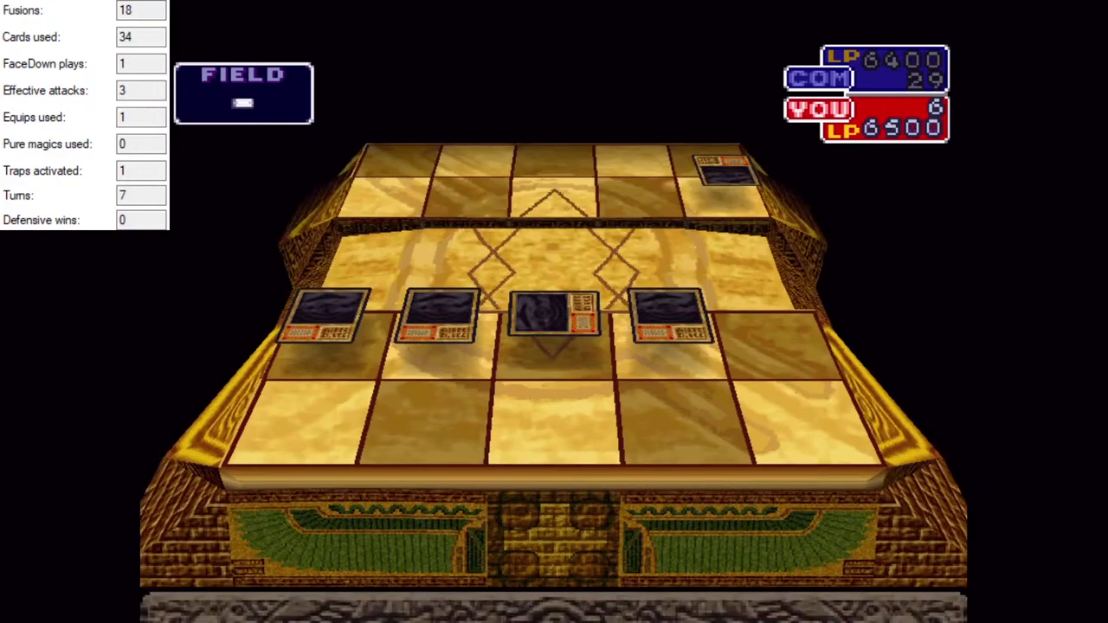
key("x")
key("x")
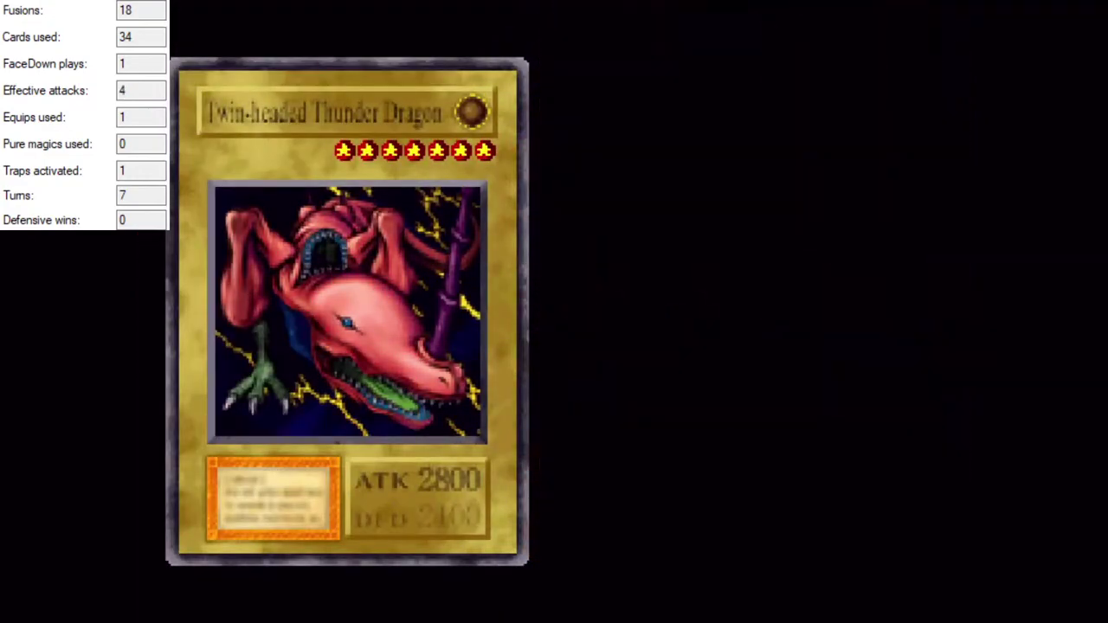
key("Return")
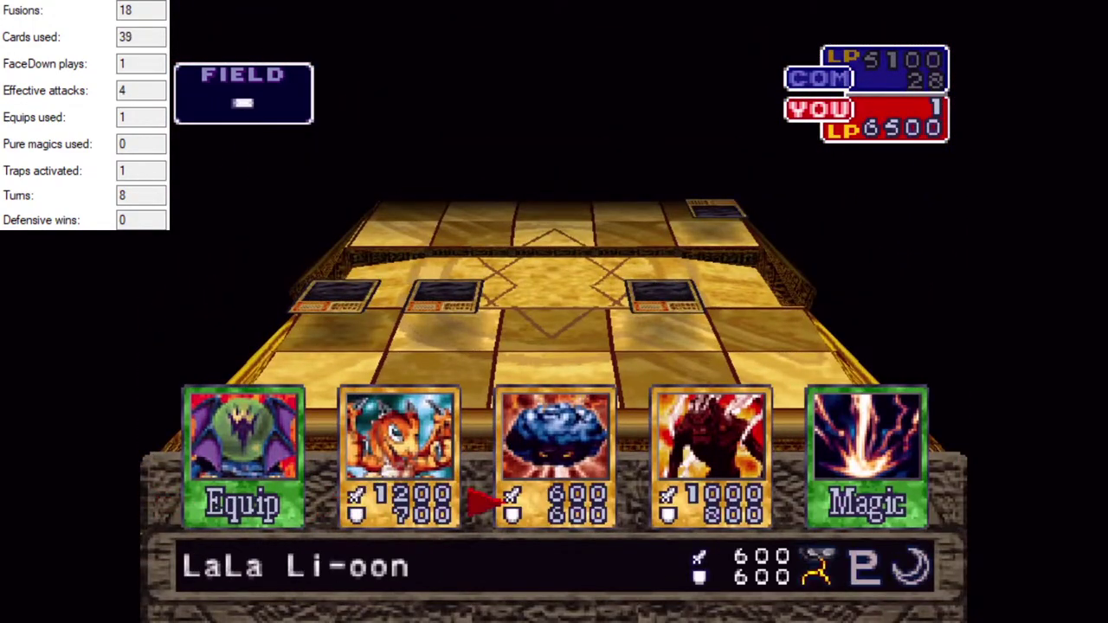
Play Raigeki face-down and attack with the 3800 ATK Twin-headed Thunder Dragon, setting FaceDown plays to 2 and Effective attacks to 5.
key("x")
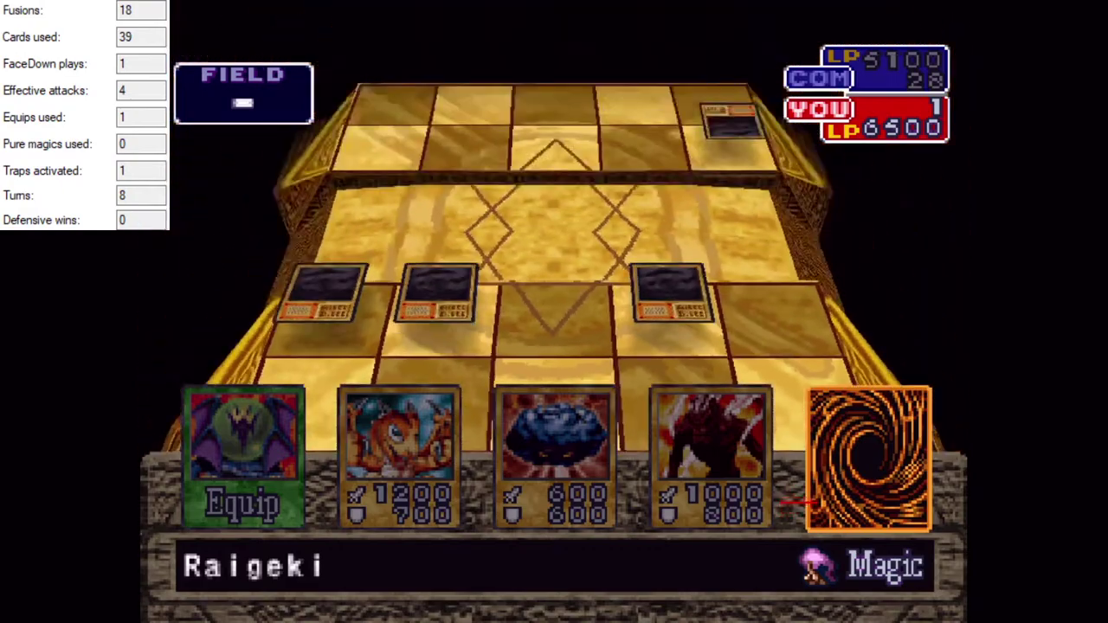
key("x")
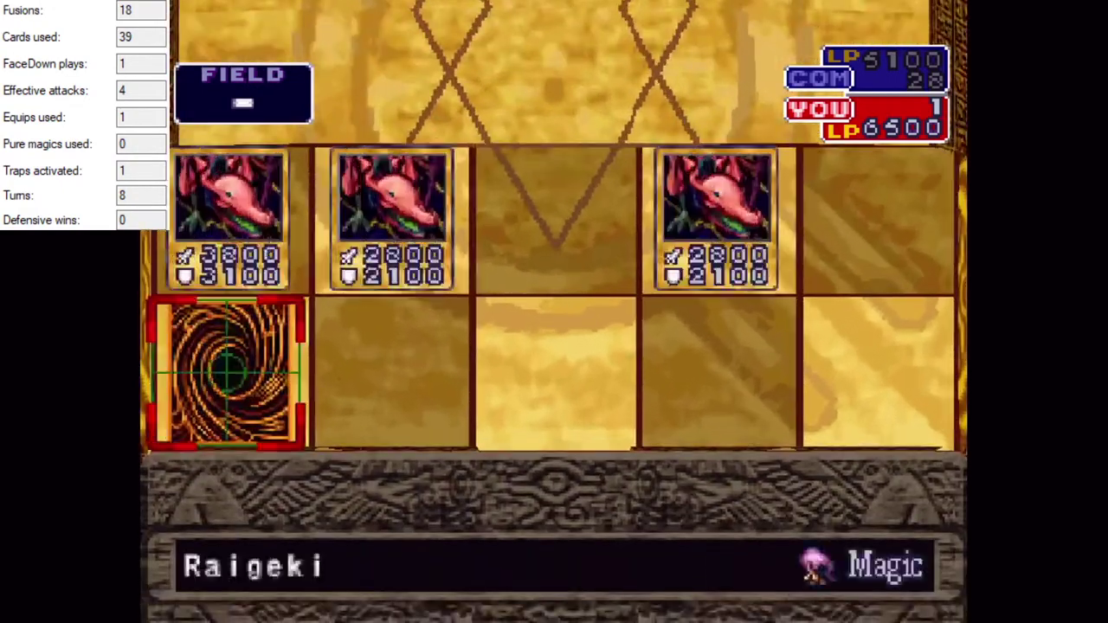
key("x")
key("x")
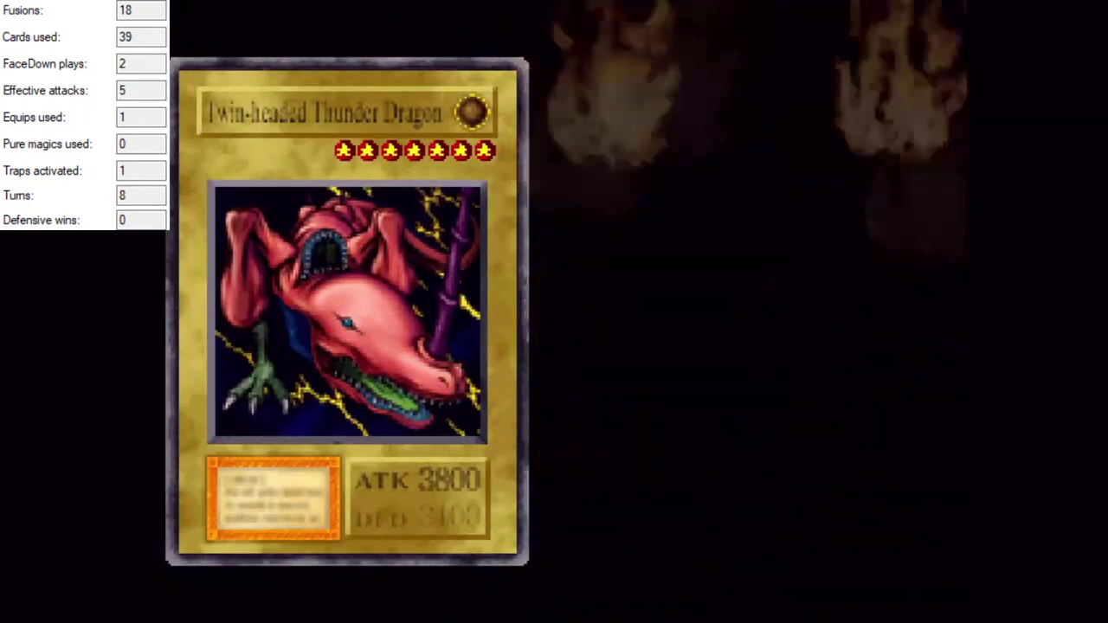
key("Return")
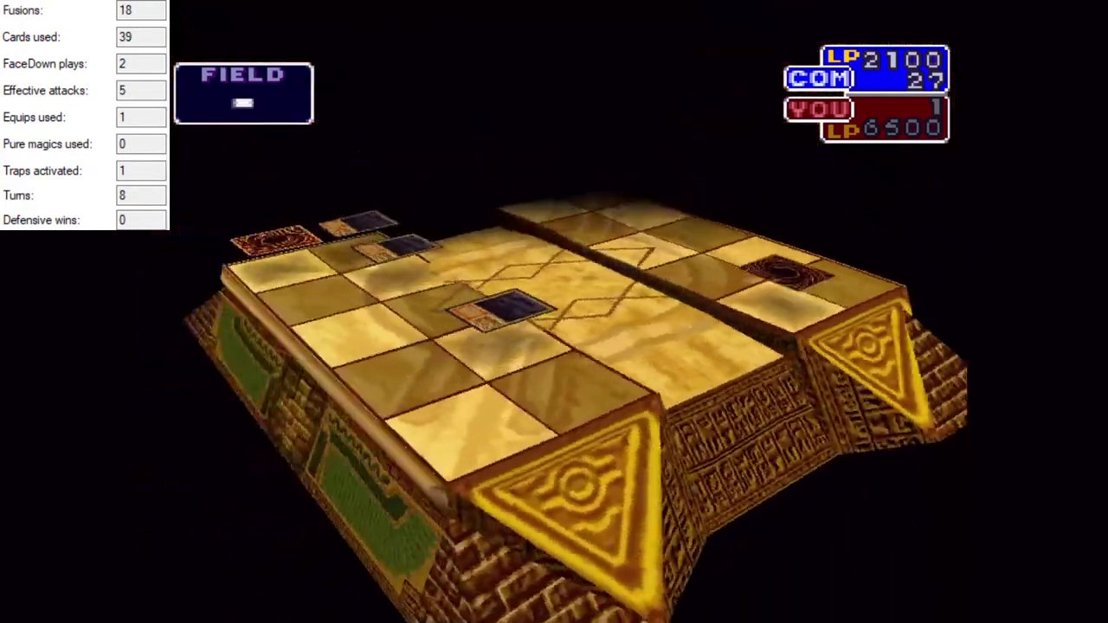
Finish the duel with Dragon Treasure and Raigeki, setting Equips used to 2, Pure magics used to 1 and Turns to 9.
key("x")
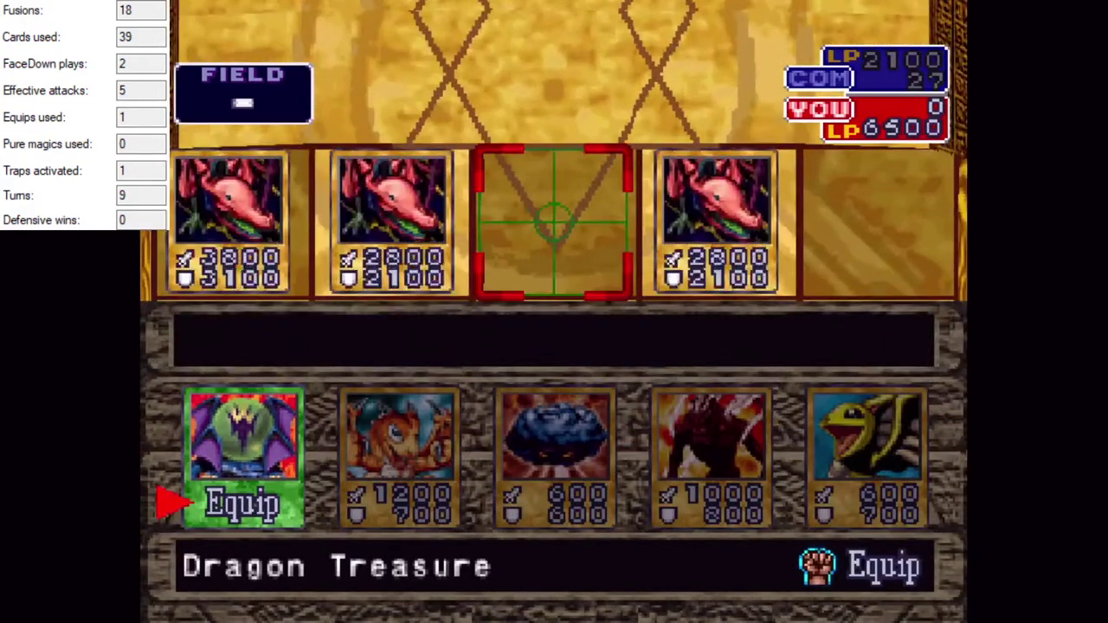
key("x")
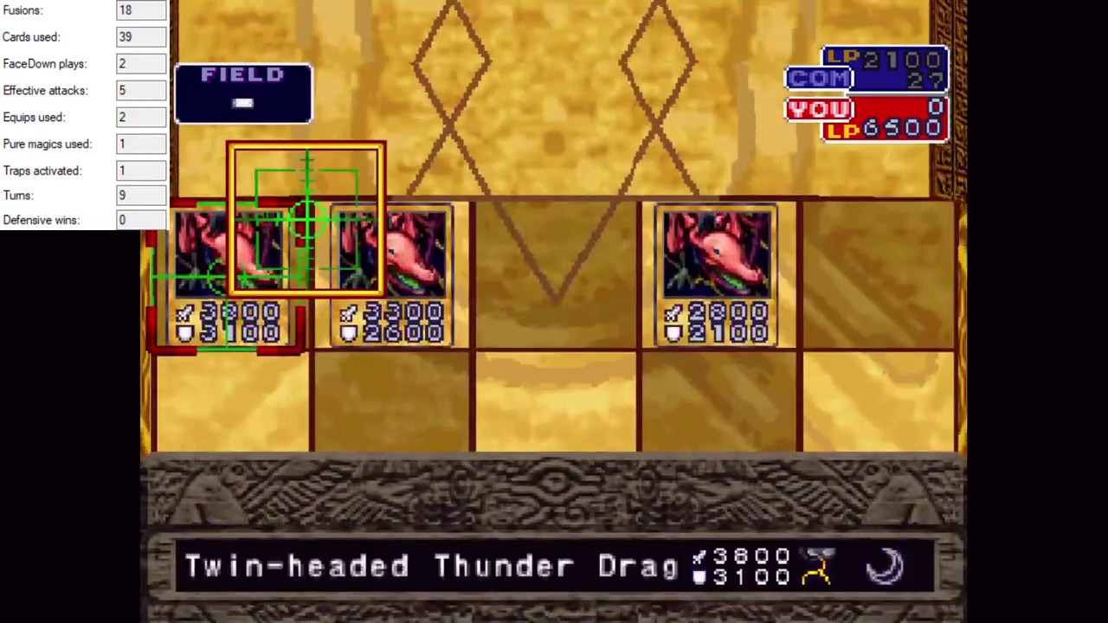
key("x")
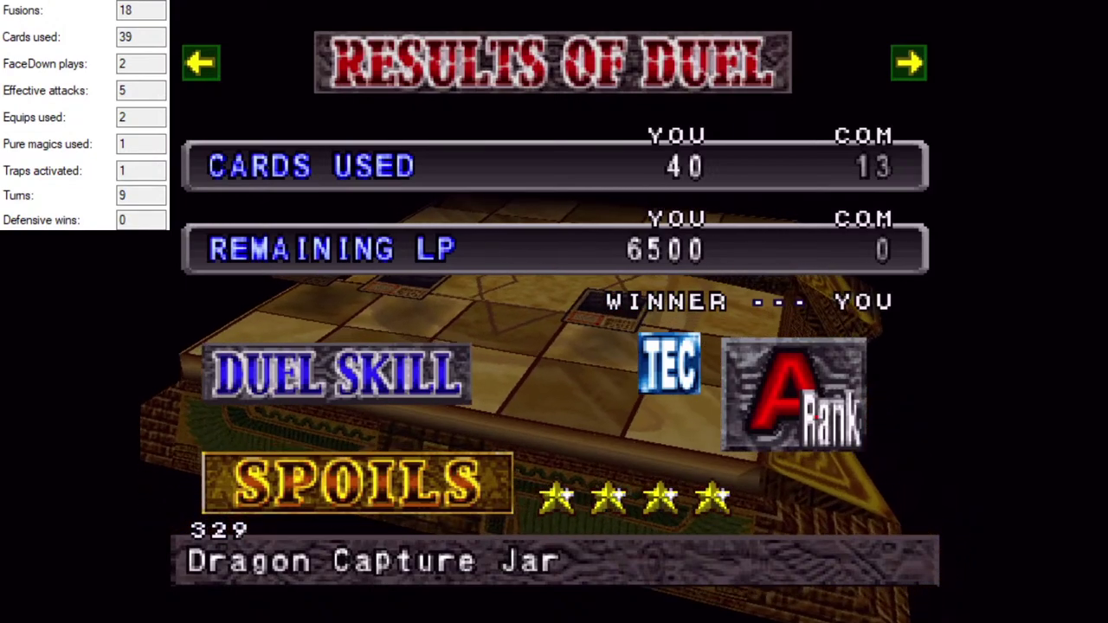
Review the statistics and Special Arts pages of the duel results and reset all counters to 0.
key("Right")
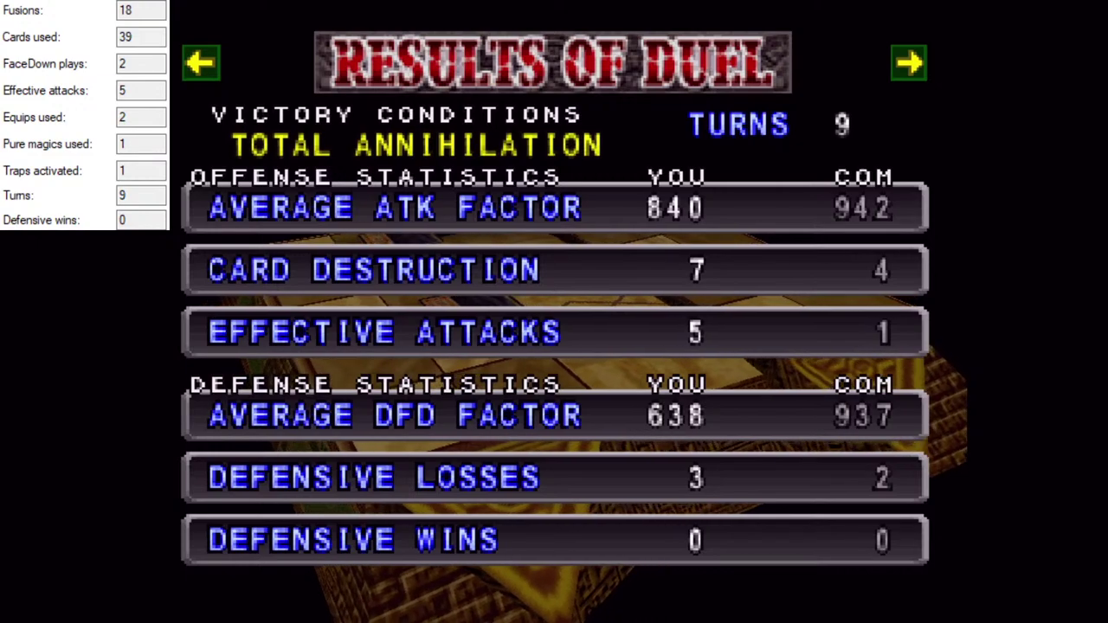
key("Right")
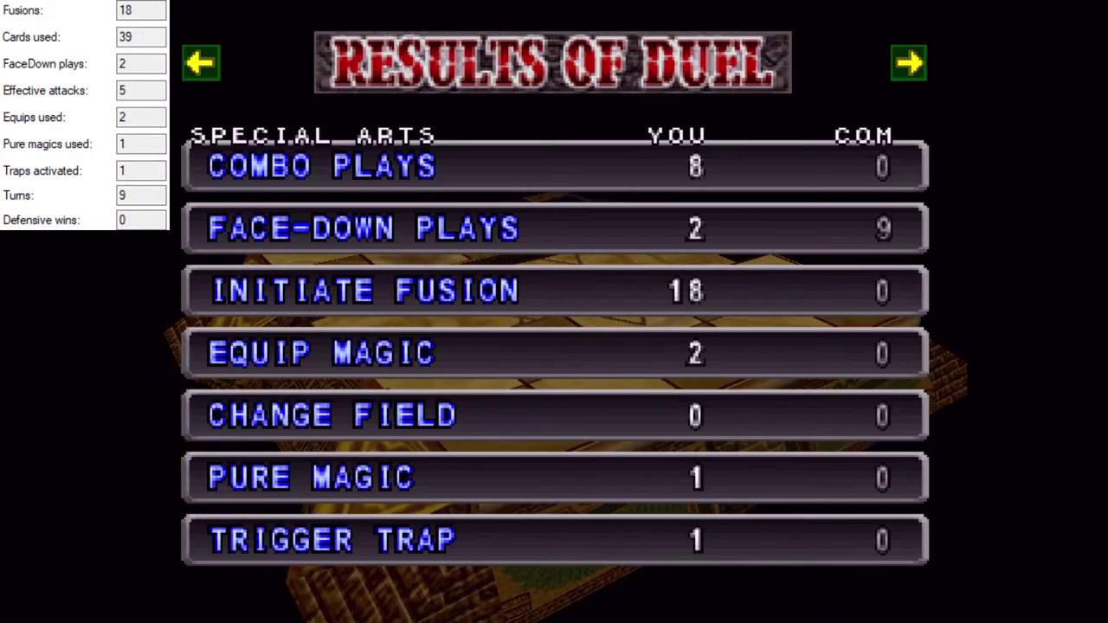
key("x")
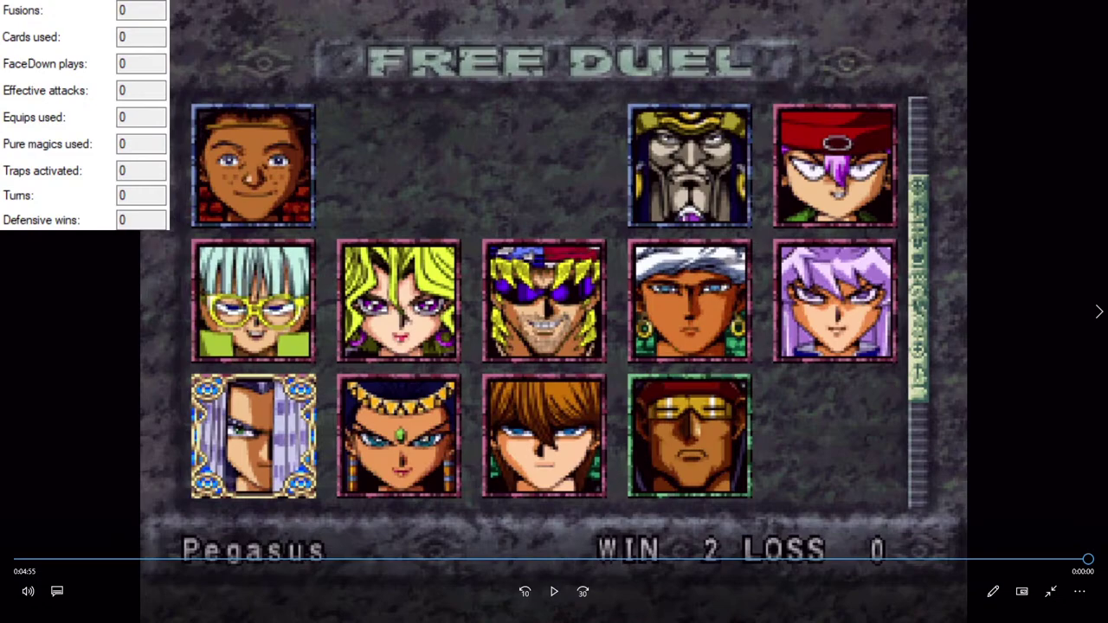
key("Escape")
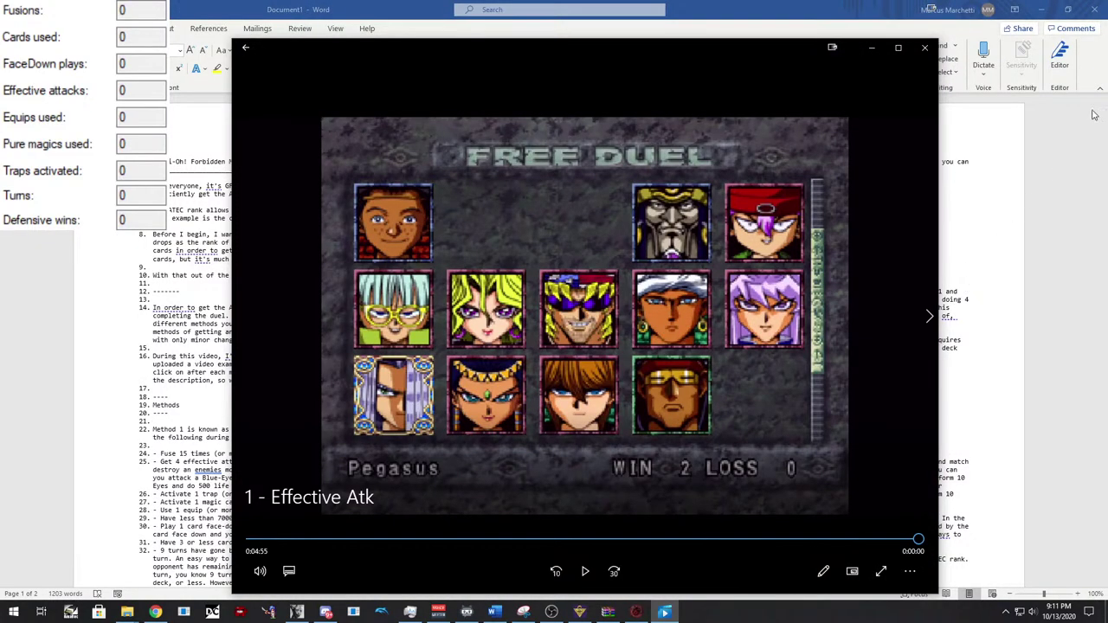
left_click(924, 48)
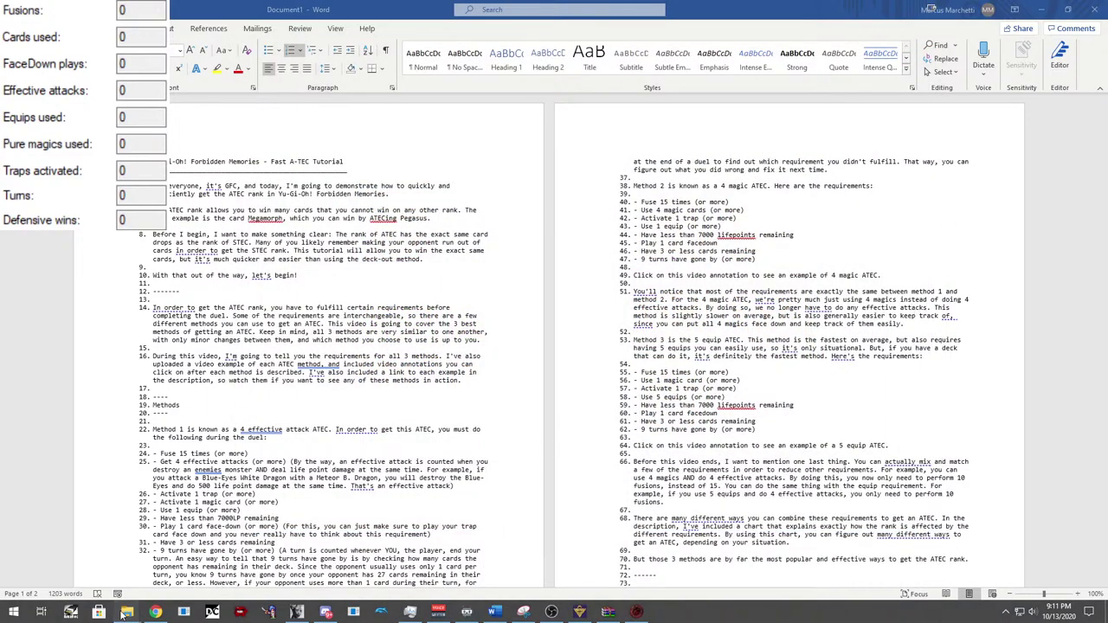
mouse_move(126, 615)
left_click(185, 554)
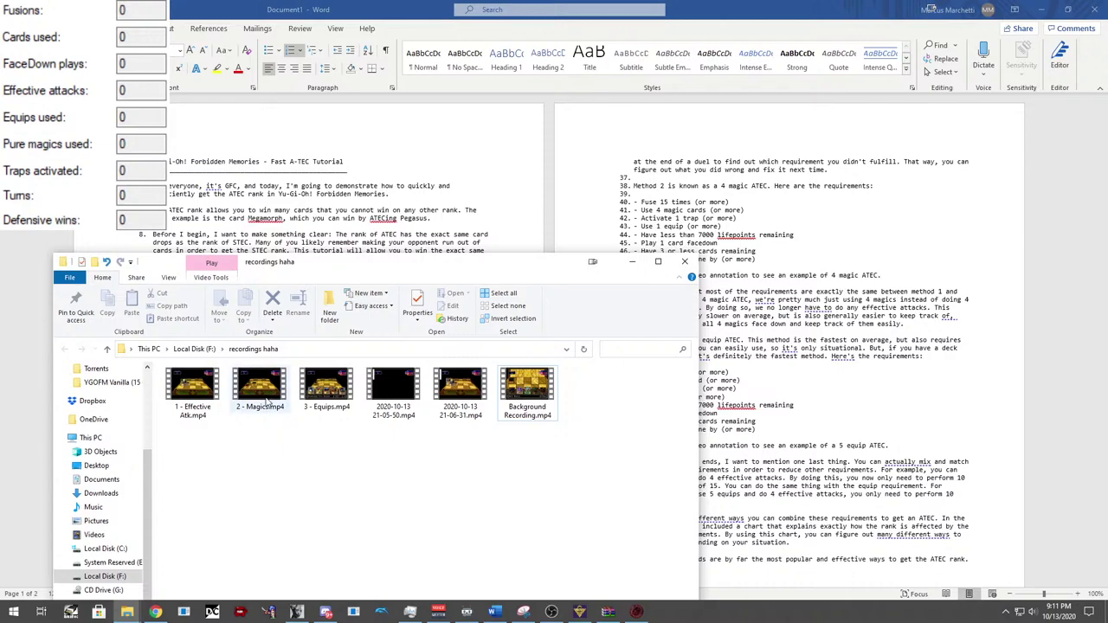
right_click(465, 397)
left_click(495, 367)
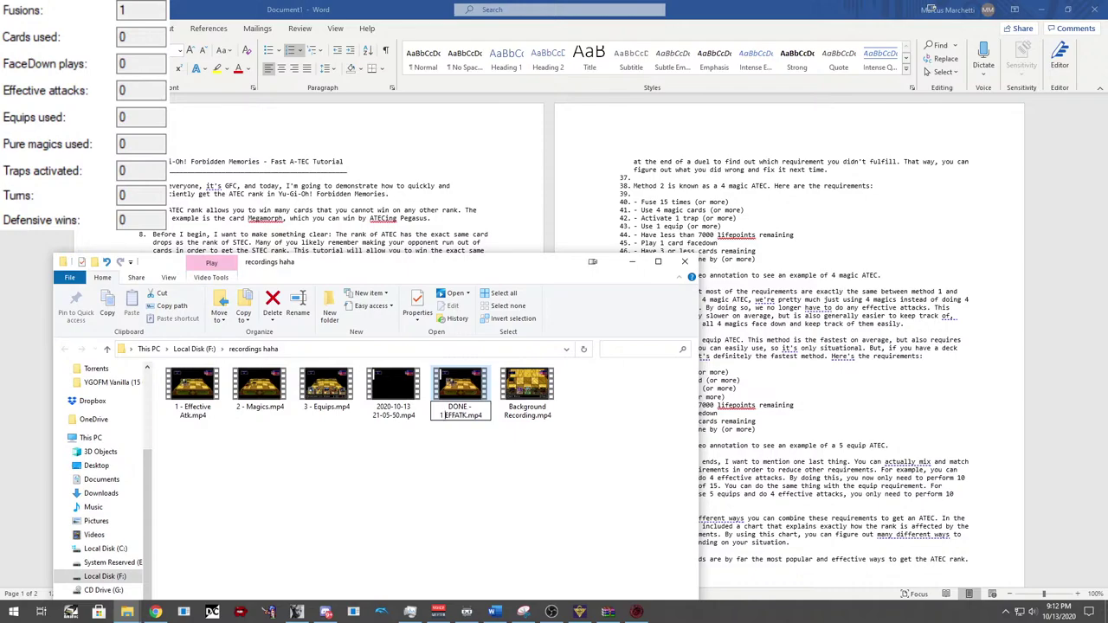
key("Return")
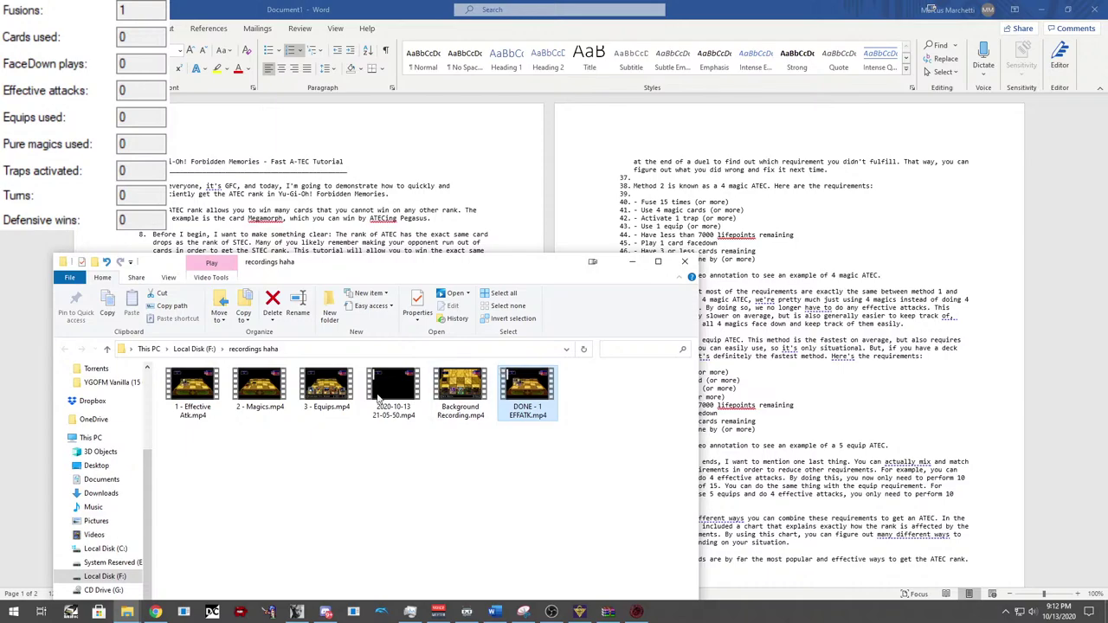
Open the 2 - Magics.mp4 recording, show it full screen and start playing it.
double_click(280, 409)
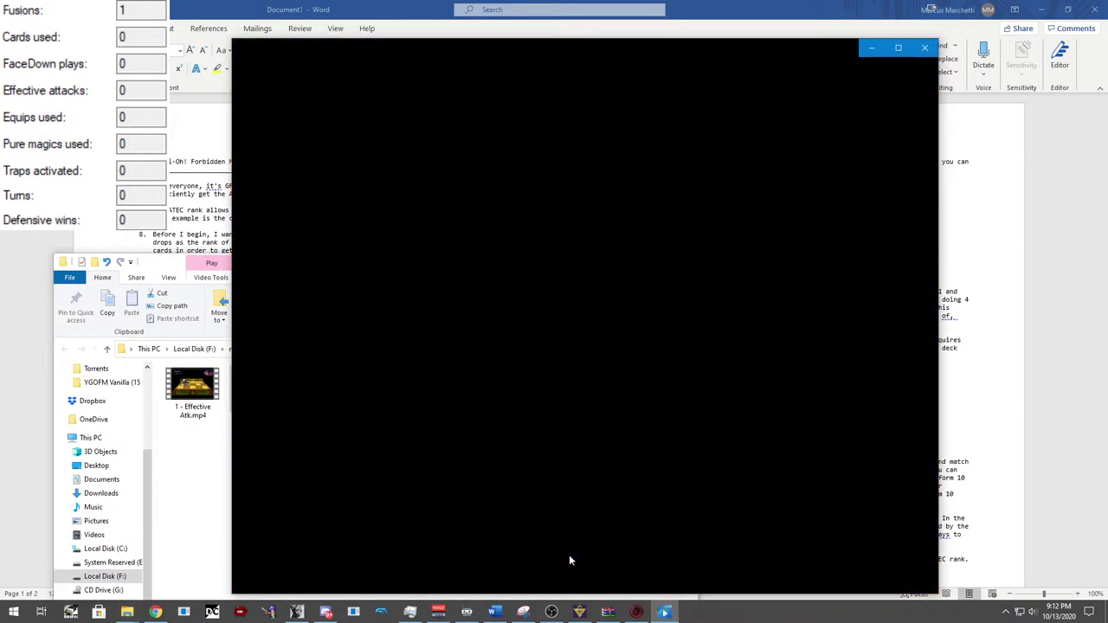
double_click(579, 481)
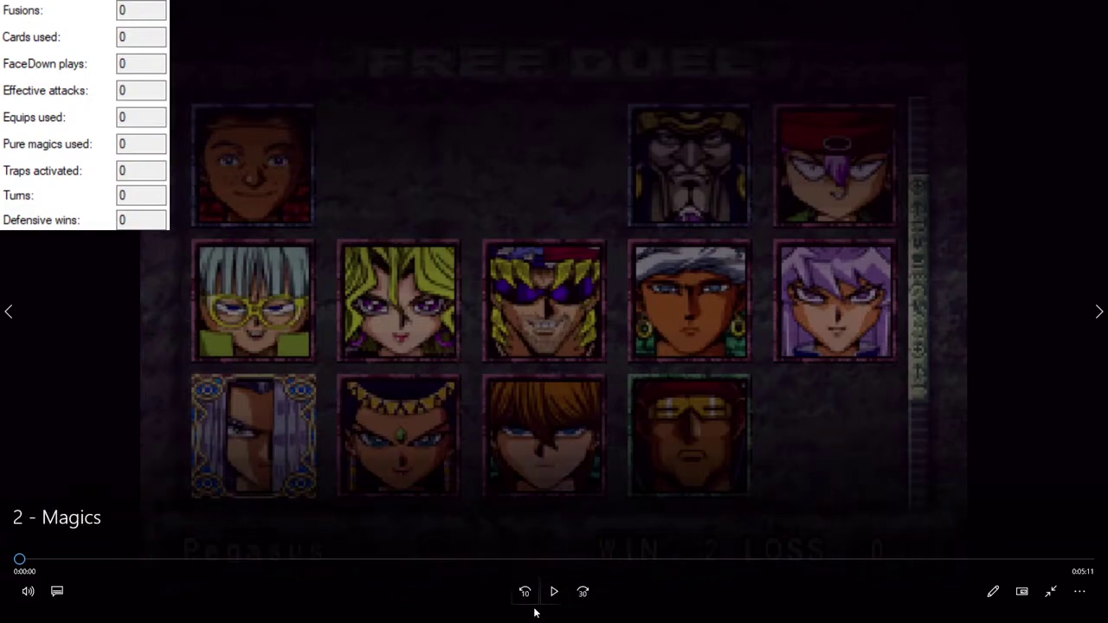
left_click(554, 592)
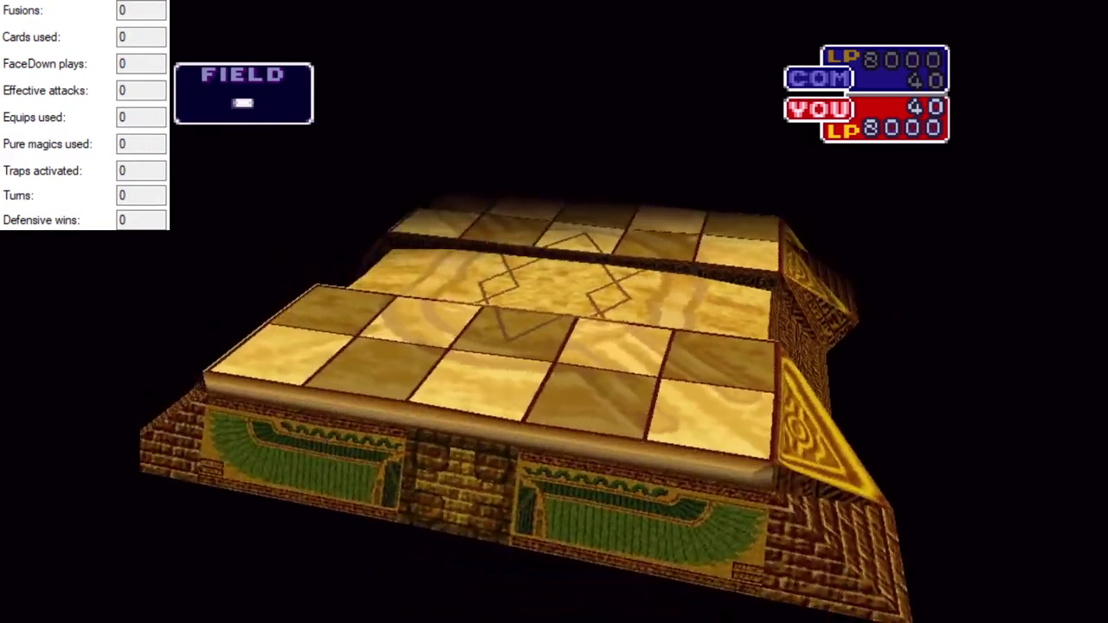
Track the opening Twin-headed Thunder Dragon fusion, setting Cards used to 5, Fusions to 3 and Turns to 1.
key("Right")
key("Right")
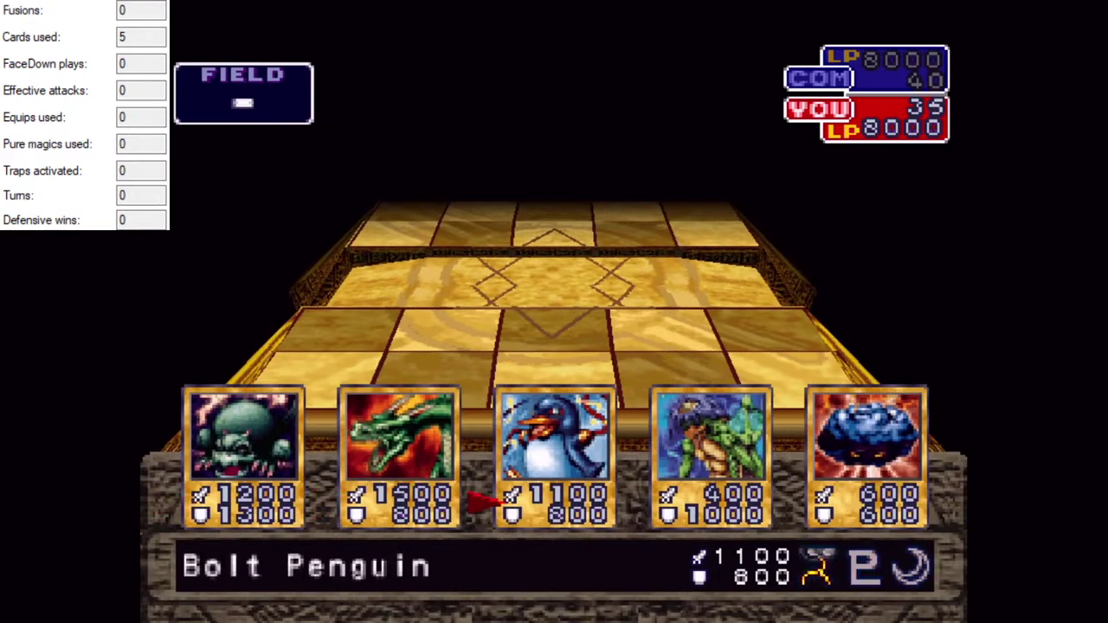
key("Up")
key("Right")
key("Up")
key("Left")
key("Left")
key("Up")
key("Left")
key("Up")
key("x")
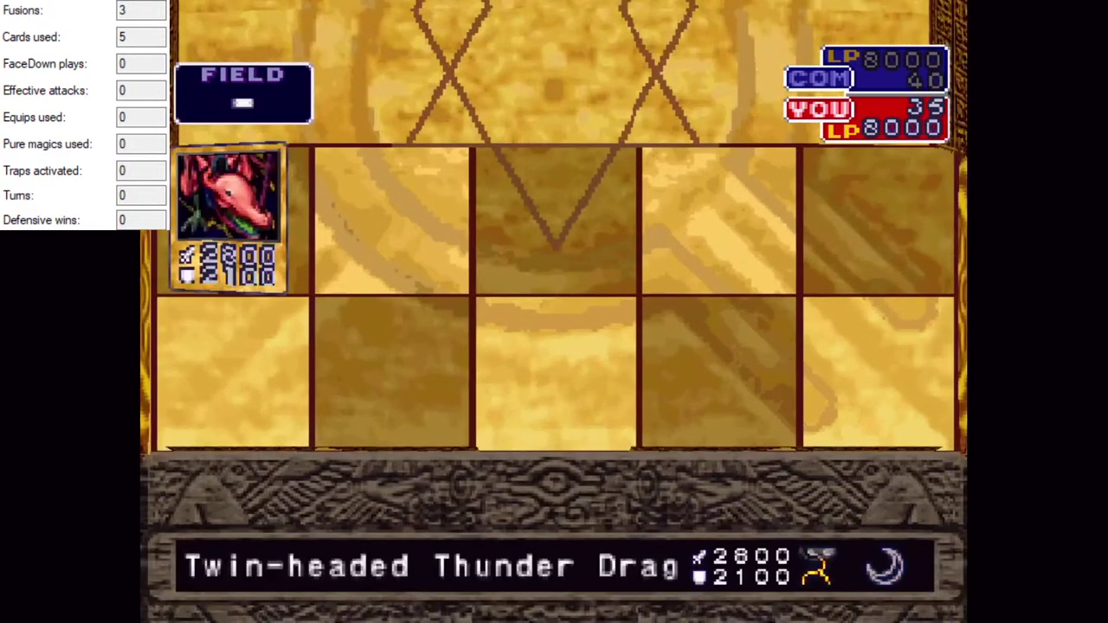
key("Return")
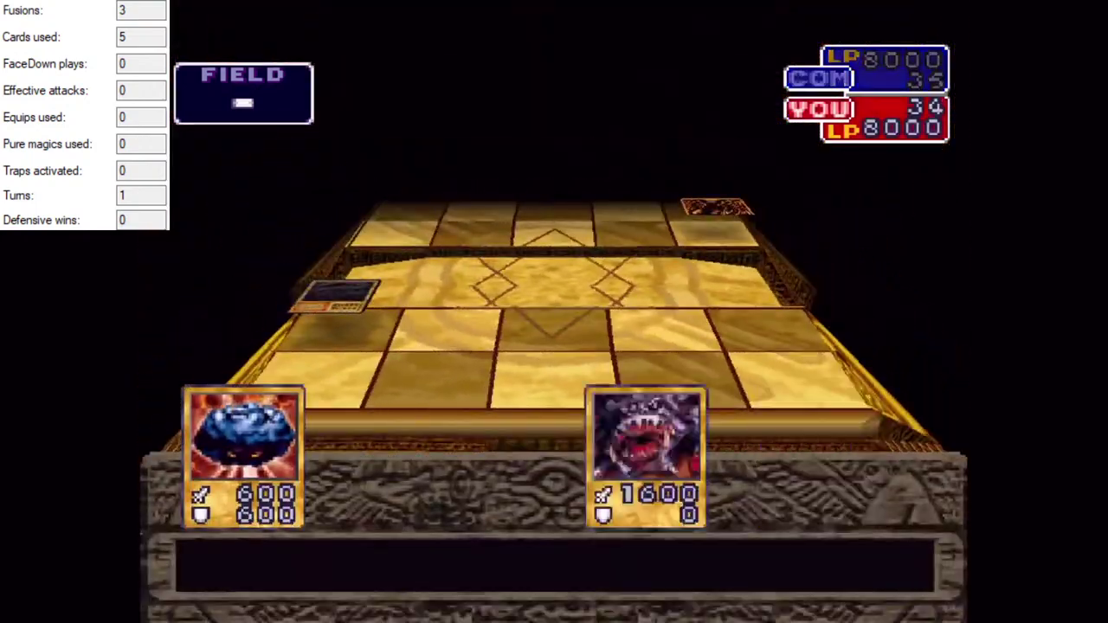
Track the face-down play and the dragon's attack, setting FaceDown plays to 1, Cards used to 9 and Turns to 2.
key("x")
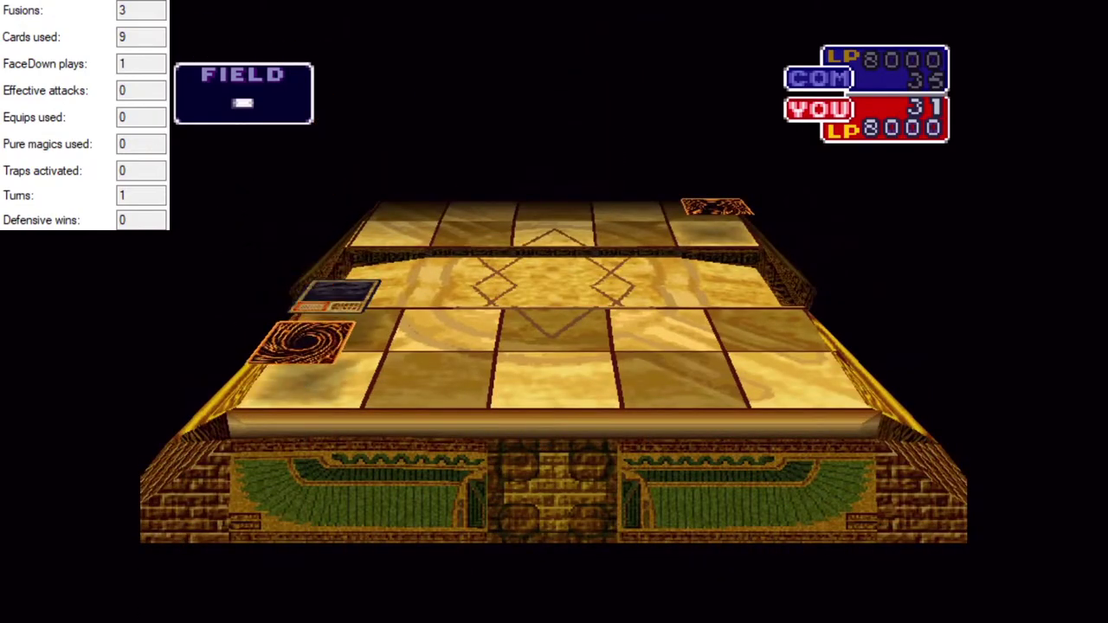
key("x")
key("x")
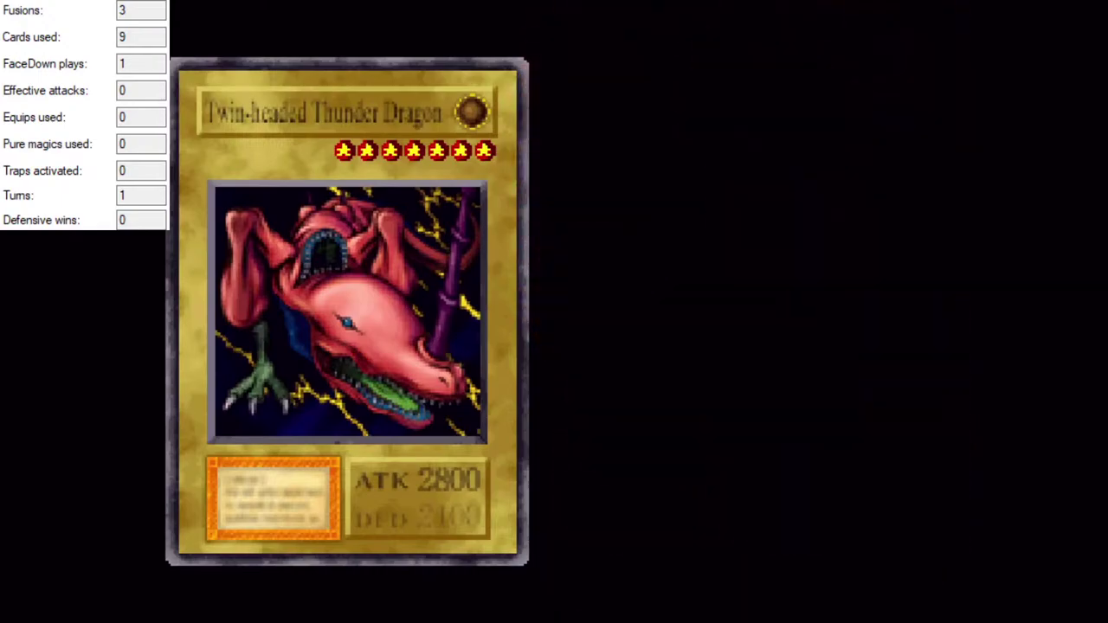
key("Return")
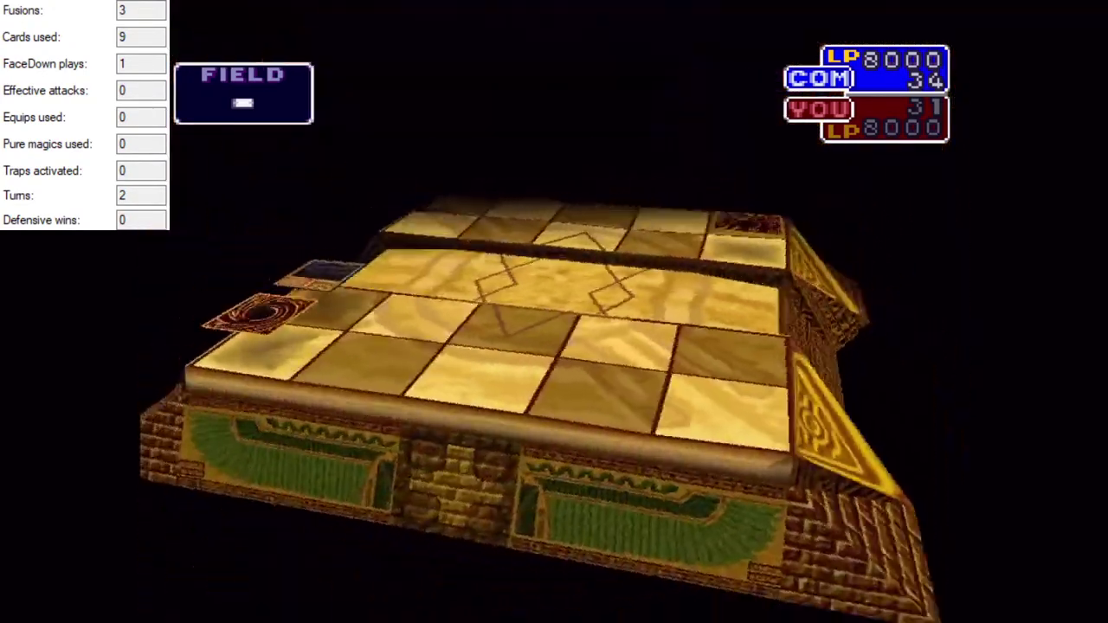
Track the five-card fusion of Shadow Specter and LaLa Li-oon cards, setting Fusions to 6, Cards used to 15 and Turns to 3.
key("Right")
key("Right")
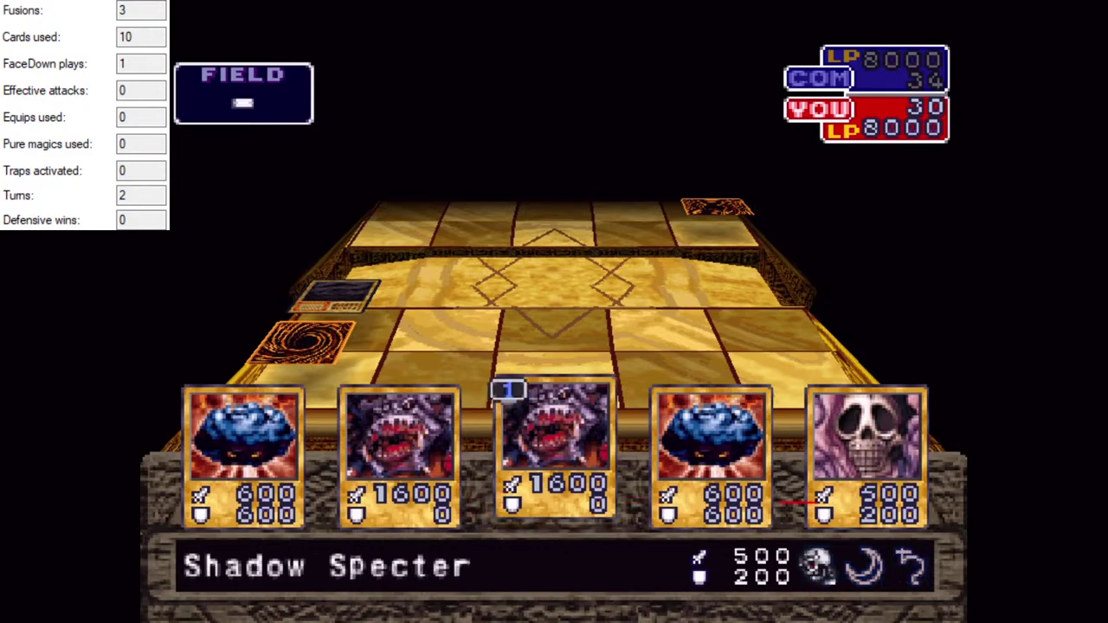
key("Up")
key("Left")
key("Up")
key("Left")
key("Left")
key("Up")
key("Left")
key("Up")
key("x")
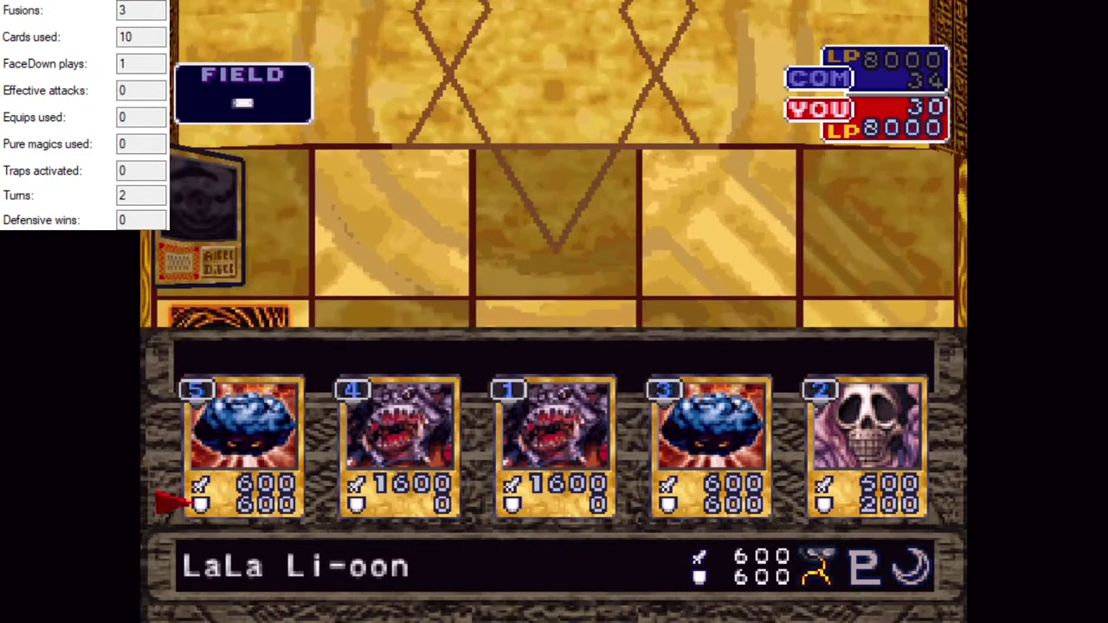
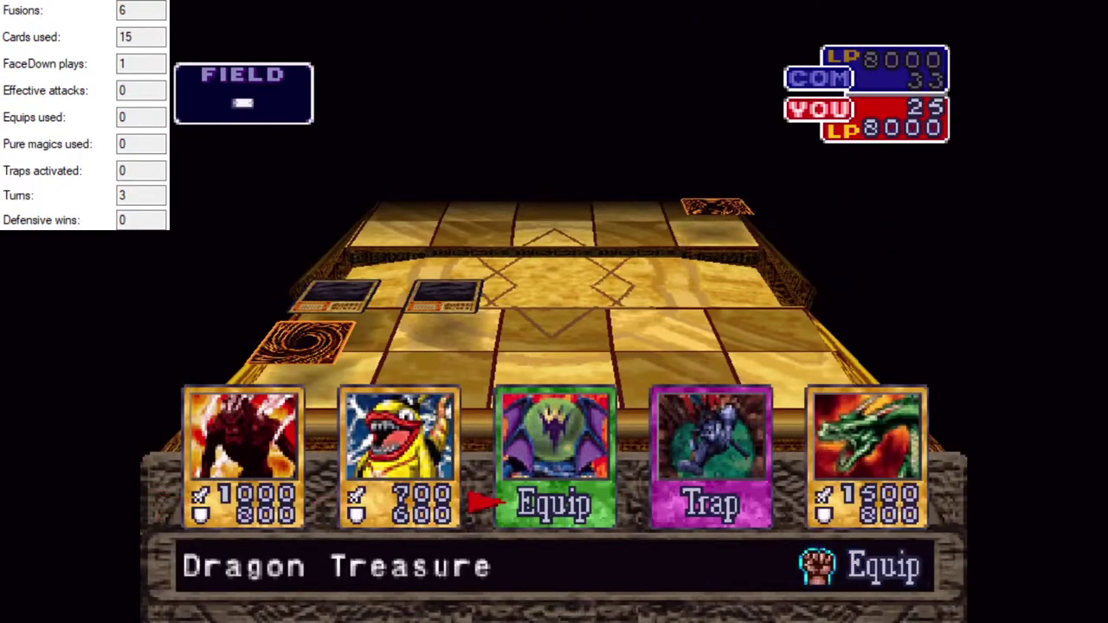
Track the second face-down play and the 2800 ATK dragon's attack, setting FaceDown plays to 2, Cards used to 16 and Turns to 4.
key("x")
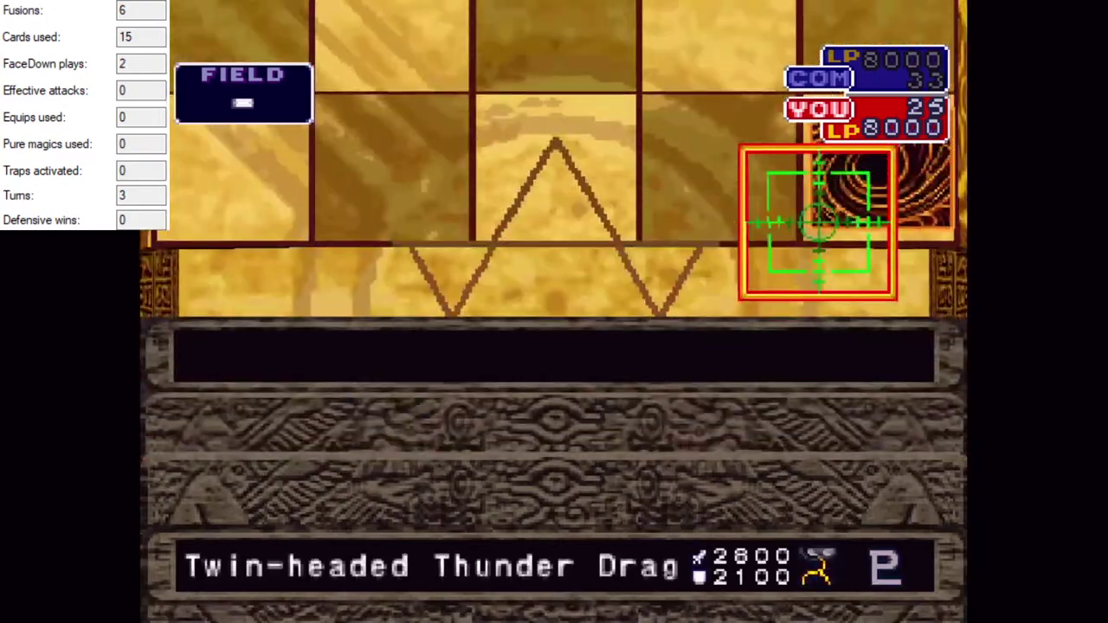
key("x")
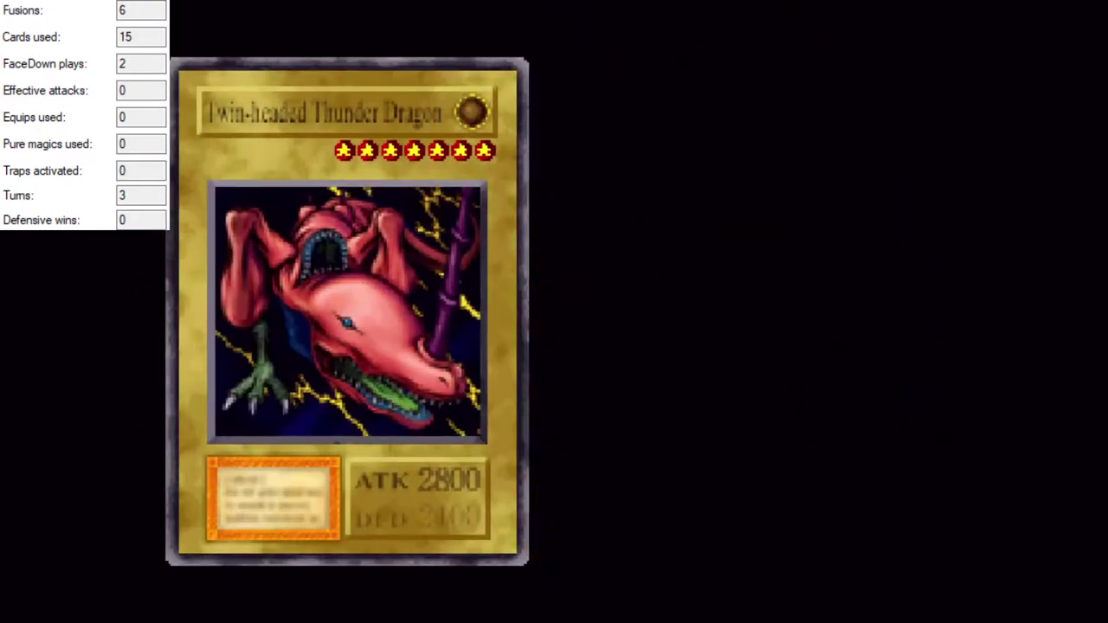
key("Return")
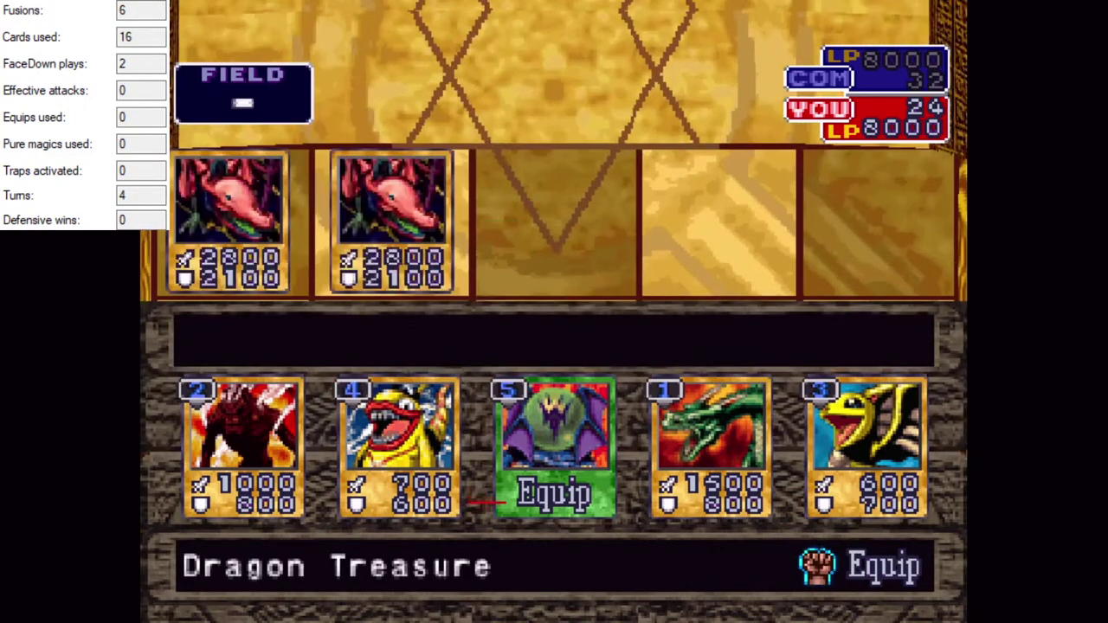
Track the dragon fusion equipped with Dragon Treasure, setting Fusions to 9, Equips used to 1, Cards used to 21 and Turns to 5.
key("x")
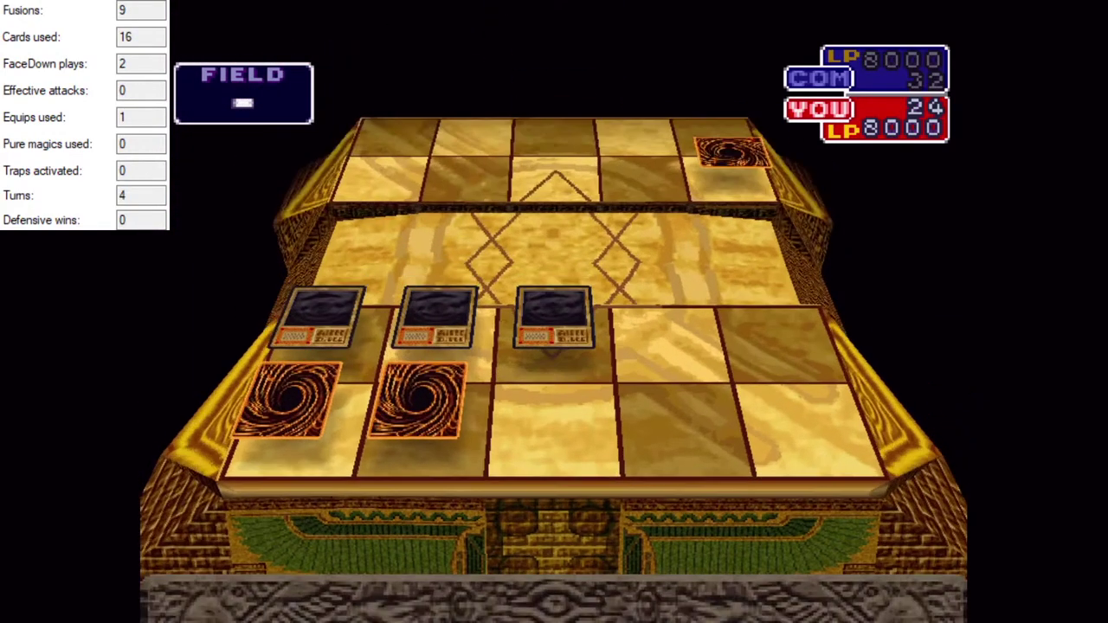
key("x")
key("x")
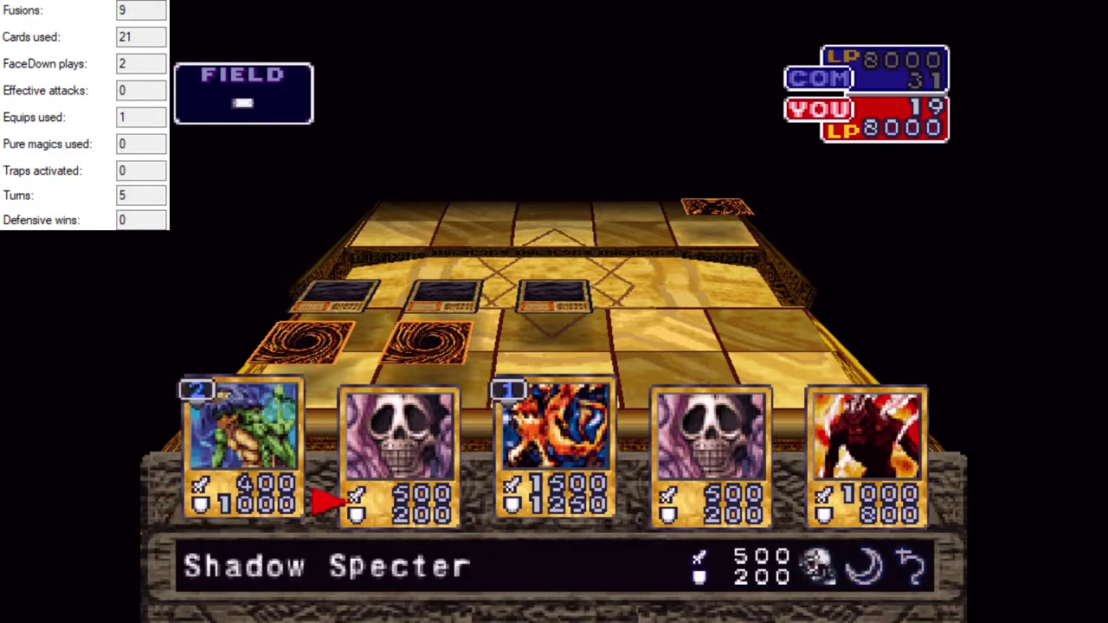
Track the next five-card fusion and the 3300 ATK dragon's attack, setting Fusions to 12, Cards used to 26, Traps activated to 1 and Turns to 6.
key("Left")
key("Up")
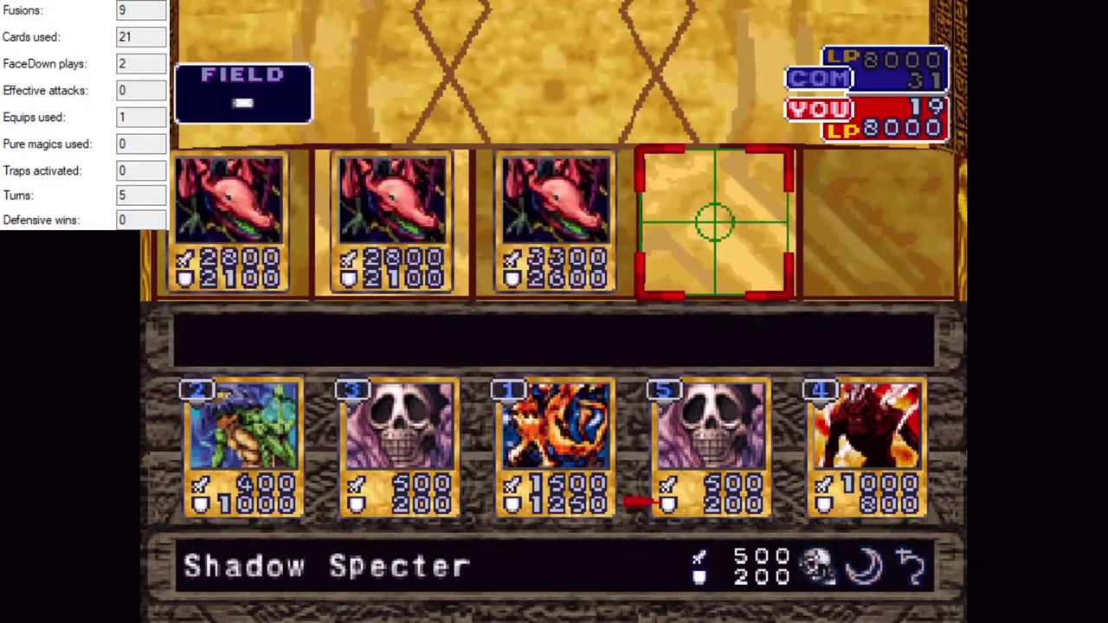
key("Down")
key("x")
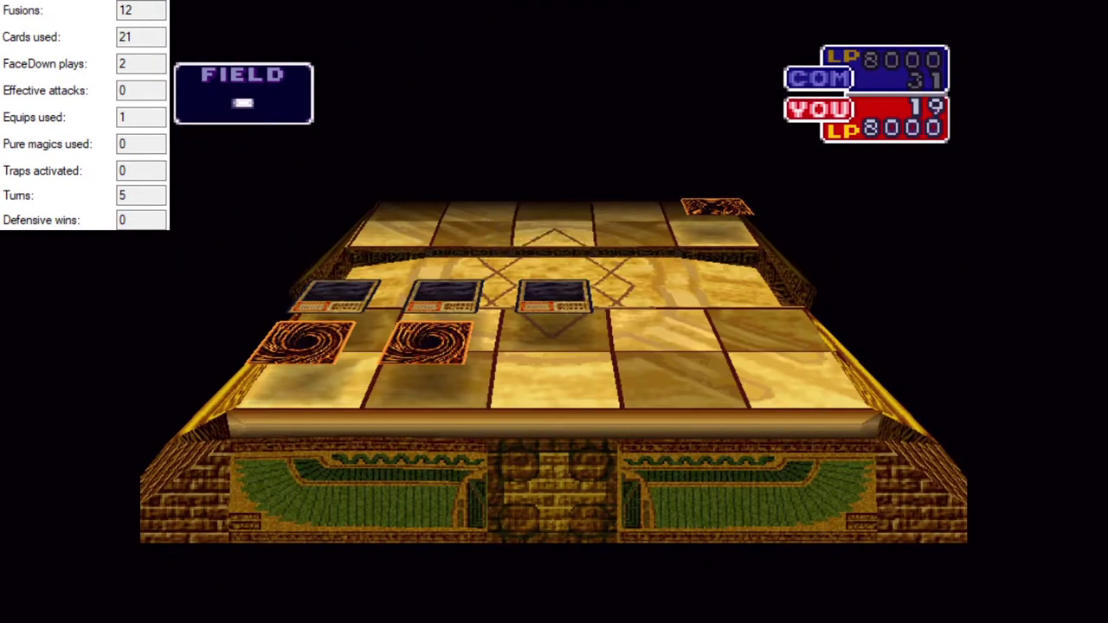
key("x")
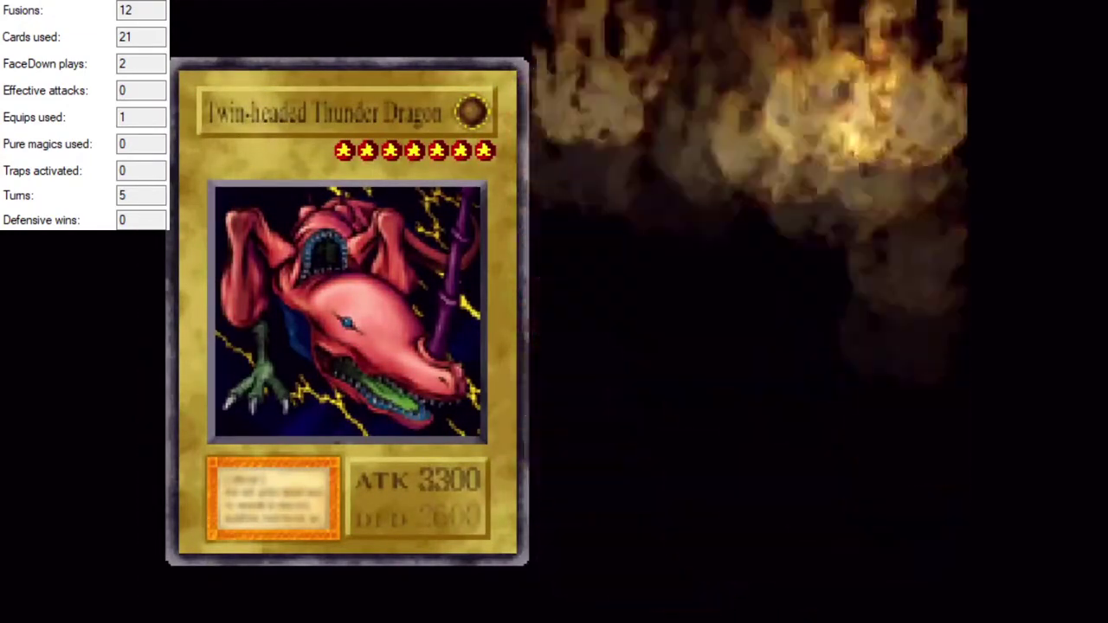
key("Return")
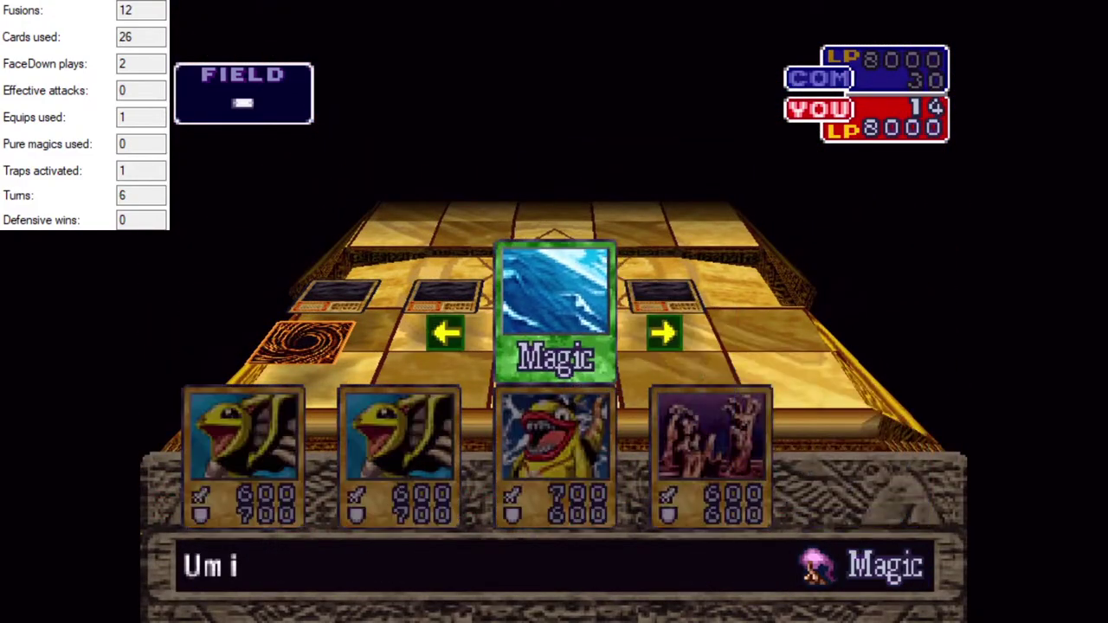
Track Umi, the next fusion and the attack on Togex, setting Fusions to 16, Effective attacks to 1, Pure magics used to 2 and Turns to 8.
key("x")
key("x")
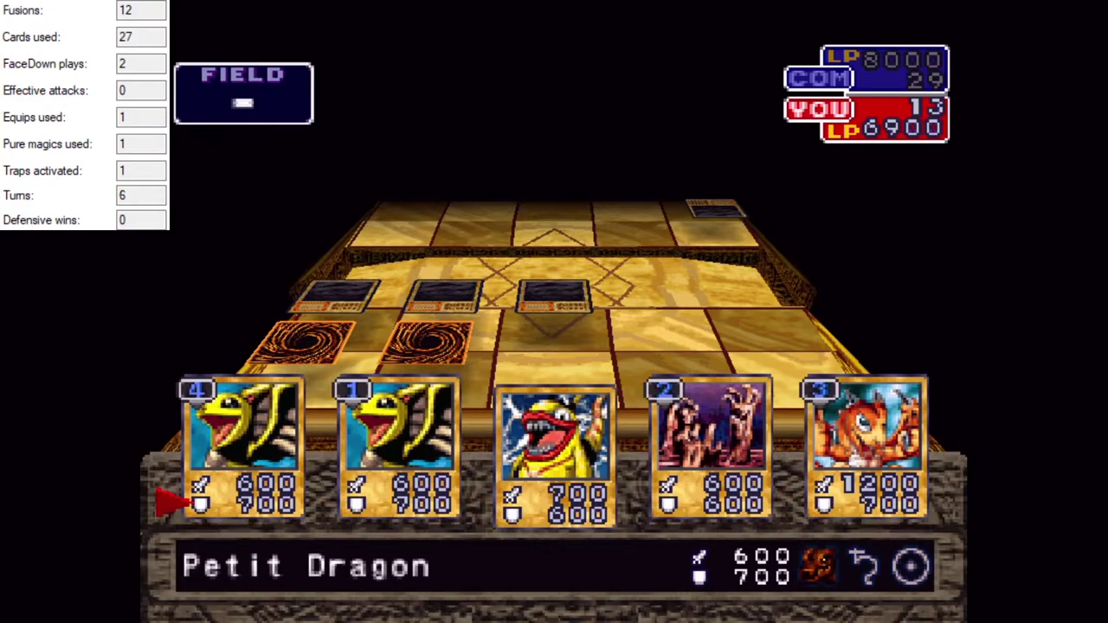
key("x")
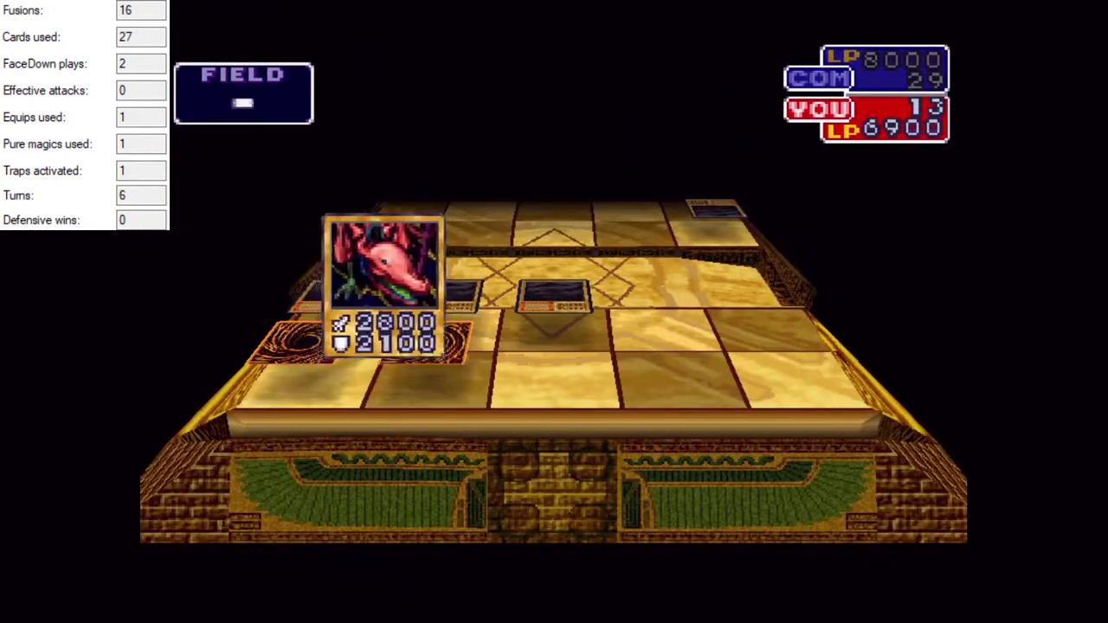
key("x")
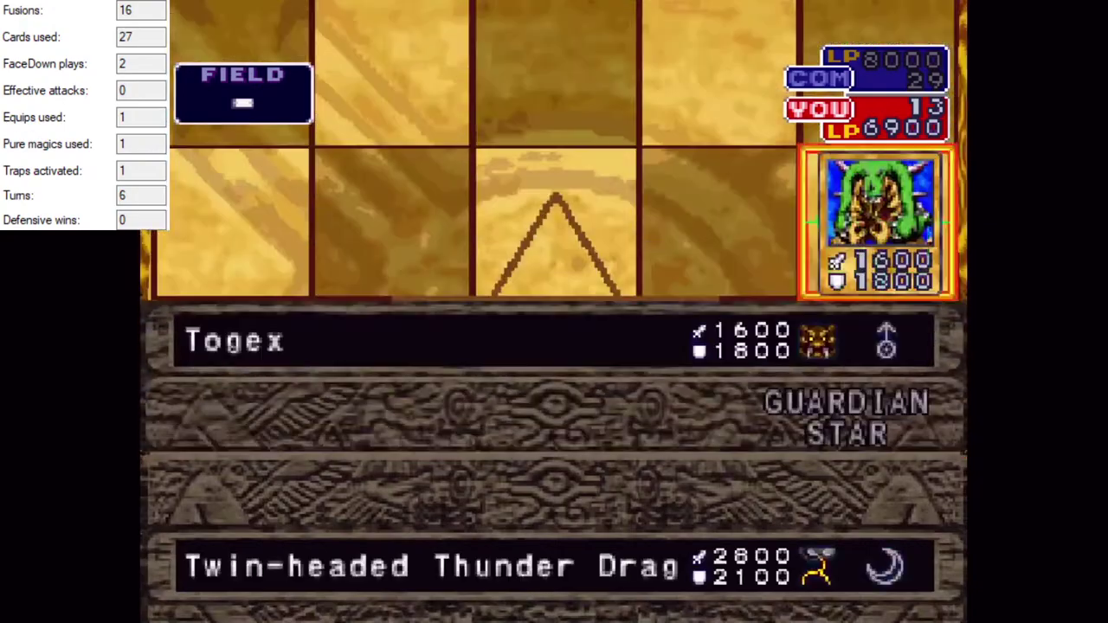
key("x")
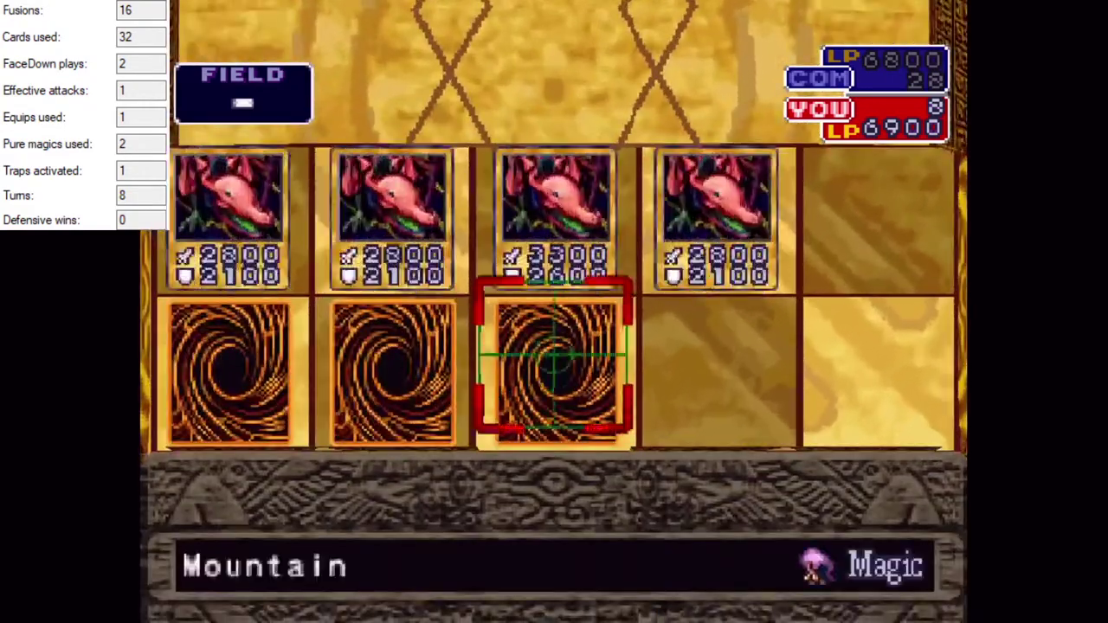
Track the replay up to turn count 9, setting Pure magics used to 3 and Cards used to 33.
key("Up")
key("x")
key("x")
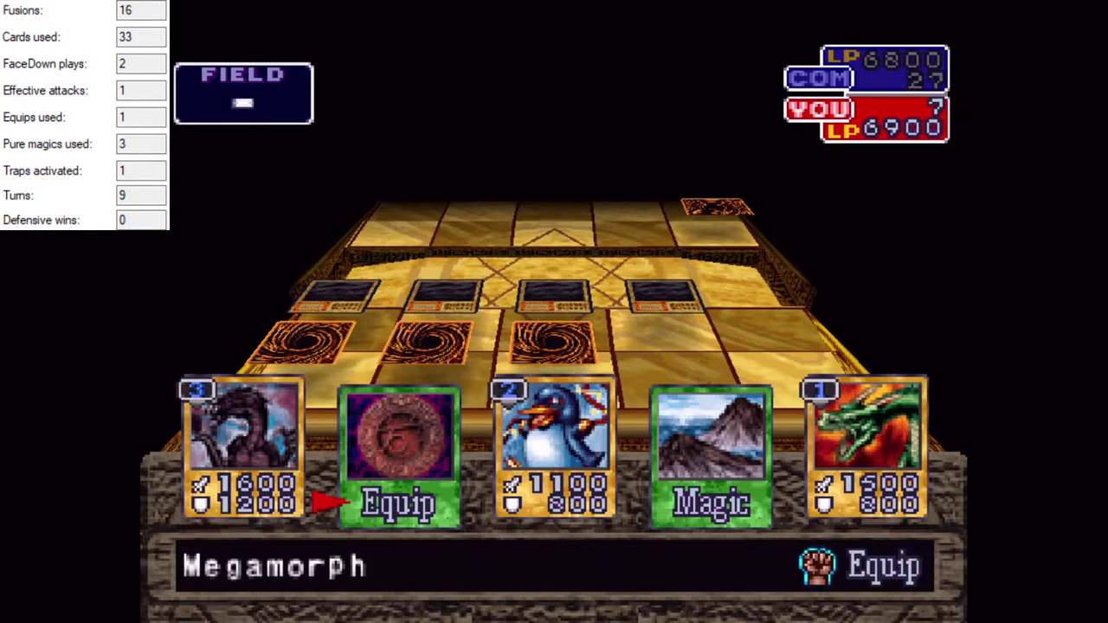
Track the Megamorph-equipped dragon fusion and its attack, setting Fusions to 18, Equips used to 2, Turns to 10 and Cards used to 37.
key("x")
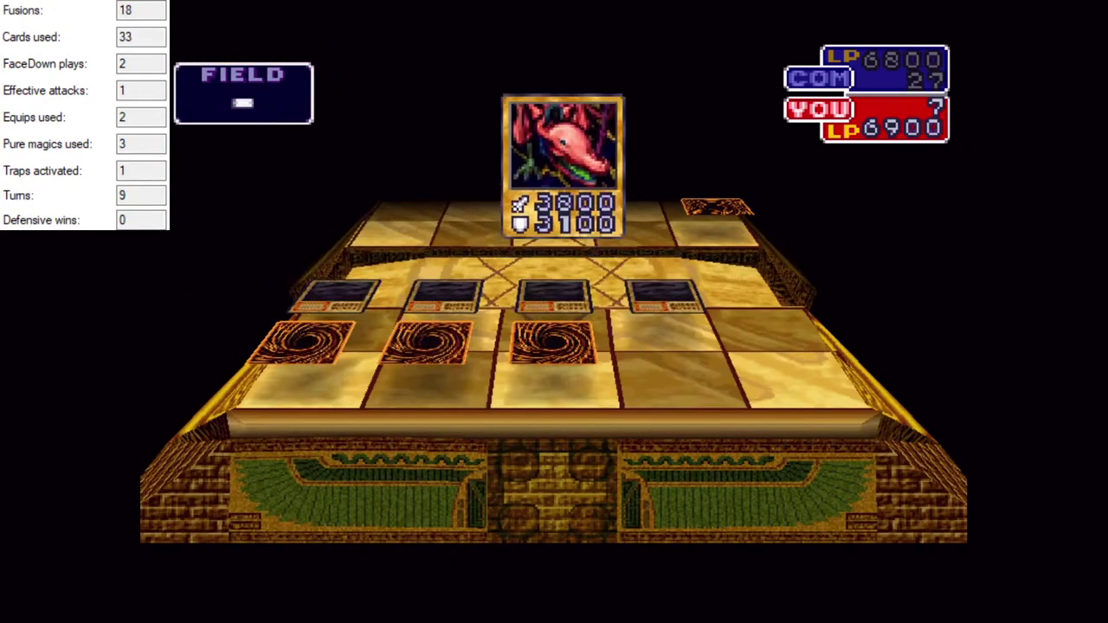
key("x")
key("x")
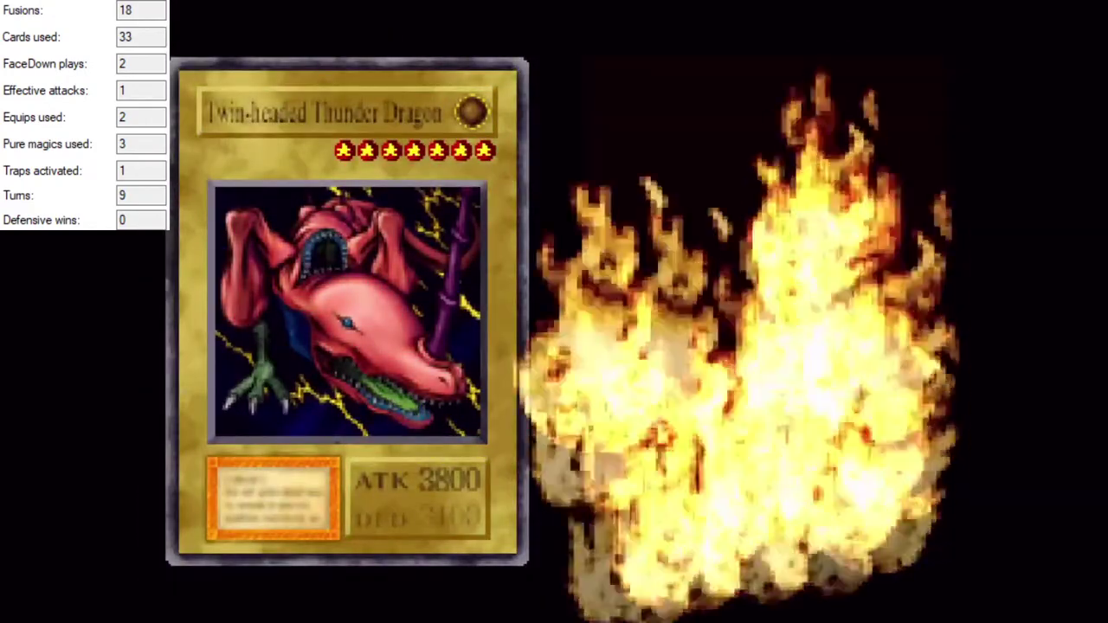
key("Return")
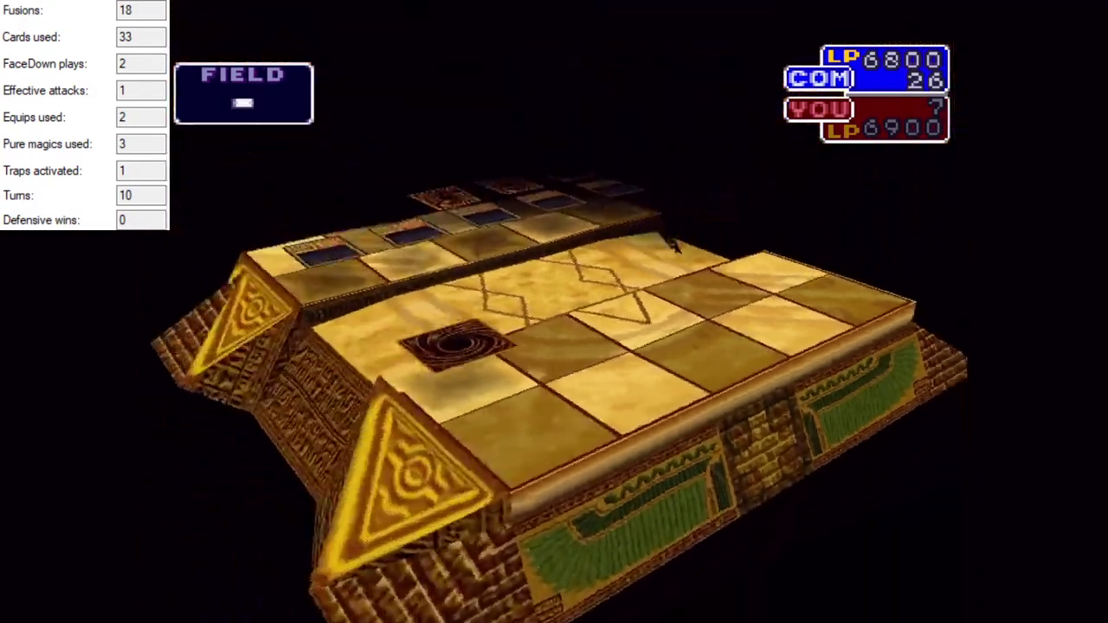
key("x")
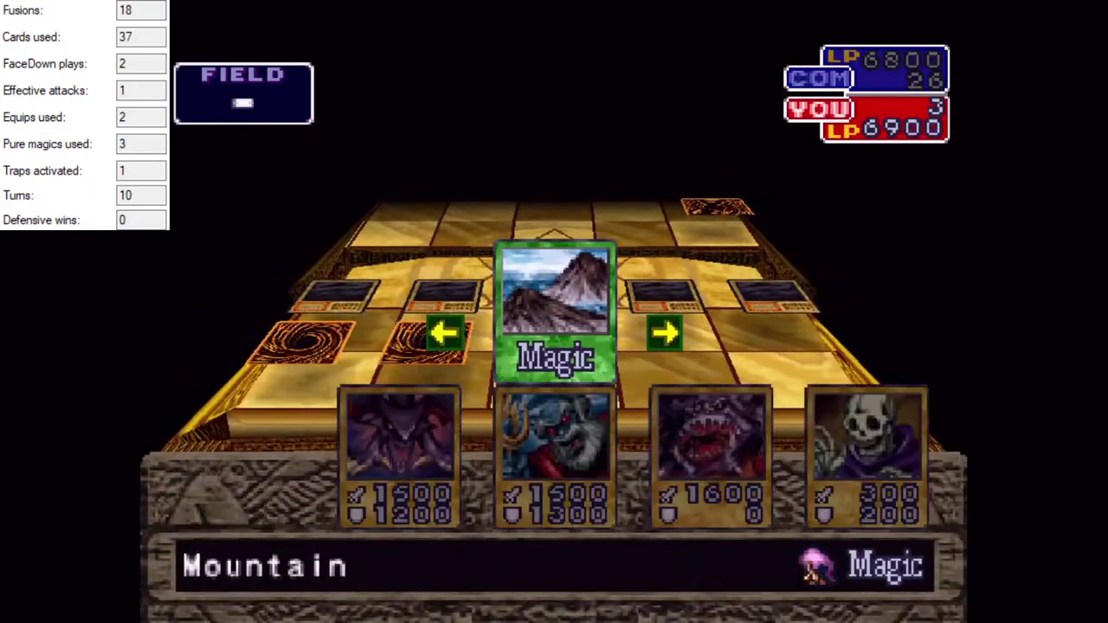
Track the final magic play and attack in the replay, setting Pure magics used to 4, and play through the duel results pages.
key("x")
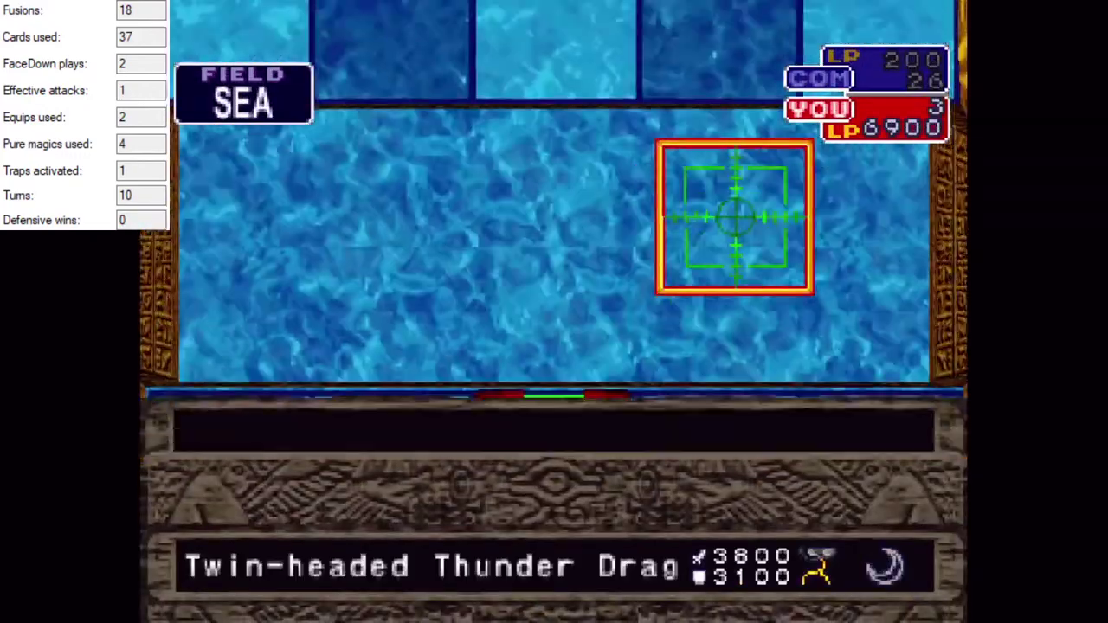
key("x")
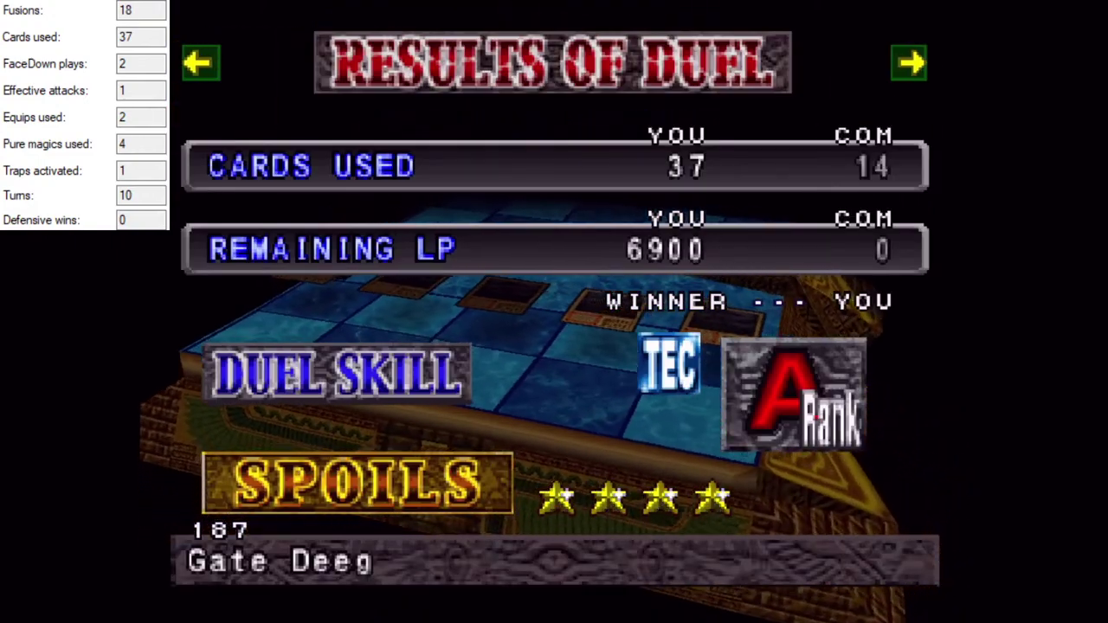
key("Right")
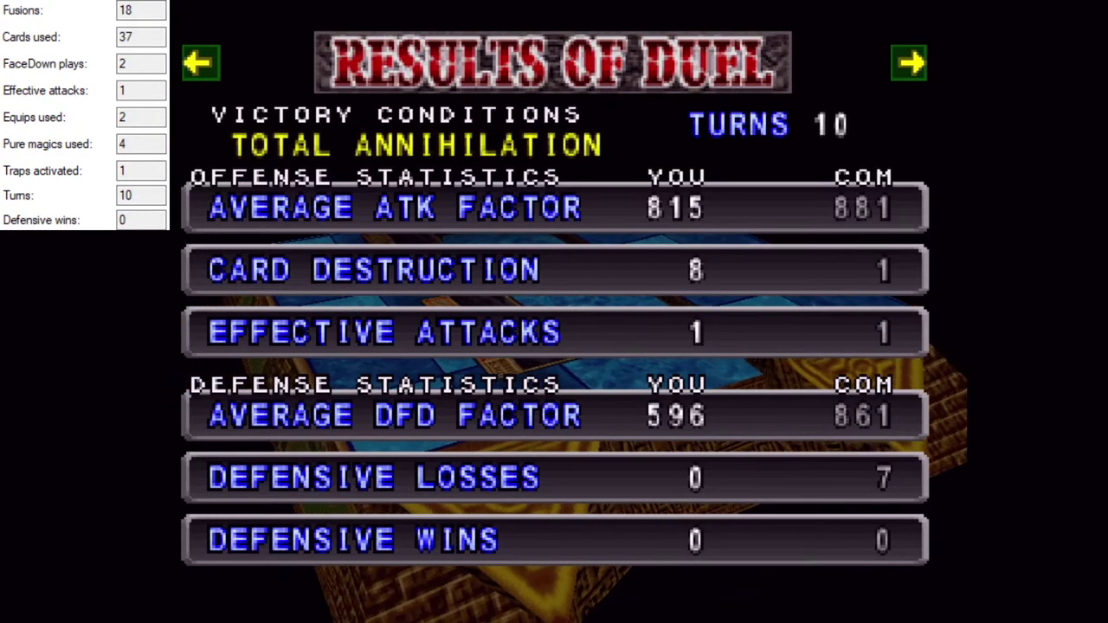
key("Right")
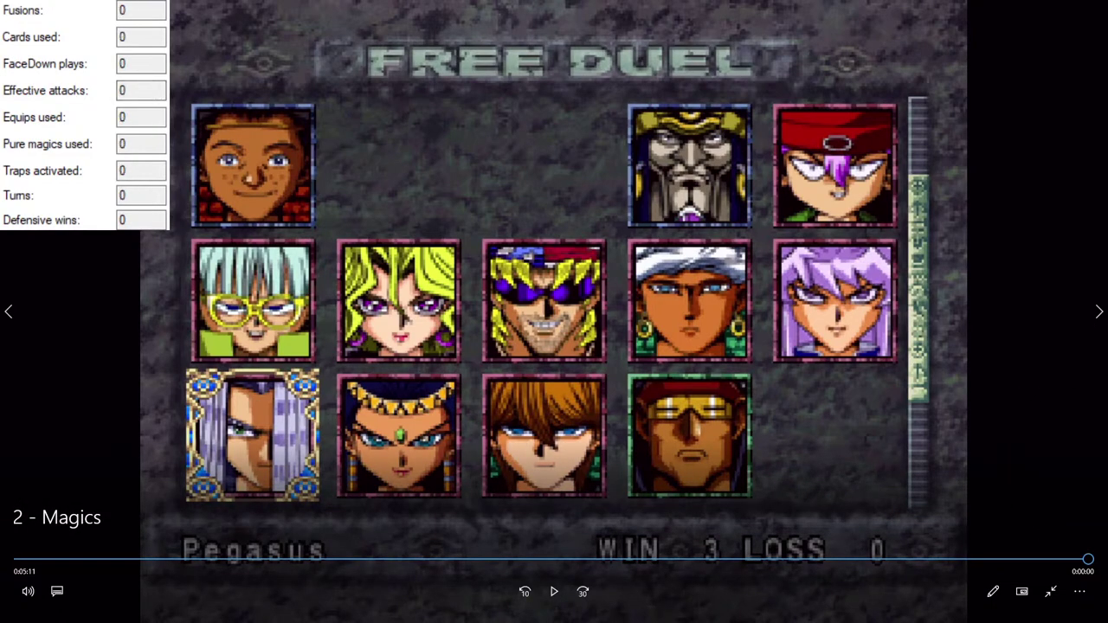
key("Escape")
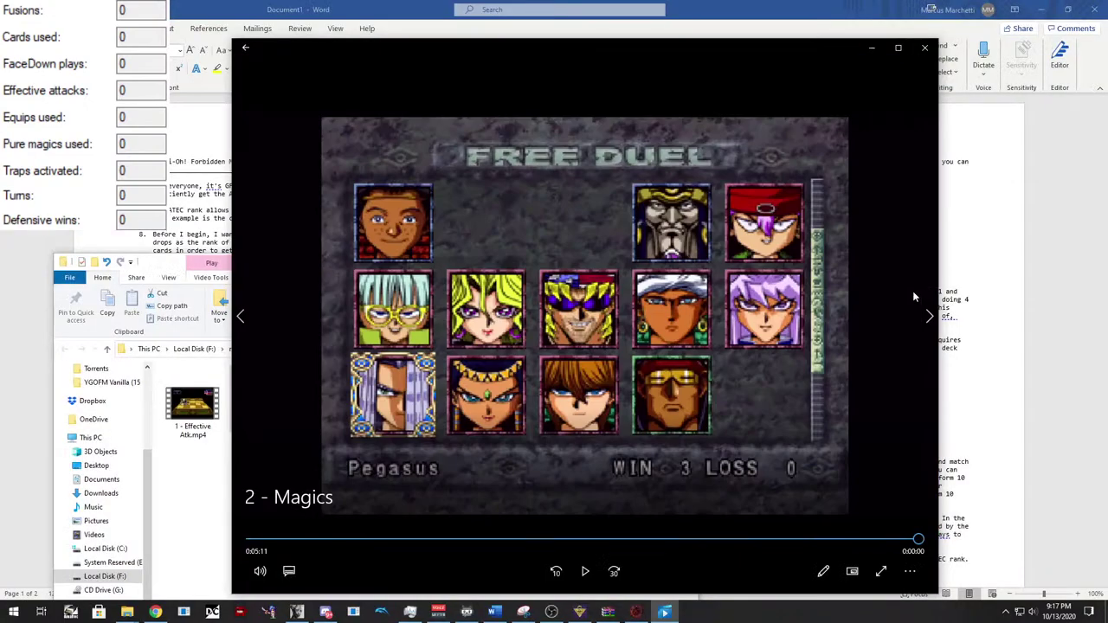
left_click(924, 49)
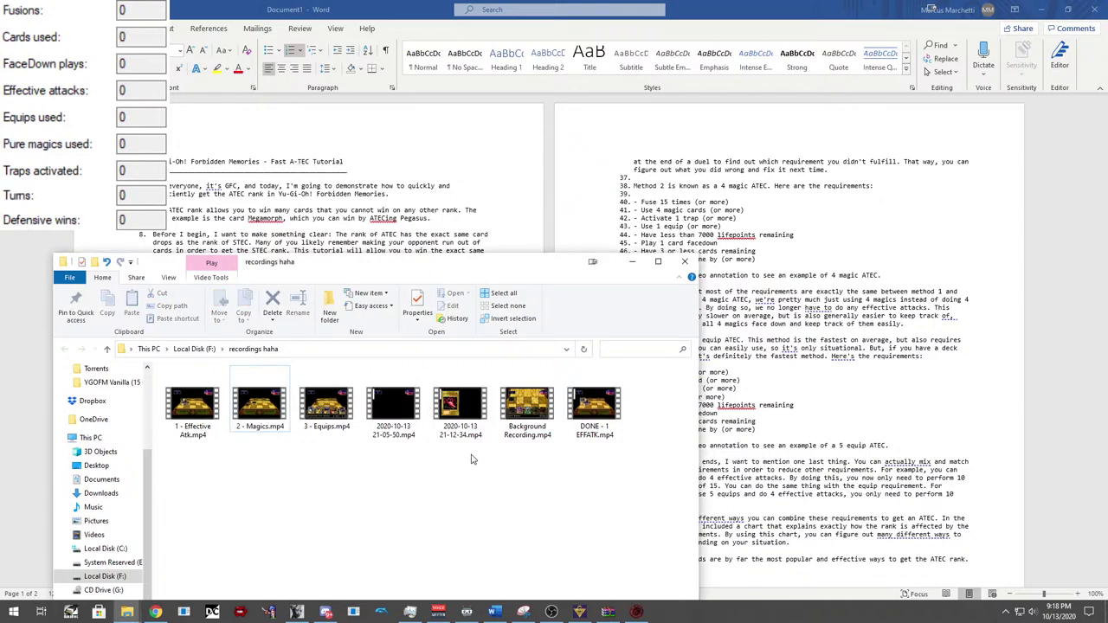
left_click_drag(426, 265, 416, 169)
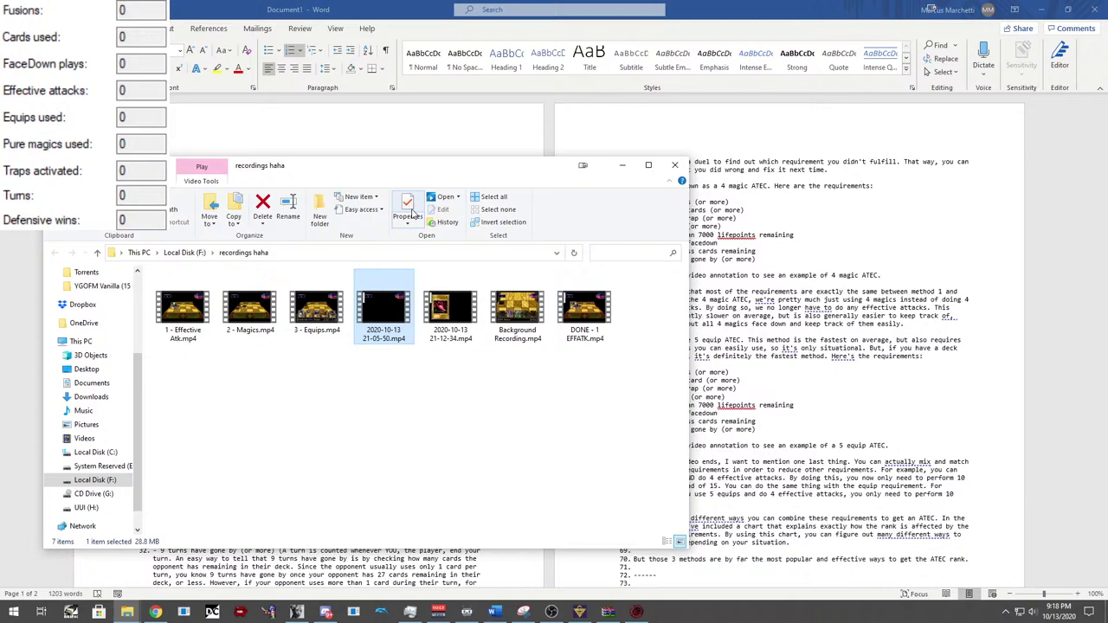
double_click(440, 318)
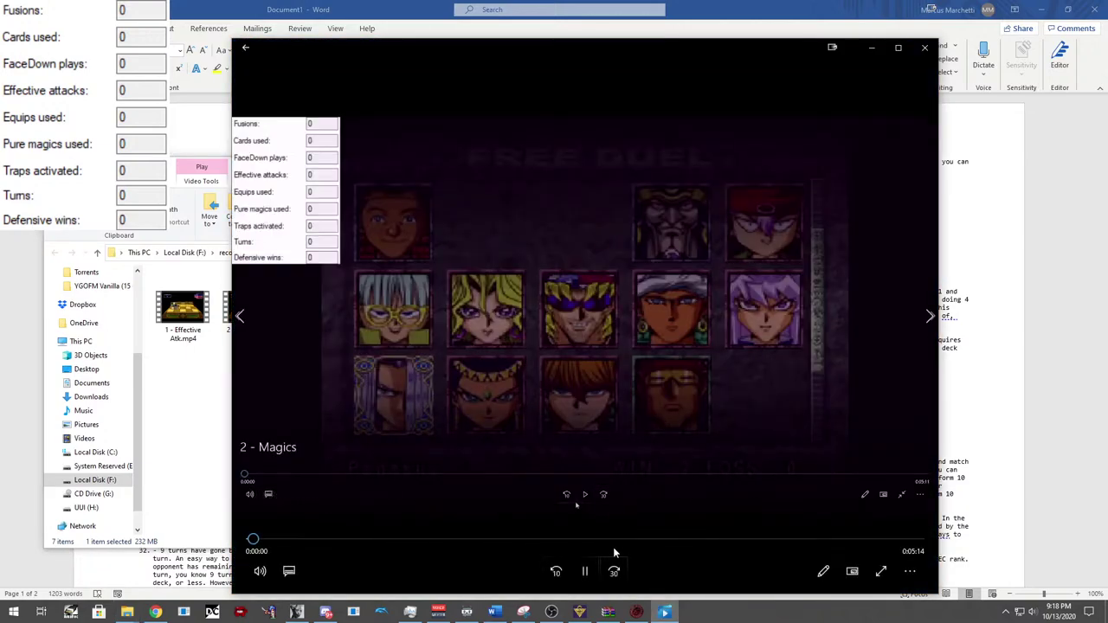
left_click(614, 540)
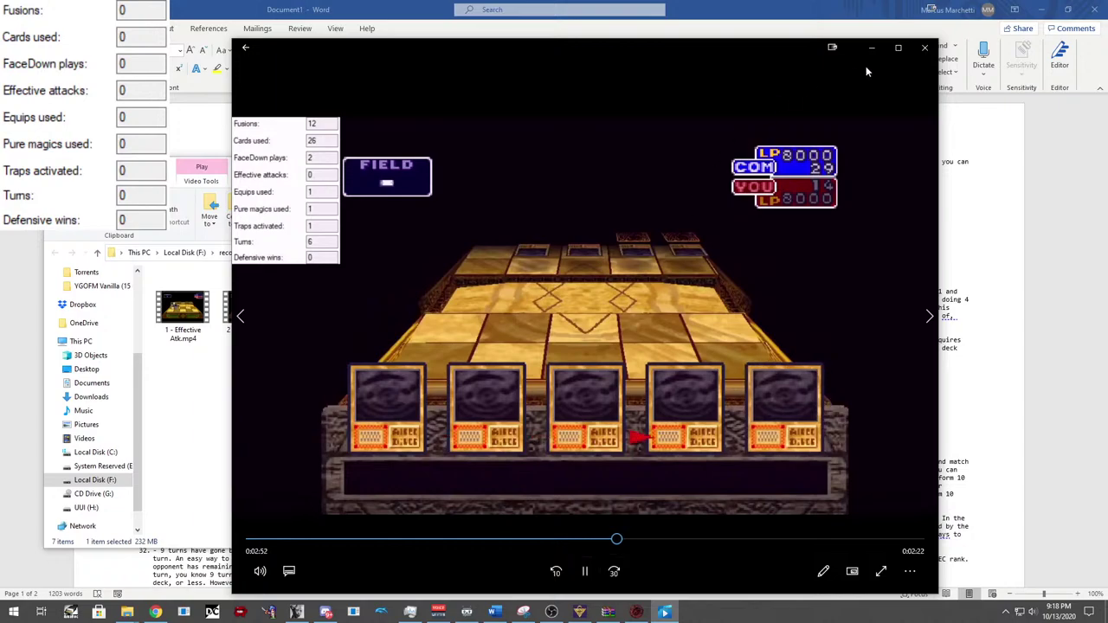
left_click(914, 539)
left_click(900, 539)
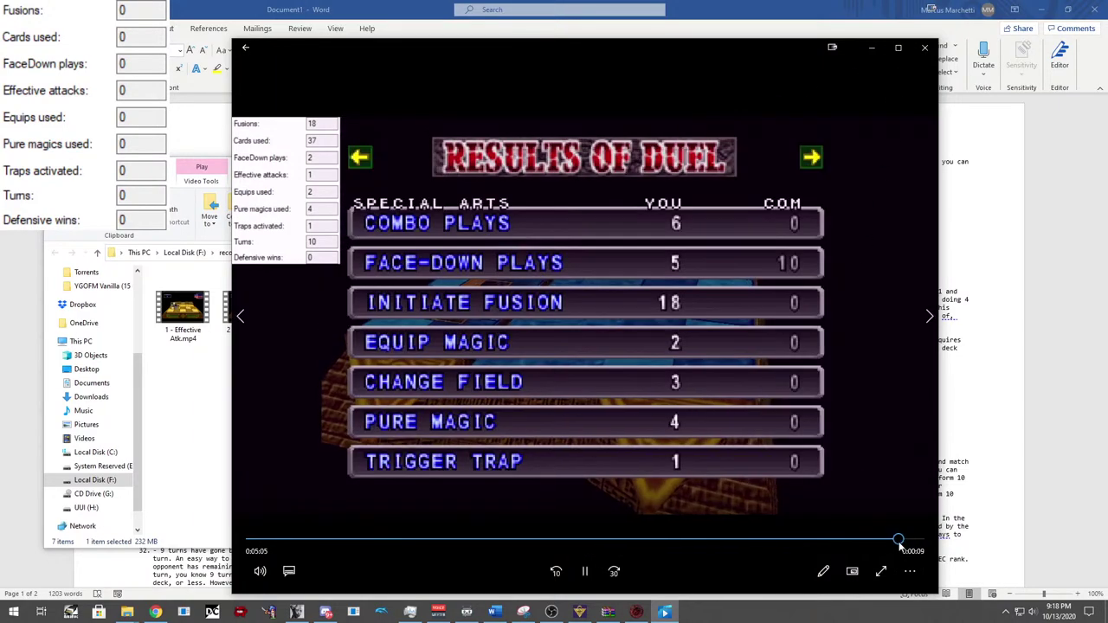
left_click(924, 50)
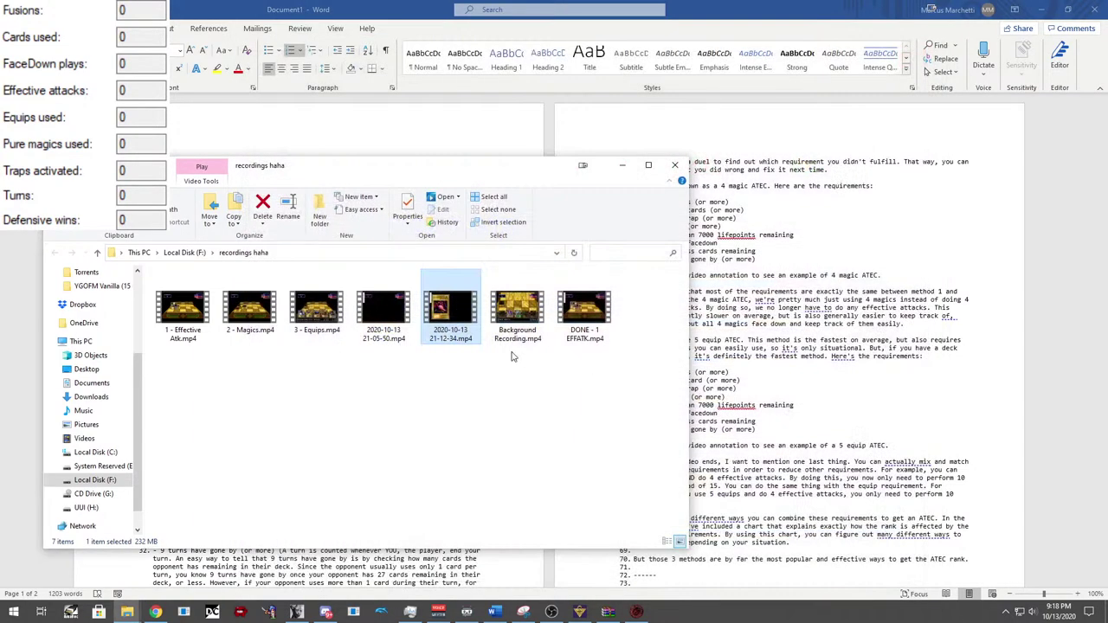
right_click(465, 332)
left_click(516, 304)
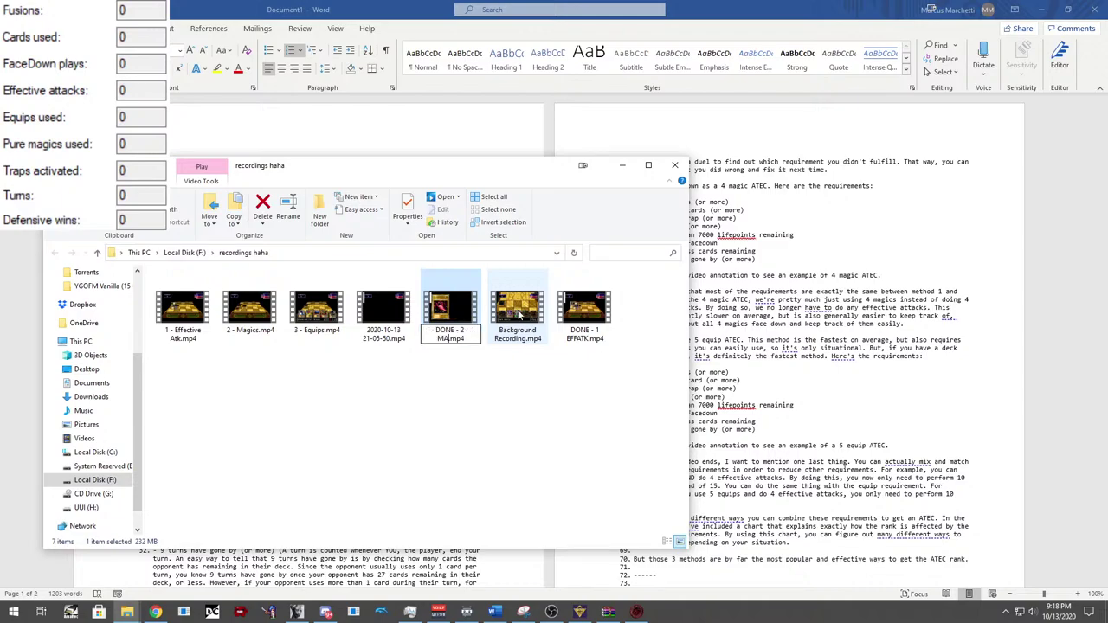
key("Return")
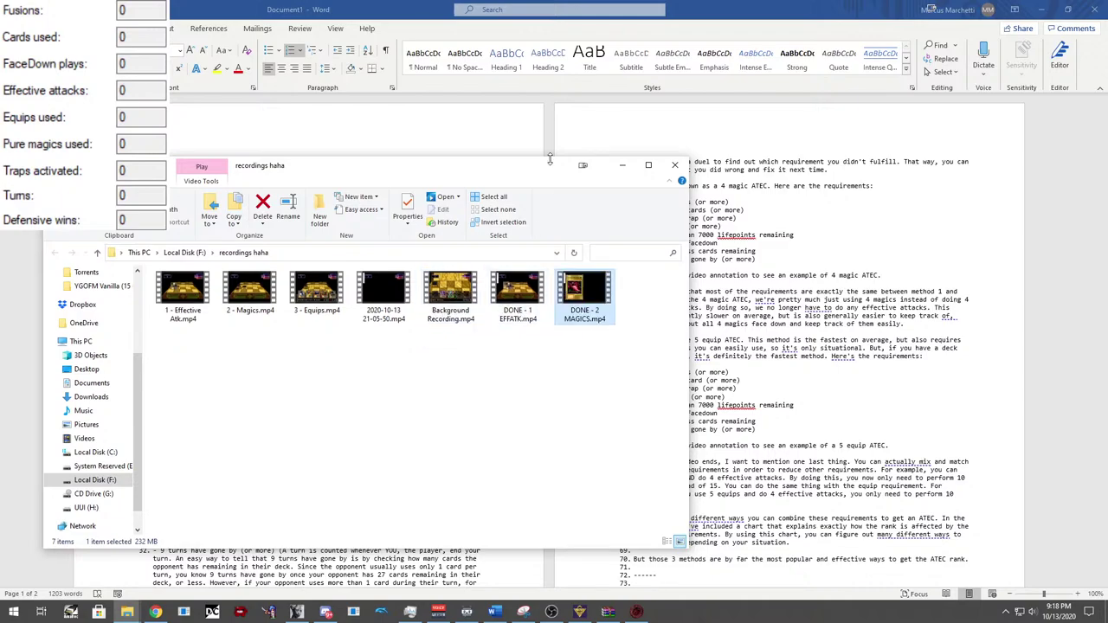
double_click(385, 307)
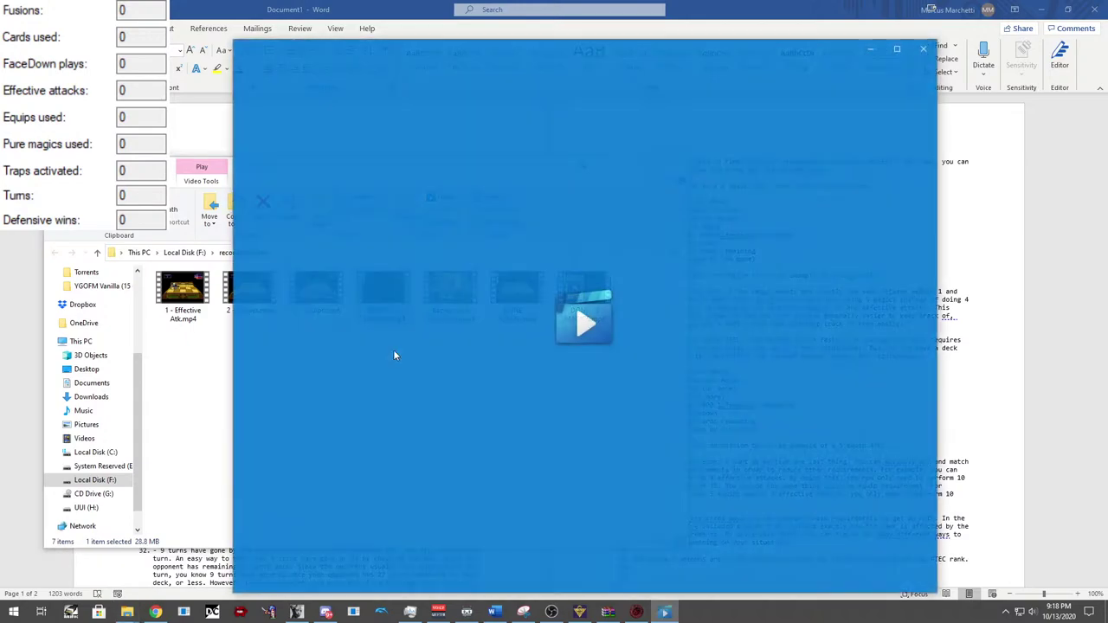
left_click_drag(709, 542, 905, 541)
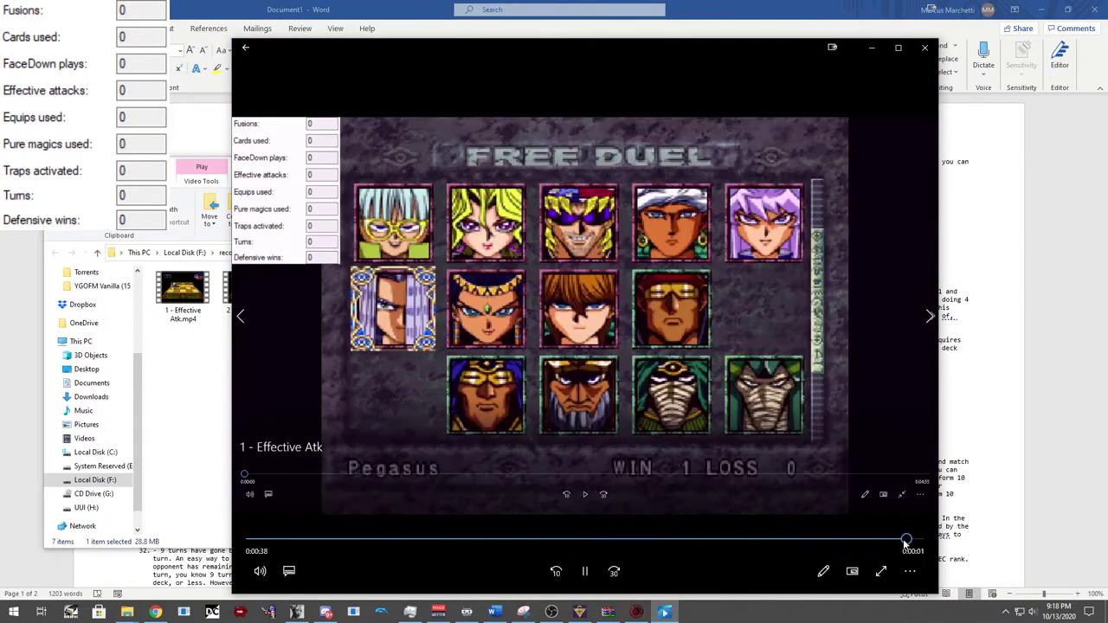
left_click(924, 48)
left_click(266, 250)
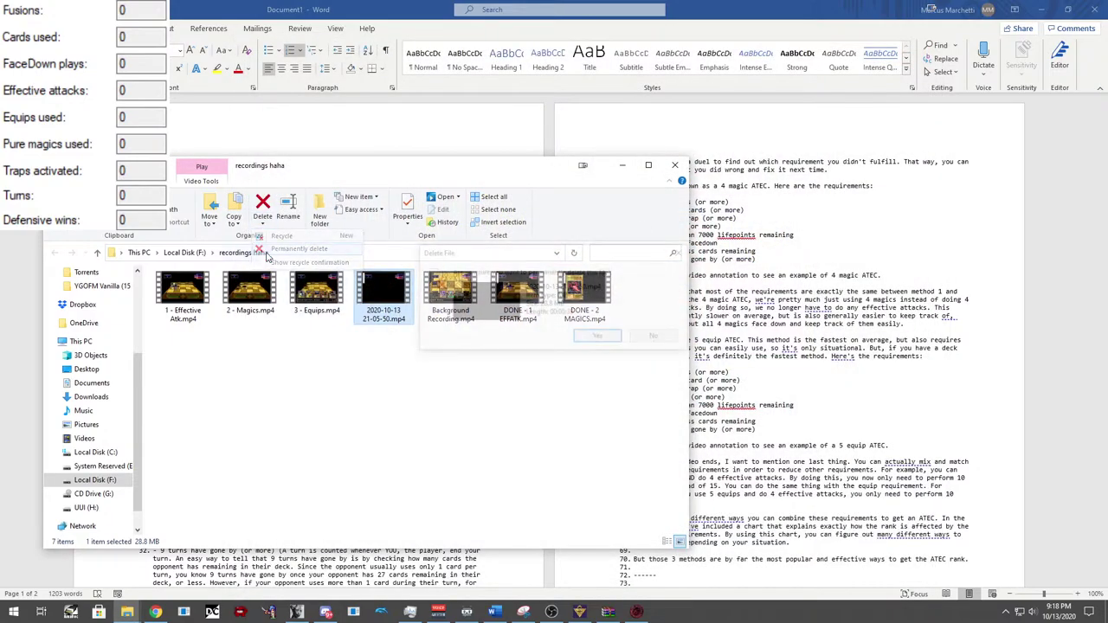
left_click(597, 337)
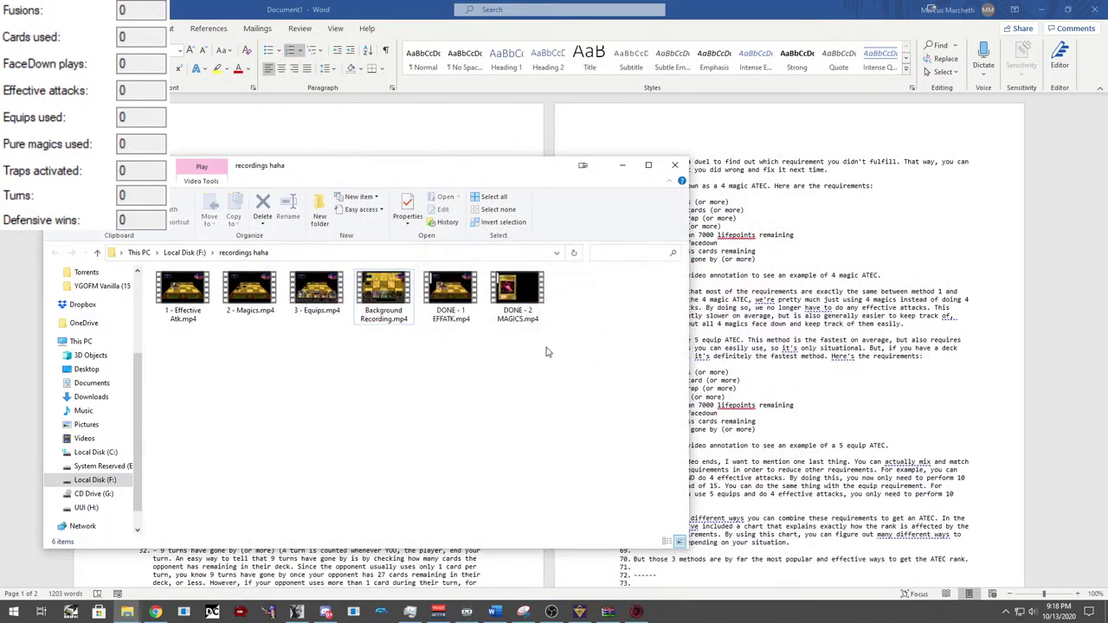
Open 3 - Equips.mp4 full screen, rewind it to 0:00:00 and start playback for a take.
double_click(322, 307)
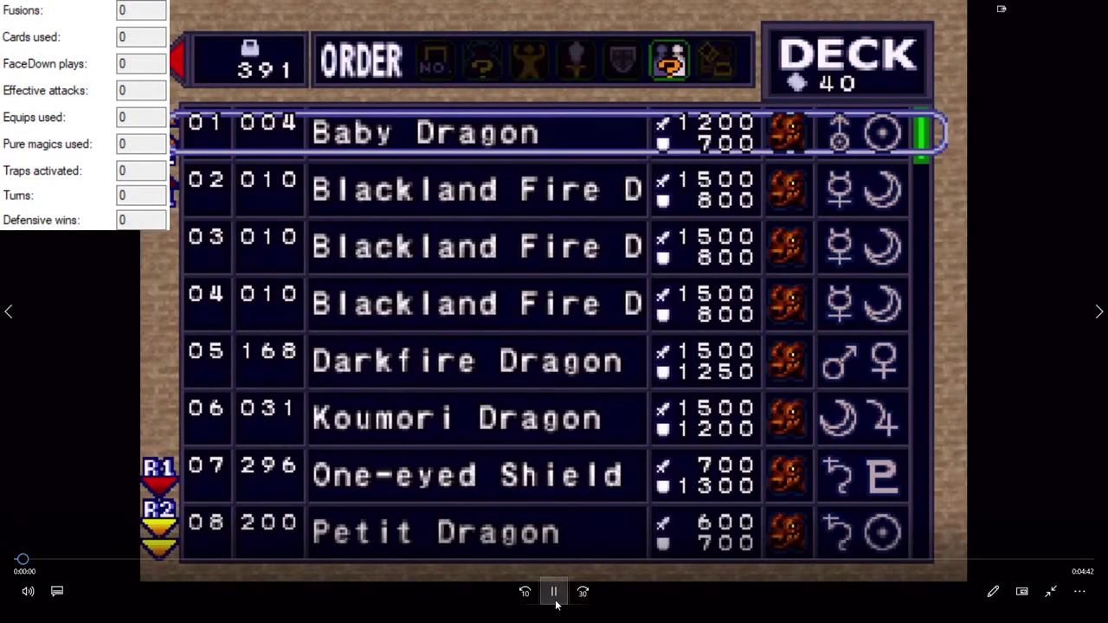
left_click(555, 603)
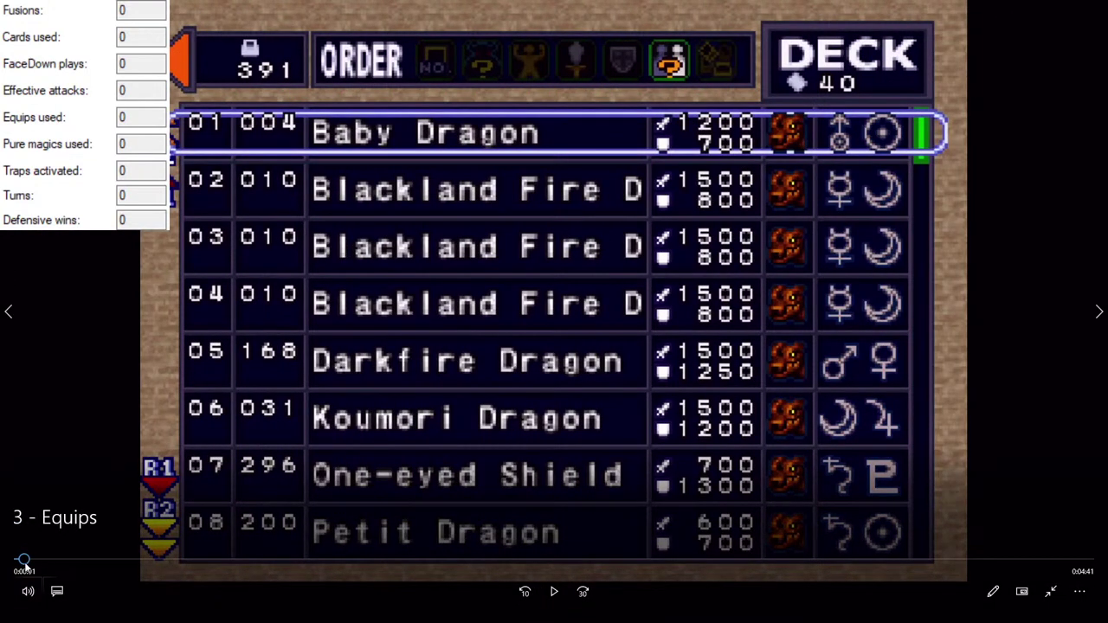
left_click_drag(24, 560, 2, 569)
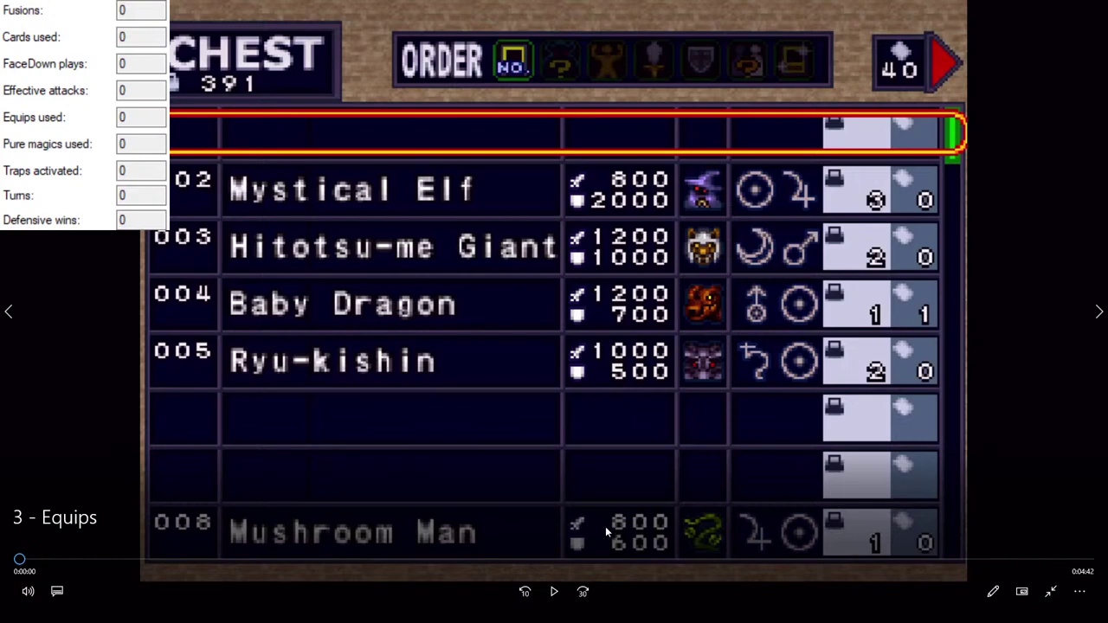
left_click(555, 592)
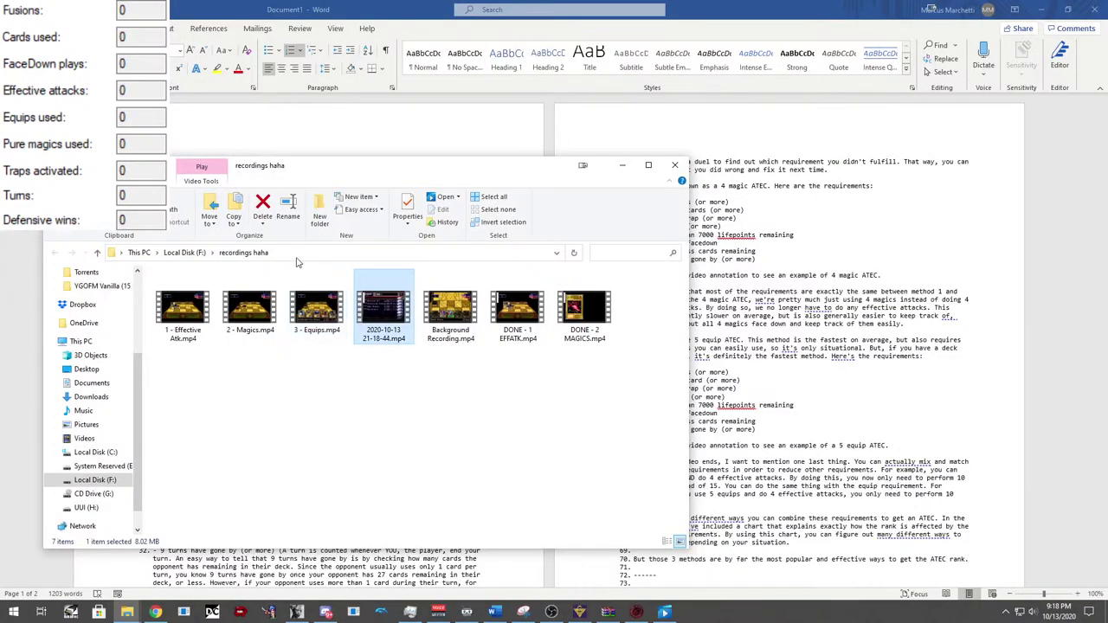
left_click(298, 249)
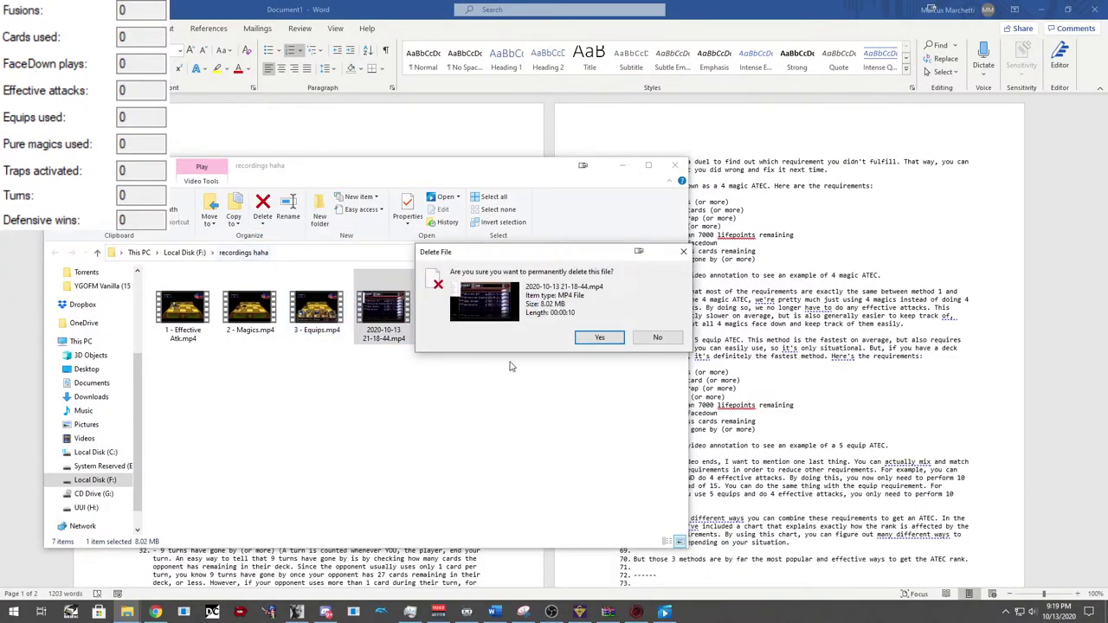
left_click(597, 338)
left_click(664, 612)
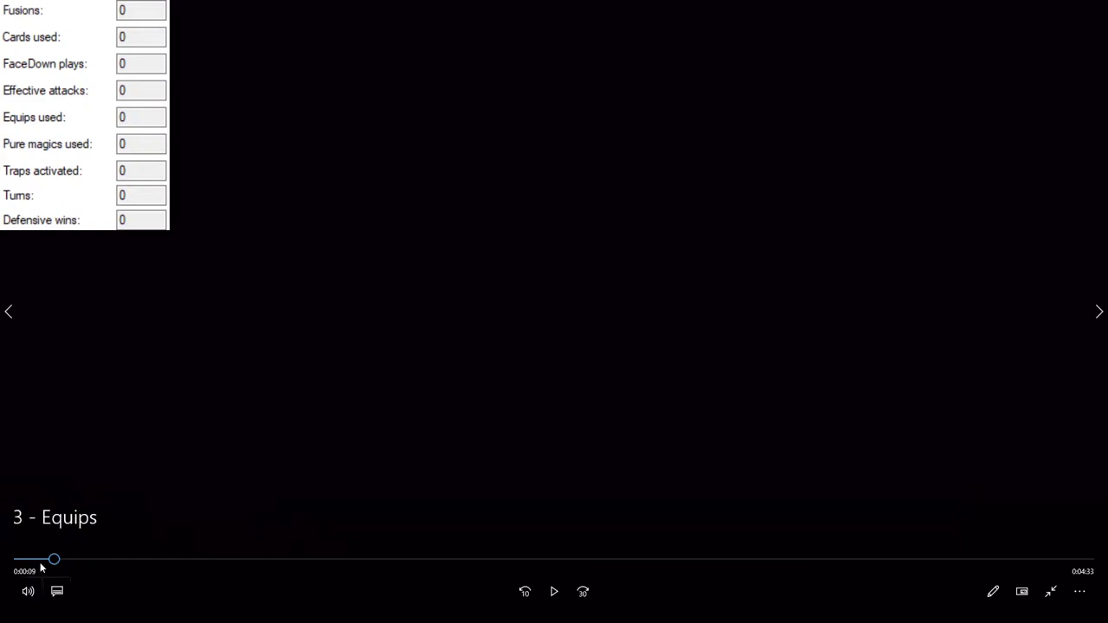
left_click_drag(19, 567, 5, 563)
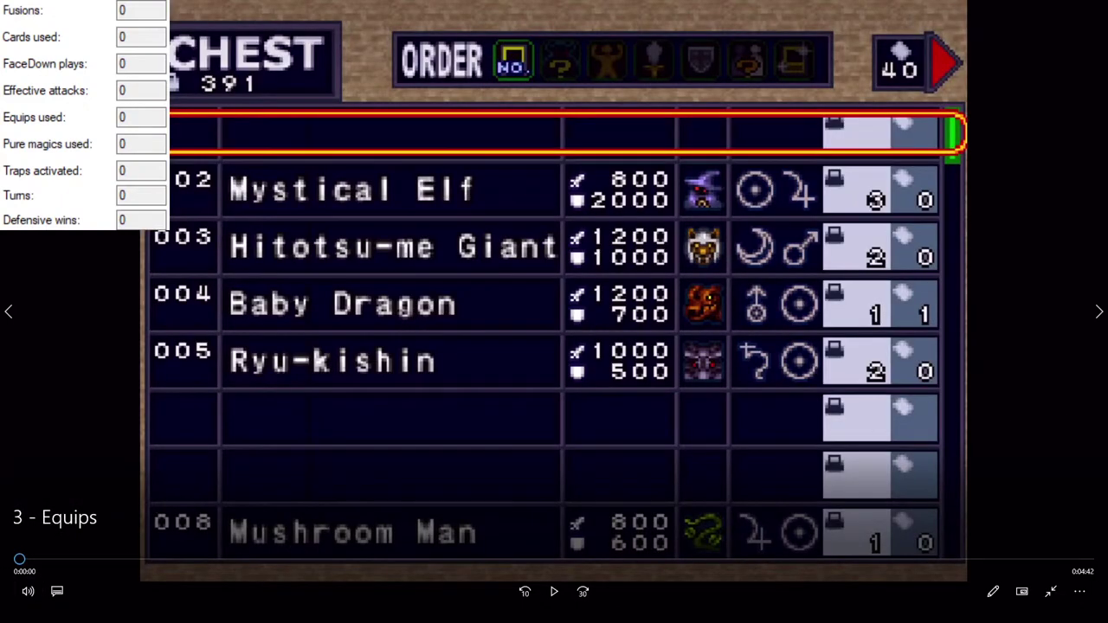
left_click(554, 592)
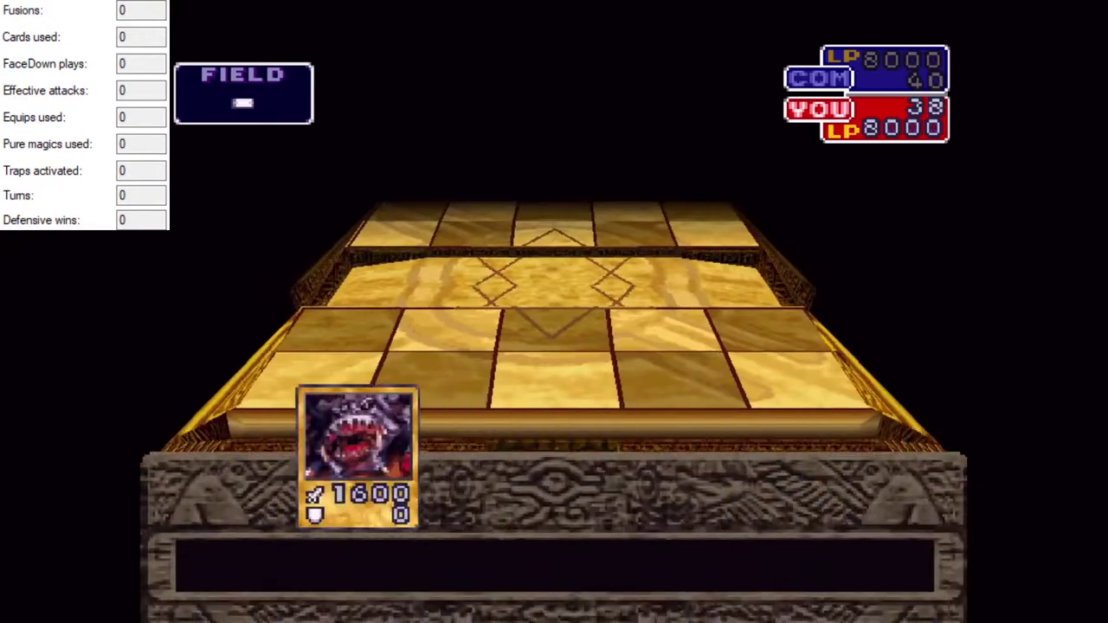
Track the first turn's five-card fusion with an equip, setting Cards used to 5, Fusions to 3, Equips used to 1 and Turns to 1.
key("Up")
key("Right")
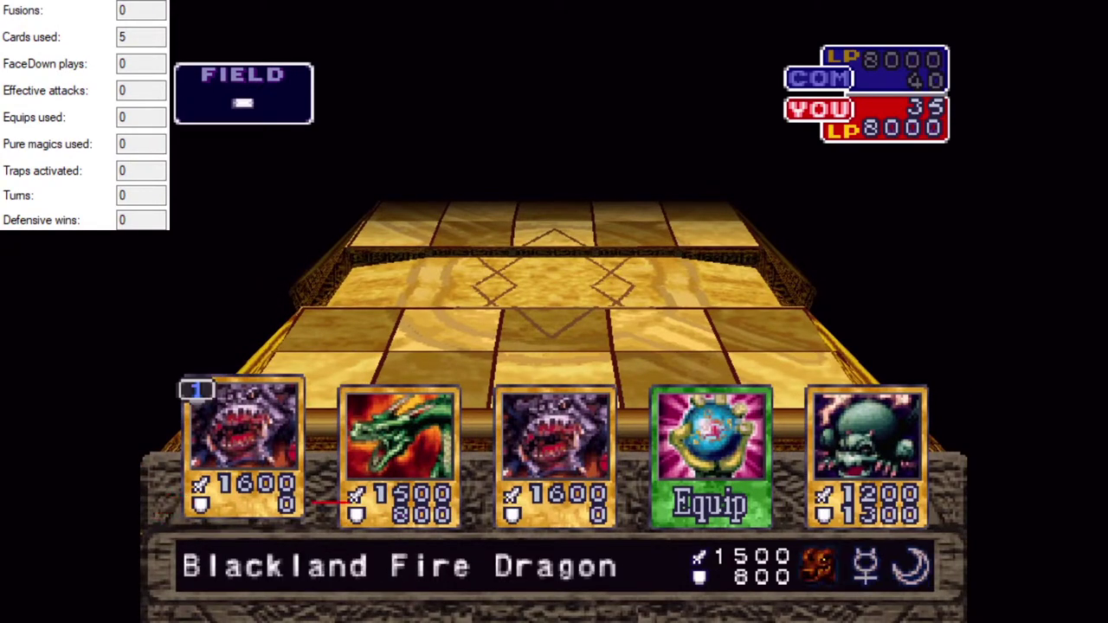
key("Up")
key("Right")
key("Up")
key("Right")
key("Up")
key("x")
key("x")
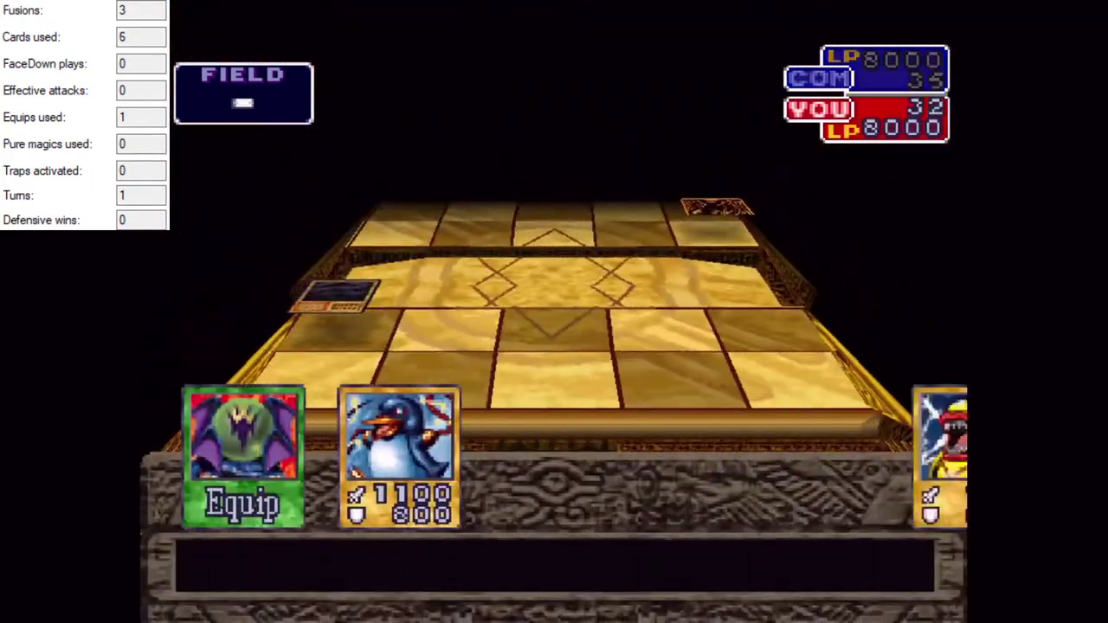
Track the two equips played on Twin-headed Thunder Dragon, setting Cards used to 10 and Equips used to 3.
key("Up")
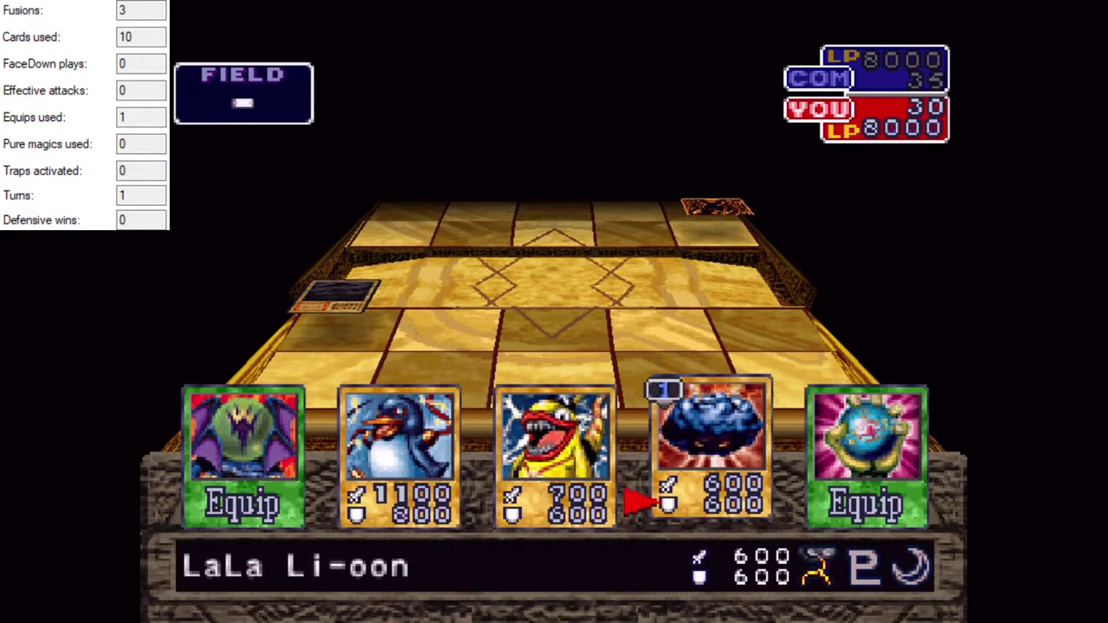
key("Down")
key("Left")
key("Left")
key("Left")
key("Up")
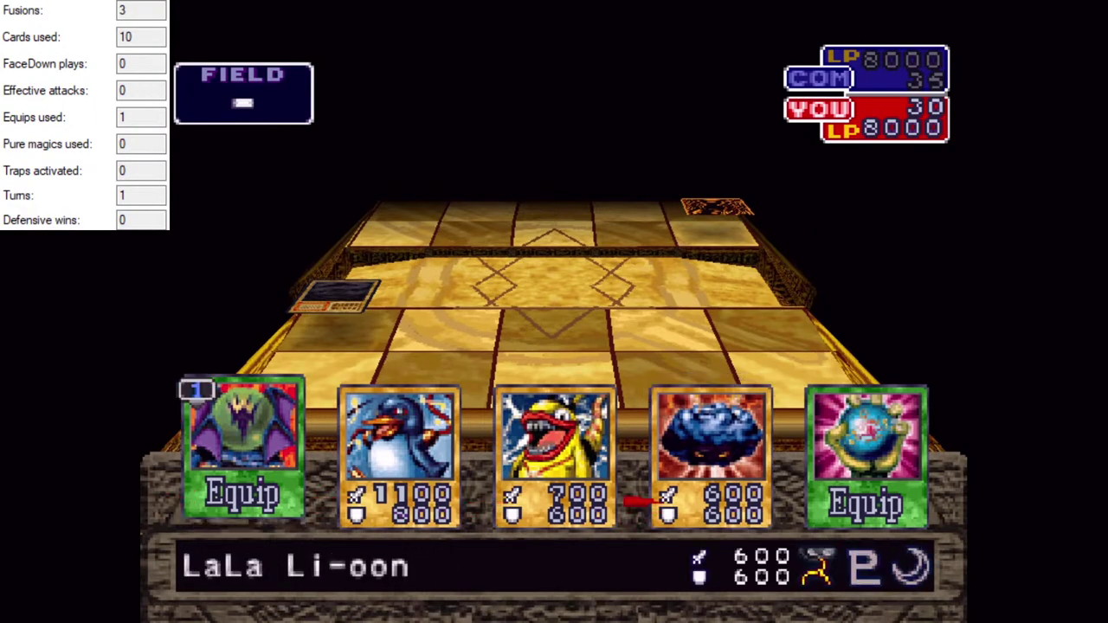
key("Right")
key("Up")
key("Return")
key("Return")
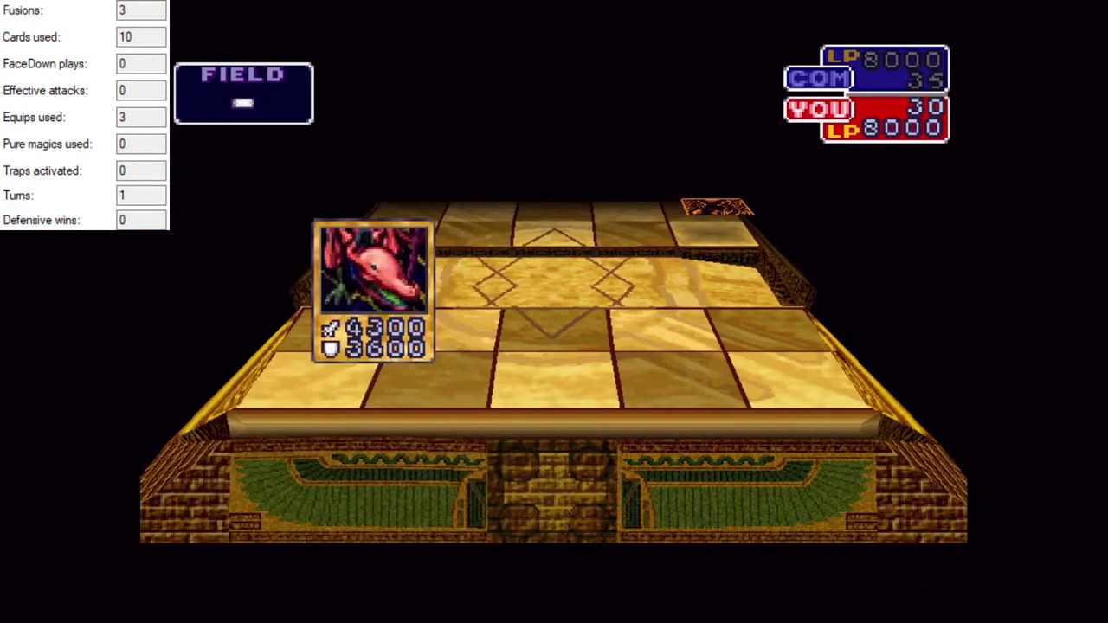
Track Twin-headed Thunder Dragon's attack on Meteor Dragon and the next draw, setting Turns to 2 and Cards used to 12.
key("x")
key("x")
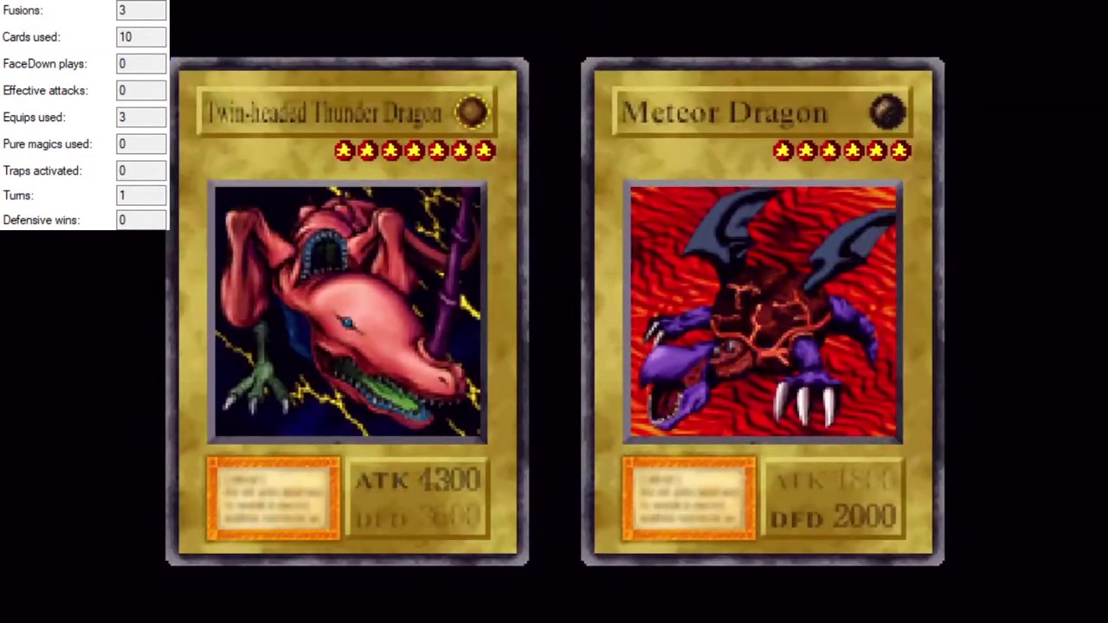
key("Return")
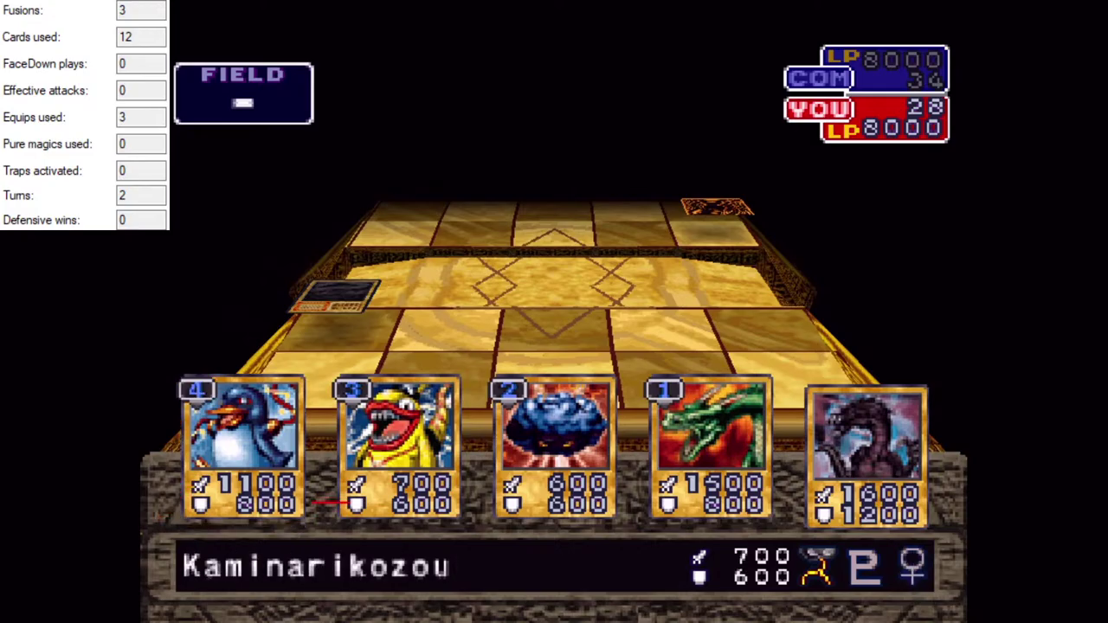
Track the second thunder dragon fusion, its attack and the next draw, setting Fusions to 6, Turns to 3 and Cards used to 17.
key("Right")
key("Right")
key("Right")
key("x")
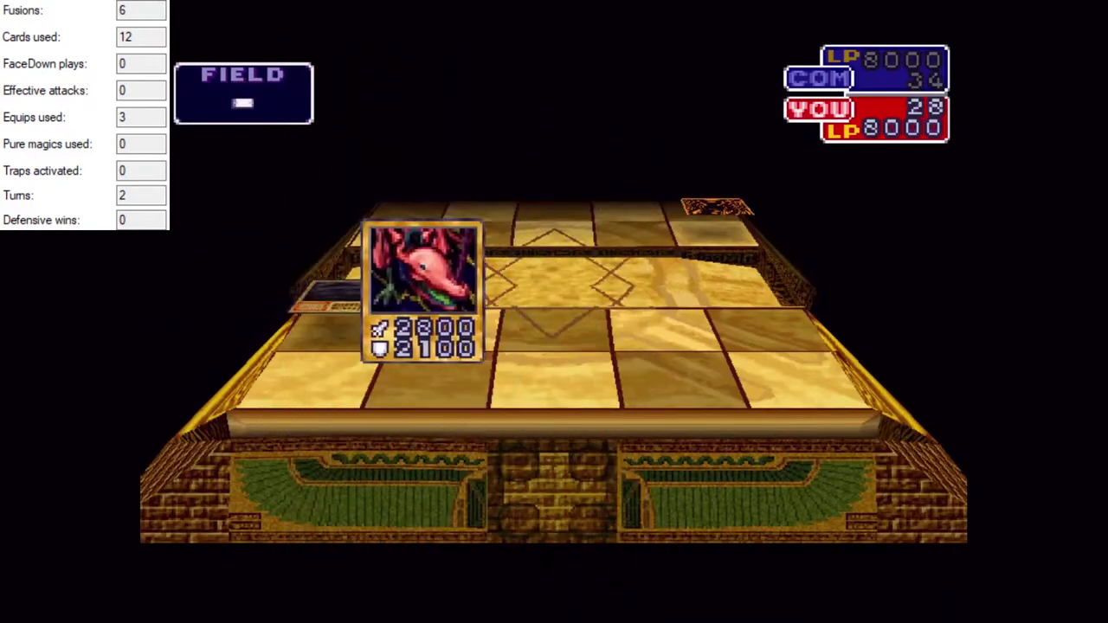
key("x")
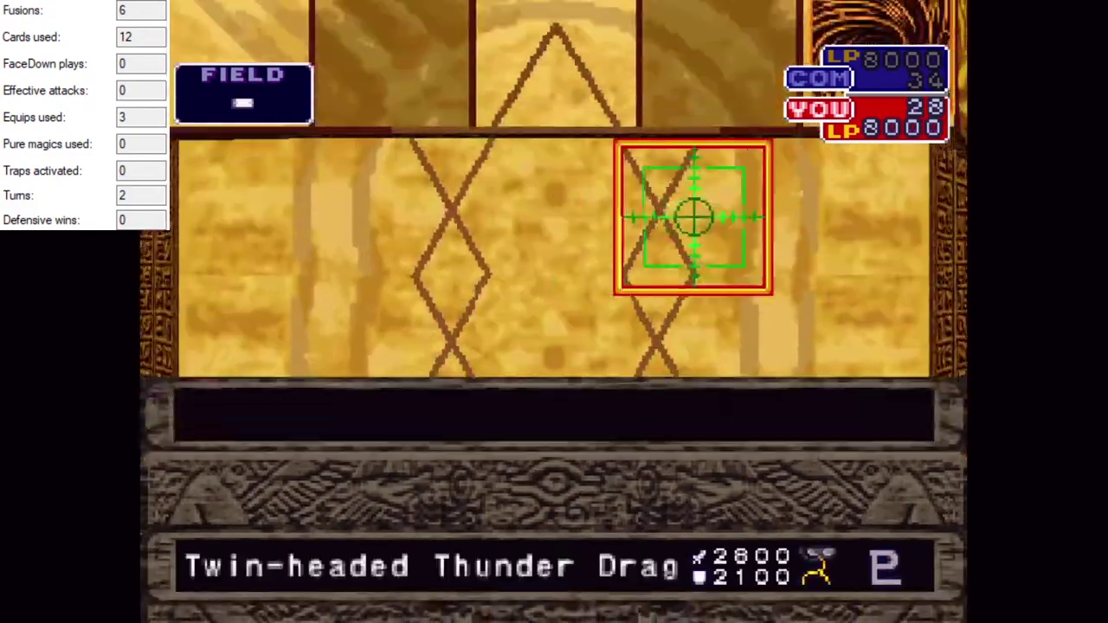
key("x")
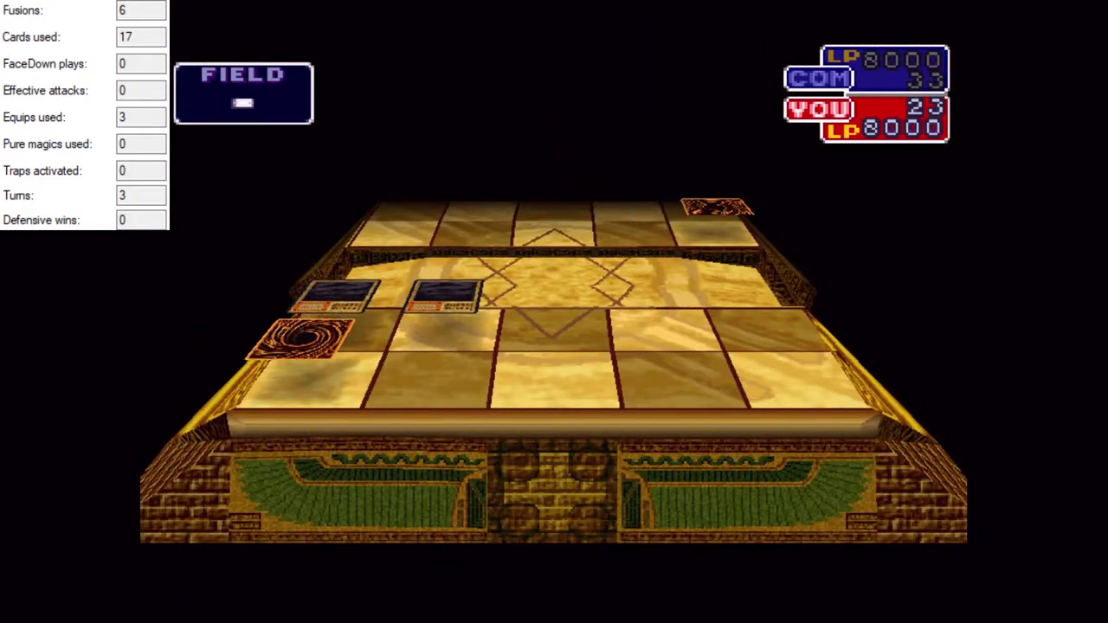
Track the two face-down card plays over two turns, setting FaceDown plays to 2, Cards used to 19 and Turns to 5.
key("x")
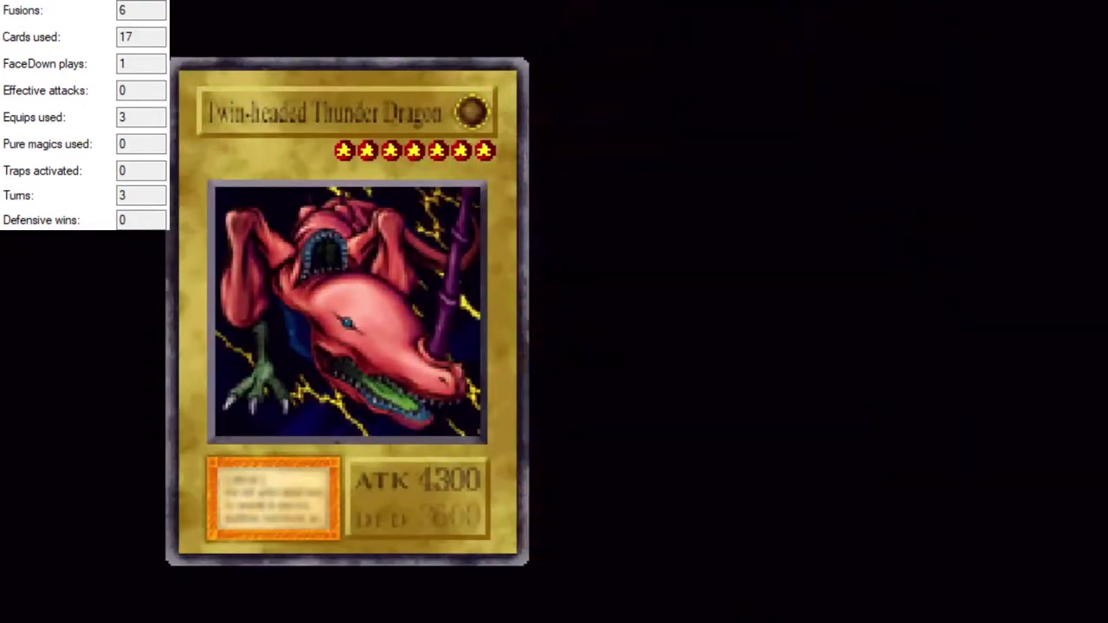
key("Return")
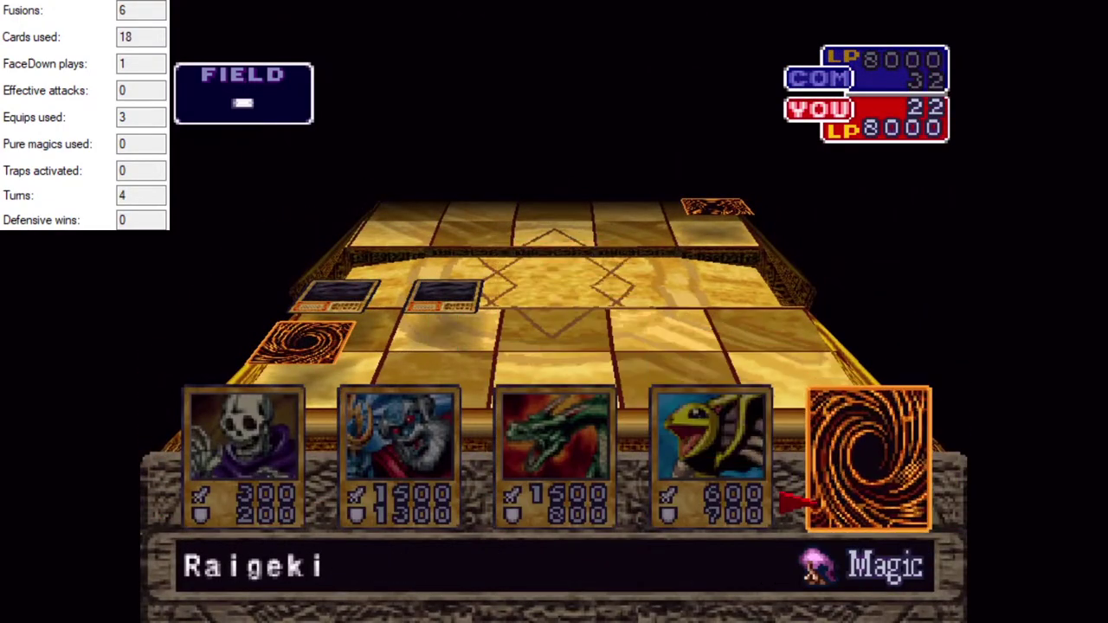
key("x")
key("x")
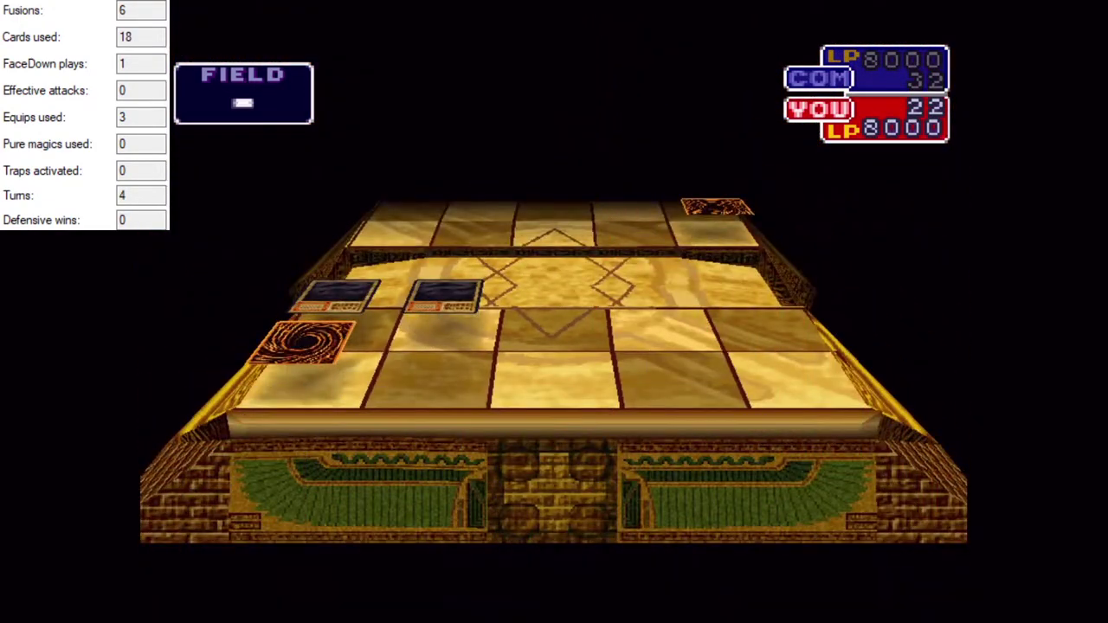
key("x")
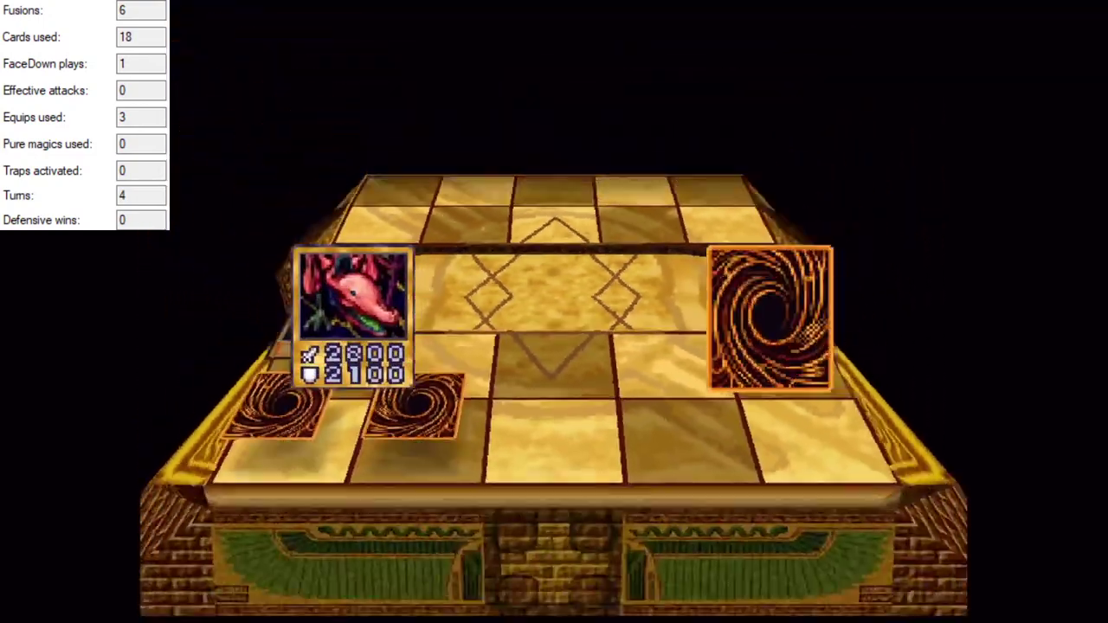
key("x")
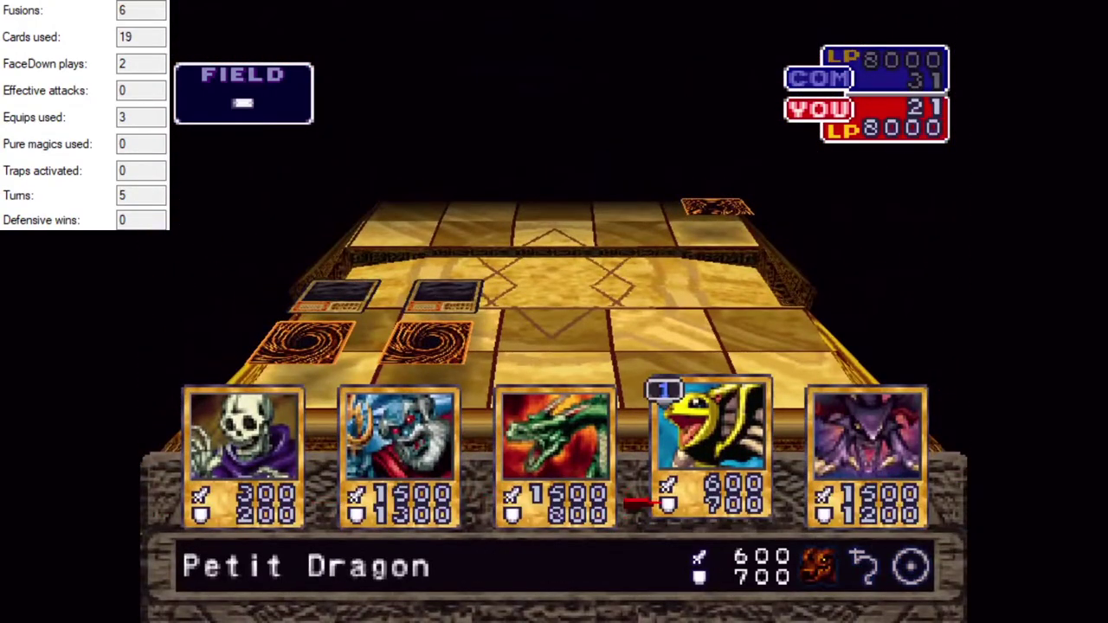
Track the fifth turn's fusion and the sprung trap, setting Fusions to 9, Cards used to 23, Traps activated to 1 and Turns to 6.
key("Up")
key("Right")
key("Down")
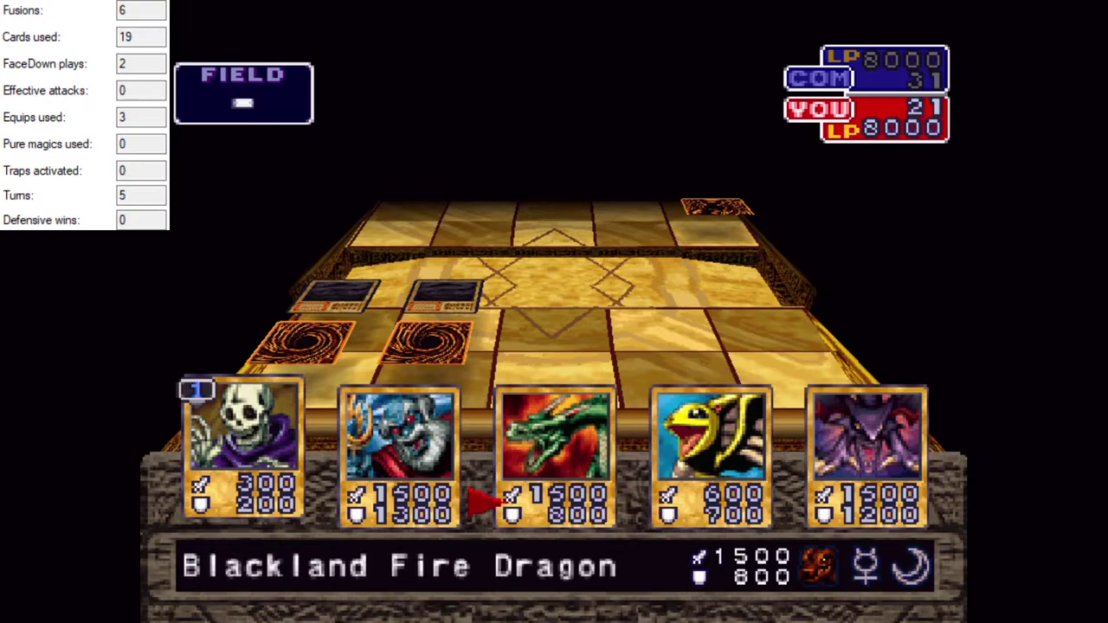
key("Up")
key("Left")
key("Left")
key("Right")
key("Up")
key("x")
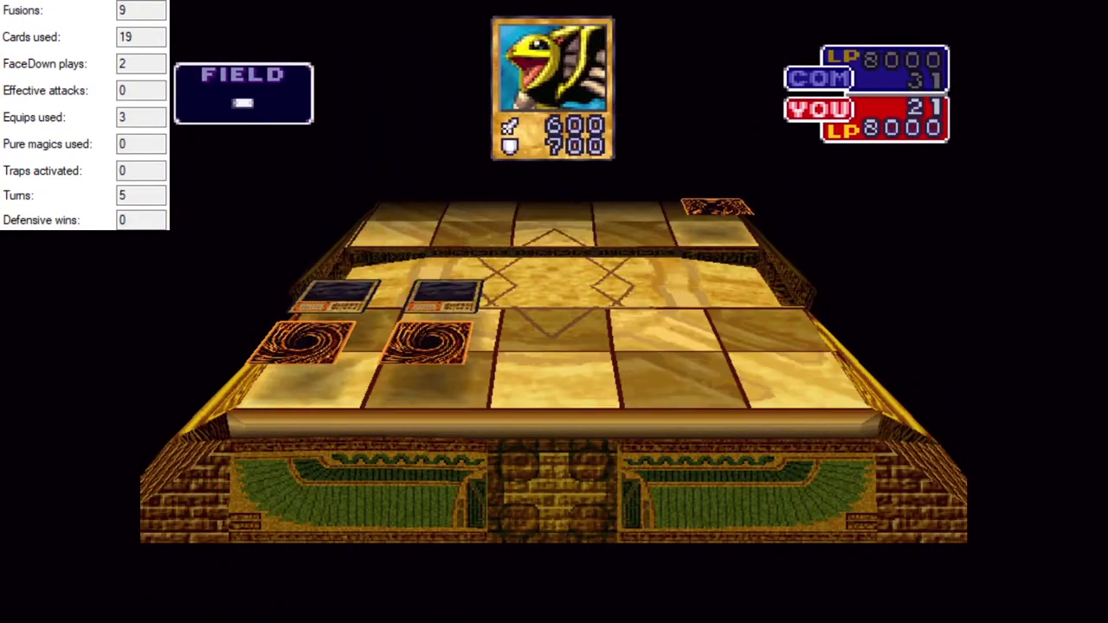
key("x")
key("x")
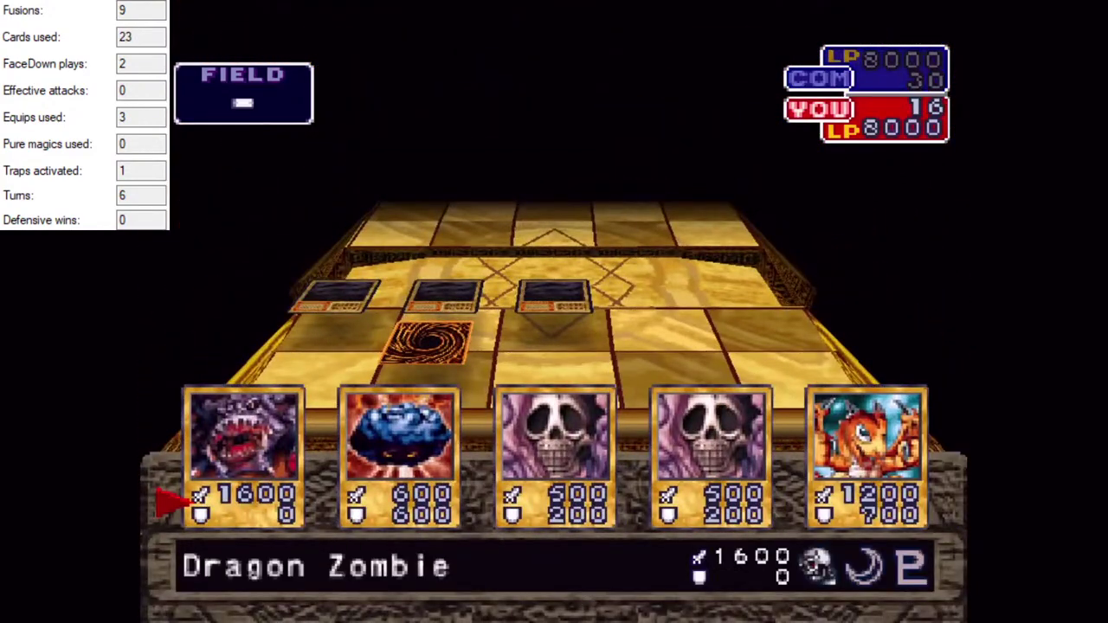
Track the Shadow Specter hand's multi-card fusion and pass through the opponent's turn, setting Cards used to 24, Fusions to 13 and Turns to 7.
key("Up")
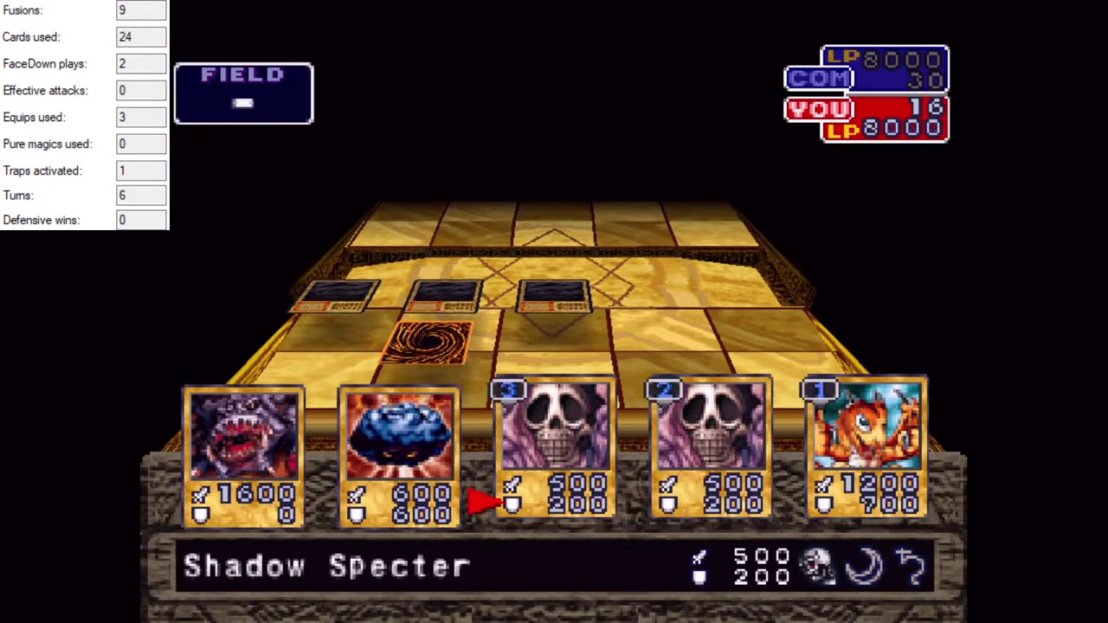
key("Right")
key("Up")
key("Return")
key("Return")
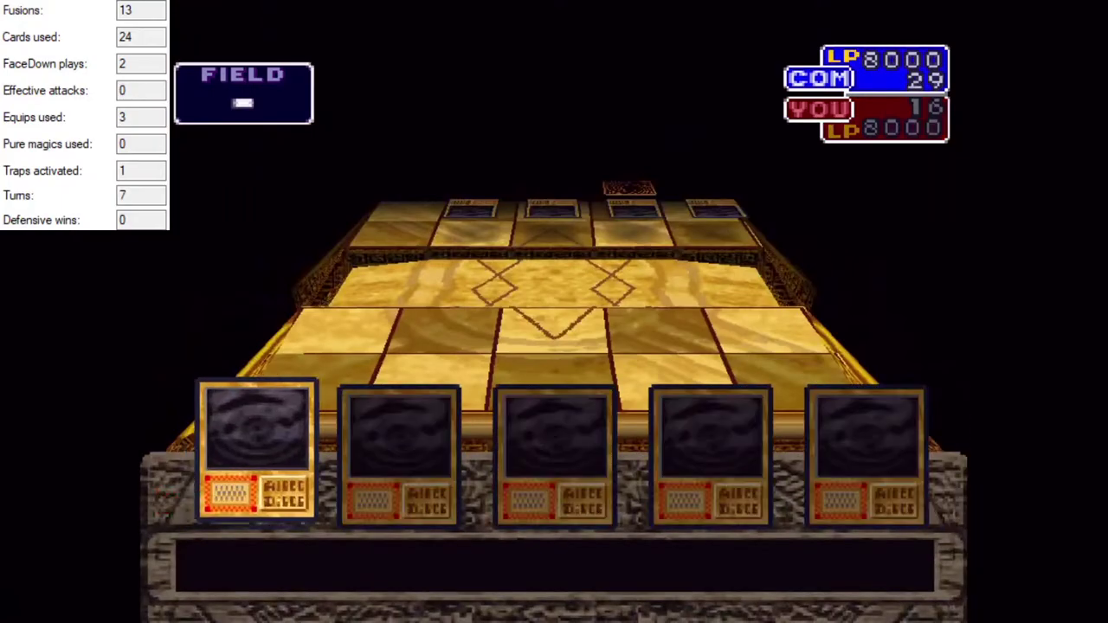
key("x")
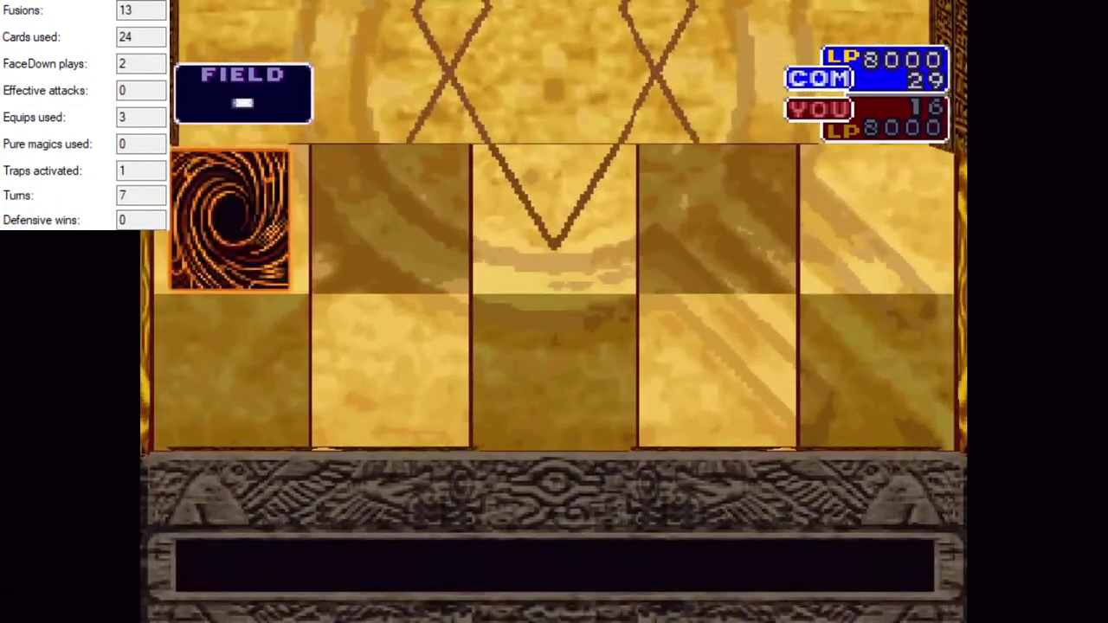
key("Right")
key("Right")
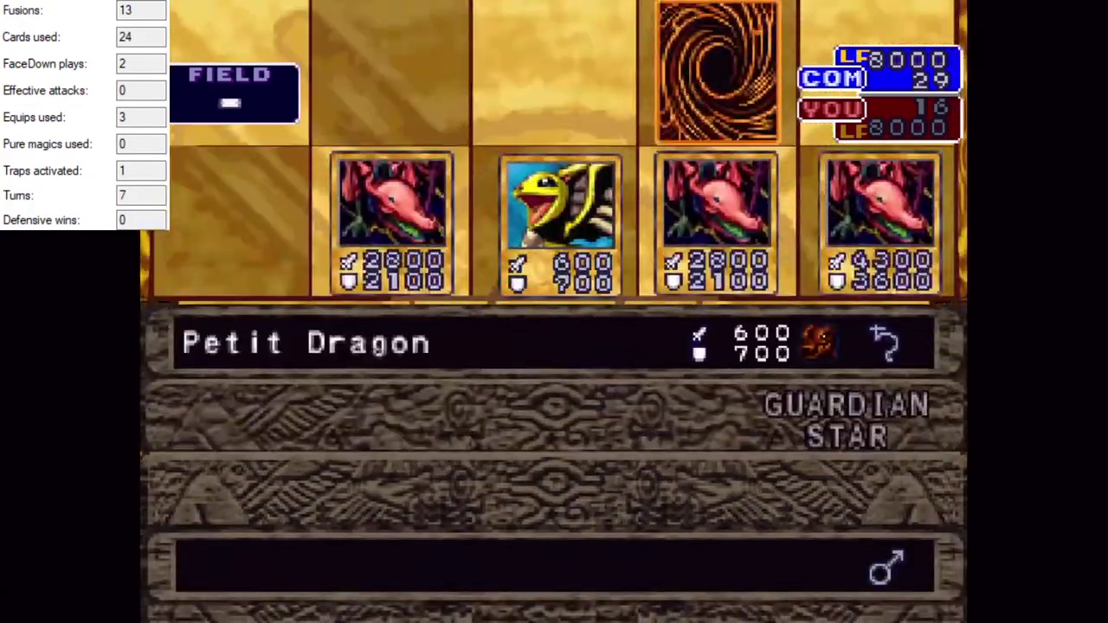
key("x")
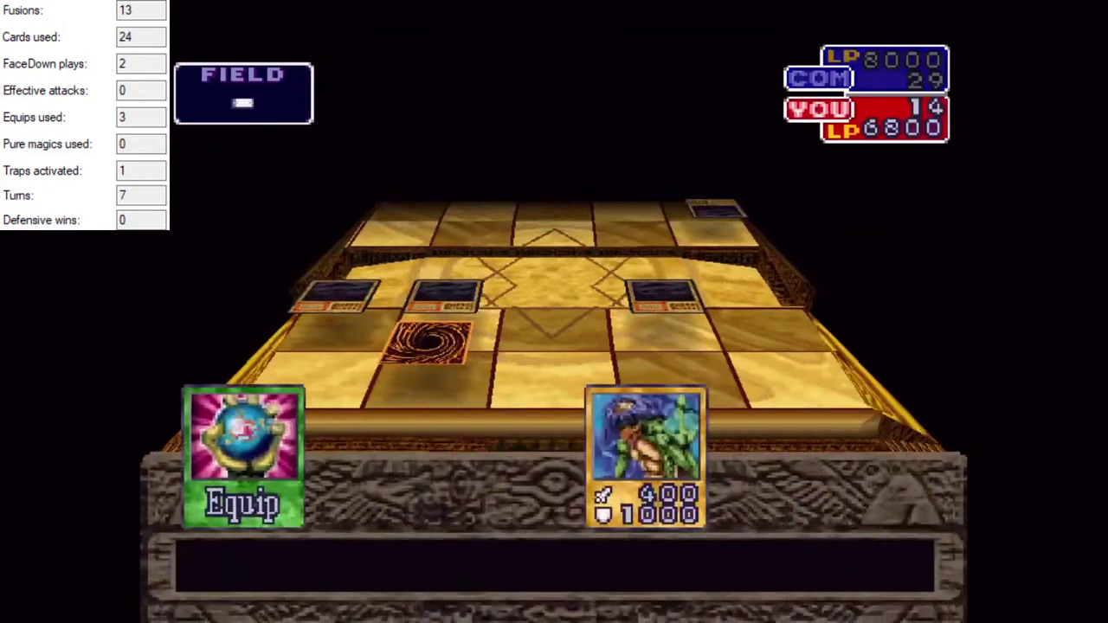
Track the Dark Energy fusion, the attack and the draw, setting Fusions to 16, Equips used to 4, Effective attacks to 1, Turns to 8, Cards used to 34.
key("Up")
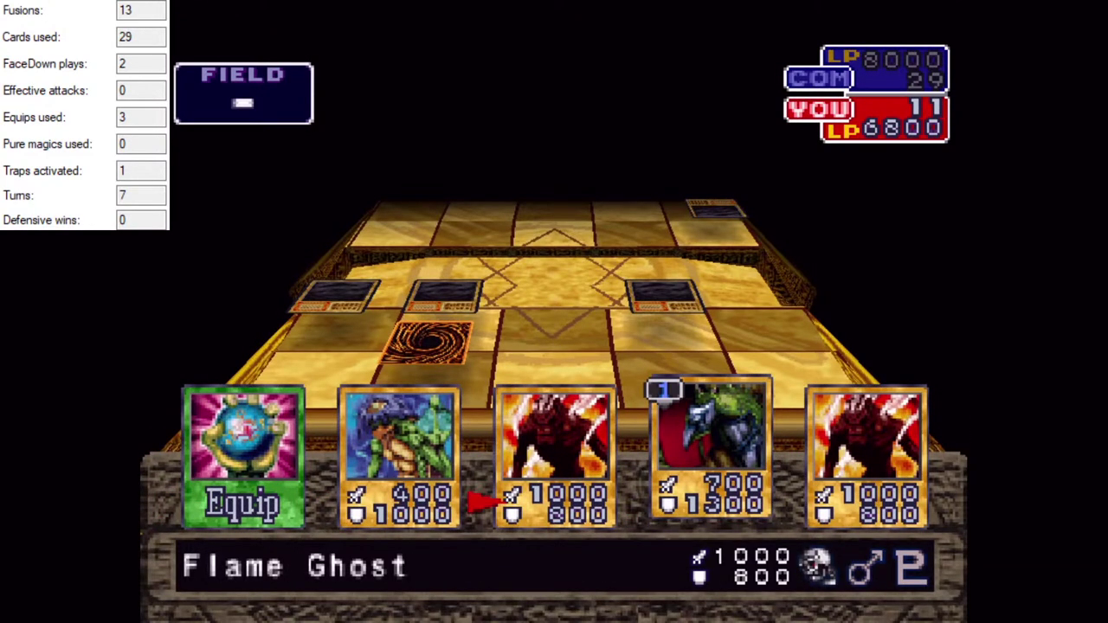
key("Up")
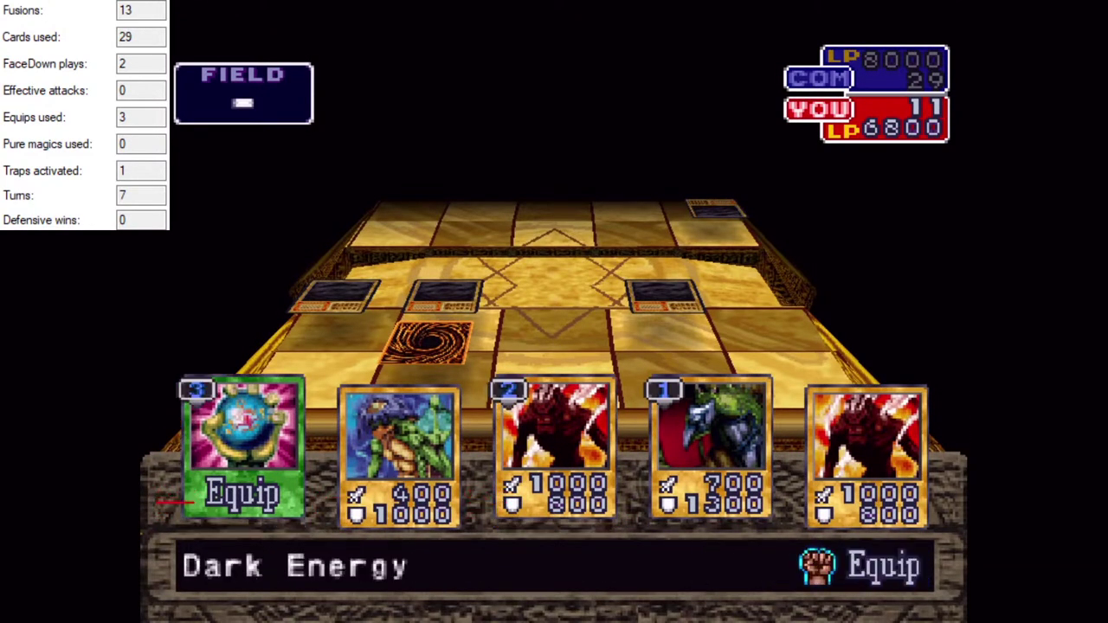
key("x")
key("x")
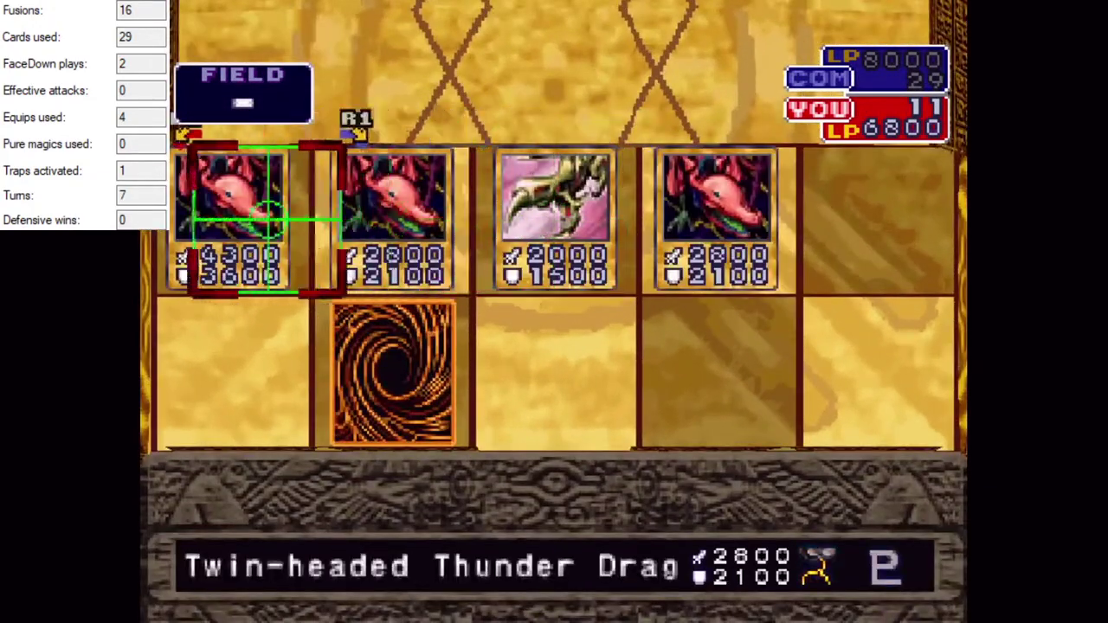
key("x")
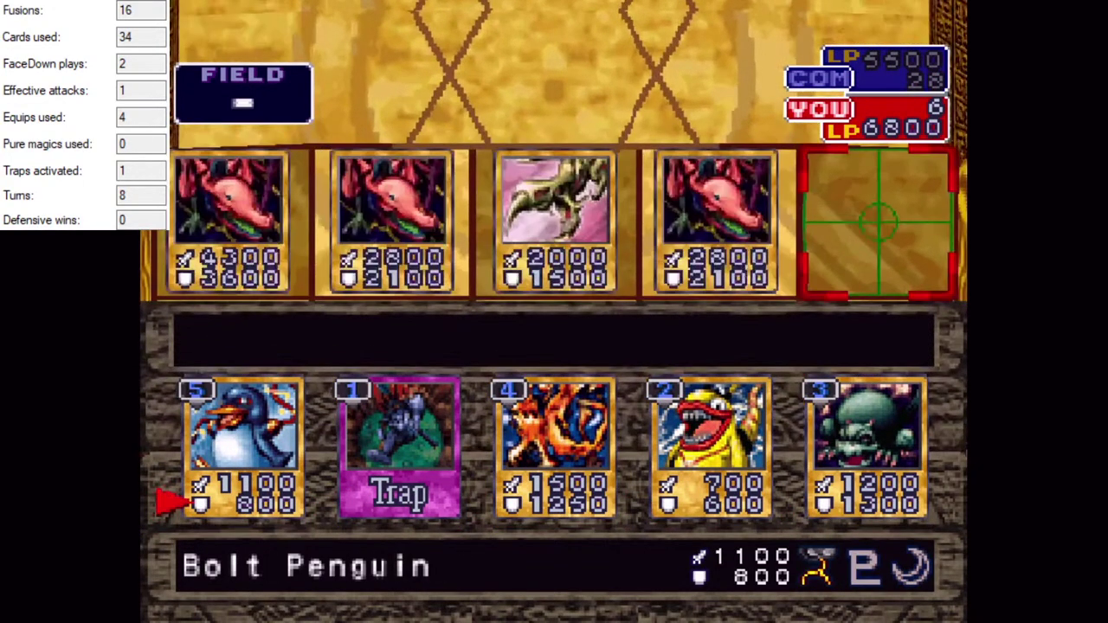
Track the Twin-headed Thunder Dragon fusion made from the Bolt Penguin hand, setting Fusions to 18 and Turns to 9.
key("Return")
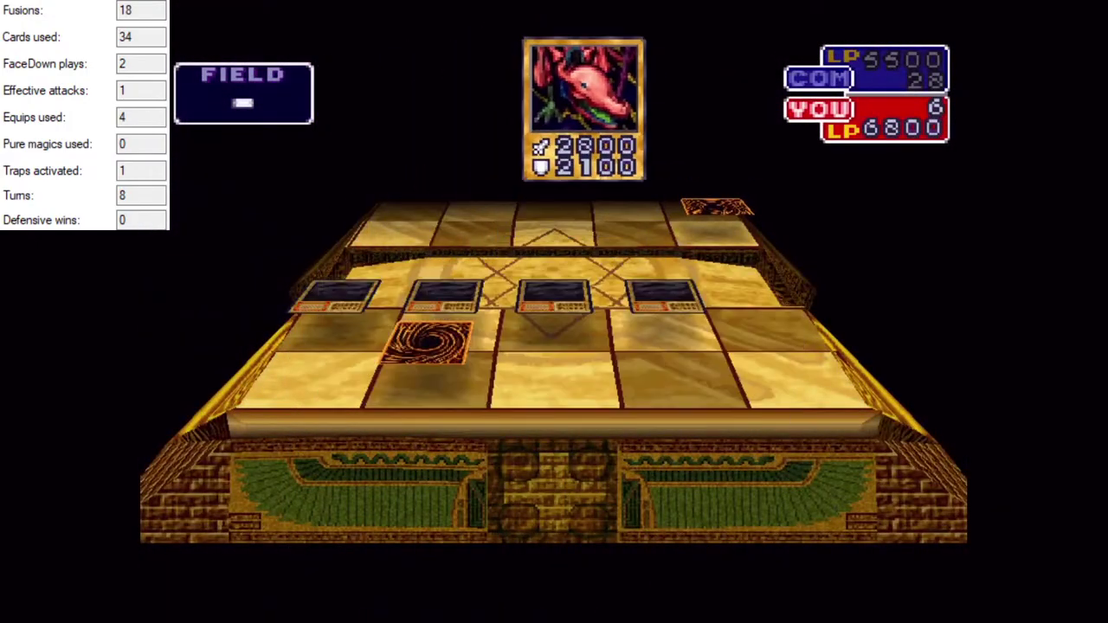
key("x")
key("x")
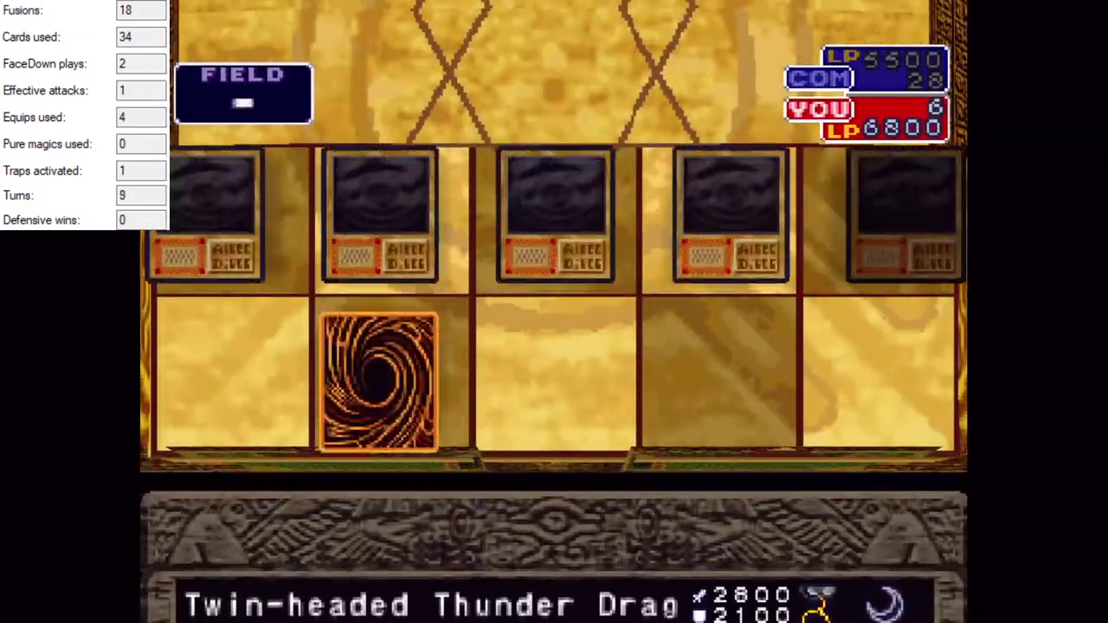
Track the last draw, the final equip and the magic card, setting Cards used to 39, Equips used to 5 and Pure magics used to 1.
key("Return")
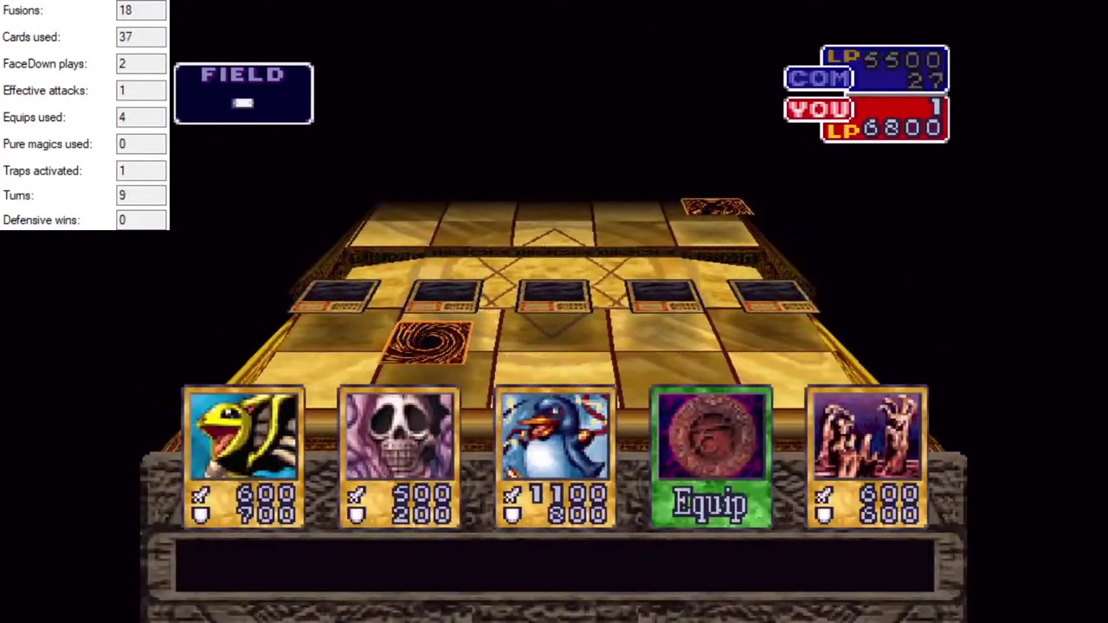
key("x")
key("x")
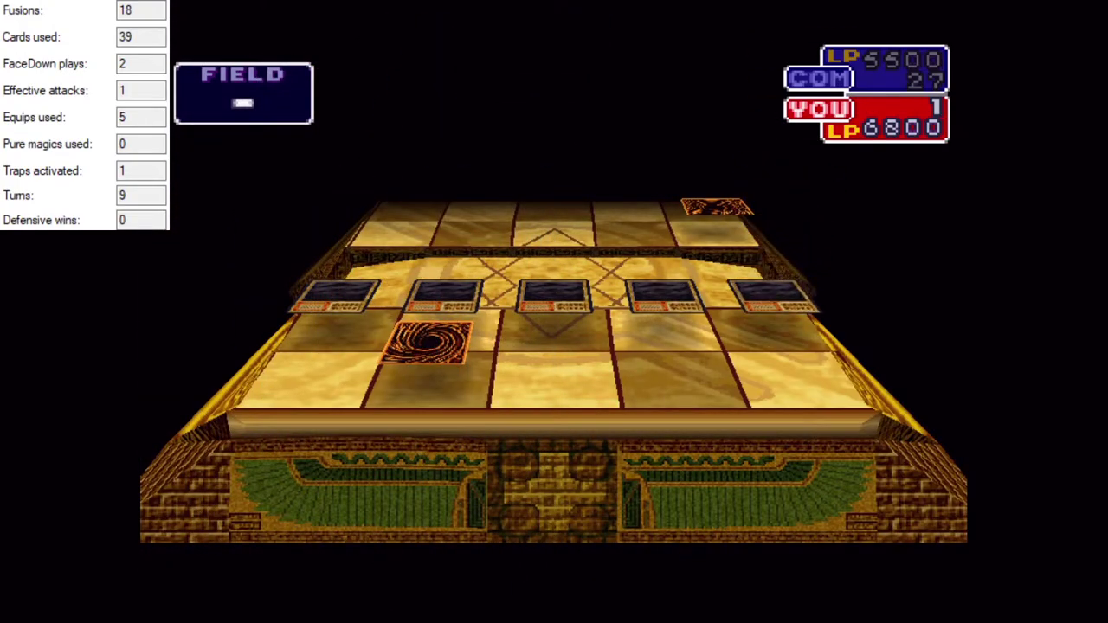
key("x")
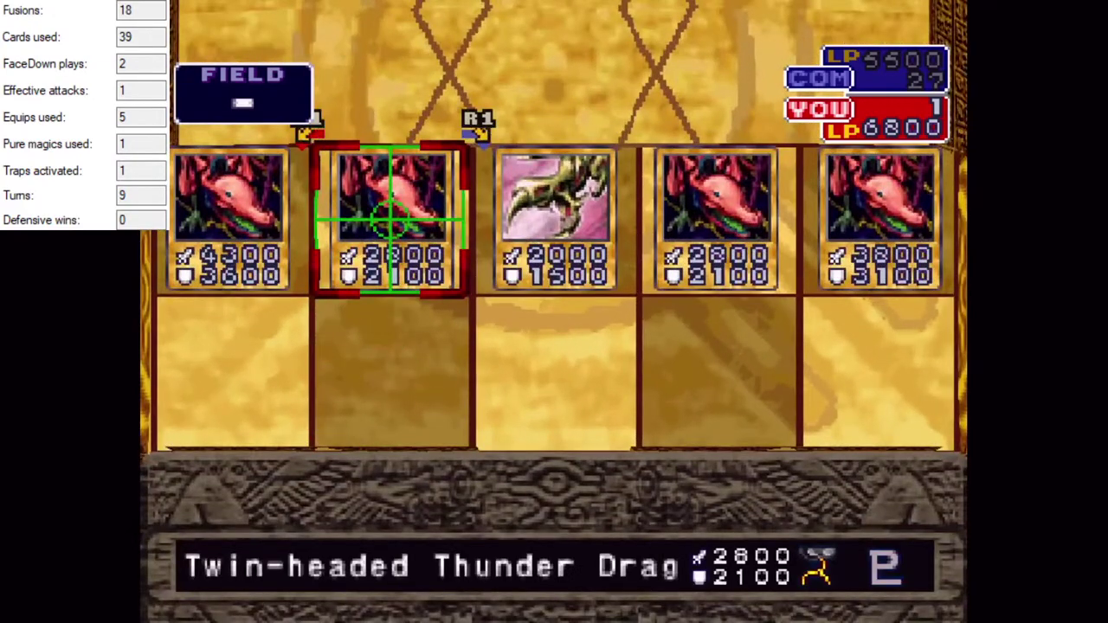
Play through the Twin-headed Thunder Dragons' direct attacks that finish the duel.
key("x")
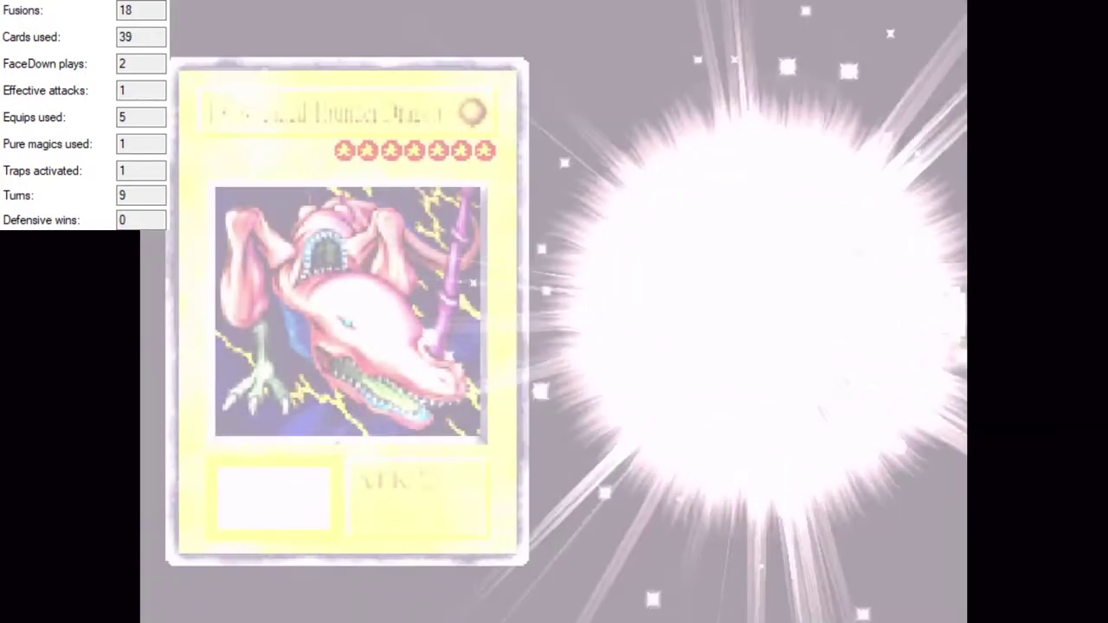
key("Right")
key("x")
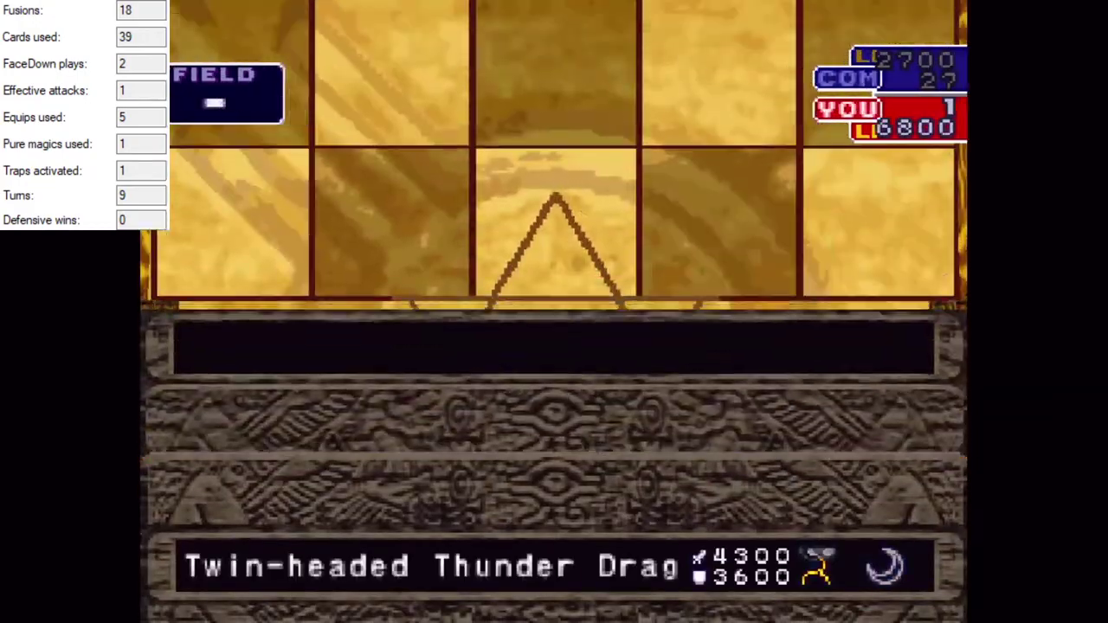
key("x")
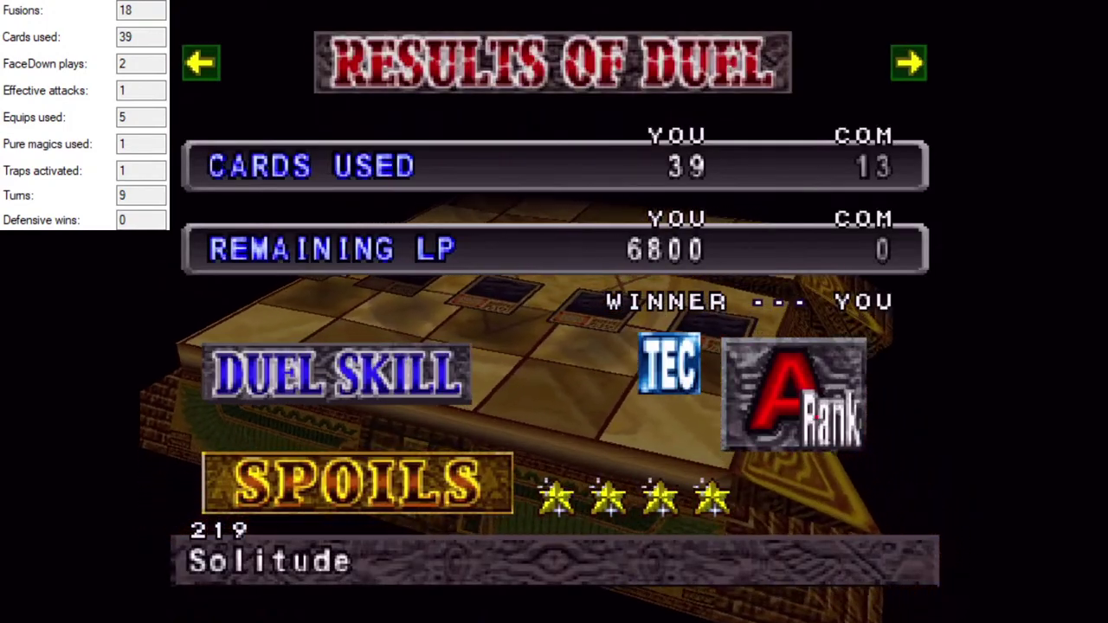
Review the duel results pages for offense and defense statistics and special arts against the counter overlay.
key("Right")
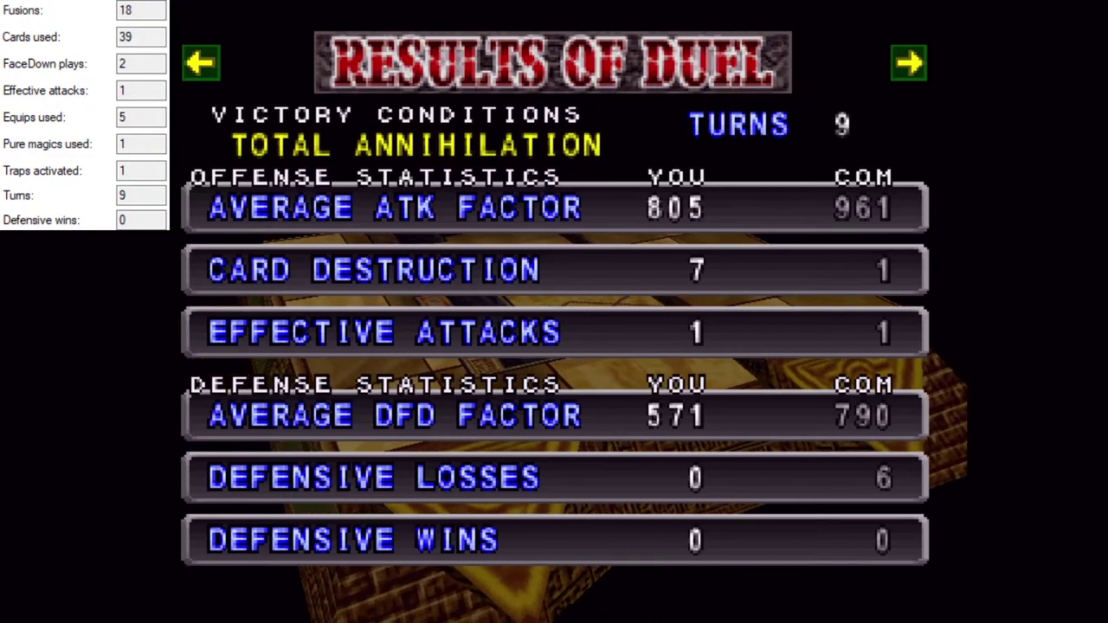
key("Right")
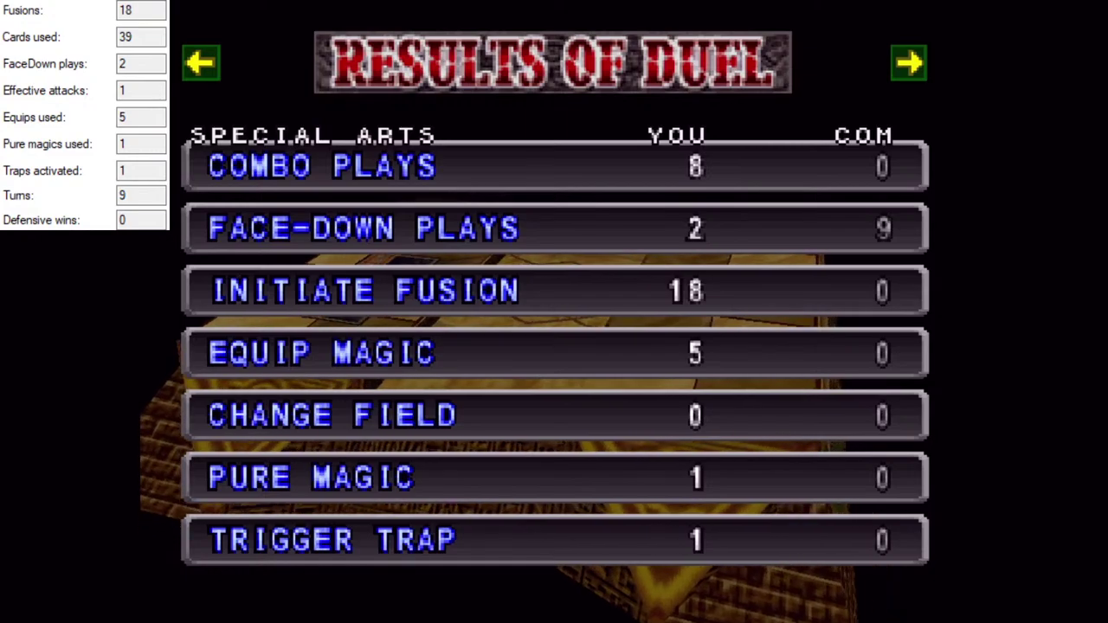
key("x")
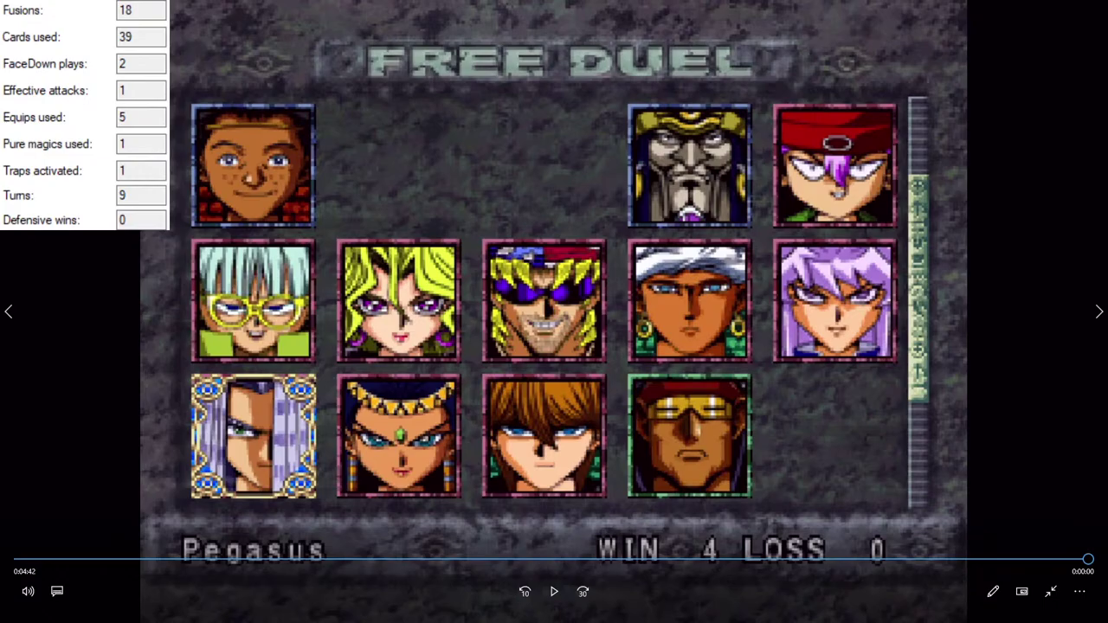
Close the finished replay, reopen 3 - Equips.mp4, rewind it to the start and play it with the overlay counters at 0.
key("alt+F4")
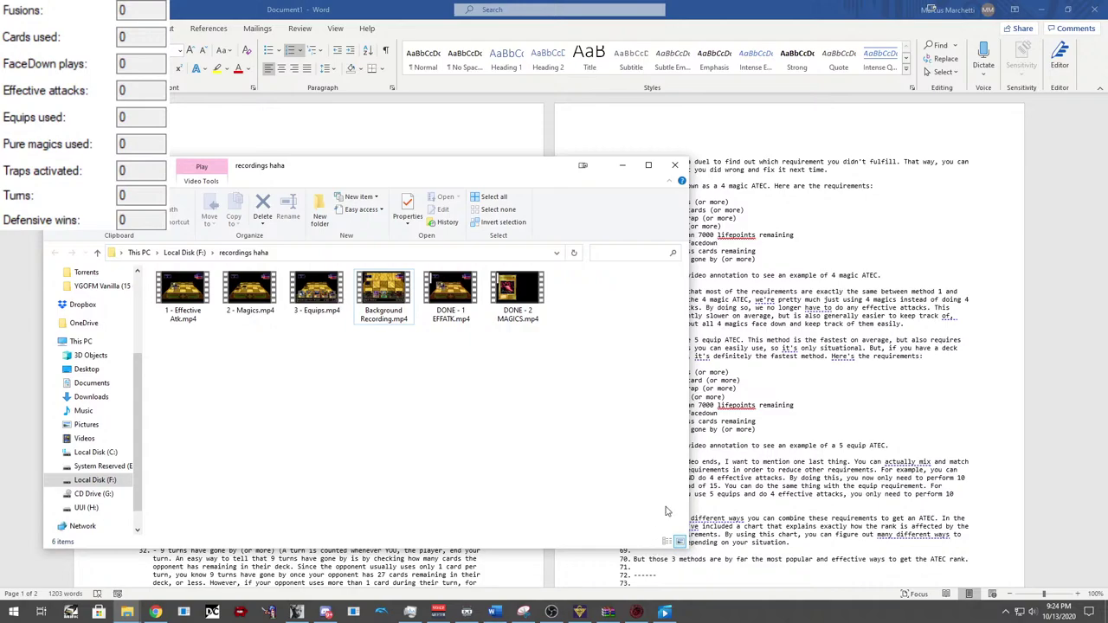
double_click(322, 294)
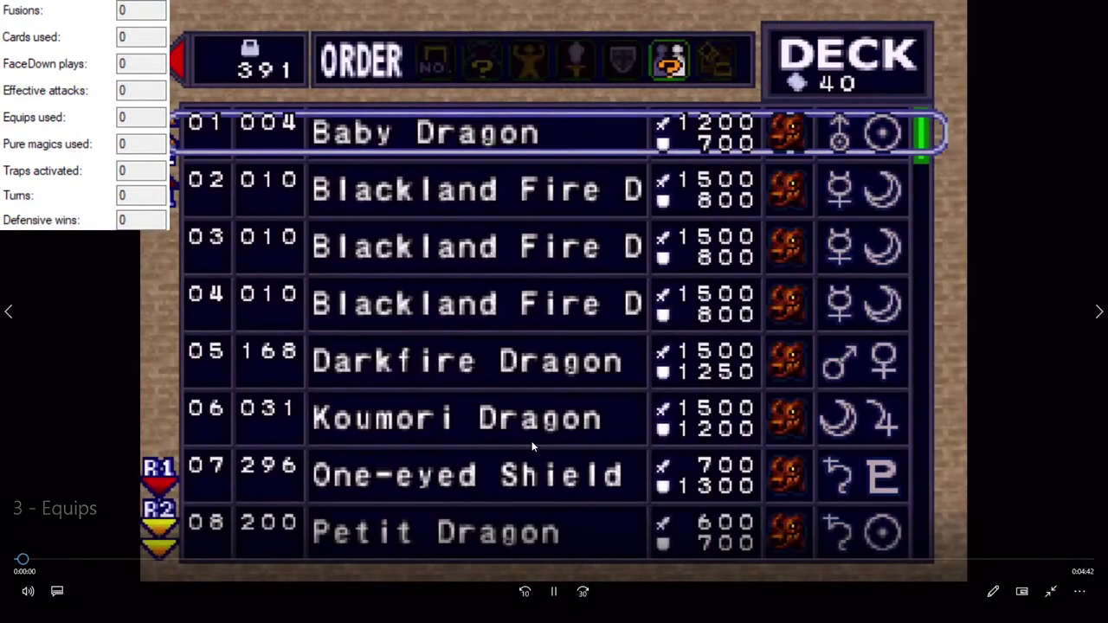
left_click(552, 591)
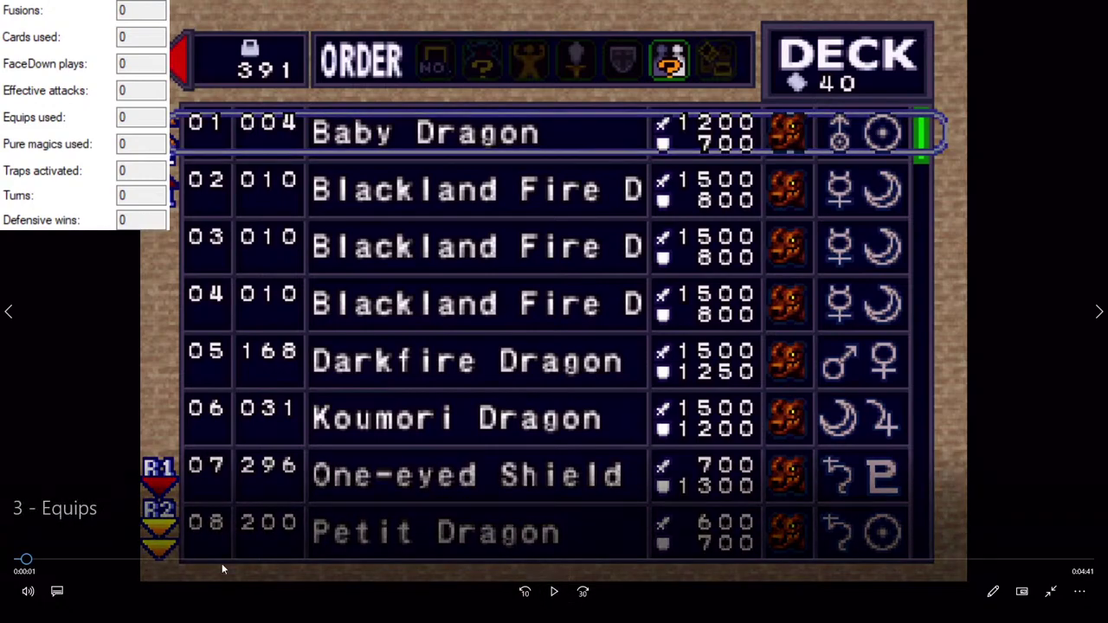
left_click(4, 561)
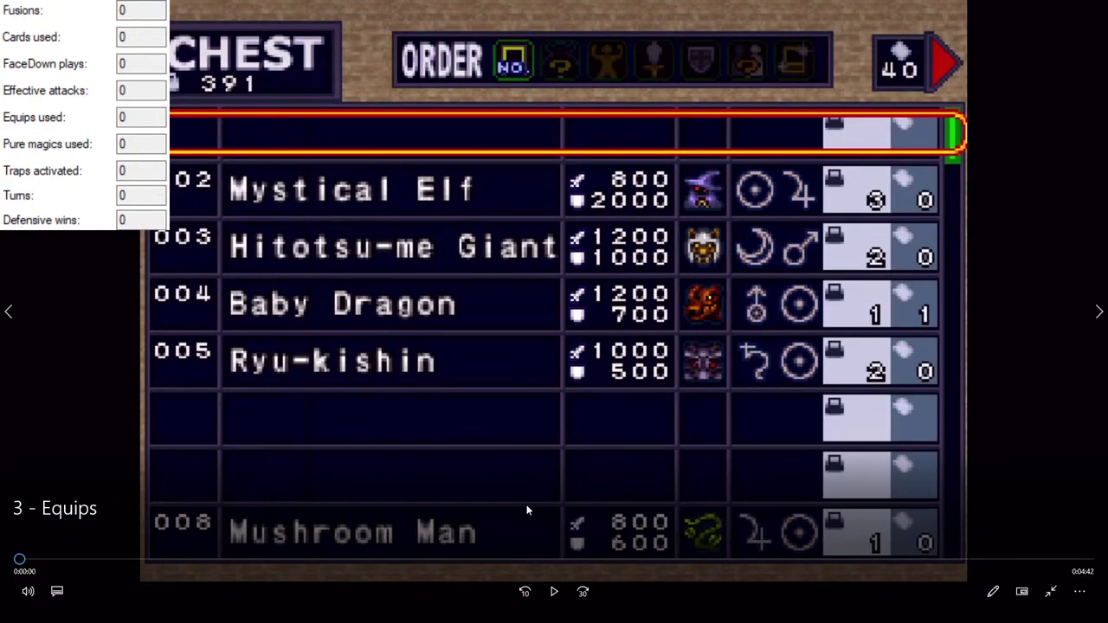
left_click(553, 592)
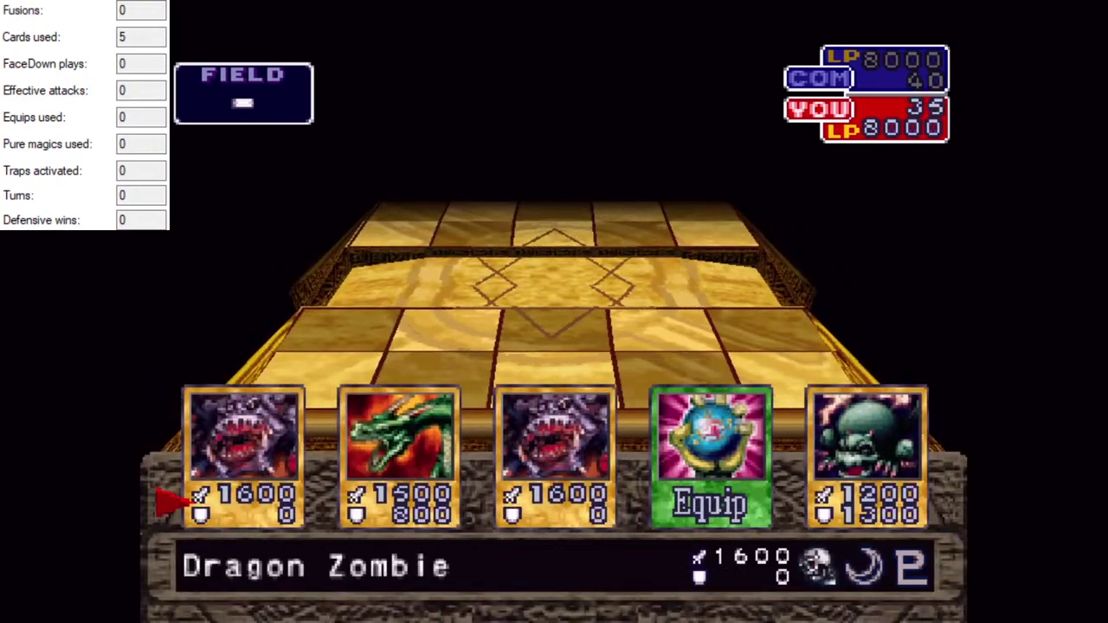
Track the opening hand's five-card play ending in the equip, setting Cards used to 5, Fusions to 3 and Equips used to 1.
key("Right")
key("Up")
key("Right")
key("Up")
key("Right")
key("Right")
key("Up")
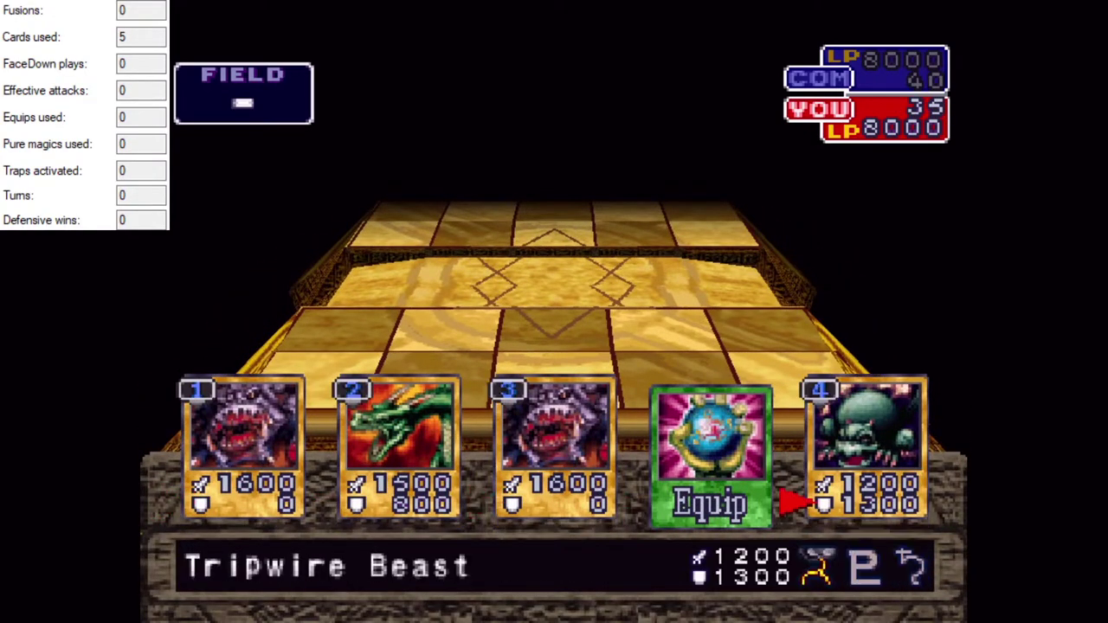
key("Left")
key("Up")
key("x")
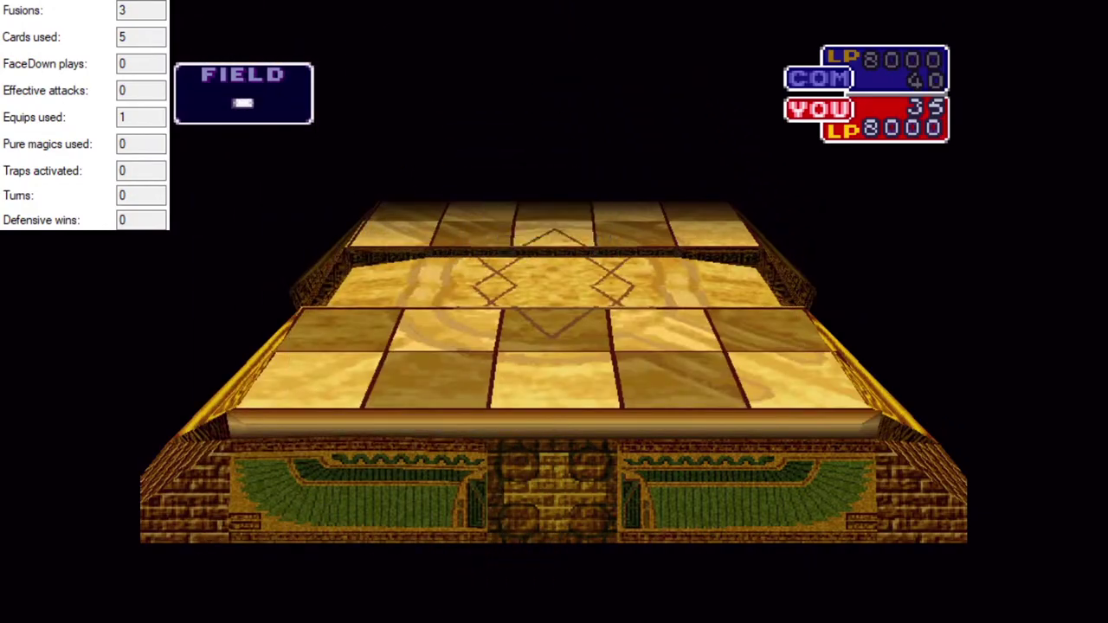
Track both equips, including Dark Energy, going onto the Twin-headed Thunder Dragon, setting Cards used to 10, Turns to 1 and Equips used to 3.
key("v")
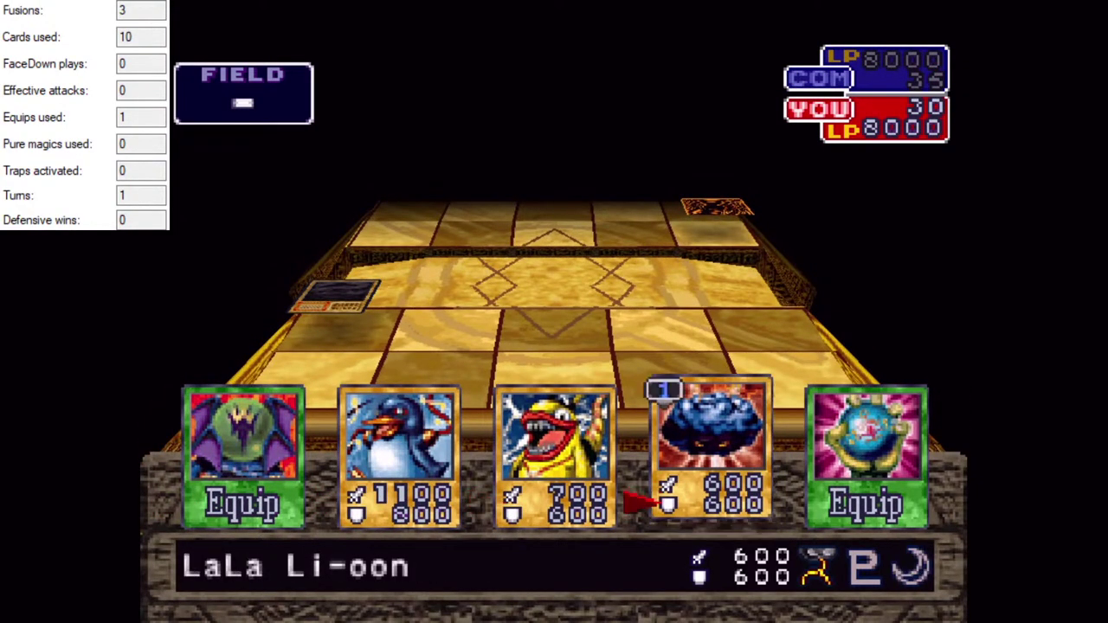
key("Down")
key("Left")
key("Left")
key("Right")
key("Right")
key("Right")
key("Up")
key("Return")
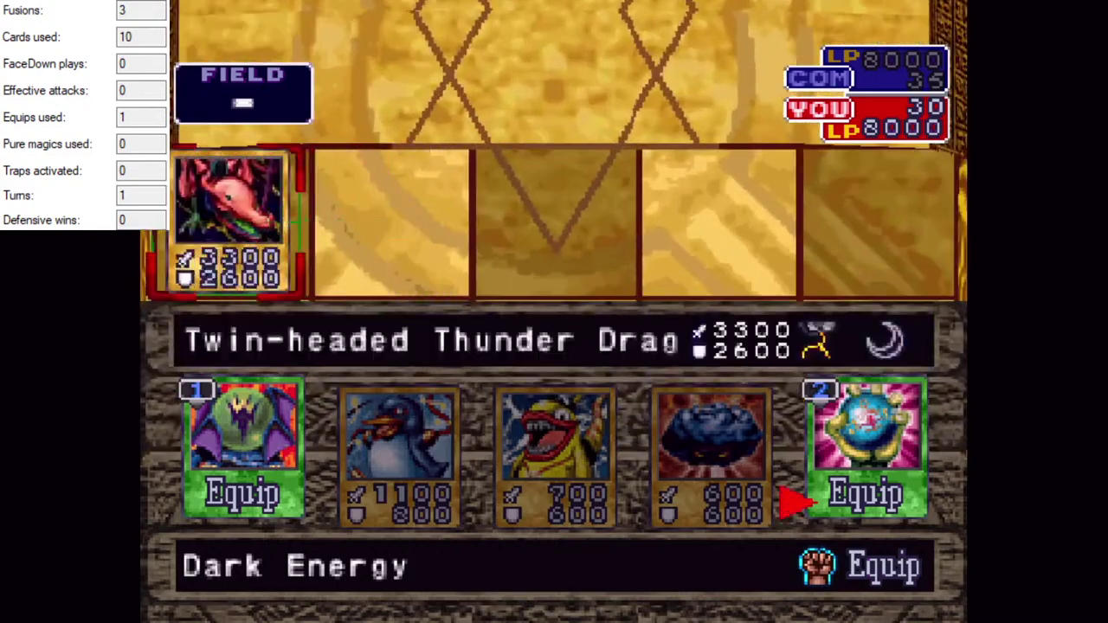
key("Return")
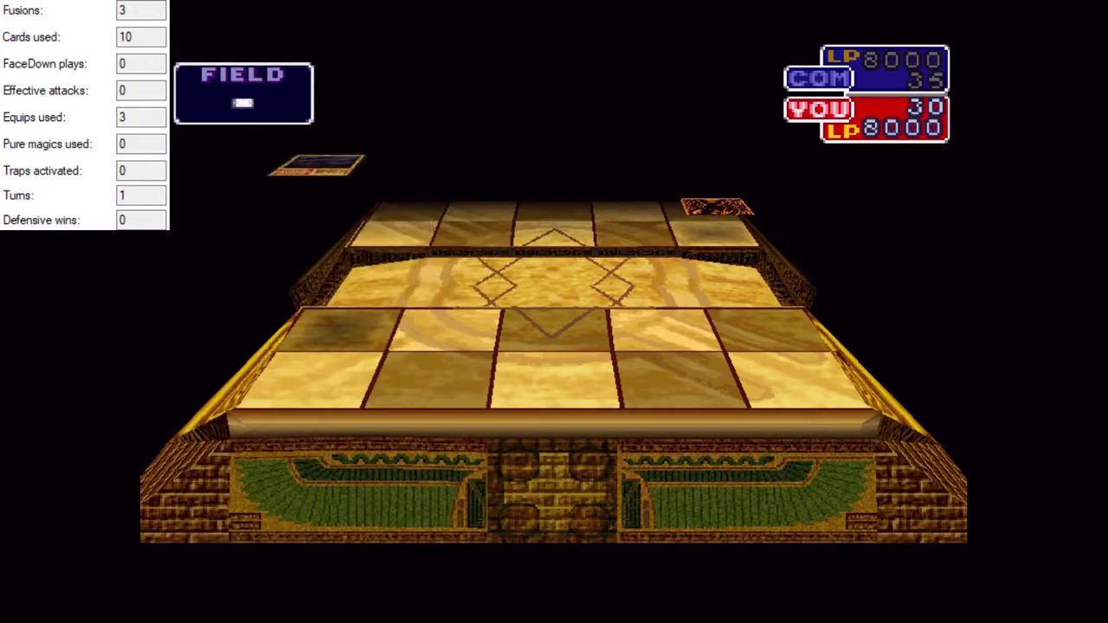
Track the five-card fusion started with Blackland Fire Dragon, setting Cards used to 12, Fusions to 6 and Turns to 3.
key("Return")
key("Return")
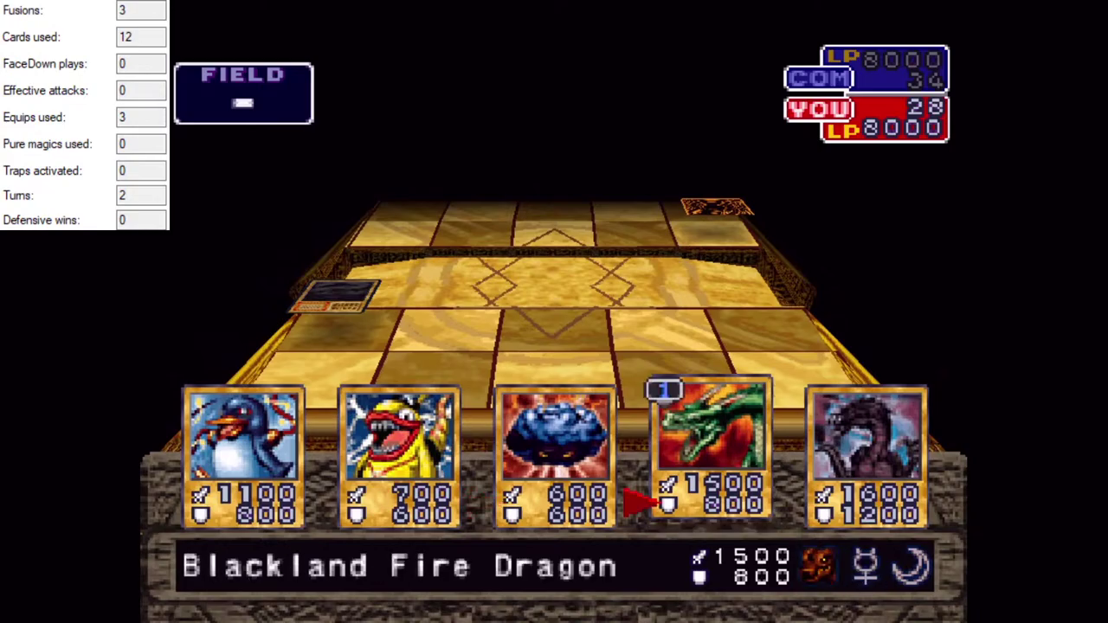
key("Right")
key("Right")
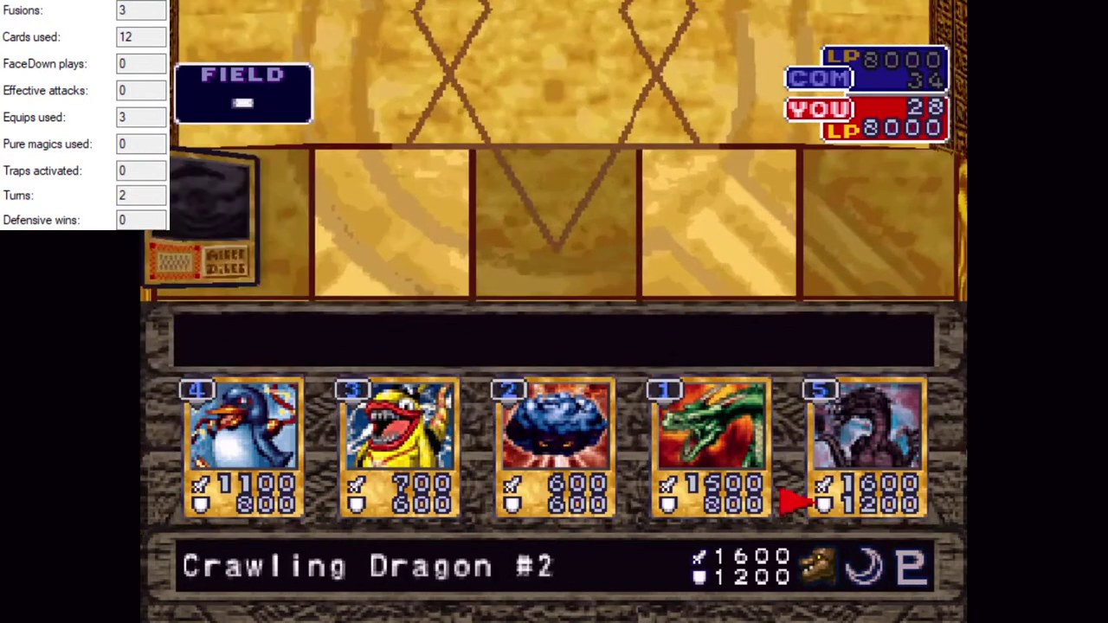
key("x")
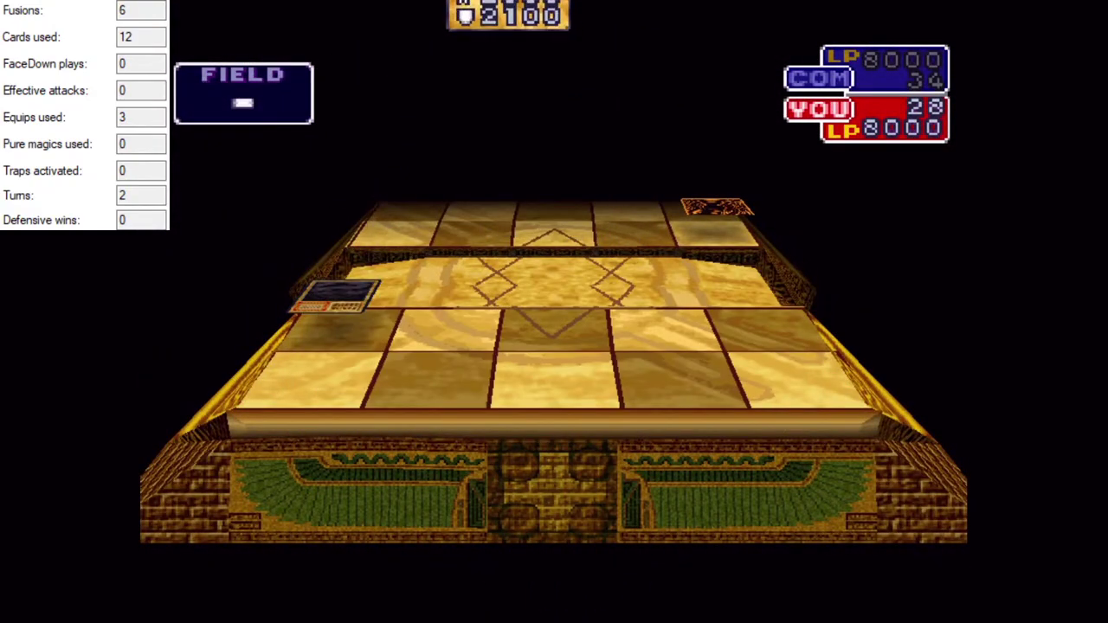
key("x")
key("x")
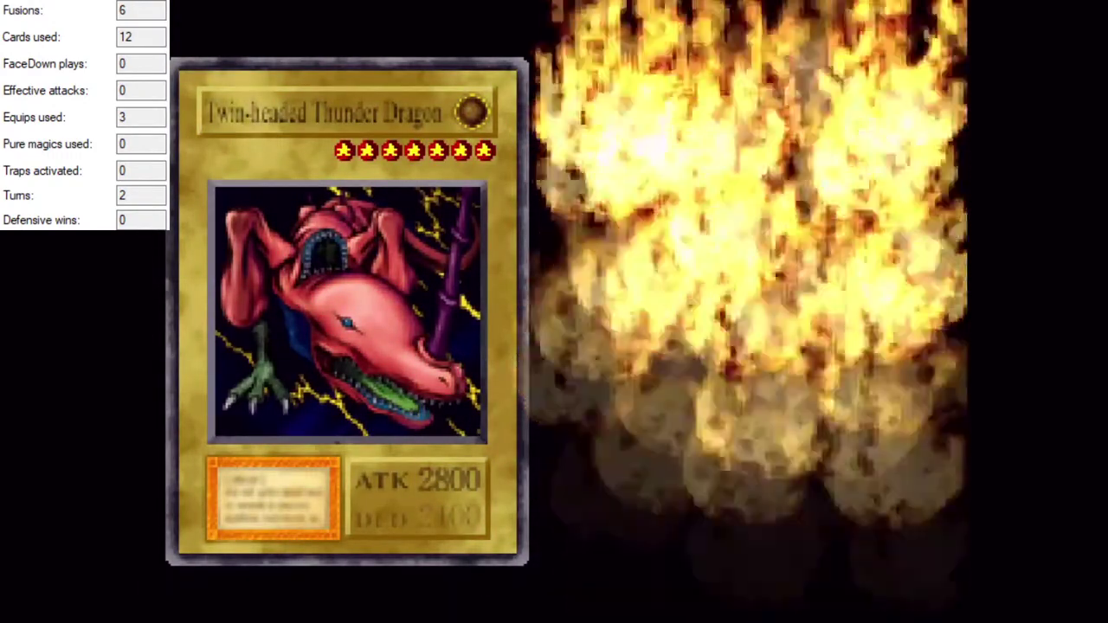
key("Return")
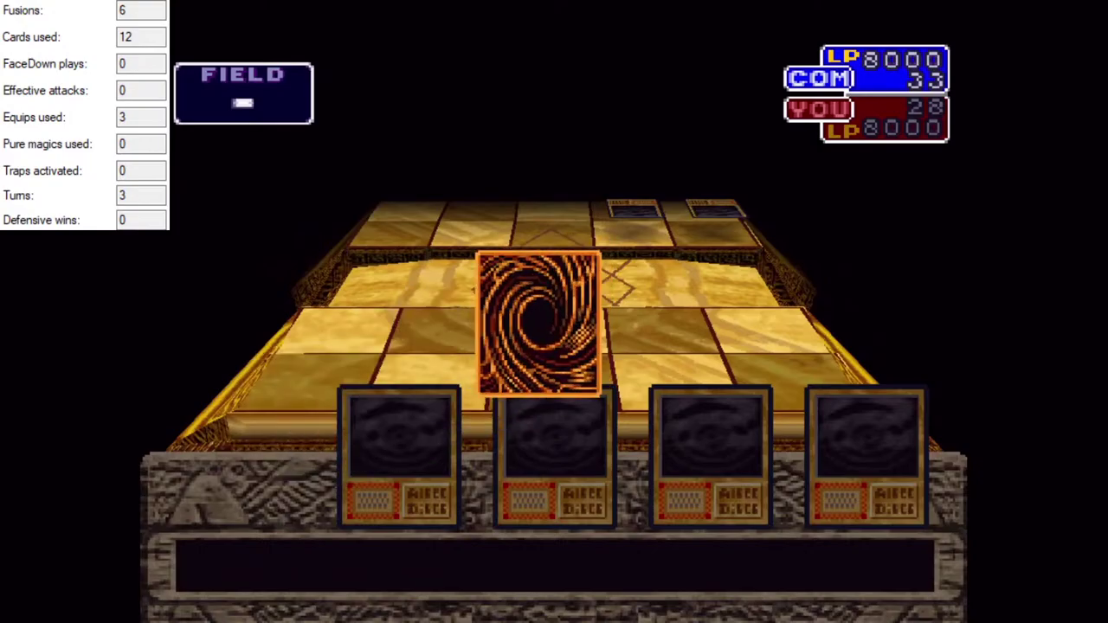
Track the face-down plays of Widespread Ruin and the magic card, setting FaceDown plays to 2, Cards used to 19 and Turns to 5.
key("Return")
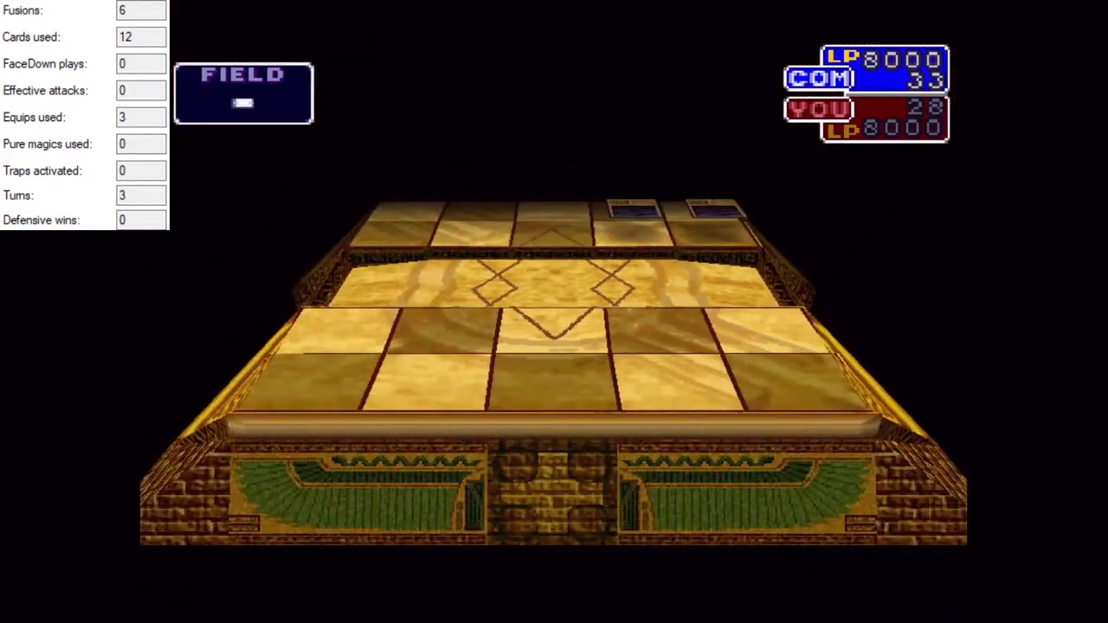
key("Return")
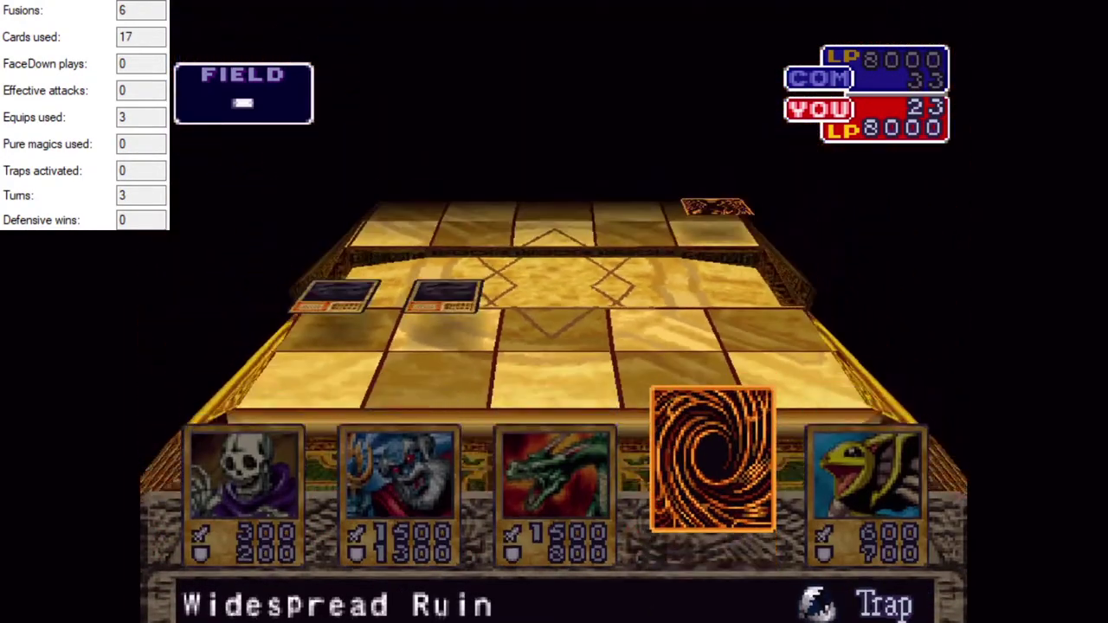
key("Return")
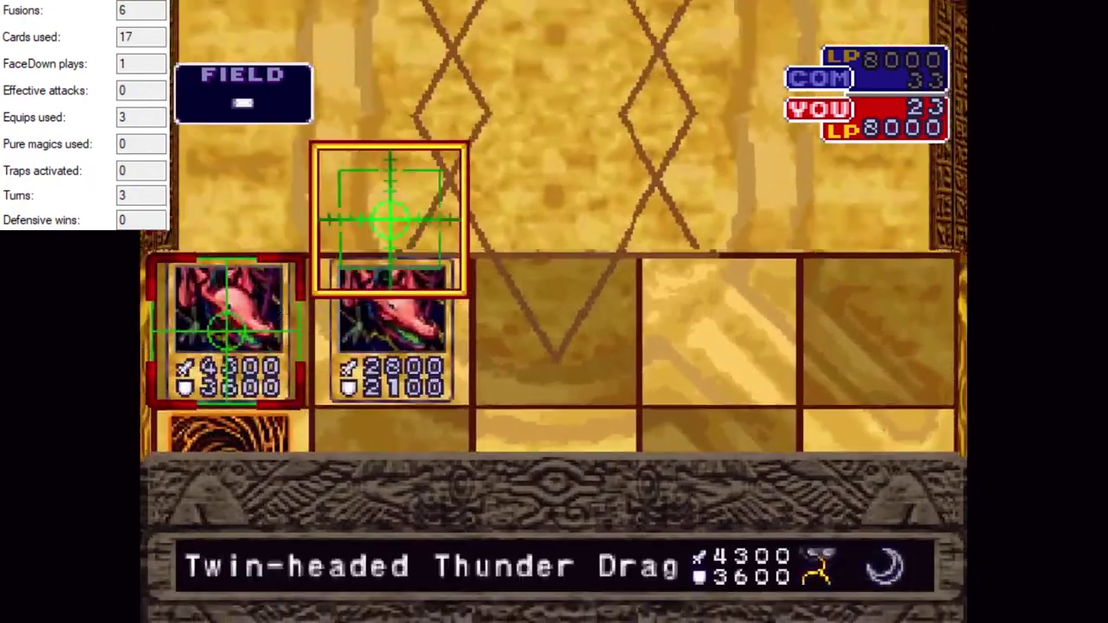
key("Return")
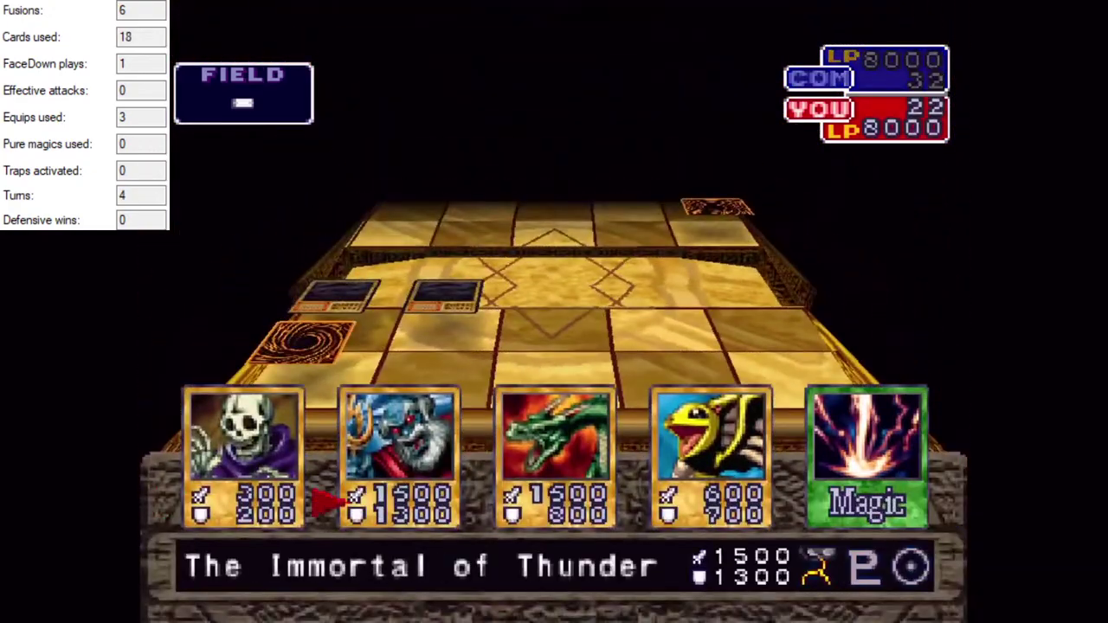
key("x")
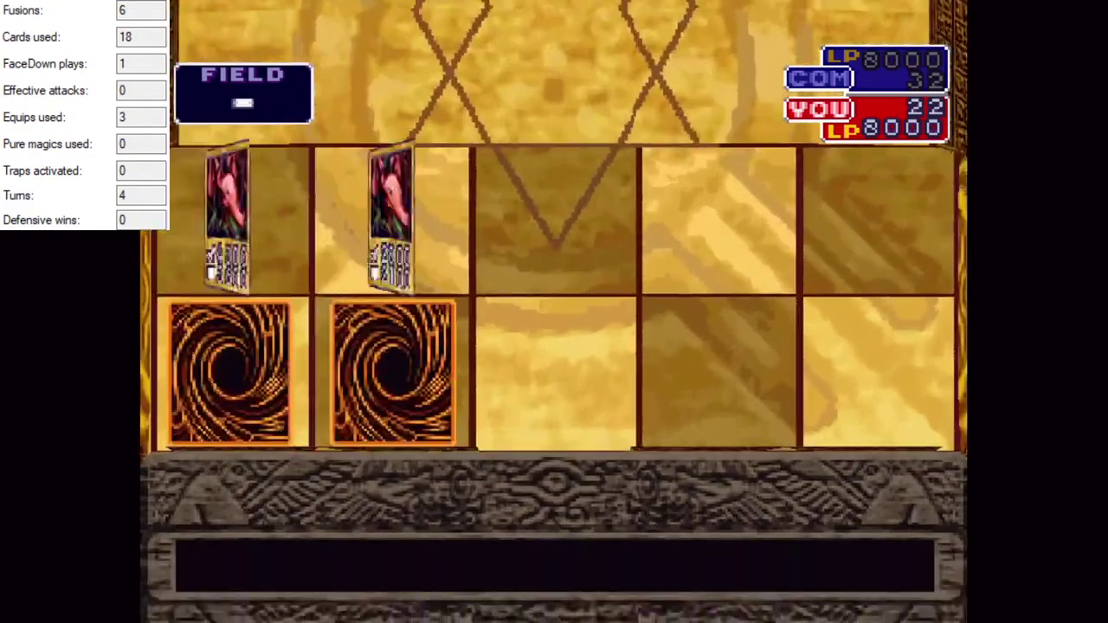
key("x")
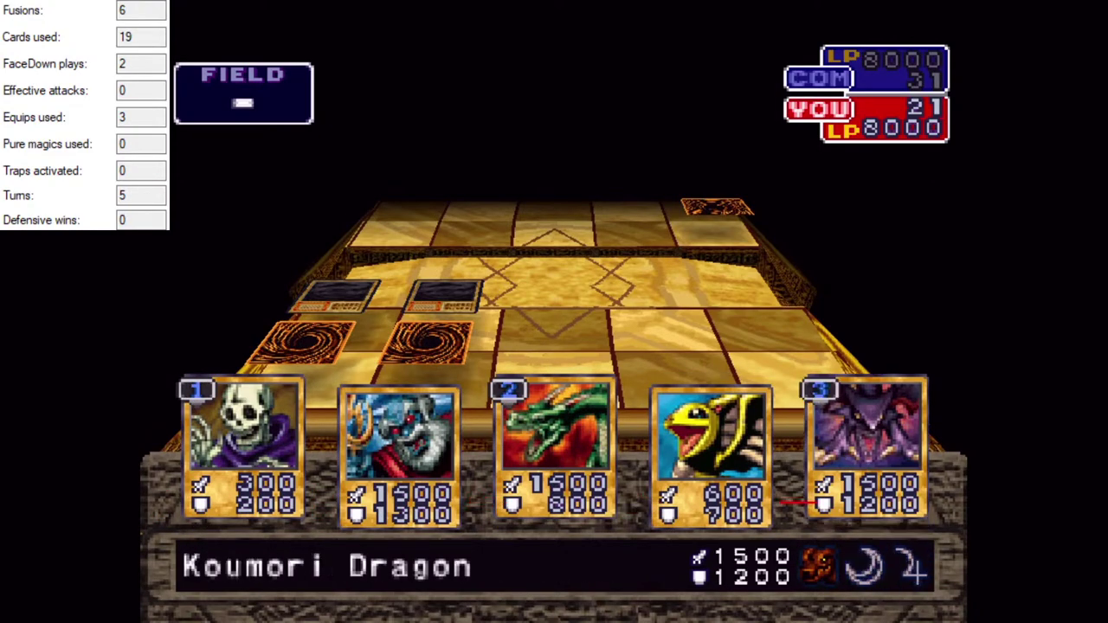
Track the next two fusion turns and the sprung trap, setting Fusions to 13, Cards used to 29, Traps activated to 1 and Turns to 7.
key("x")
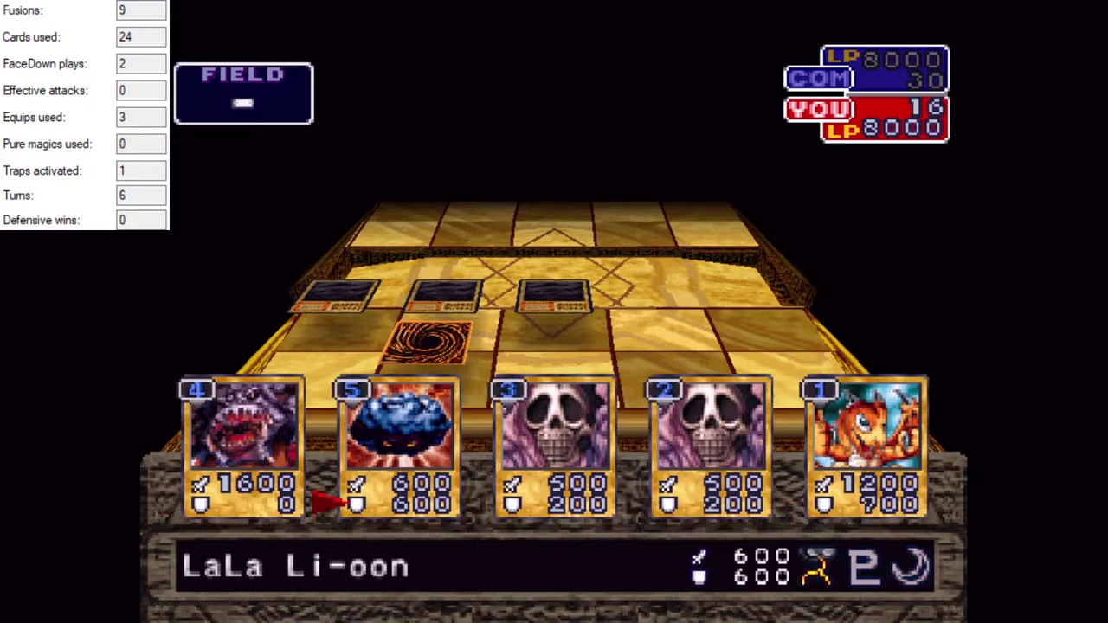
key("z")
key("z")
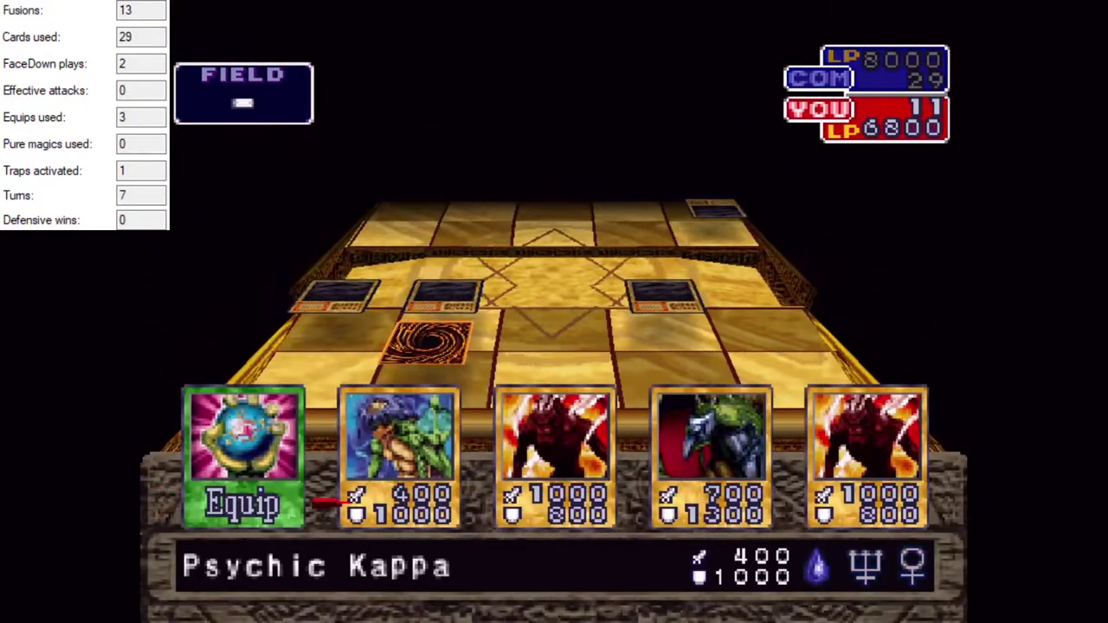
Track the five-card fusion with Dark Energy and the attack that follows, setting Fusions to 16, Equips used to 4 and Effective attacks to 1.
key("Right")
key("Right")
key("Up")
key("Left")
key("Up")
key("Left")
key("Left")
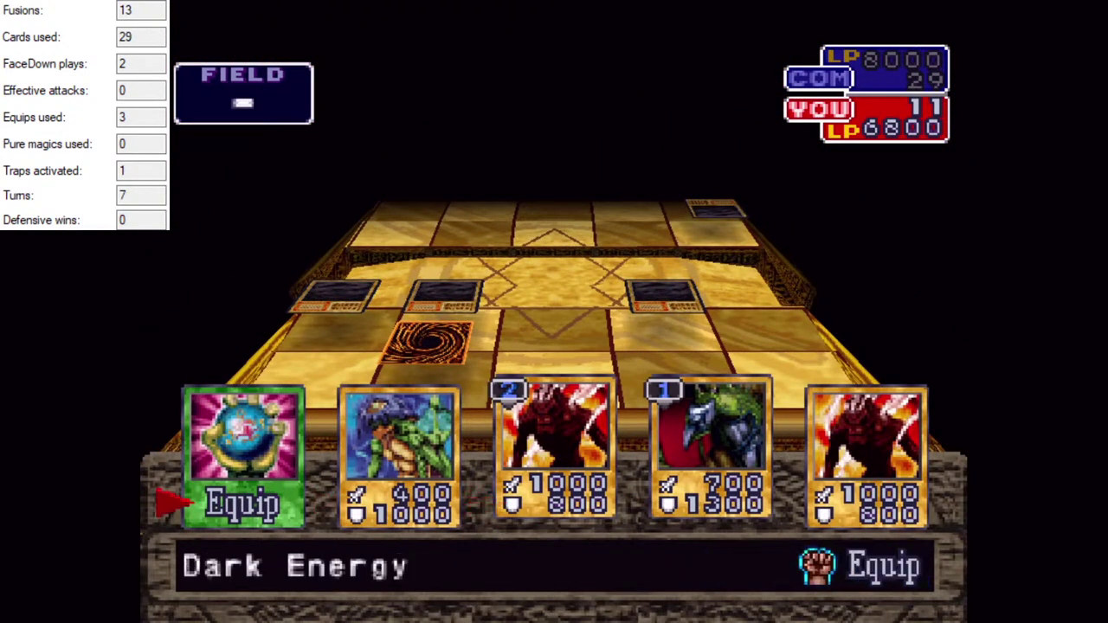
key("Up")
key("Right")
key("Up")
key("Right")
key("Right")
key("Right")
key("Up")
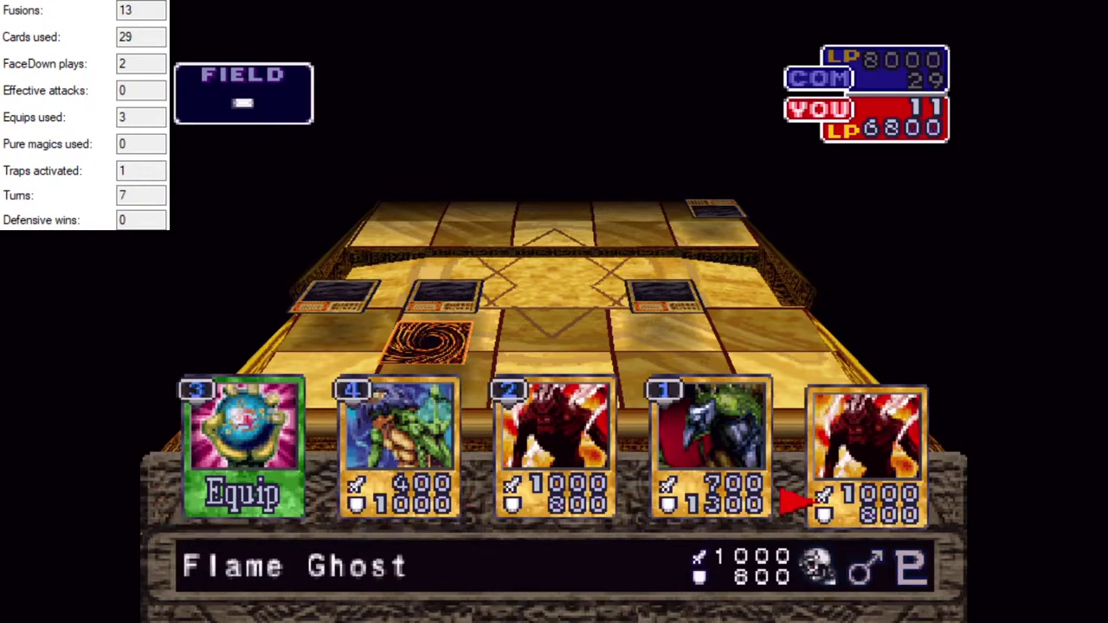
key("Return")
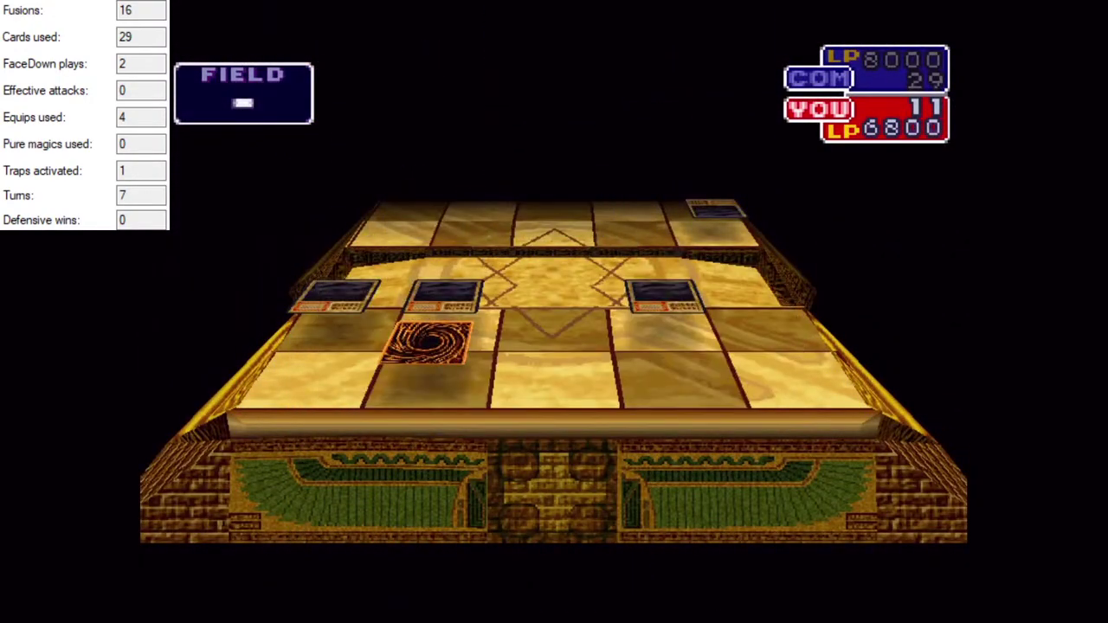
key("x")
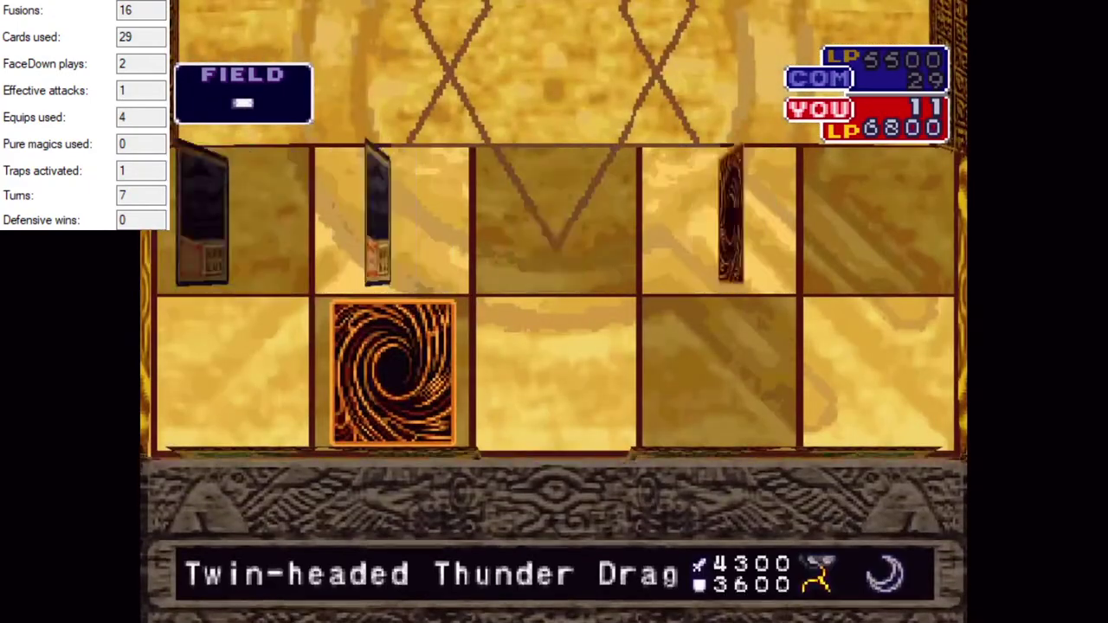
key("Return")
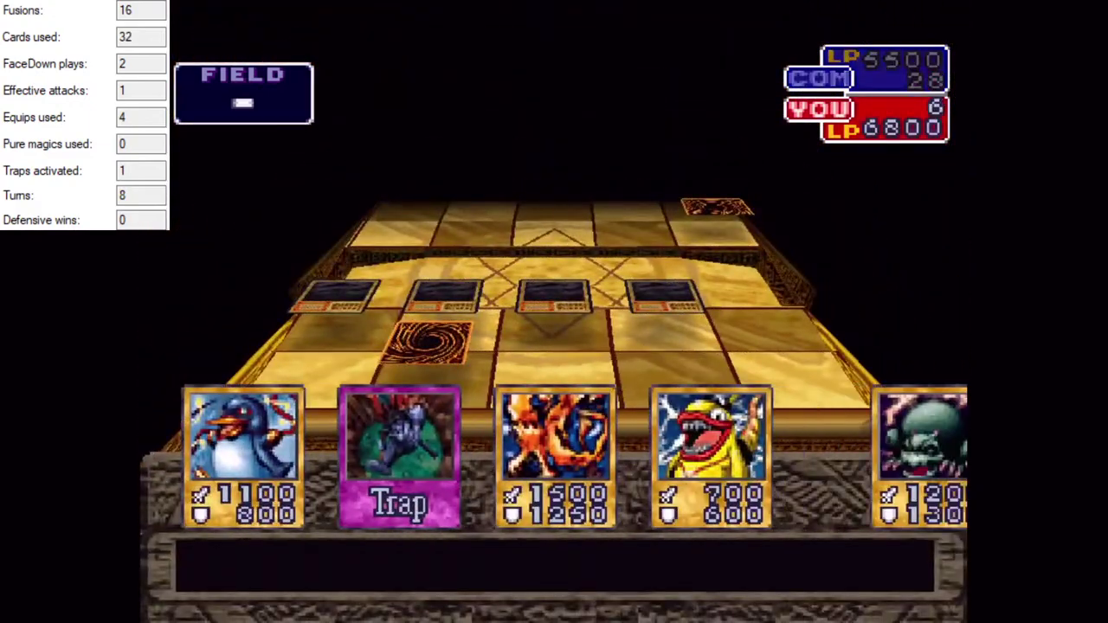
Track the five-card play starting with the trap that fuses into Twin-headed Thunder Dragon, setting Cards used to 34 and Fusions to 18.
key("Right")
key("Up")
key("Right")
key("Right")
key("Up")
key("Right")
key("Up")
key("Left")
key("Left")
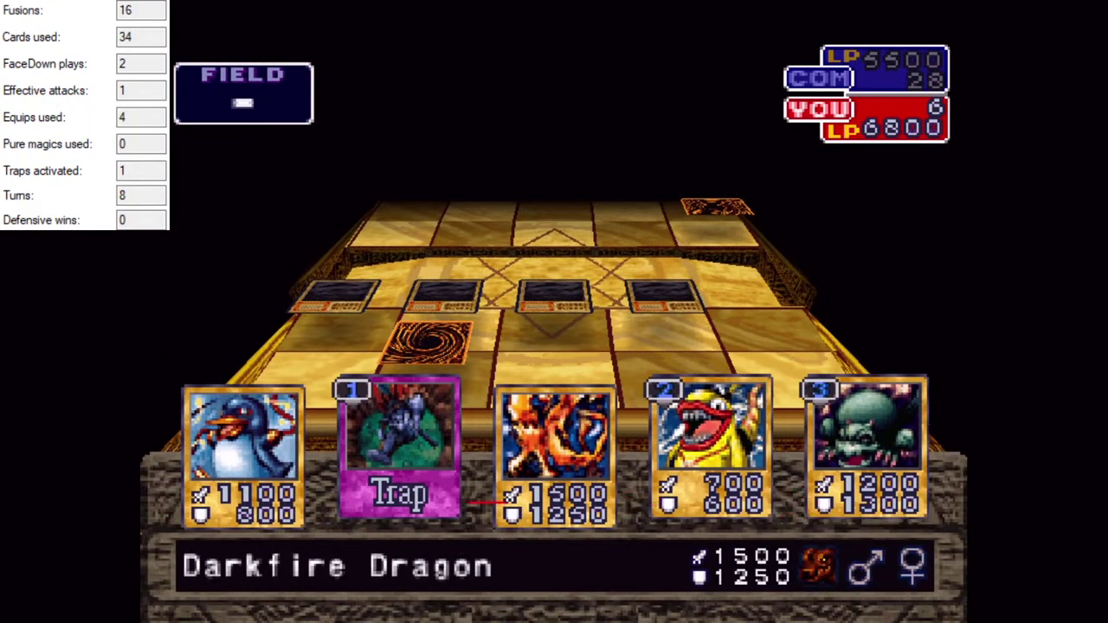
key("Up")
key("Left")
key("Left")
key("x")
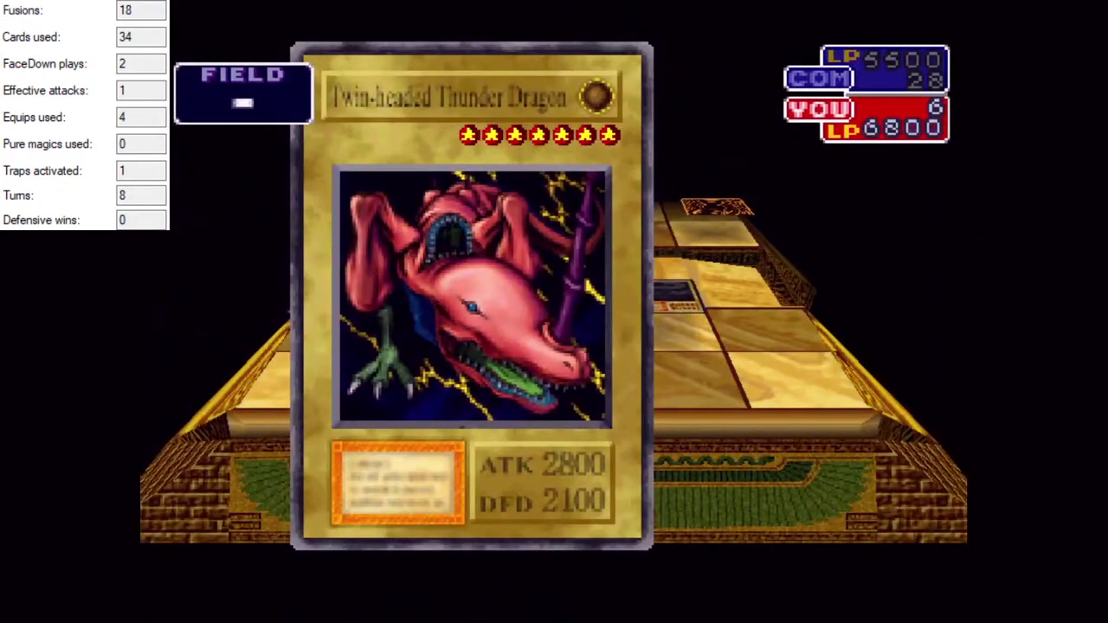
Play through the Twin-headed Thunder Dragon's attack and the end of the turn, setting Turns to 9.
key("x")
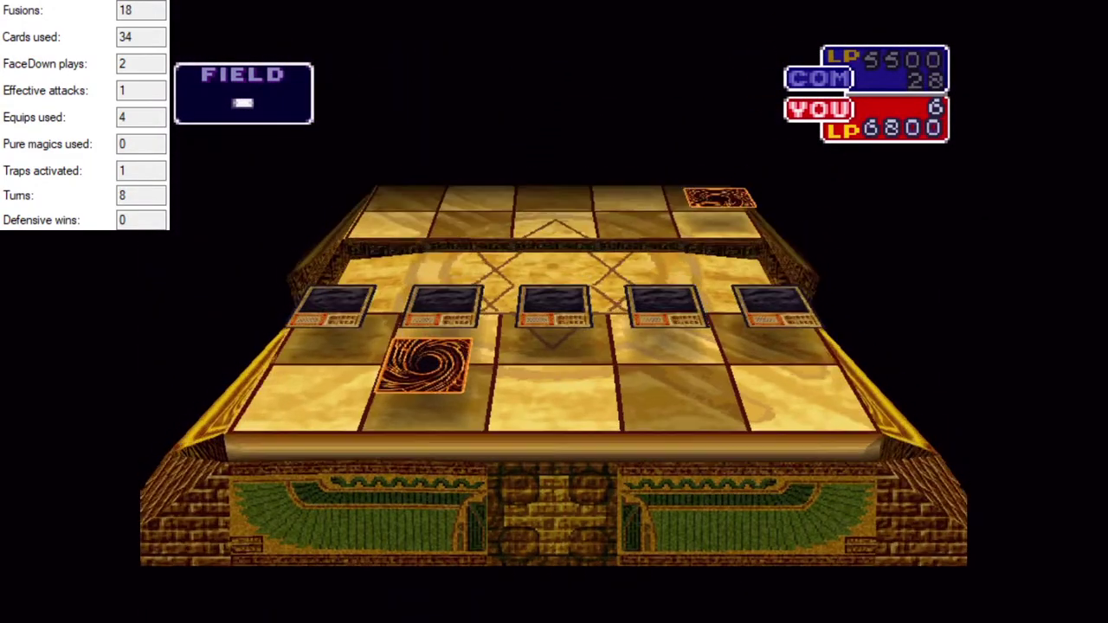
key("x")
key("x")
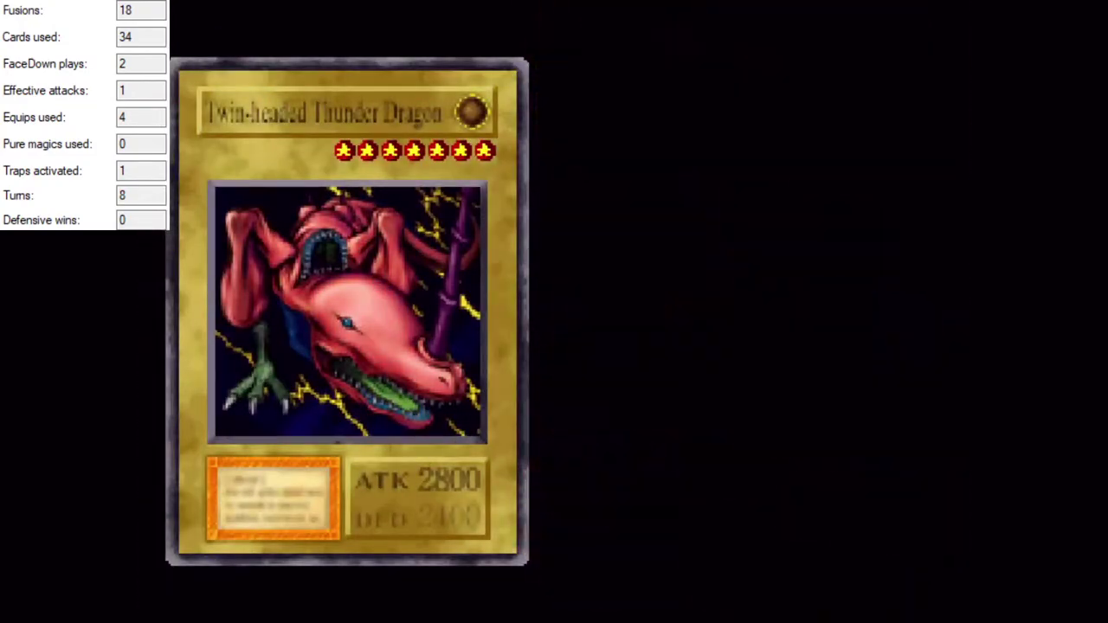
key("Return")
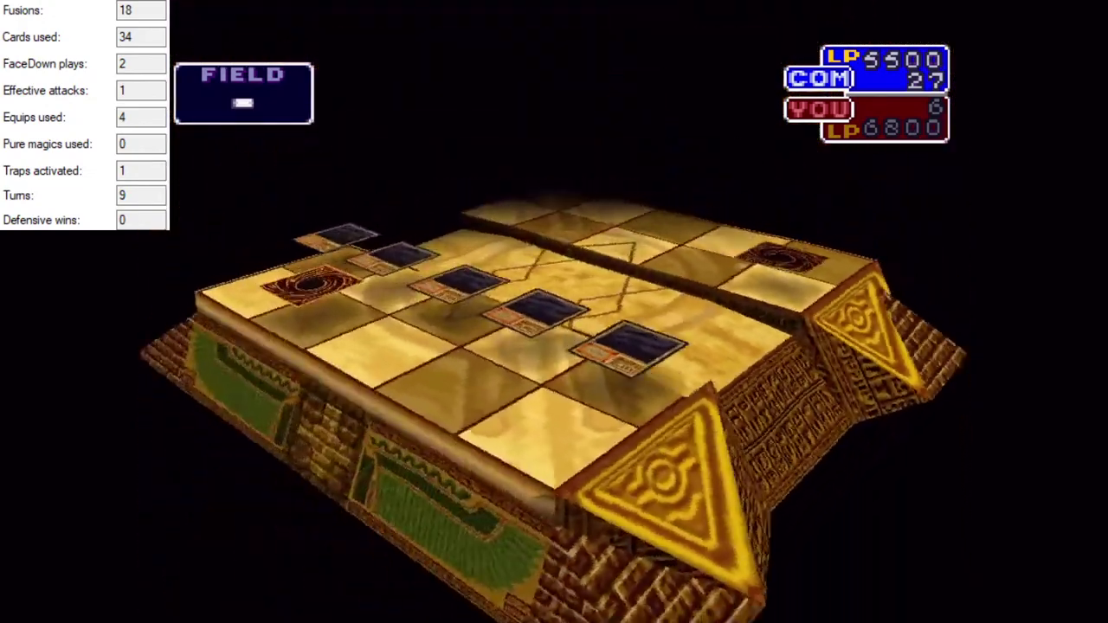
Track the Megamorph equip and the activation of the face-down magic, setting Cards used to 39, Equips used to 5 and Pure magics used to 1.
key("Right")
key("Right")
key("x")
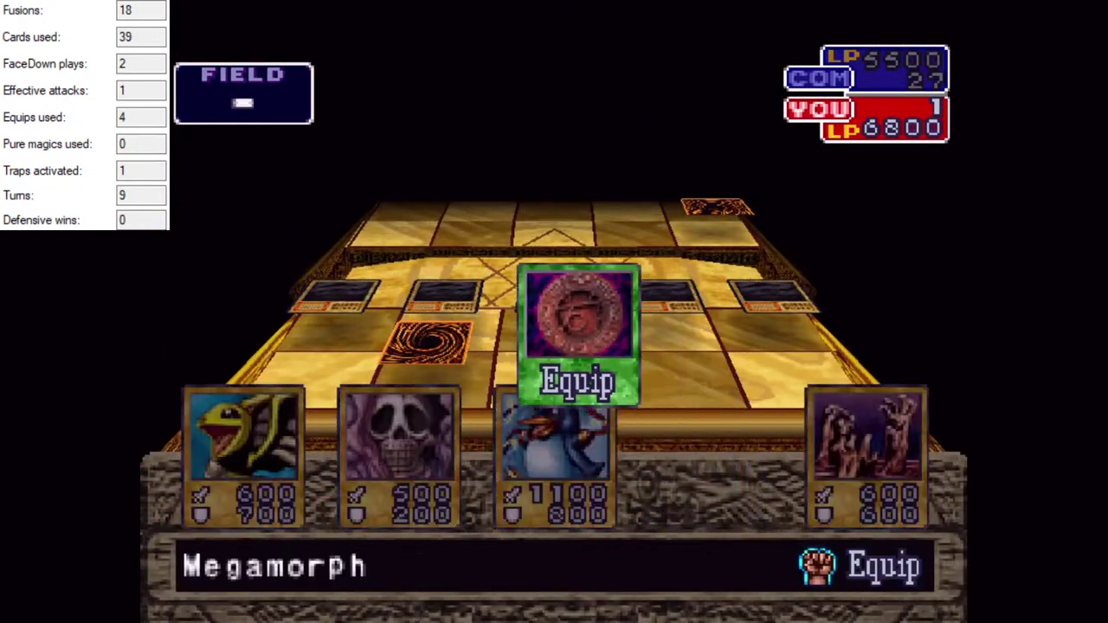
key("x")
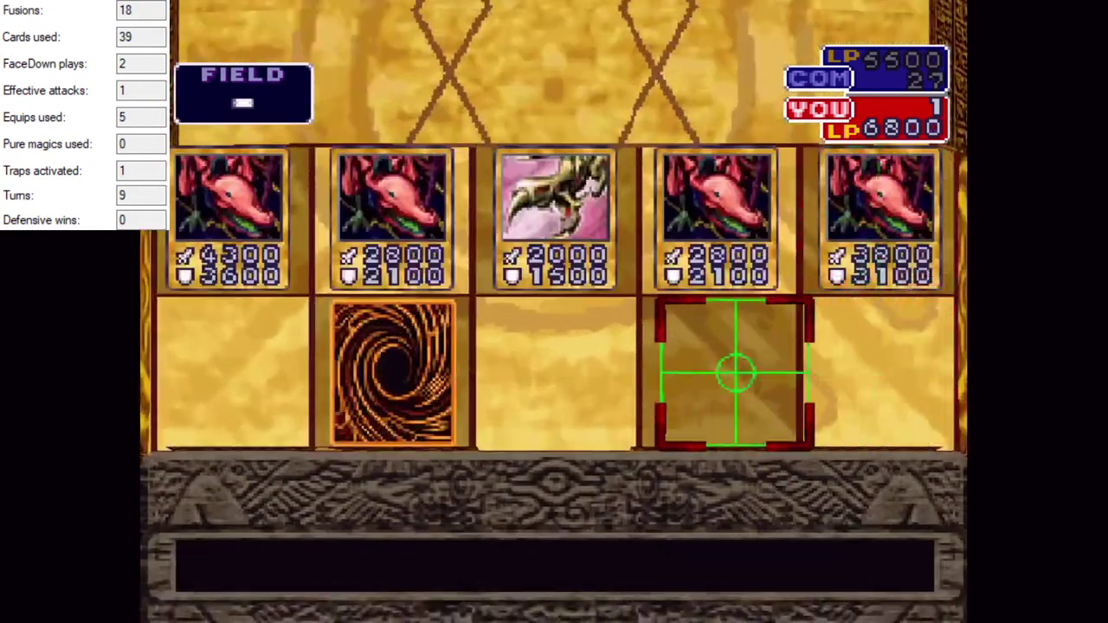
key("Left")
key("Left")
key("x")
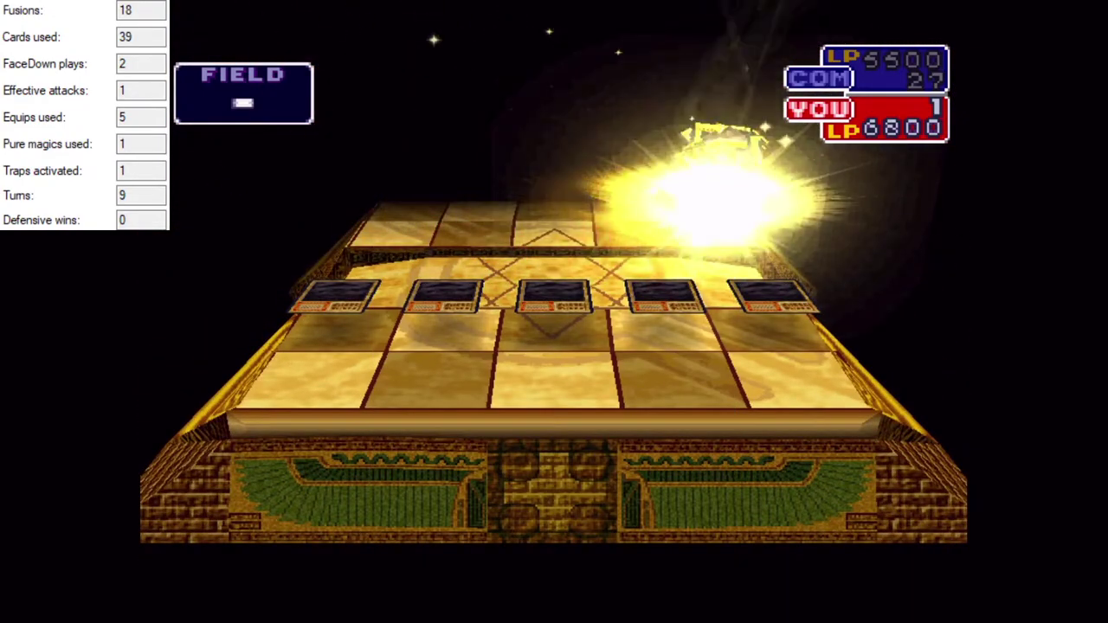
Play through the Twin-headed Thunder Dragons' final attacks up to the duel results.
key("x")
key("x")
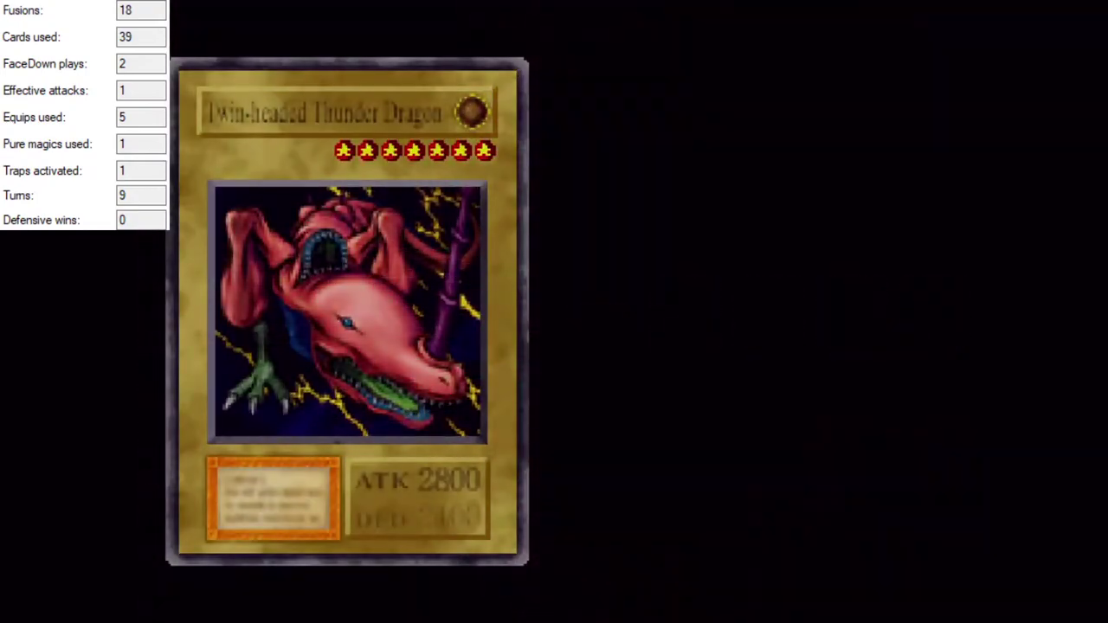
key("x")
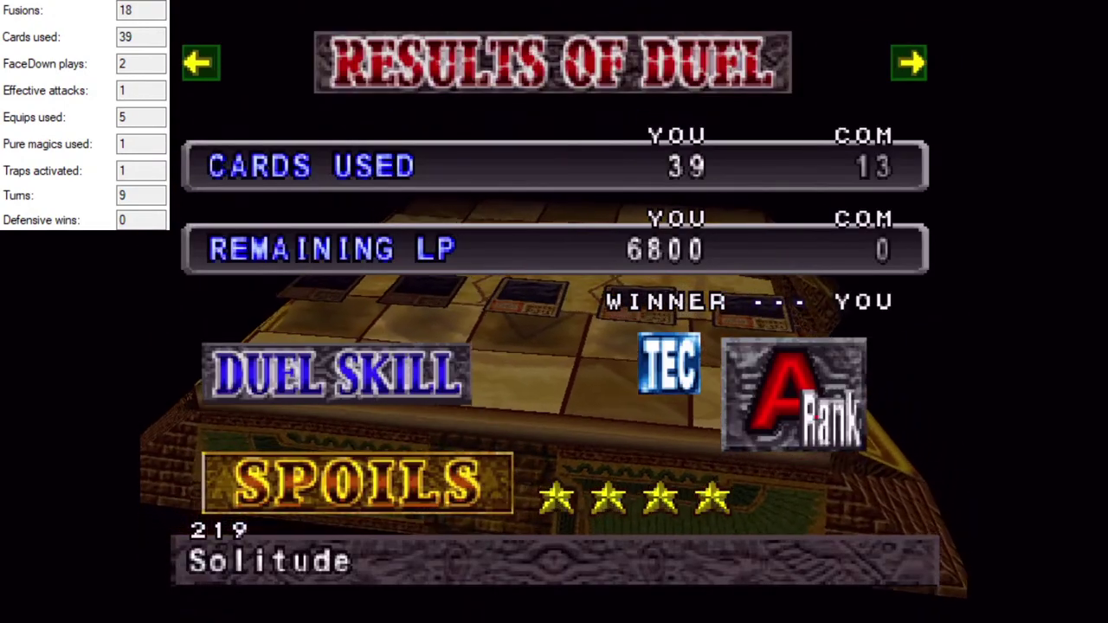
Check the duel results pages for statistics and special arts against the counter overlay, and close the finished 3 - Equips.mp4 replay.
key("Right")
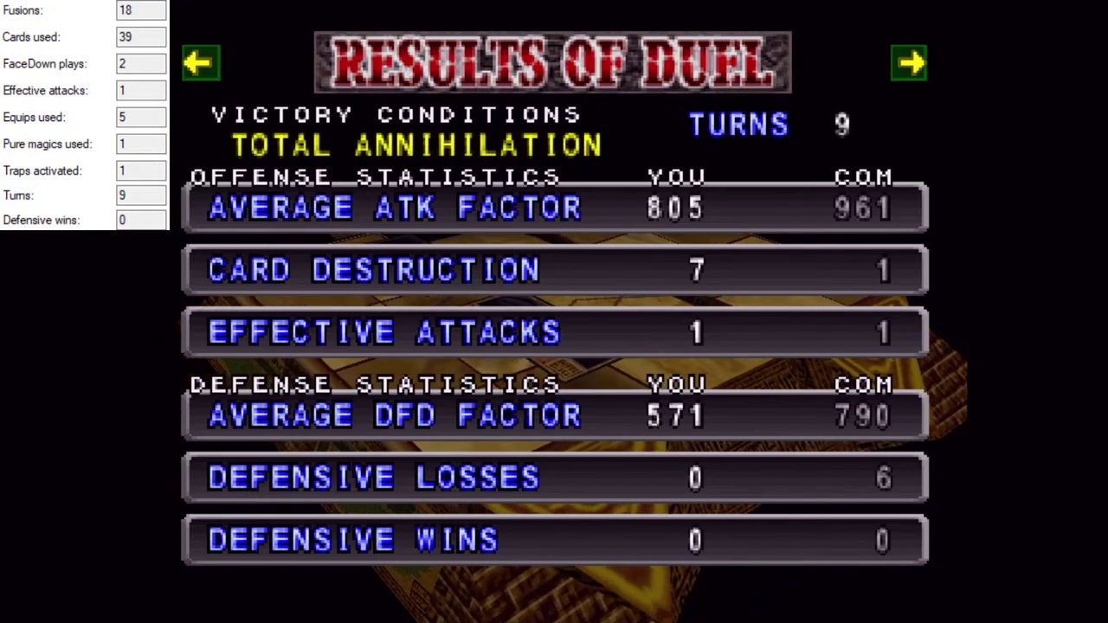
key("Right")
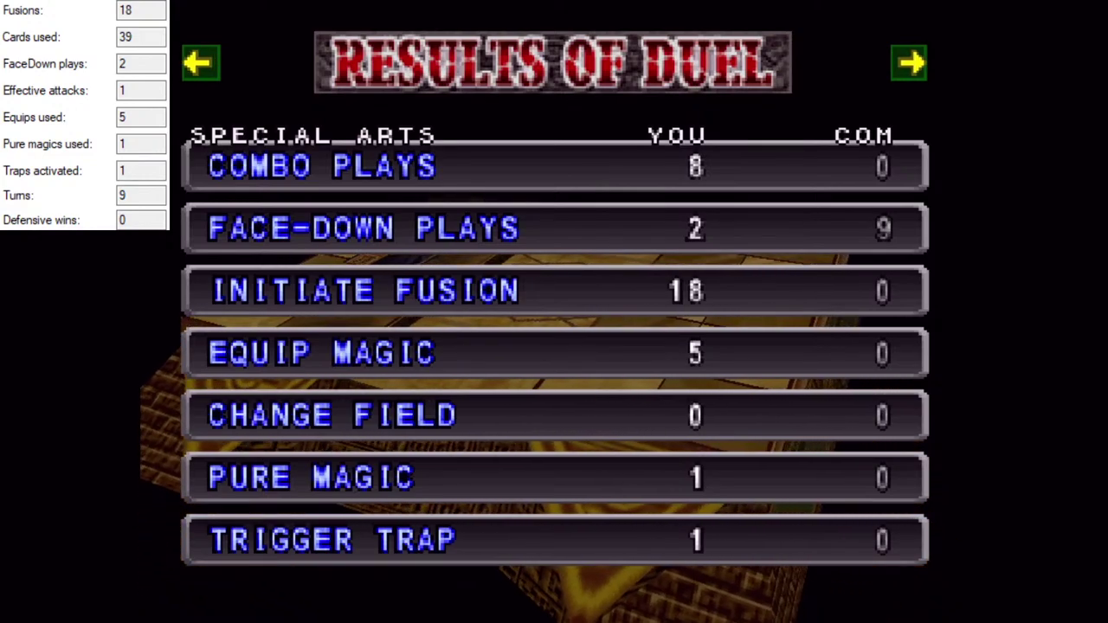
key("Return")
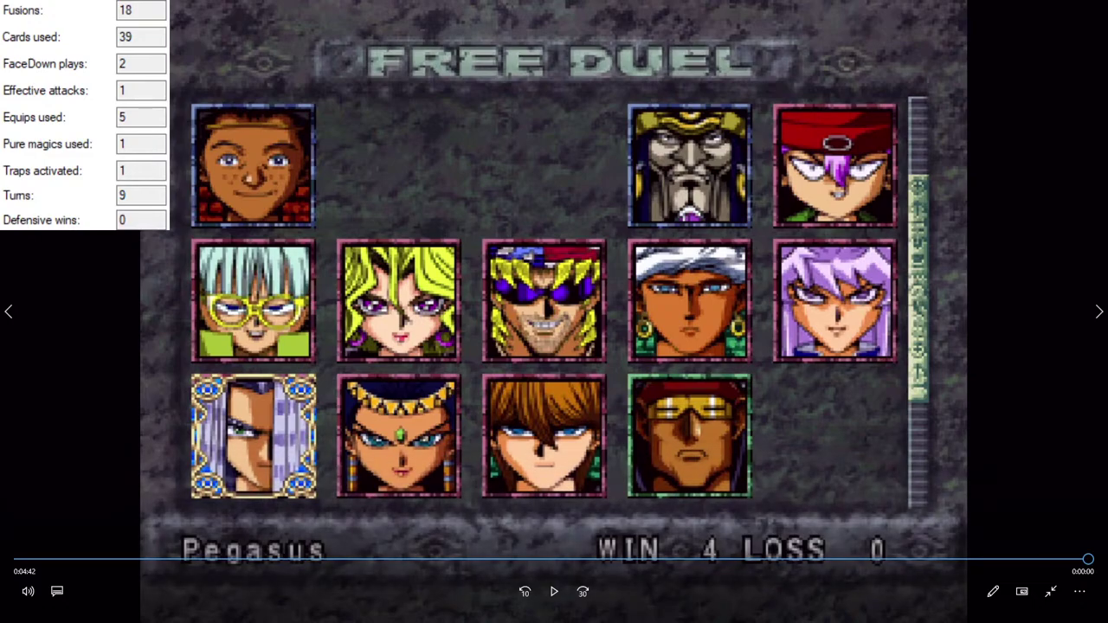
key("alt+F4")
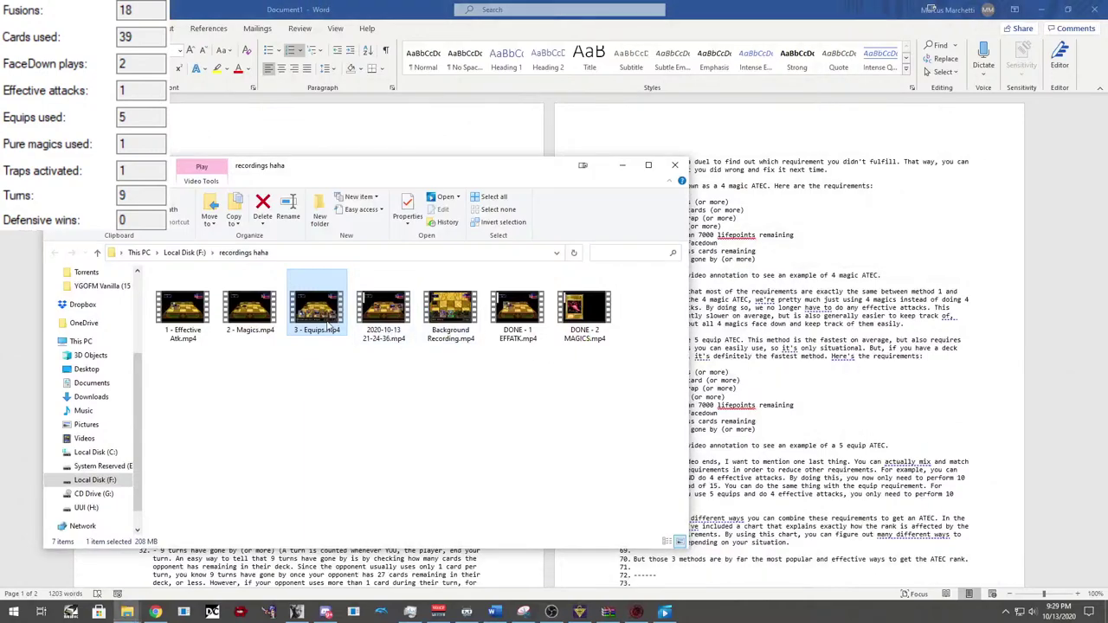
left_click(383, 320)
right_click(407, 333)
left_click(488, 284)
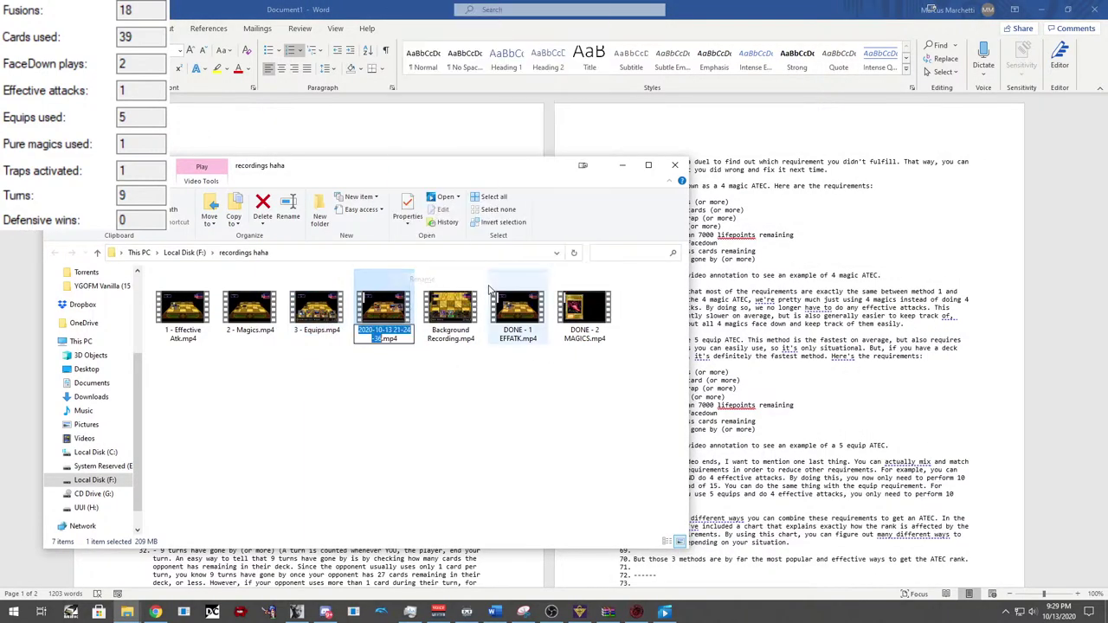
type("DO")
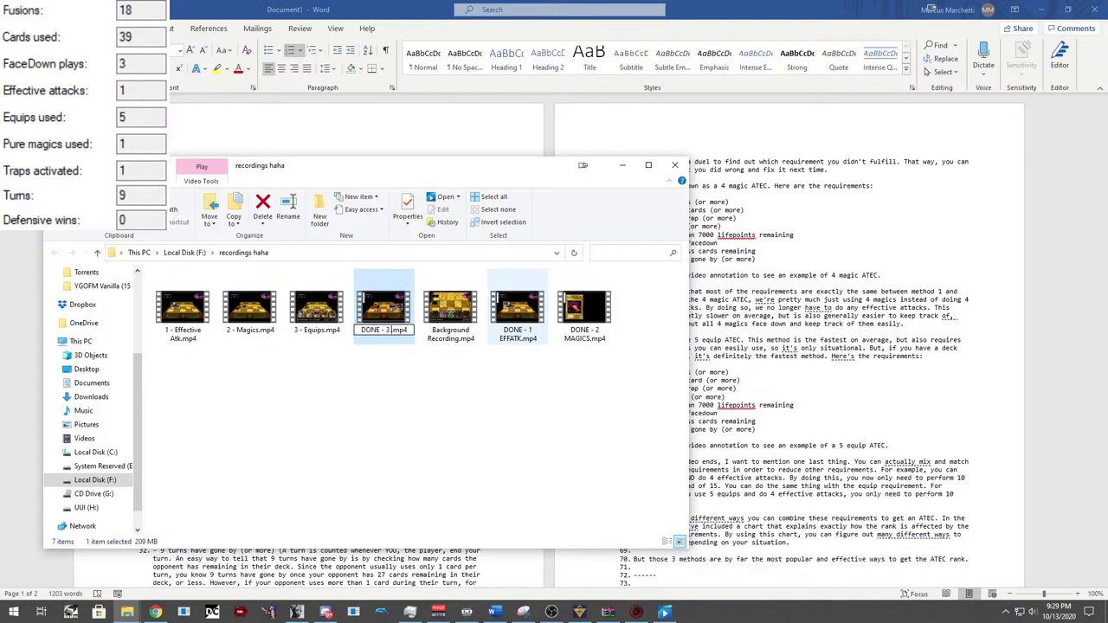
type("NE - 3 EQUI")
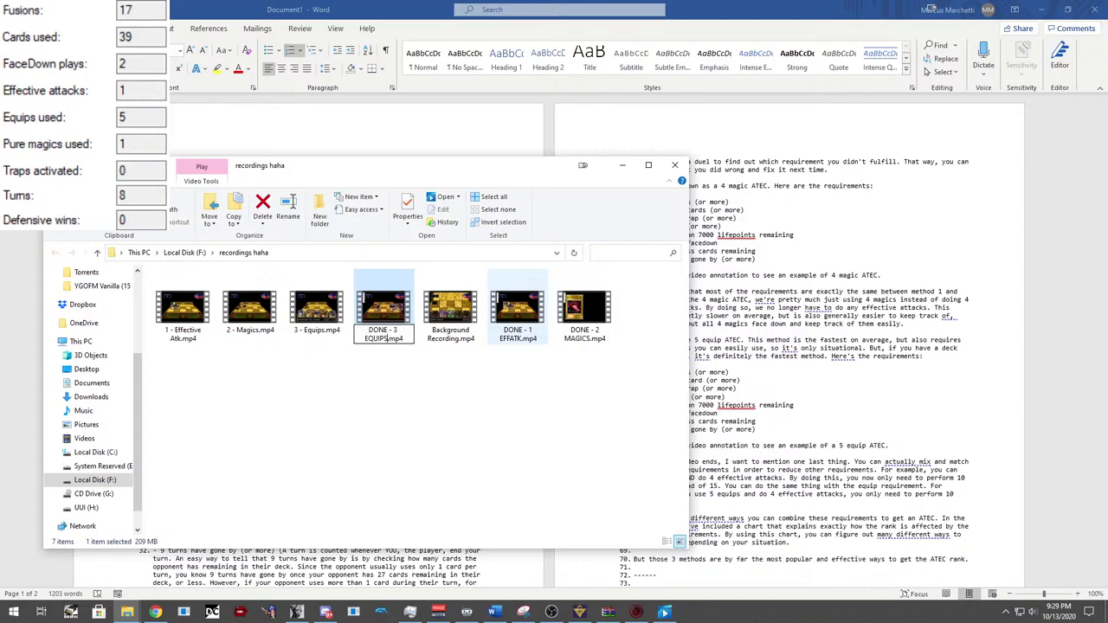
type("PS")
key("Return")
left_click(462, 326, "shift")
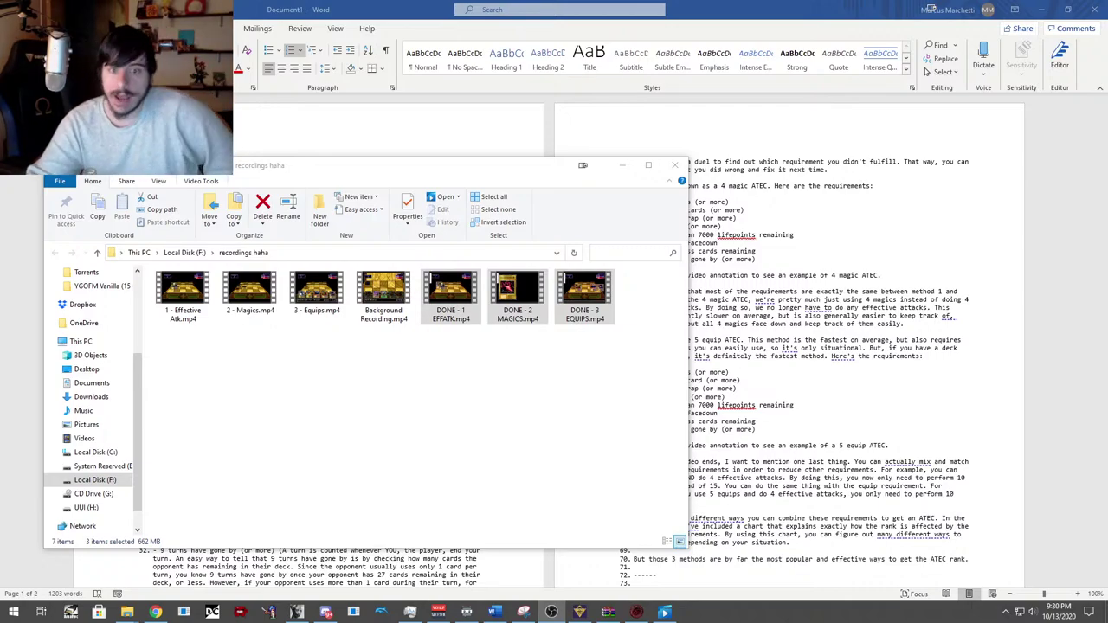
Leave the recordings folder and launch the VEGAS video editor.
left_click(860, 13)
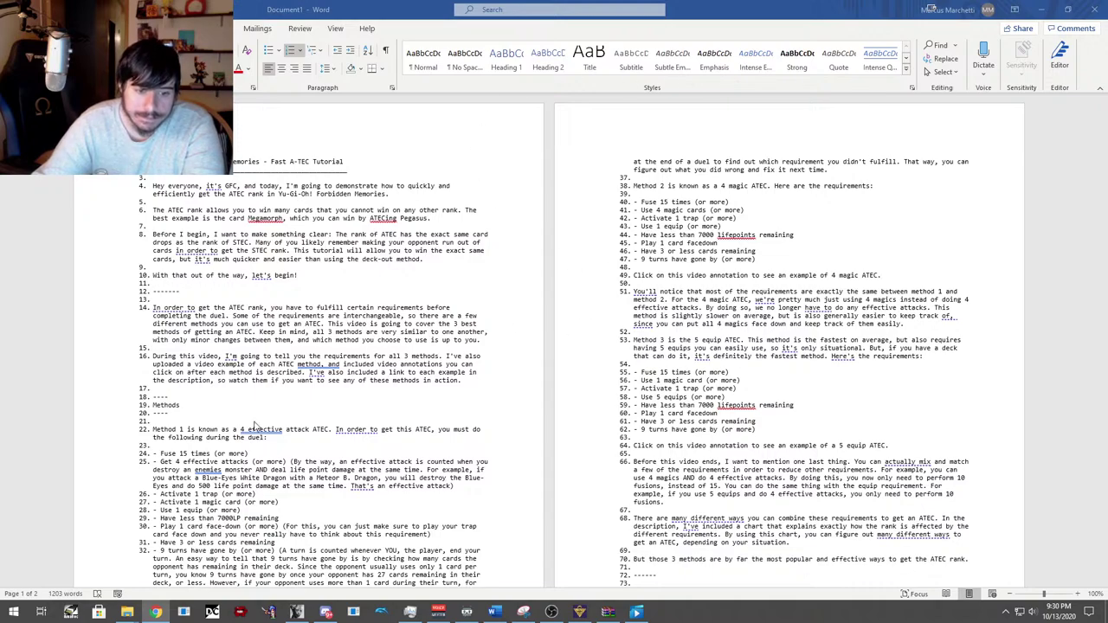
left_click(13, 612)
type("veg")
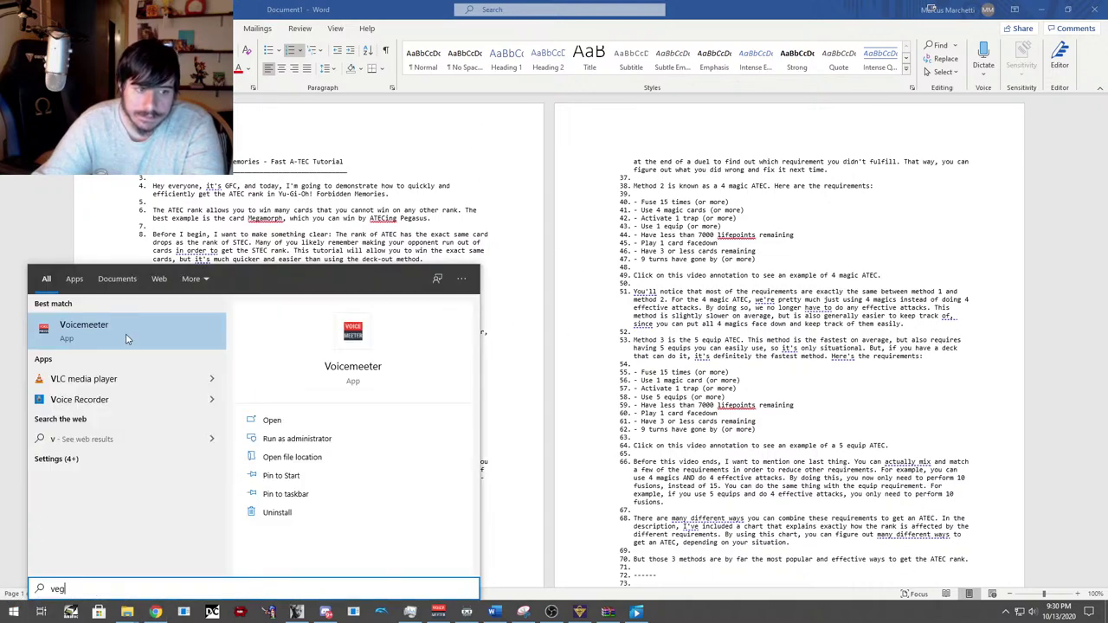
key("Return")
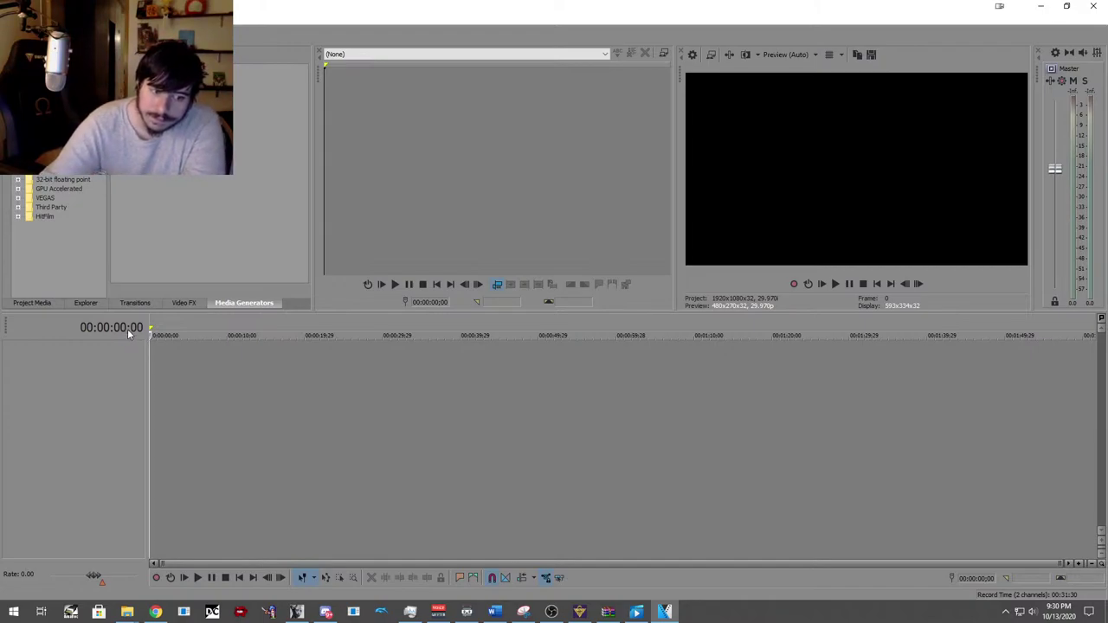
Record a short microphone test, accepting the Documents folder for recorded files and turning off the folder prompt for new projects.
left_click(157, 578)
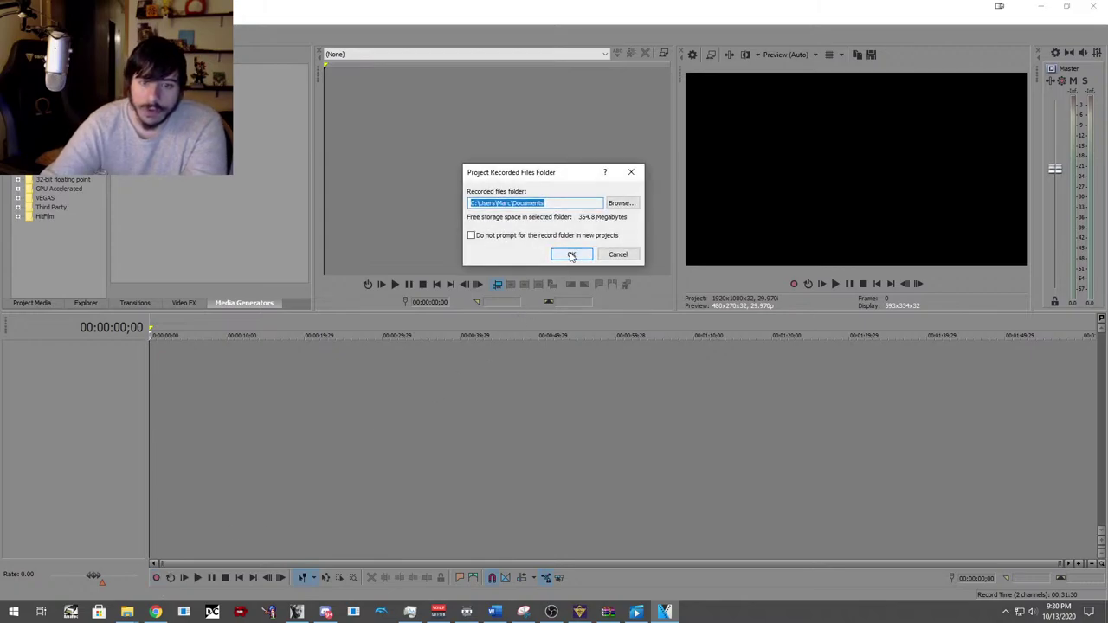
left_click(573, 236)
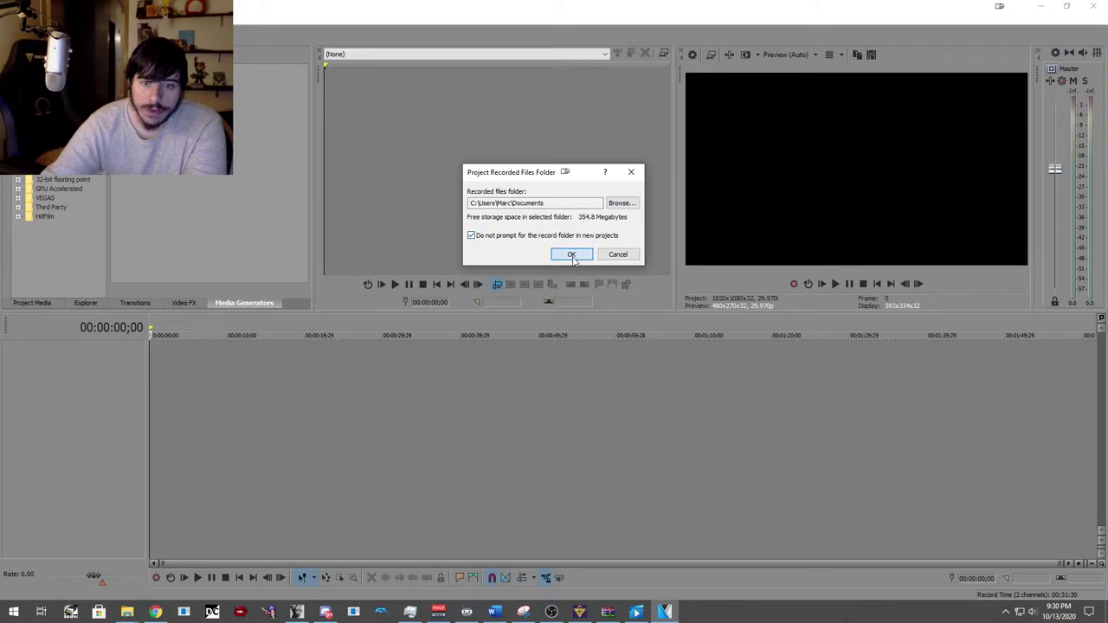
left_click(571, 255)
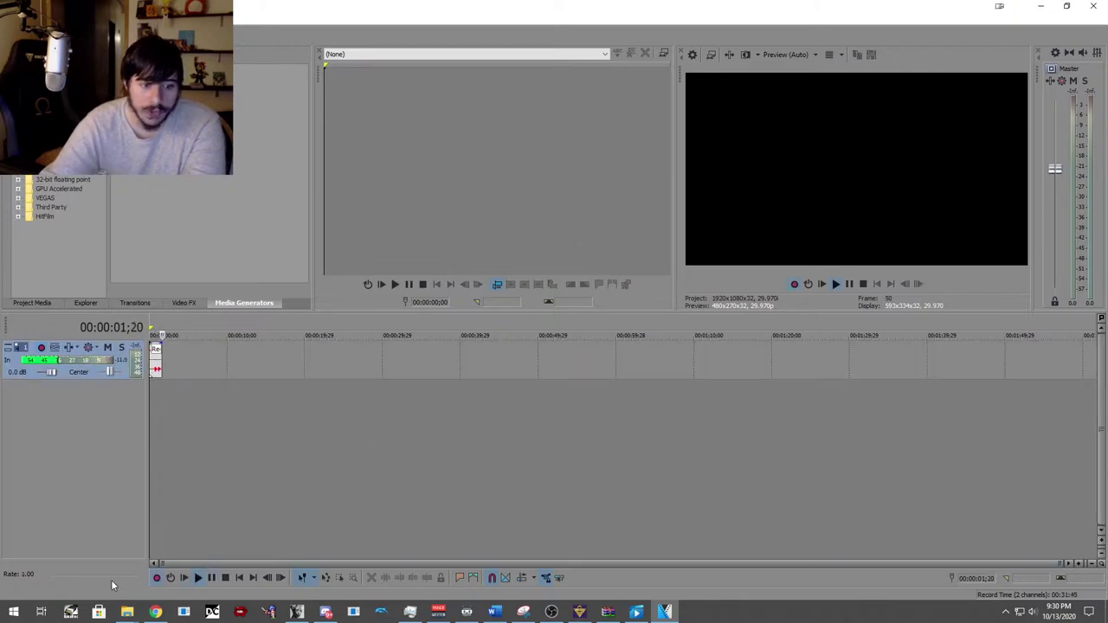
left_click(157, 578)
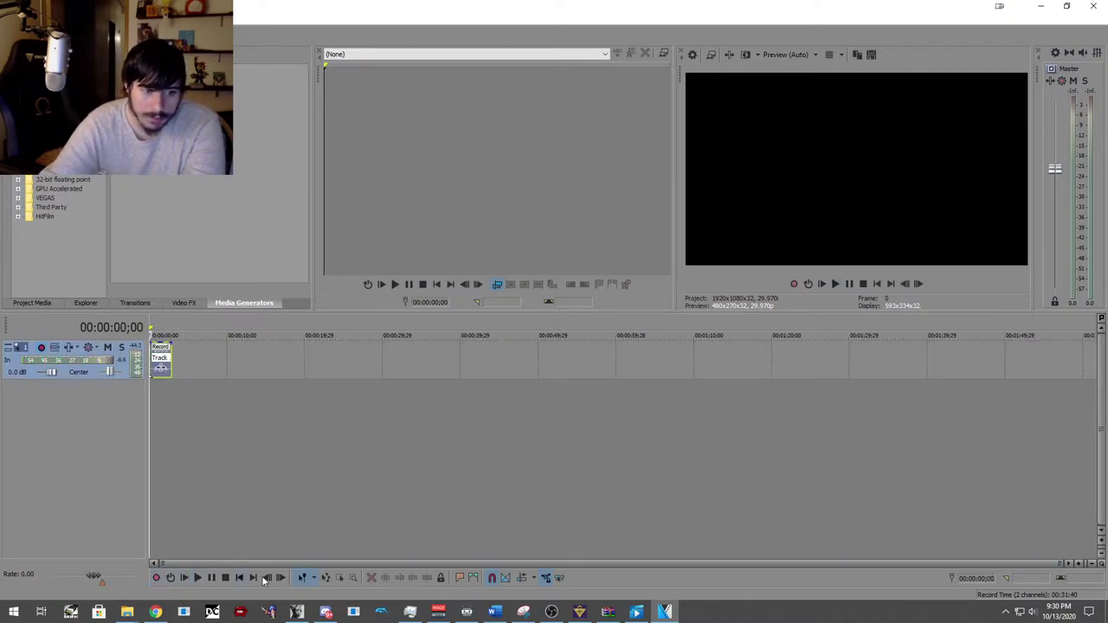
Play back the microphone test clip and delete it from the audio track.
left_click(196, 578)
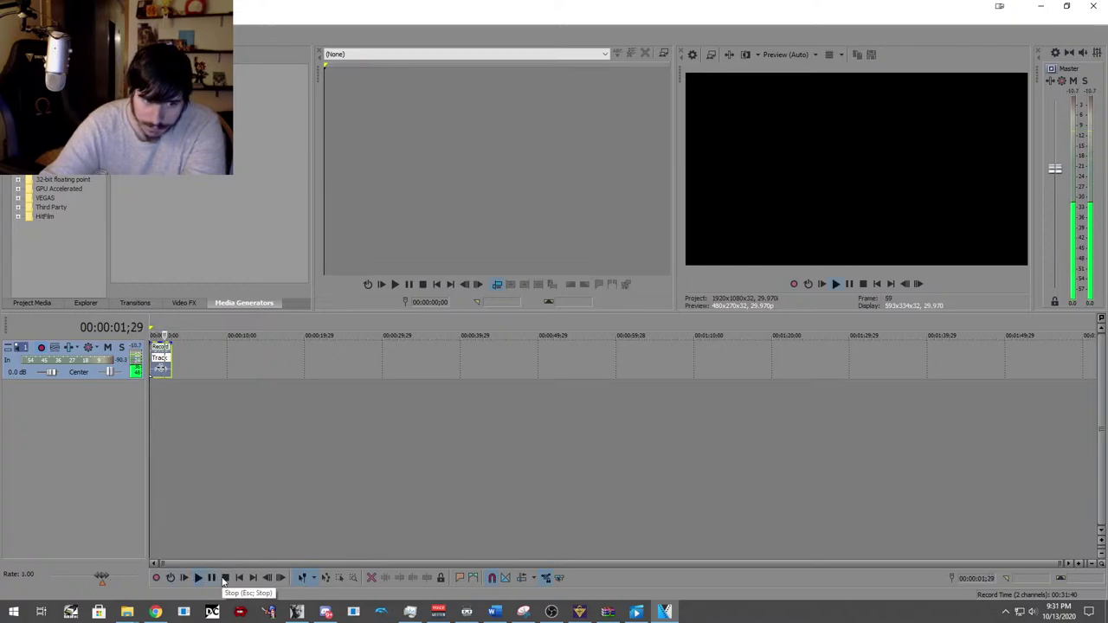
left_click(224, 578)
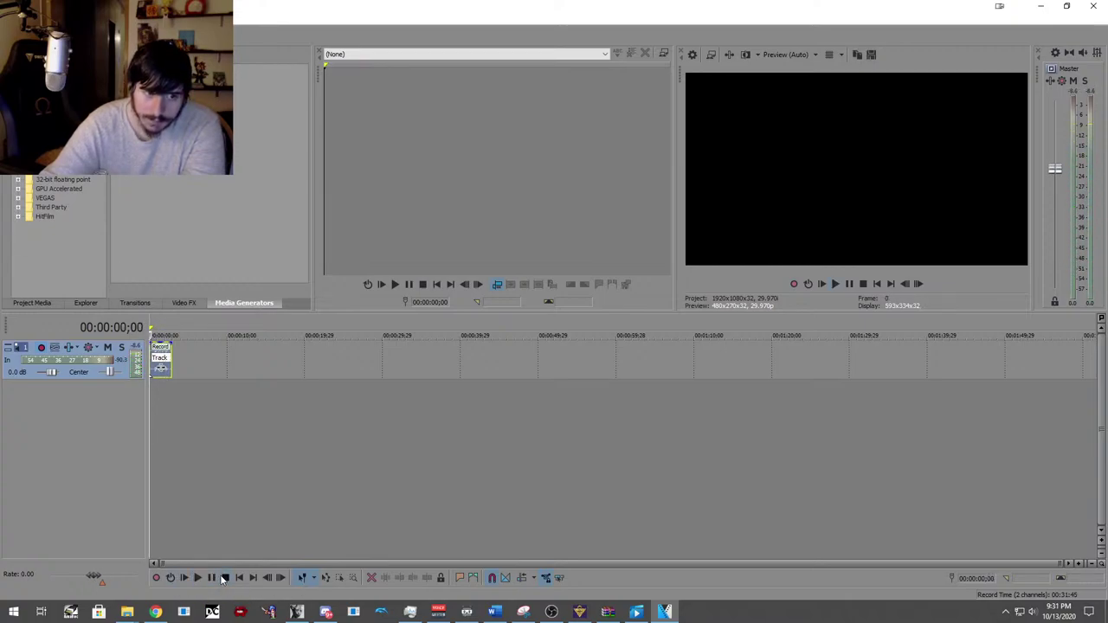
right_click(156, 363)
left_click(209, 441)
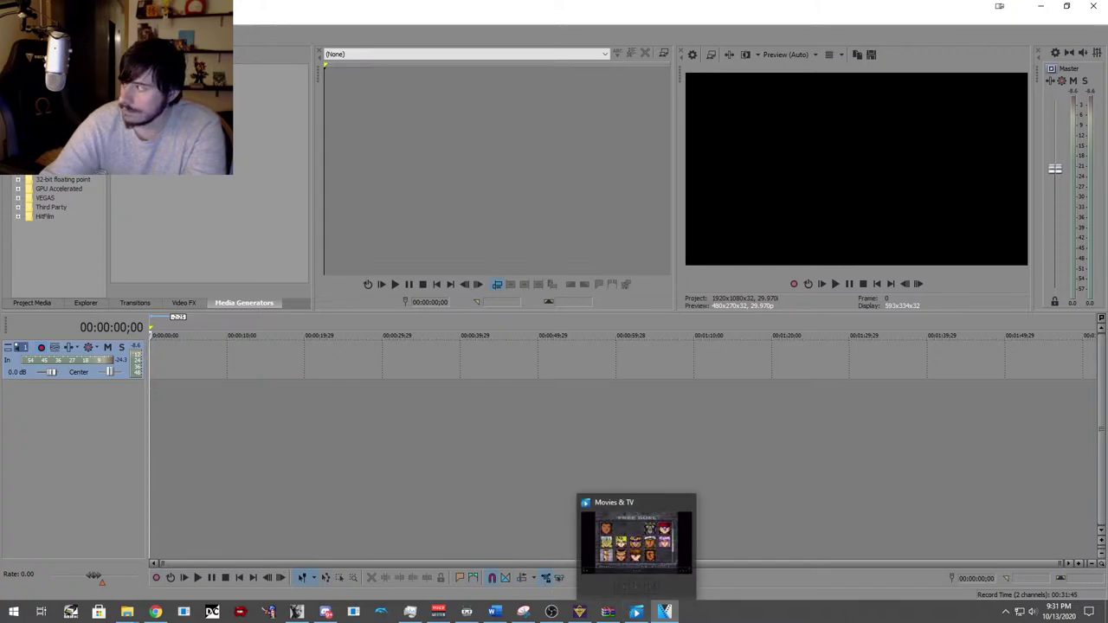
left_click(155, 612)
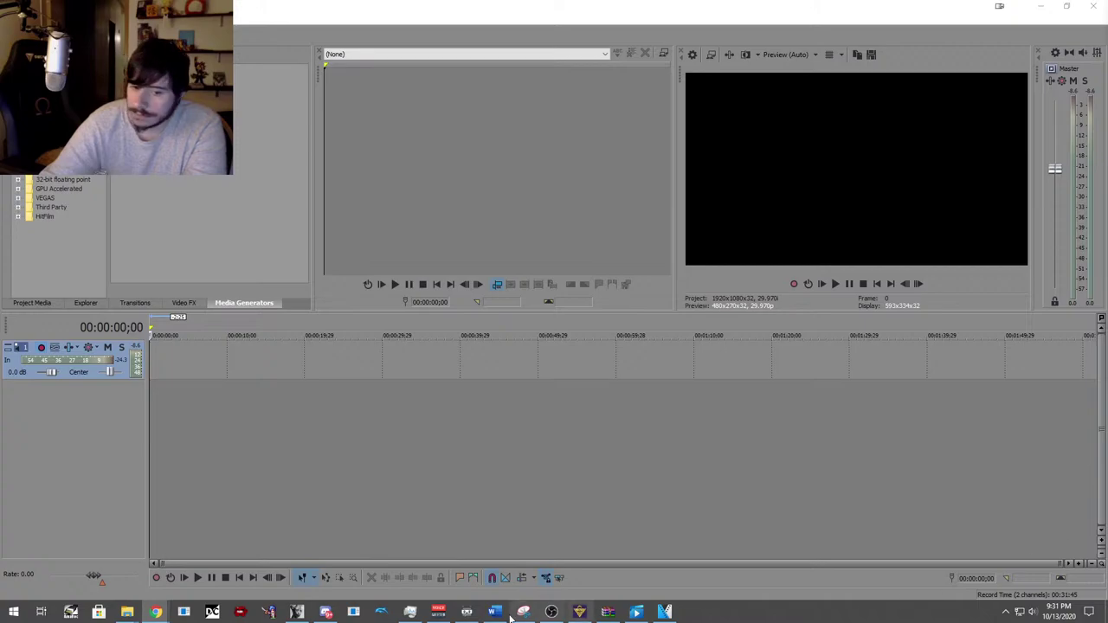
left_click(1004, 614)
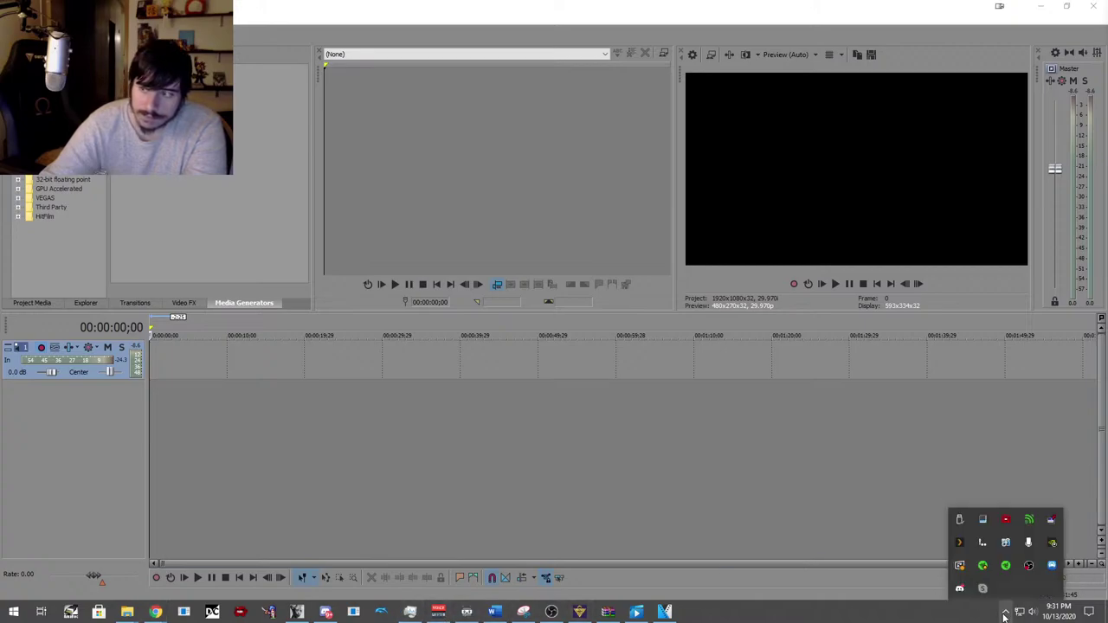
left_click(973, 544)
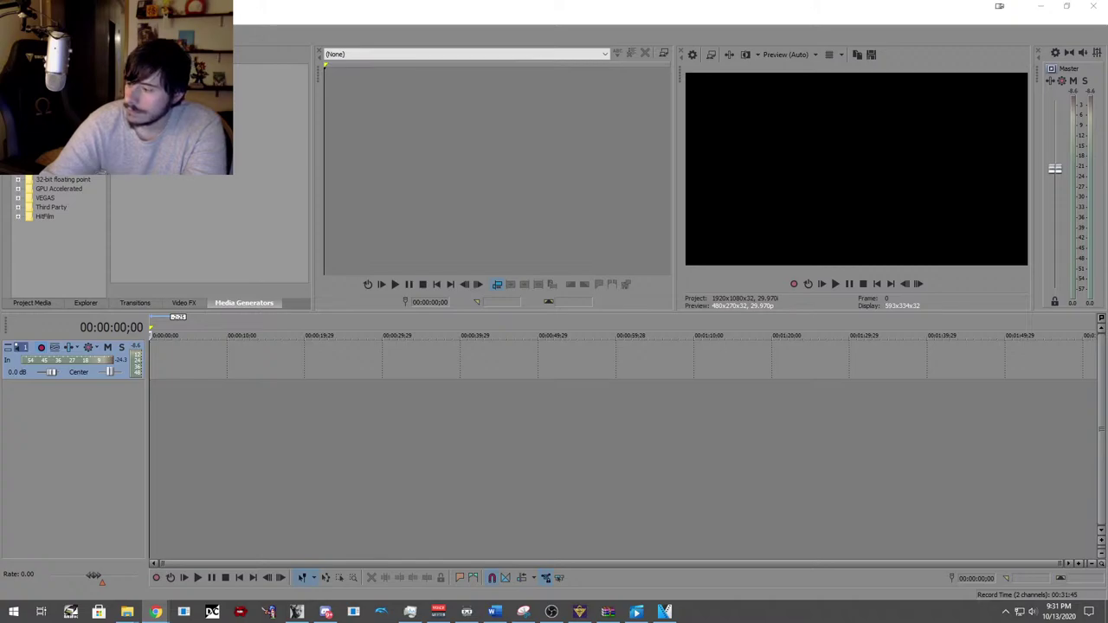
key("alt+Tab")
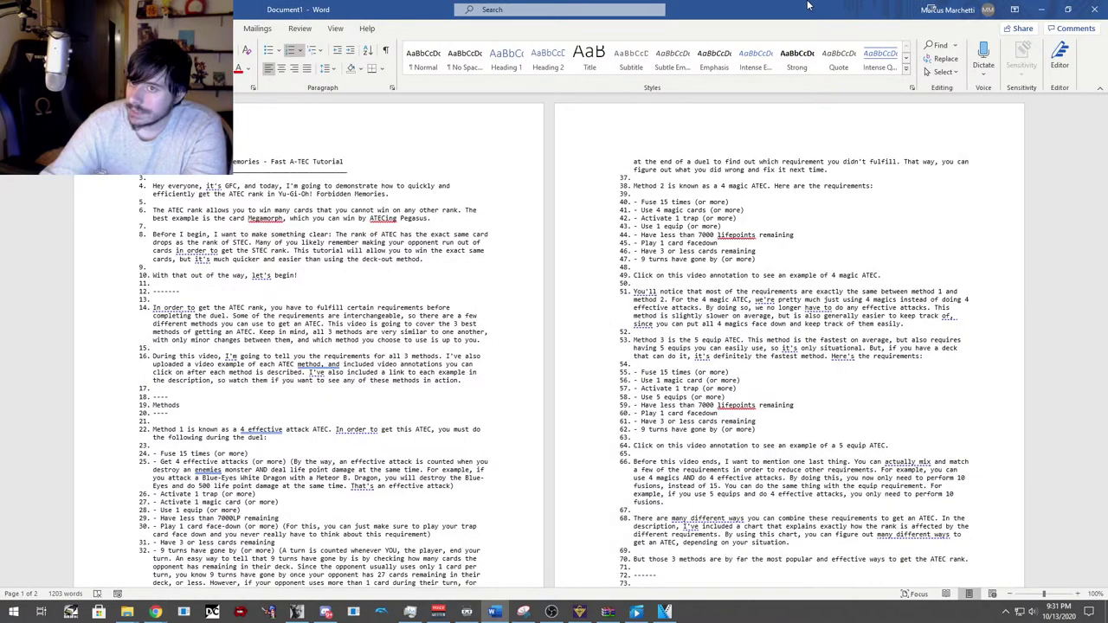
key("alt+Tab")
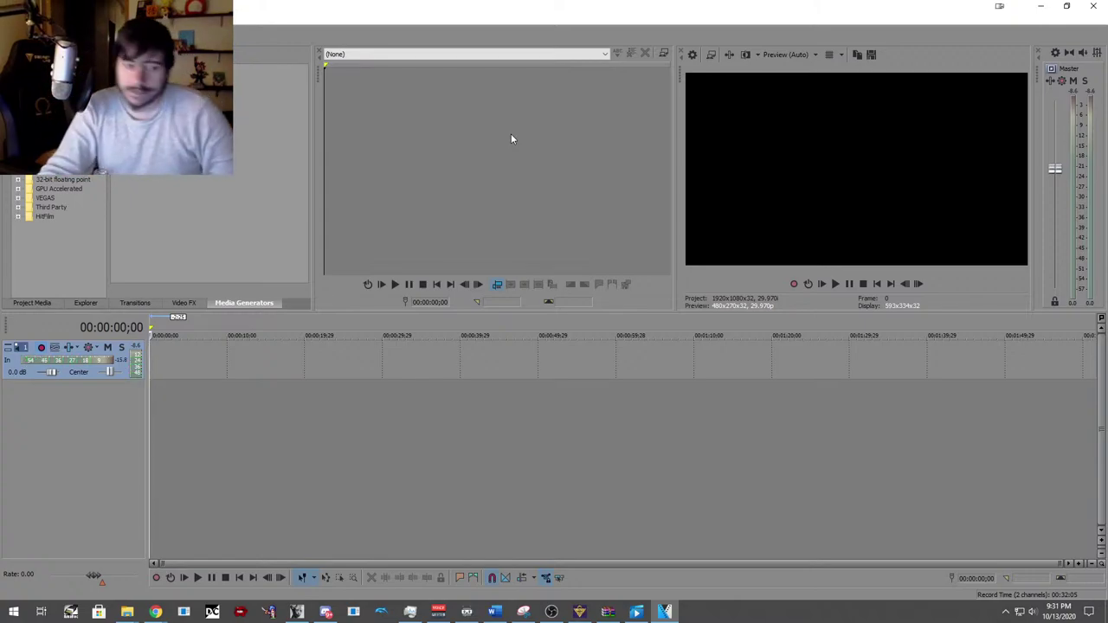
Try two narration takes on the audio track, deleting each one after stopping the recording.
left_click(157, 578)
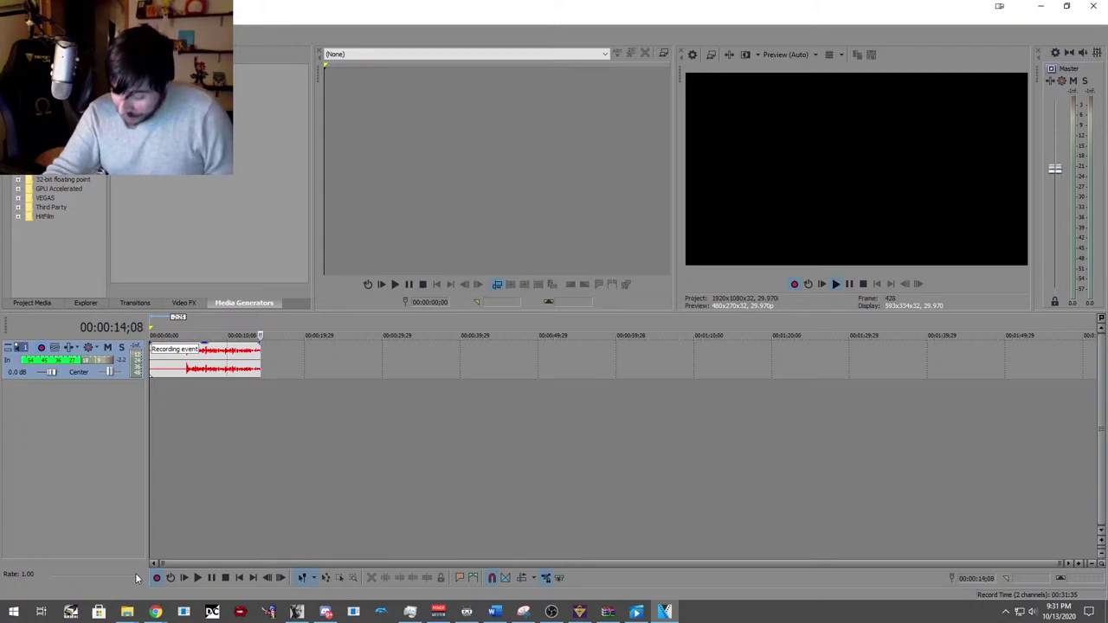
left_click(225, 577)
right_click(233, 364)
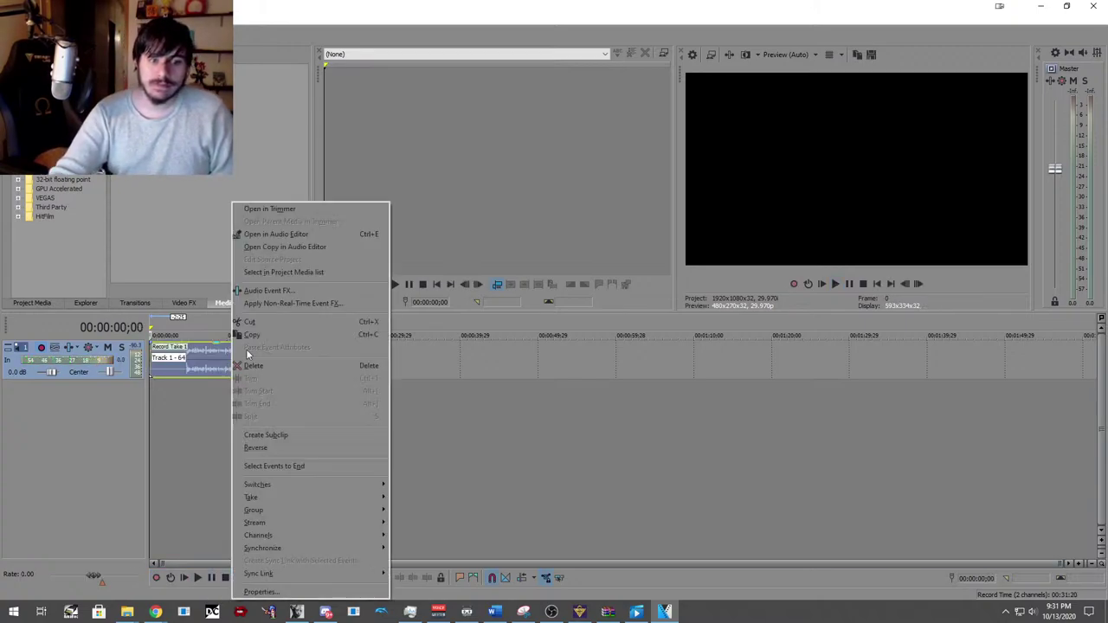
left_click(259, 378)
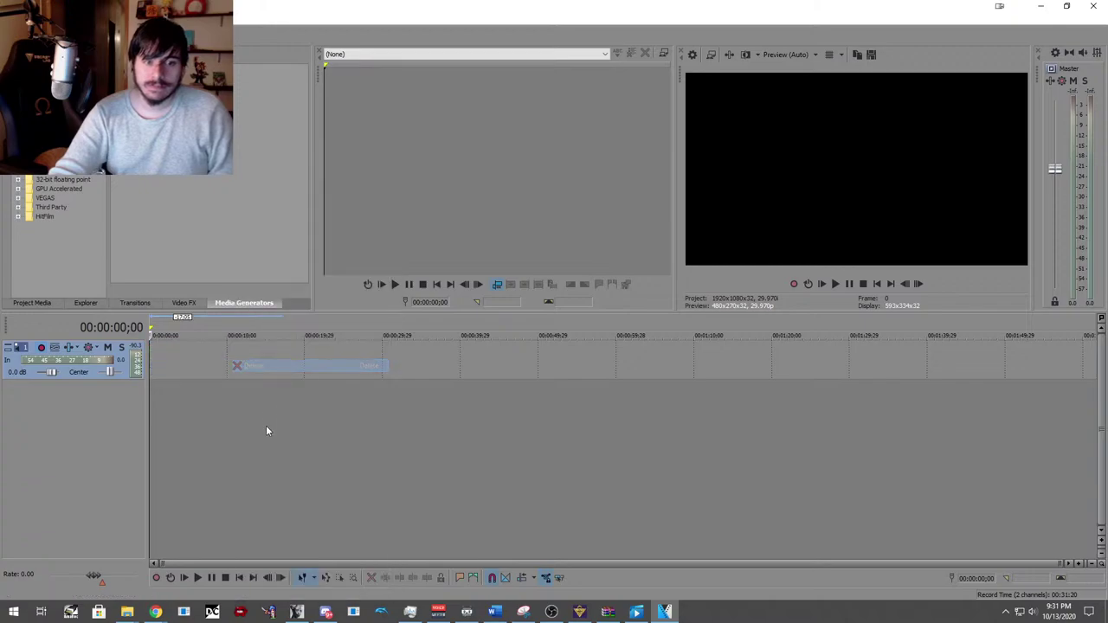
left_click(156, 577)
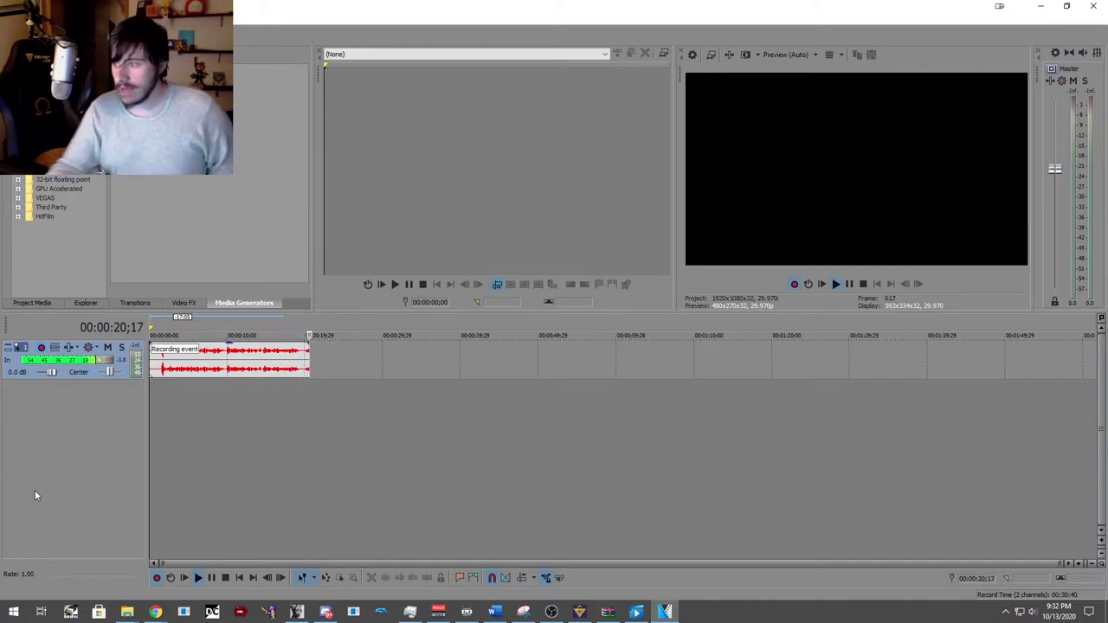
left_click(225, 577)
right_click(296, 354)
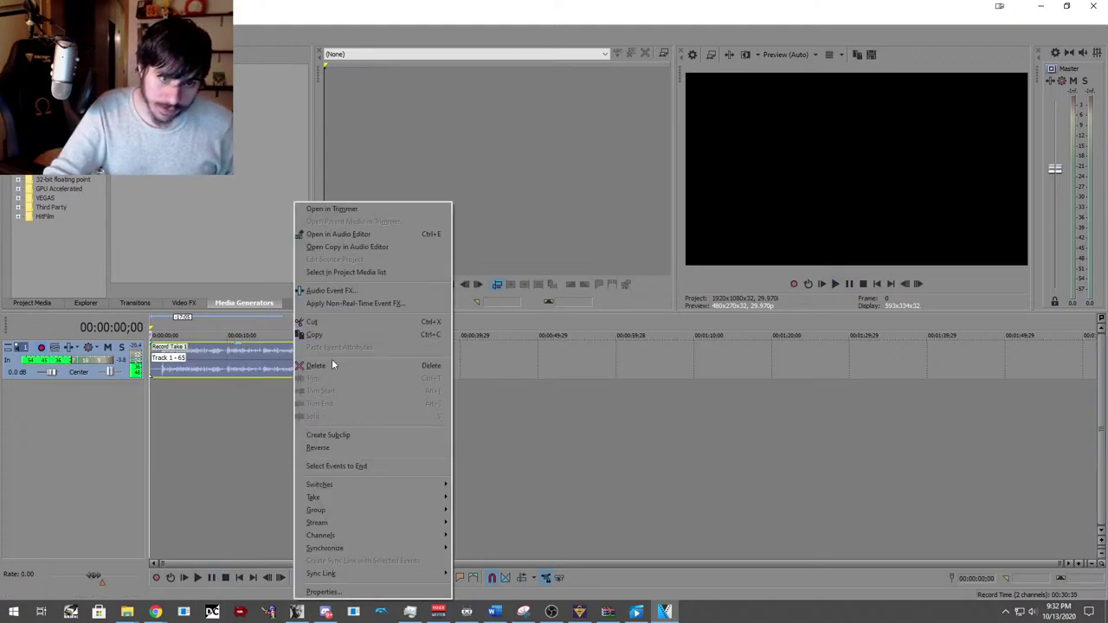
left_click(332, 365)
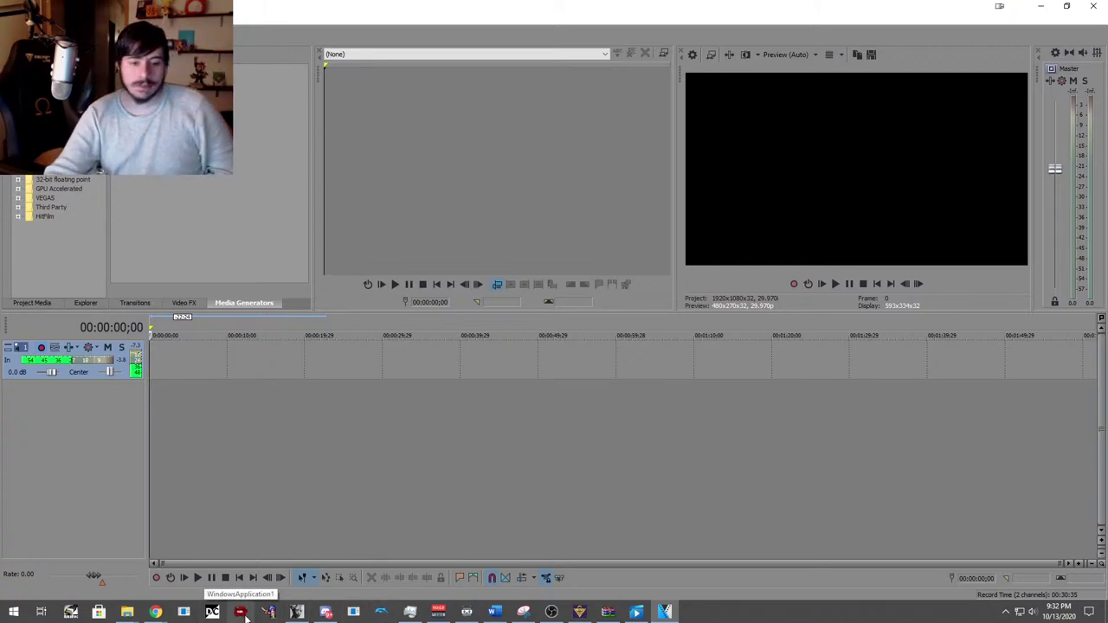
Record a narration take of about 46 seconds and trim the silence before the speech so the clip begins at the timeline start.
left_click(157, 578)
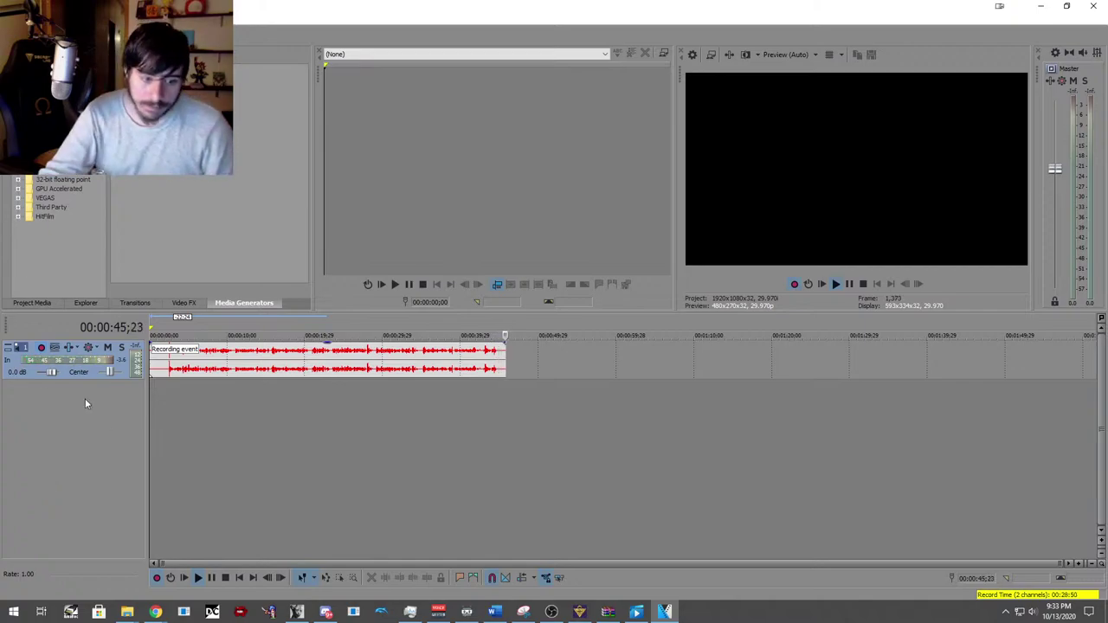
left_click(225, 578)
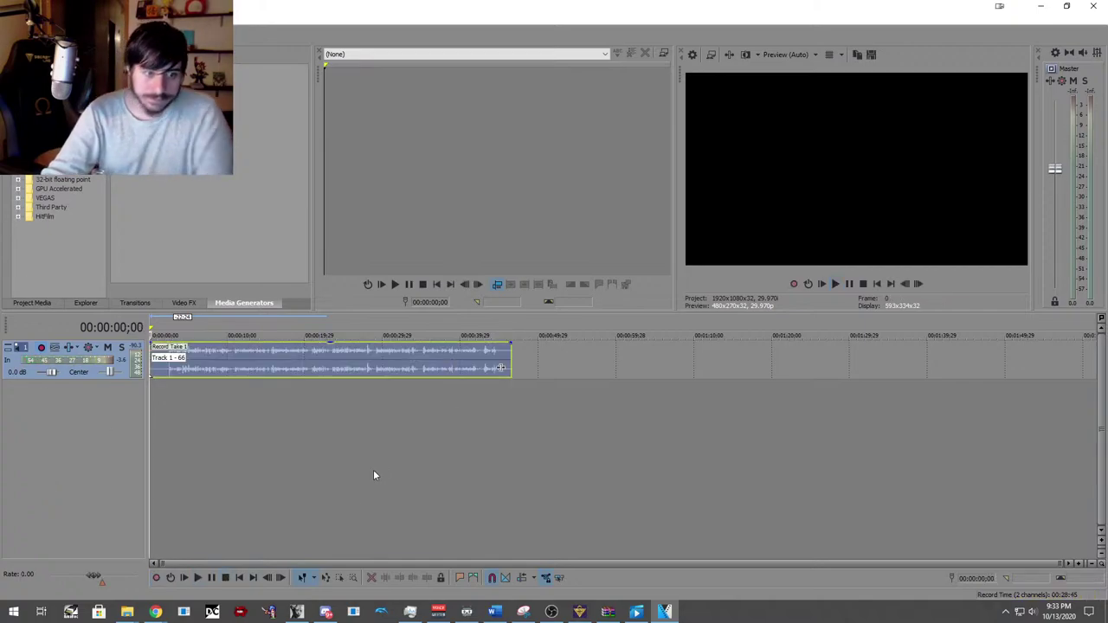
left_click(167, 392)
scroll(169, 391, "up", 4)
scroll(170, 394, "up", 3)
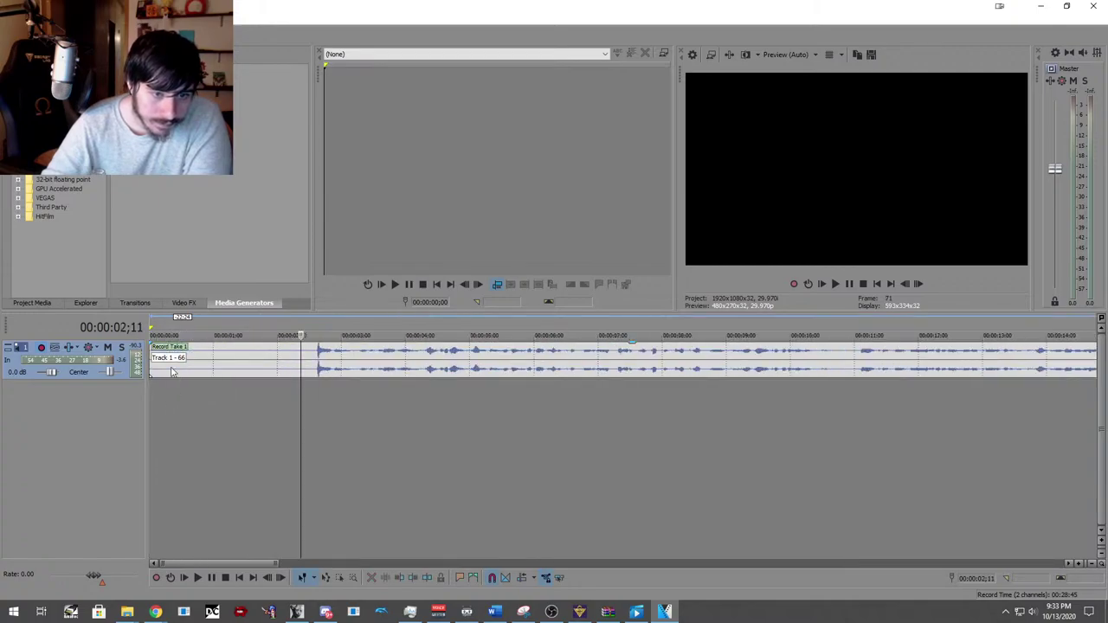
left_click(312, 415)
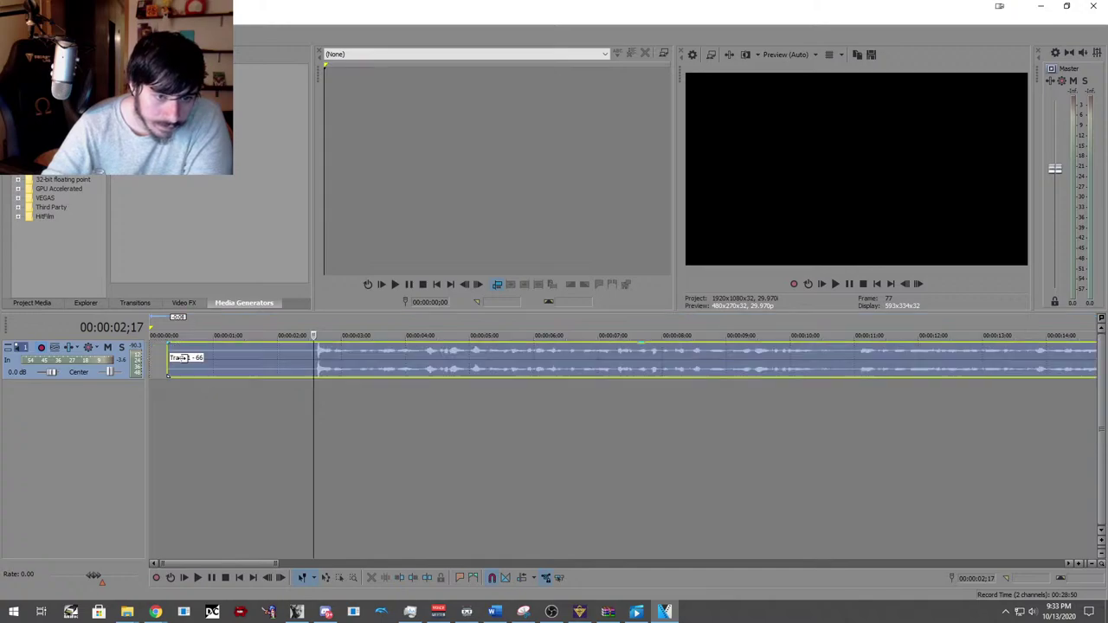
left_click_drag(153, 364, 183, 367)
scroll(166, 424, "down", 1)
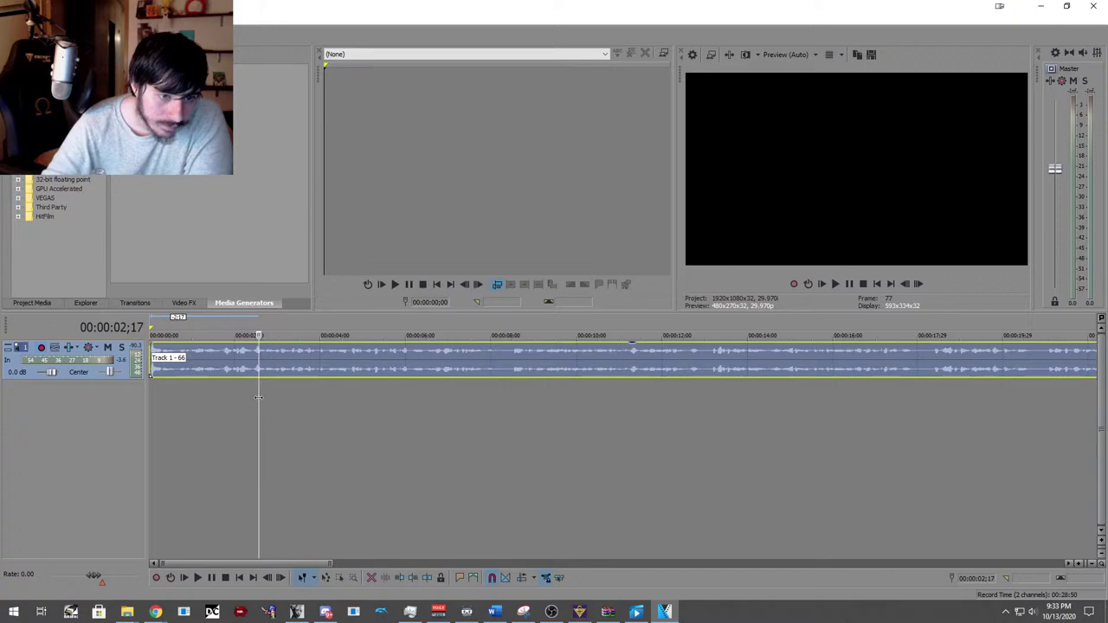
Play back the trimmed narration from its beginning to near its end, and place the cursor at 00:00:41;13 for the end of speech.
left_click(153, 405)
left_click(197, 578)
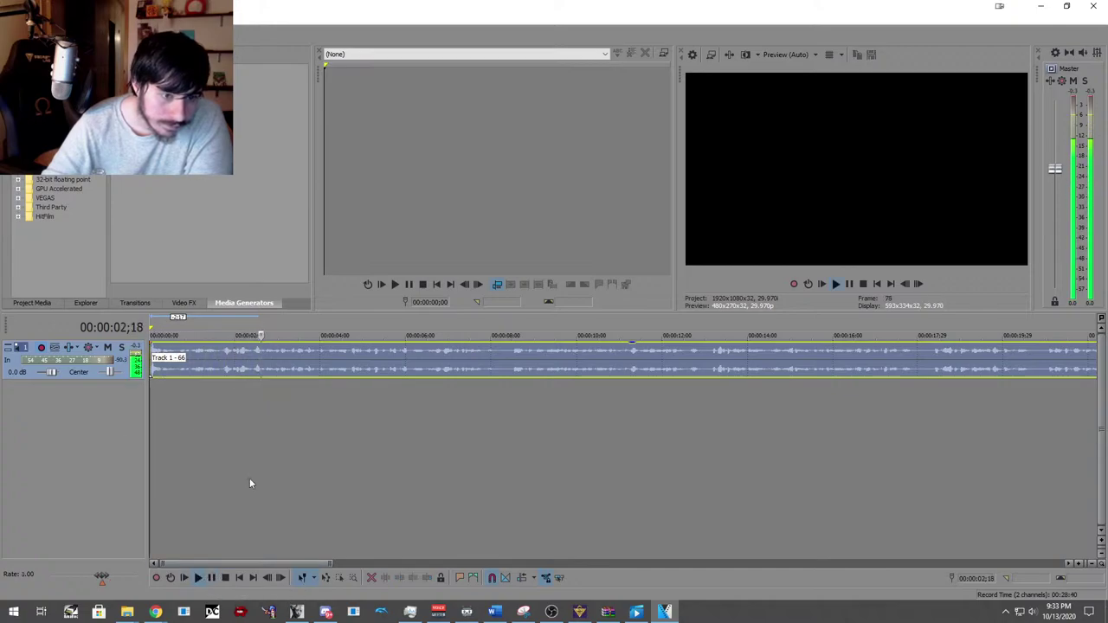
scroll(246, 499, "up", 2)
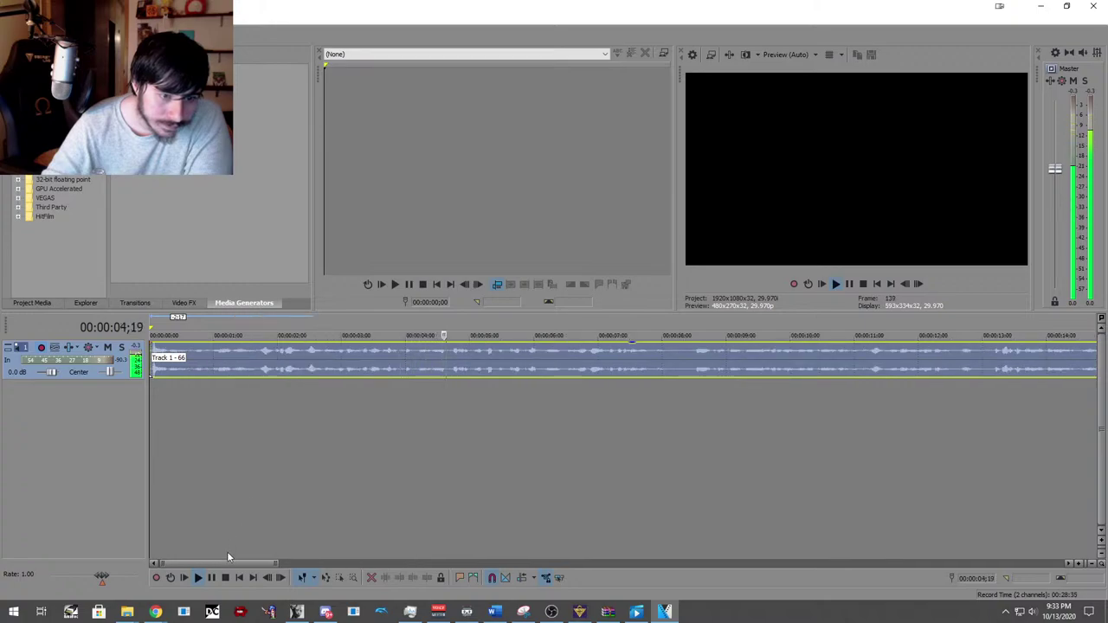
scroll(227, 547, "down", 3)
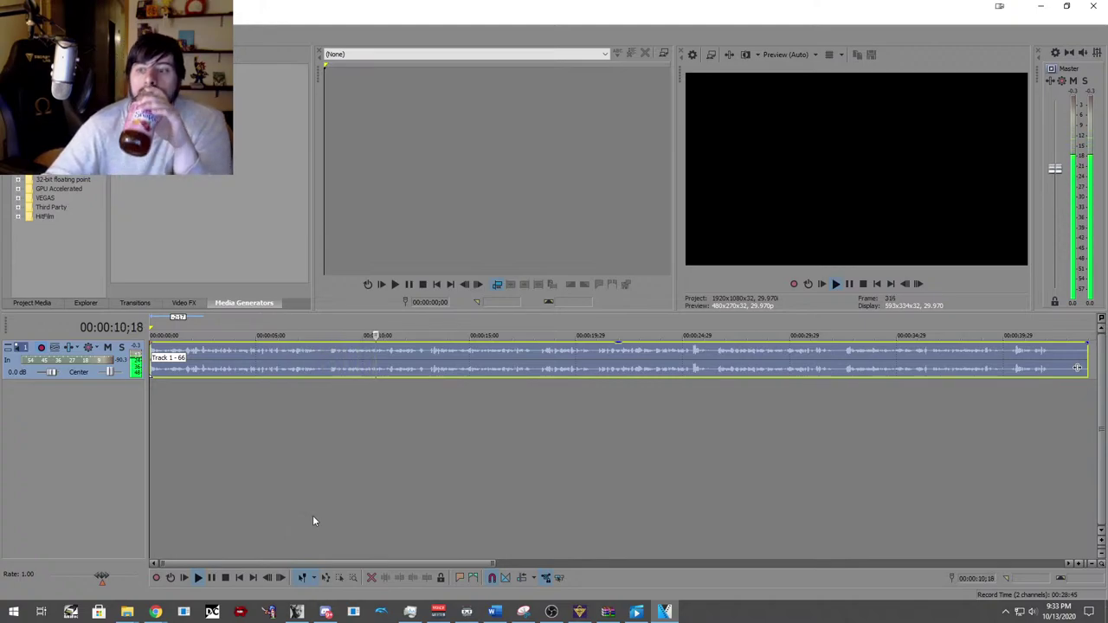
scroll(318, 511, "down", 3)
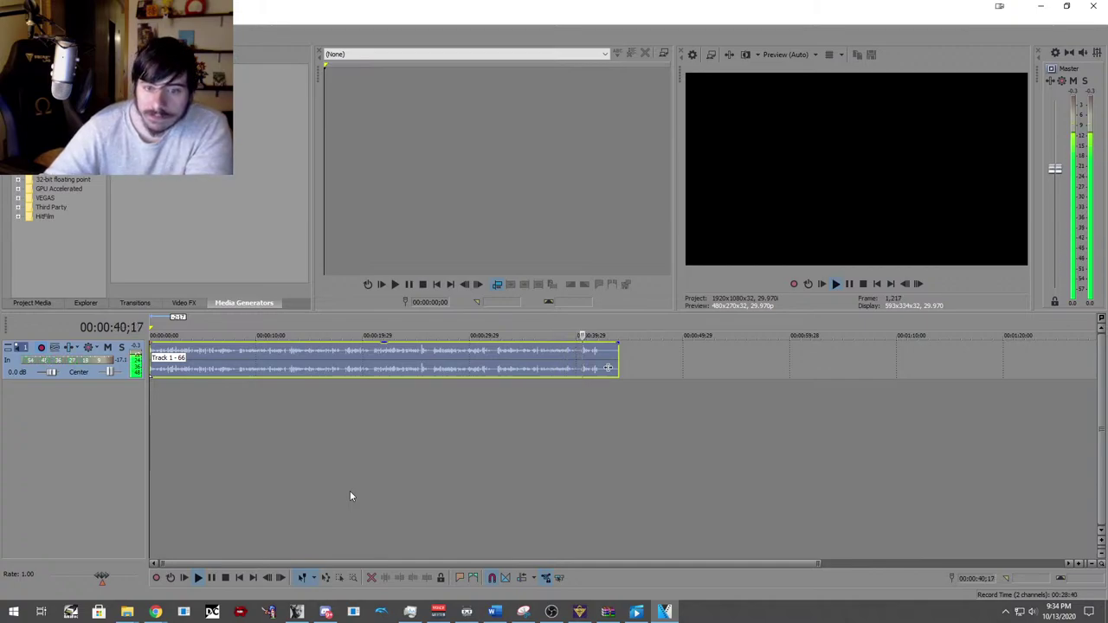
left_click(214, 577)
left_click(591, 389)
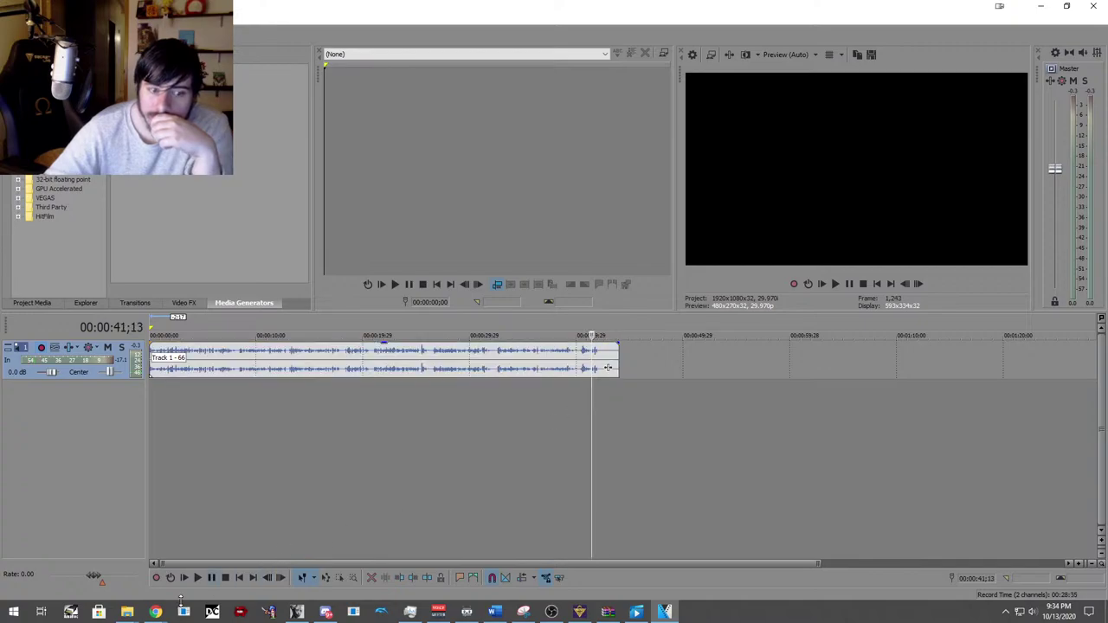
Play the last seconds of the first narration clip and trim its end to 00:00:42;16.
left_click(197, 577)
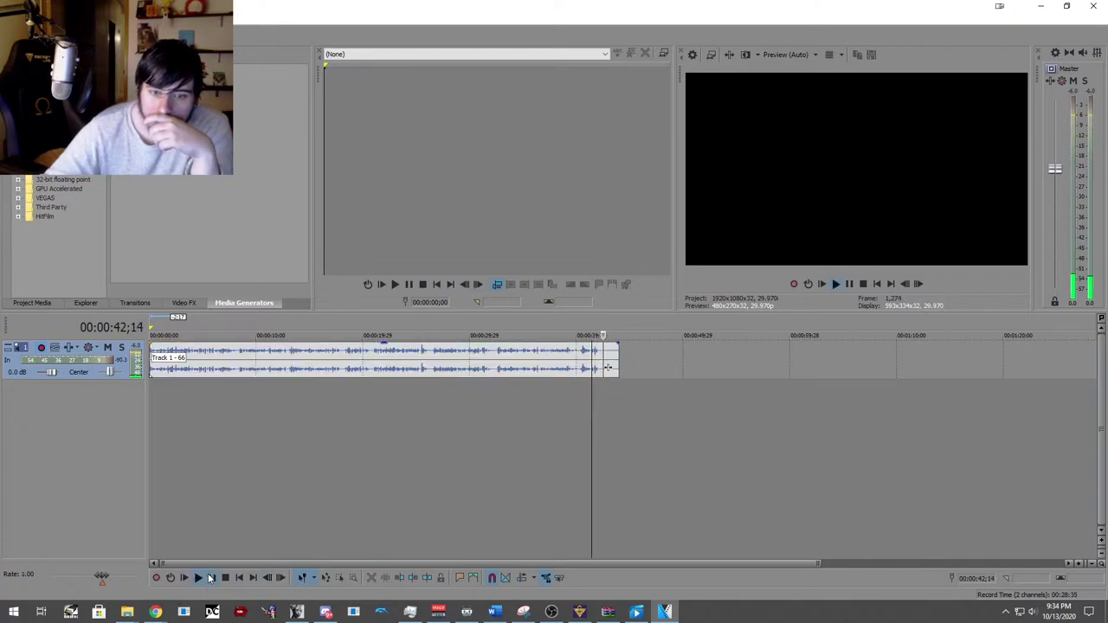
left_click_drag(594, 357, 603, 358)
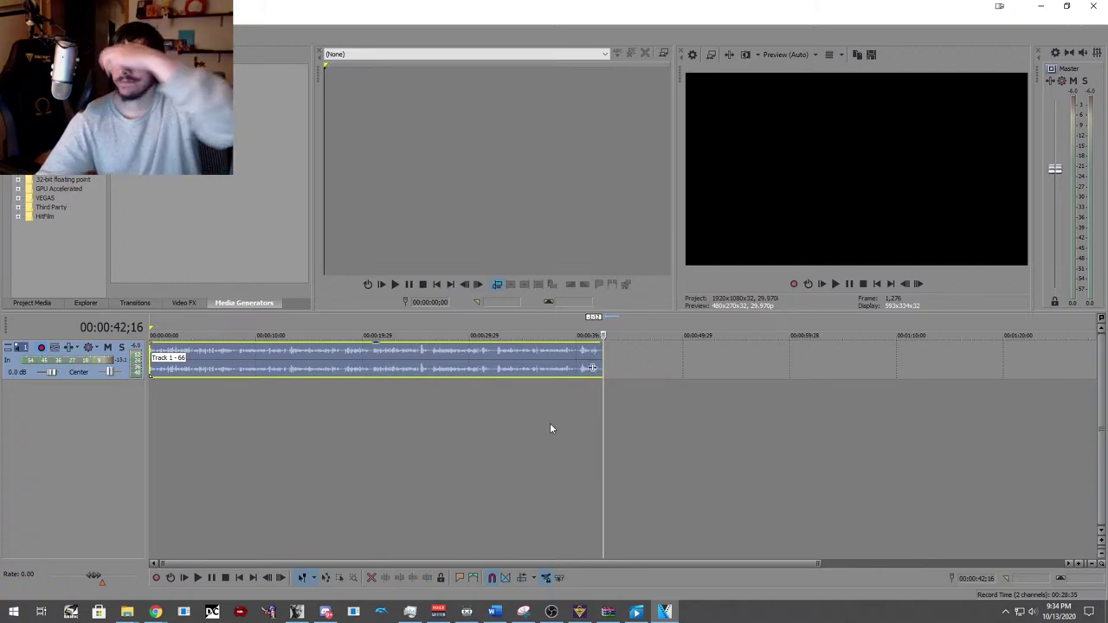
Try a narration take after the first clip and remove it, undoing the deletion that also took the first clip.
left_click(158, 577)
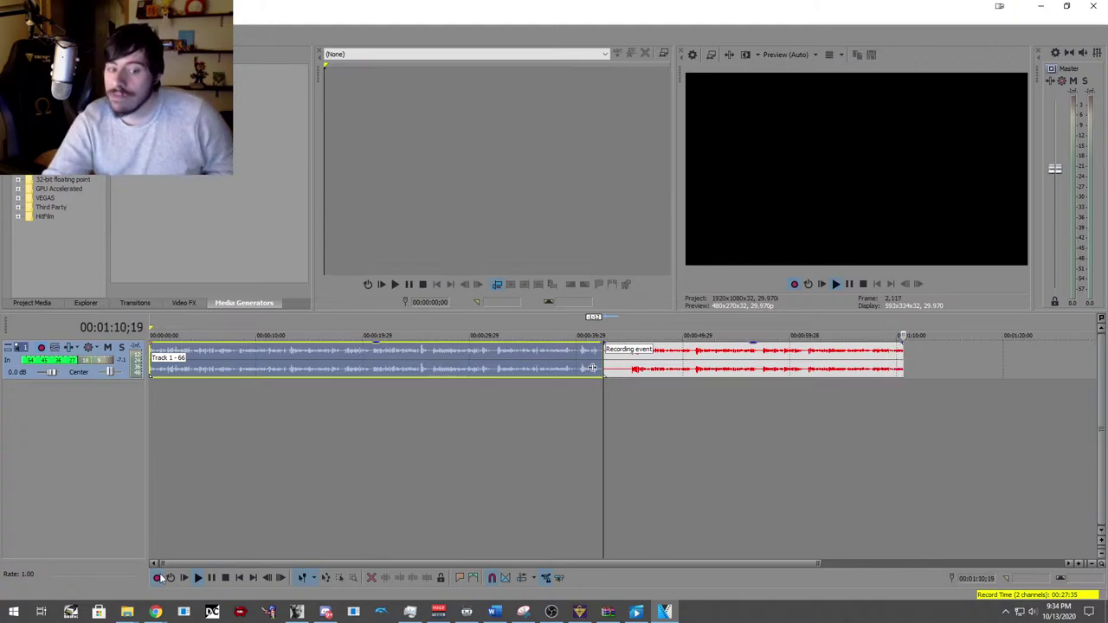
left_click(225, 577)
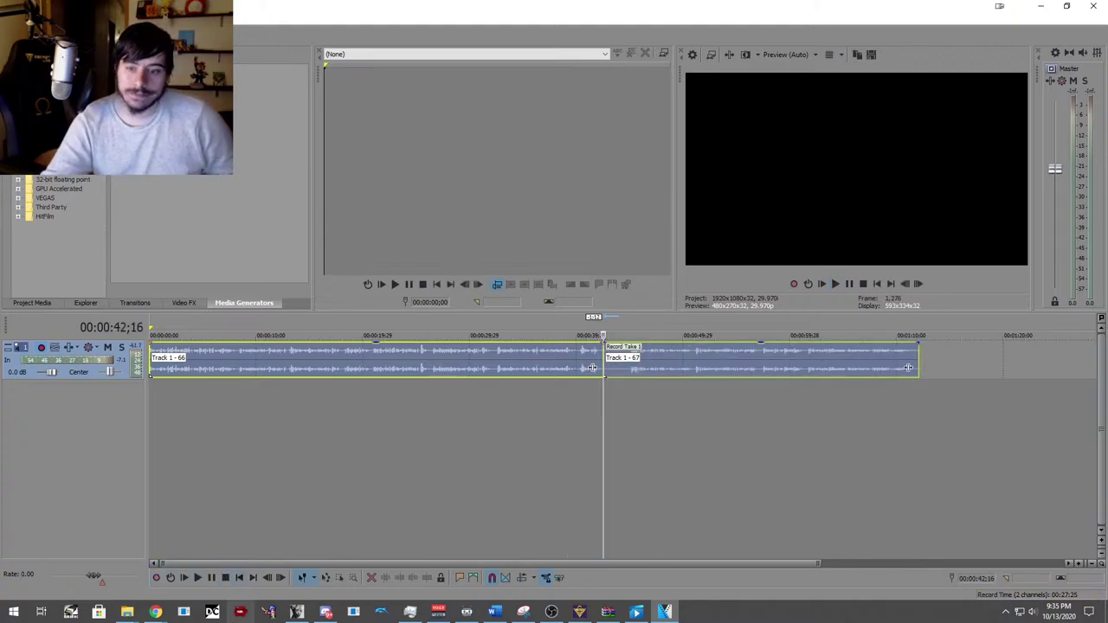
right_click(642, 360)
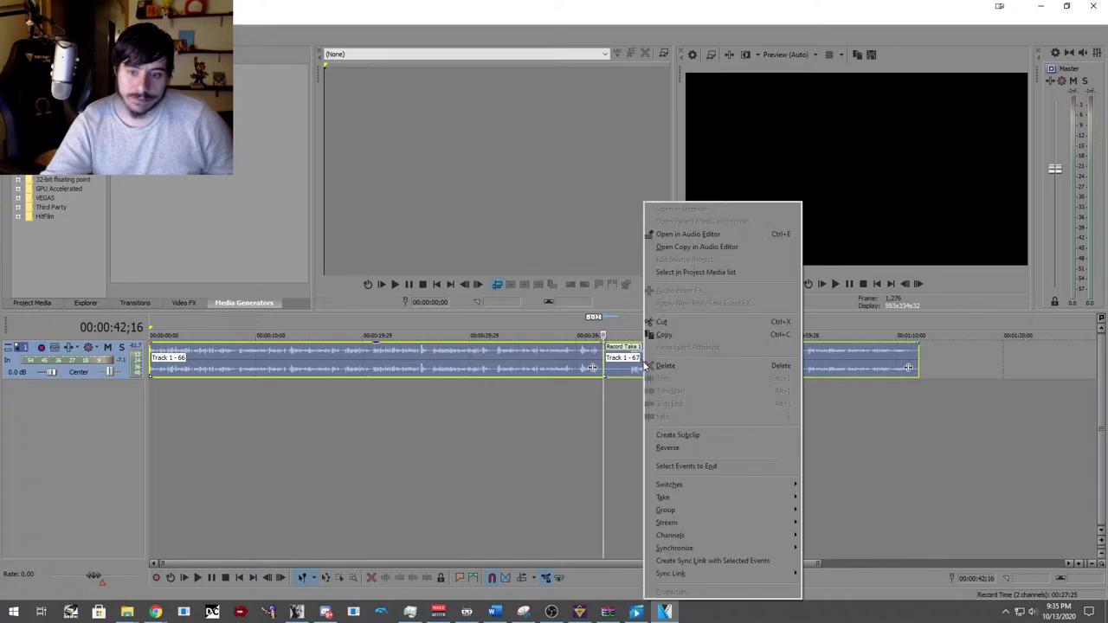
left_click(651, 364)
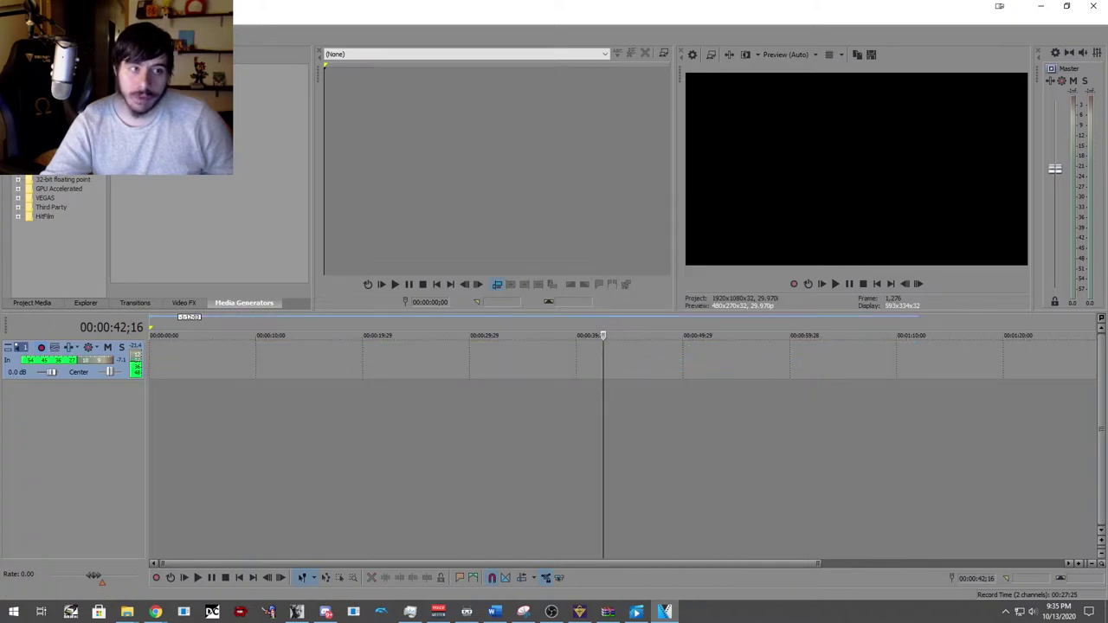
key("ctrl+z")
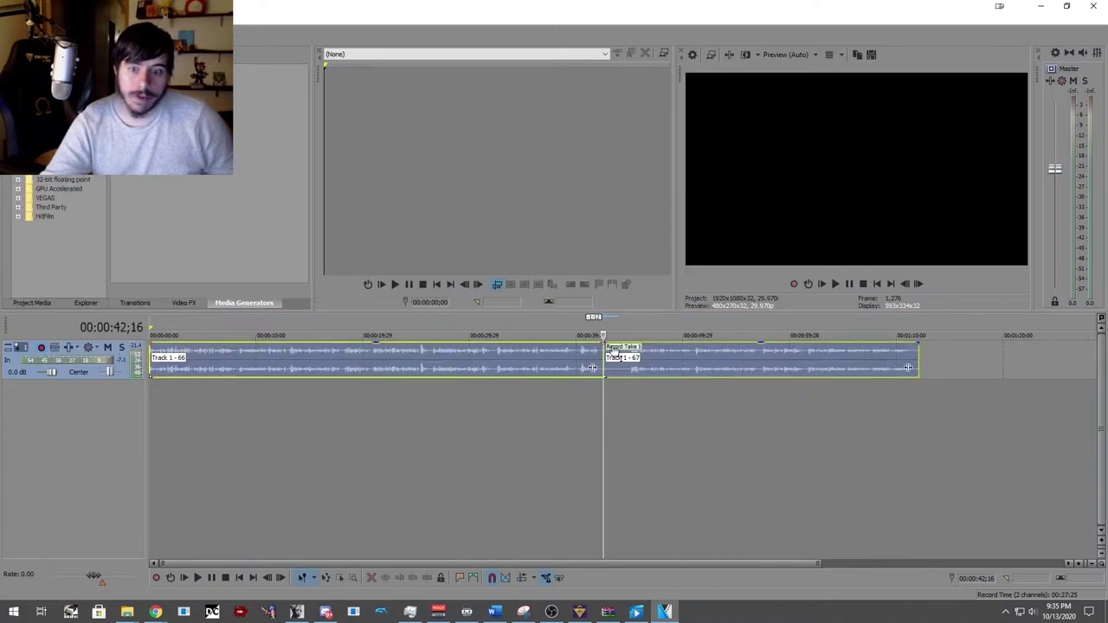
left_click(609, 363)
right_click(618, 371)
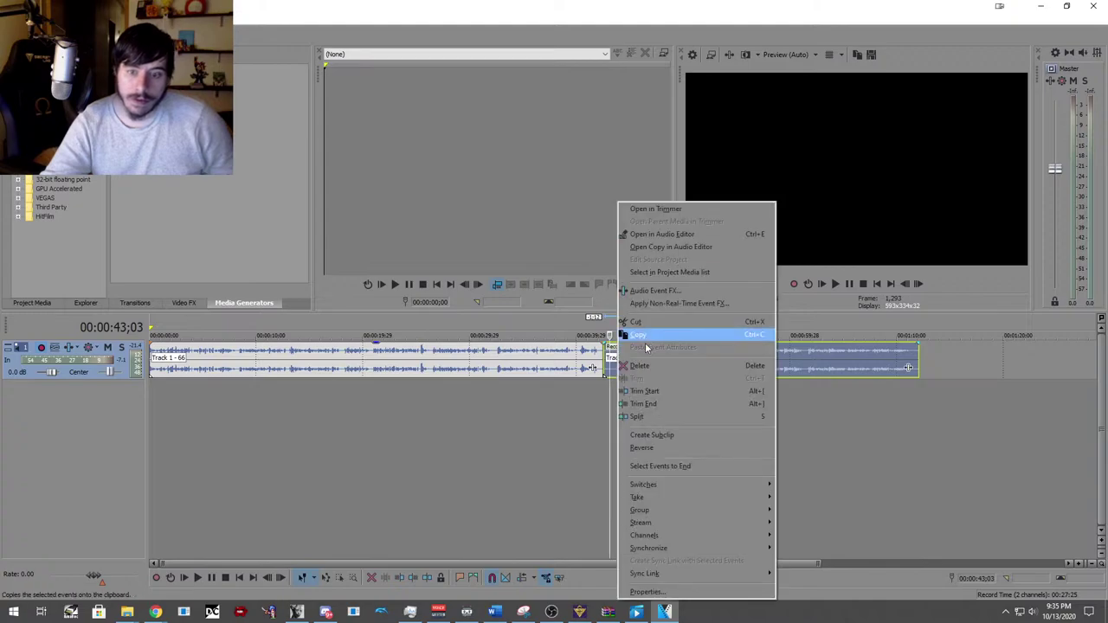
left_click(645, 366)
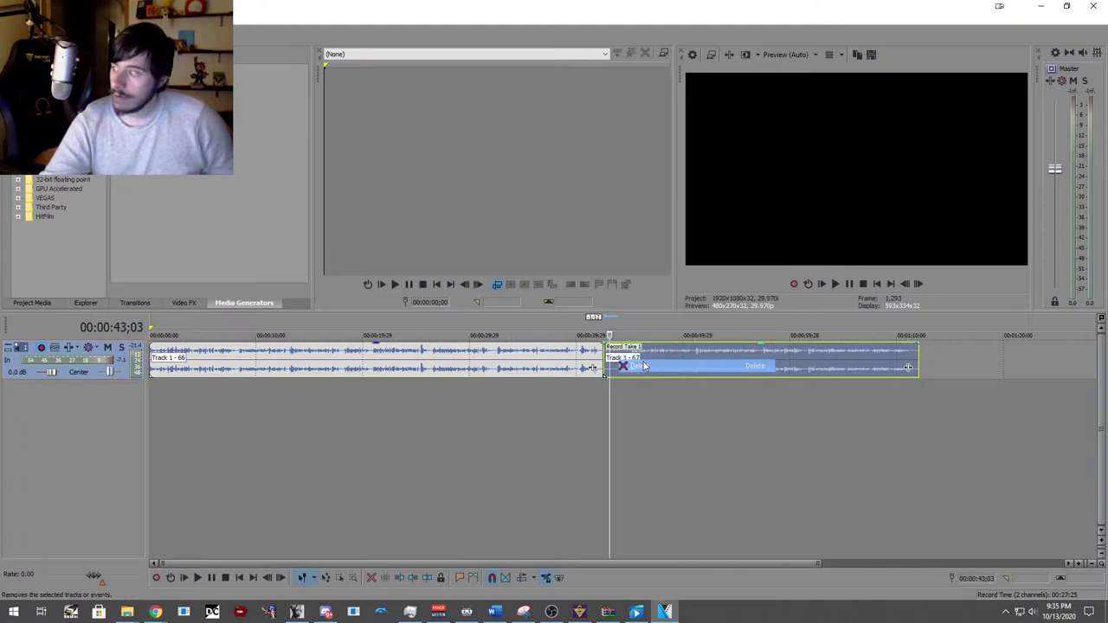
Try another short narration take from the first clip's end at 00:00:42;16 and delete it after stopping the recording.
left_click(600, 405)
key("space")
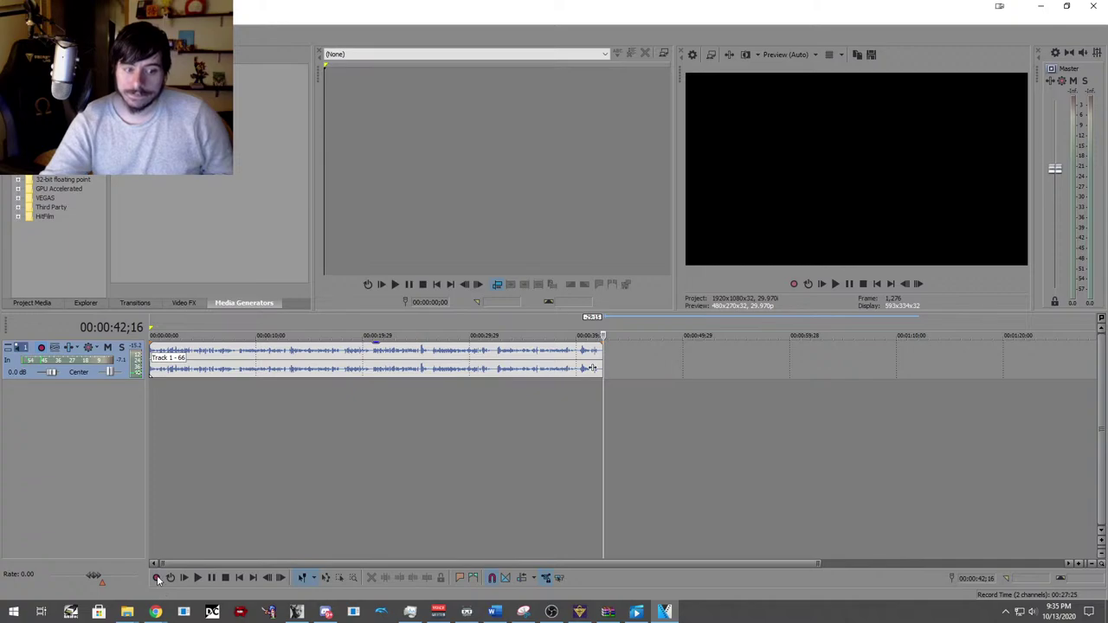
left_click(156, 578)
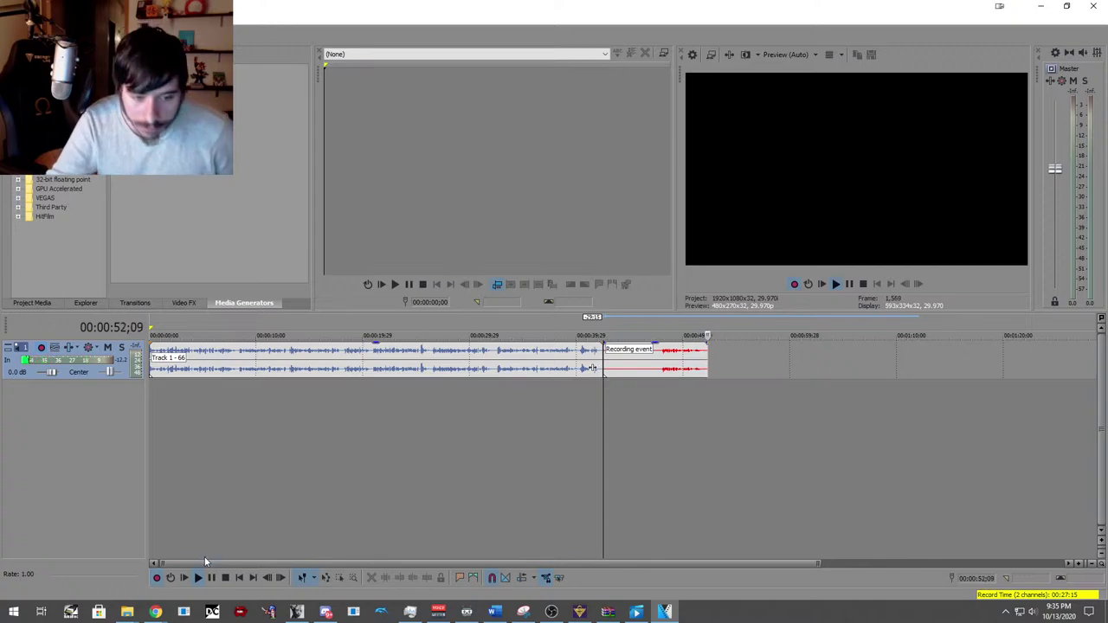
left_click(225, 578)
right_click(654, 368)
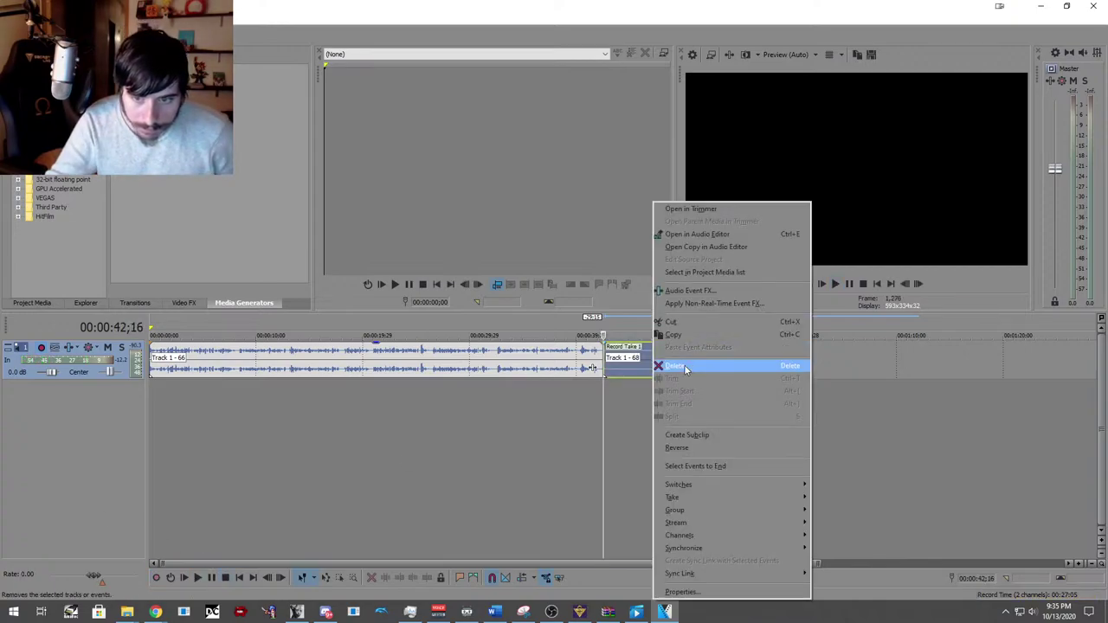
left_click(665, 365)
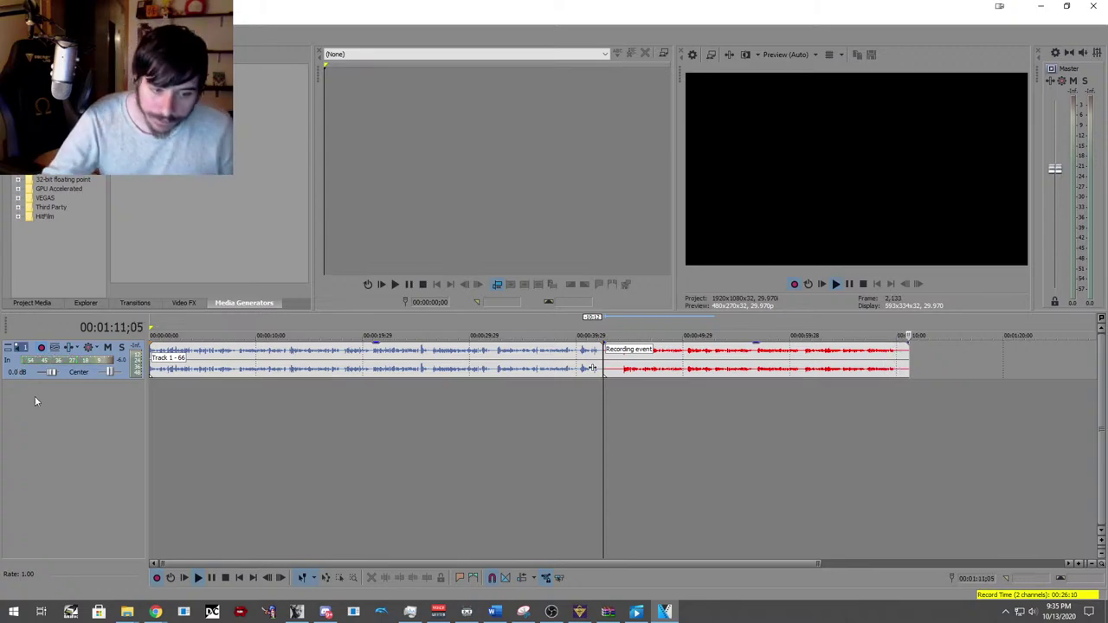
Record a second narration segment of about 30 seconds, trim its leading silence and butt it against the first clip.
left_click(224, 578)
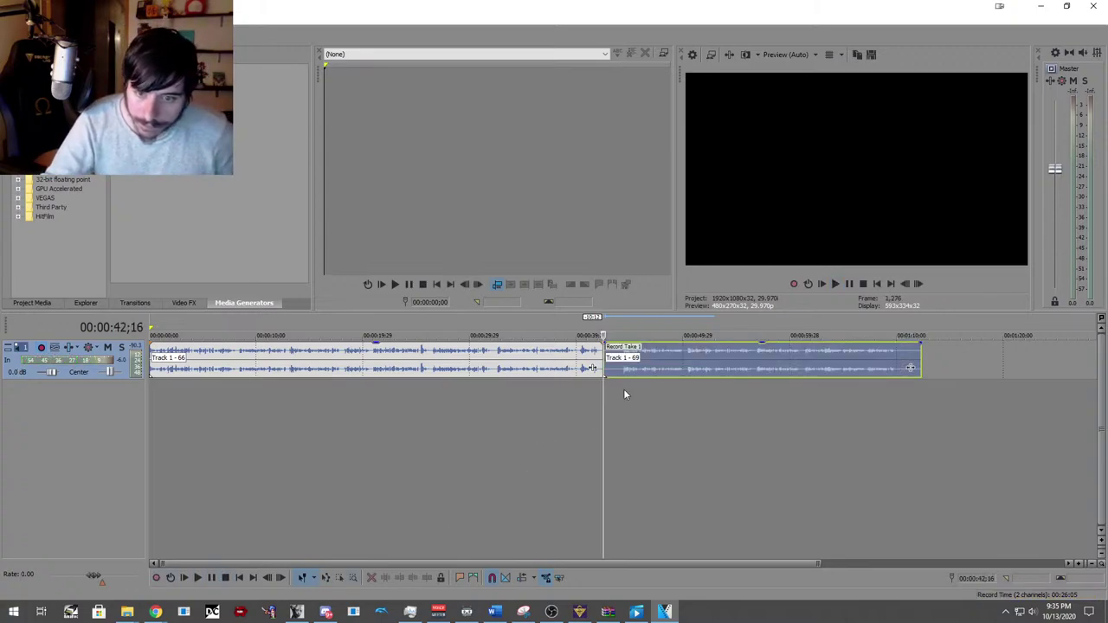
left_click(620, 386)
scroll(619, 385, "up", 2)
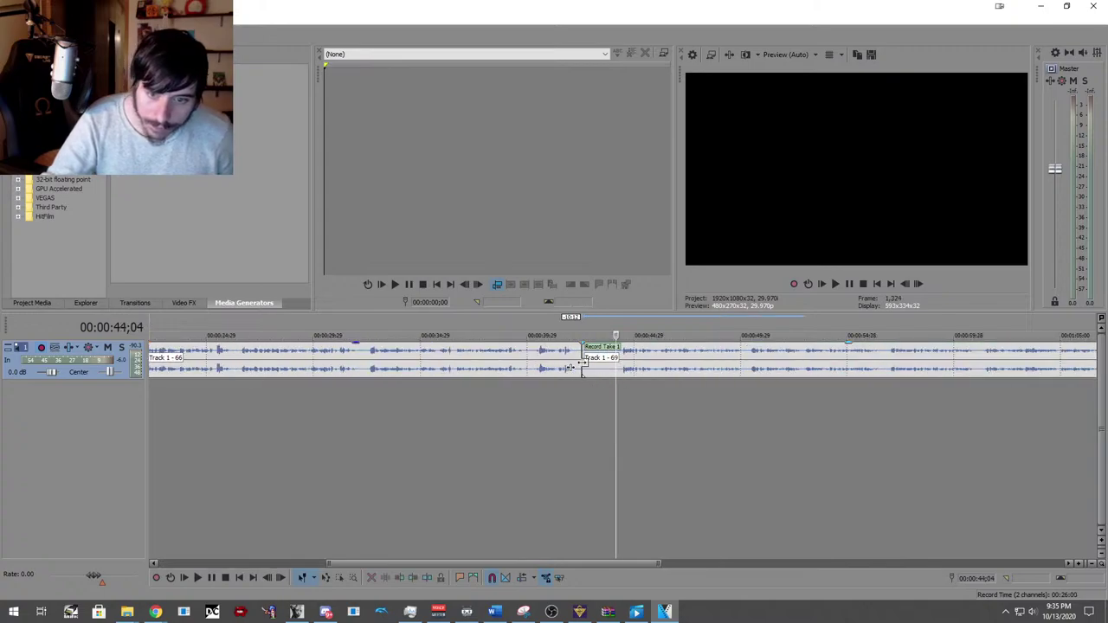
left_click_drag(584, 364, 637, 372)
scroll(645, 435, "down", 2)
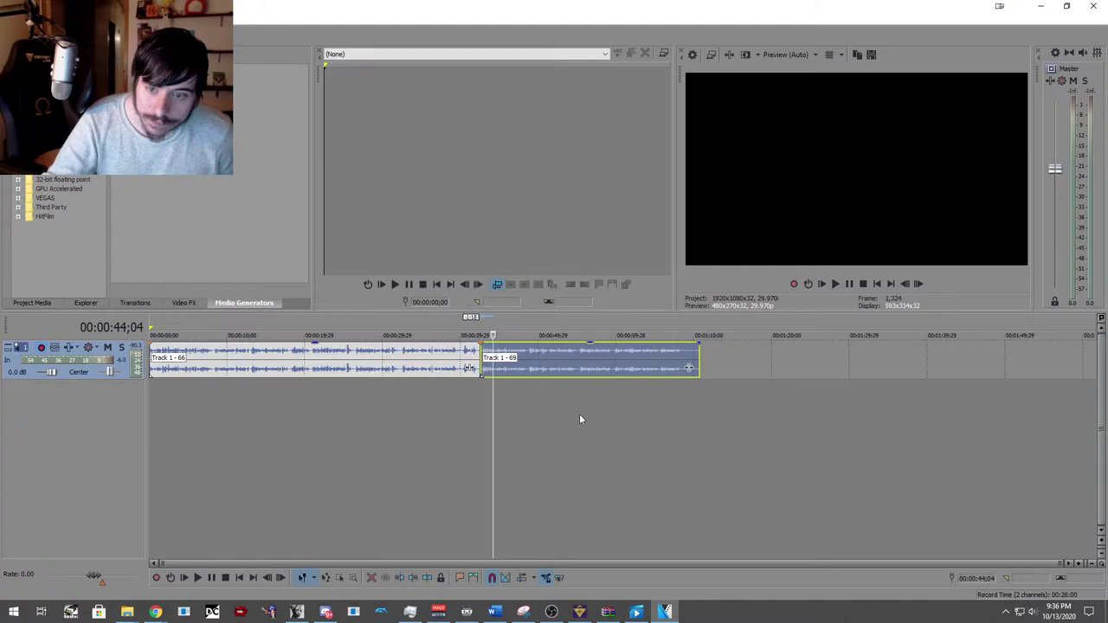
Play back the second narration clip from its join with the first and trim its end to 00:01:08;24.
left_click(473, 415)
left_click(198, 582)
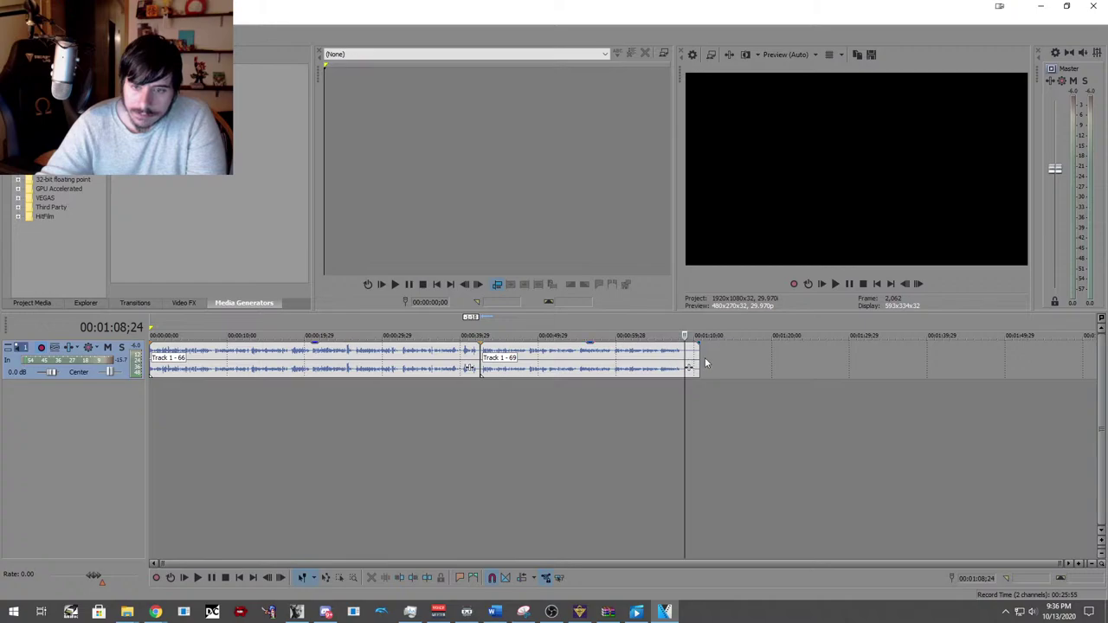
left_click_drag(697, 356, 687, 363)
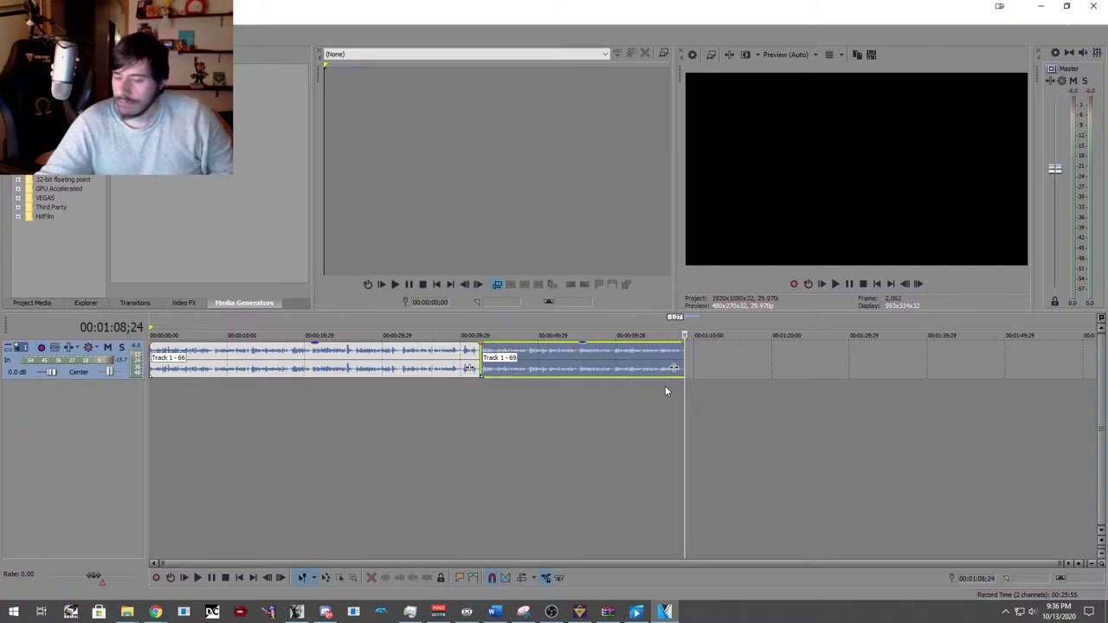
Record a third narration segment of about 25 seconds from 00:01:08;24, trim its leading silence and butt it against the second clip.
left_click(155, 577)
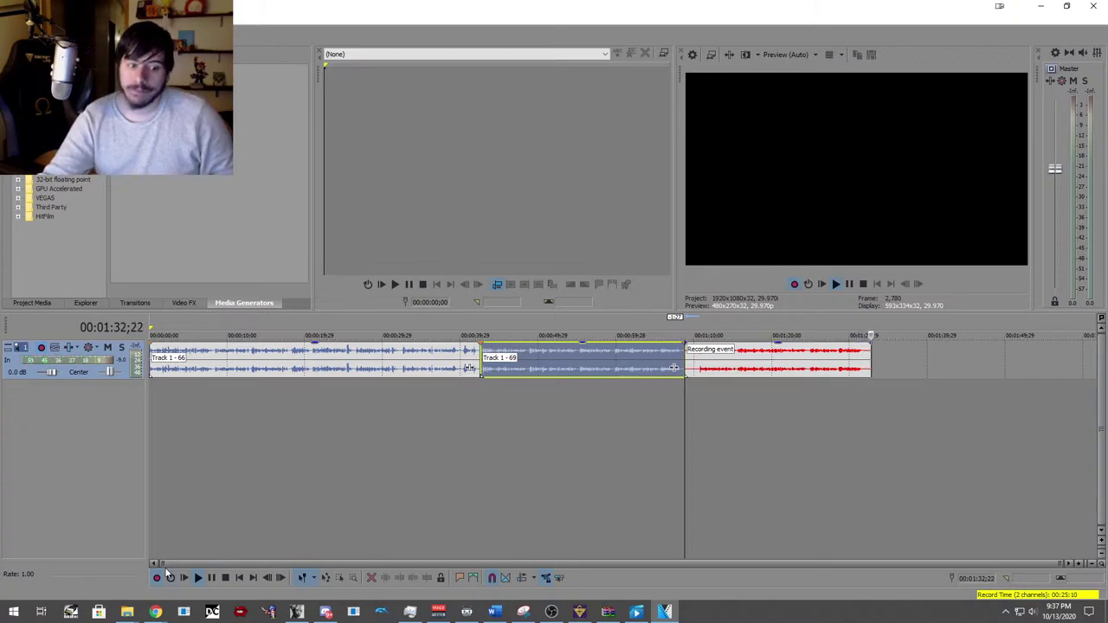
left_click(225, 577)
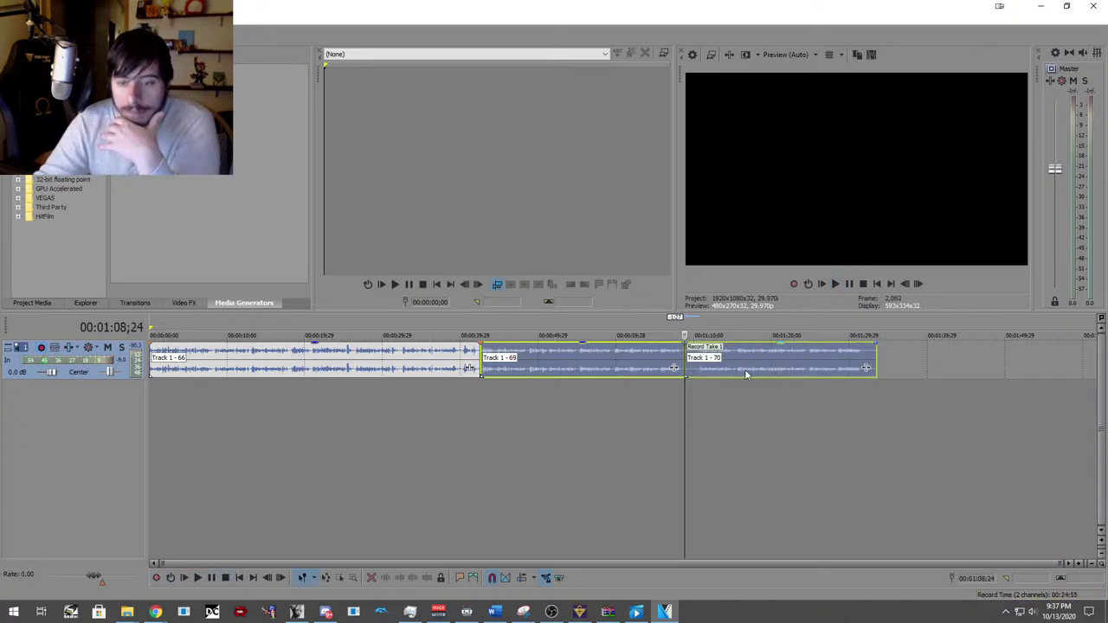
left_click(697, 390)
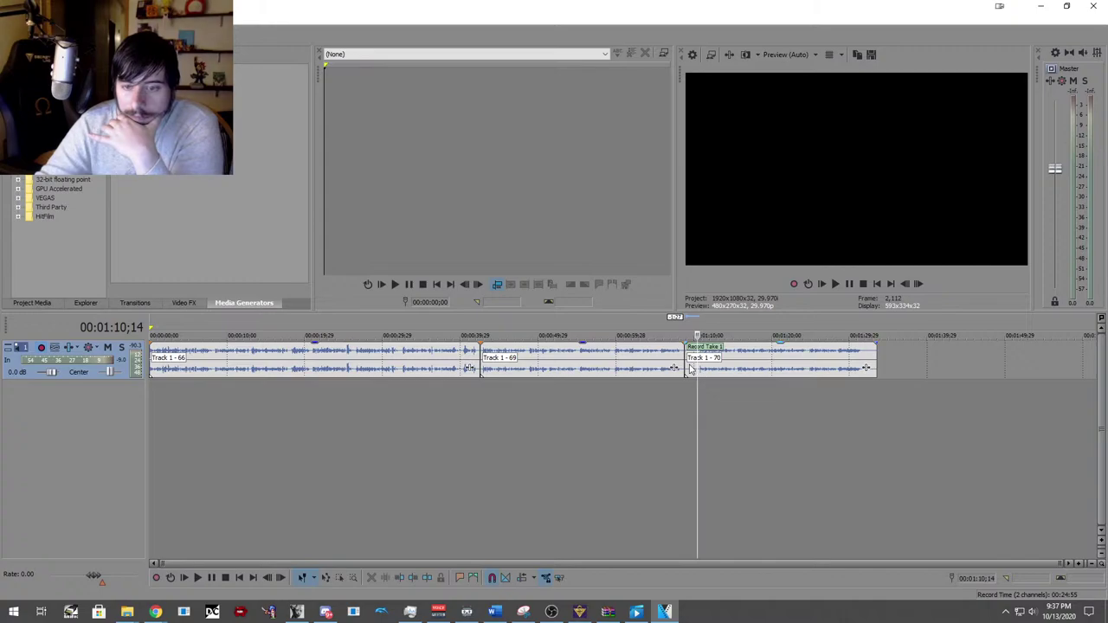
left_click_drag(684, 364, 698, 364)
left_click(678, 389)
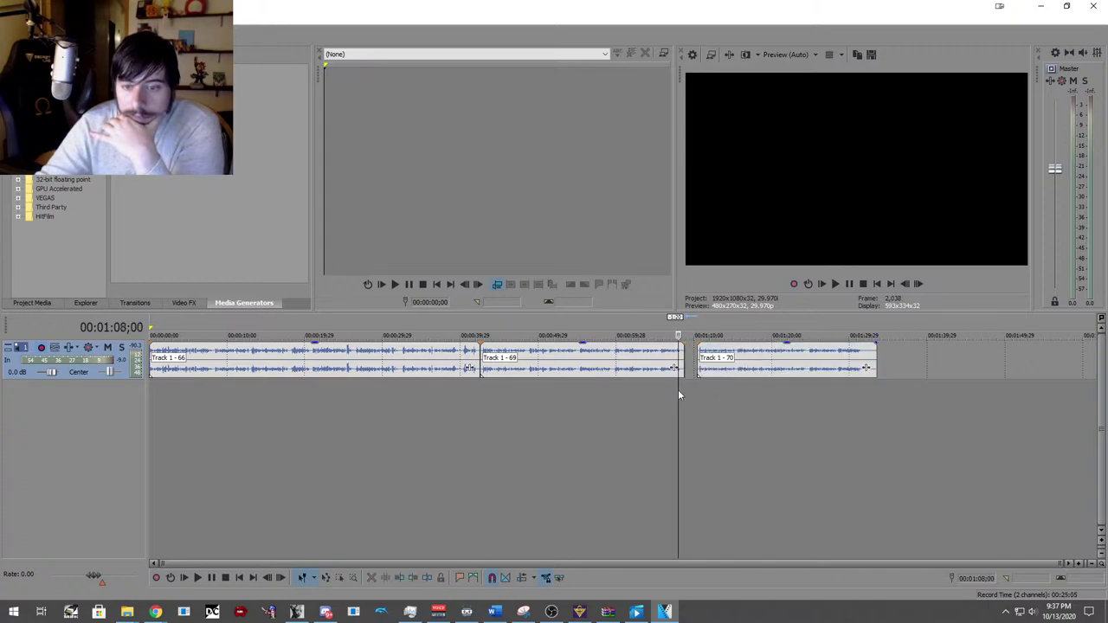
left_click_drag(779, 362, 766, 362)
Play back the third narration clip from 00:01:06;09 and trim its end to 00:01:30;08.
left_click(665, 407)
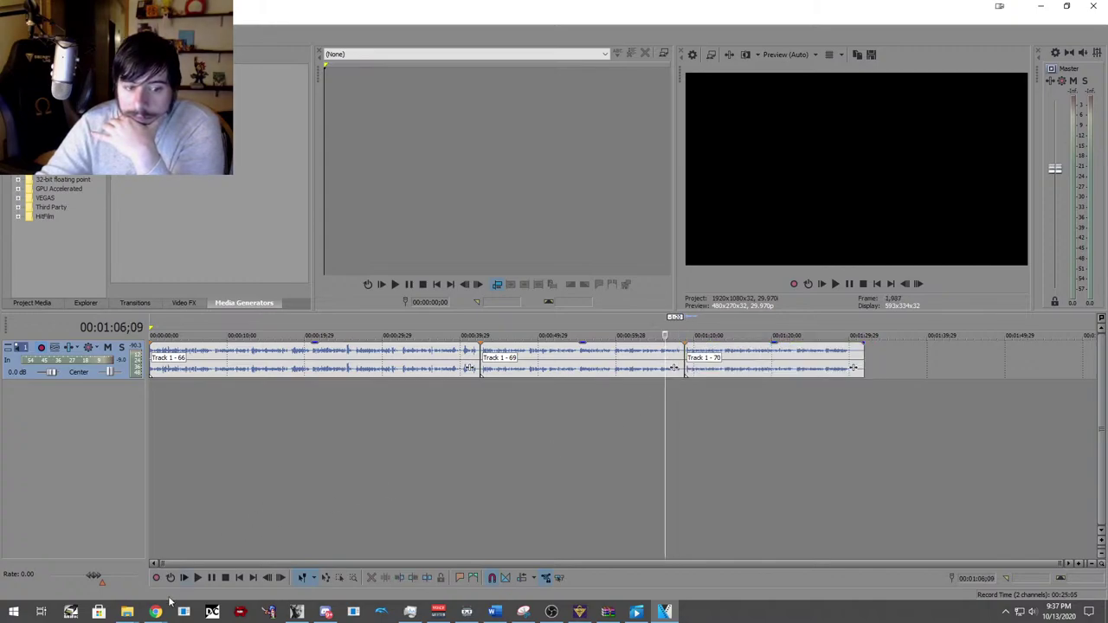
left_click(196, 580)
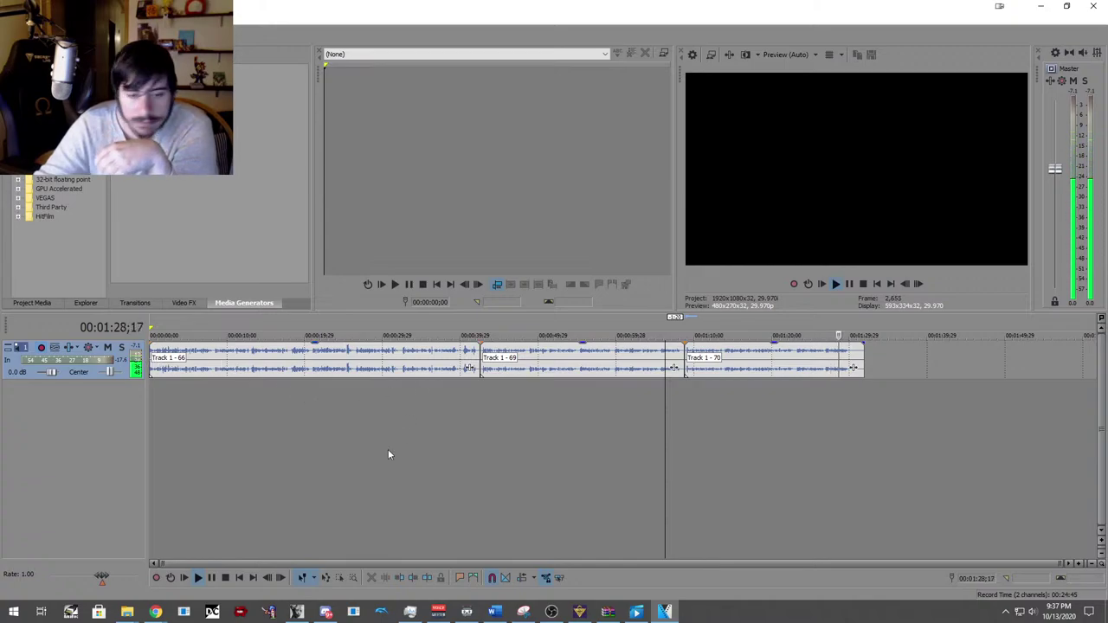
left_click(212, 577)
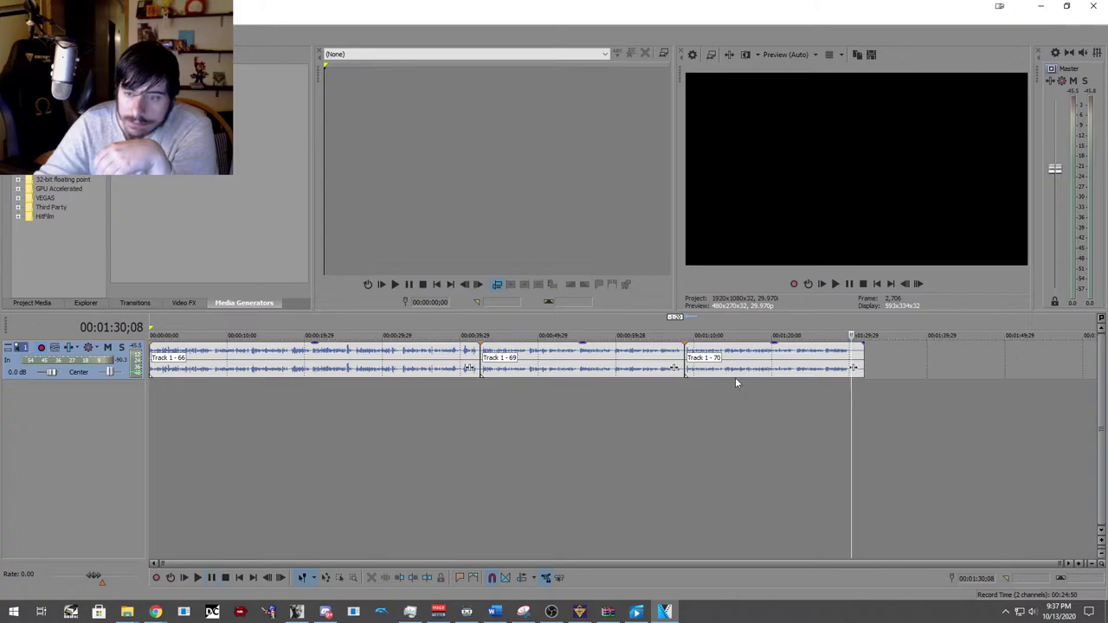
left_click_drag(862, 358, 849, 358)
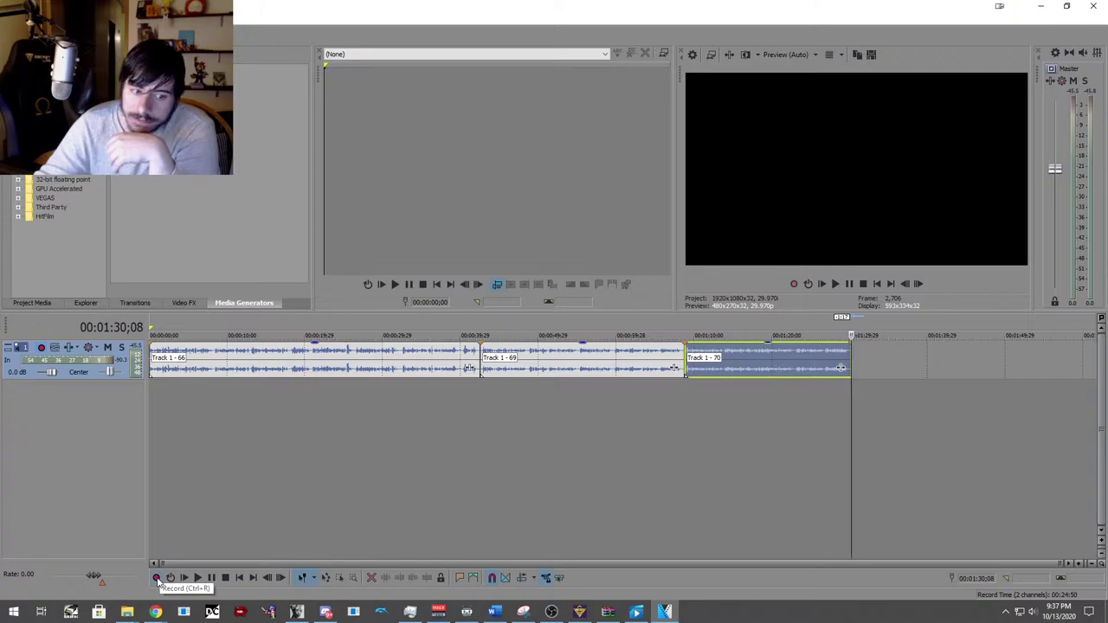
Record a narration take of about 13 seconds from 00:01:30;08, trim its leading silence and butt it against the third clip.
left_click(157, 578)
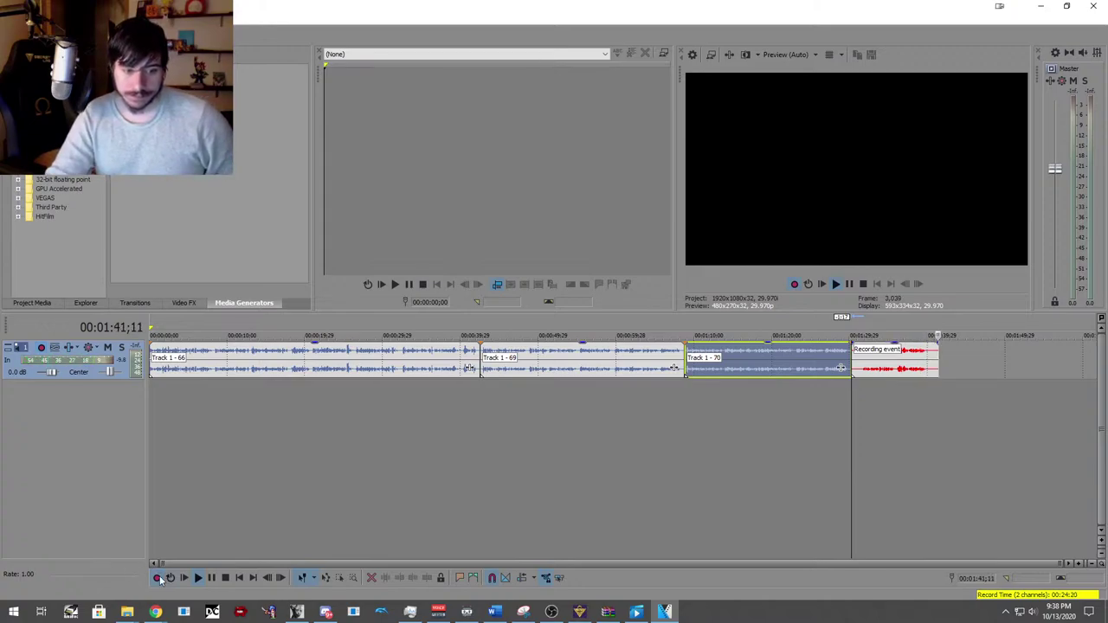
left_click(222, 579)
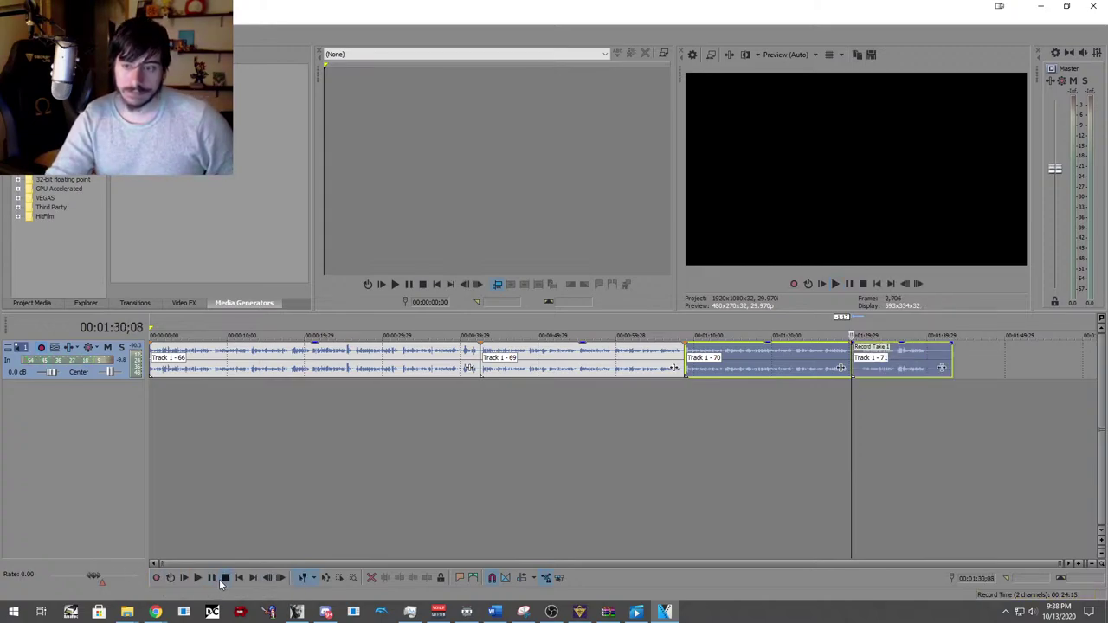
left_click(862, 389)
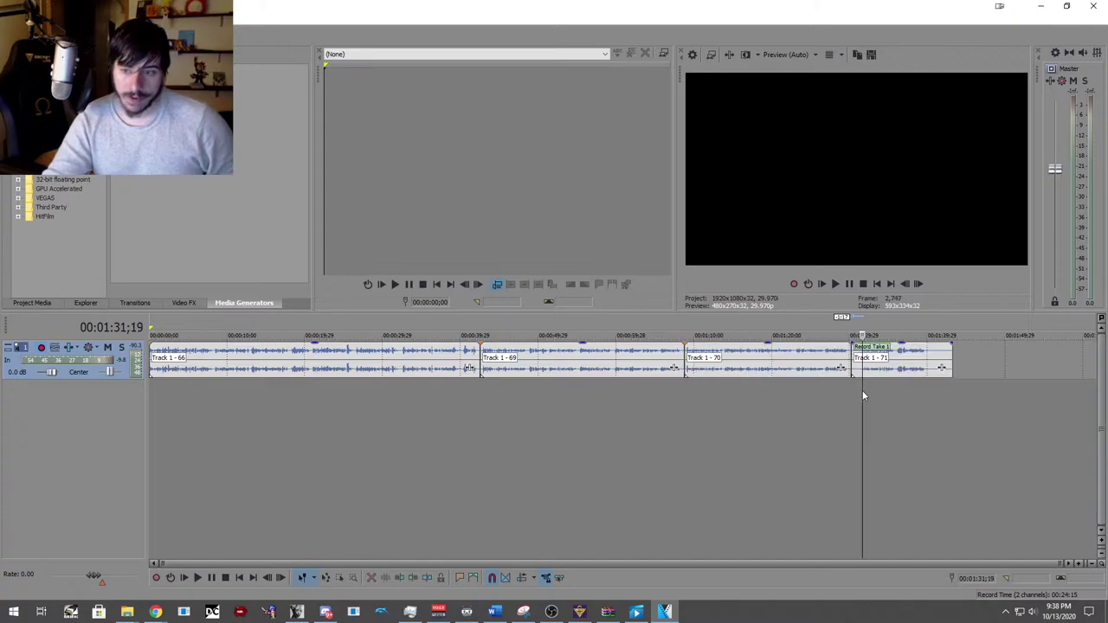
scroll(862, 390, "up", 3)
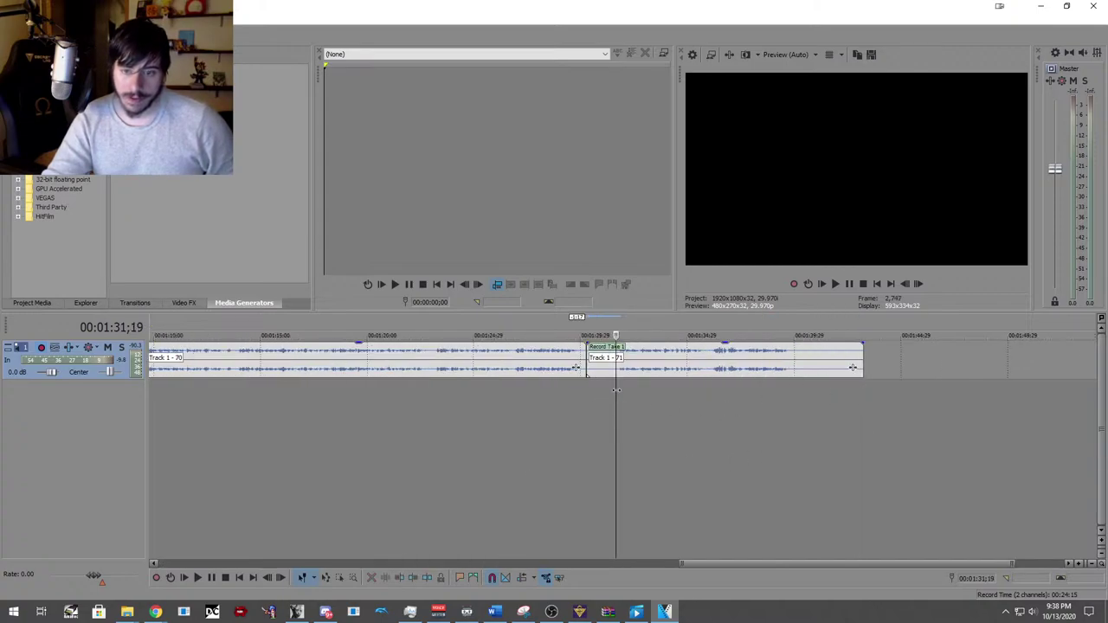
left_click(612, 388)
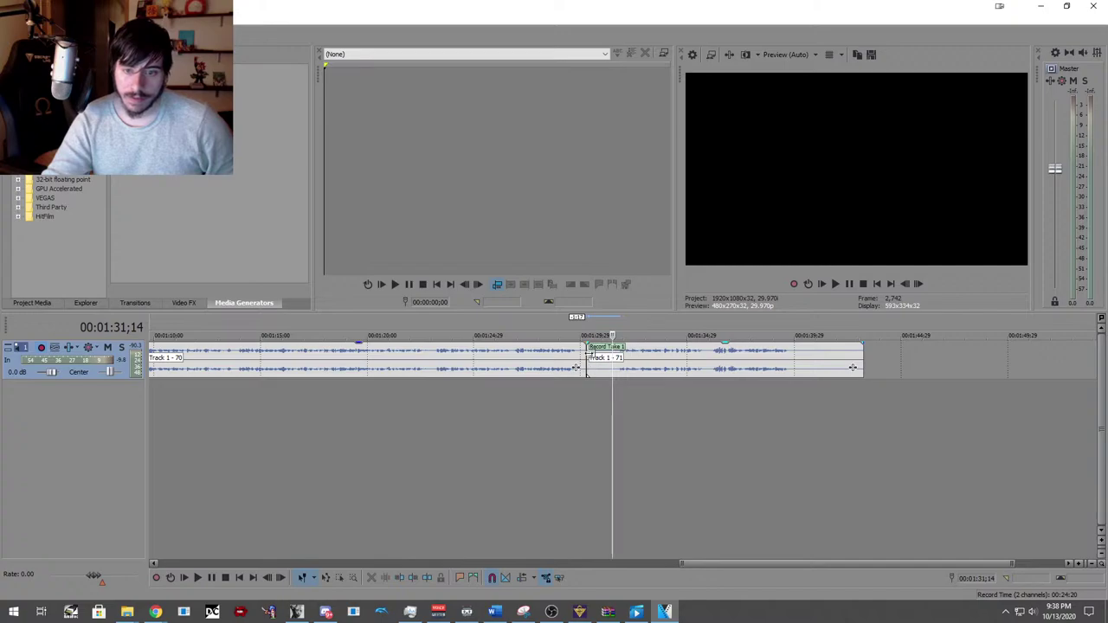
mouse_move(588, 362)
left_mouse_down()
mouse_move(617, 365)
mouse_move(591, 363)
left_mouse_up()
scroll(543, 470, "down", 4)
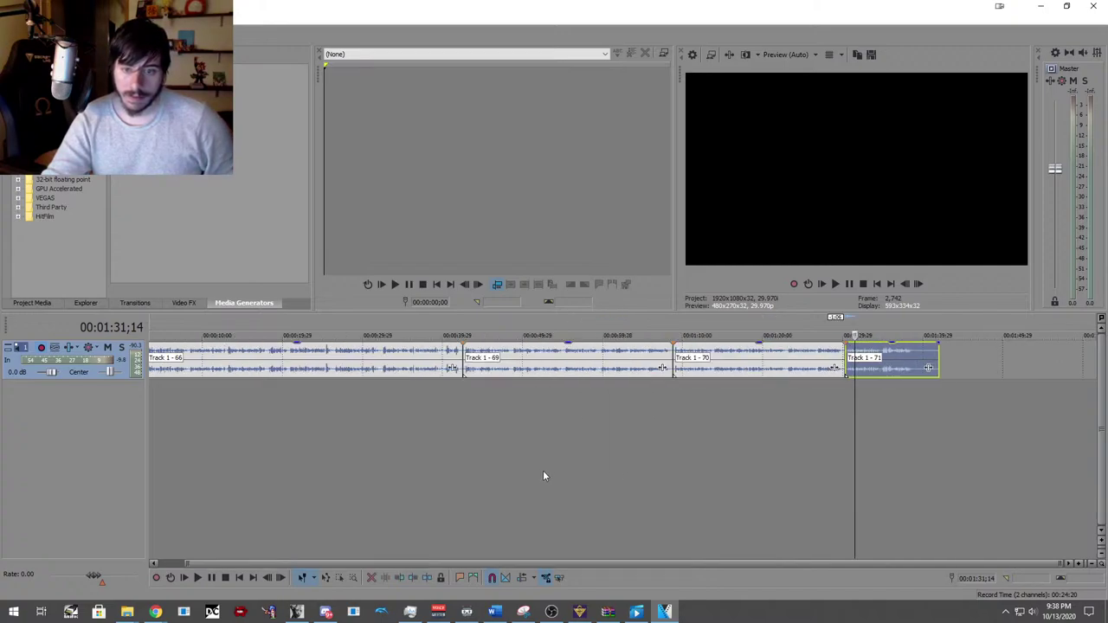
Play back from 00:01:26;29 across the join into the fourth narration clip, and delete that fourth clip.
left_click(818, 400)
left_click(198, 578)
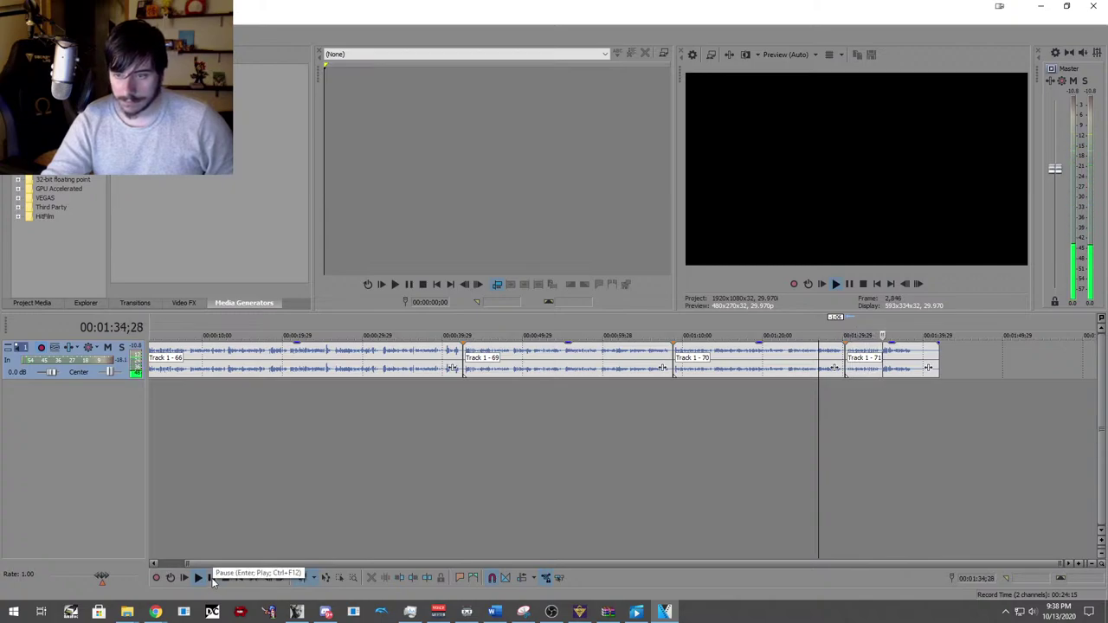
left_click(225, 577)
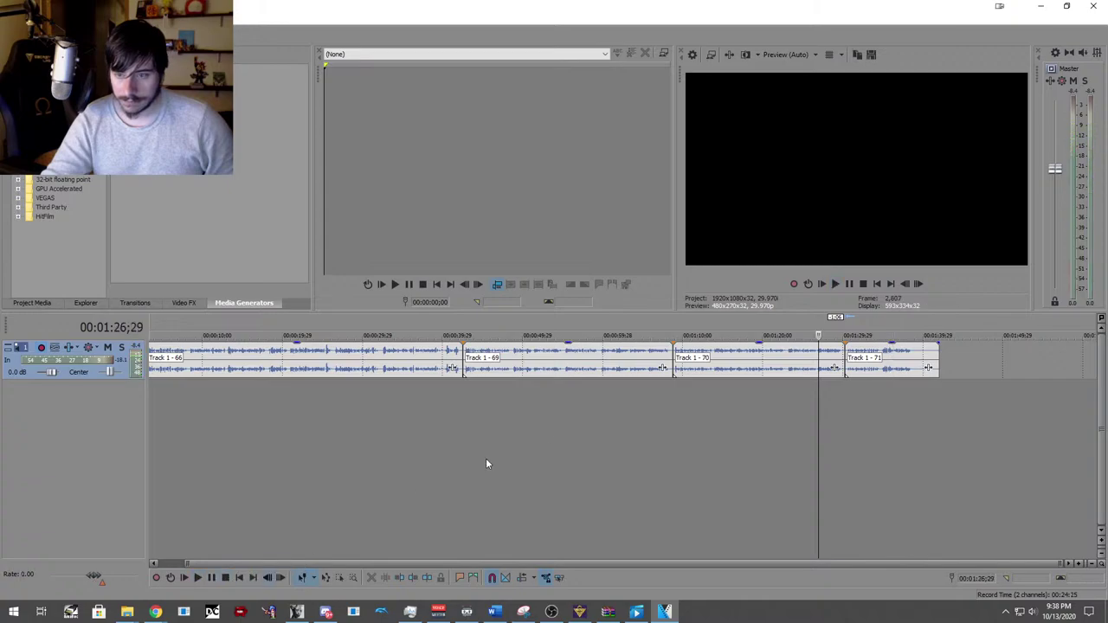
right_click(881, 373)
left_click(905, 366)
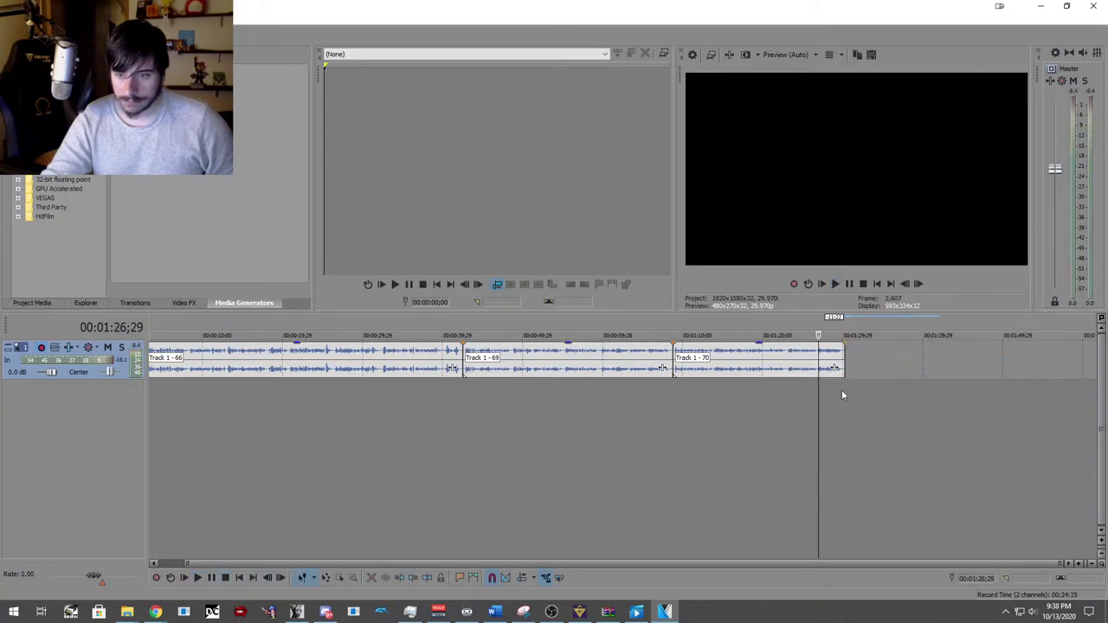
Re-record the fourth narration segment for about 13 seconds from 00:01:30;08, trim its leading silence and butt it against the third clip.
left_click(842, 395)
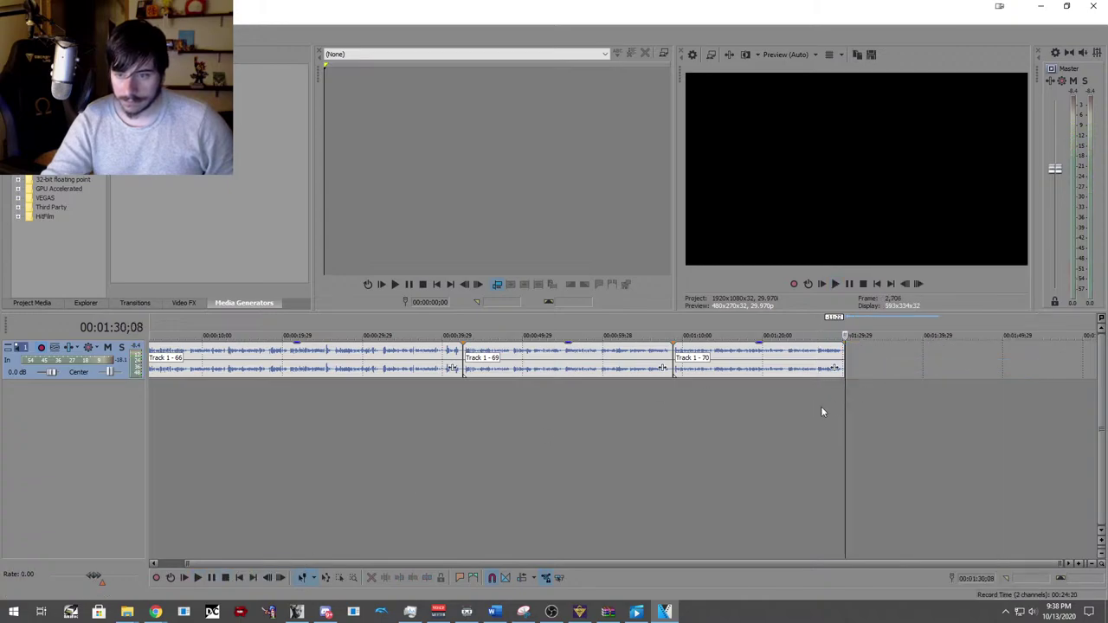
left_click(158, 578)
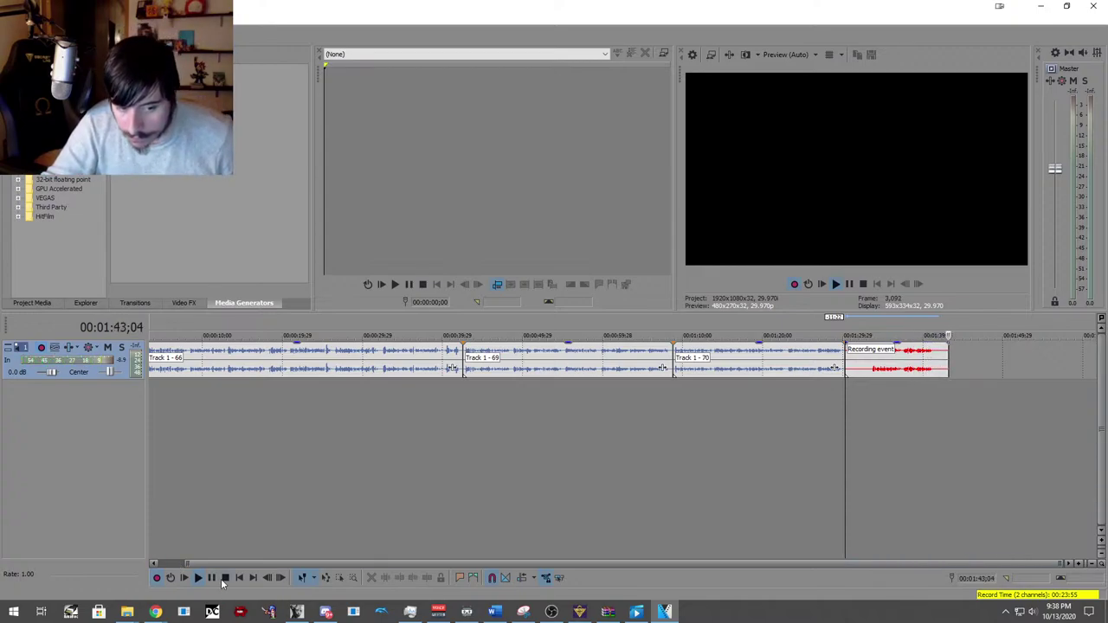
left_click(225, 578)
left_click(868, 390)
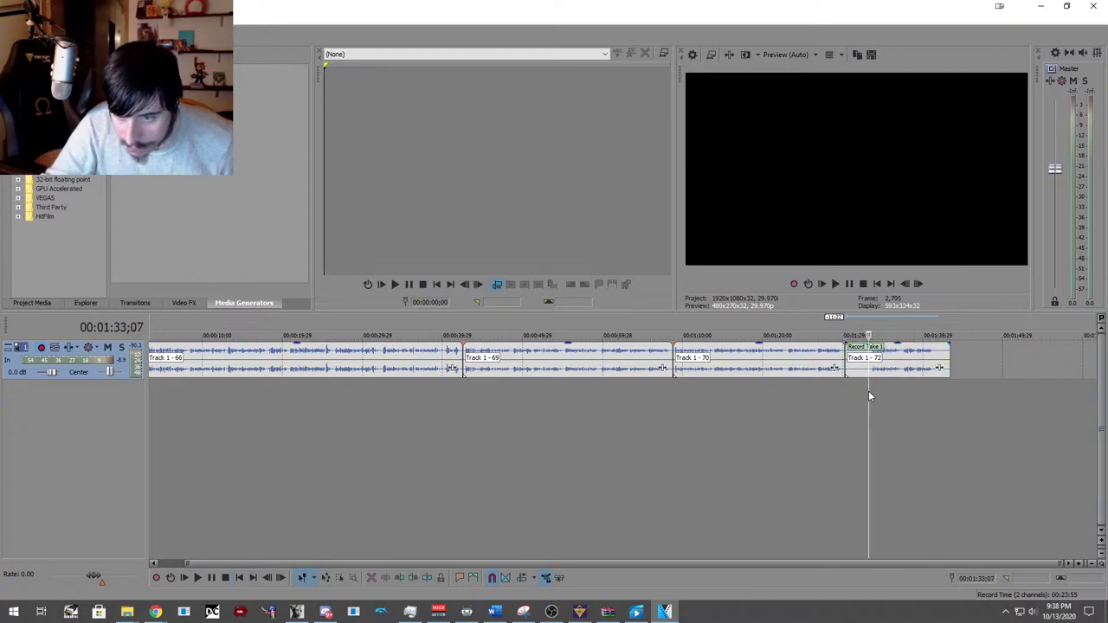
mouse_move(870, 396)
left_mouse_down()
mouse_move(849, 357)
mouse_move(873, 358)
mouse_move(872, 378)
mouse_move(860, 377)
left_mouse_up()
Play back from 00:01:28;06 through the fourth narration clip and trim its end to 00:01:38;11.
left_click(828, 400)
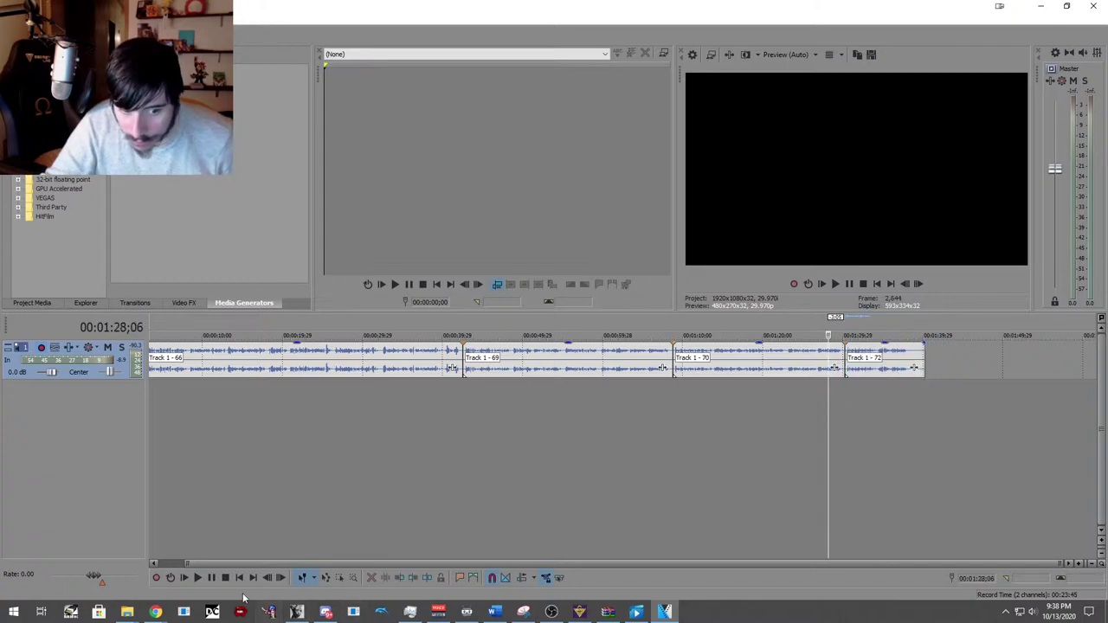
left_click(197, 577)
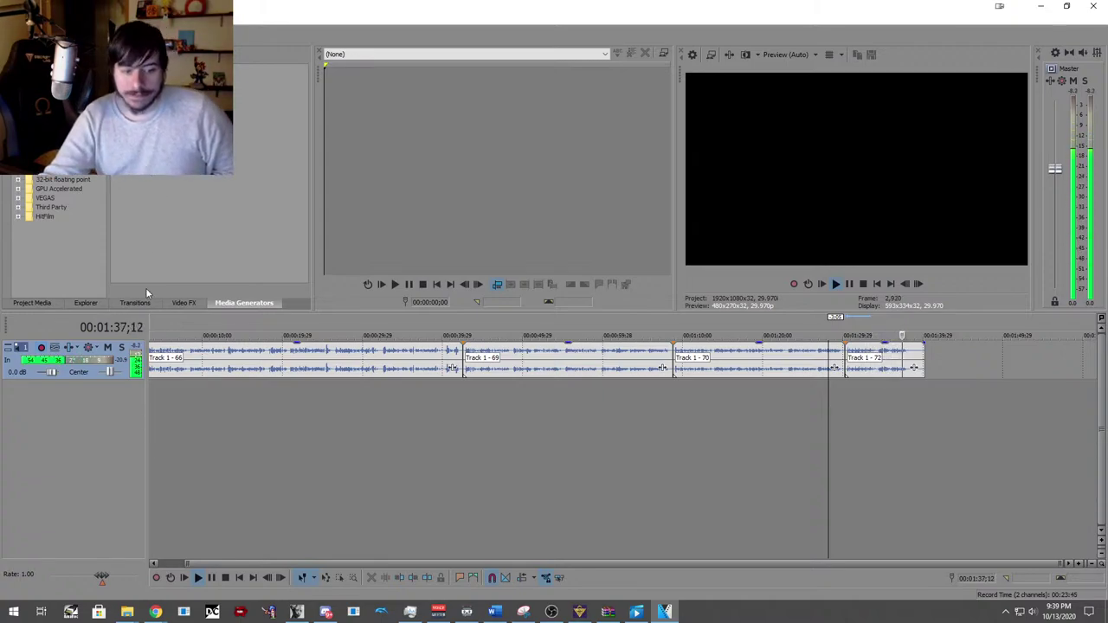
left_click(212, 578)
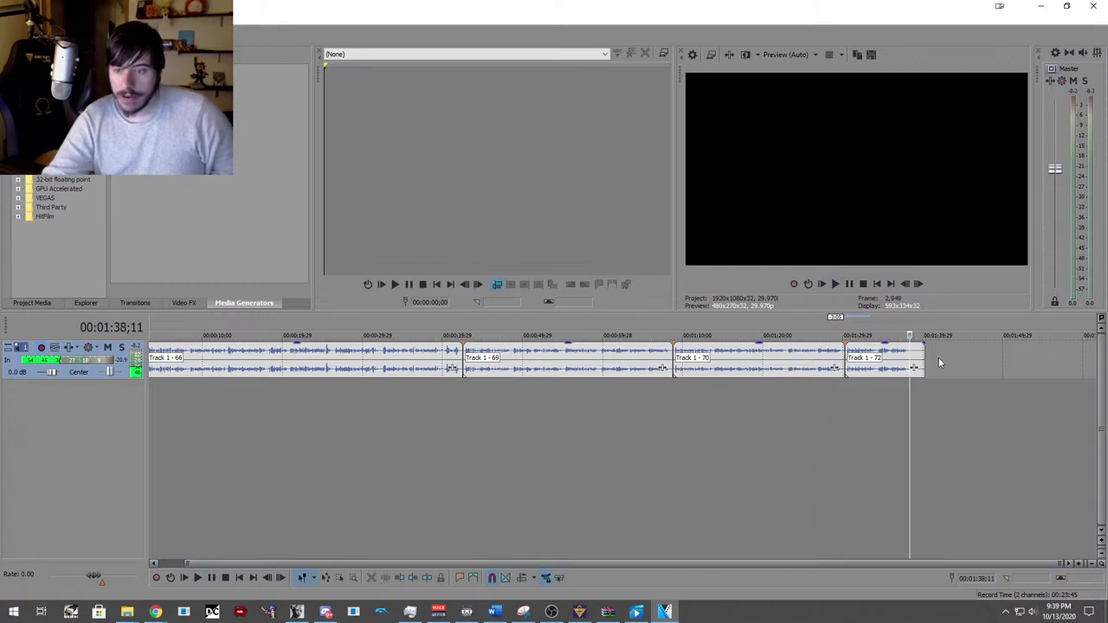
left_click_drag(923, 354, 909, 354)
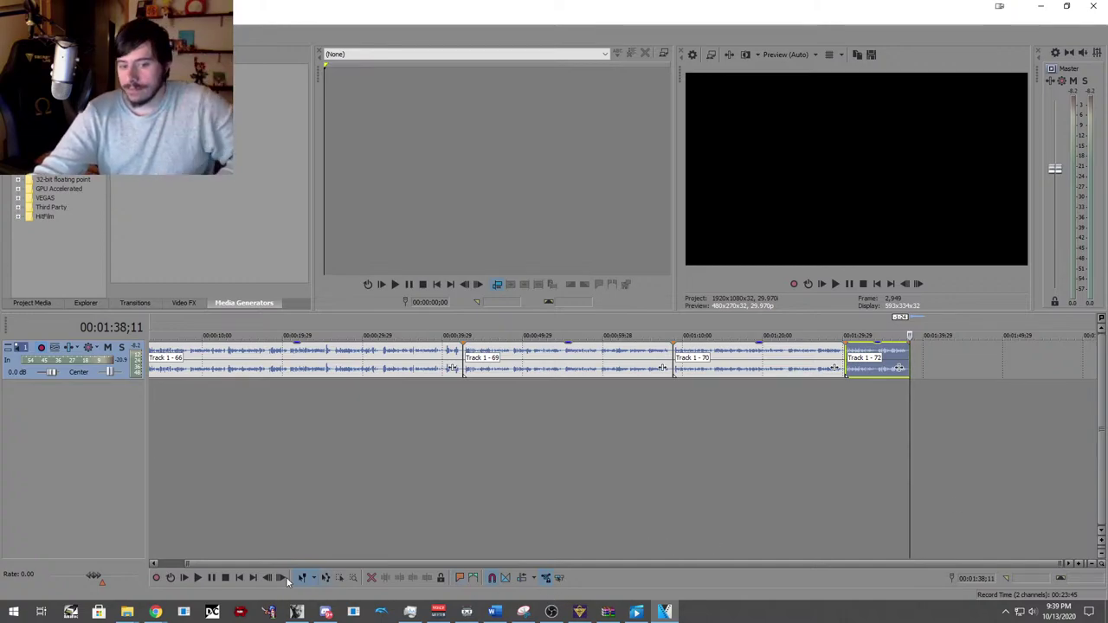
Record a fifth narration segment of about 1 minute 45 seconds from 00:01:38;11, trim its leading silence and butt it against the fourth clip.
left_click(155, 578)
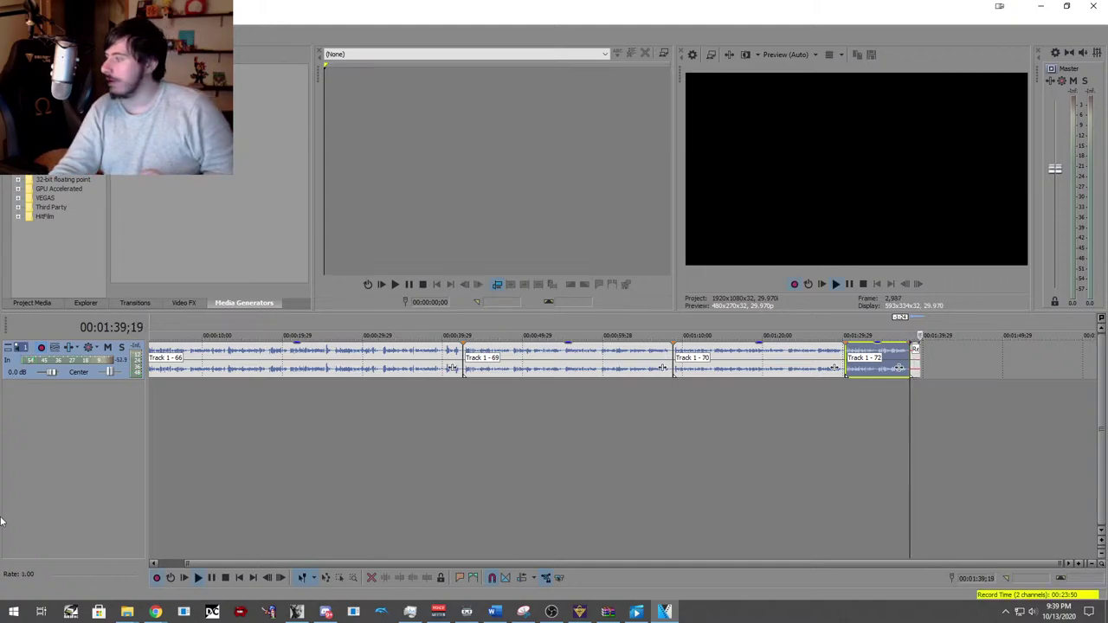
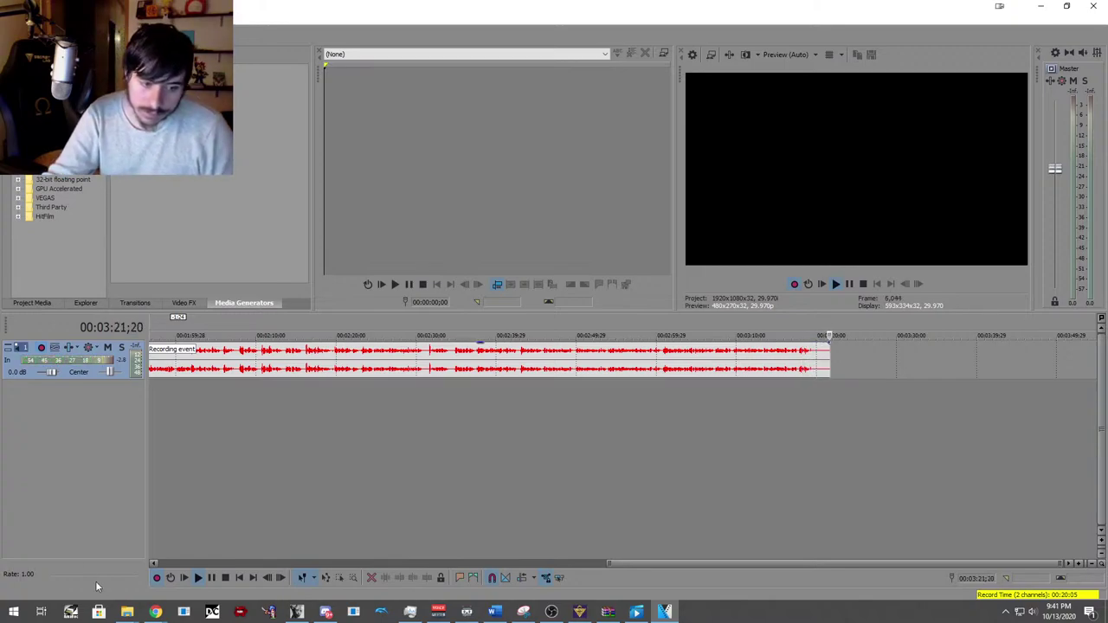
left_click(226, 578)
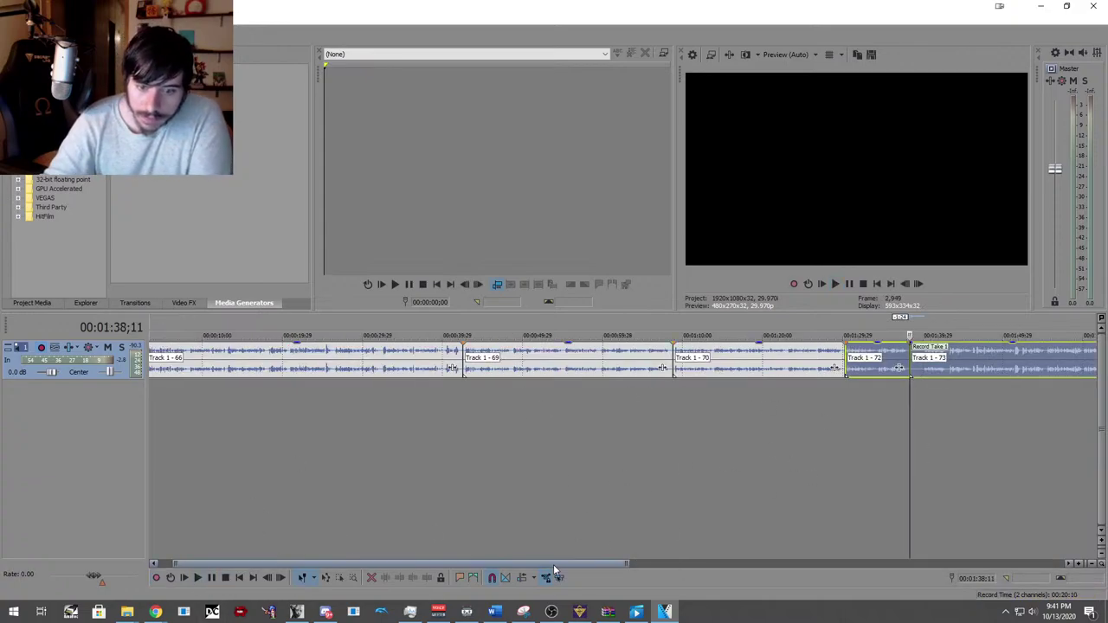
left_click_drag(552, 563, 798, 527)
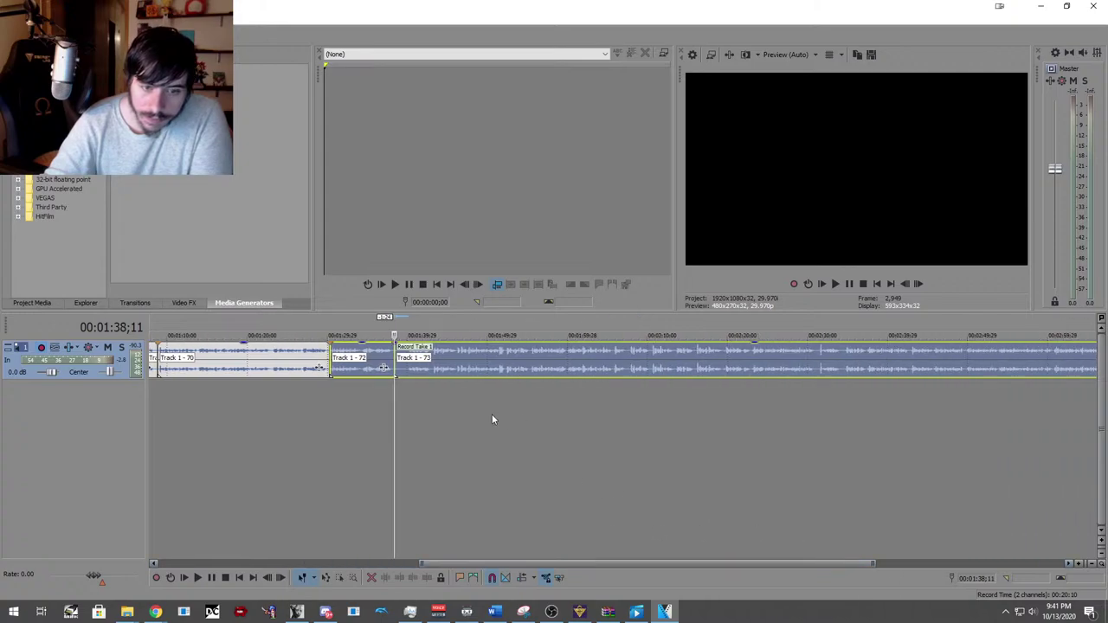
left_click(407, 382)
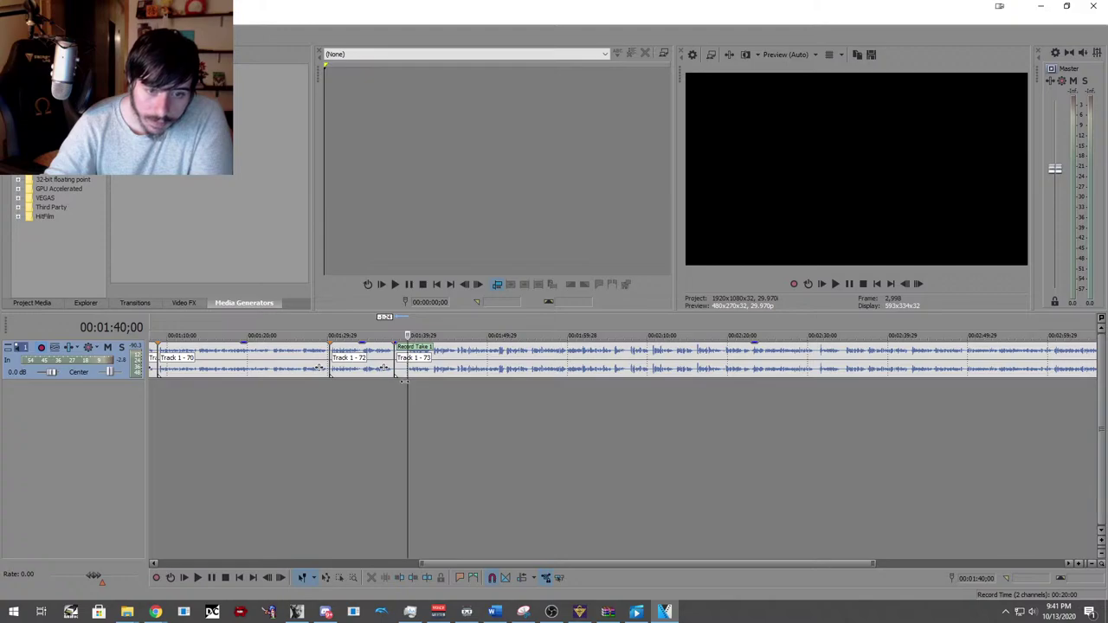
left_click_drag(406, 382, 406, 381)
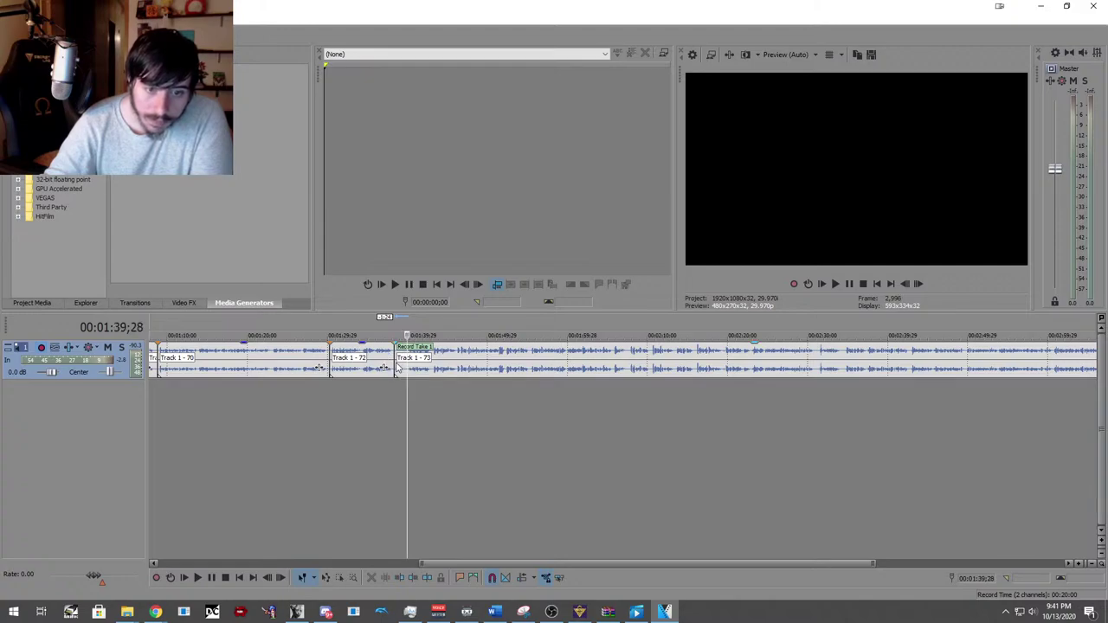
left_click_drag(396, 368, 409, 373)
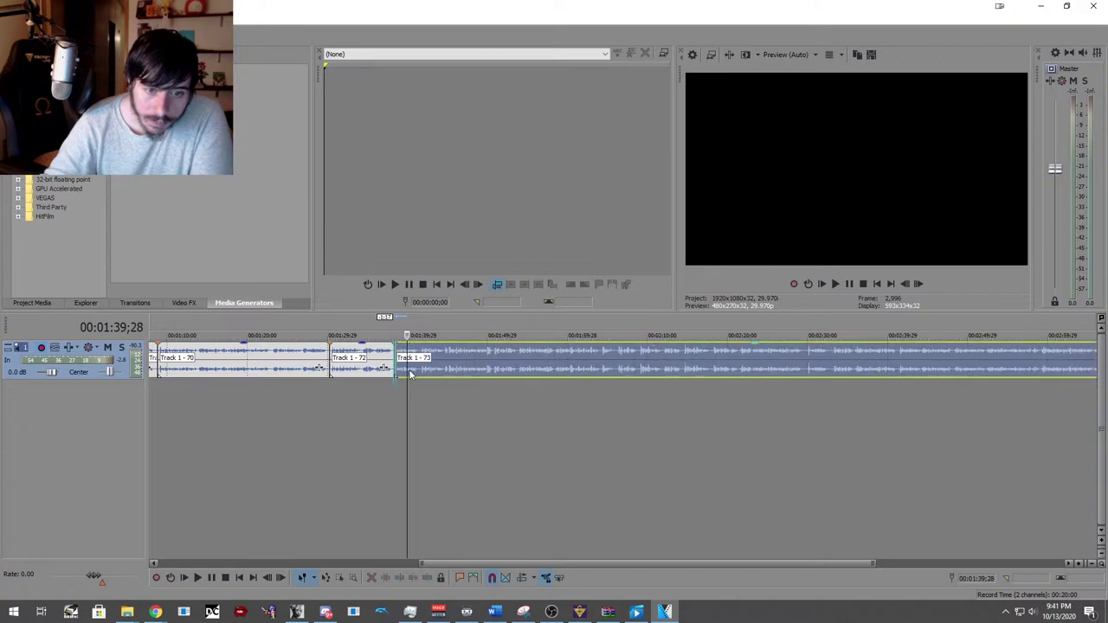
Play back from 00:01:33;18 through the fifth narration clip and trim its end to 00:03:18;09.
left_click(356, 406)
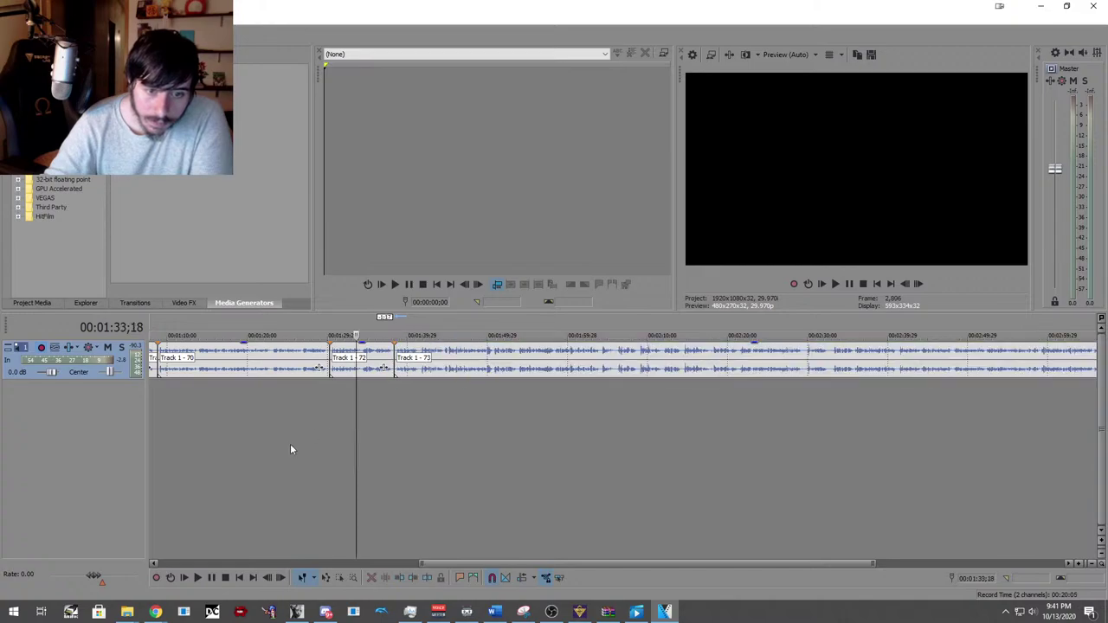
left_click(197, 577)
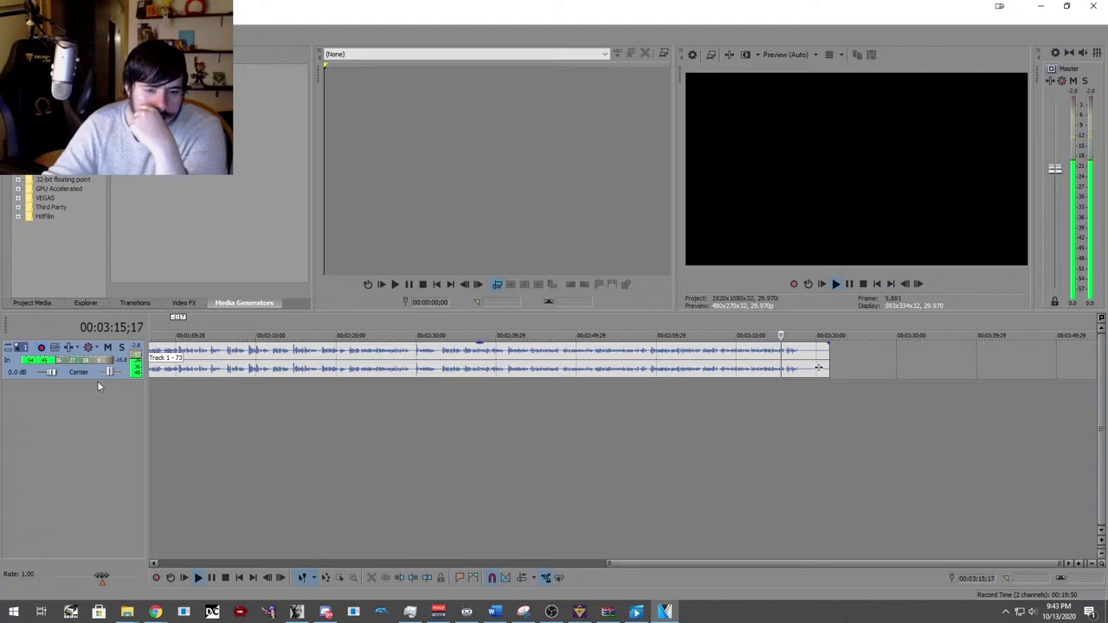
left_click(213, 578)
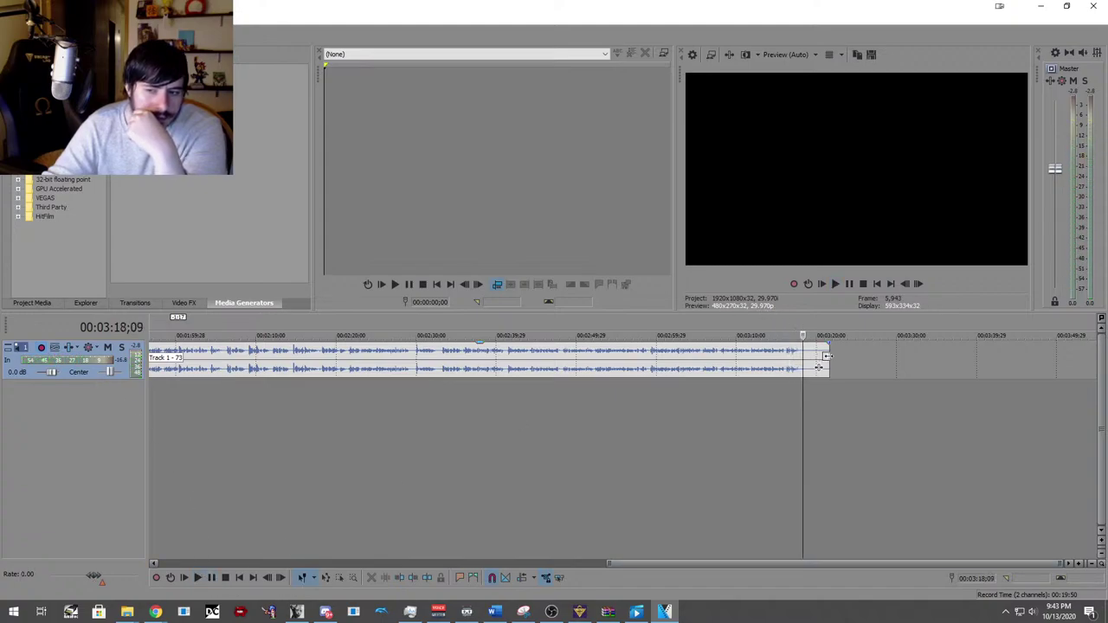
left_click(814, 357)
left_click_drag(815, 356, 797, 367)
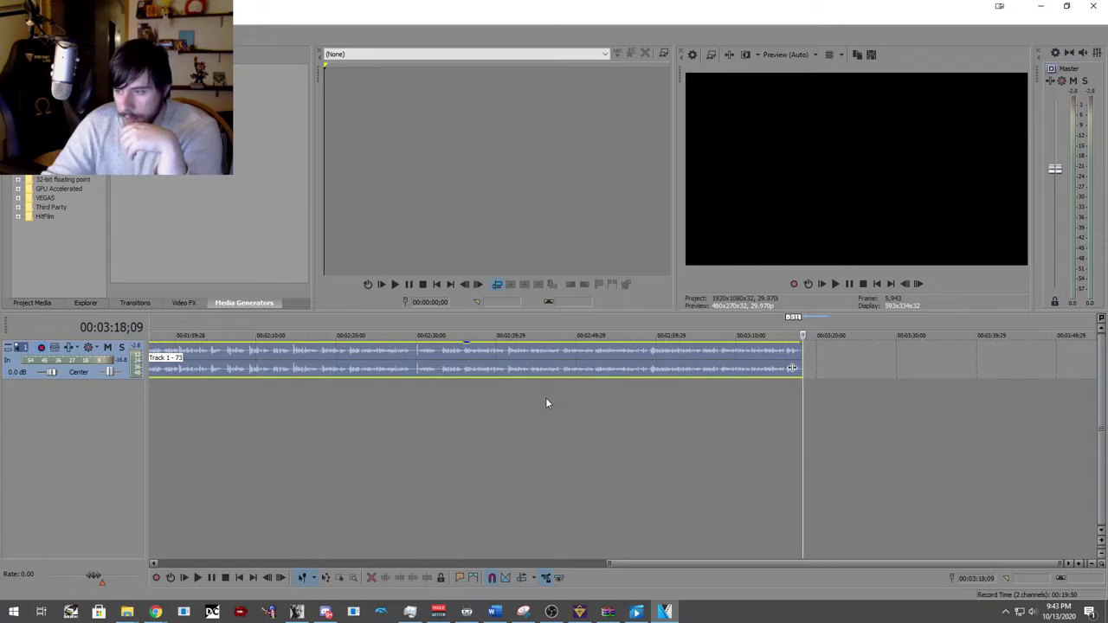
Record a sixth narration segment of about 7 seconds from 00:03:18;09, trim its leading silence and butt it against the fifth clip.
left_click(157, 578)
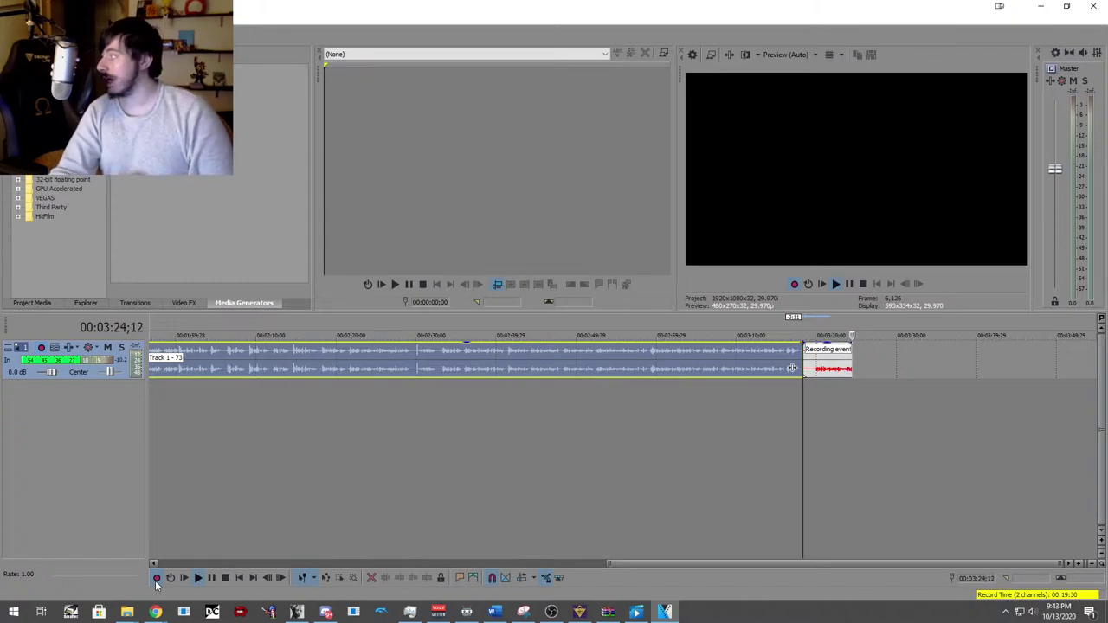
left_click(156, 579)
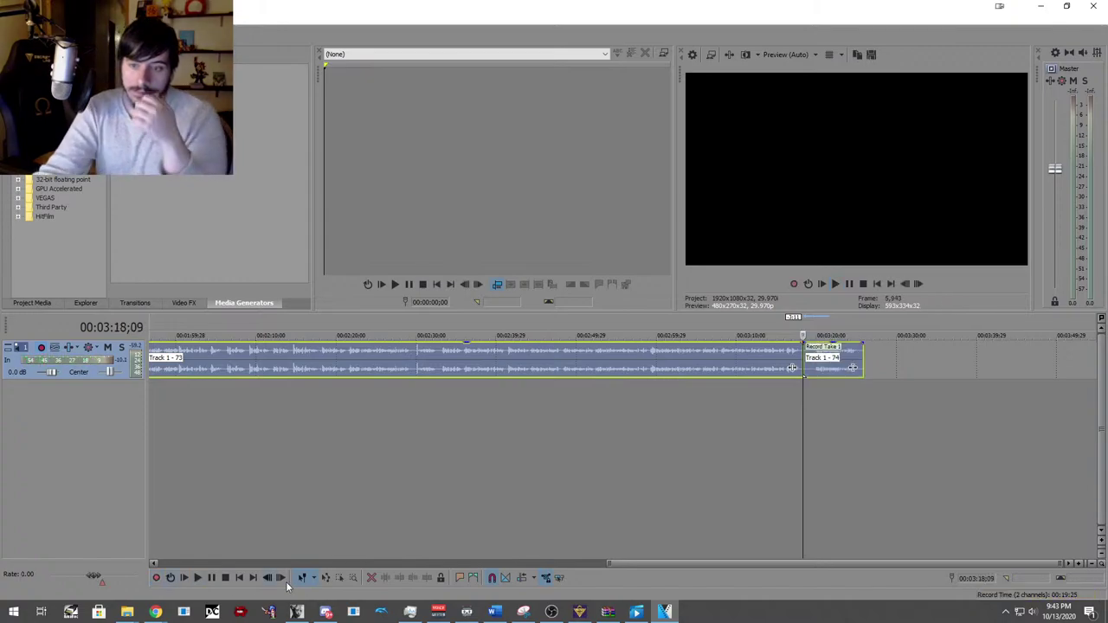
left_click(815, 383)
left_click(810, 387)
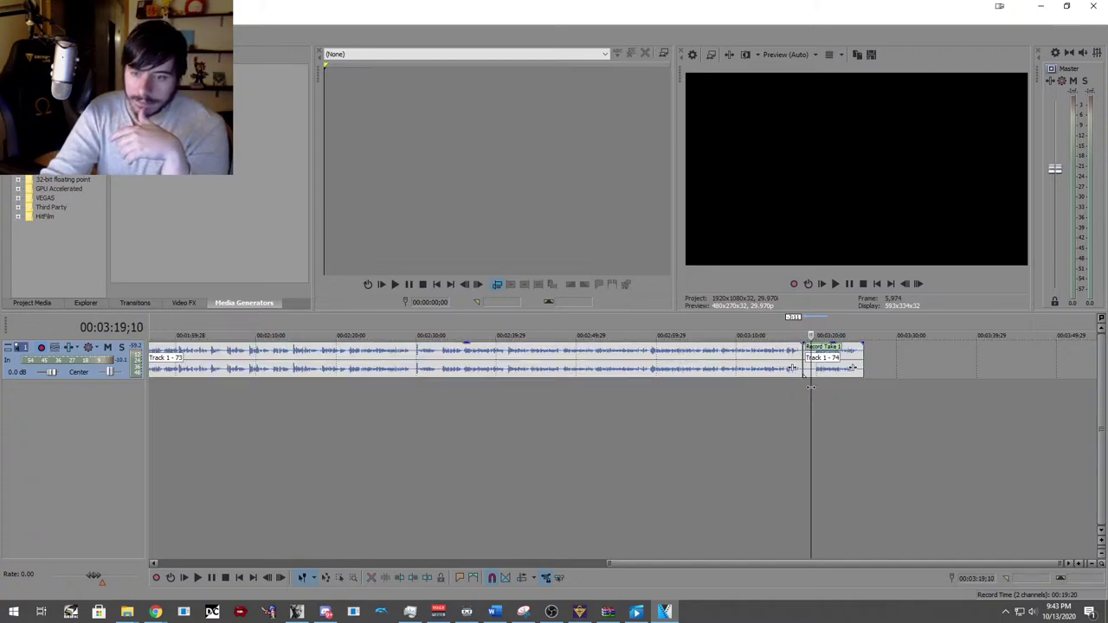
left_click_drag(810, 386, 812, 369)
Play back from 00:03:16;16 across the join into the sixth narration clip and pause near its end.
left_click(788, 403)
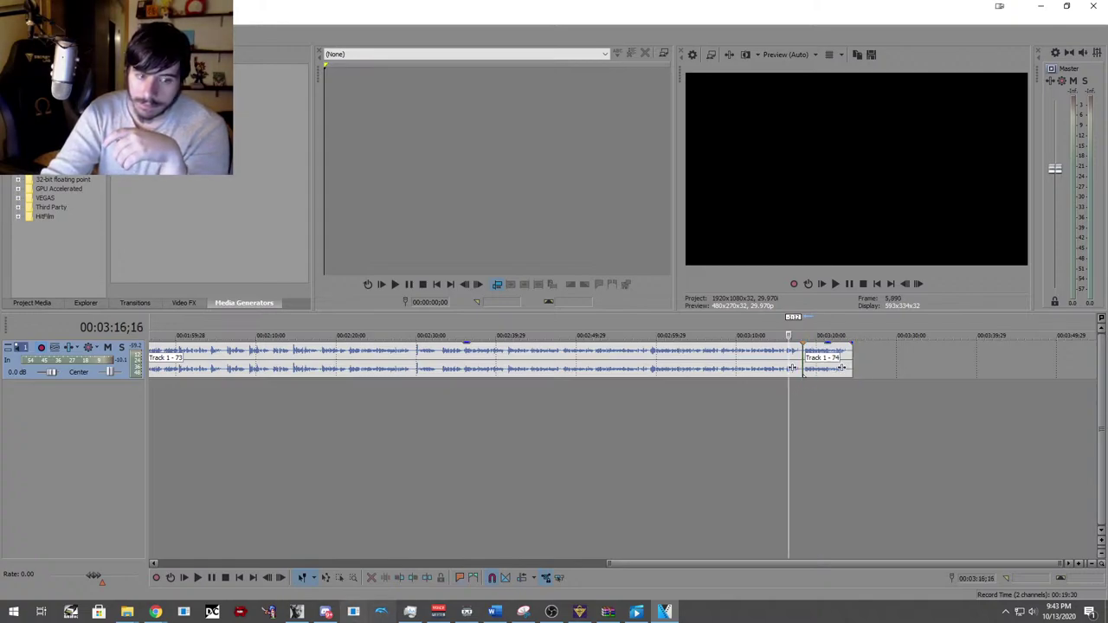
left_click(200, 580)
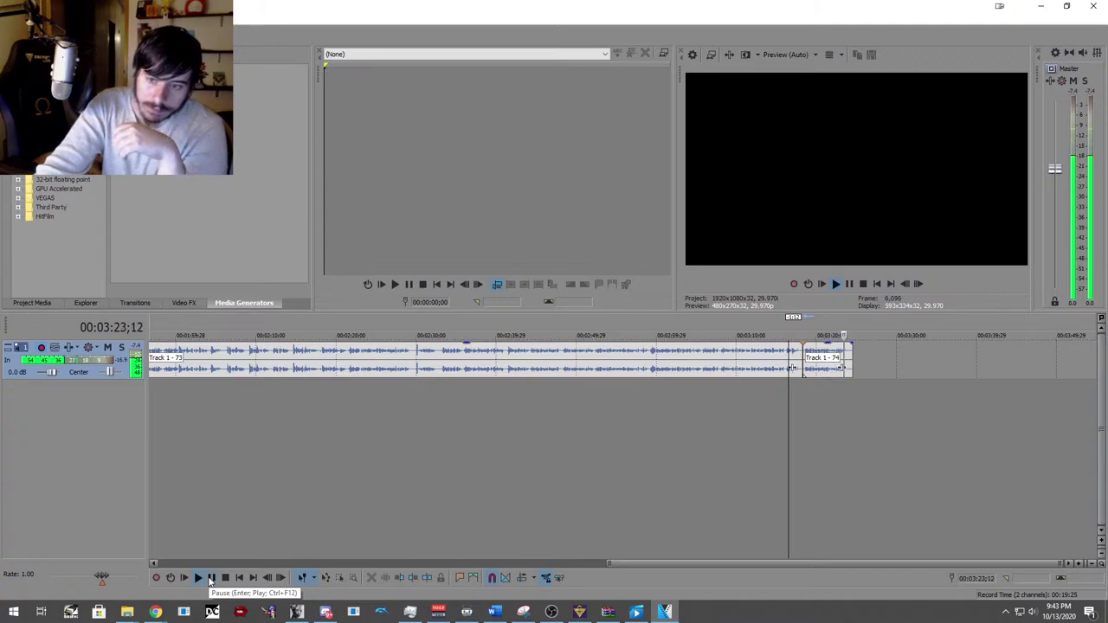
left_click(210, 581)
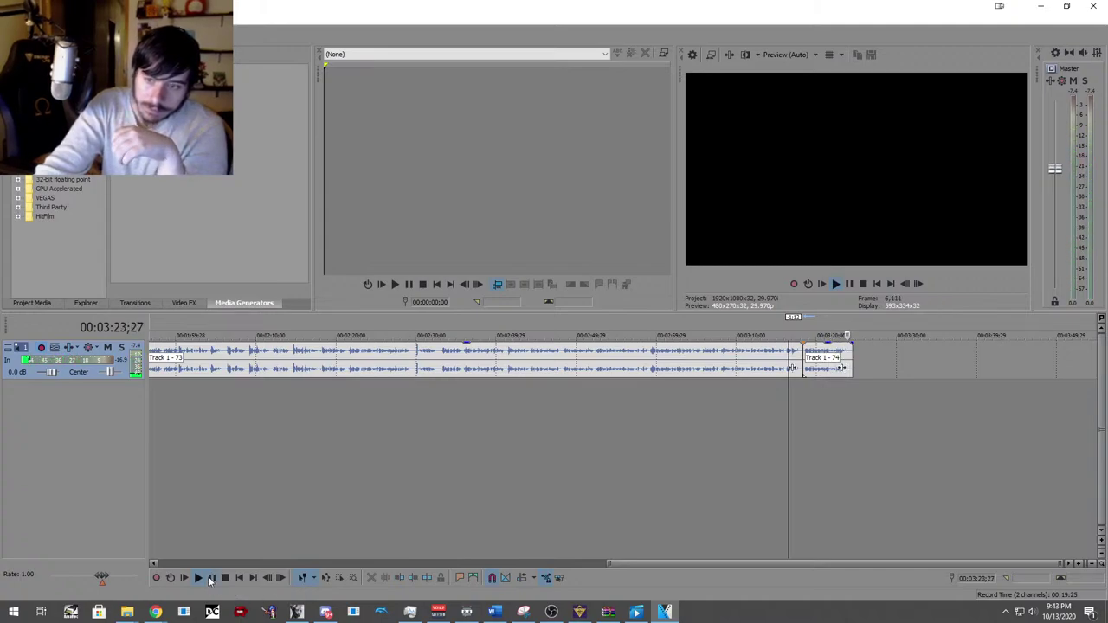
Trim the end of clip Track 1 - 74 to 00:03:23;27 and record the next voice take from that point.
left_click(848, 364)
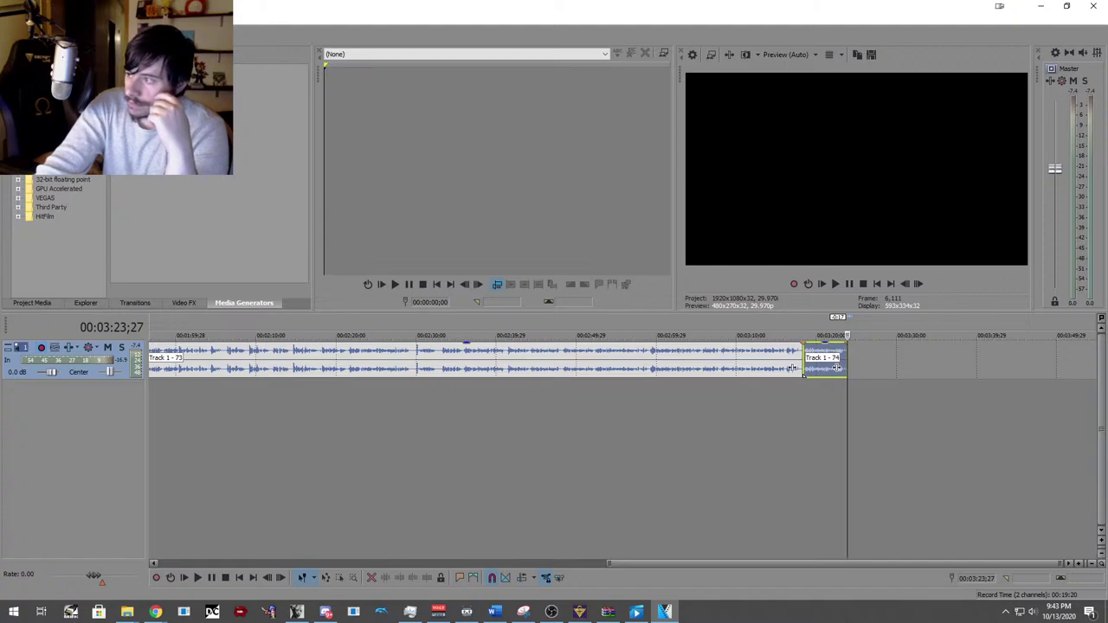
key("alt+Tab")
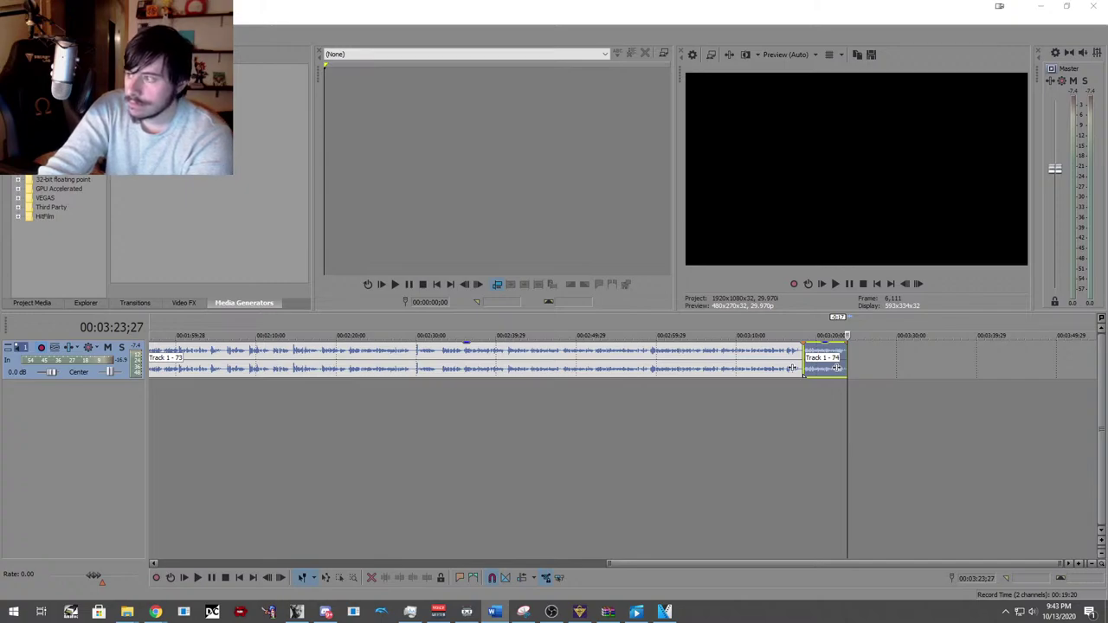
key("alt+Tab")
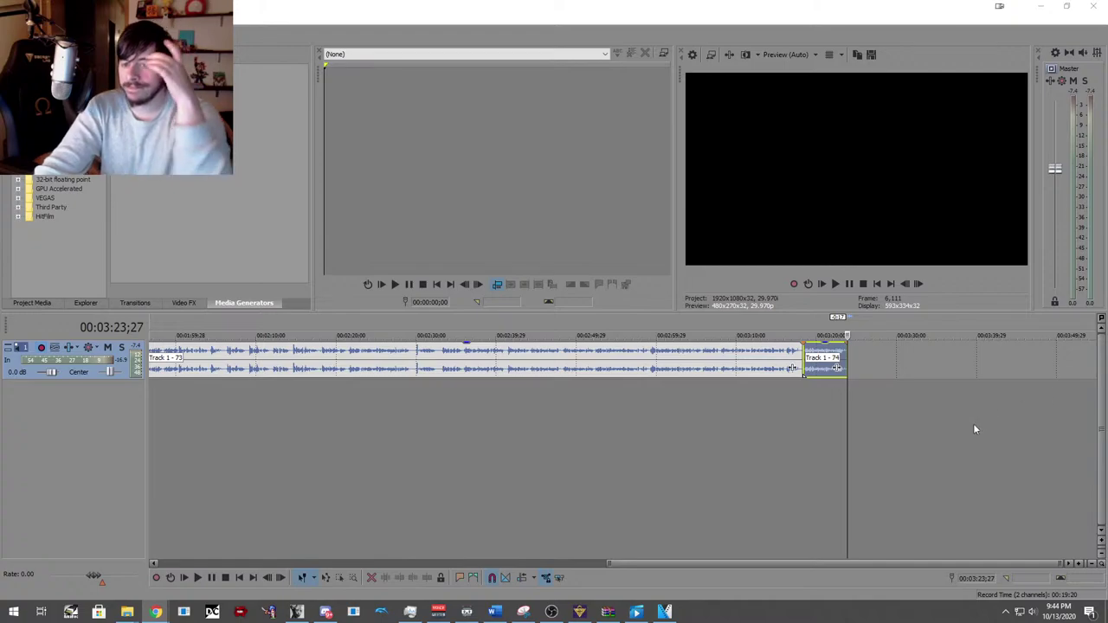
left_click(910, 455)
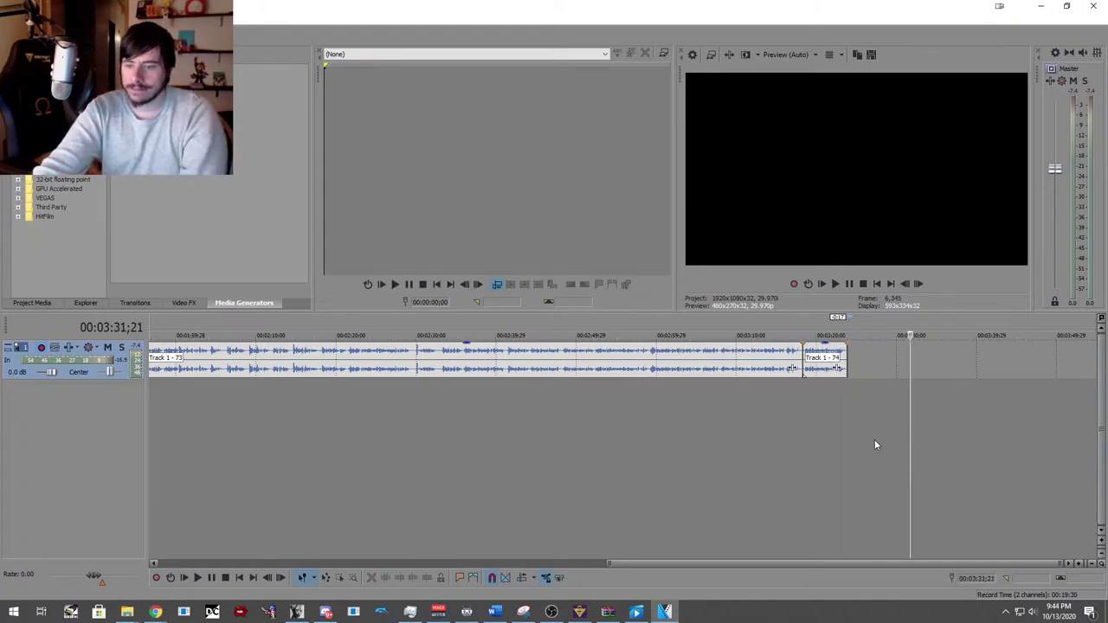
left_click(847, 451)
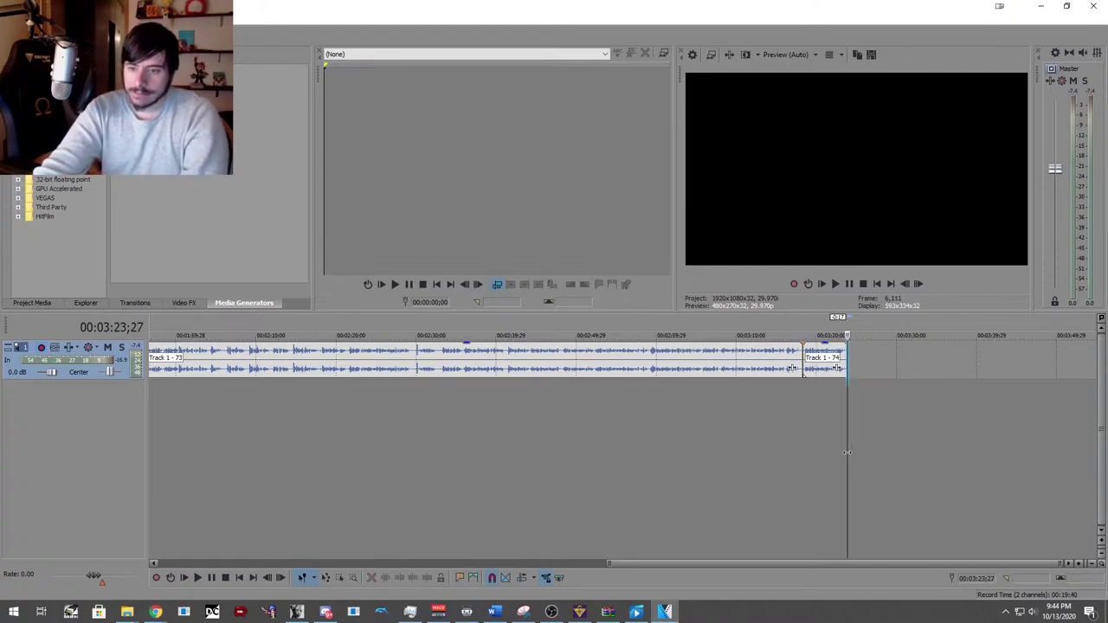
key("space")
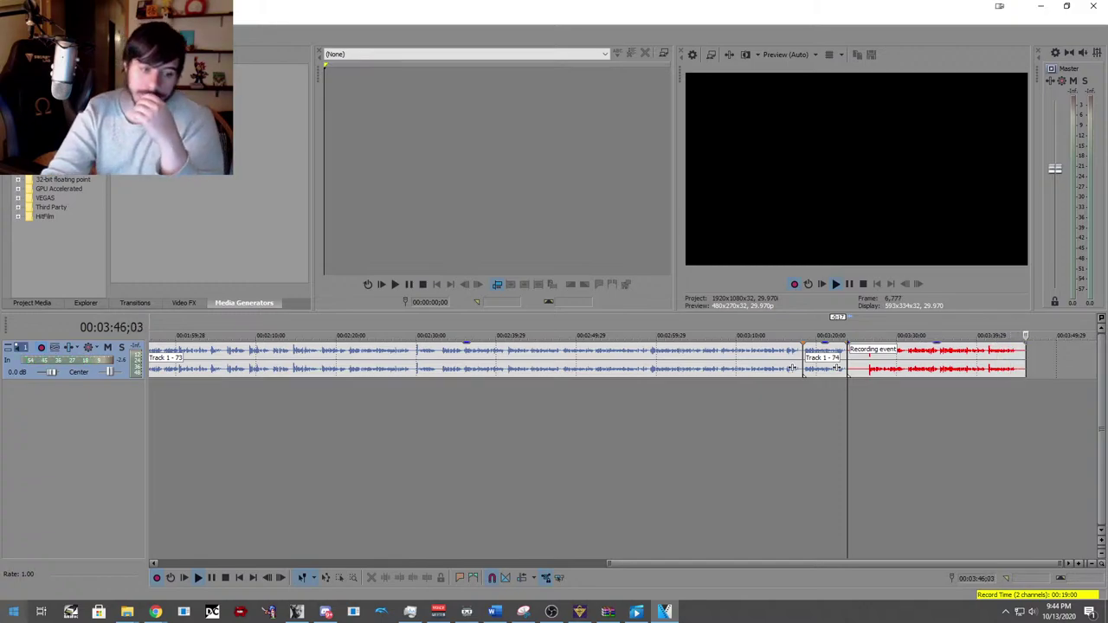
left_click(157, 577)
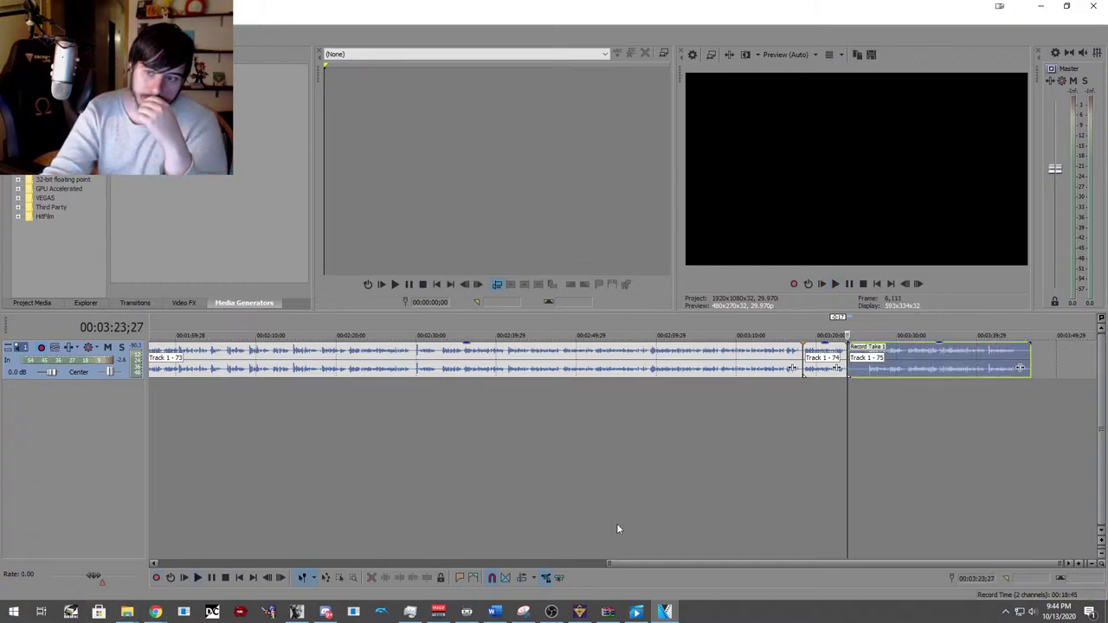
Trim about two seconds of leading silence off the new take, butt it against Track 1 - 74, and play back from 00:03:22;13.
left_click(869, 381)
left_click(864, 389)
left_click_drag(863, 389, 883, 372)
left_click(836, 404)
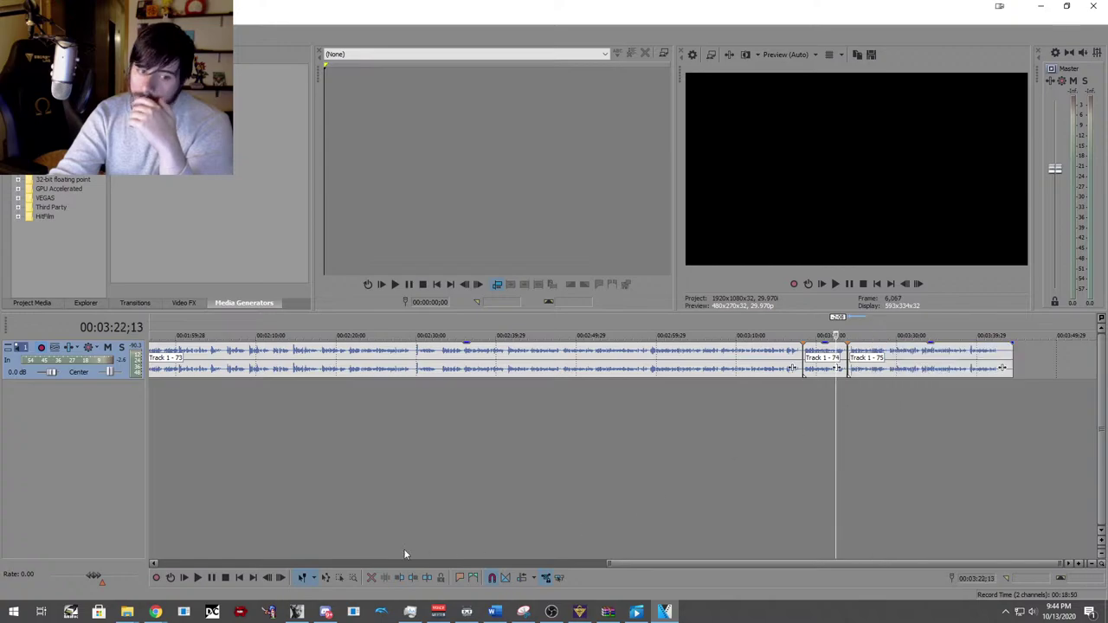
left_click(196, 582)
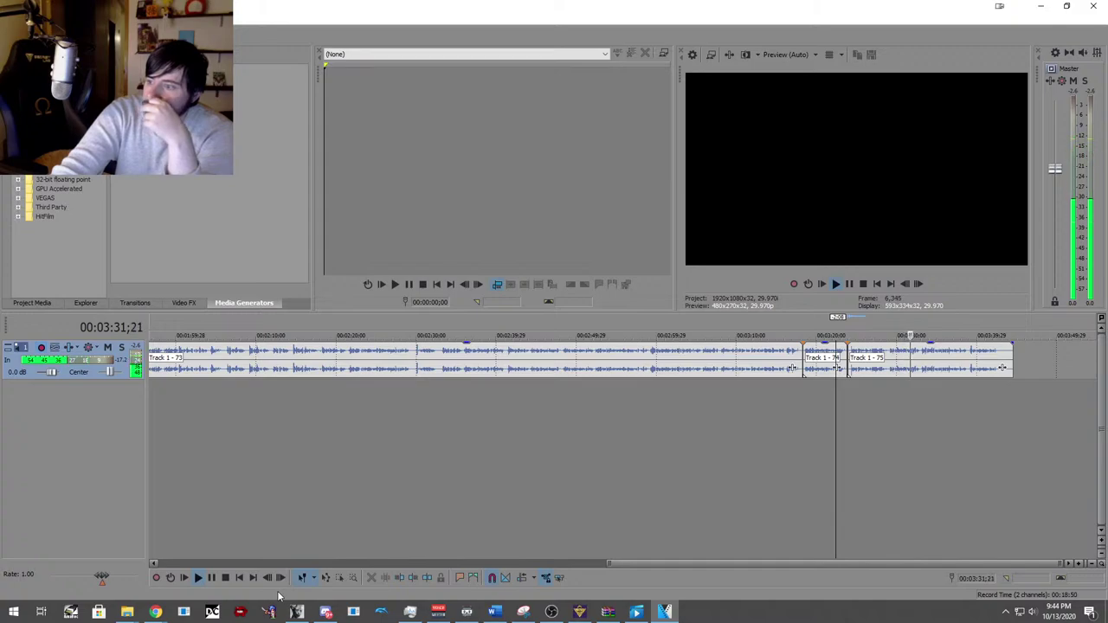
mouse_move(296, 611)
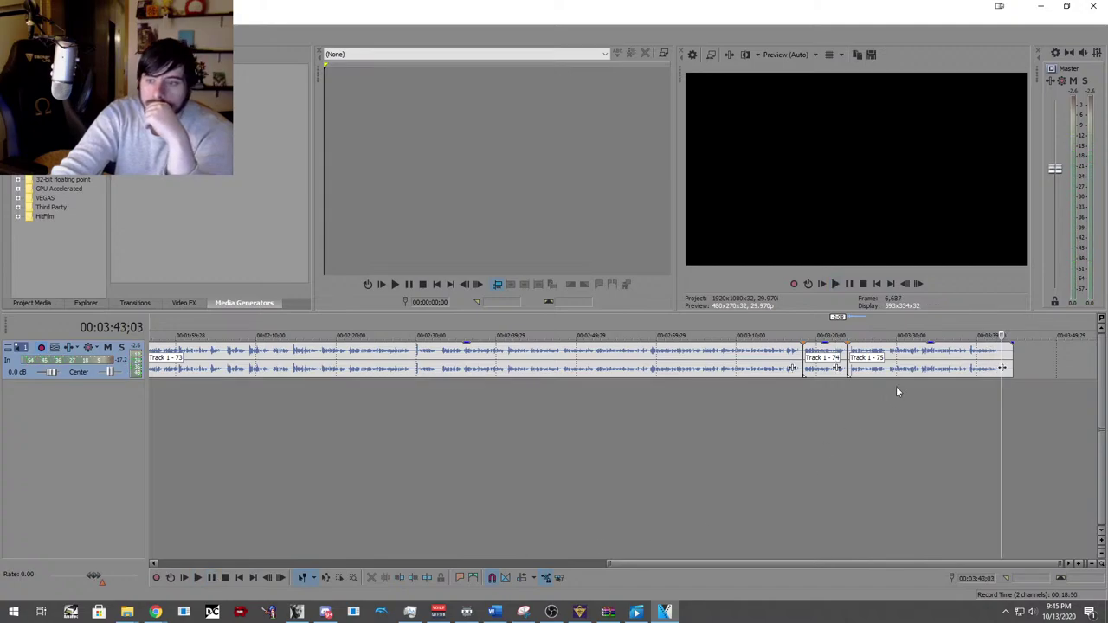
Trim the end of clip Track 1 - 75 to 00:03:43;03 and record another voice take from there.
left_click_drag(1012, 360, 1002, 360)
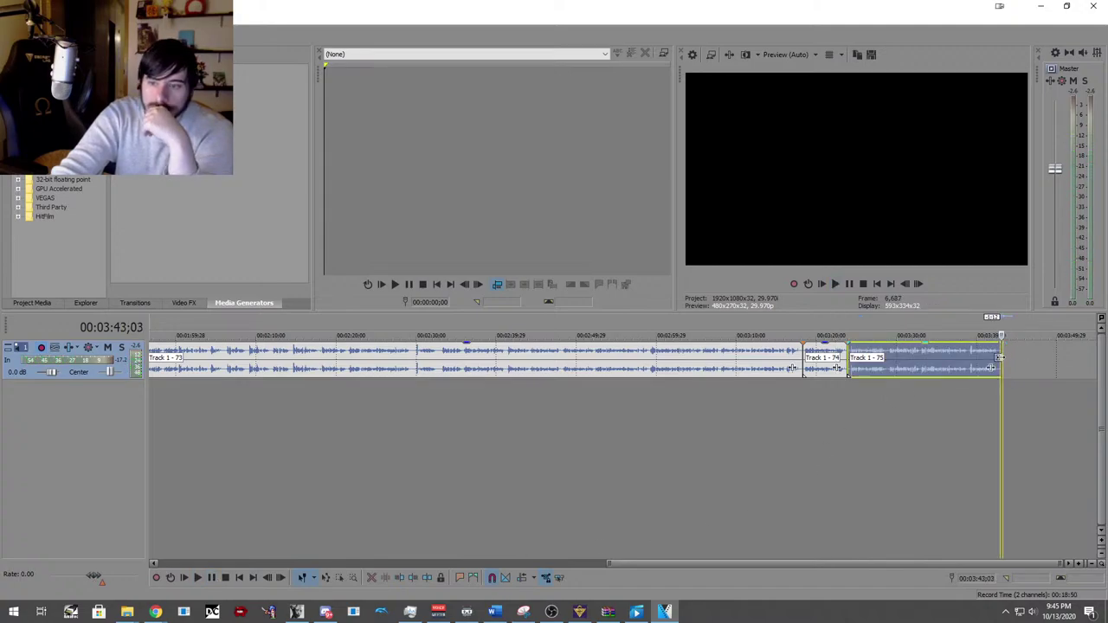
left_click(156, 578)
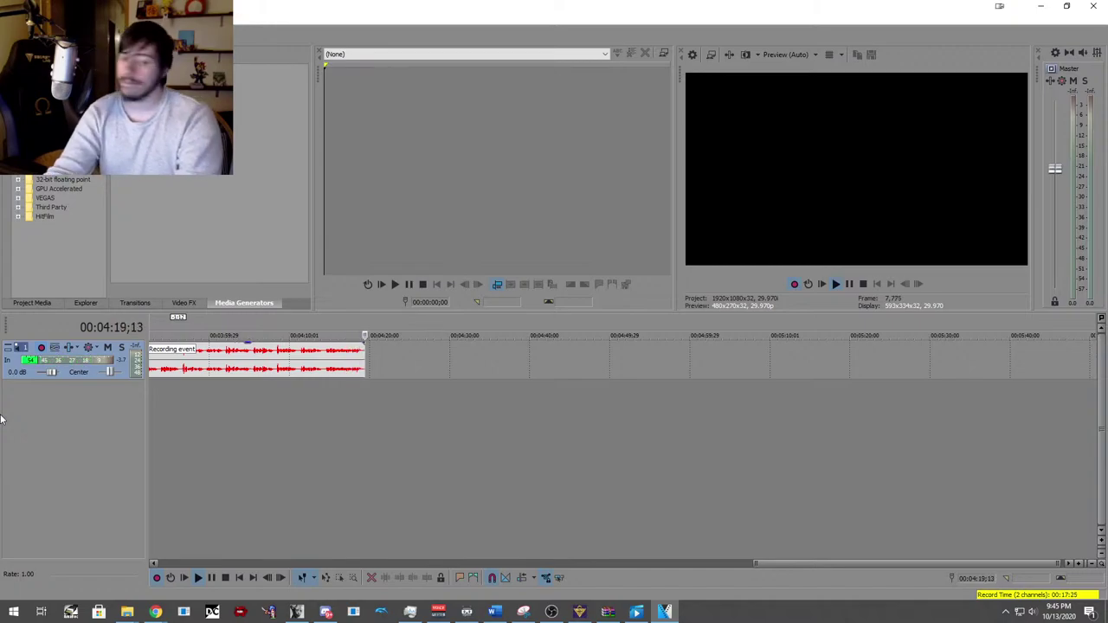
left_click(156, 577)
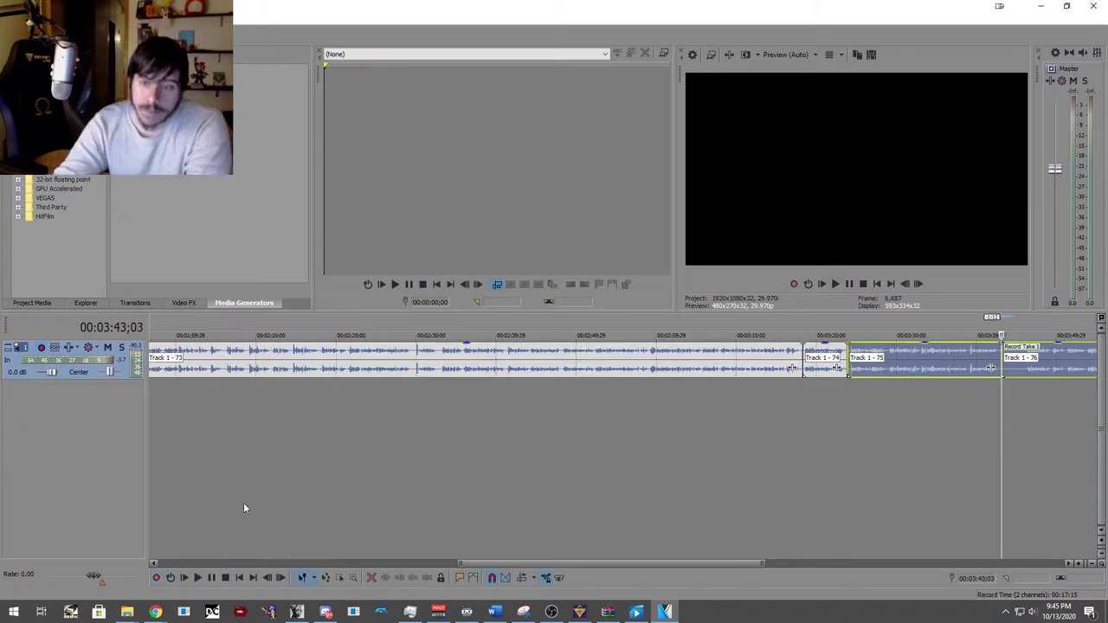
Trim the first 11 frames off clip Track 1 - 75, close the gap to Track 1 - 74, and play it back.
left_click(848, 398)
scroll(845, 394, "up", 5)
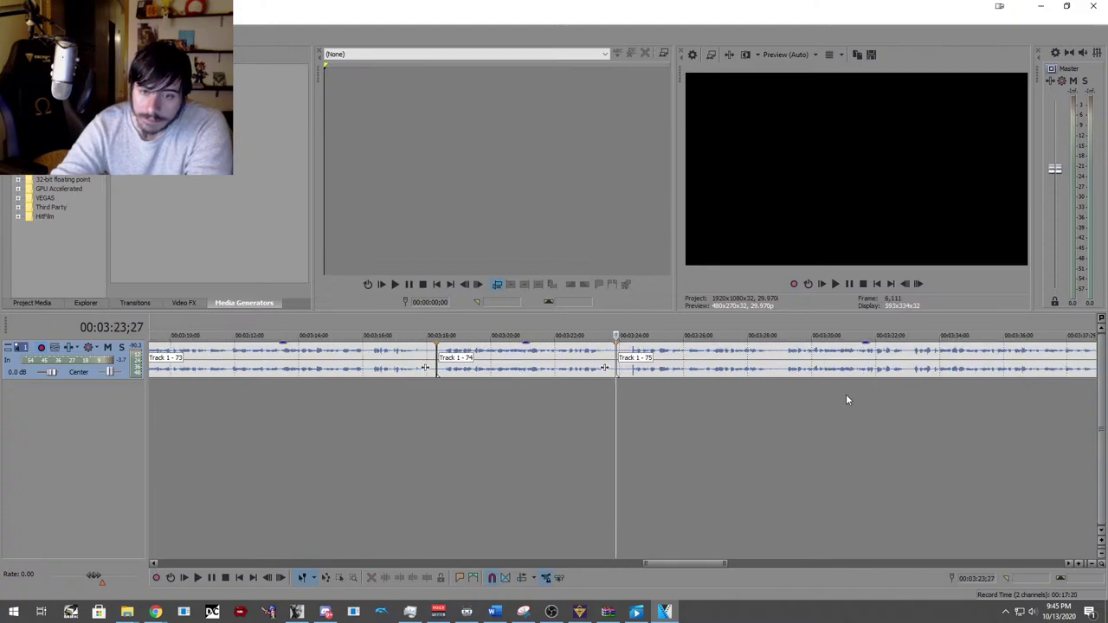
mouse_move(614, 398)
left_mouse_down()
mouse_move(627, 398)
mouse_move(628, 362)
mouse_move(636, 372)
mouse_move(618, 381)
left_mouse_up()
scroll(616, 395, "down", 4)
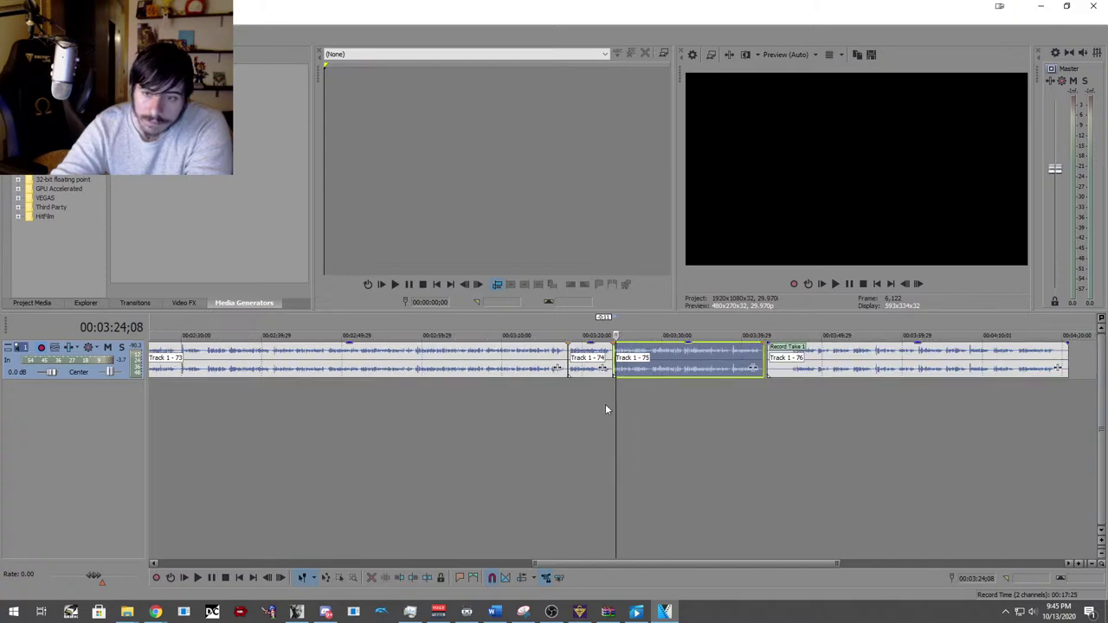
left_click(198, 579)
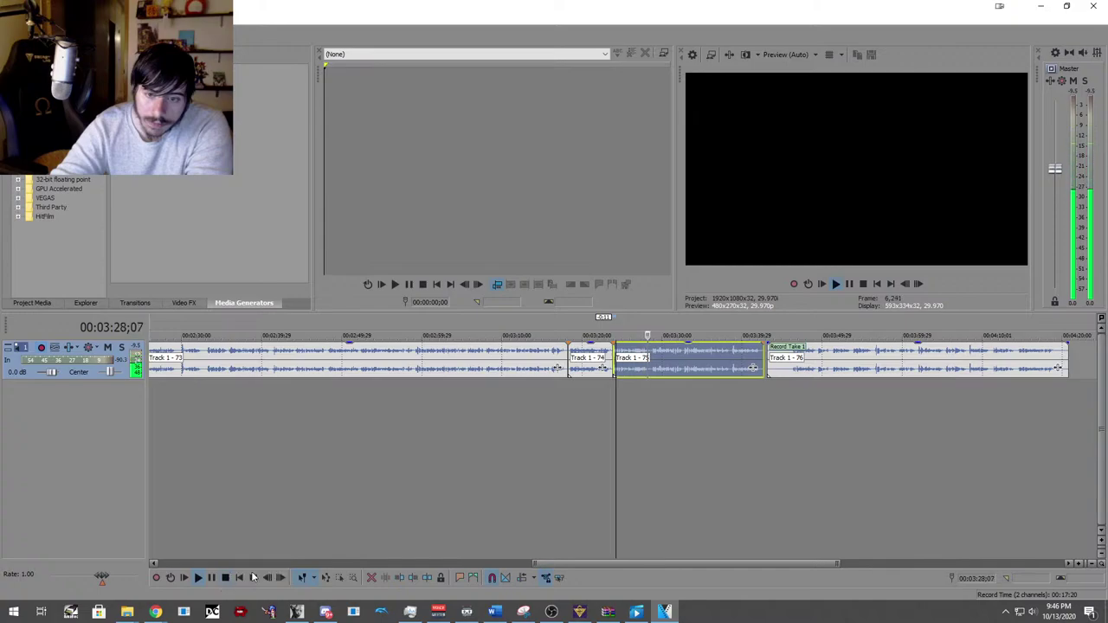
left_click(741, 402)
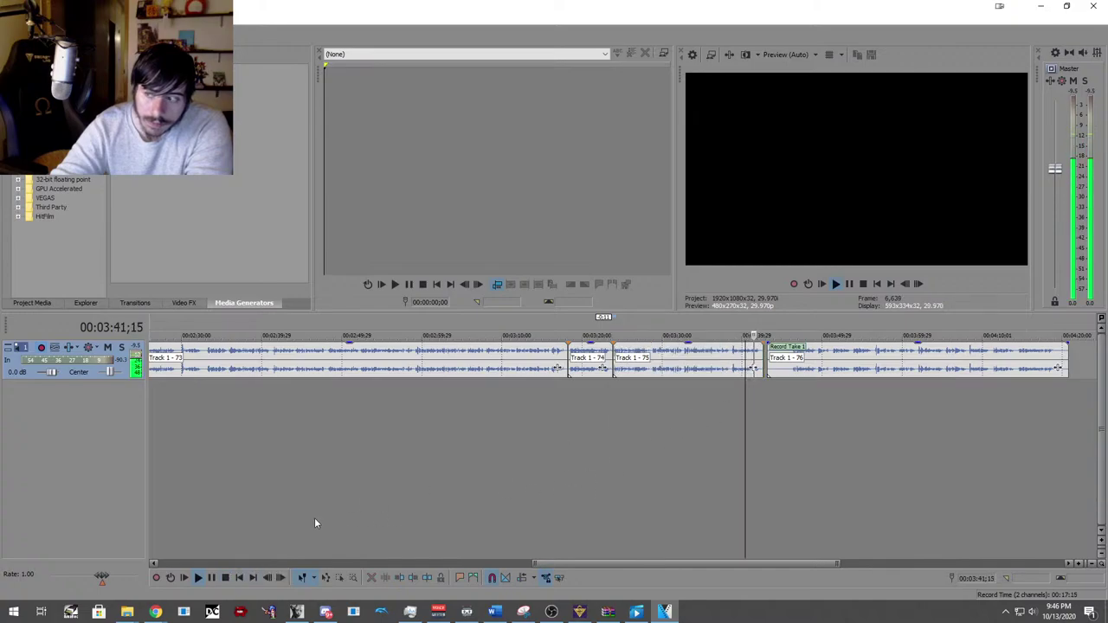
key("space")
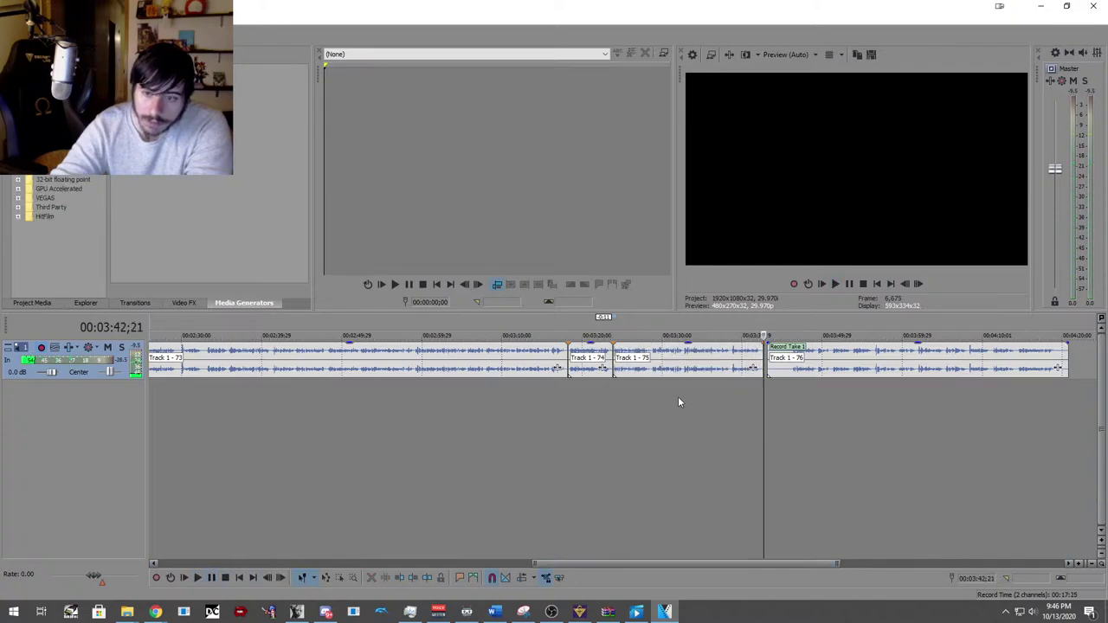
Trim the start of clip Track 1 - 76 up to 00:03:46;05, butt it against Track 1 - 75, and play it back.
left_click(788, 398)
scroll(761, 405, "up", 3)
scroll(626, 400, "up", 2)
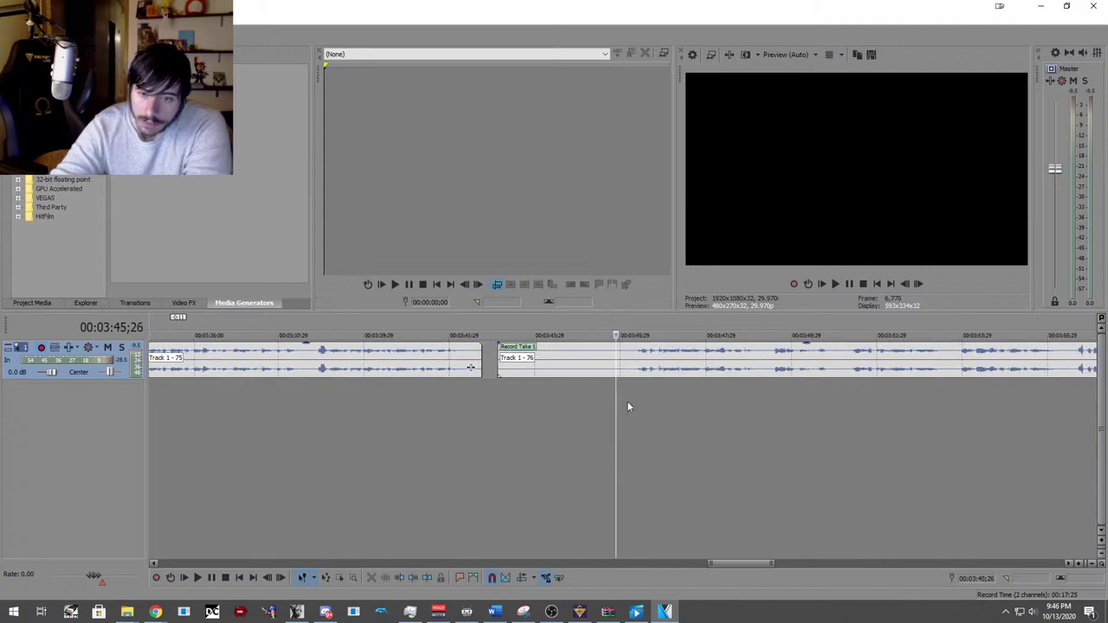
left_click_drag(616, 401, 628, 401)
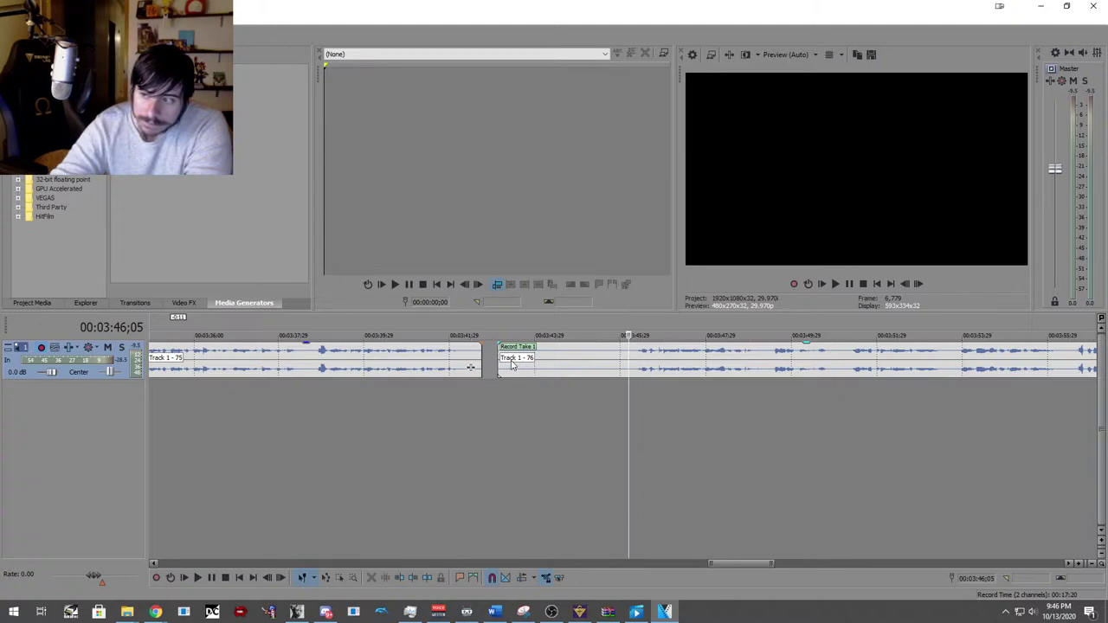
mouse_move(498, 360)
left_mouse_down()
mouse_move(656, 374)
mouse_move(512, 360)
left_mouse_up()
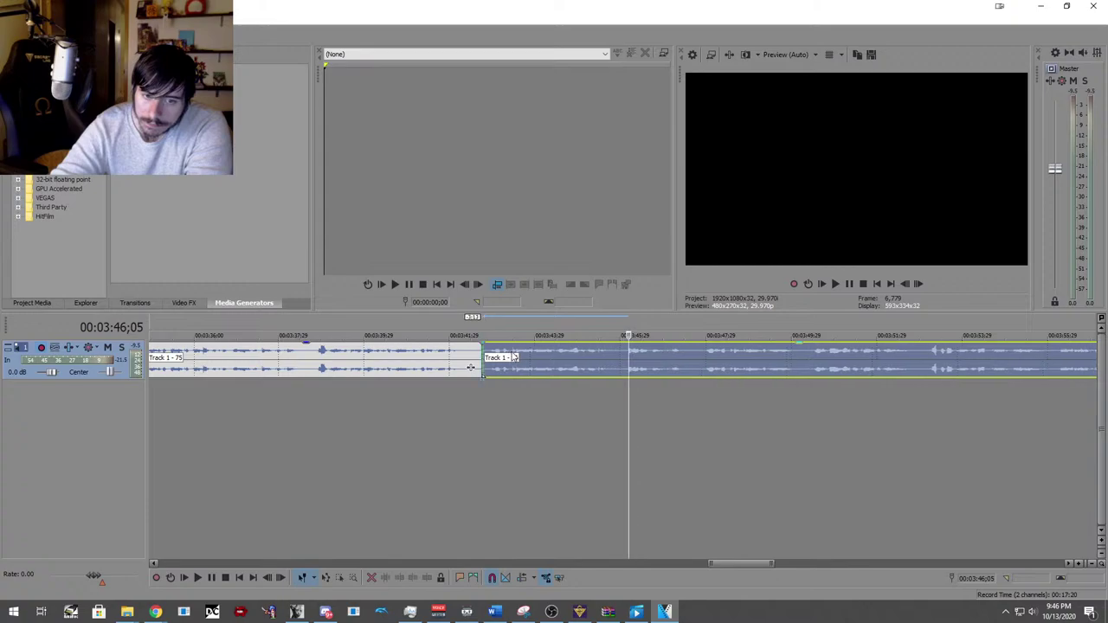
left_click(388, 408)
left_click(199, 577)
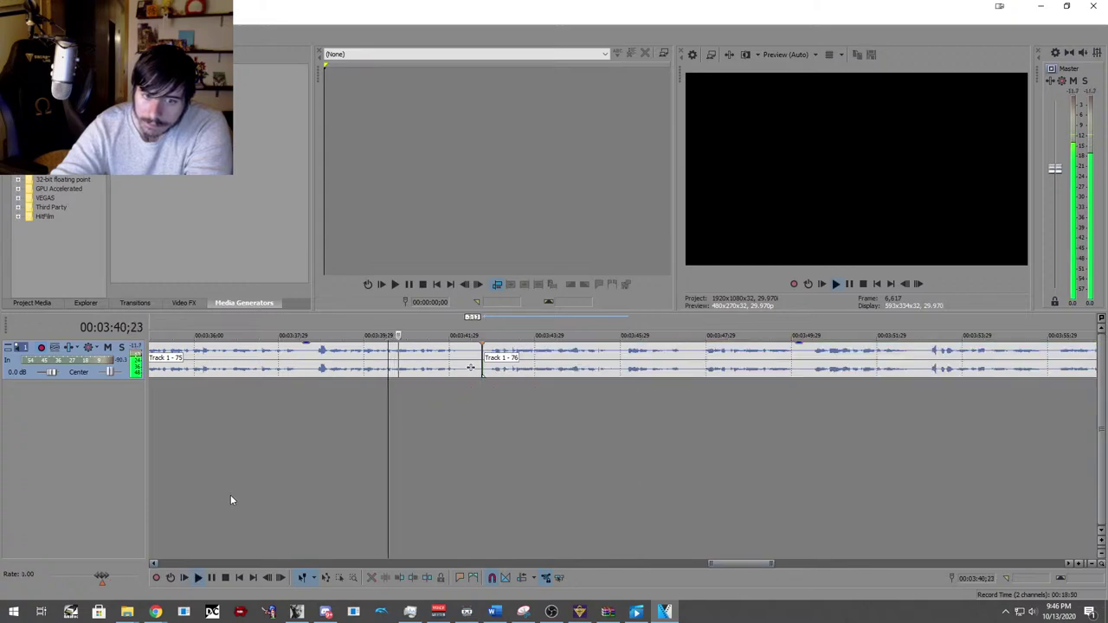
scroll(230, 495, "down", 4)
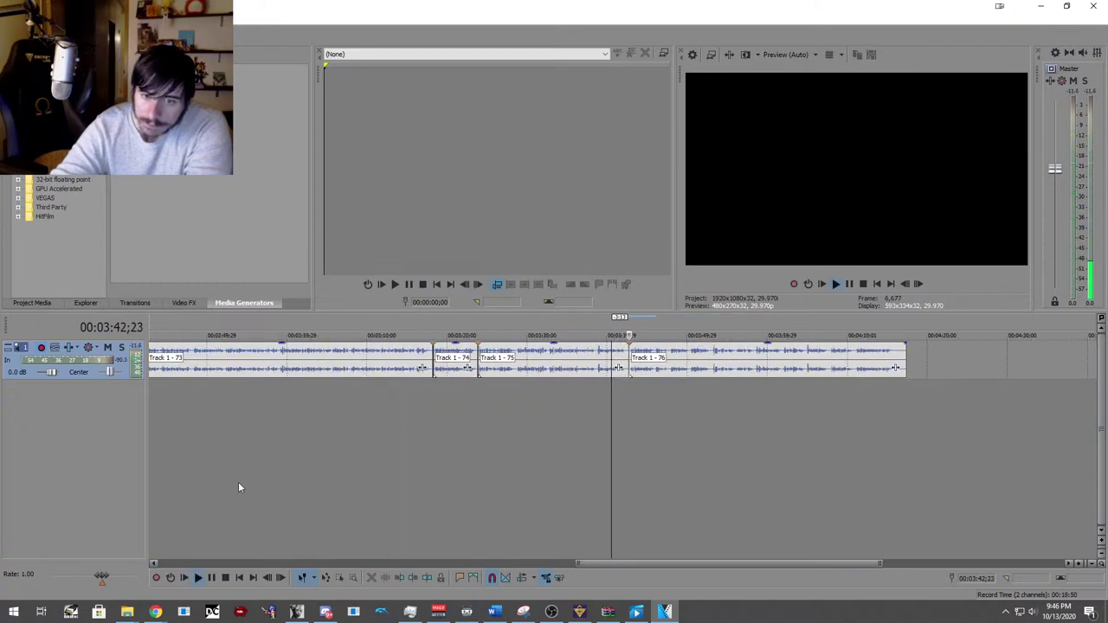
scroll(322, 460, "down", 1)
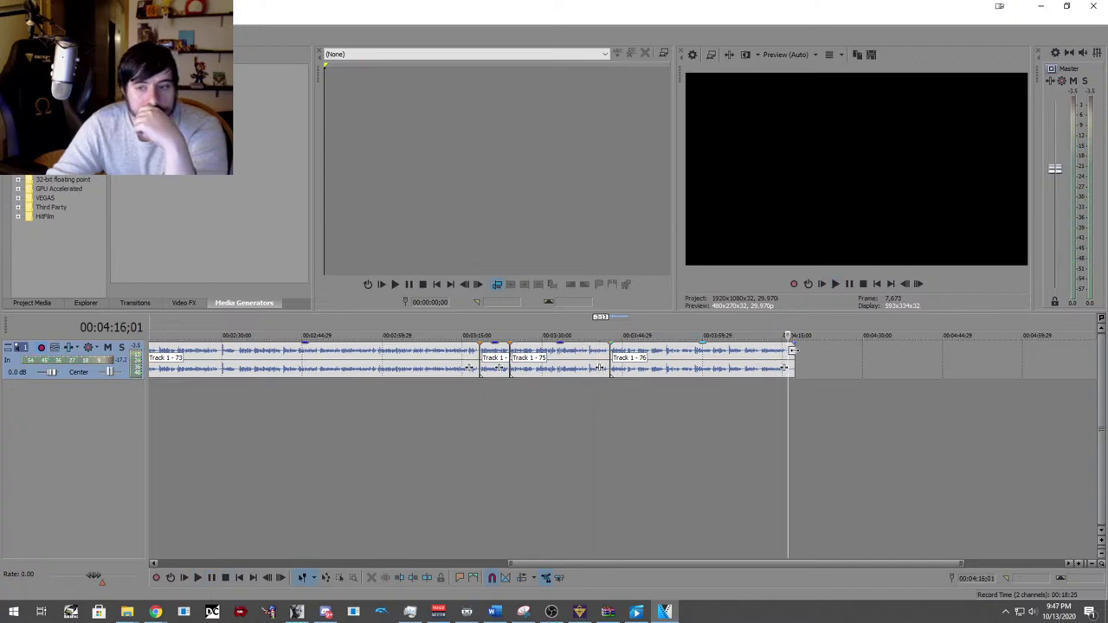
Trim the end of clip Track 1 - 76 to 00:04:16;01 and record the following voice take from there.
left_click(783, 362)
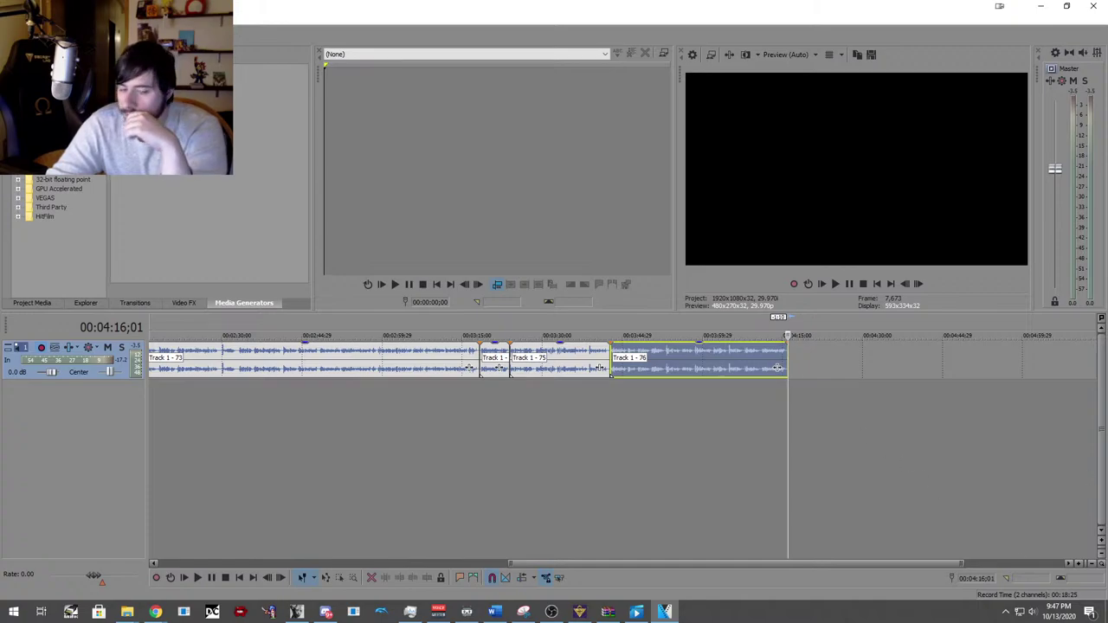
left_click(156, 579)
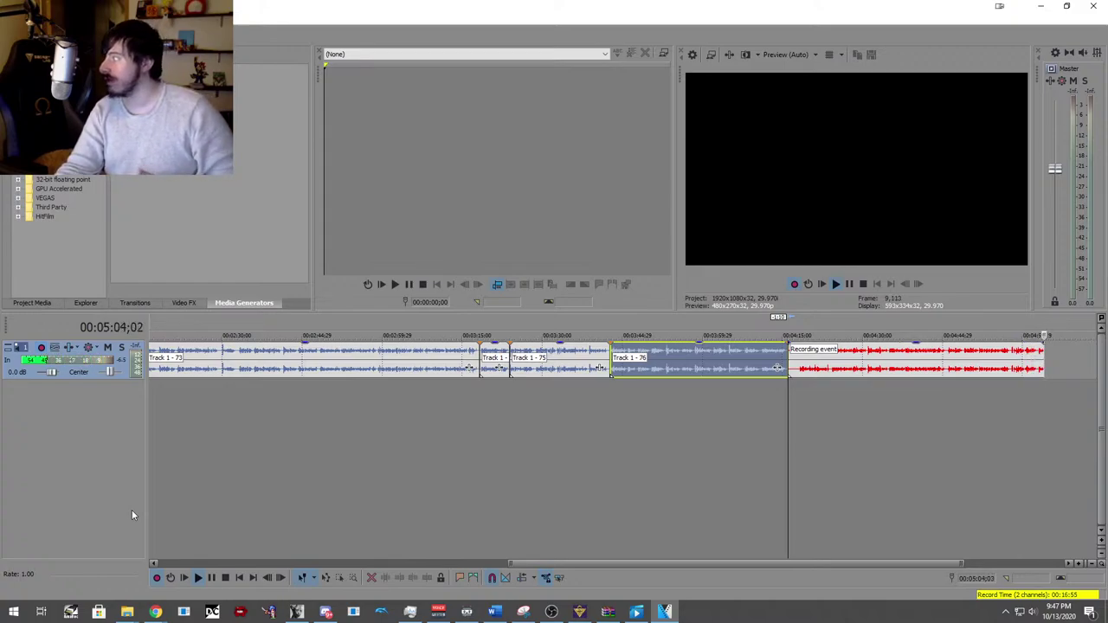
left_click(225, 575)
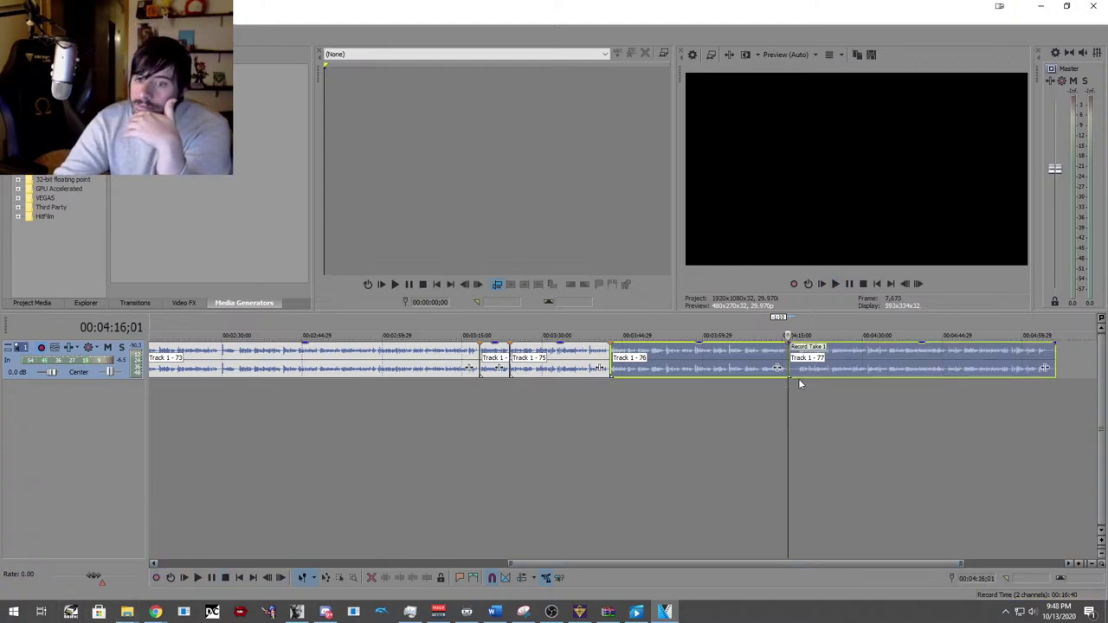
Trim the leading silence of clip Track 1 - 77 up to 00:04:17;28 and butt the clip against Track 1 - 76.
left_click(797, 378)
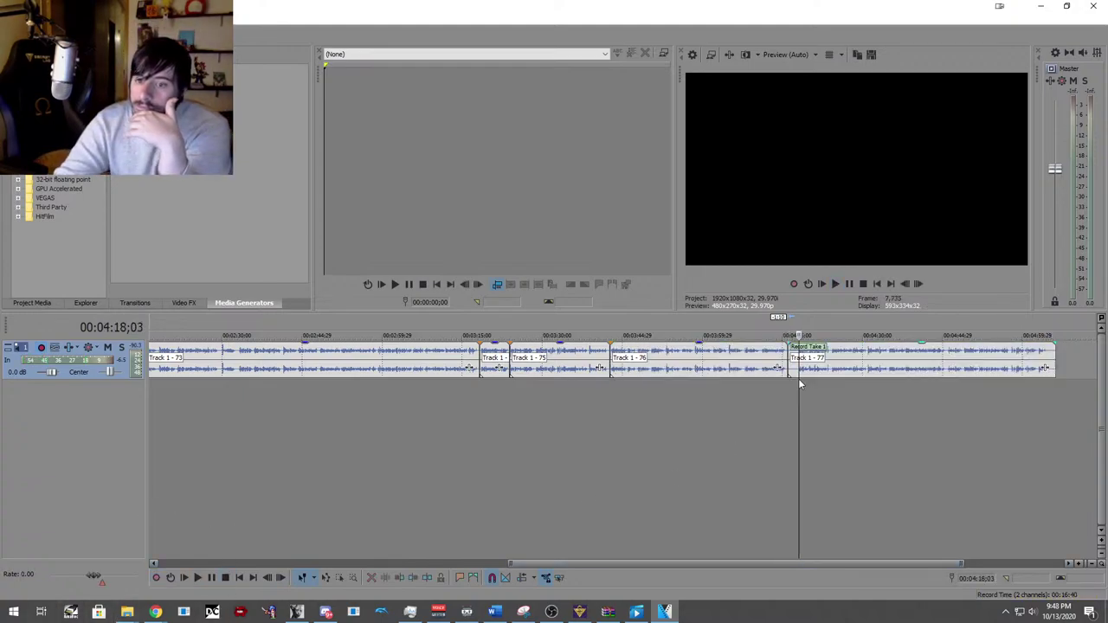
scroll(720, 390, "up", 5)
key("Left")
key("Left")
key("Left")
key("Left")
key("Left")
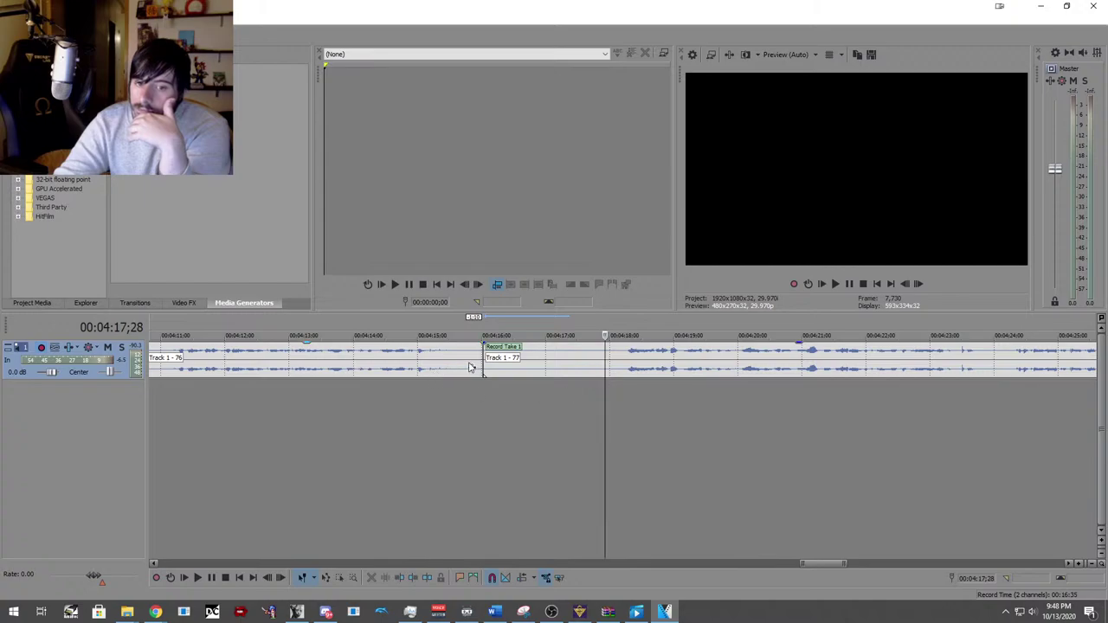
left_click_drag(485, 368, 507, 358)
Play back the join between Track 1 - 76 and Track 1 - 77 from 00:04:14;11 through the rest of the take.
left_click(377, 455)
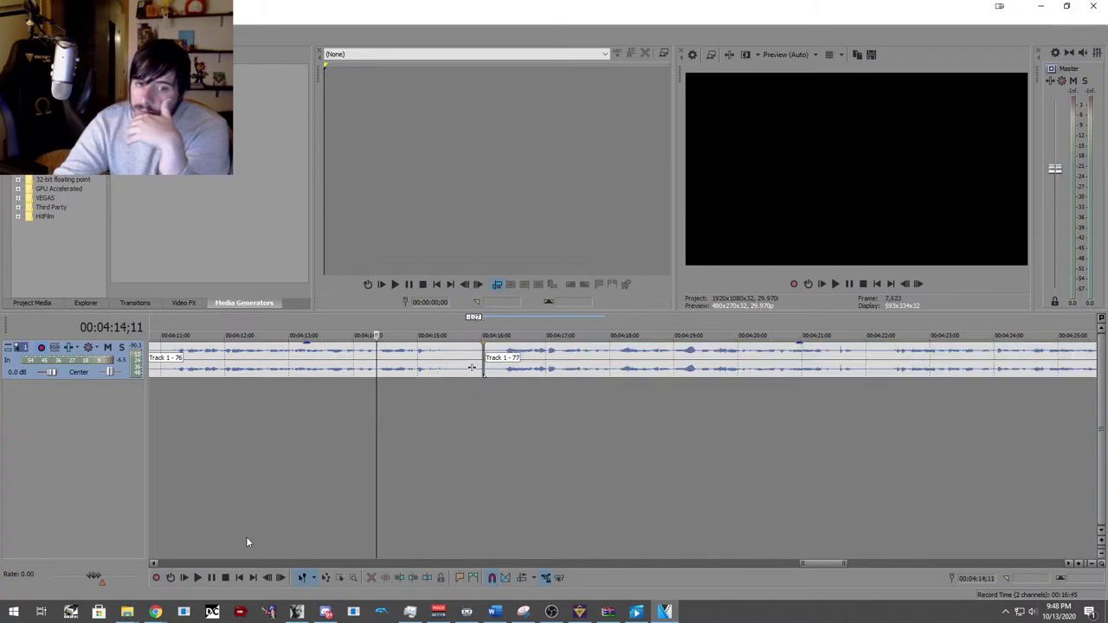
left_click(196, 578)
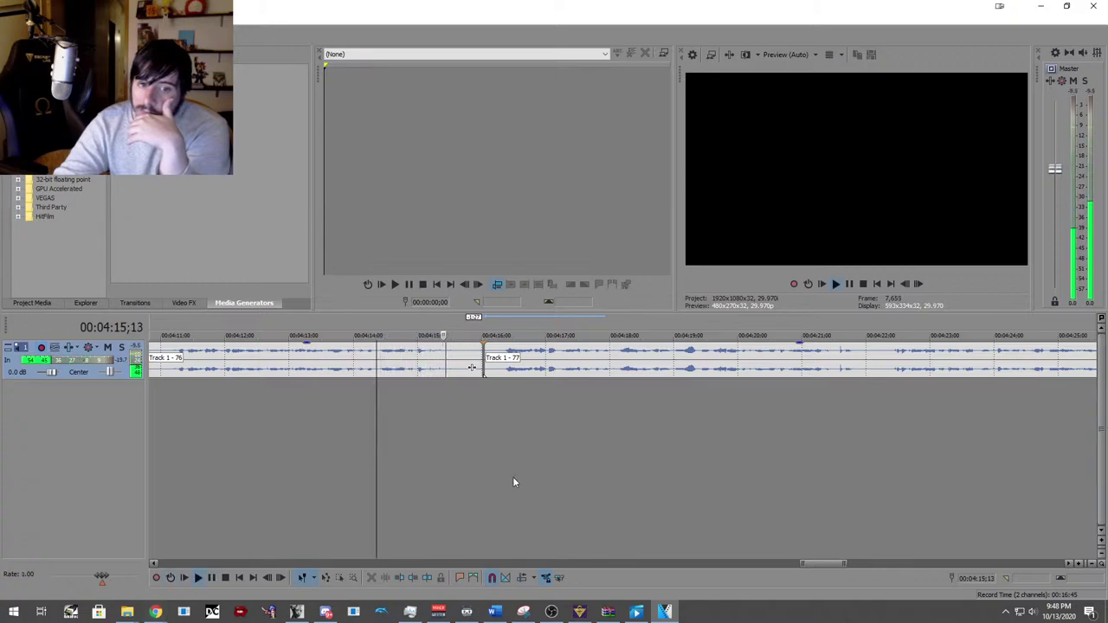
scroll(512, 481, "down", 6)
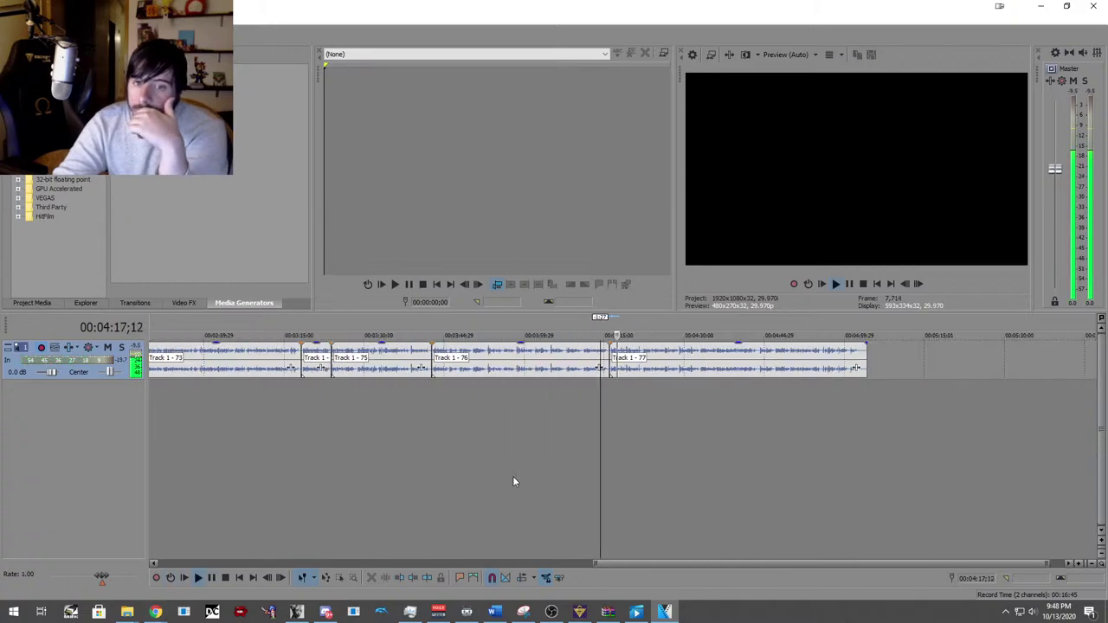
scroll(512, 479, "down", 2)
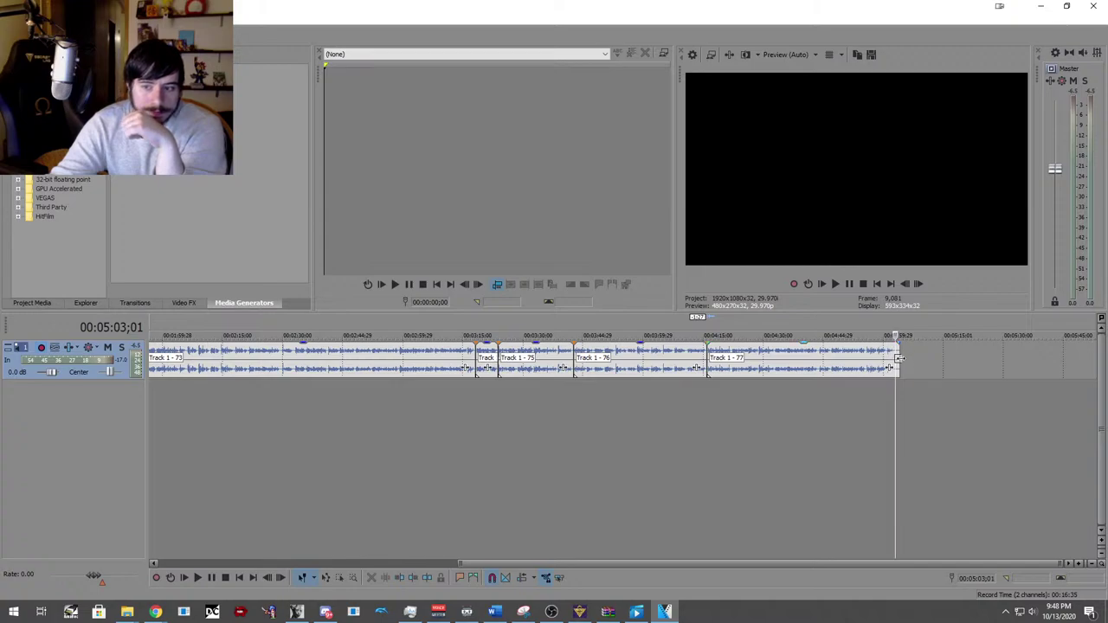
Trim the end of clip Track 1 - 77 to 00:05:03;01 and record the following voice take from there.
left_click_drag(900, 358, 895, 357)
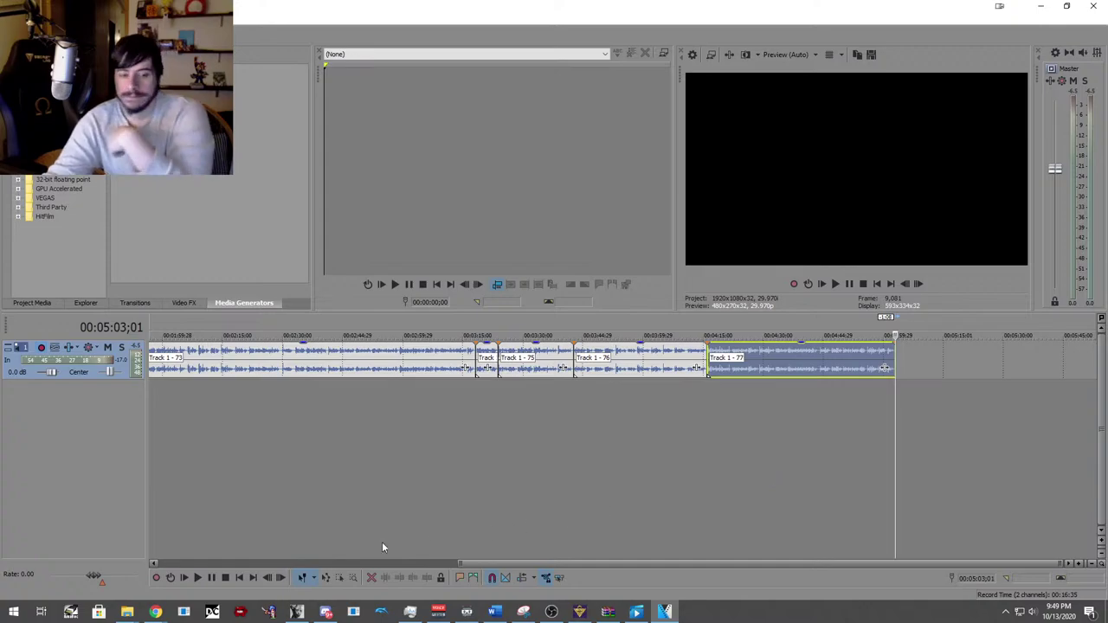
left_click(157, 577)
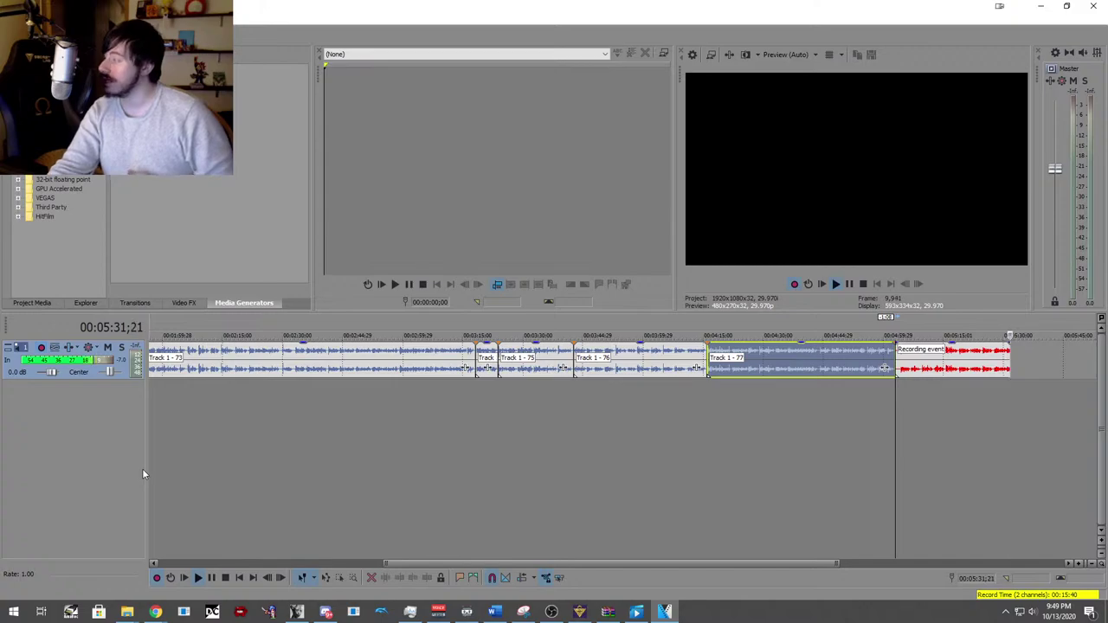
left_click(159, 577)
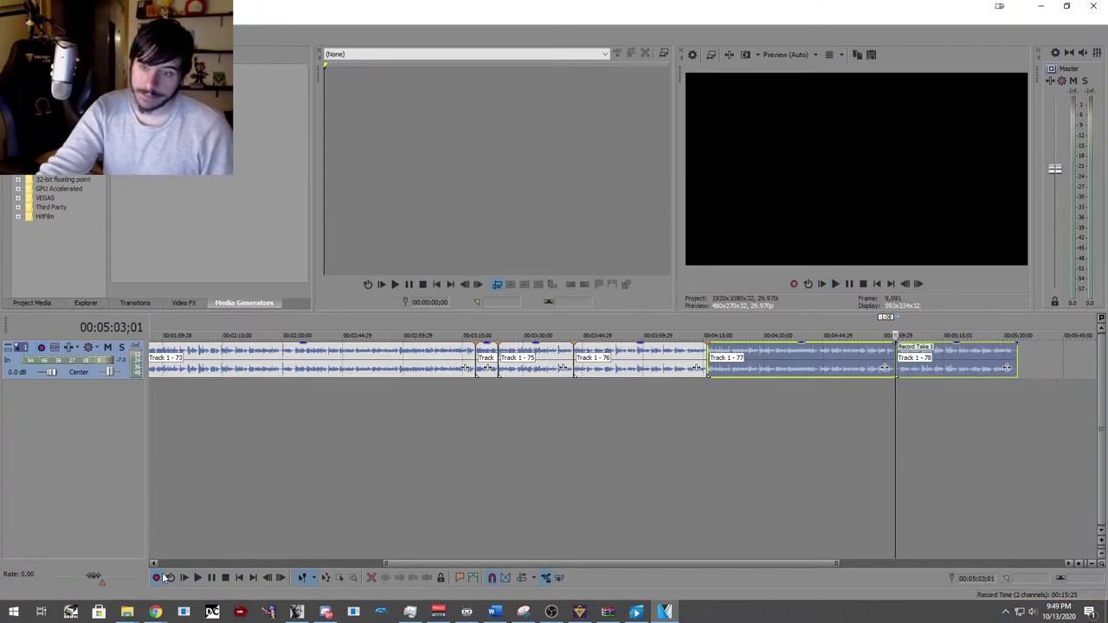
Trim the leading silence of clip Track 1 - 78 up to 00:05:04;02 and butt the clip against Track 1 - 77.
scroll(910, 401, "up", 6)
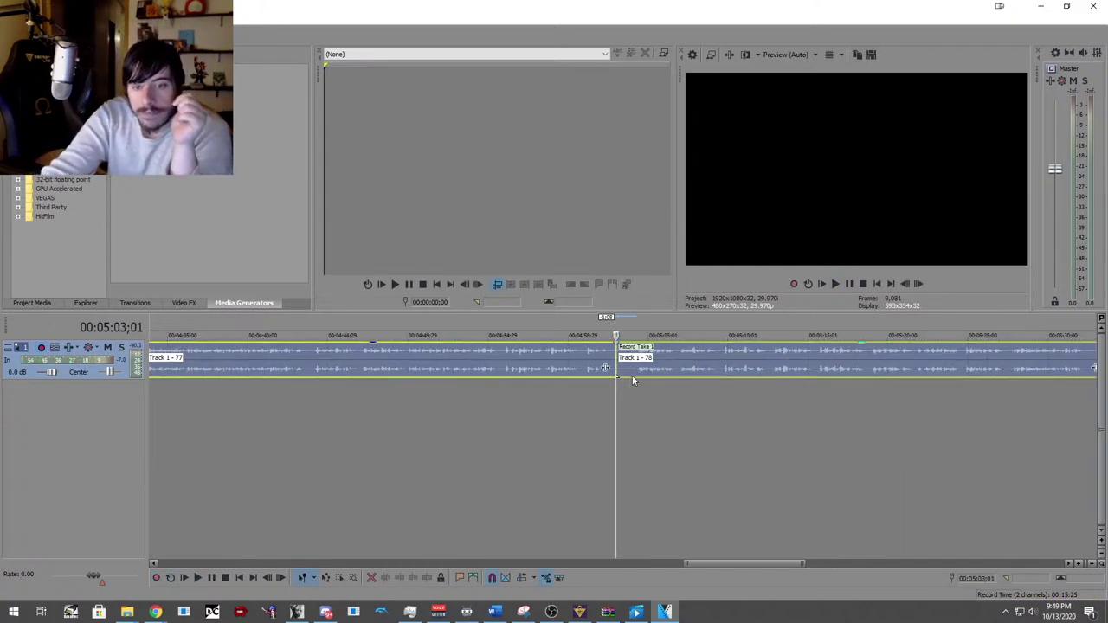
left_click(631, 379)
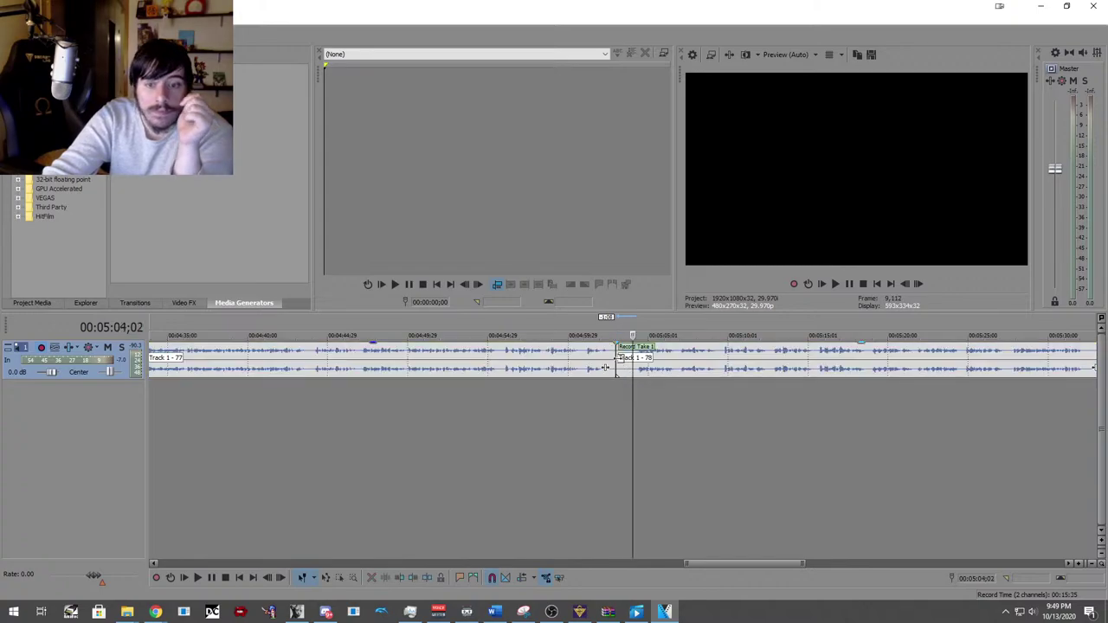
left_click_drag(618, 360, 669, 370)
Play back the join between Track 1 - 77 and Track 1 - 78 from 00:05:01;03 through the rest of the take.
left_click(585, 406)
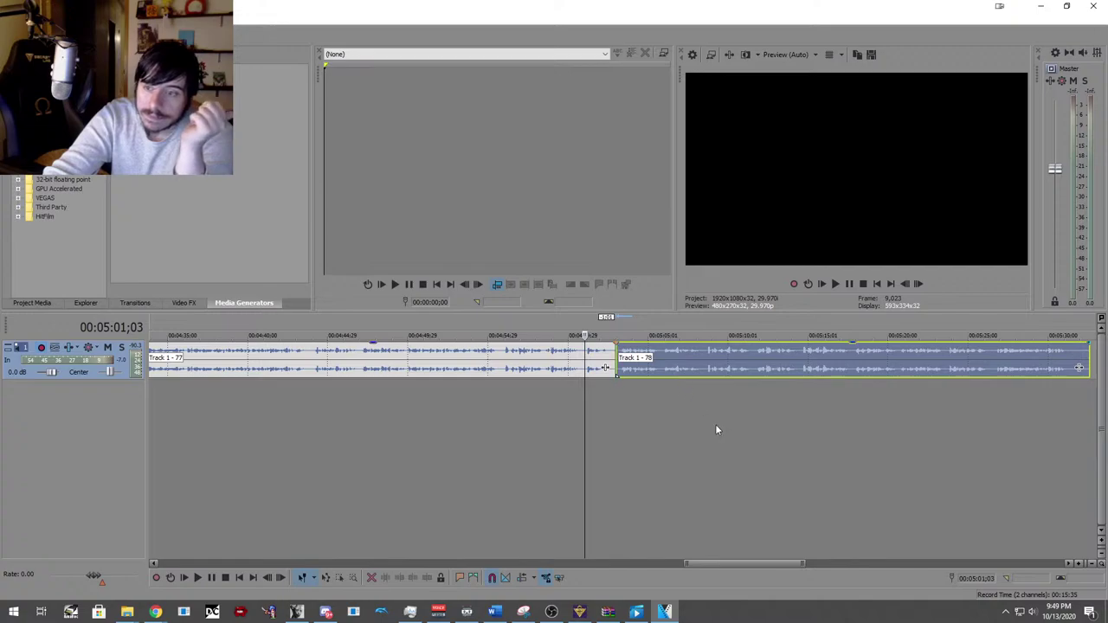
left_click(196, 578)
scroll(708, 512, "down", 4)
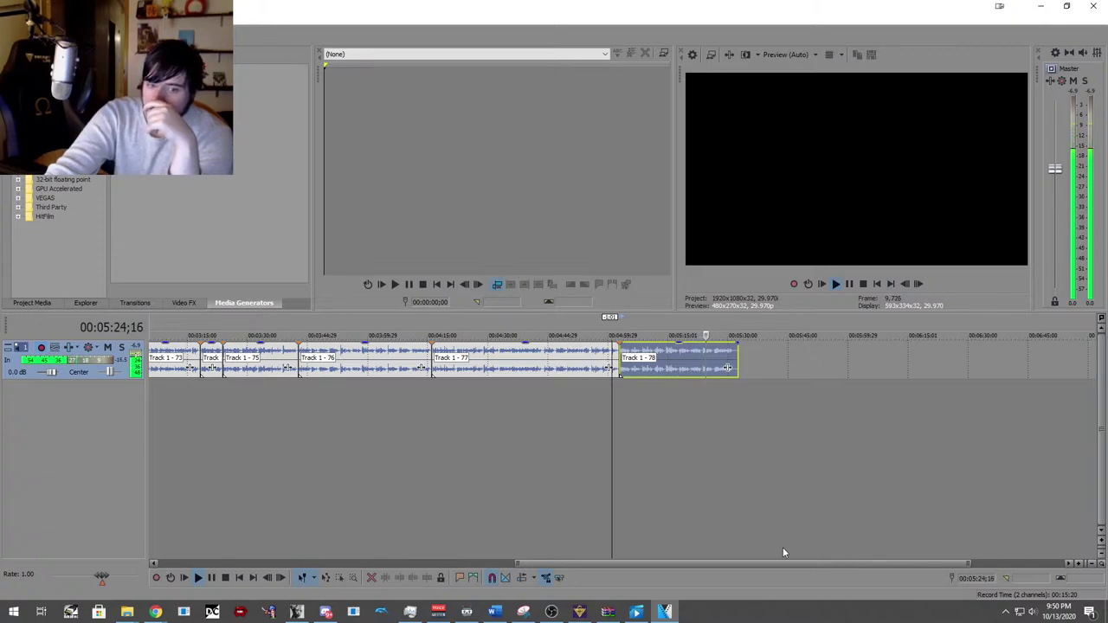
Trim the end of clip Track 1 - 78 to 00:05:31;17 and record the following voice take from there.
left_click(212, 579)
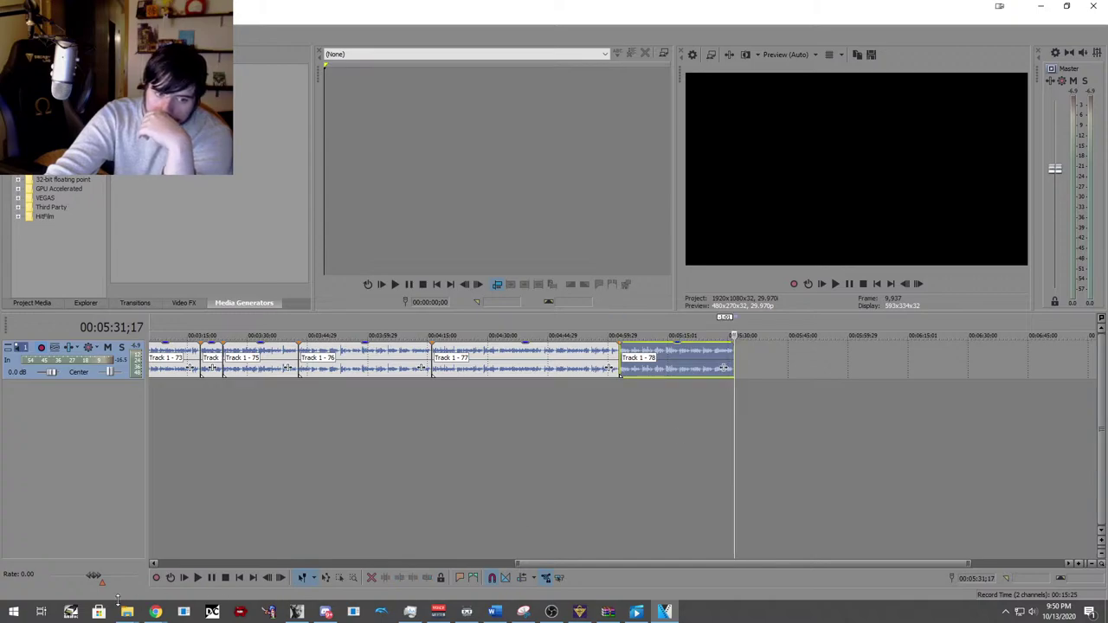
key("space")
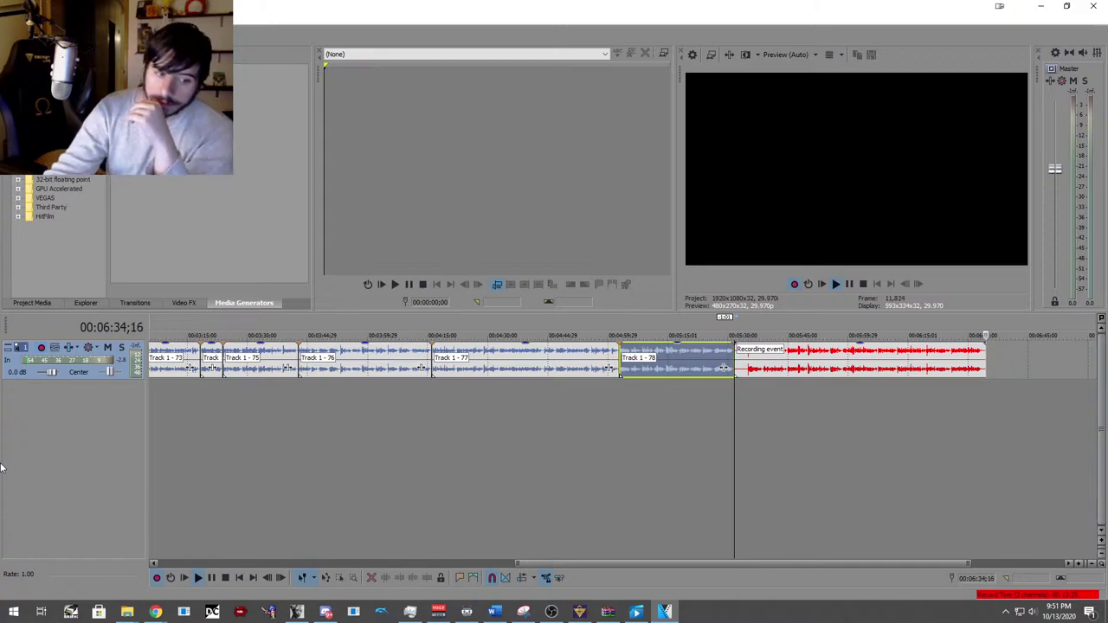
left_click(156, 578)
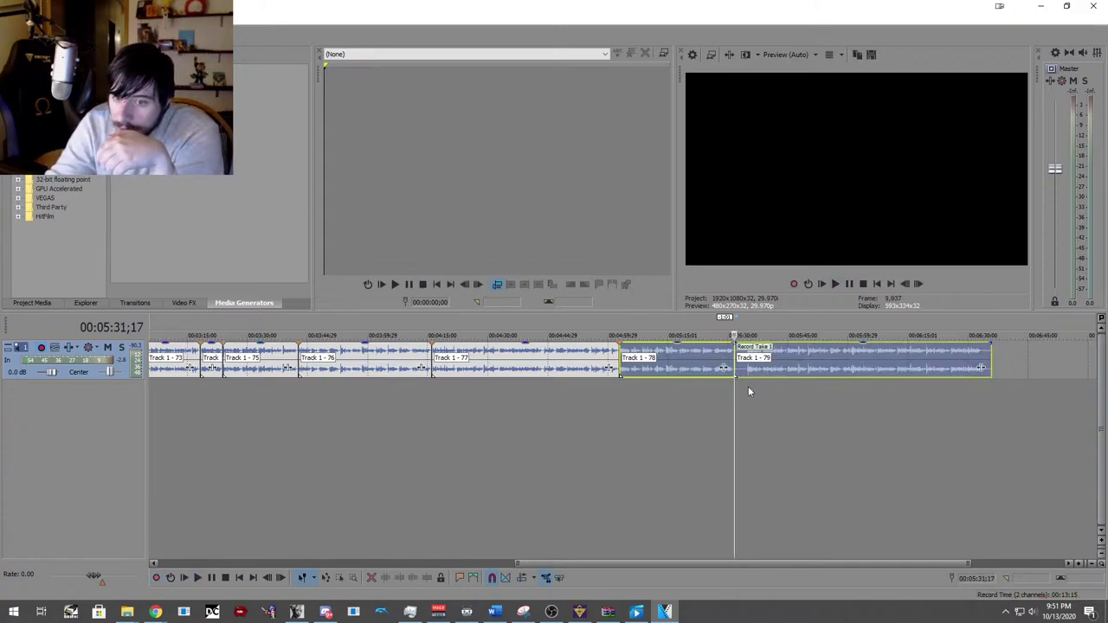
Trim the leading silence of clip Track 1 - 79 up to 00:05:34;23 and butt the clip against Track 1 - 78.
left_click(747, 386)
scroll(747, 386, "up", 5)
scroll(701, 397, "up", 3)
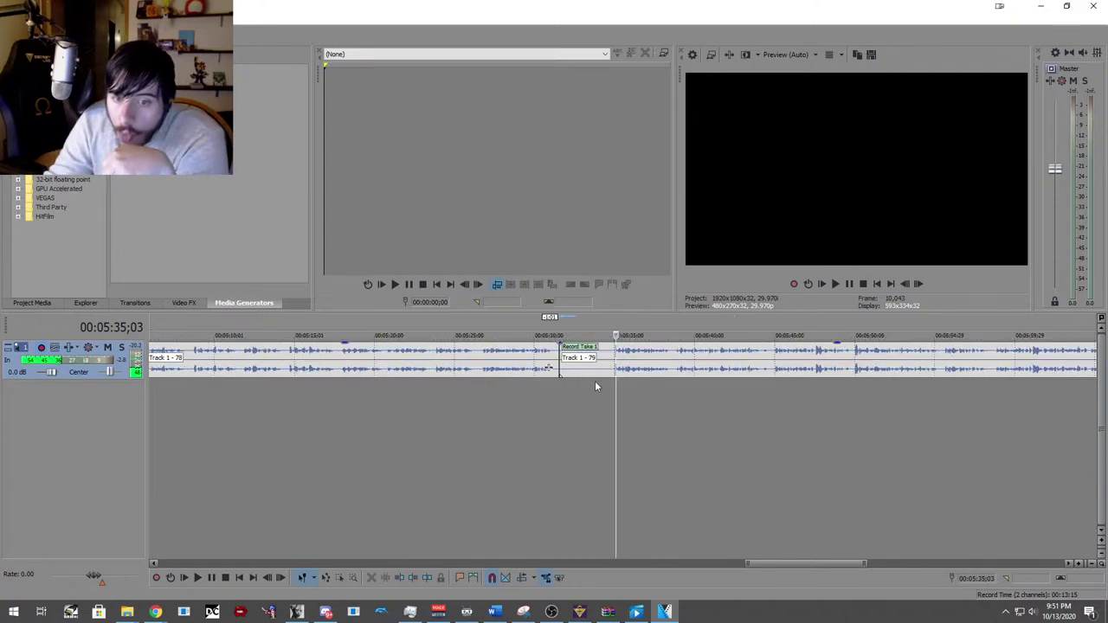
left_click_drag(616, 393, 611, 394)
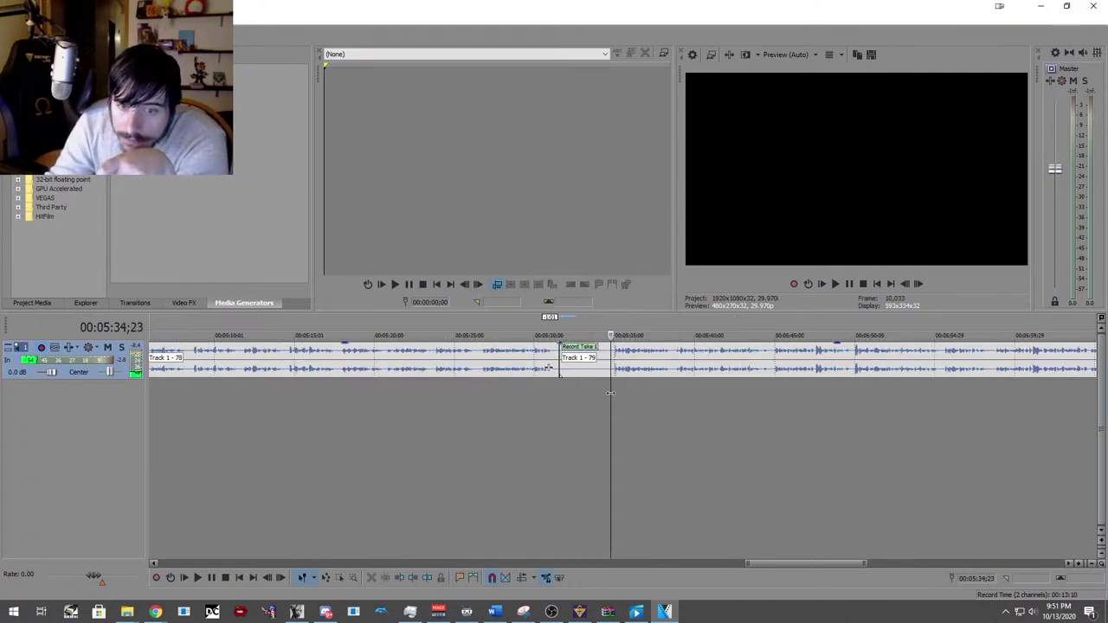
left_click(556, 358)
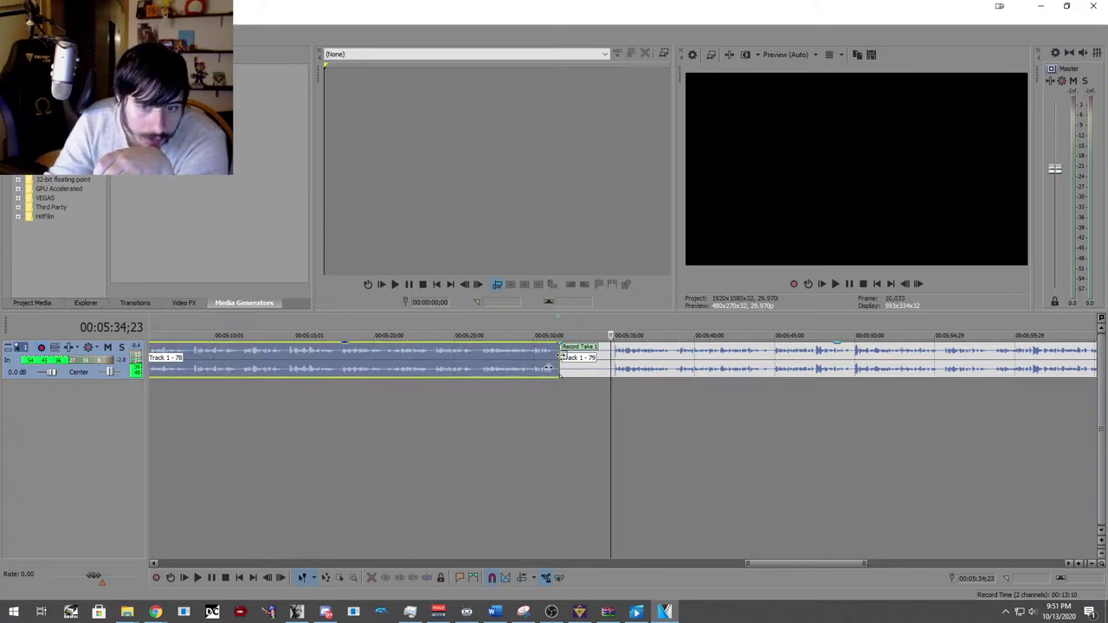
mouse_move(565, 362)
left_mouse_down()
mouse_move(616, 364)
mouse_move(584, 373)
left_mouse_up()
Play back the join between Track 1 - 78 and Track 1 - 79 from 00:05:28;28 and pause at 00:06:30;12.
left_click(517, 414)
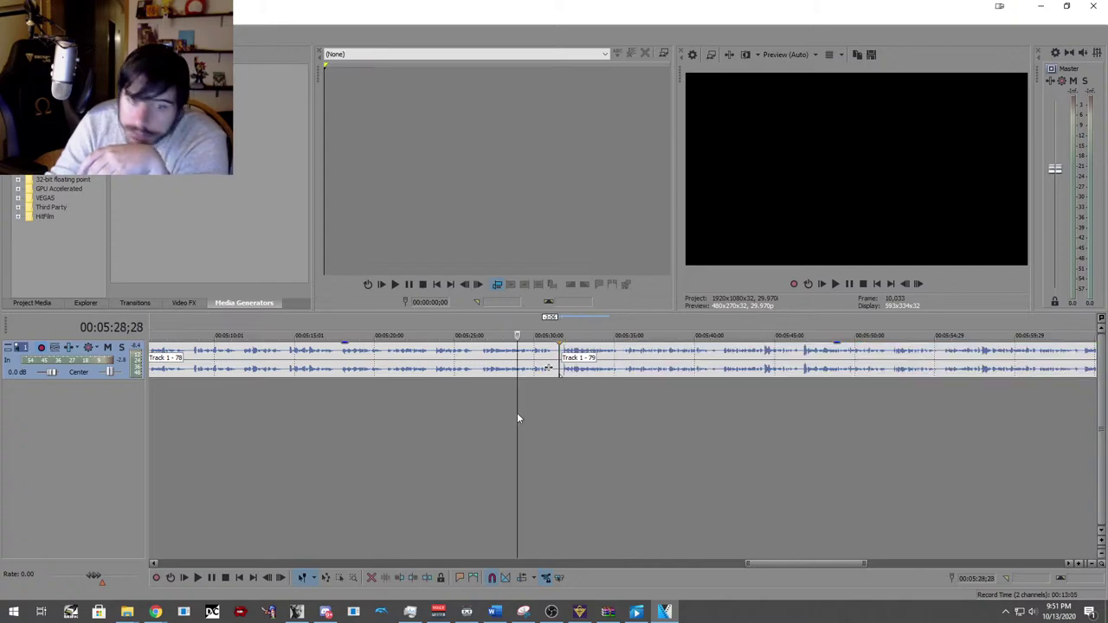
left_click(197, 578)
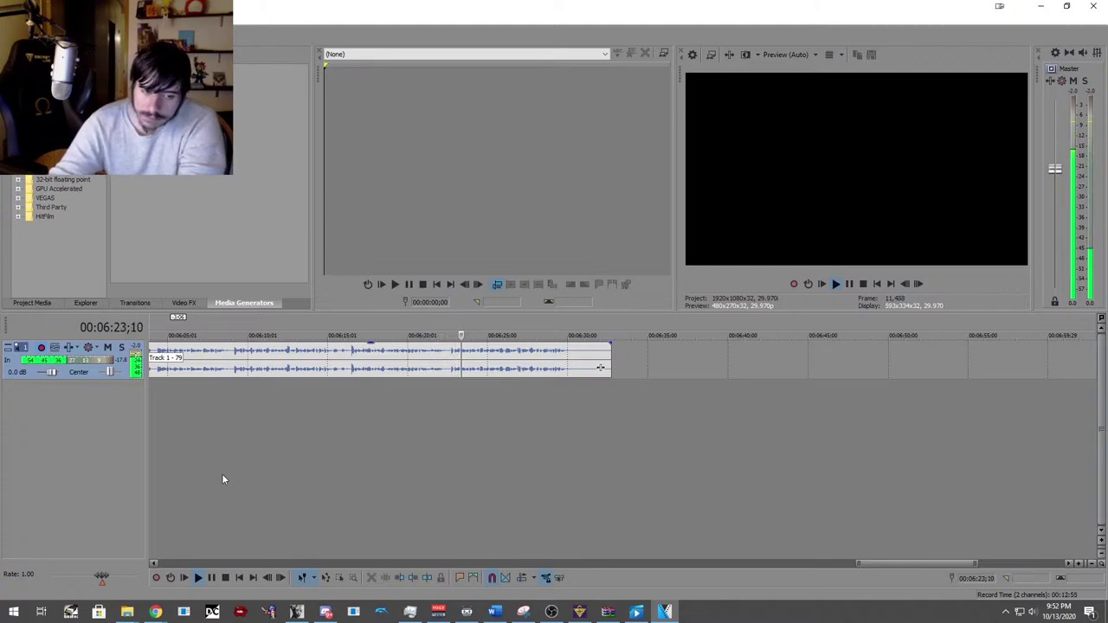
left_click(211, 578)
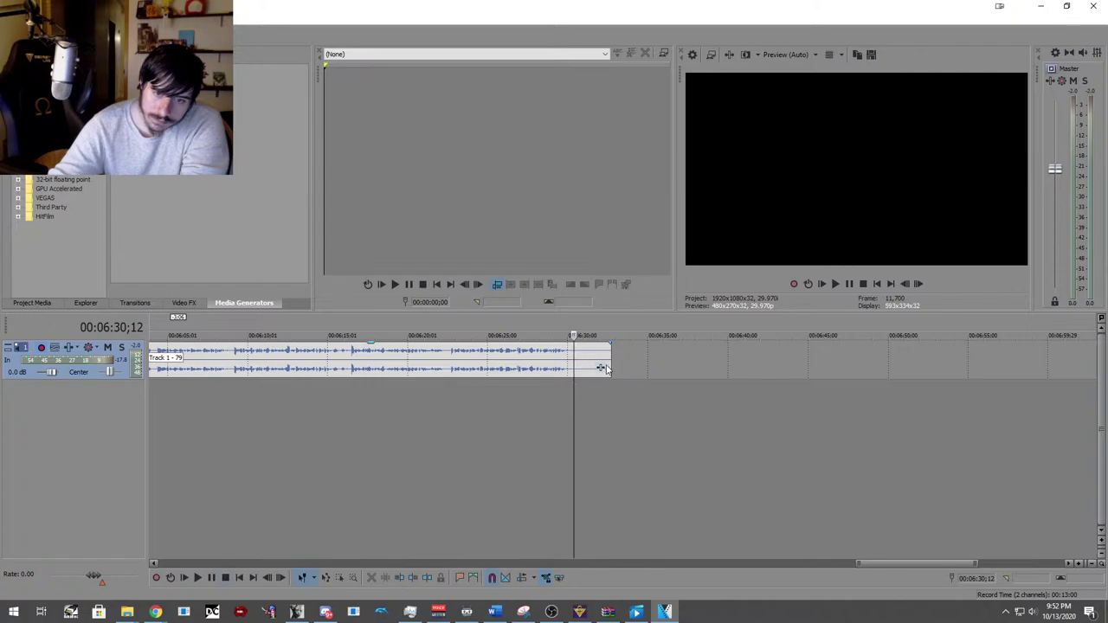
Trim the end of clip Track 1 - 79 to 00:06:30;12 and record the following voice take from there.
left_click_drag(606, 368, 573, 369)
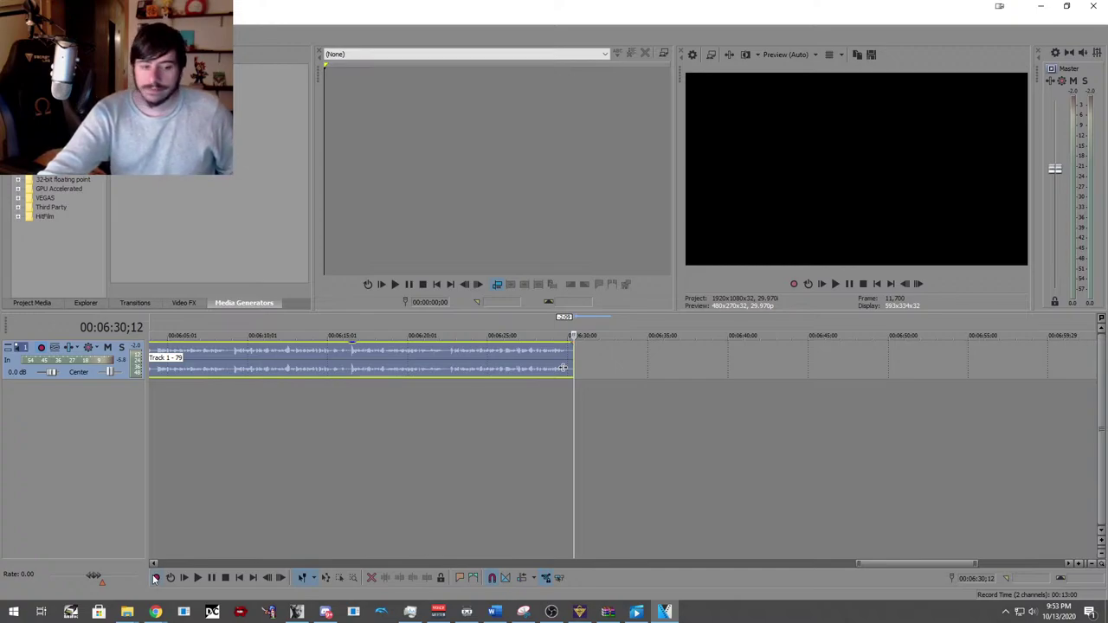
left_click(156, 578)
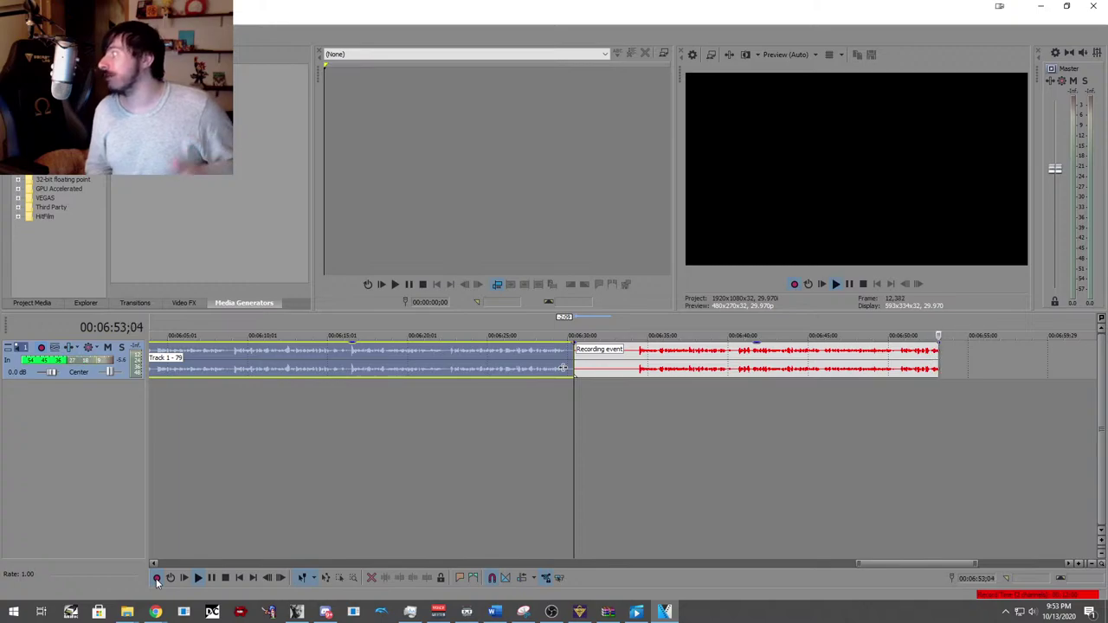
left_click(157, 579)
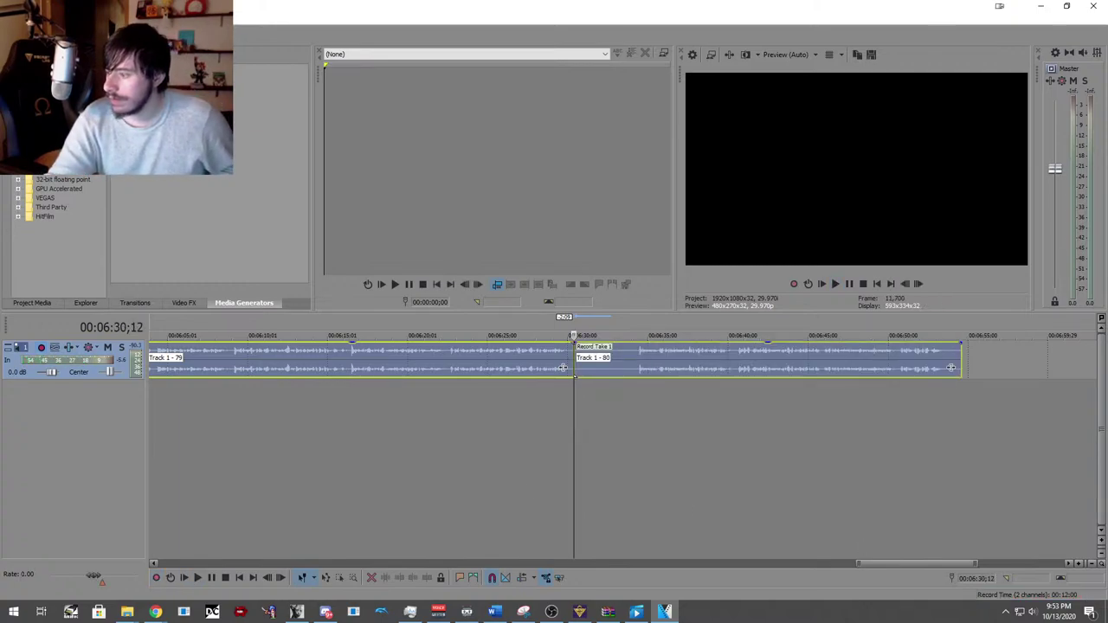
Delete the selected clips Track 1 - 79 and Track 1 - 80, and undo the deletion.
right_click(822, 367)
left_click(832, 364)
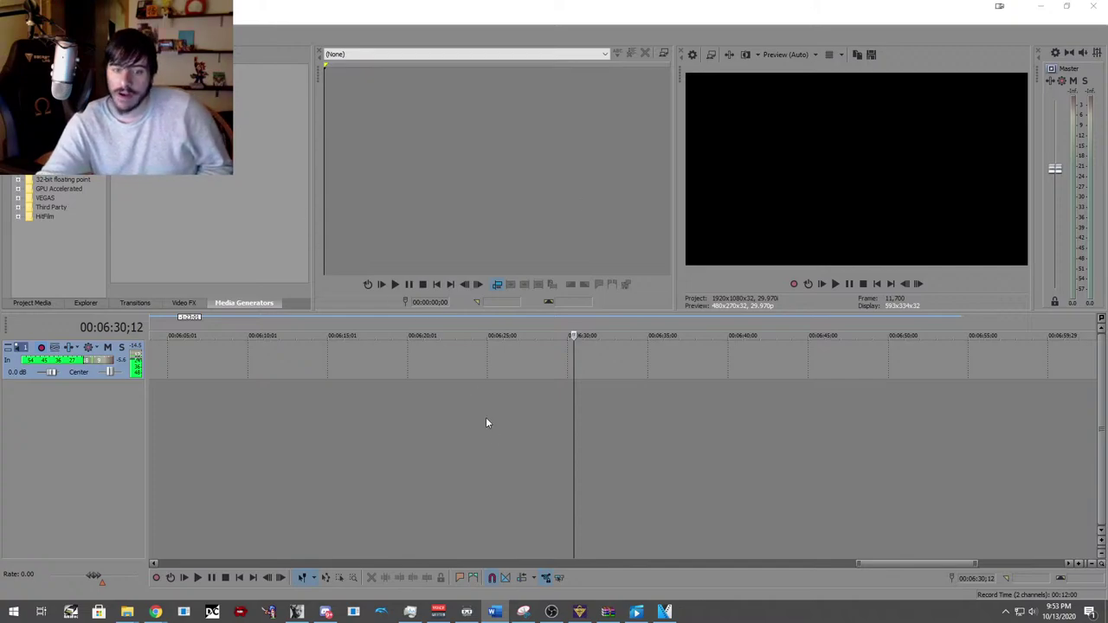
scroll(485, 423, "down", 5)
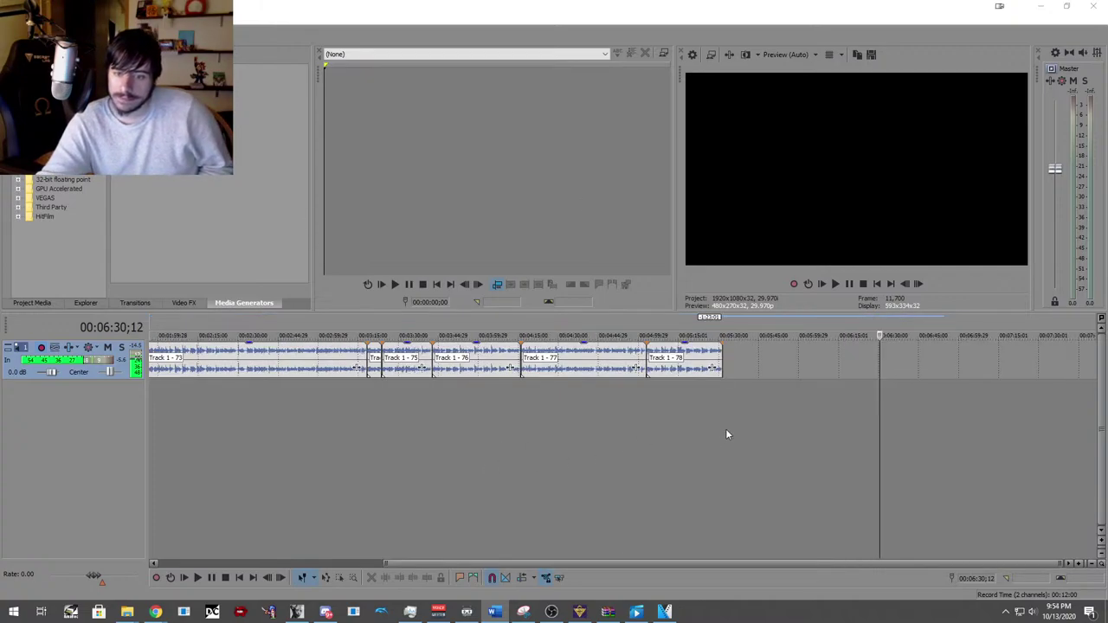
left_click(36, 34)
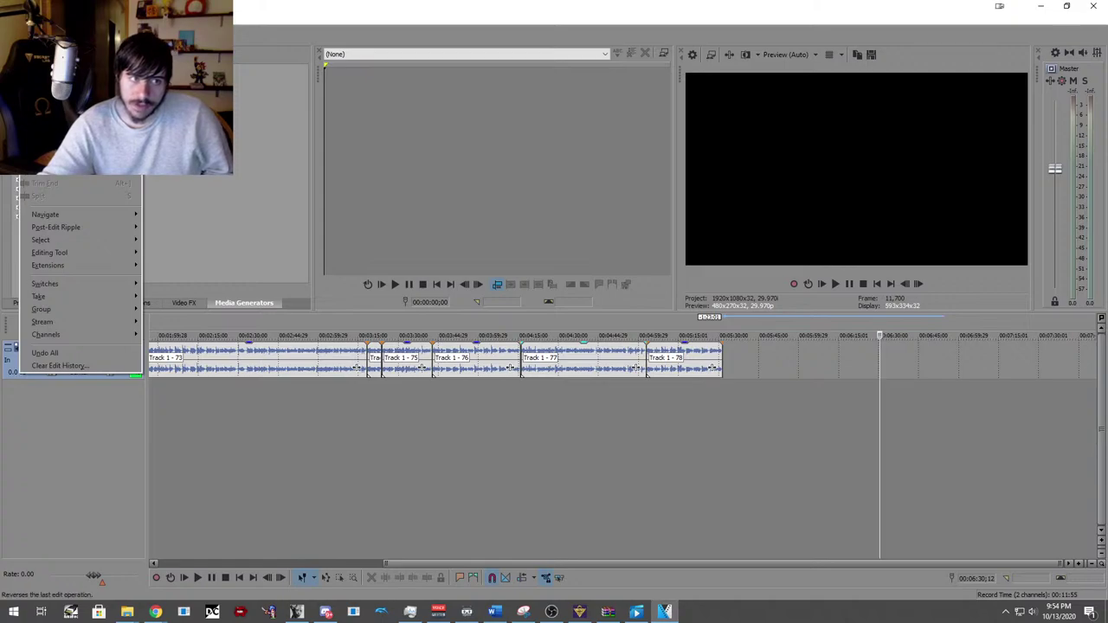
left_click(52, 52)
Delete only clip Track 1 - 80 and record a replacement voice take from 00:06:30;12.
left_click(909, 368)
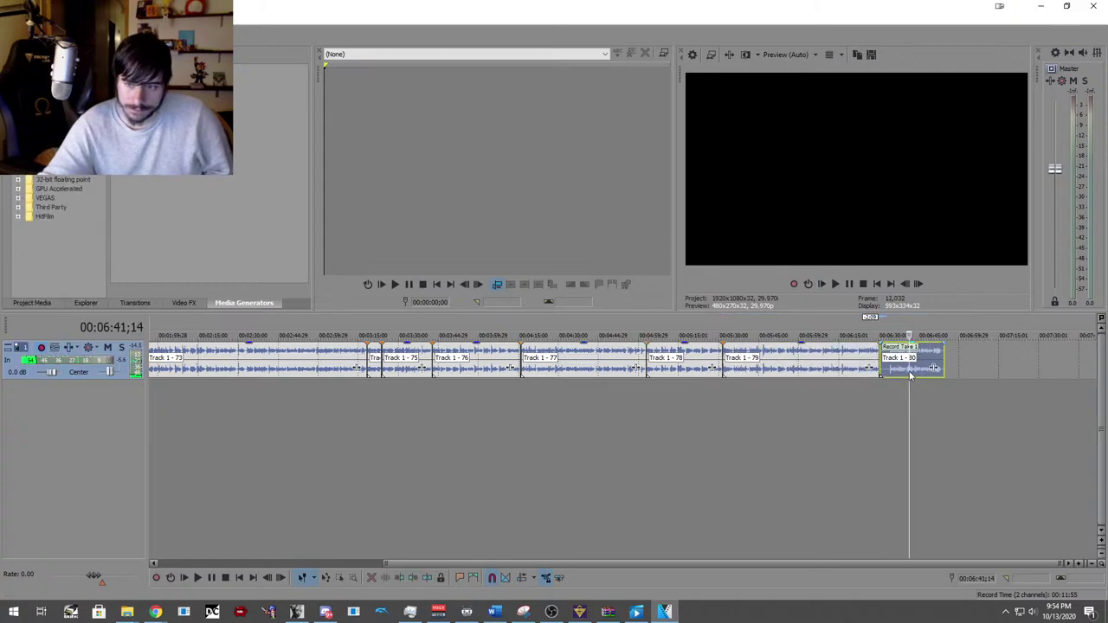
key("Delete")
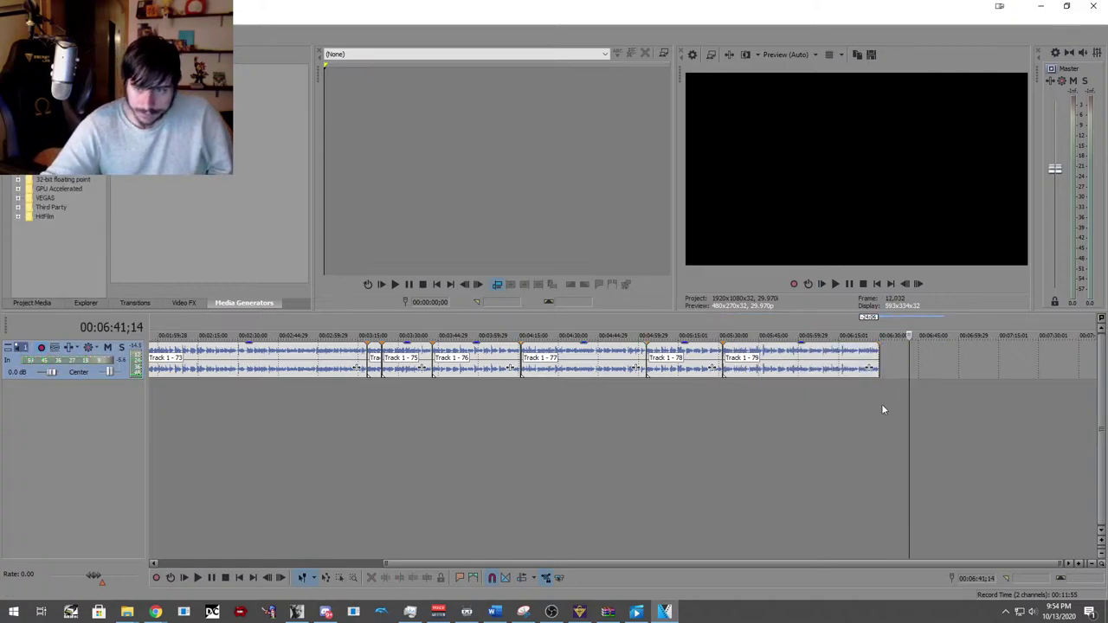
left_click(881, 403)
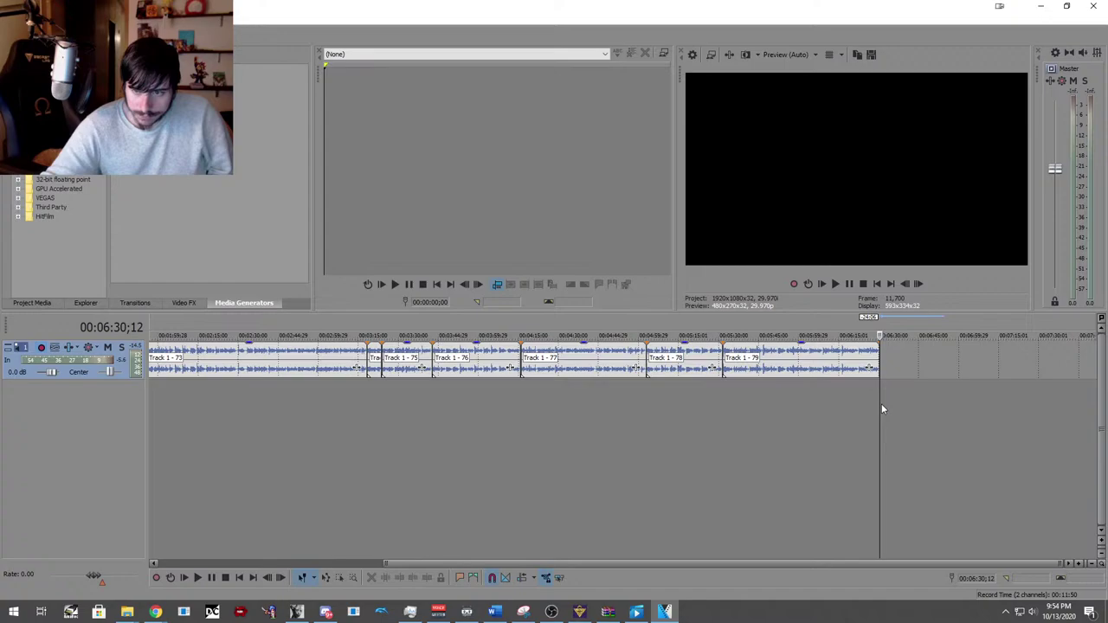
left_click(159, 582)
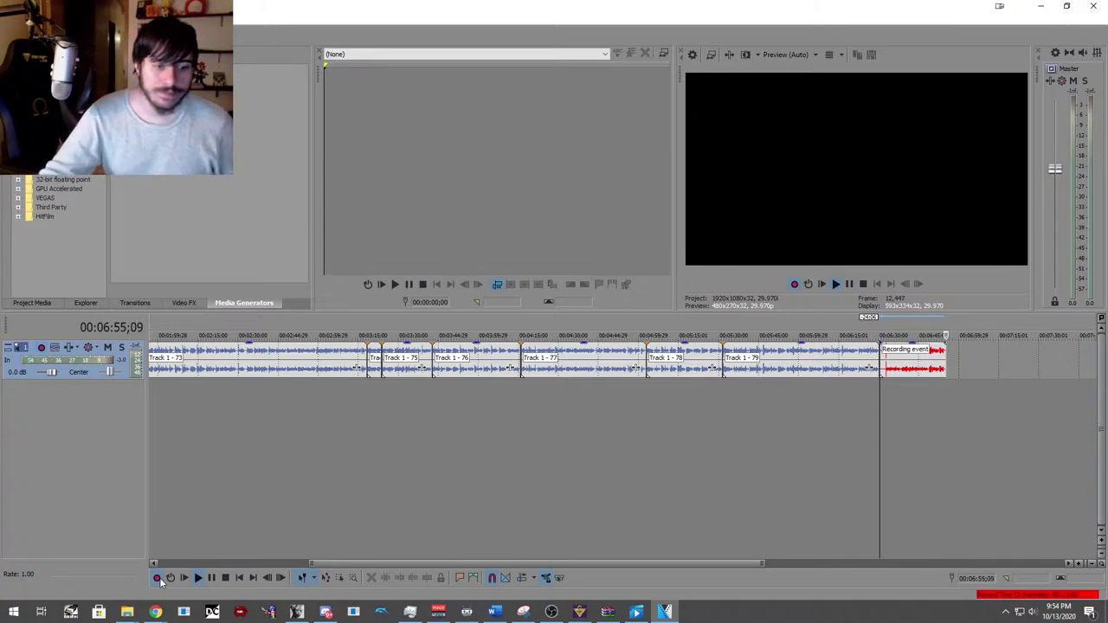
left_click(157, 578)
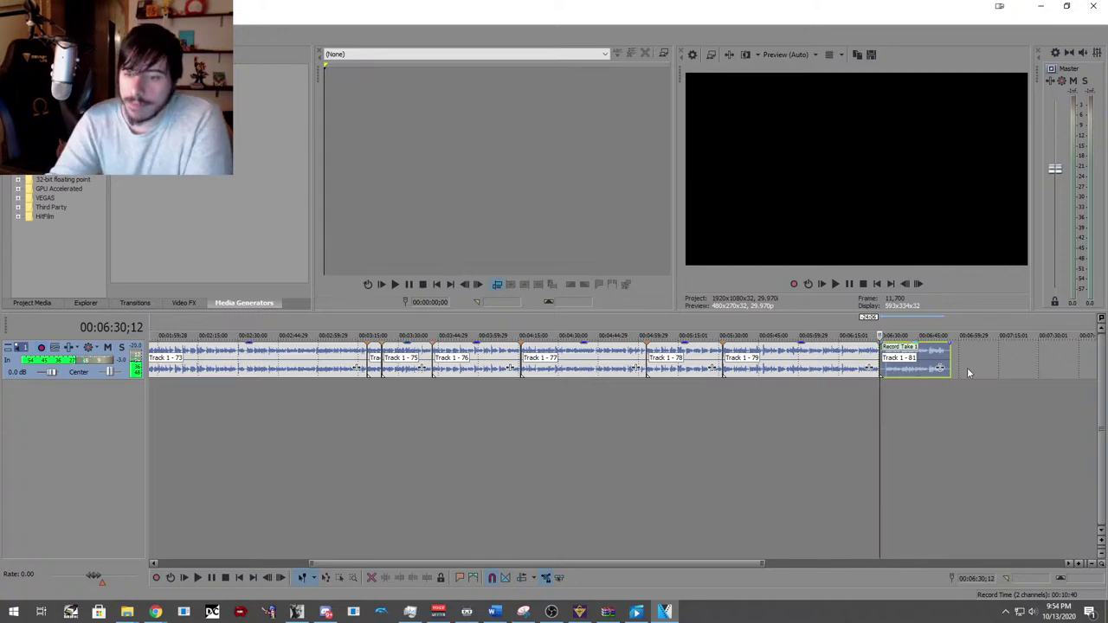
Trim the leading silence of clip Track 1 - 81 up to 00:06:32;17 and butt the clip against Track 1 - 79.
scroll(876, 448, "up", 3)
left_click(638, 388)
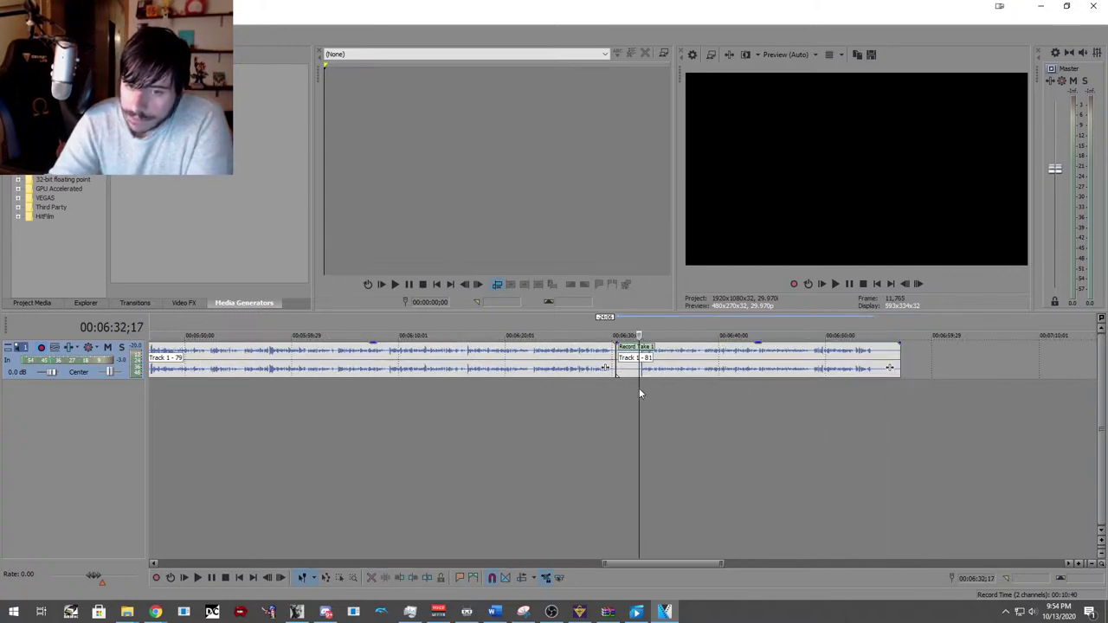
mouse_move(616, 362)
left_mouse_down()
mouse_move(640, 362)
mouse_move(632, 367)
left_mouse_up()
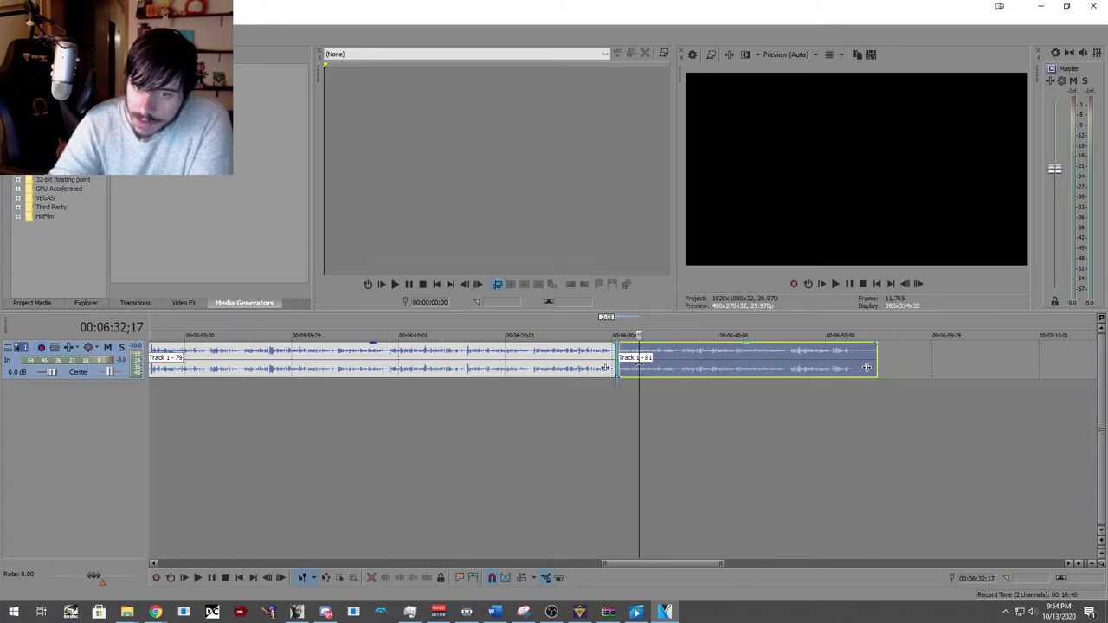
Play back the join between Track 1 - 79 and Track 1 - 81, and trim the end of Track 1 - 81 to 00:06:52;24.
left_click(600, 410)
left_click(198, 577)
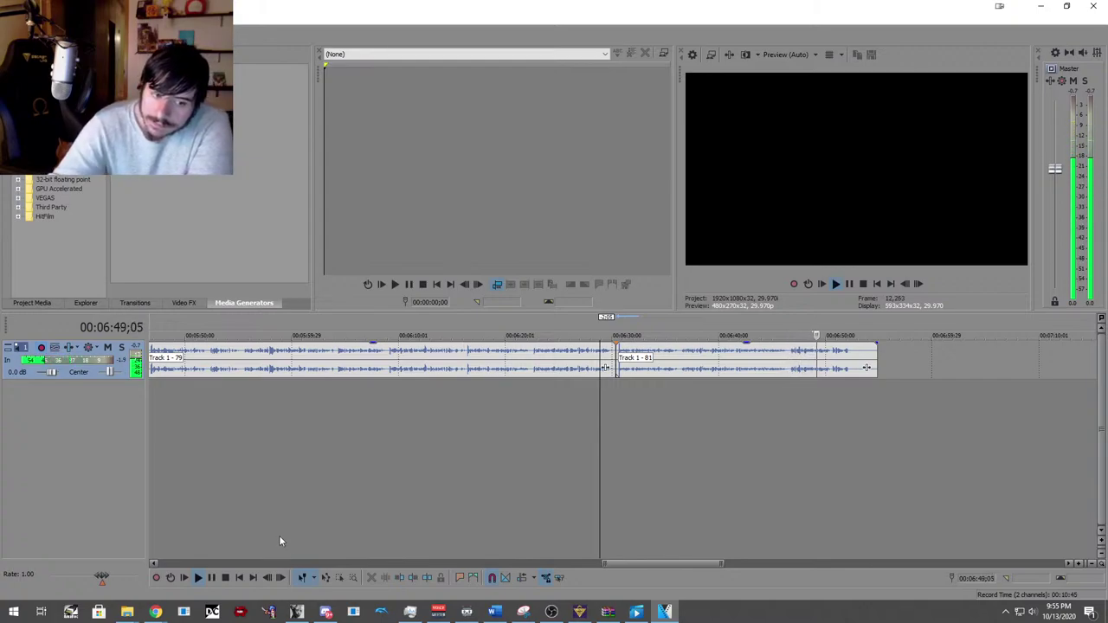
left_click(209, 578)
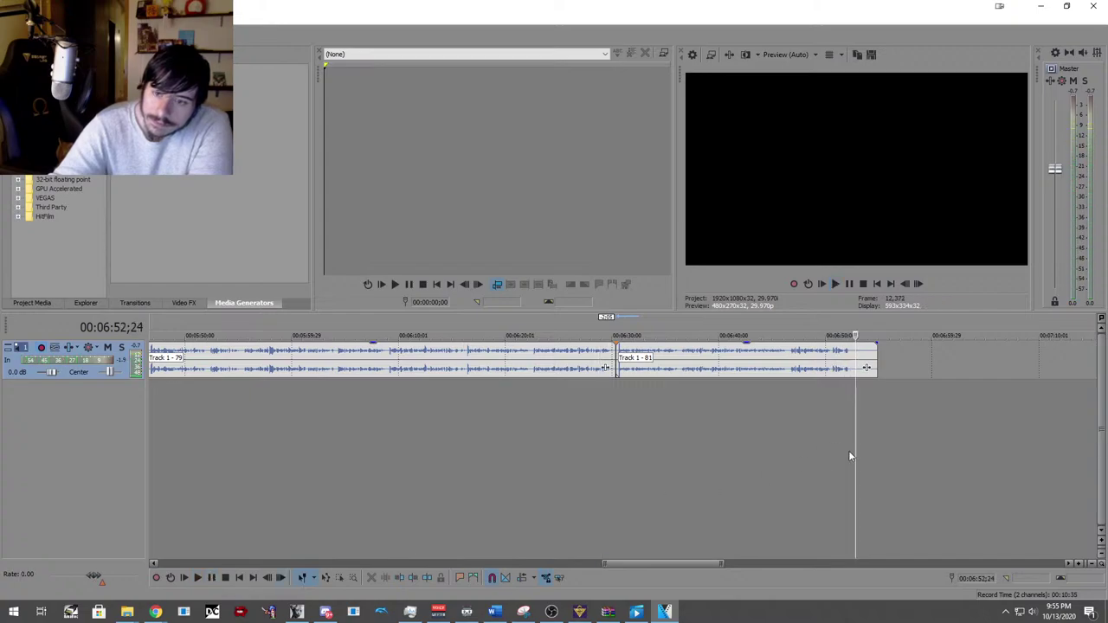
left_click_drag(874, 368, 863, 368)
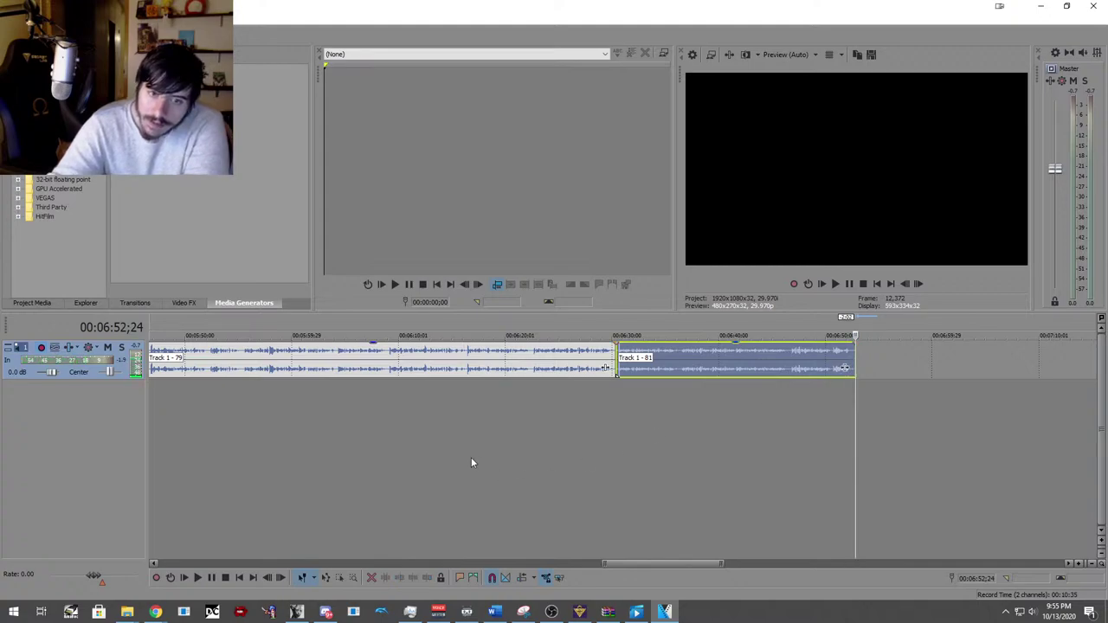
Insert two new video tracks above the finished voice-over track.
scroll(511, 498, "down", 2)
scroll(510, 501, "down", 2)
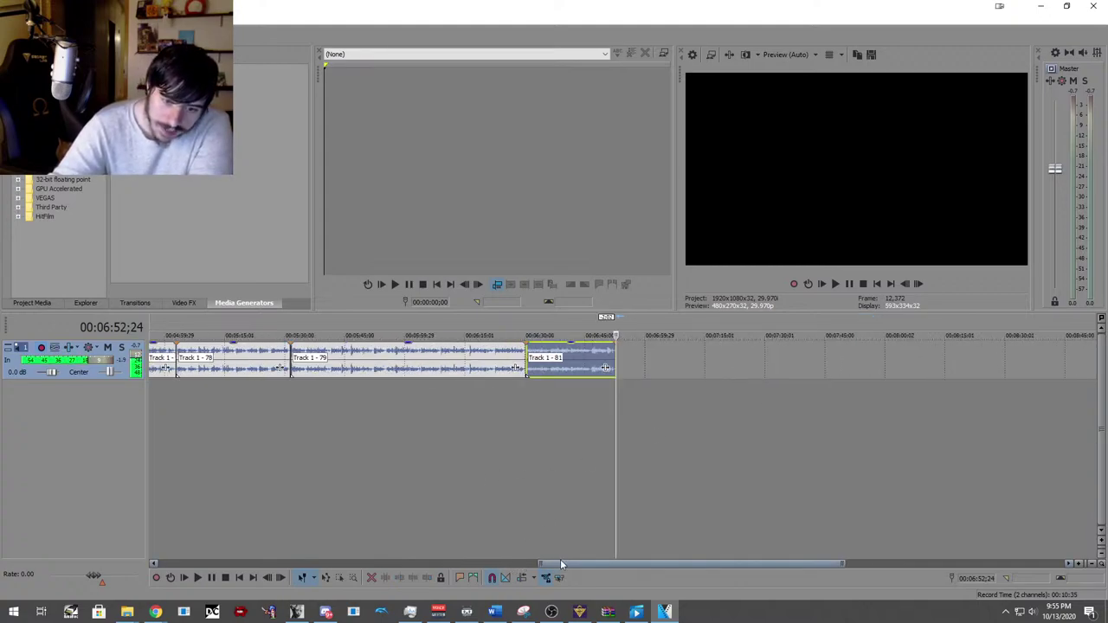
left_click_drag(560, 561, 128, 555)
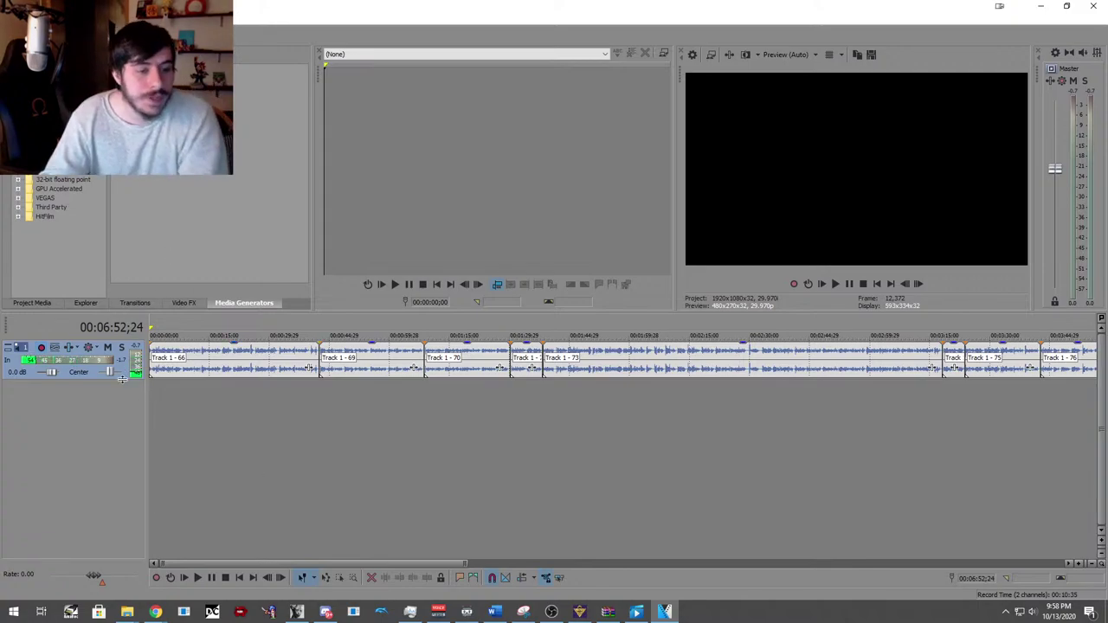
right_click(92, 373)
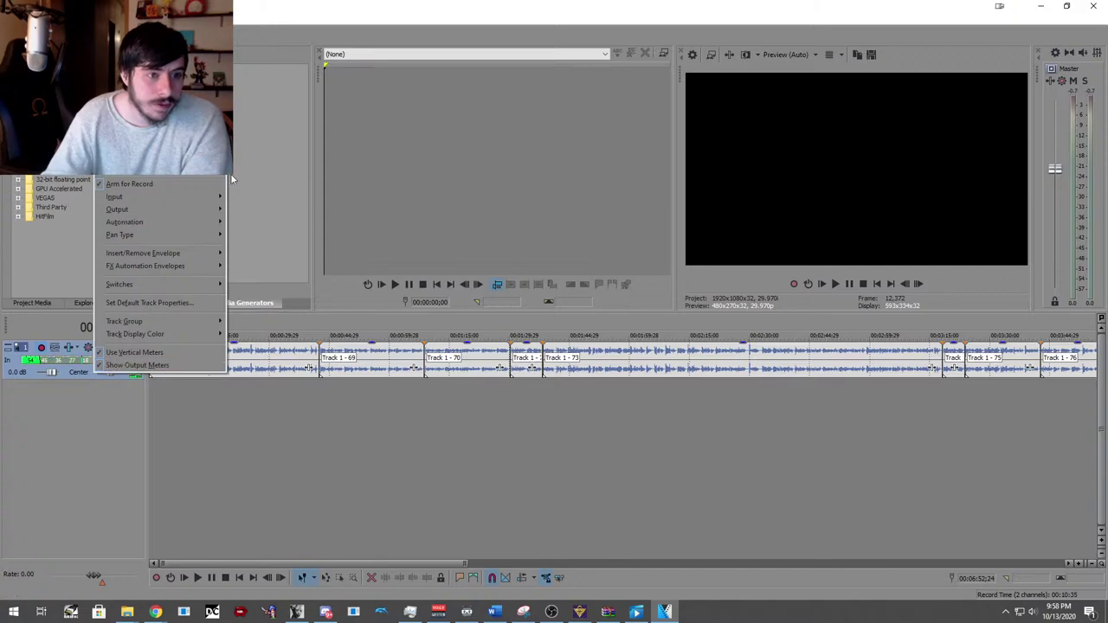
right_click(120, 404)
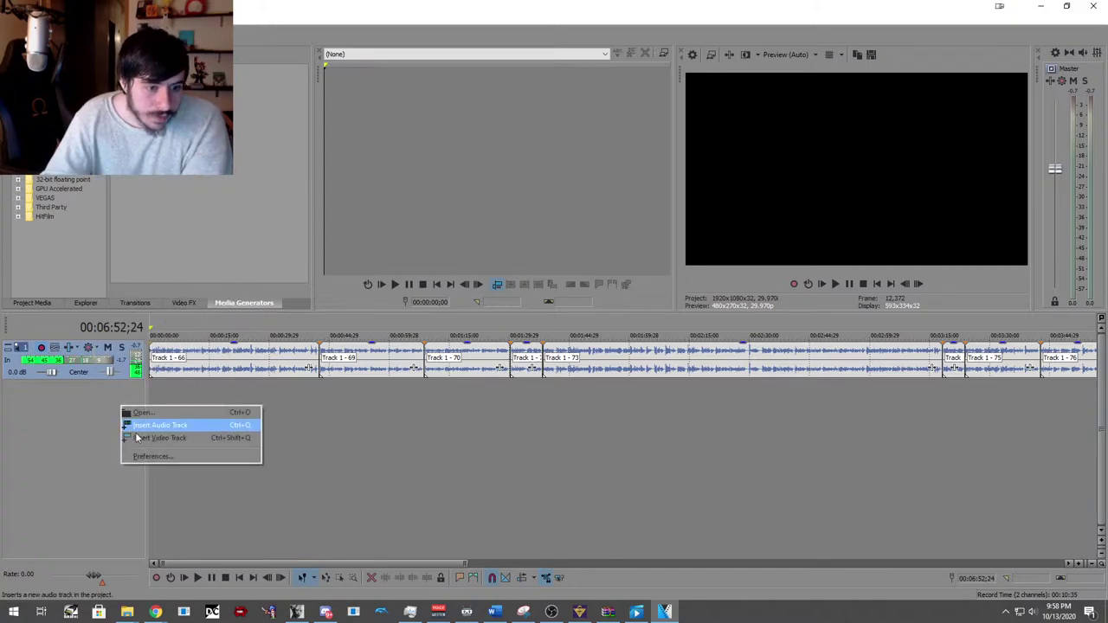
left_click(152, 430)
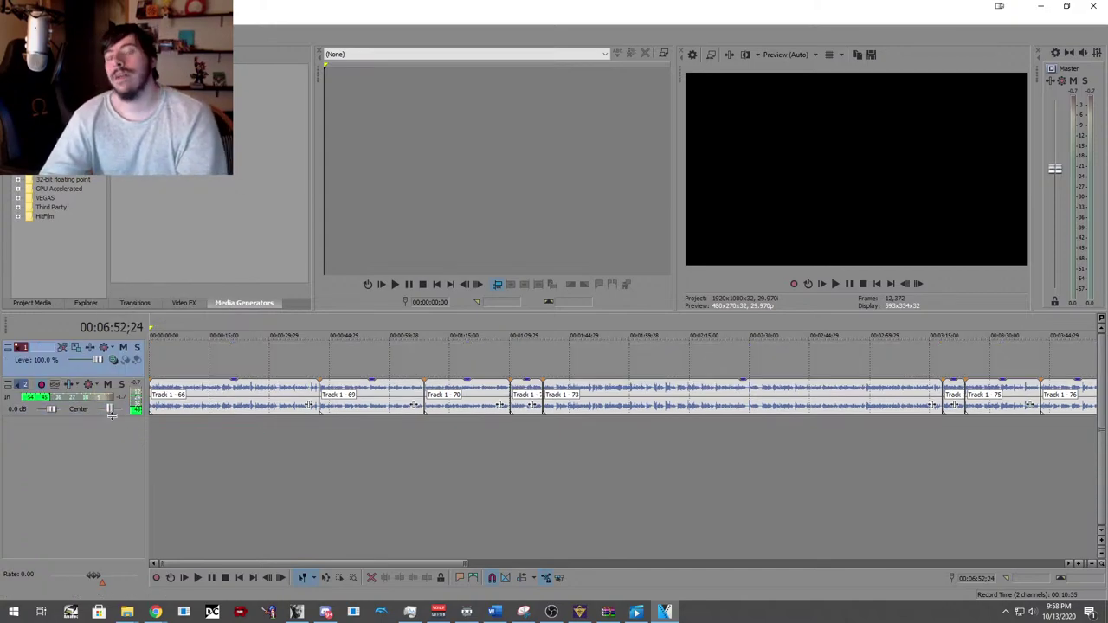
right_click(69, 460)
left_click(95, 494)
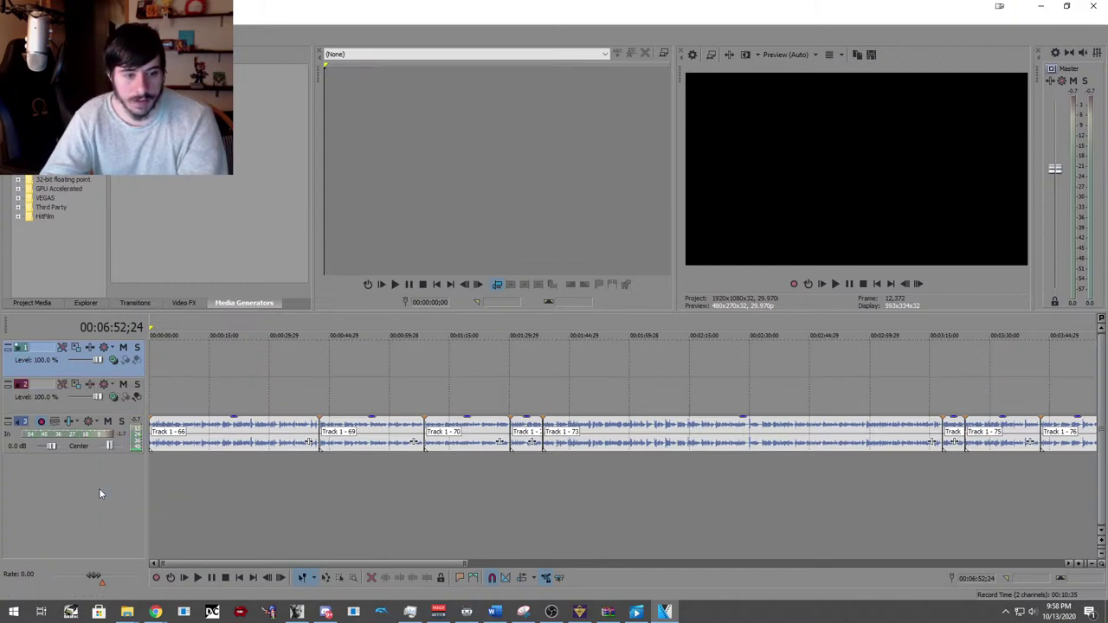
Insert an audio track below the voice-over and place Yu-Gi-Oh! Forbidden Memories - Free Duel Music at the project start.
right_click(123, 501)
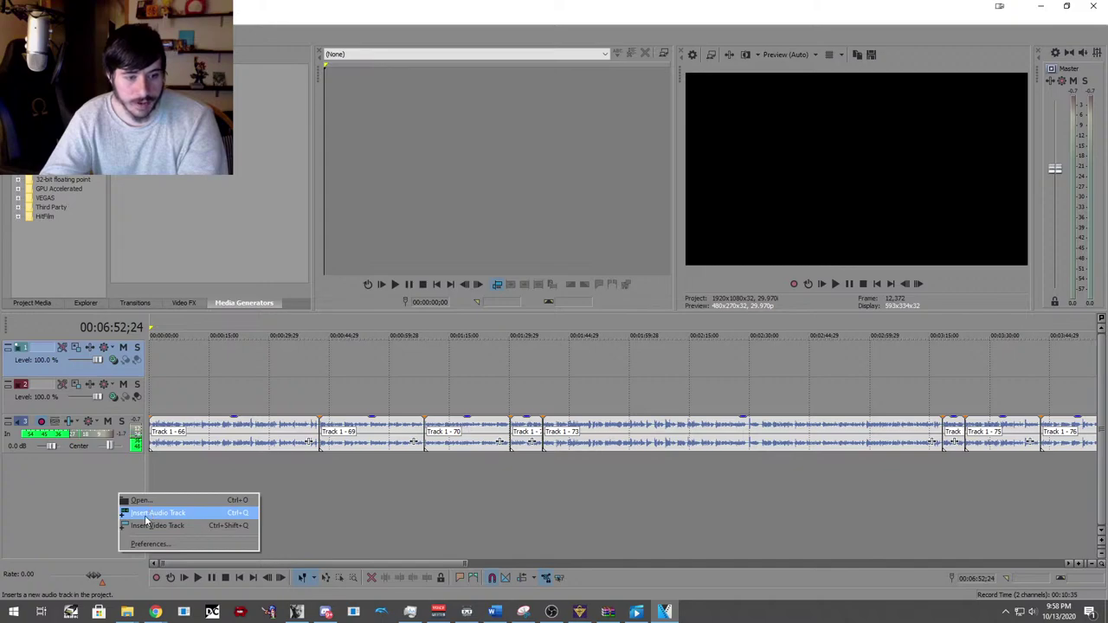
left_click(147, 522)
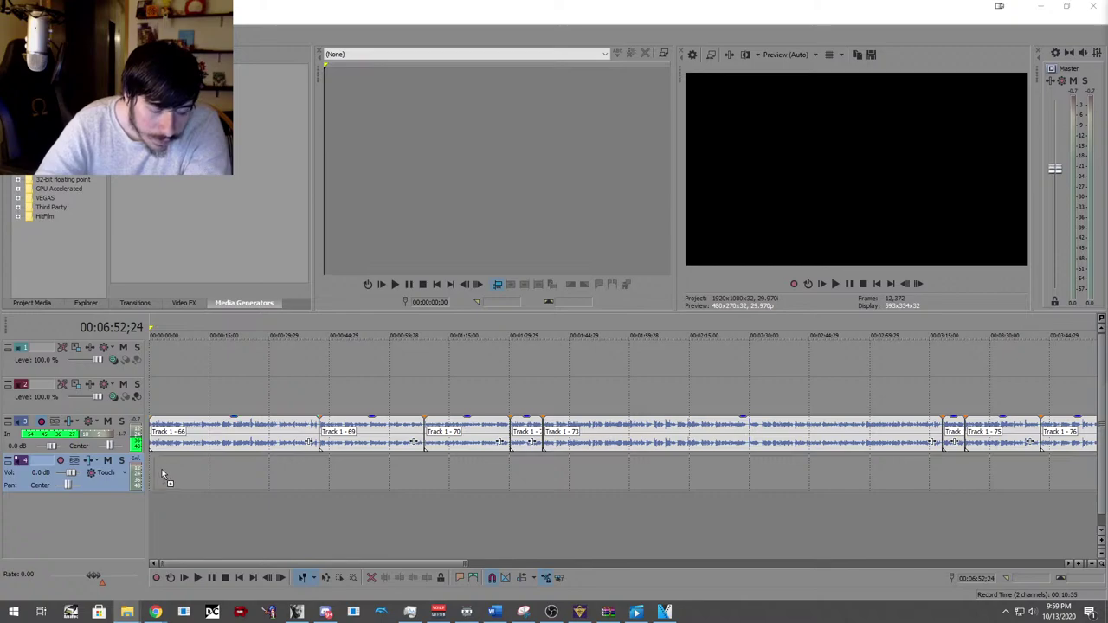
left_click_drag(161, 476, 159, 475)
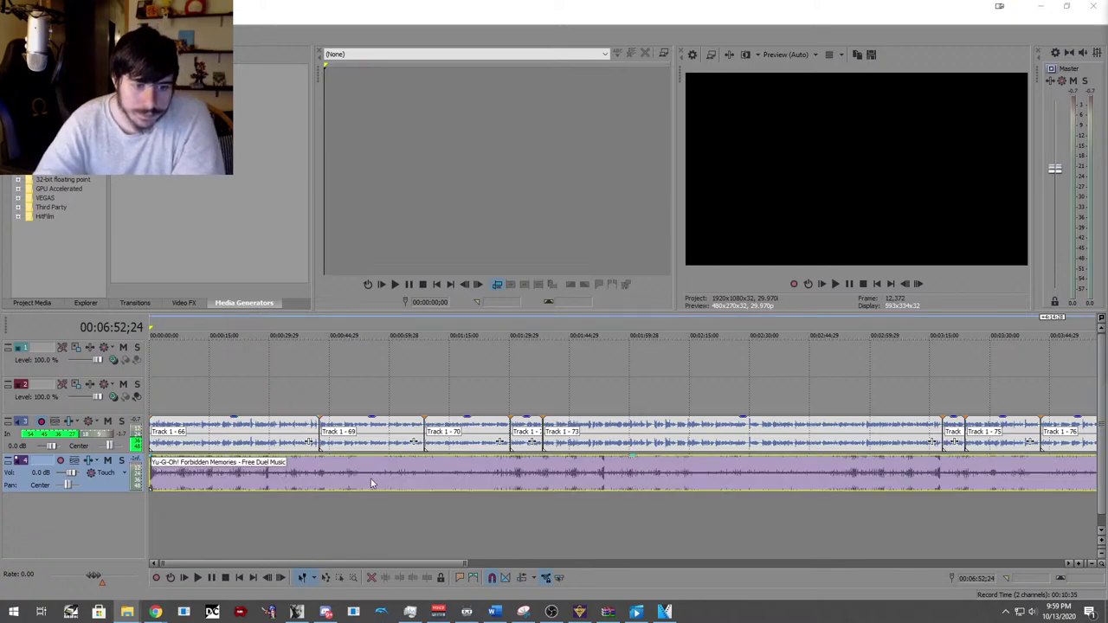
Lower the music clip's gain to a faint background level, playing the project from the start to balance it against the voice.
left_click_drag(418, 460, 431, 493)
left_click(196, 578)
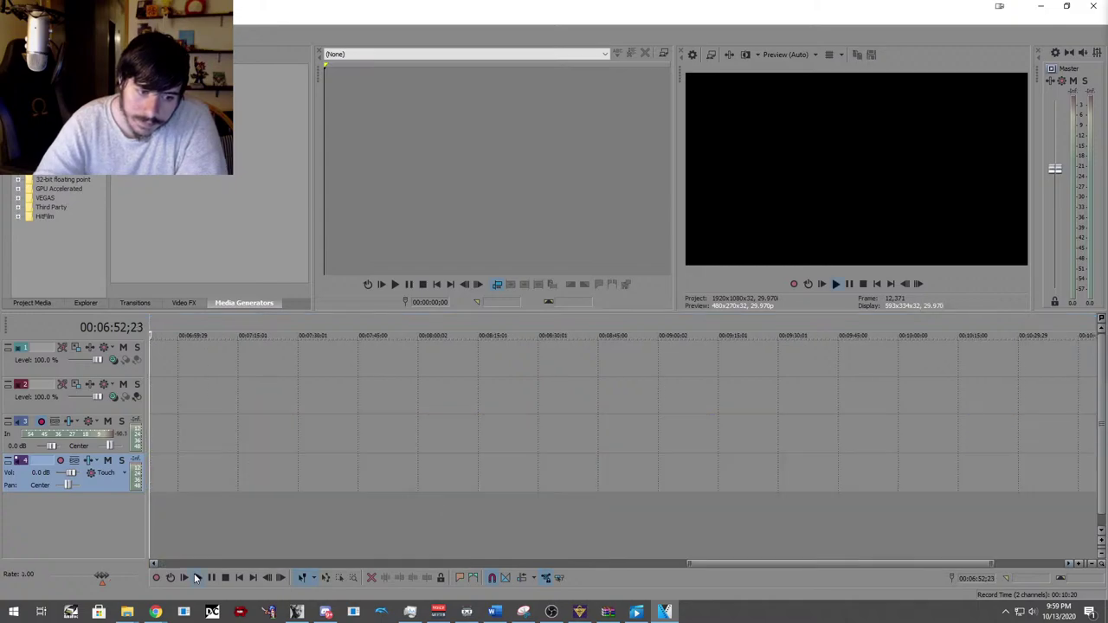
left_click(182, 578)
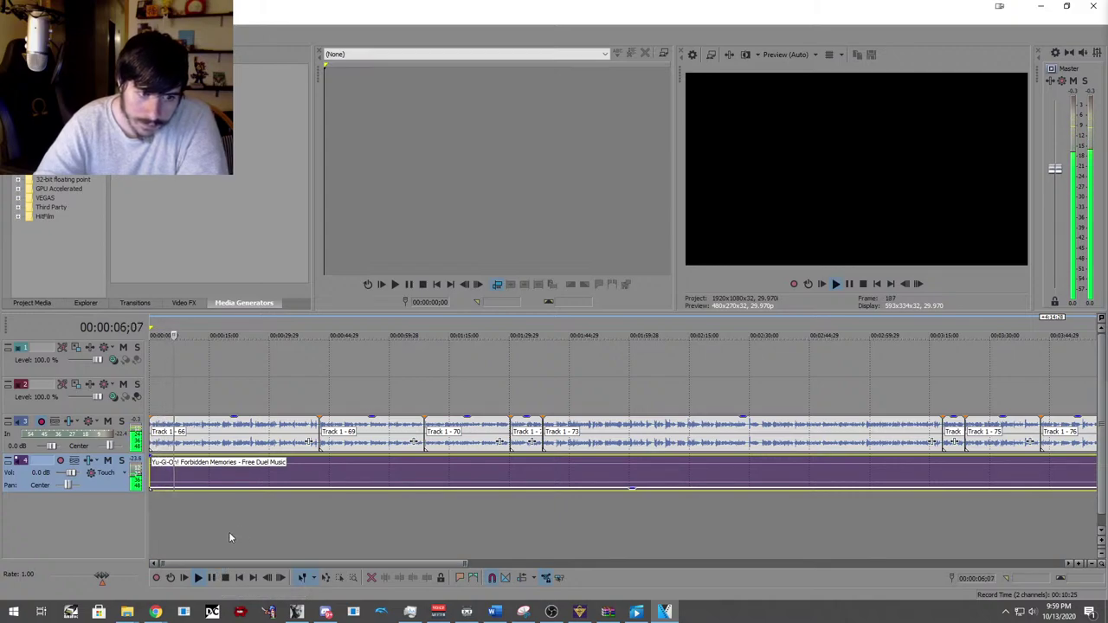
scroll(230, 537, "down", 2)
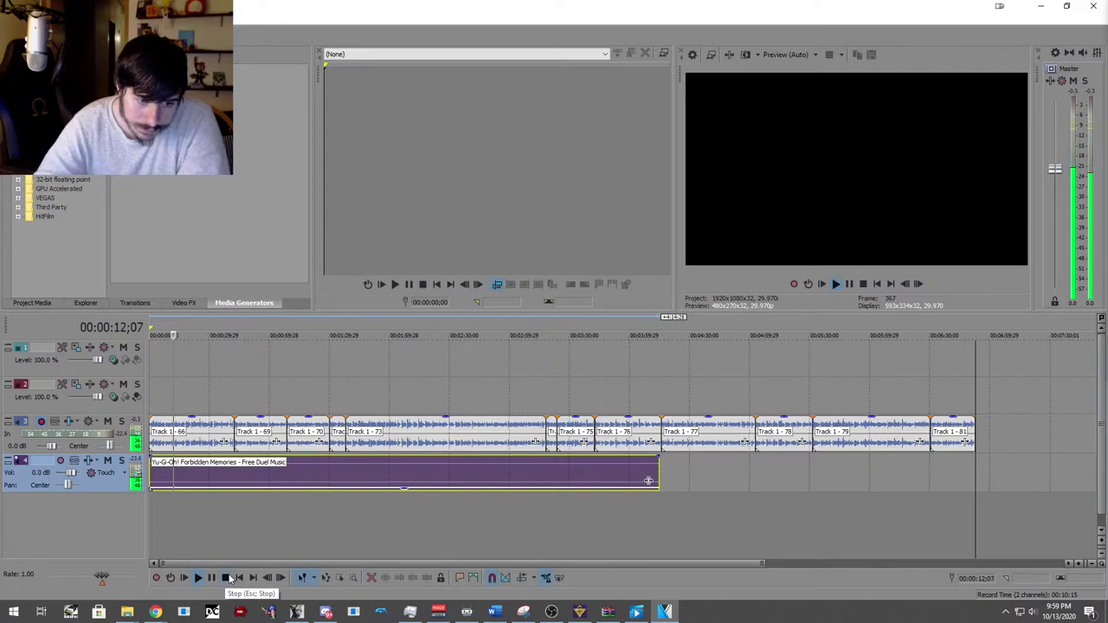
mouse_move(243, 491)
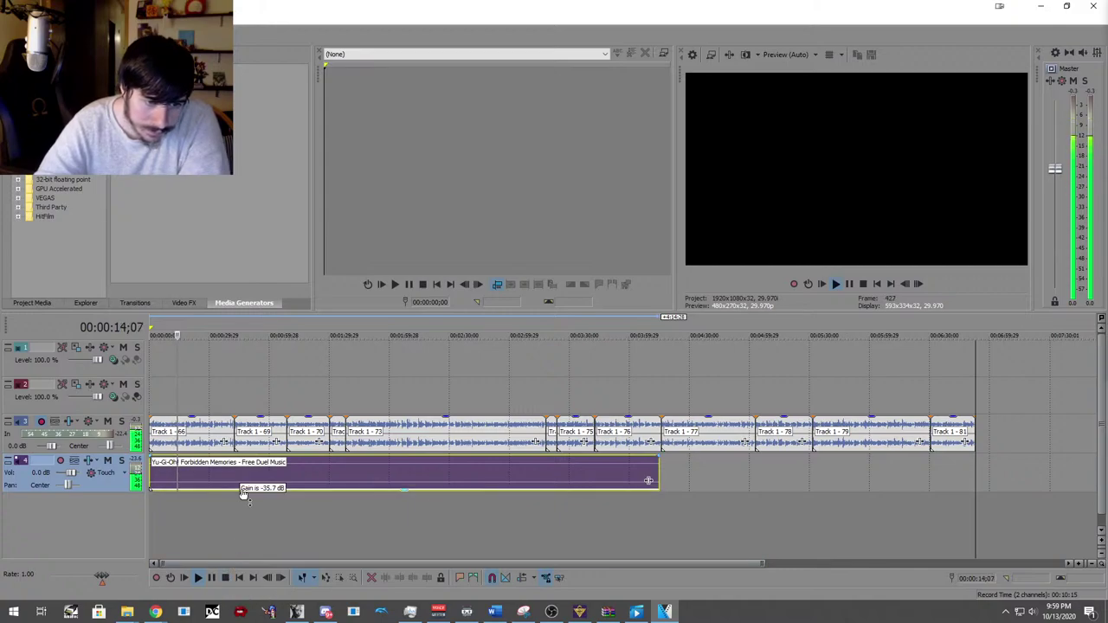
left_click_drag(243, 491, 241, 490)
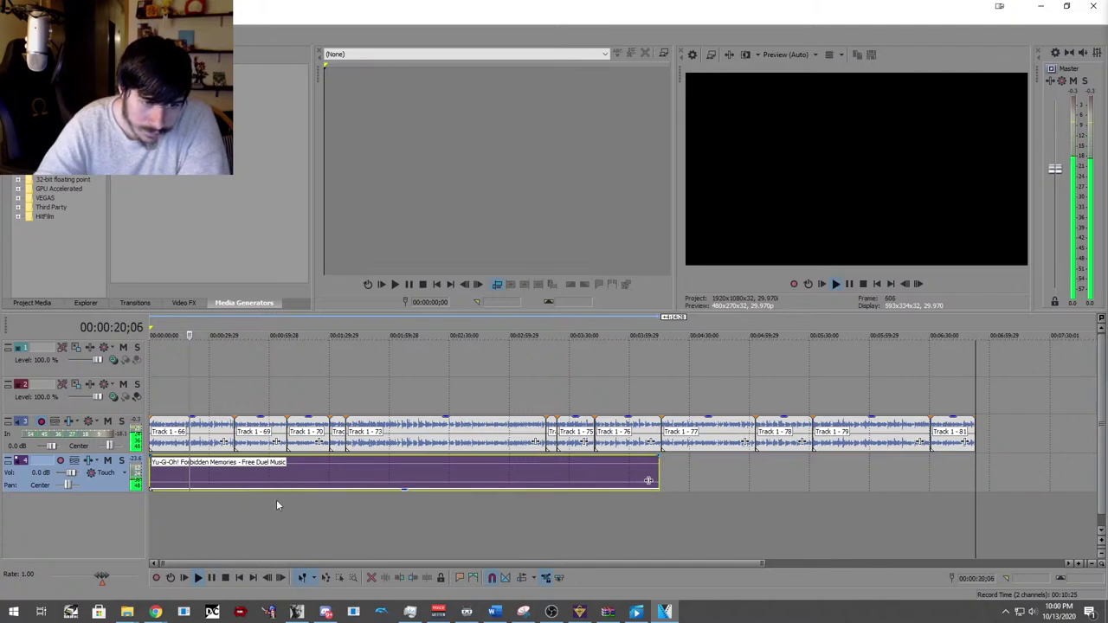
left_click(225, 577)
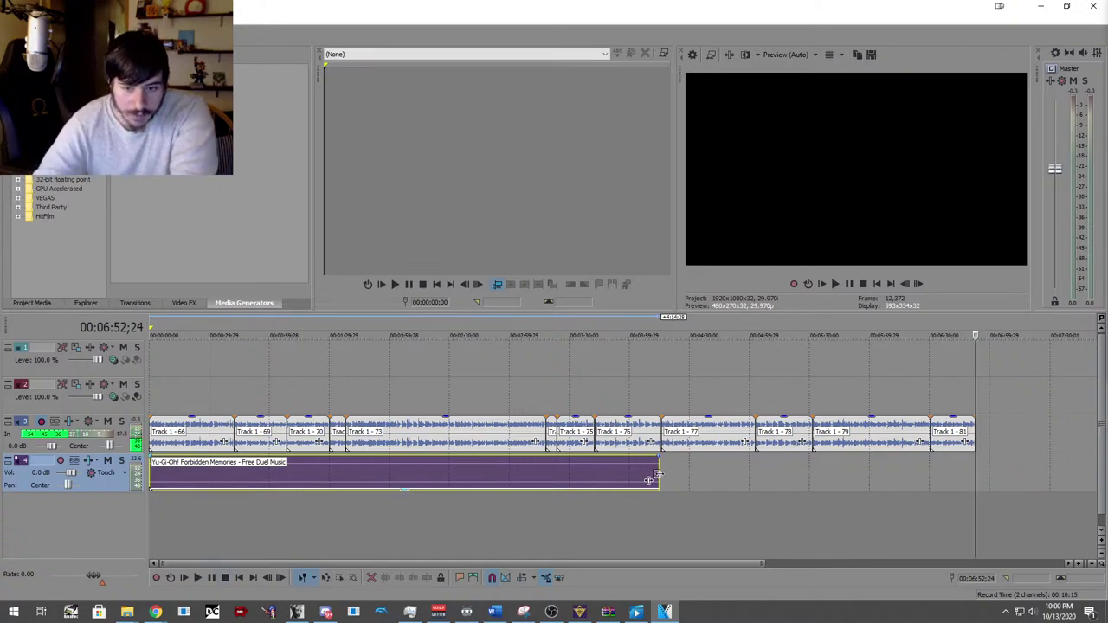
Extend the music clip to the voice-over's end at 00:06:52;24 and check the mix from 00:02:19;25, returning to the start.
left_click_drag(658, 474, 976, 470)
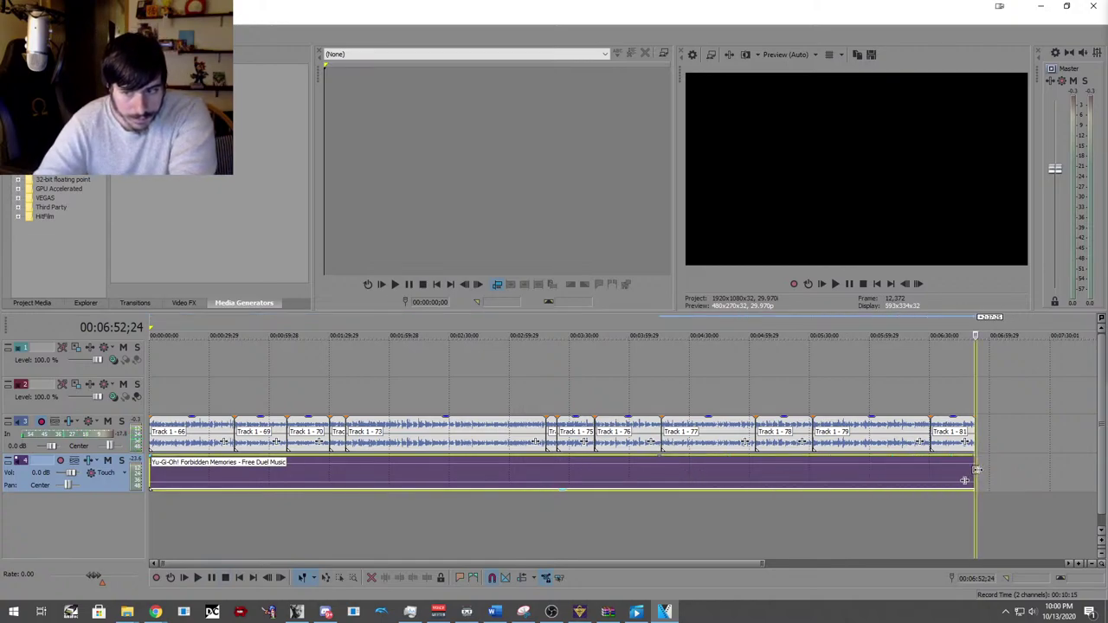
left_click(428, 502)
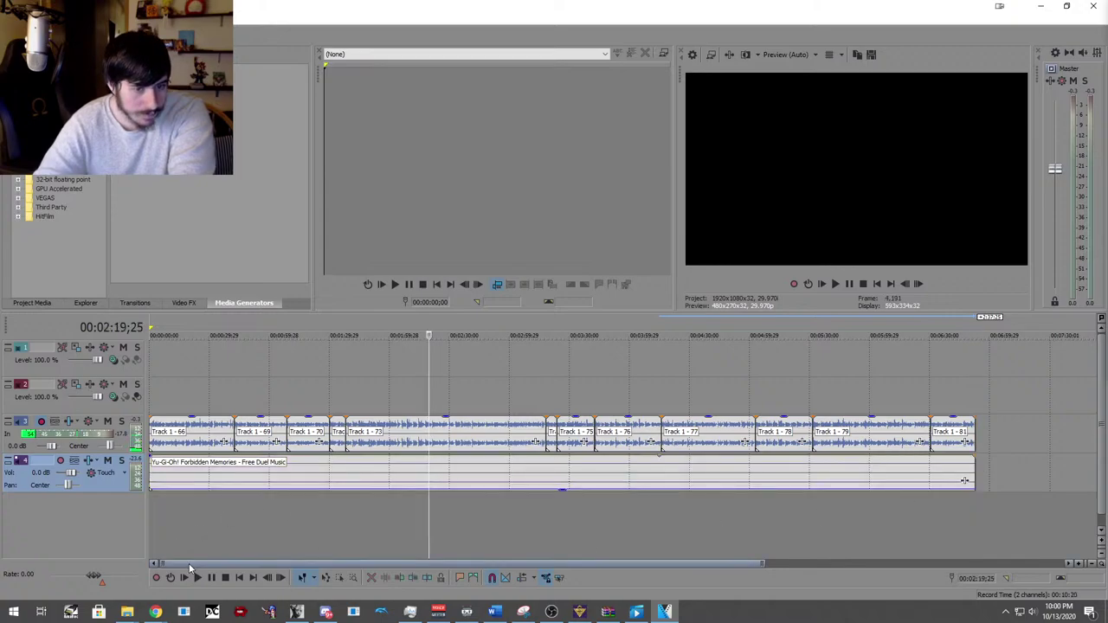
left_click(197, 577)
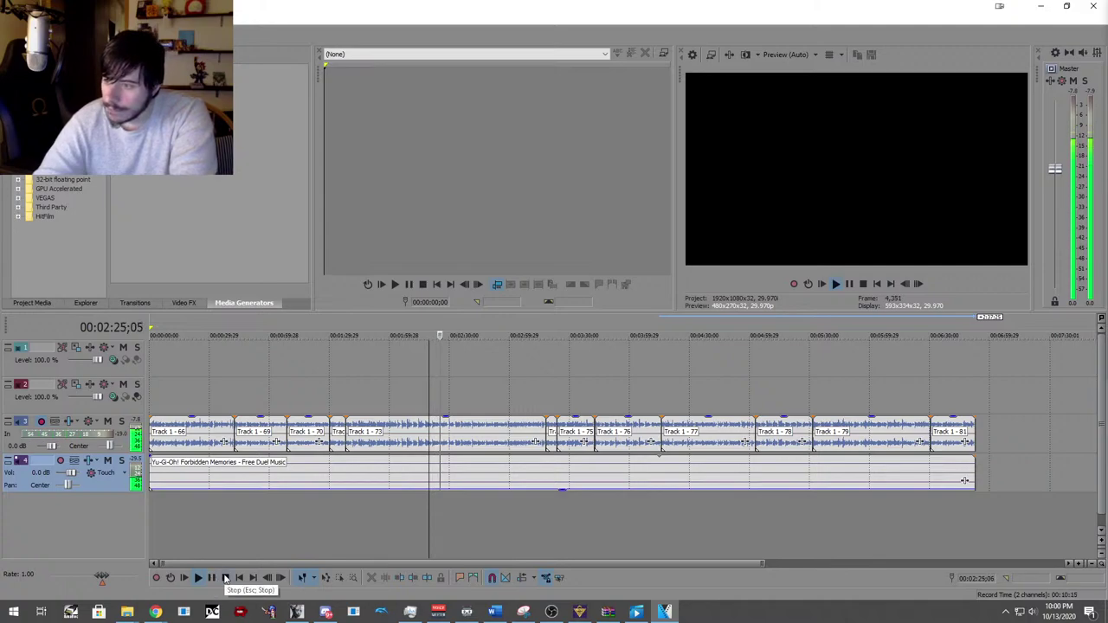
left_click(225, 577)
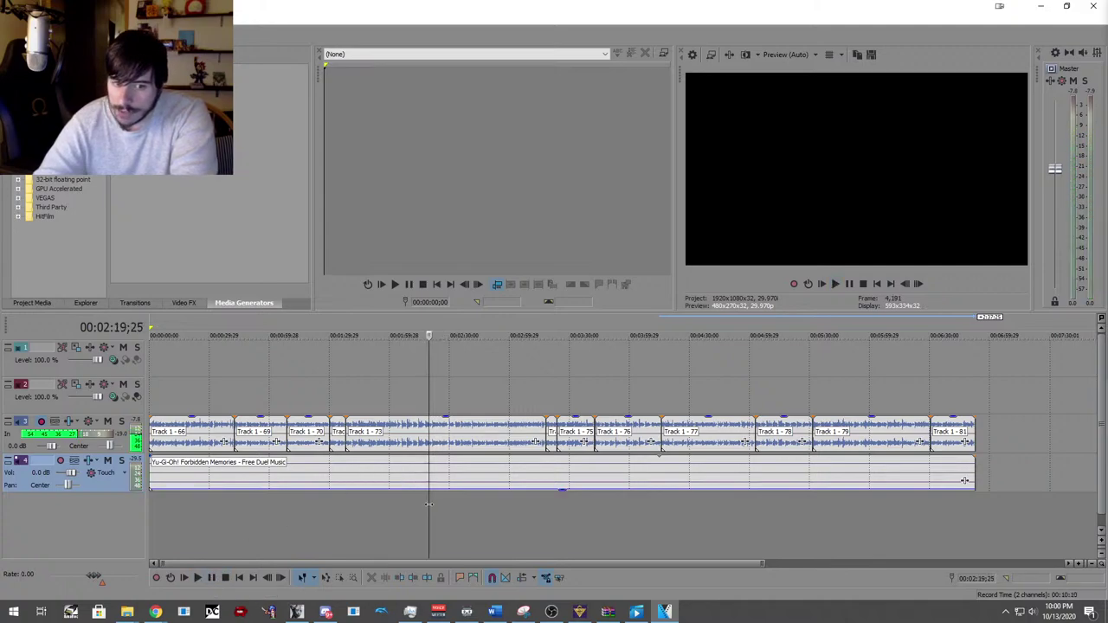
key("ctrl+Home")
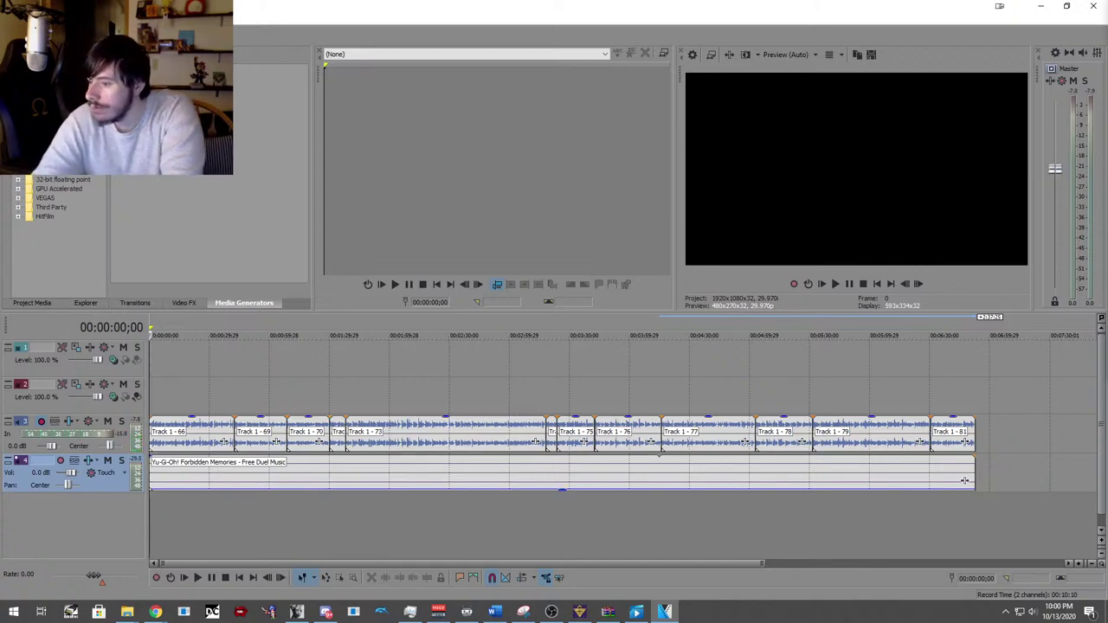
Add Background Recording.mp4 from the recordings haha folder to the first video track after the voice-over's end, keeping the current project video settings.
key("alt+Tab")
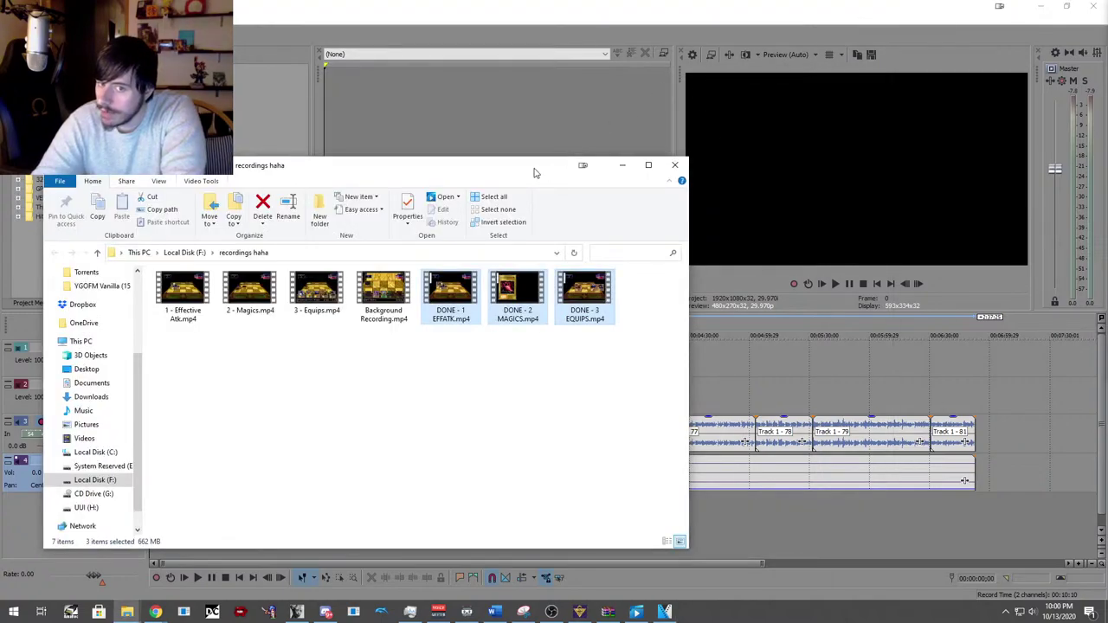
key("alt+Tab")
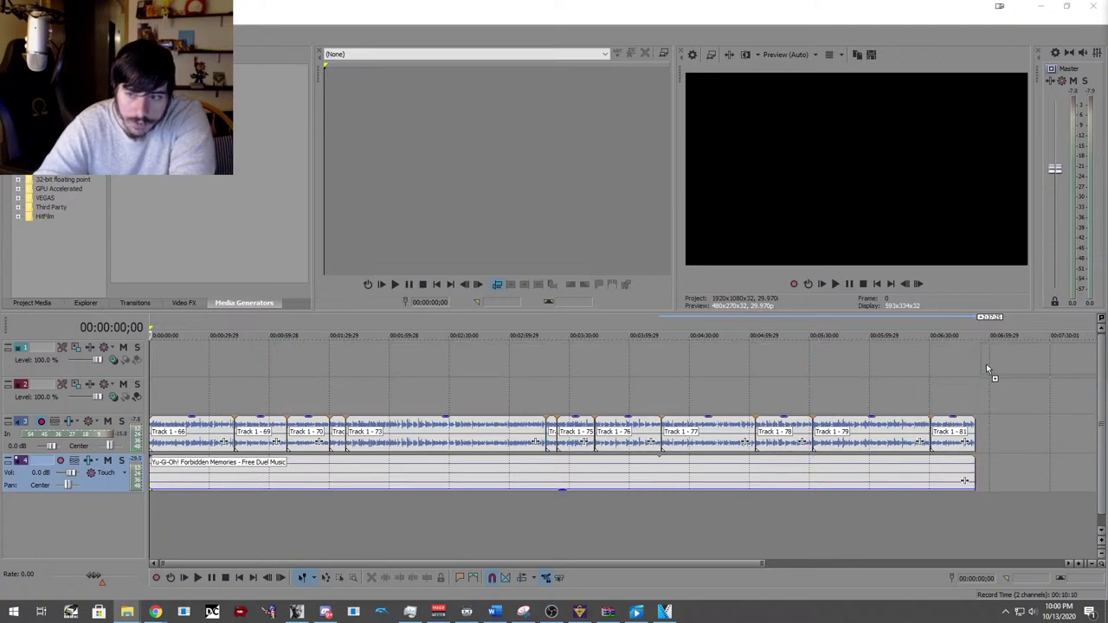
left_click_drag(985, 367, 980, 358)
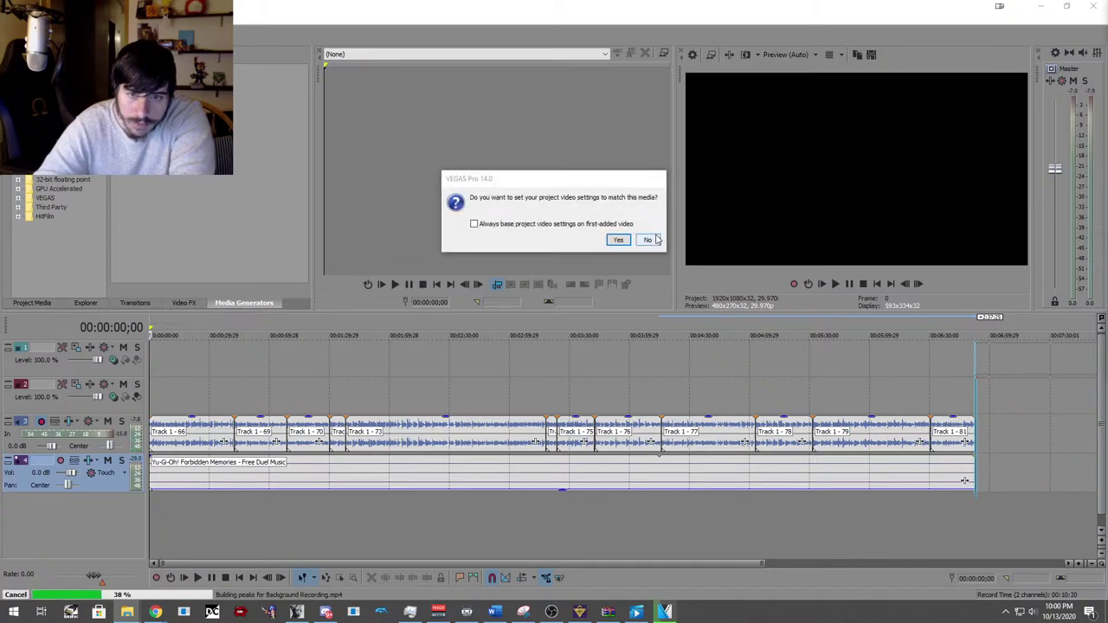
left_click(653, 240)
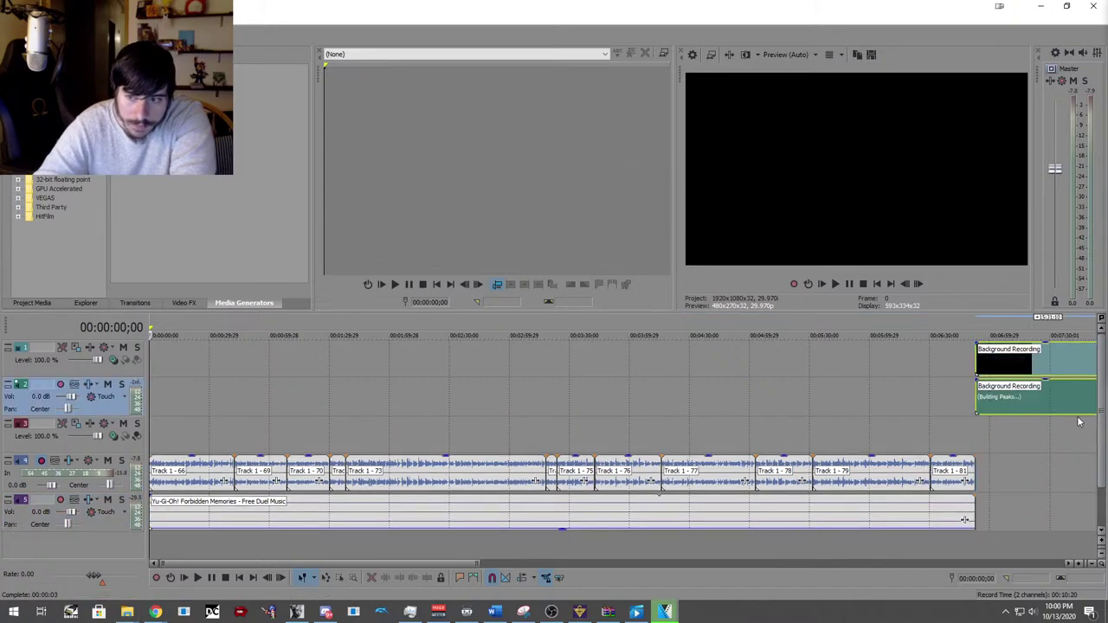
Remove Background Recording's audio event from its group and delete only that audio.
right_click(998, 404)
left_click(997, 406)
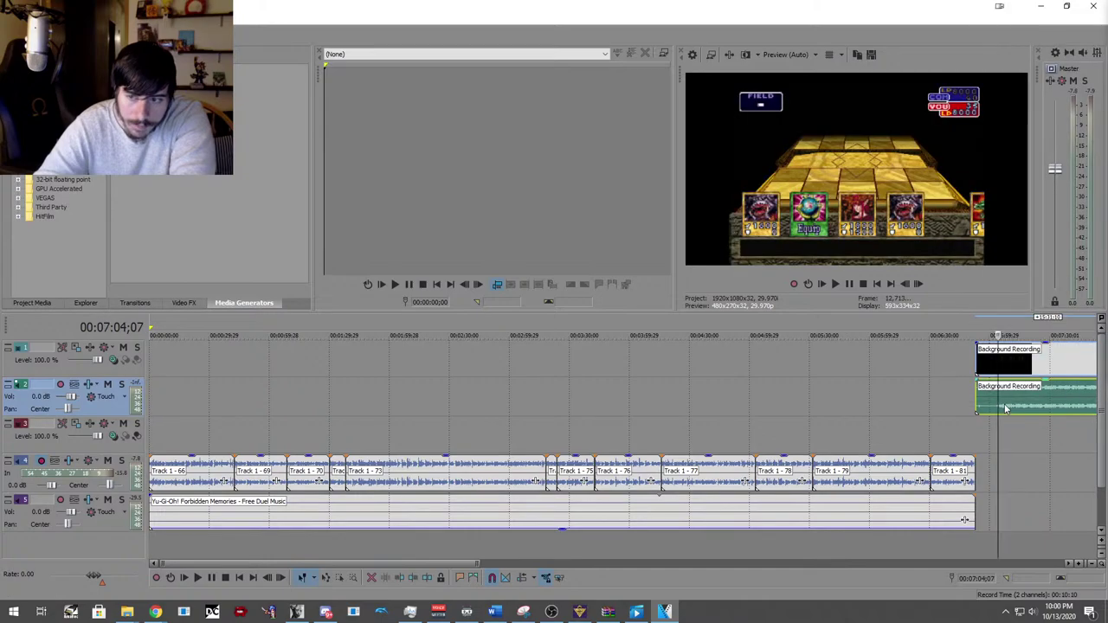
right_click(1006, 409)
mouse_move(996, 316)
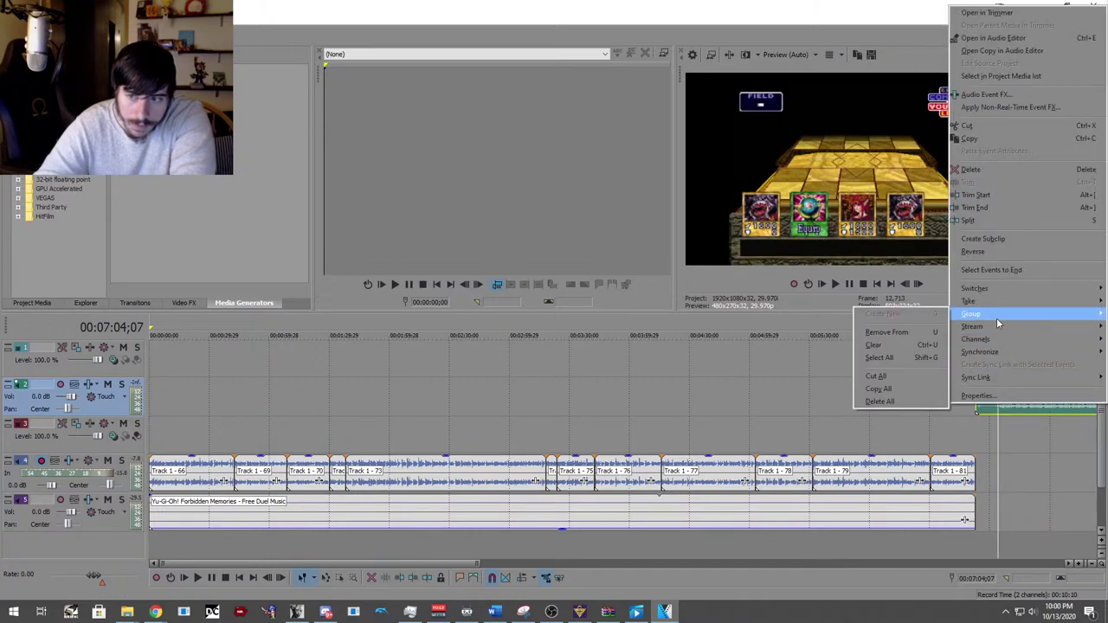
left_click(916, 336)
right_click(1004, 404)
left_click(1004, 367)
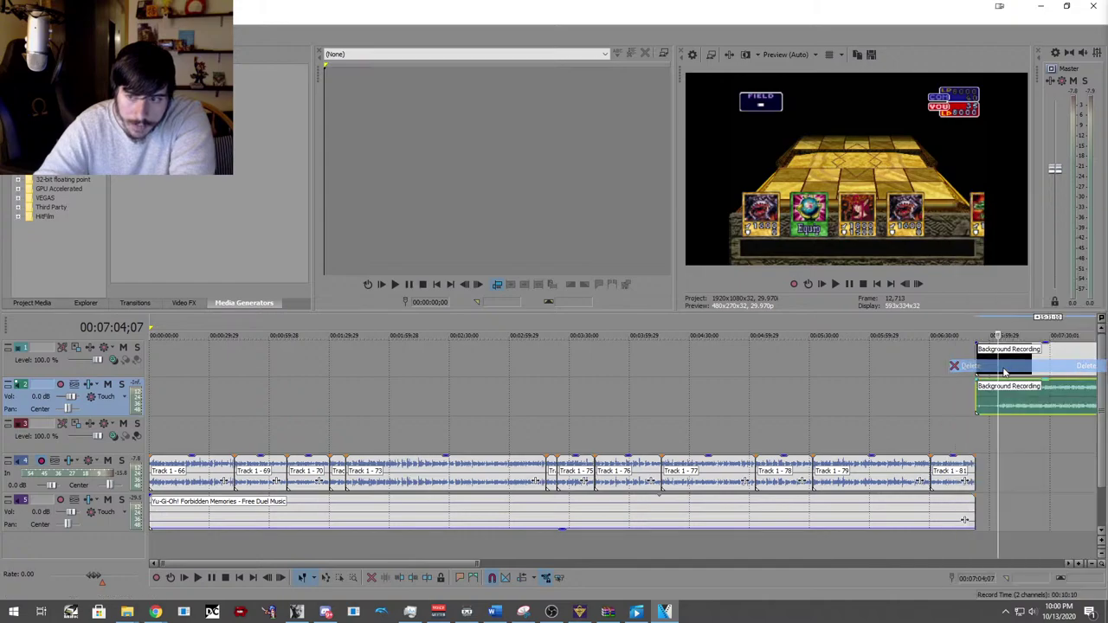
Move the Background Recording video to the project start and cut off its footage before 00:03:04;17.
left_click_drag(1004, 370, 154, 372)
scroll(254, 367, "right", 5)
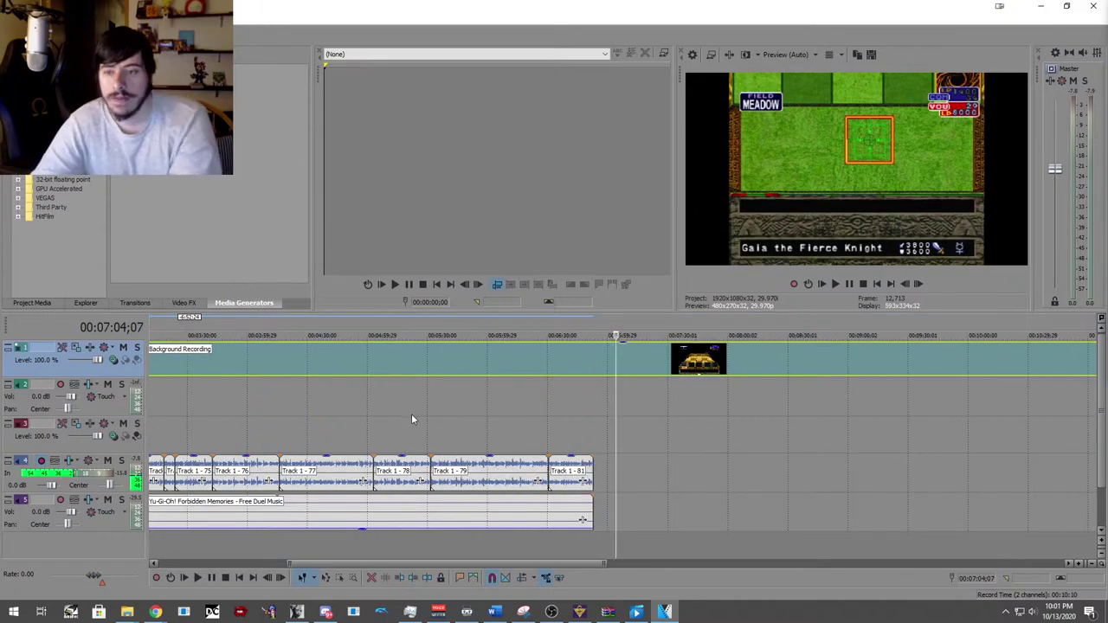
scroll(408, 404, "down", 3)
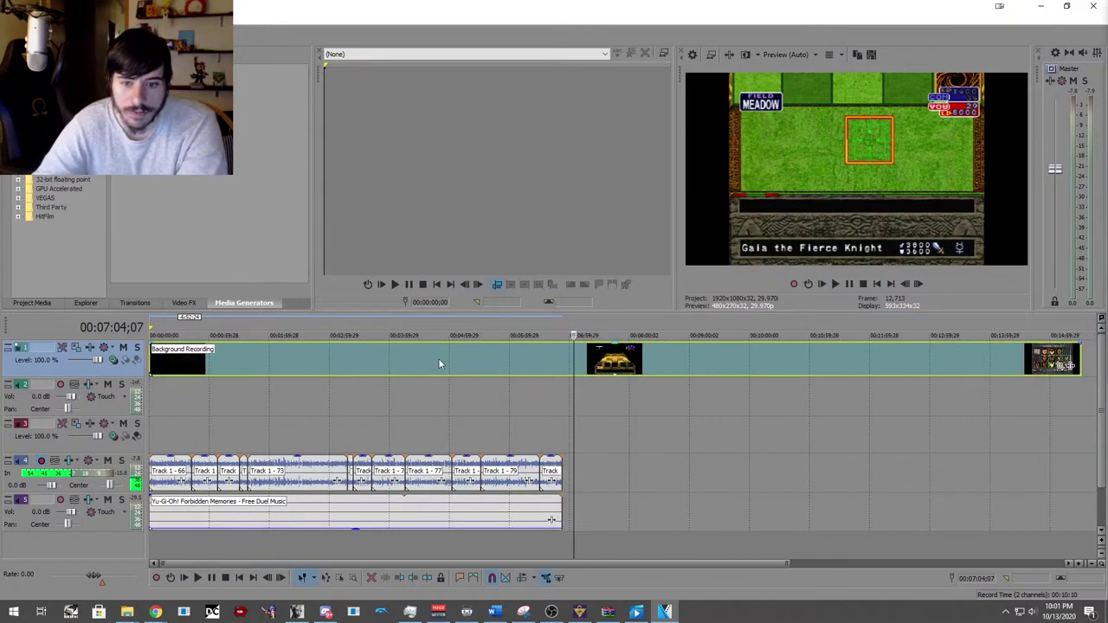
left_click_drag(573, 381, 333, 387)
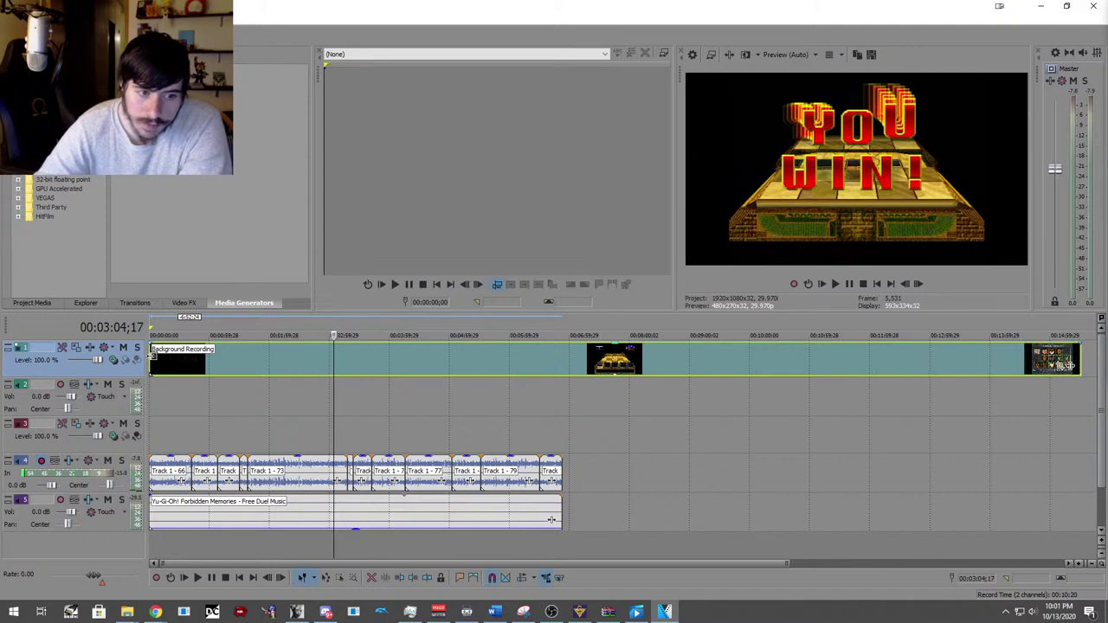
mouse_move(152, 355)
left_mouse_down()
mouse_move(337, 368)
mouse_move(158, 365)
left_mouse_up()
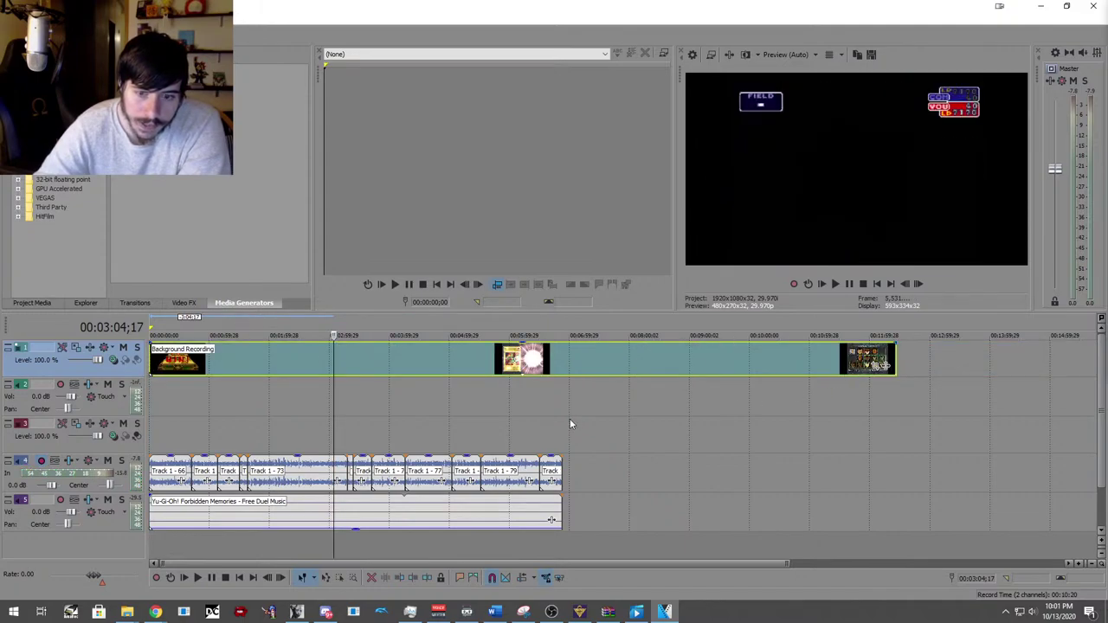
Place the cursor at the voice-over's end, 00:06:52;24, and trim about 1:36 off the end of the Background Recording video.
left_click(561, 424)
left_click(885, 366)
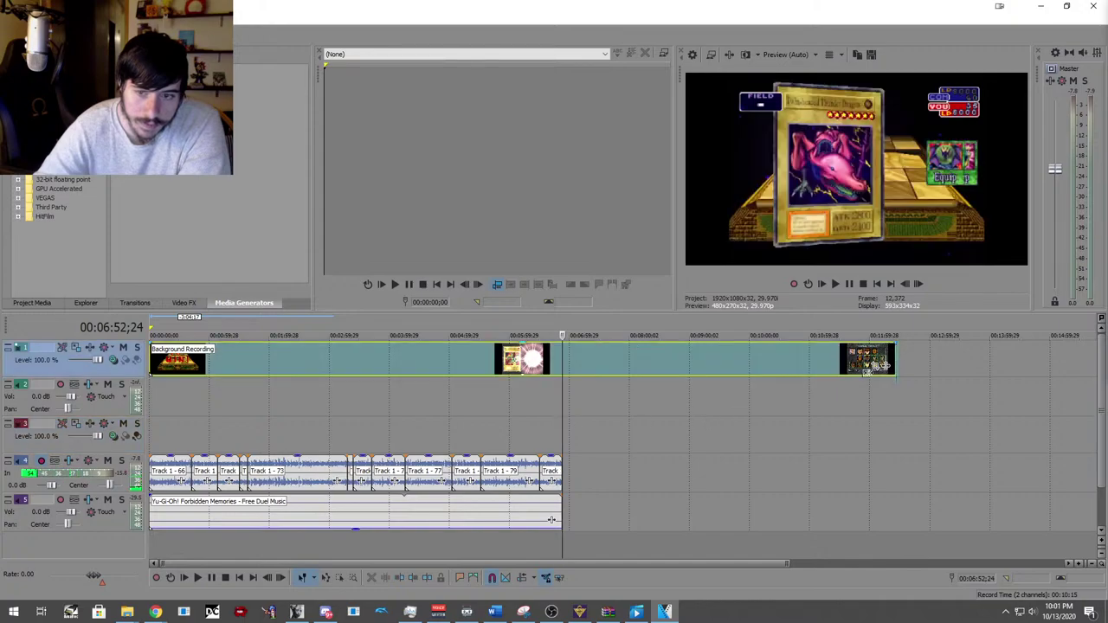
left_click_drag(884, 366, 799, 366)
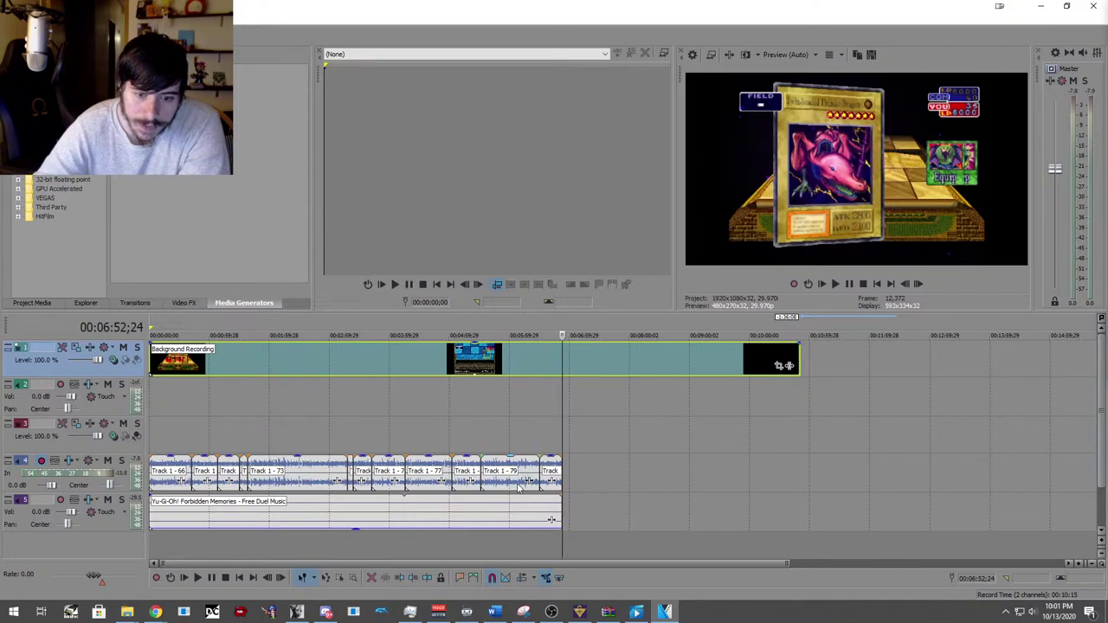
Split the Background Recording video at 00:06:52;24 and move the second part further along the track, leaving a gap after the first.
left_click(423, 578)
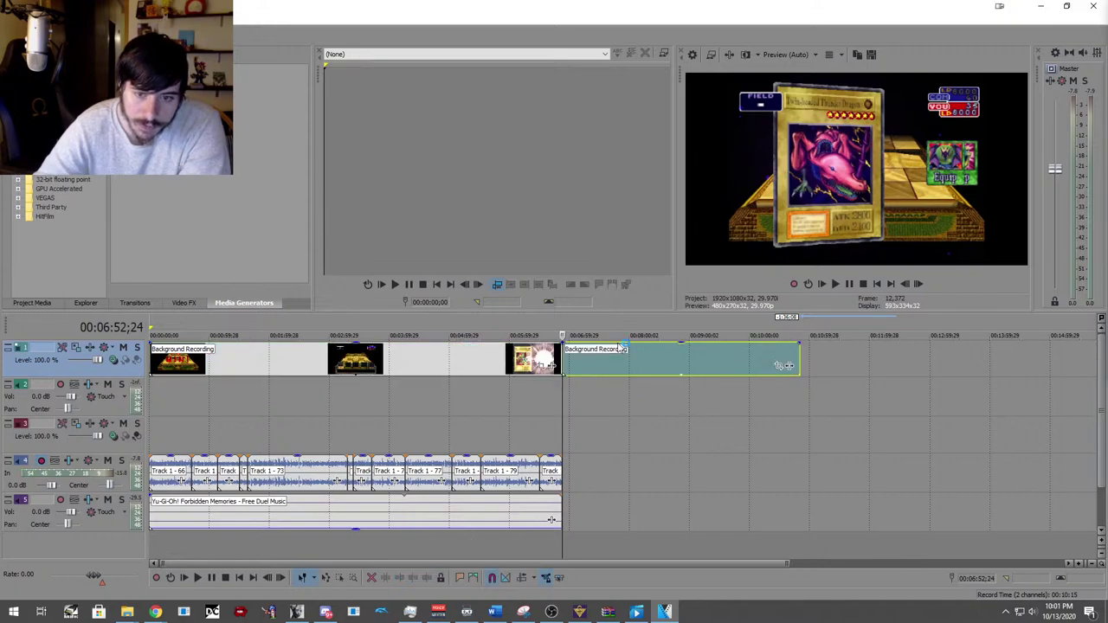
left_click_drag(779, 359, 976, 360)
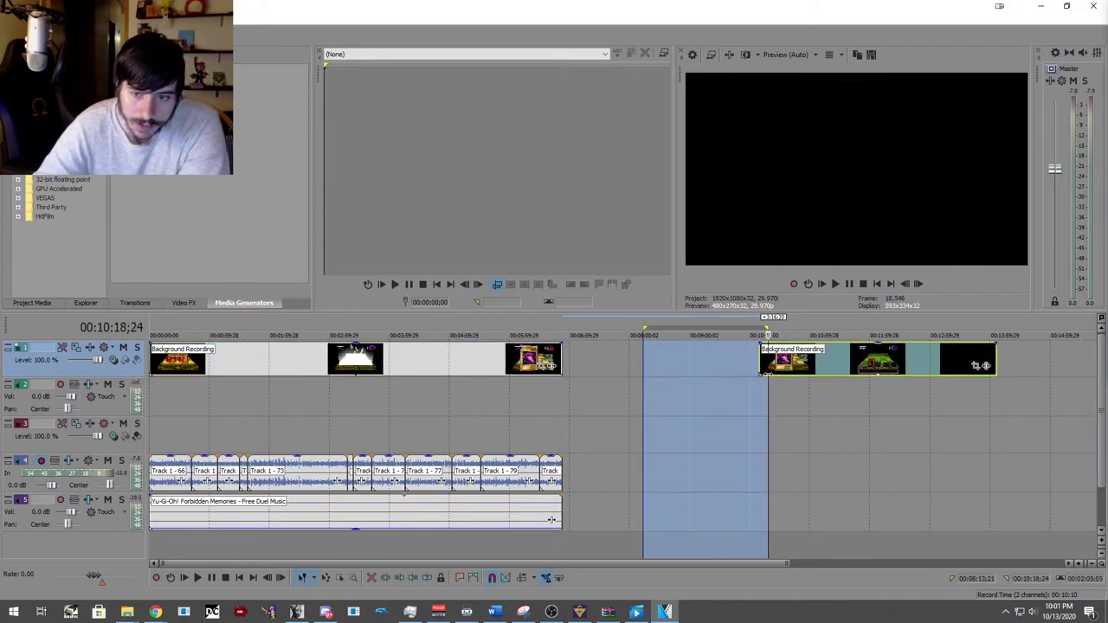
Move the leftover second part of Background Recording about 29 seconds further along the track, away from the finished section.
left_click(799, 359)
left_click_drag(799, 359, 829, 359)
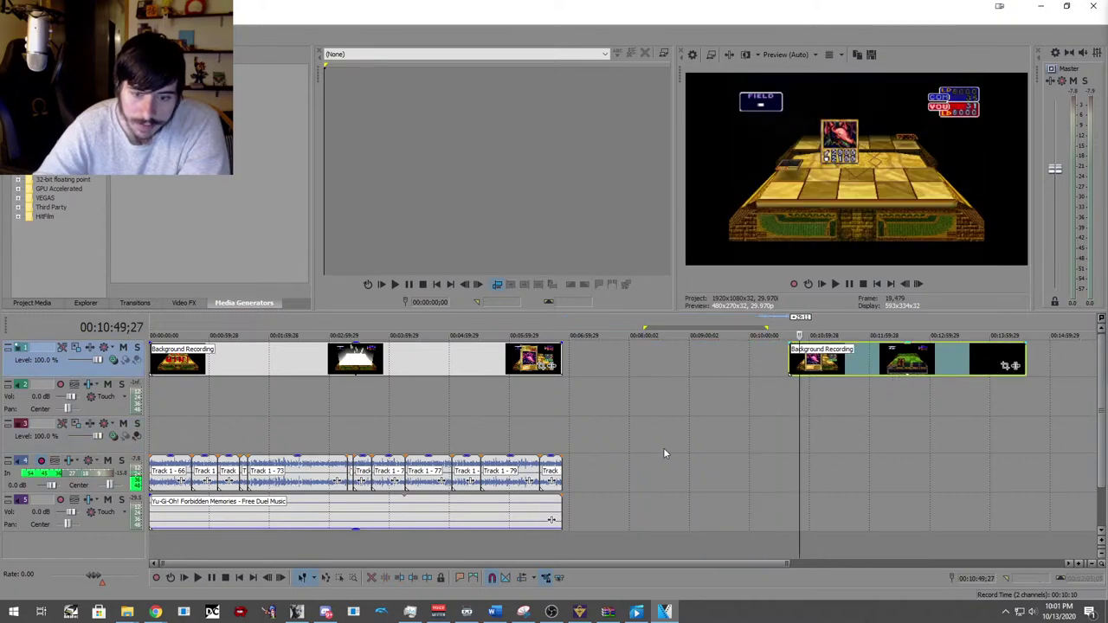
left_click(276, 419)
Add a fade-in about 00:00:01;14 long to the start of the Background Recording video and place the cursor at the fade's end.
scroll(251, 415, "up", 3)
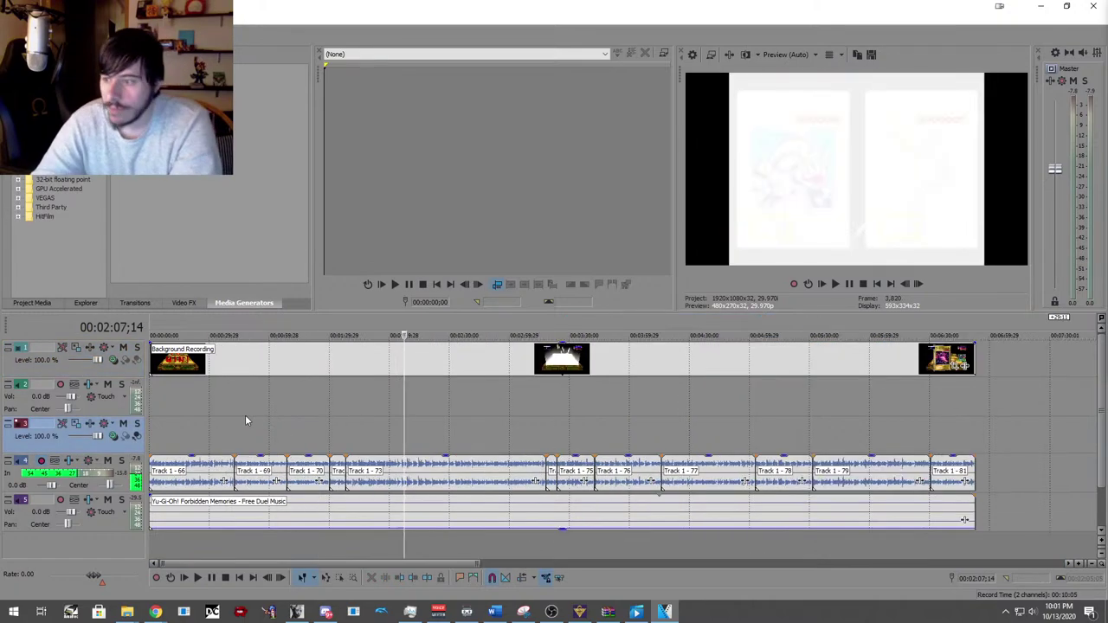
left_click_drag(404, 398, 98, 406)
scroll(182, 416, "up", 5)
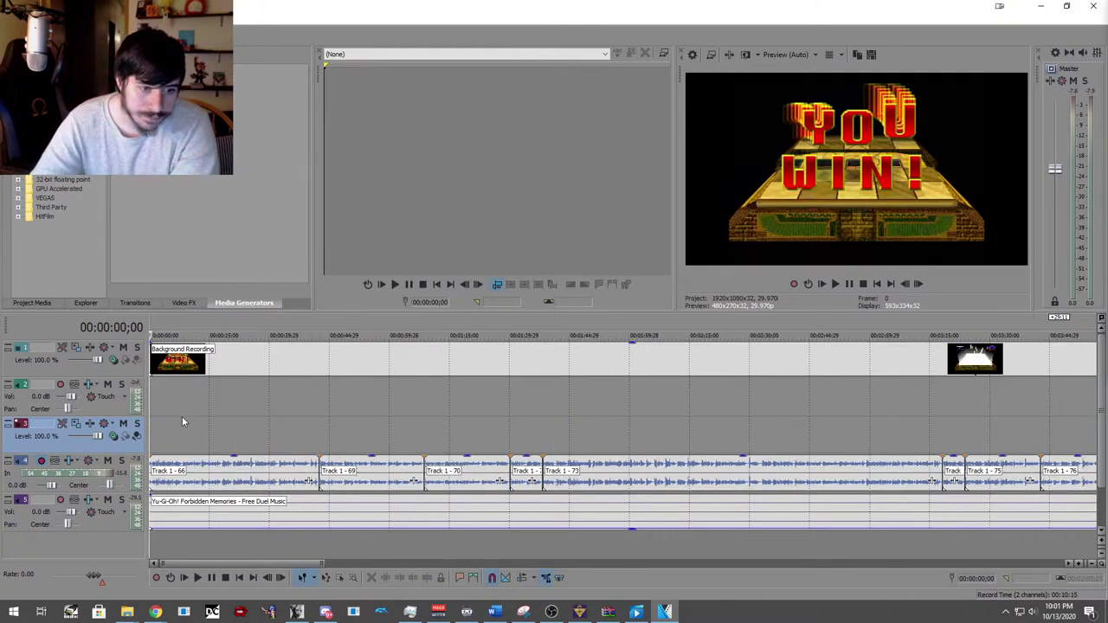
left_click(157, 354)
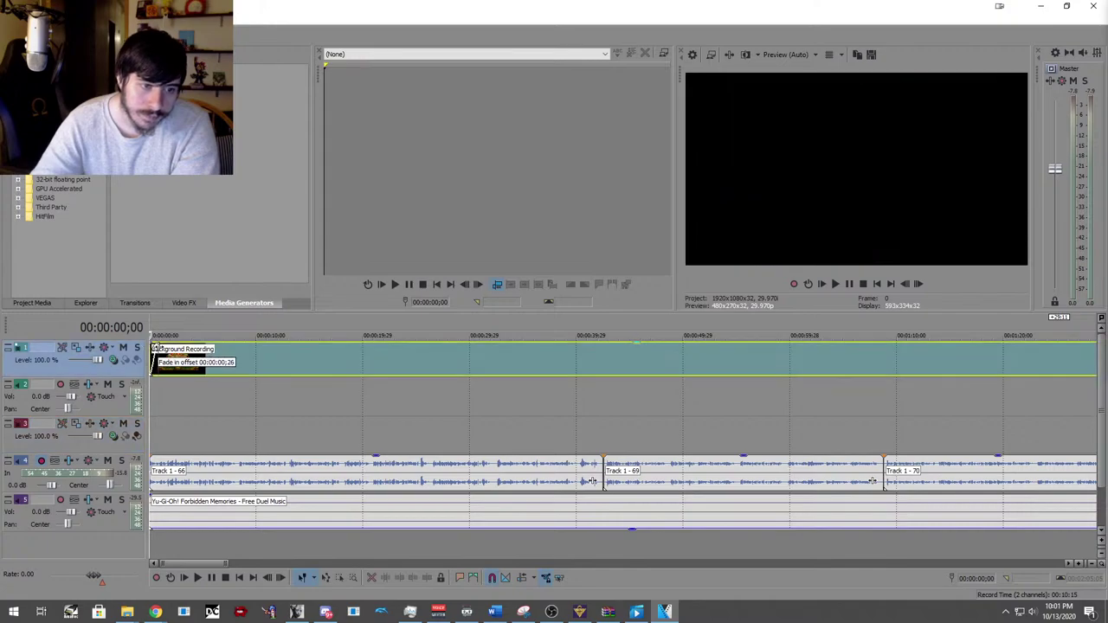
left_click(163, 399)
key("space")
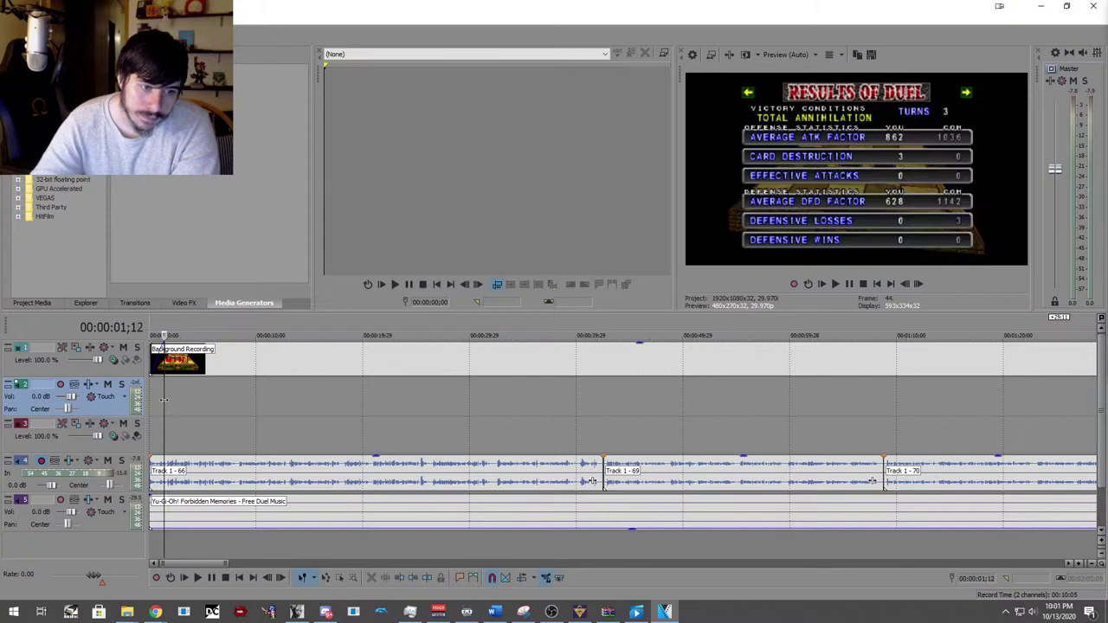
scroll(178, 387, "up", 5)
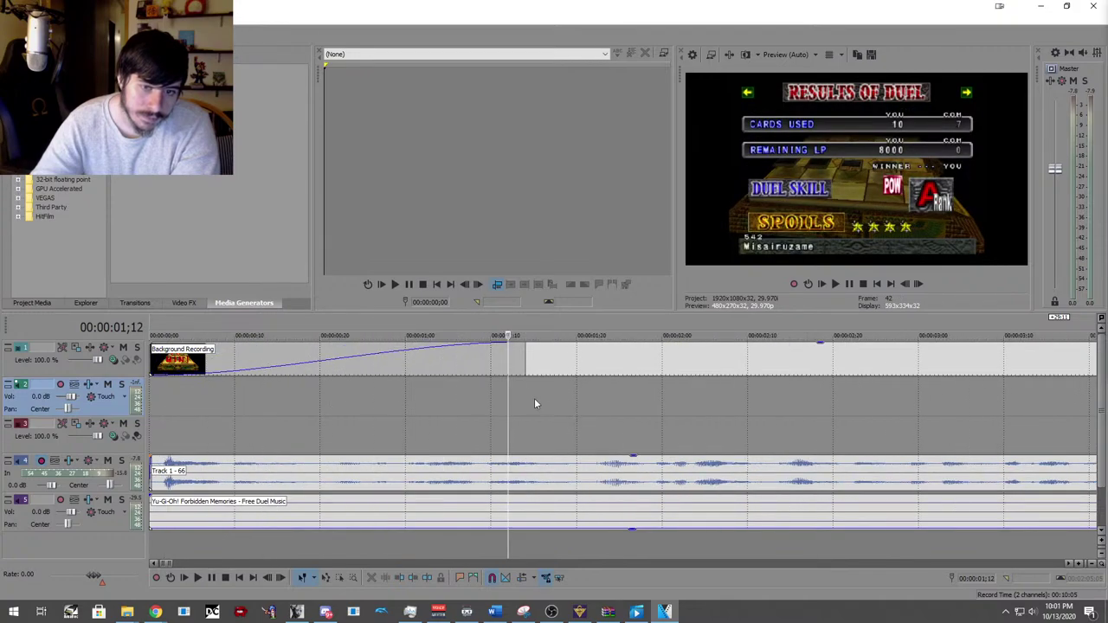
left_click_drag(508, 392, 528, 397)
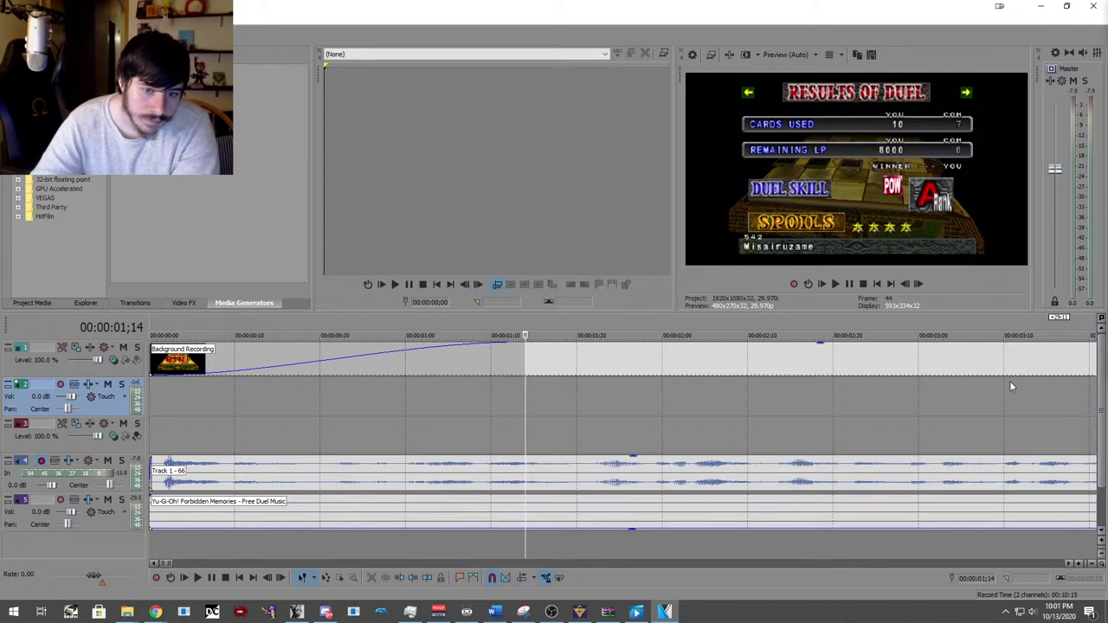
scroll(510, 402, "down", 10)
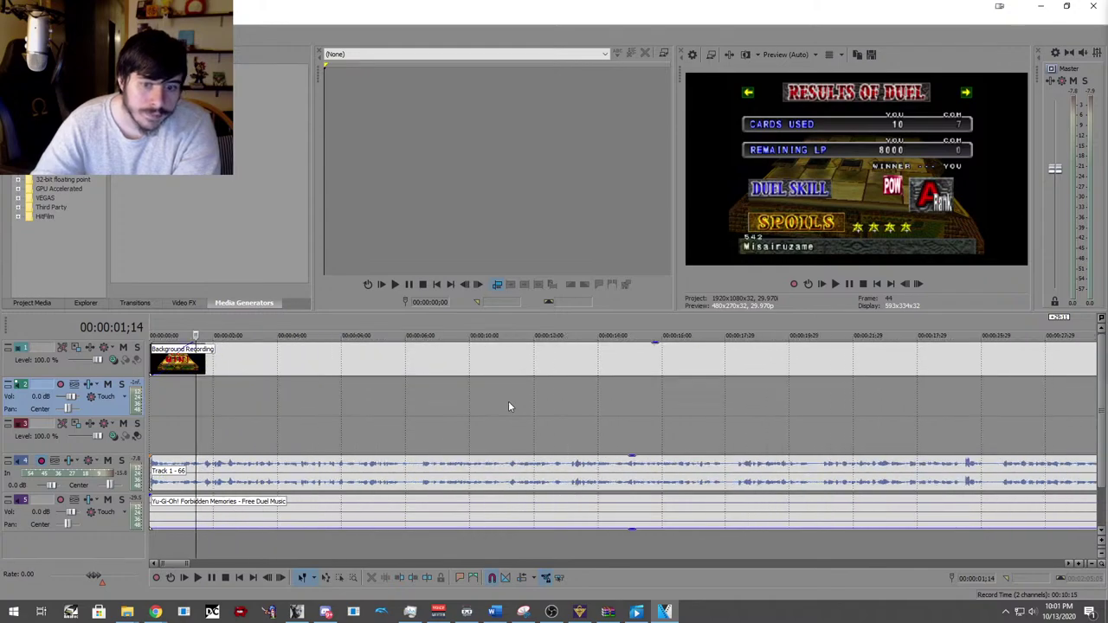
Select all voice-over clips from Track 1 - 66 through Track 1 - 81 and combine them into one new group.
left_click(208, 472)
left_click(951, 479, "shift")
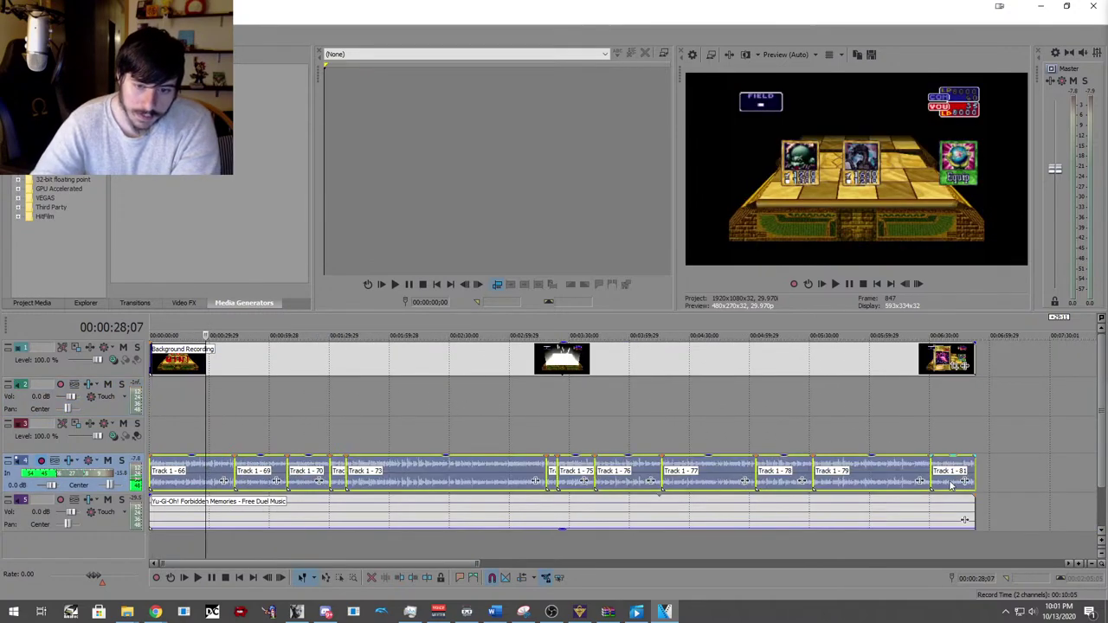
right_click(950, 480)
mouse_move(1023, 390)
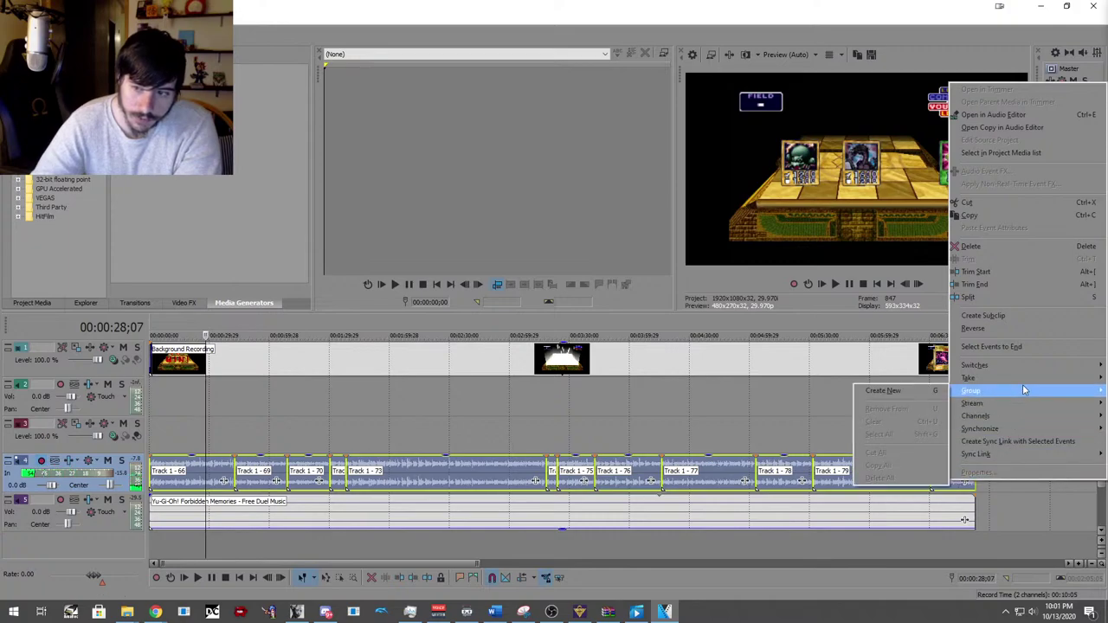
left_click(882, 389)
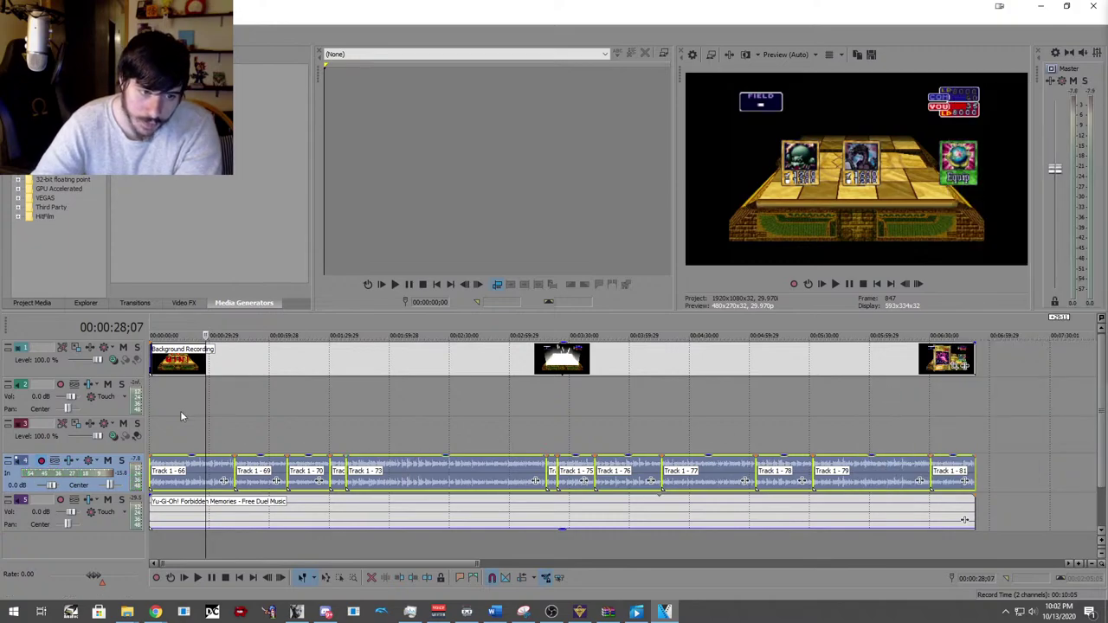
Place the cursor at the video fade-in's end, 00:00:01;14, and shift the grouped voice-over 00:00:01;11 later so it starts just before the cursor.
scroll(169, 407, "up", 6)
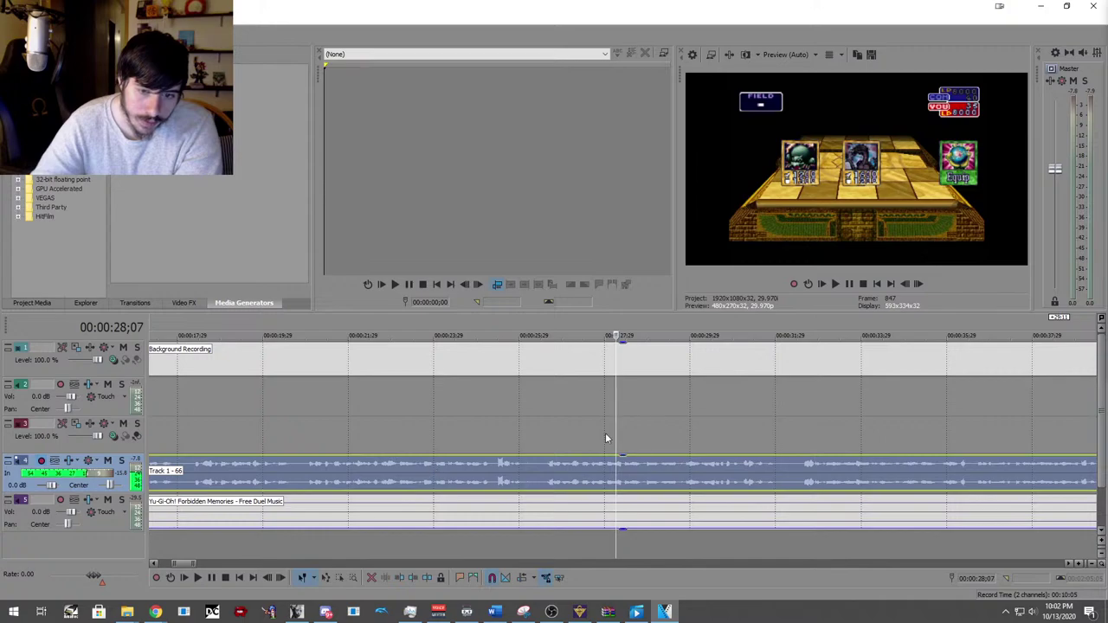
key("j")
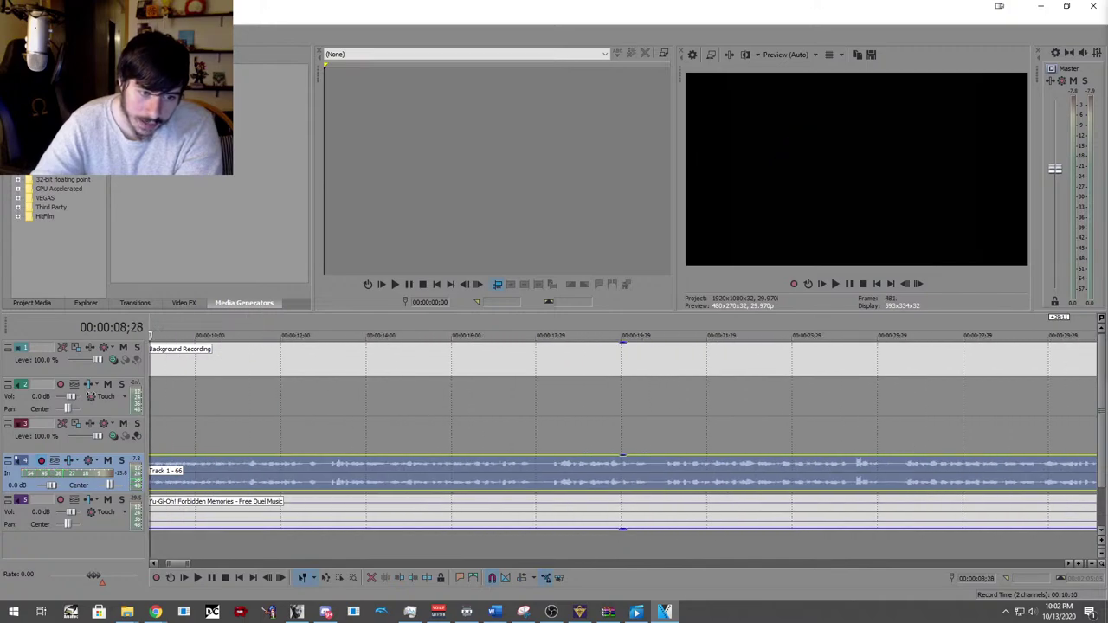
key("l")
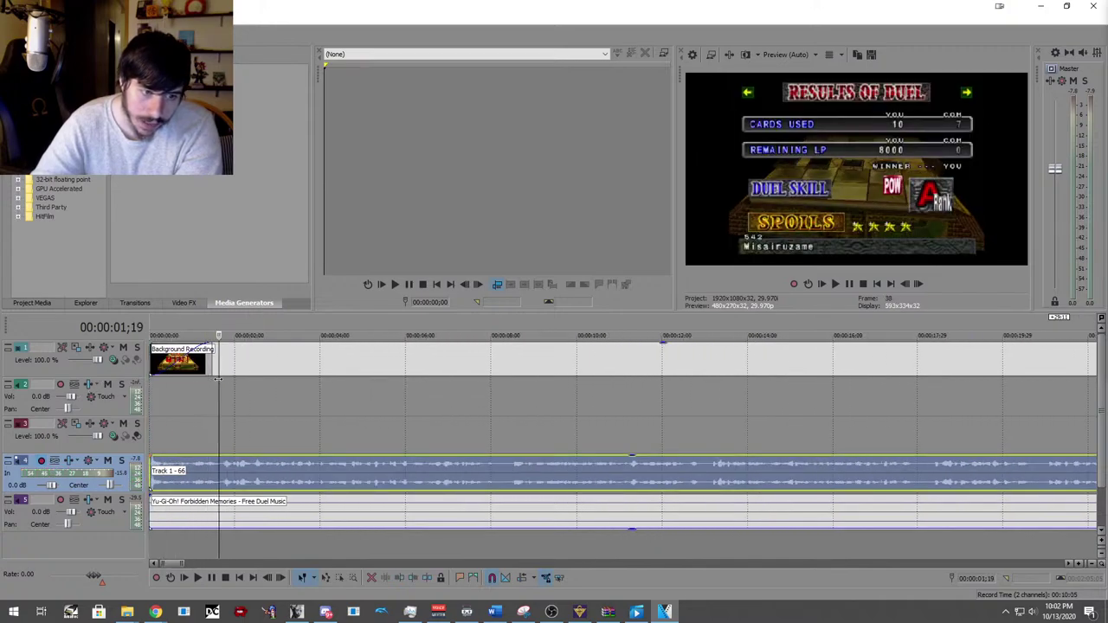
scroll(212, 398, "up", 5)
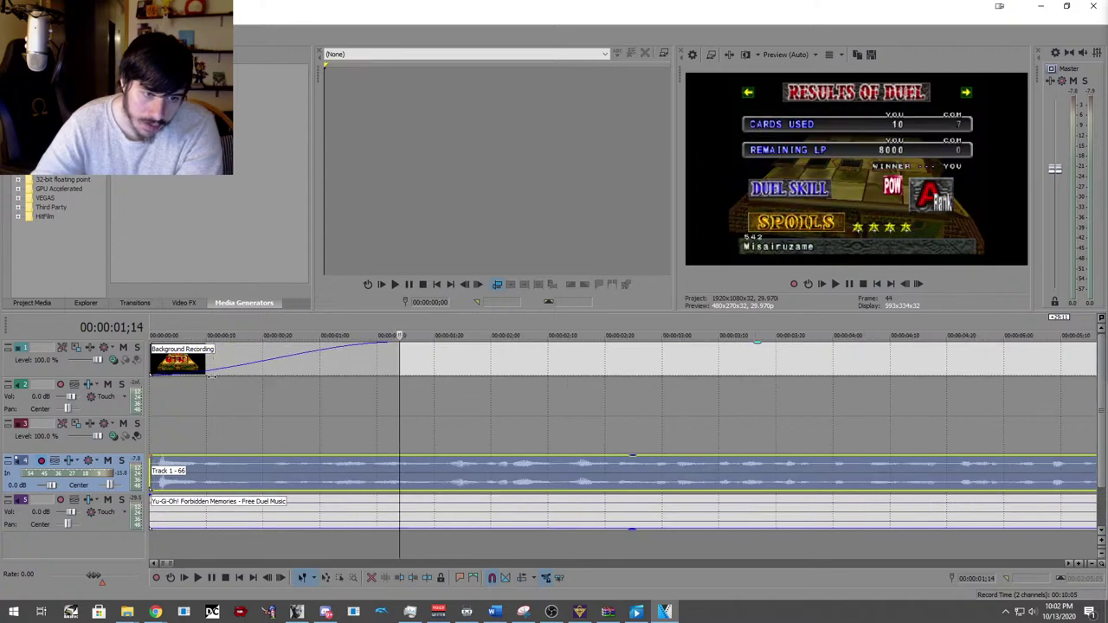
scroll(212, 398, "up", 1)
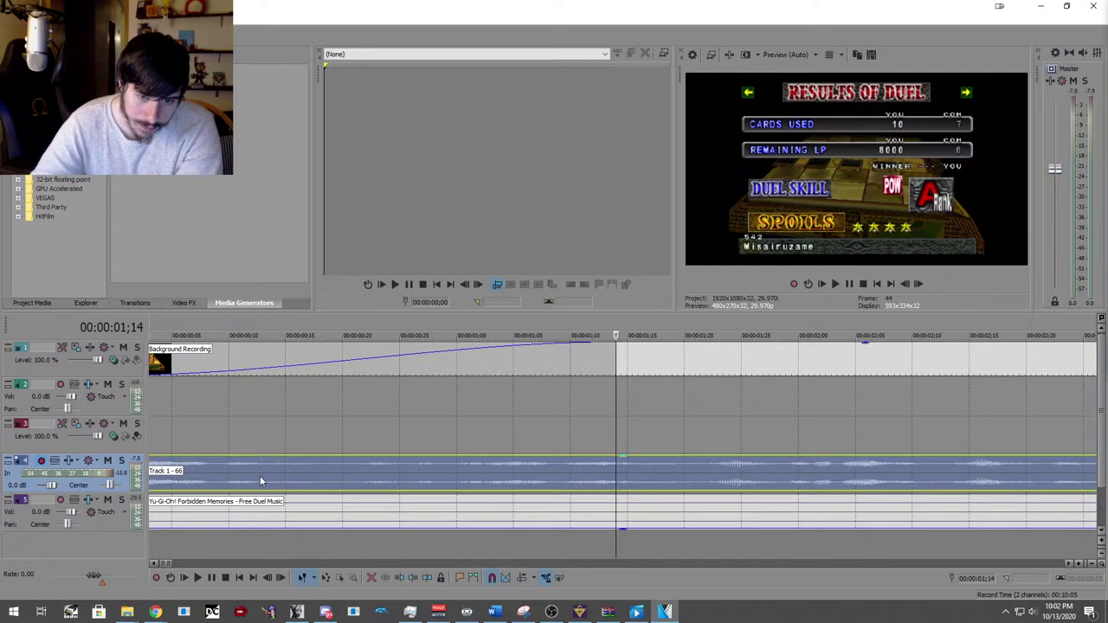
left_click_drag(259, 475, 727, 483)
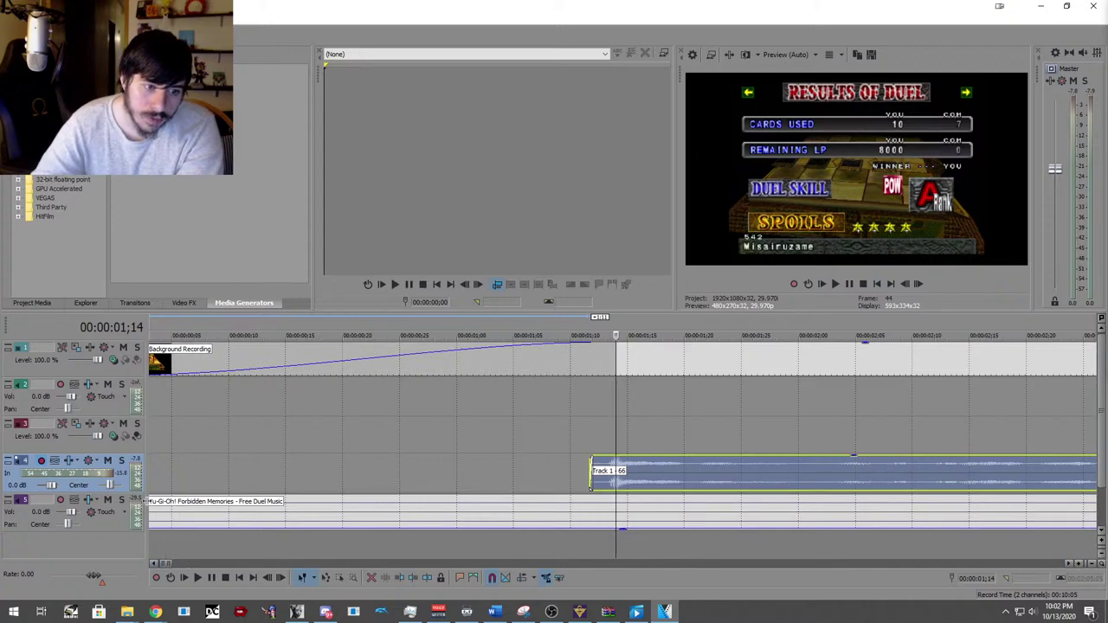
Add a fade-in to the start of the Free Duel Music event, ending at the cursor at 00:00:01;14.
left_click(153, 563)
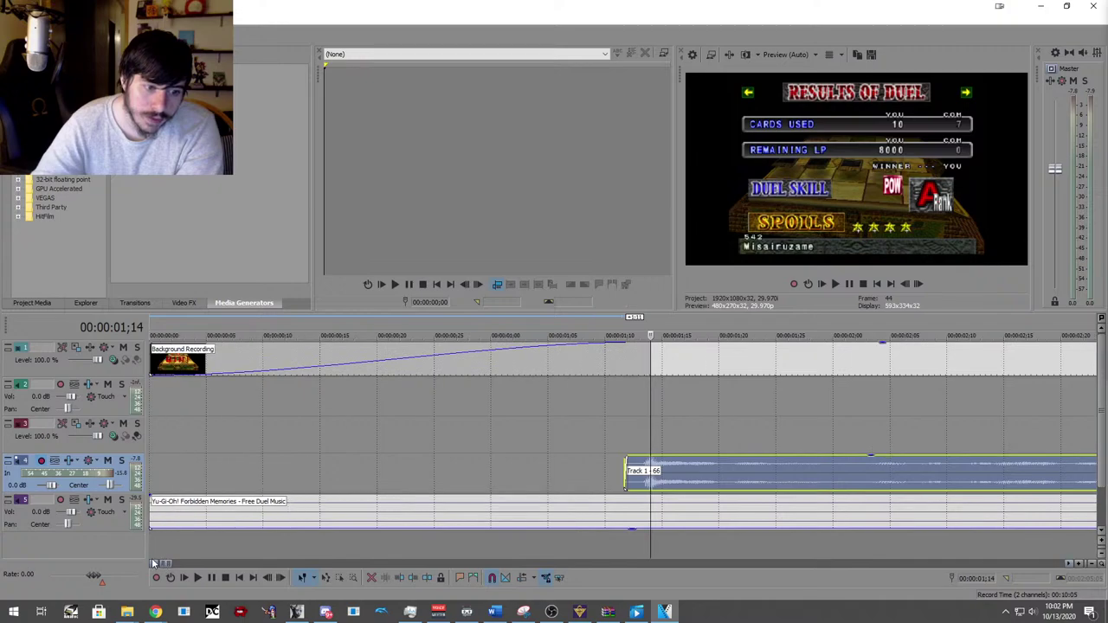
left_click(151, 506)
scroll(372, 463, "down", 2)
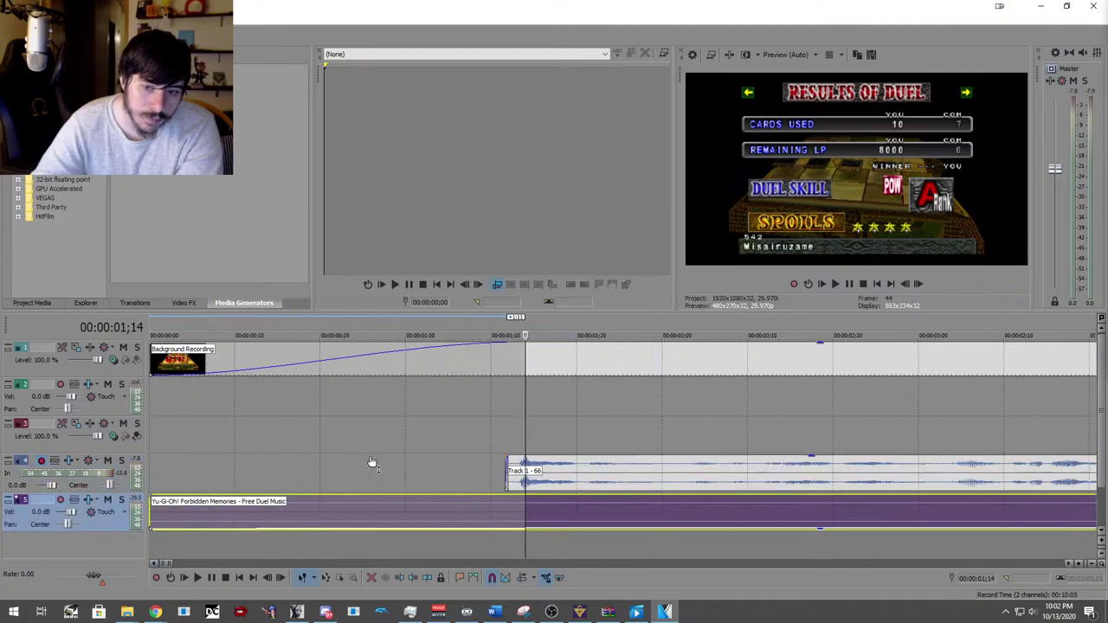
scroll(372, 463, "down", 3)
Play the opening seconds from the project start to check the fades and the voice-over's entry.
left_click(253, 409)
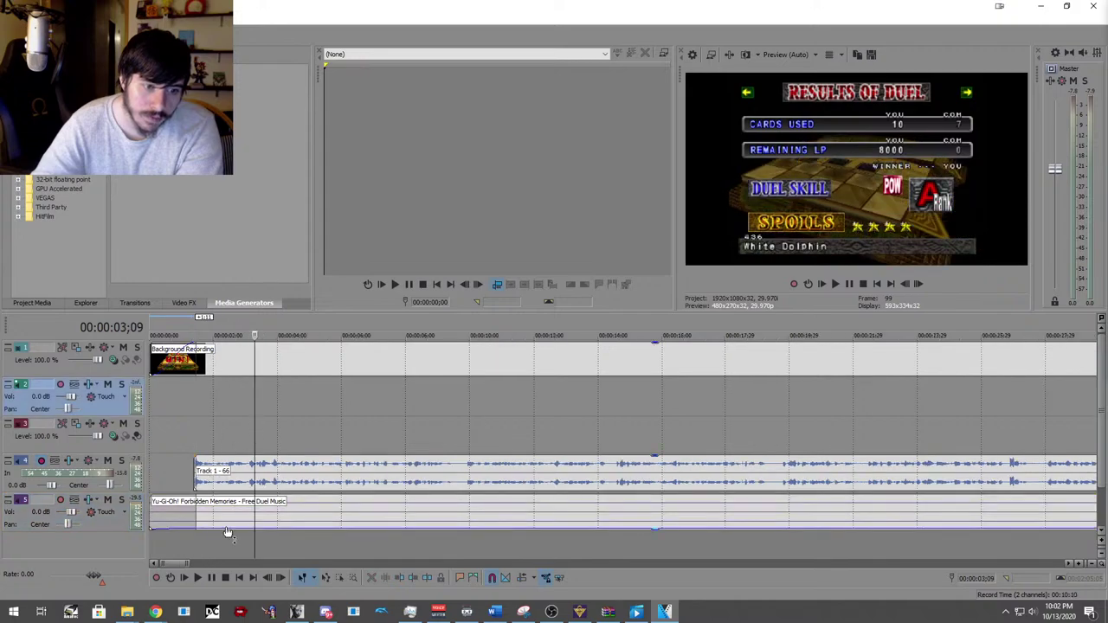
left_click(185, 578)
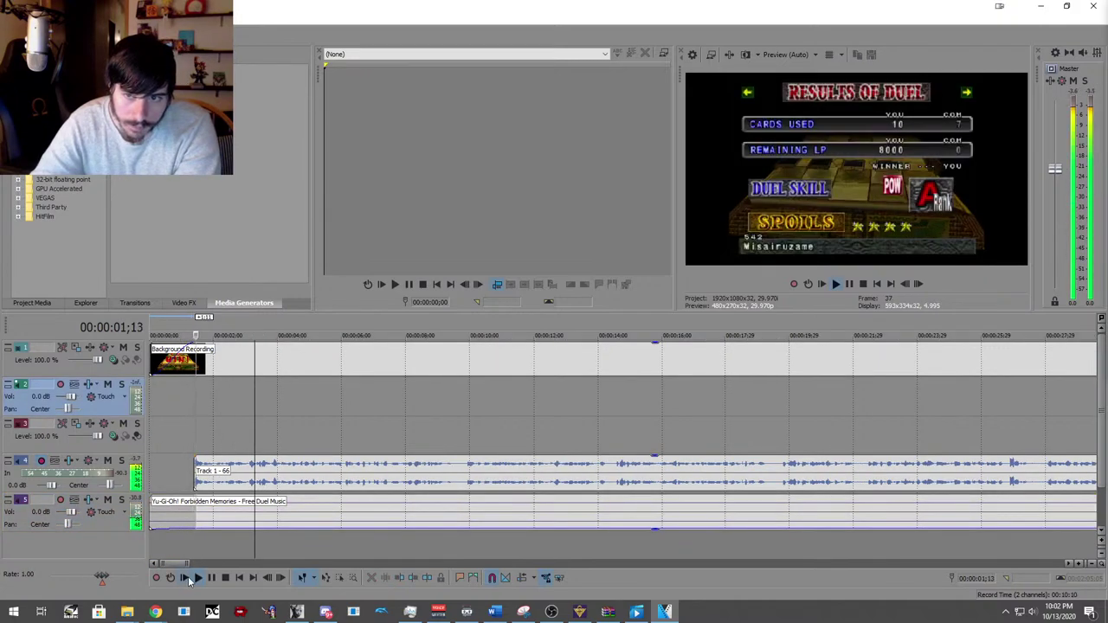
left_click(225, 577)
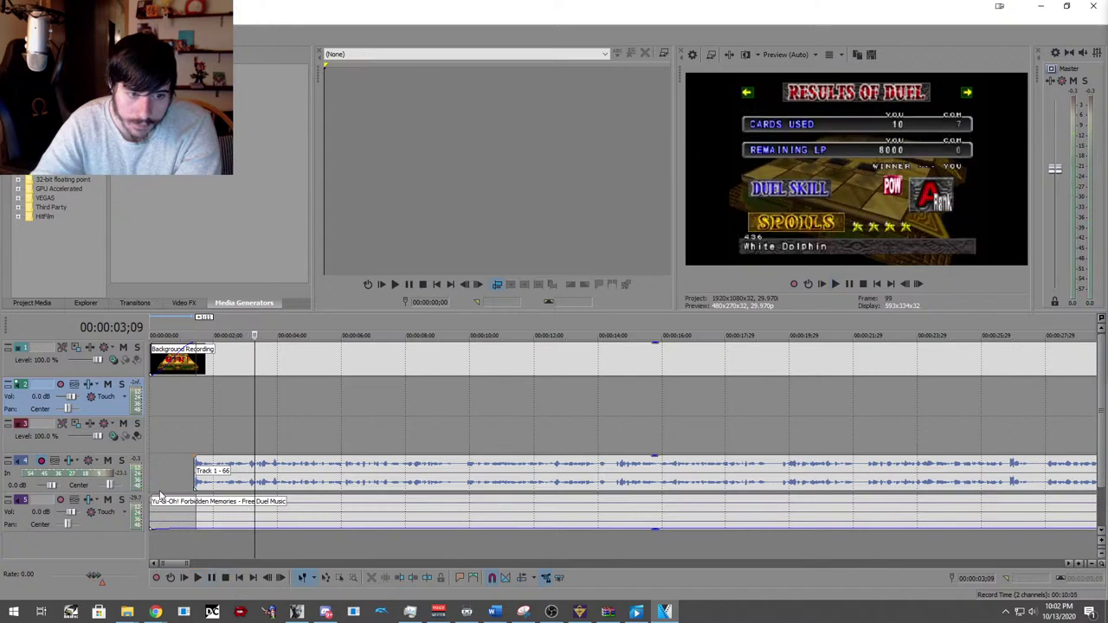
scroll(178, 426, "down", 3)
key("ctrl+Home")
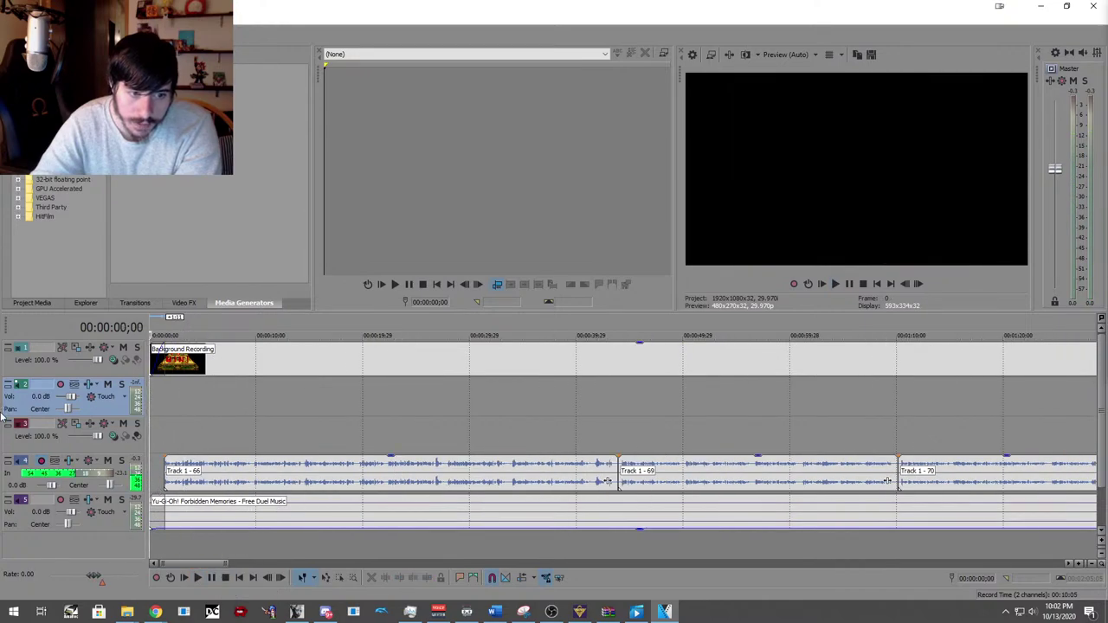
left_click(196, 578)
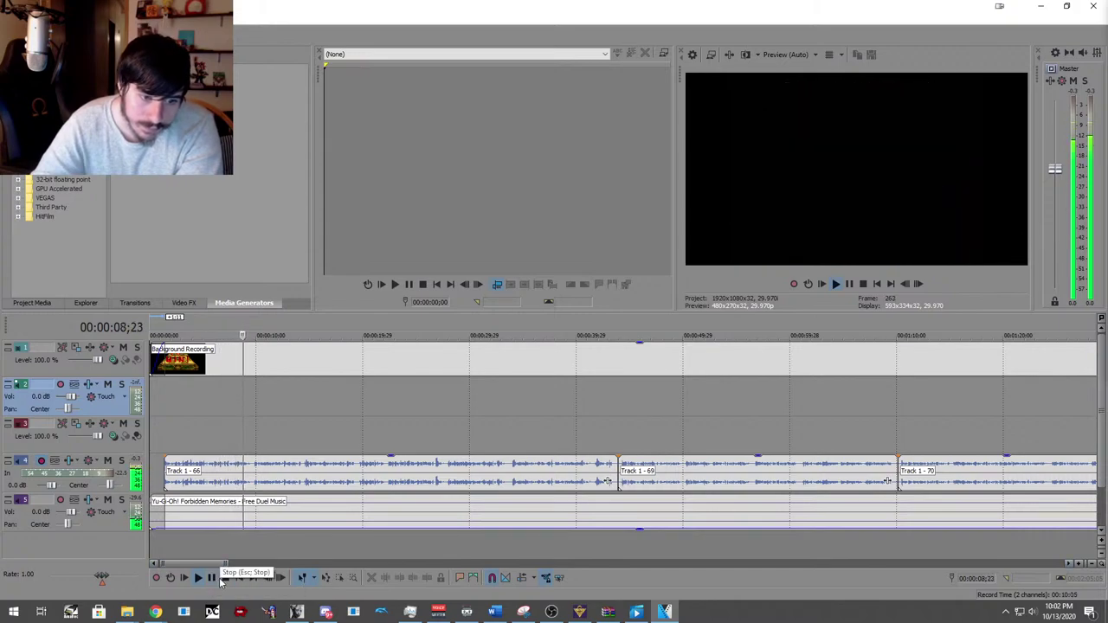
key("space")
Shift the grouped voice-over five frames earlier and play back the opening to check its new timing.
scroll(185, 480, "up", 2)
scroll(184, 481, "up", 3)
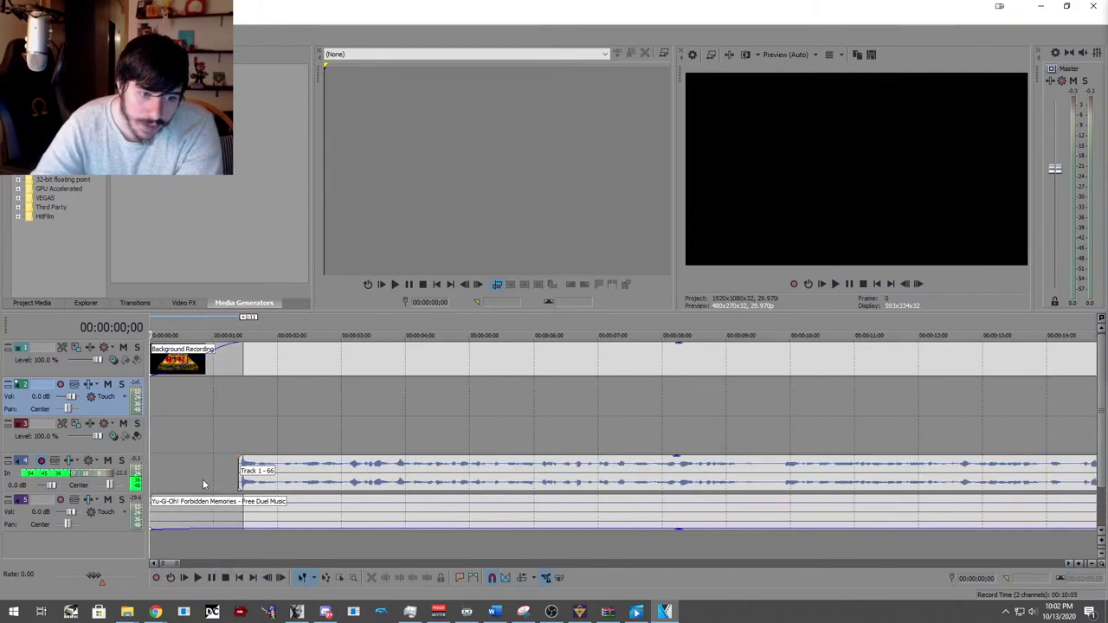
left_click(252, 482)
left_click_drag(252, 483, 230, 459)
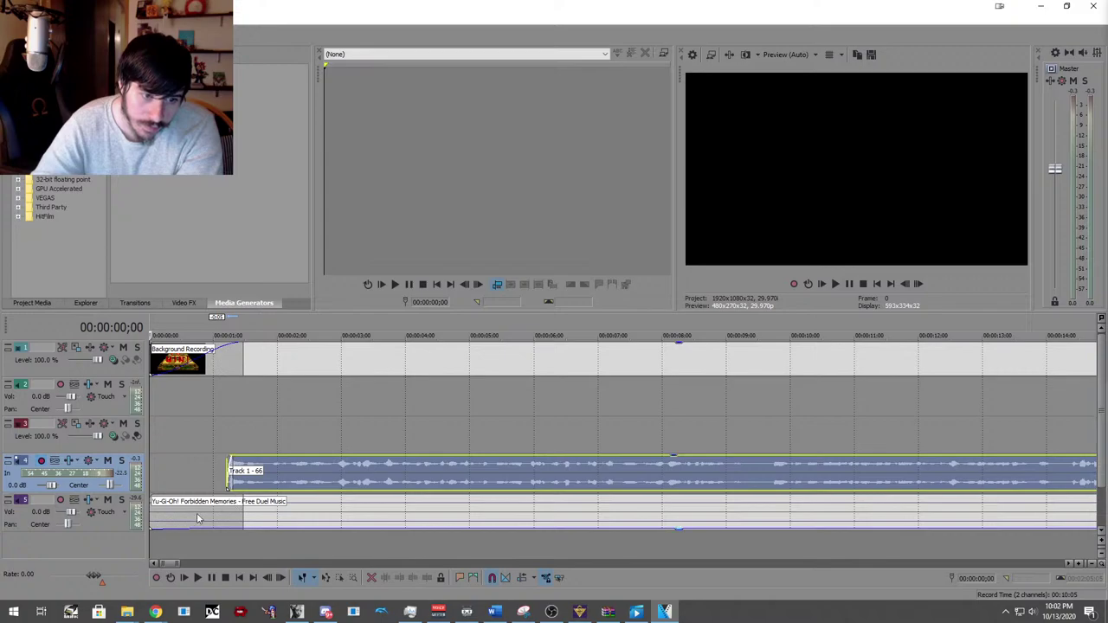
left_click(188, 582)
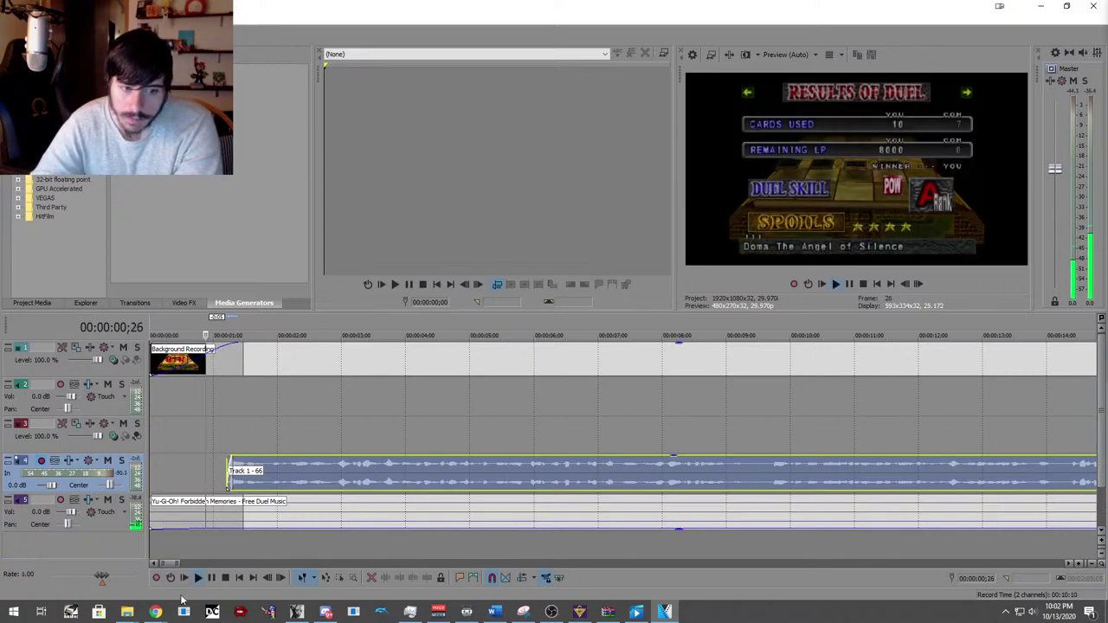
left_click(225, 577)
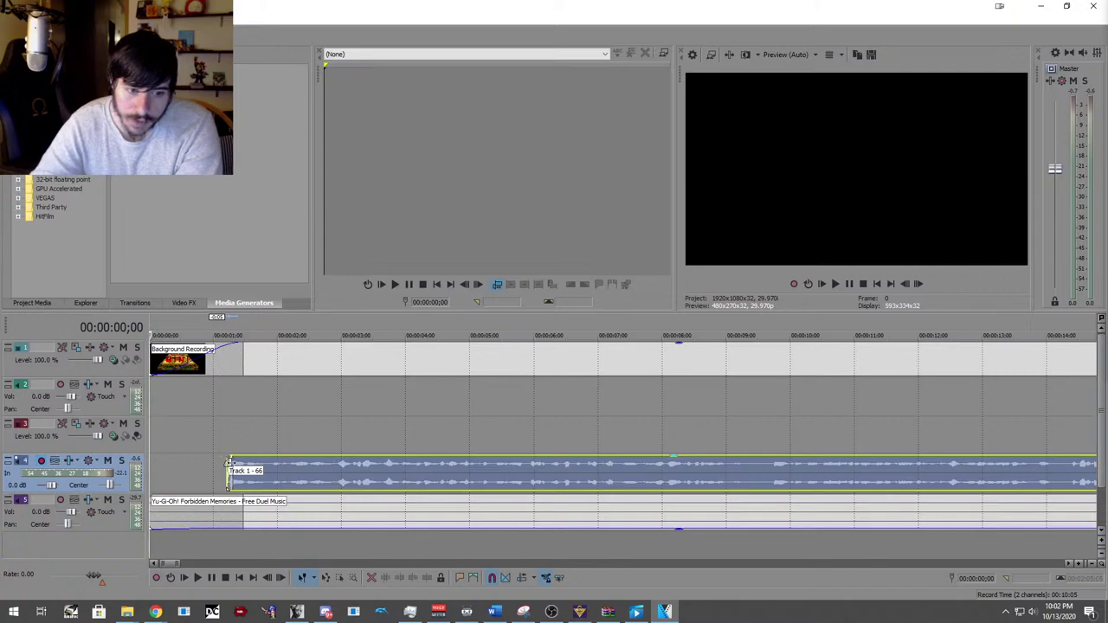
Add a short fade-in to the beginning of the Track 1 - 66 voice-over clip and return the cursor to the project start.
left_click_drag(228, 459, 236, 465)
left_click(181, 540)
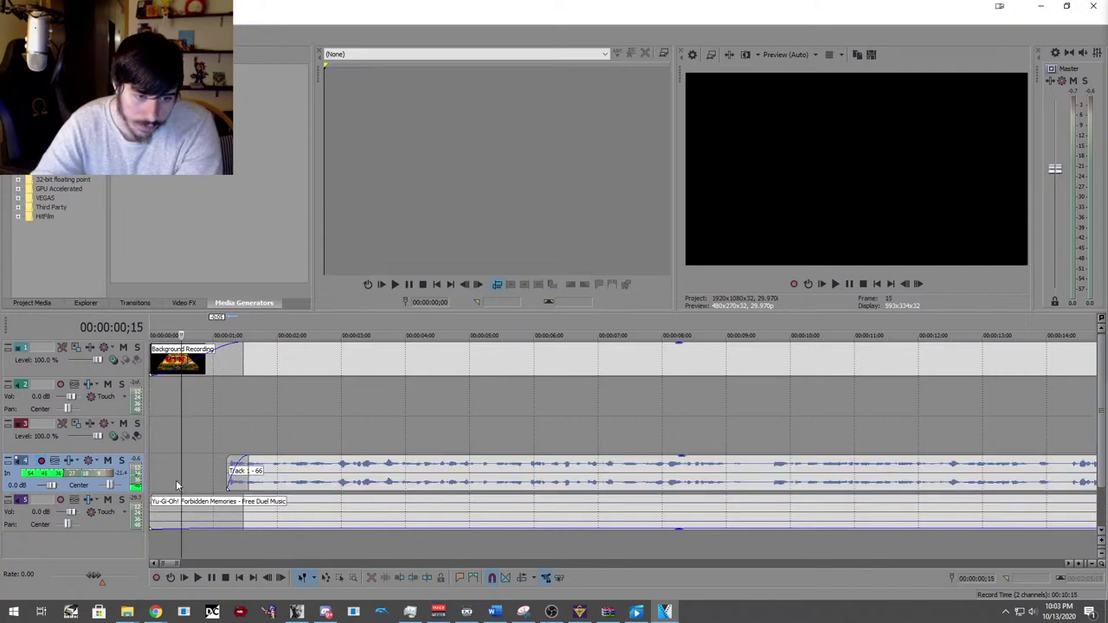
key("Home")
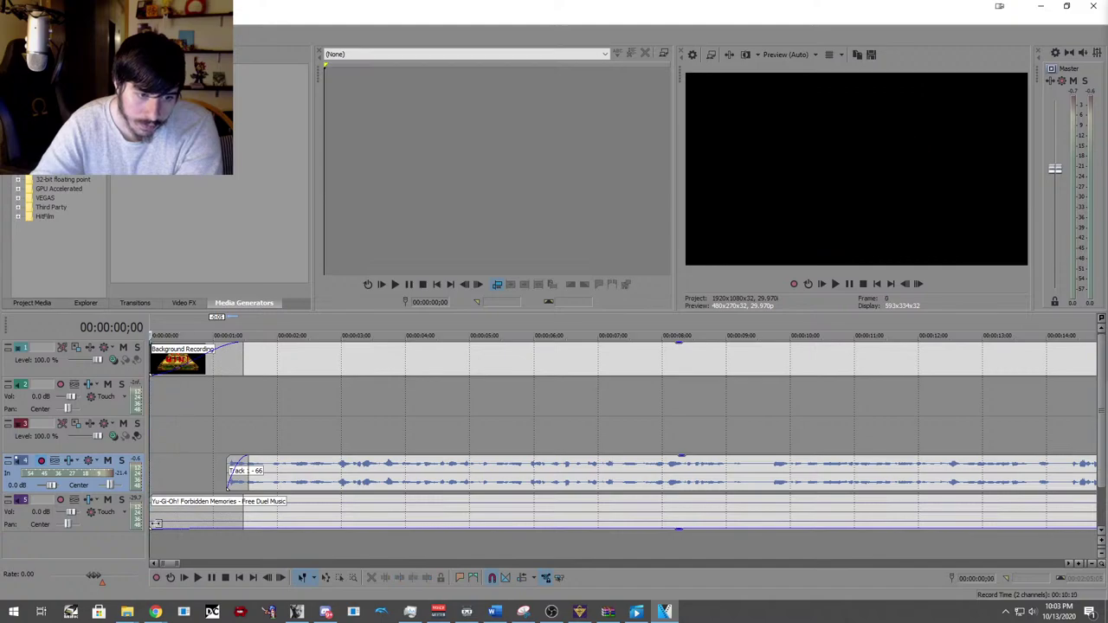
Play the first seven seconds to check the voice-over fade-in together with the music and gameplay footage.
left_click(196, 578)
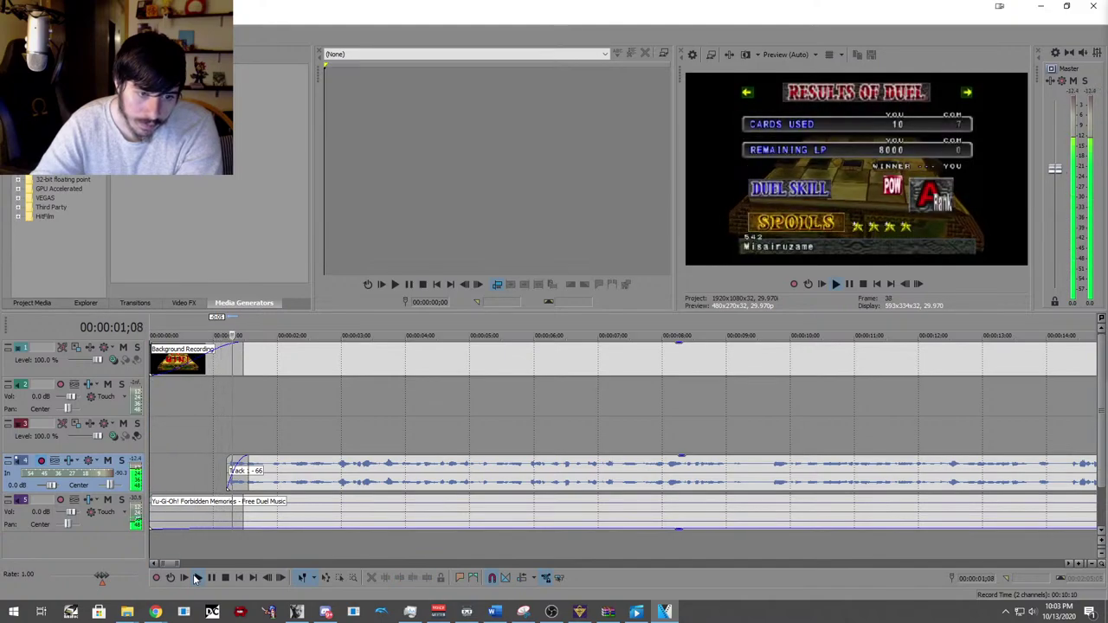
scroll(262, 530, "down", 10)
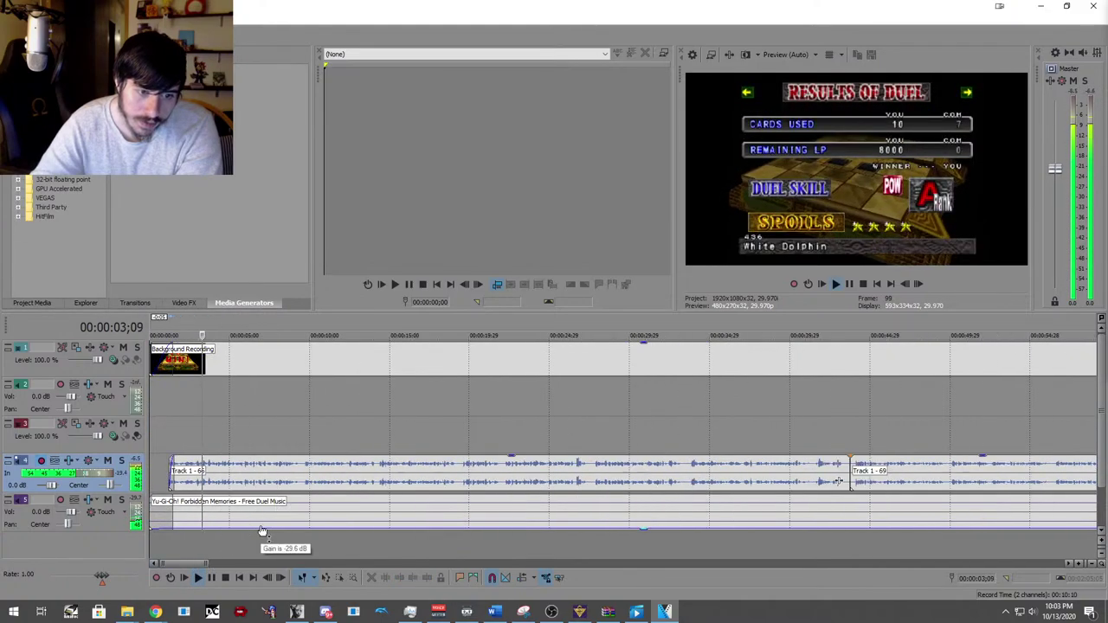
scroll(263, 530, "down", 6)
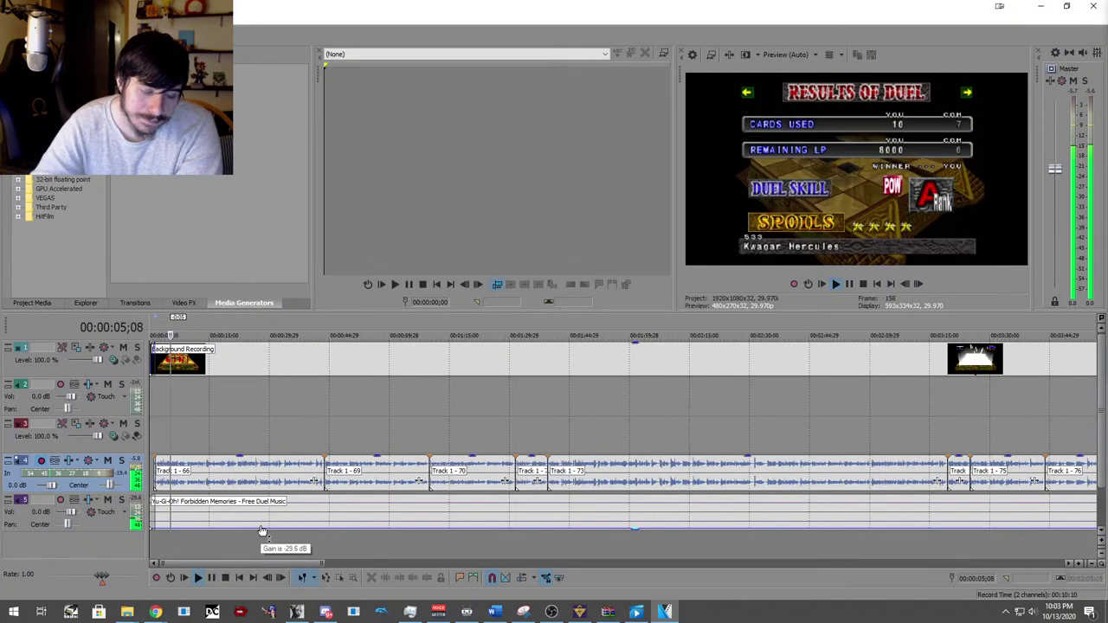
key("space")
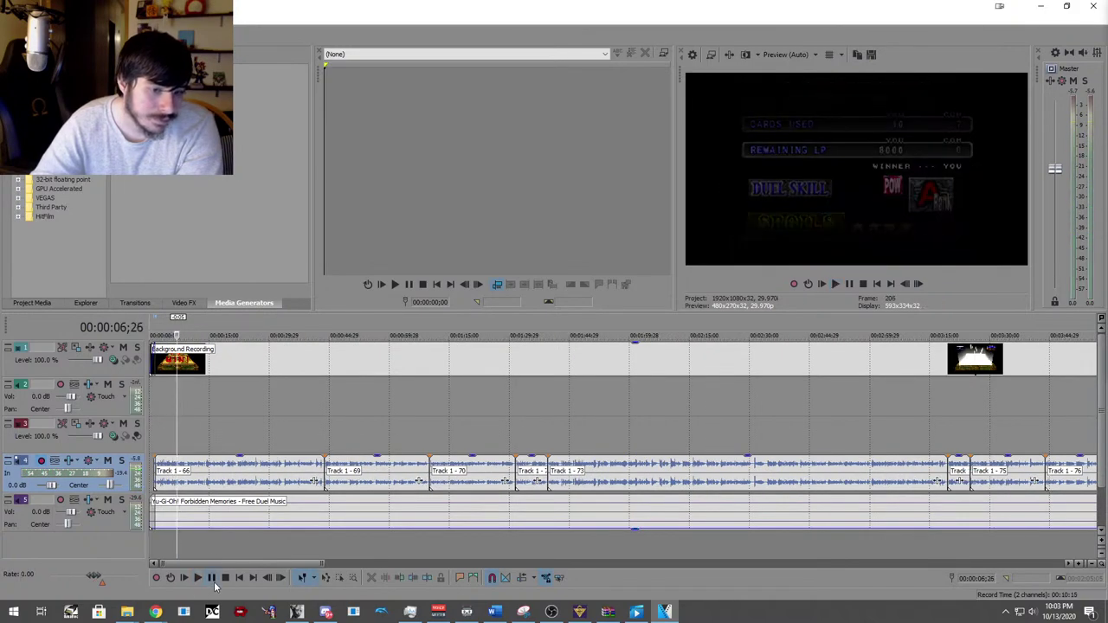
scroll(172, 441, "up", 6)
left_click(201, 440)
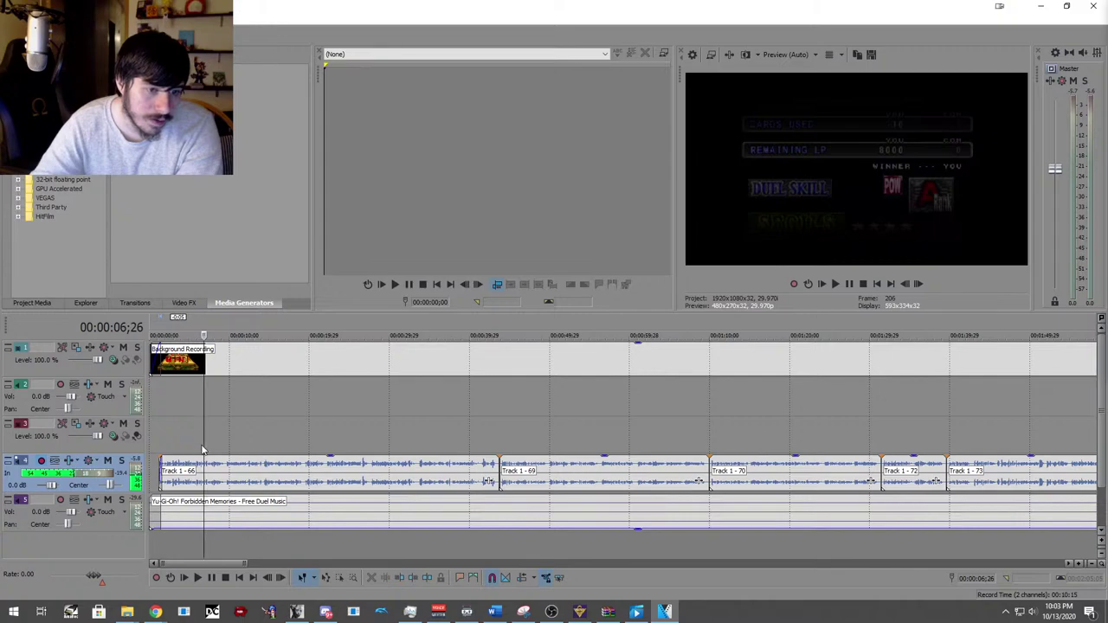
Replay the end of the opening footage and place timeline markers at 00:00:06;23 and 00:00:09;13.
left_click(211, 579)
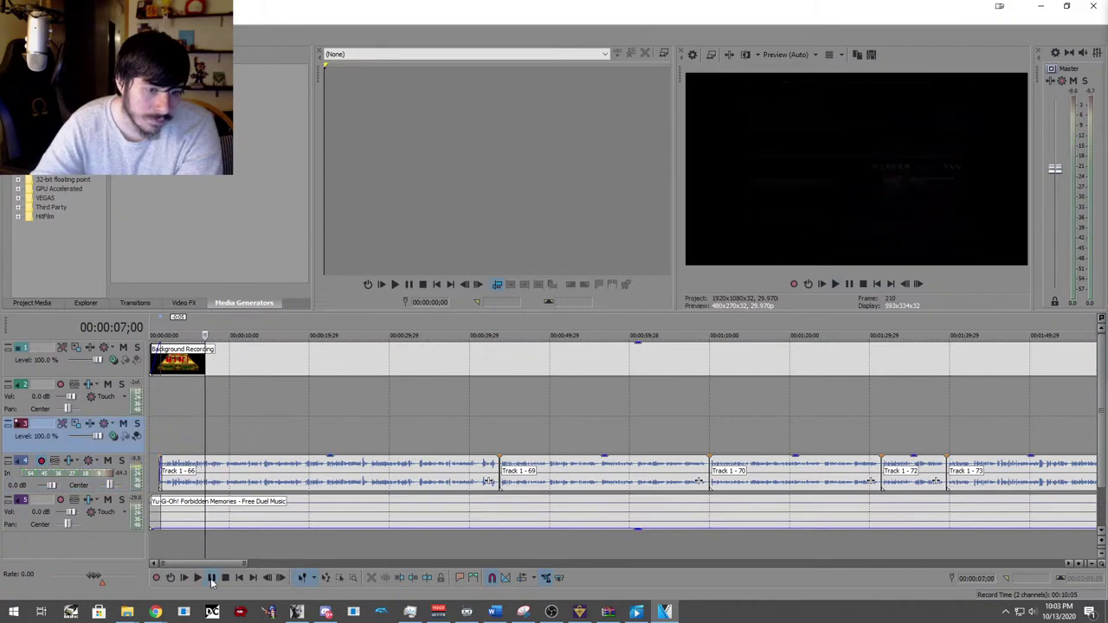
left_click(183, 427)
left_click(198, 578)
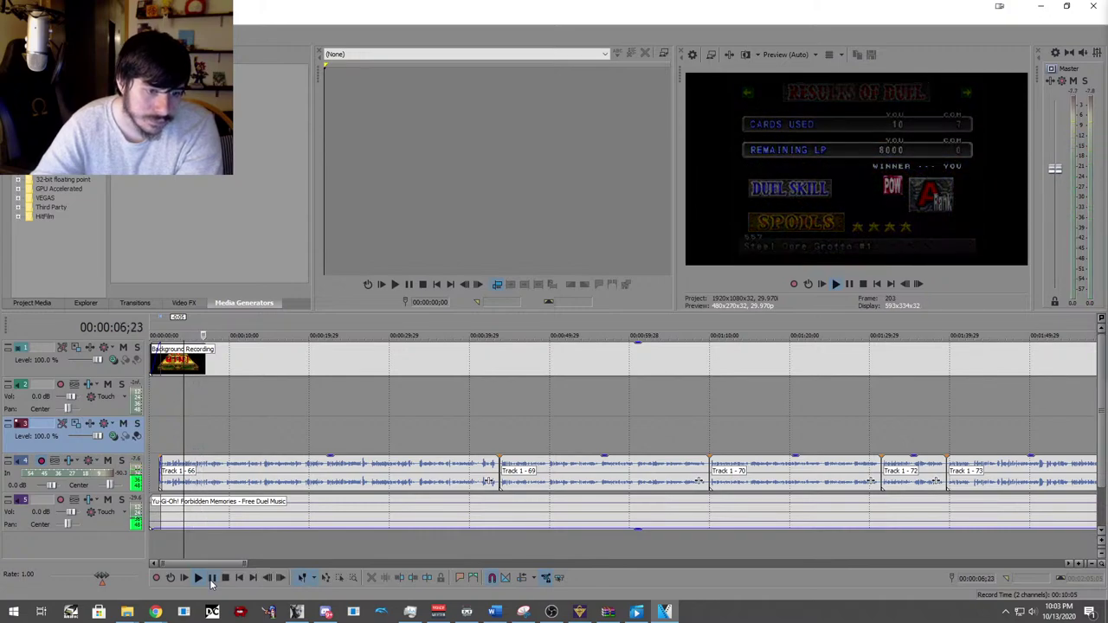
left_click(211, 578)
left_click(460, 578)
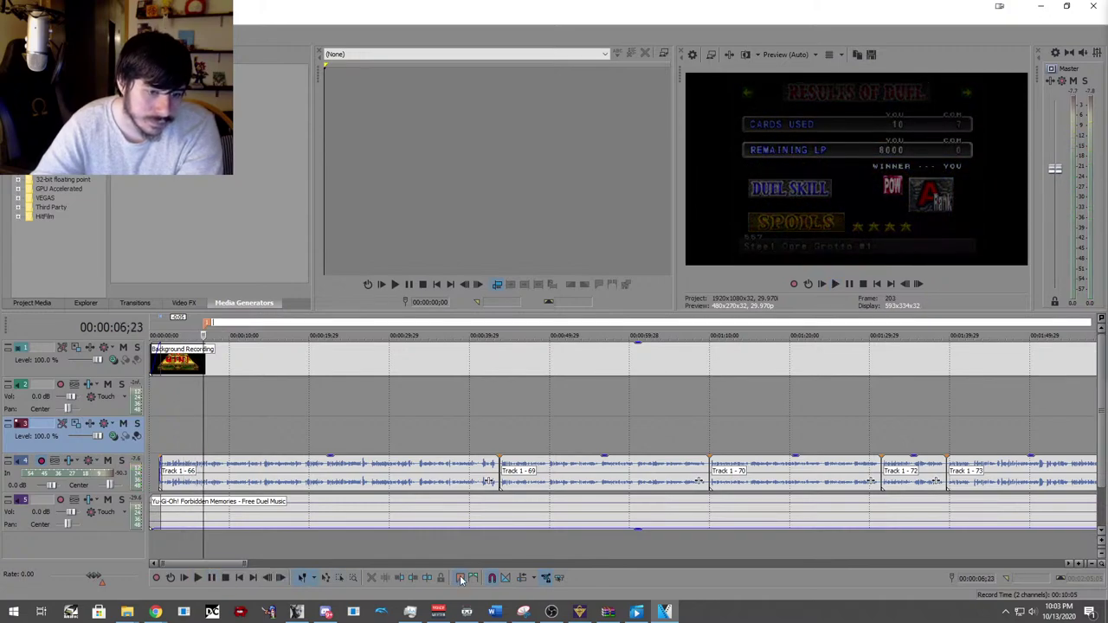
left_click(198, 578)
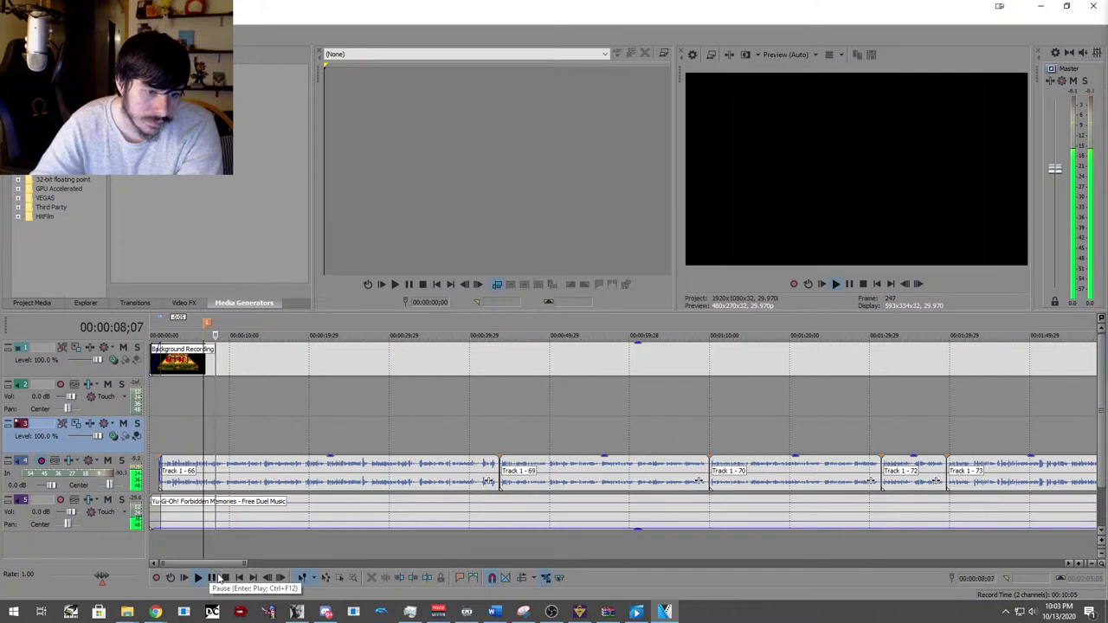
left_click(214, 578)
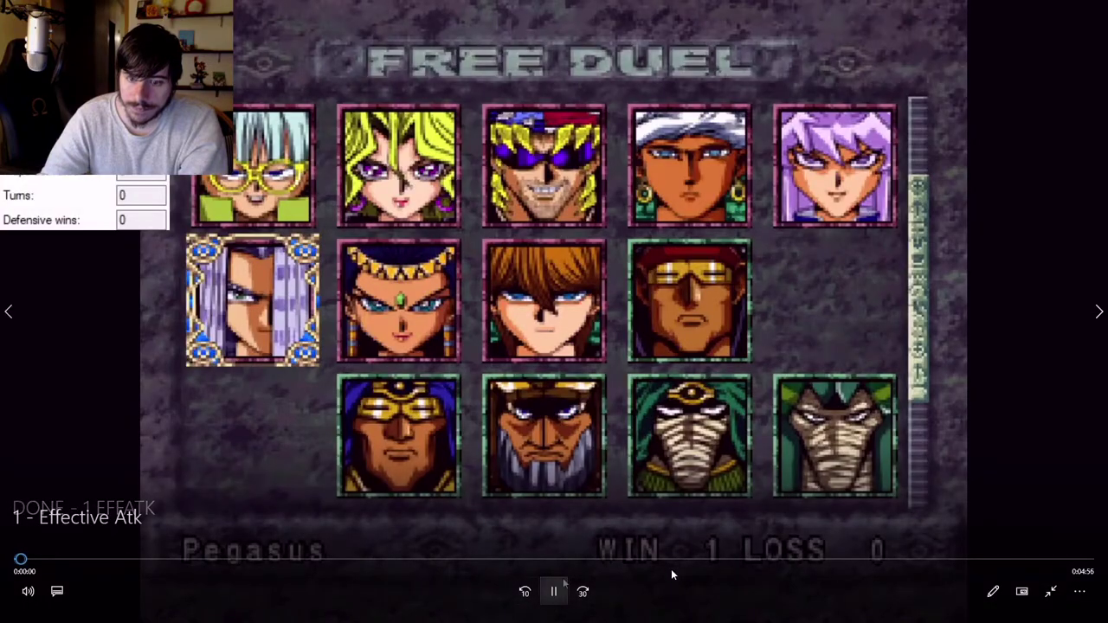
Switch to the Movies & TV player and examine the duel results screen near 0:04:38 of the gameplay recording.
left_click(817, 560)
left_click_drag(826, 559, 1019, 560)
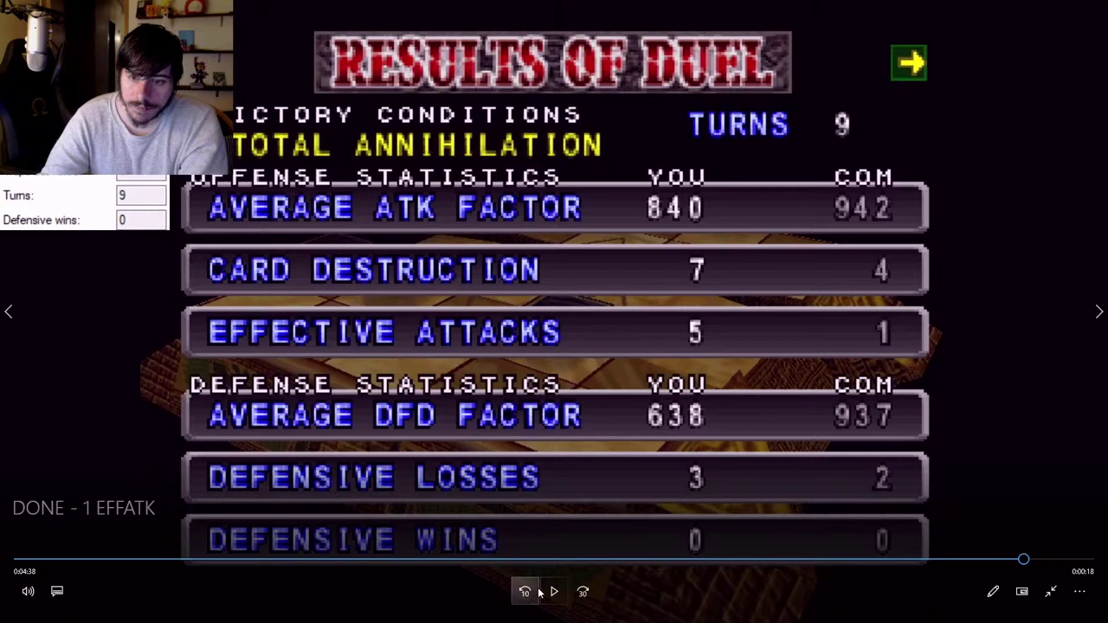
left_click(549, 591)
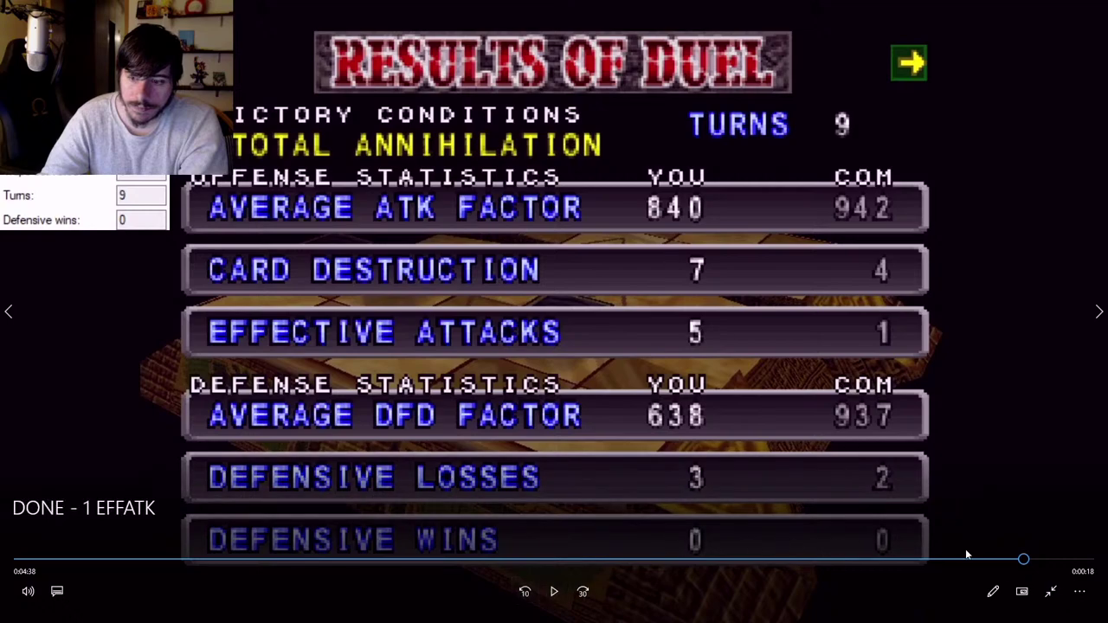
left_click_drag(1023, 563, 1014, 560)
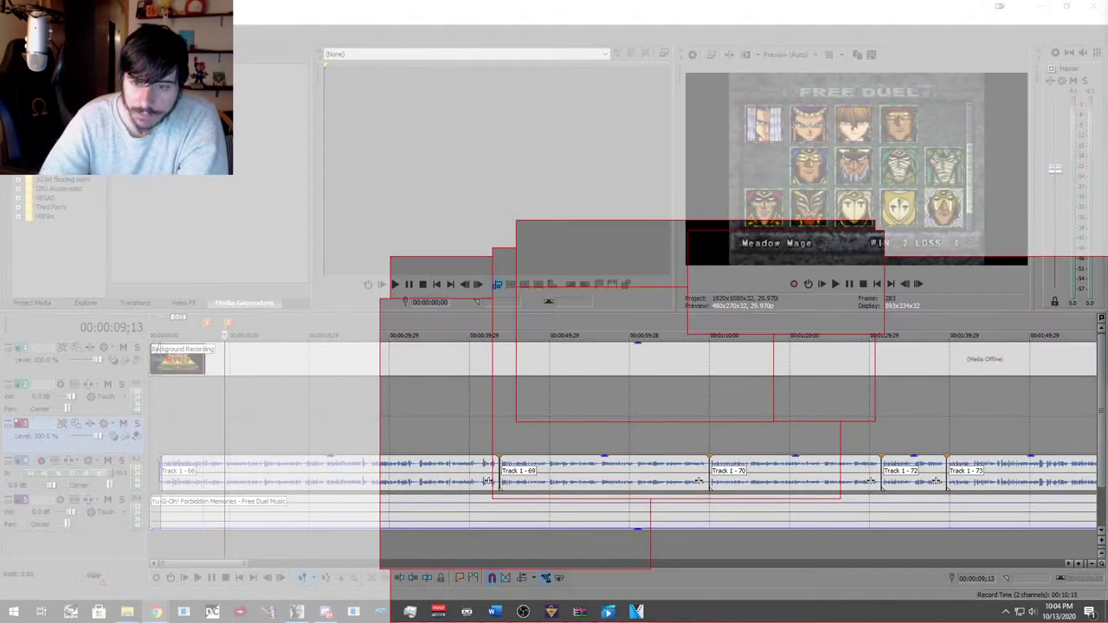
Cycle through the open windows and try to bring Task Manager to the front over the screen-capture overlay.
key("alt+Tab")
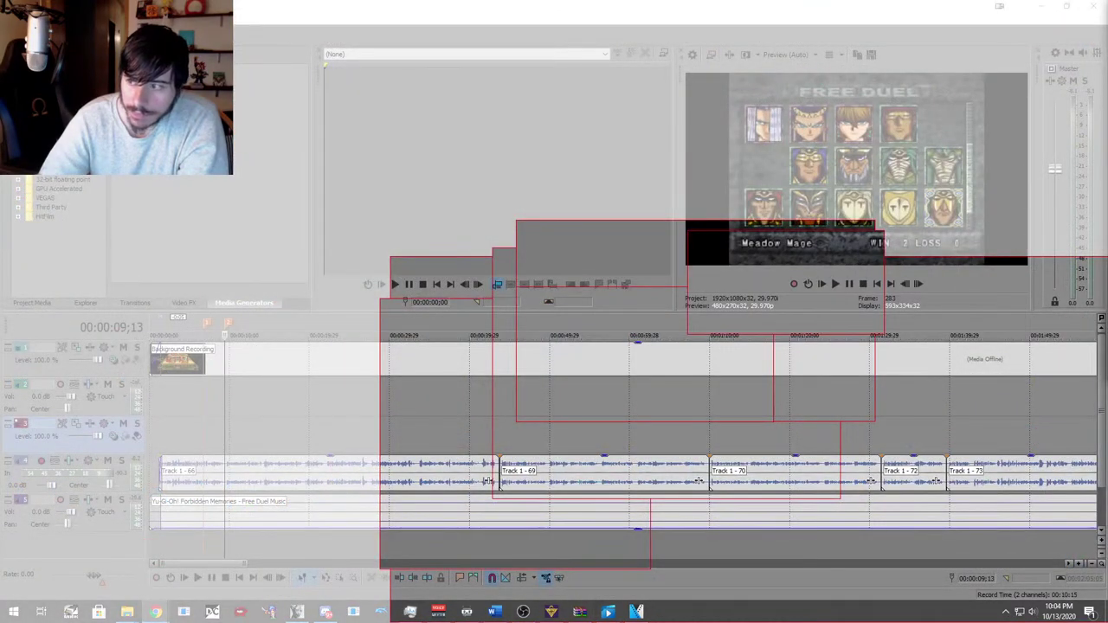
key("alt+Tab")
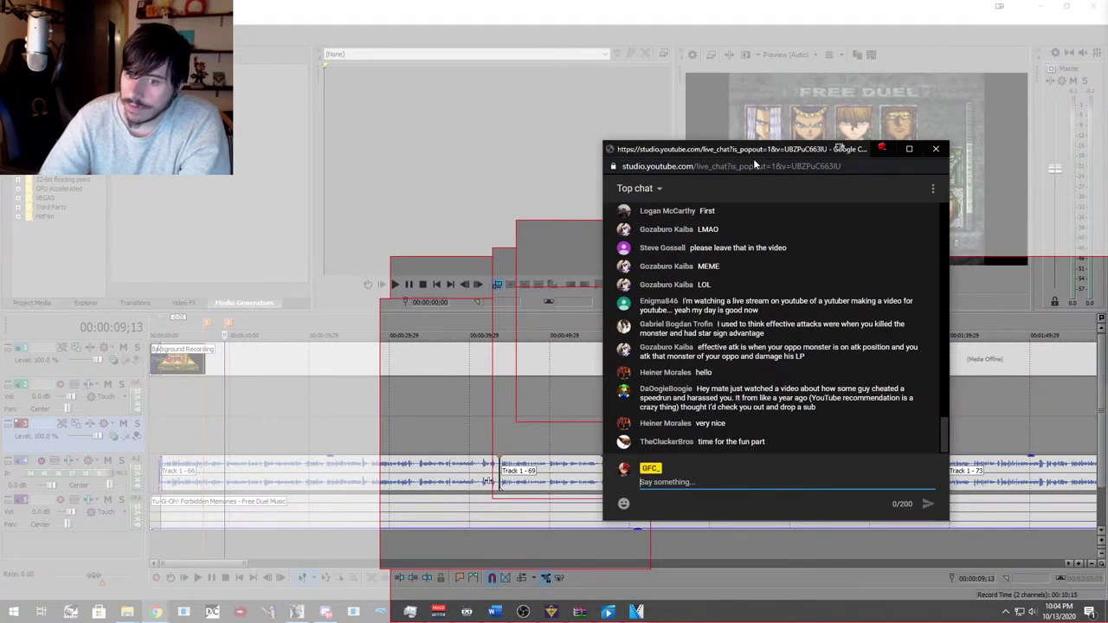
key("alt+Tab")
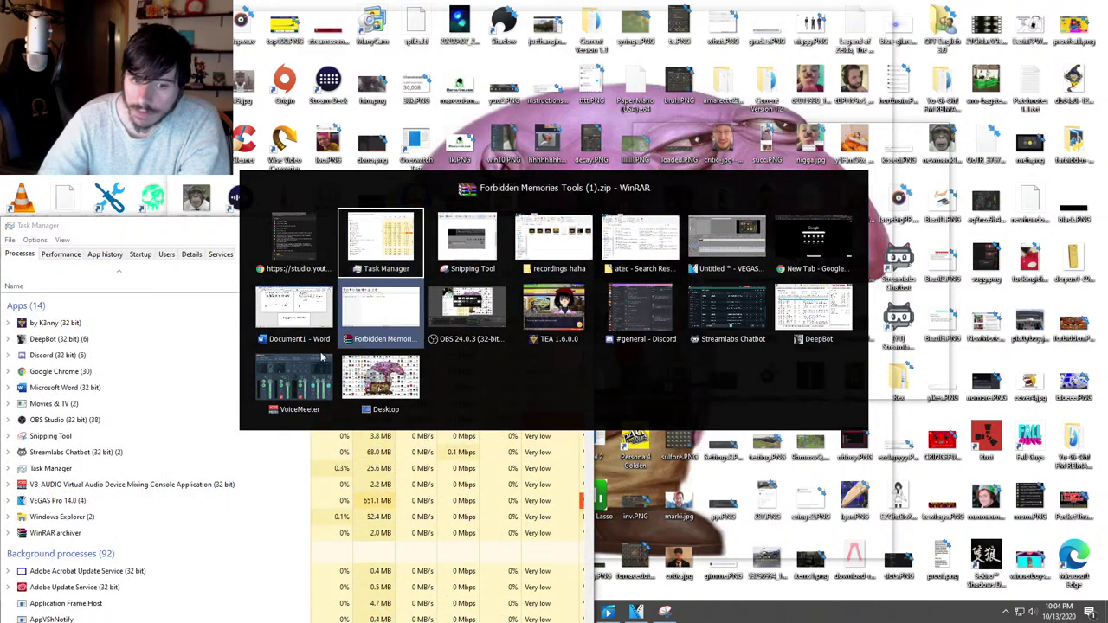
left_click(403, 266)
left_click(401, 188)
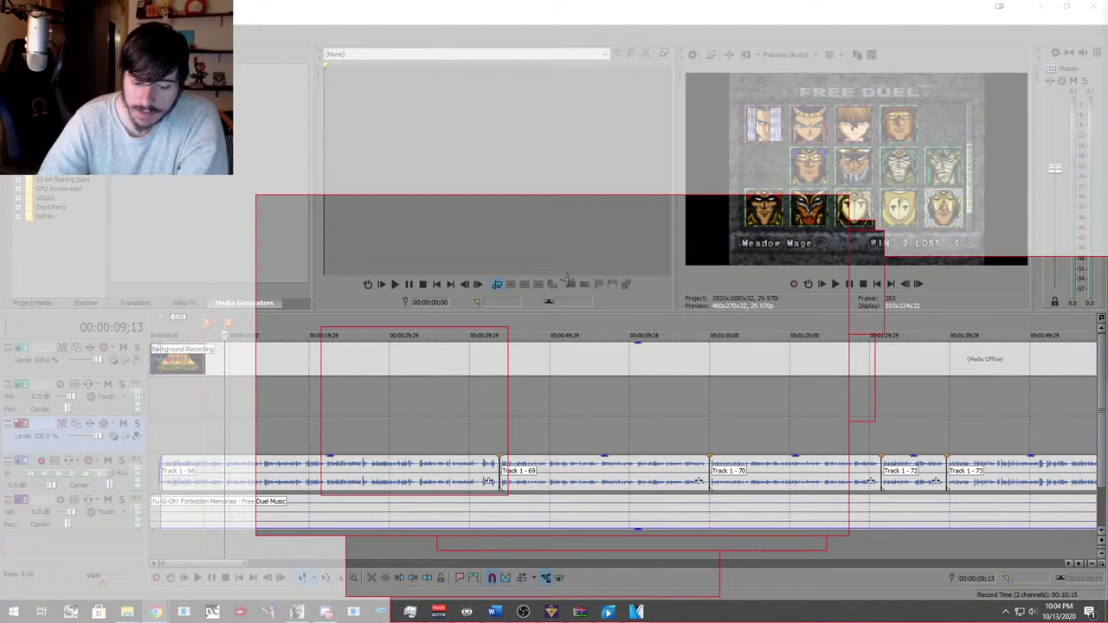
Try to switch back to the untitled VEGAS Pro project from the screen-capture overlay.
key("alt+Tab")
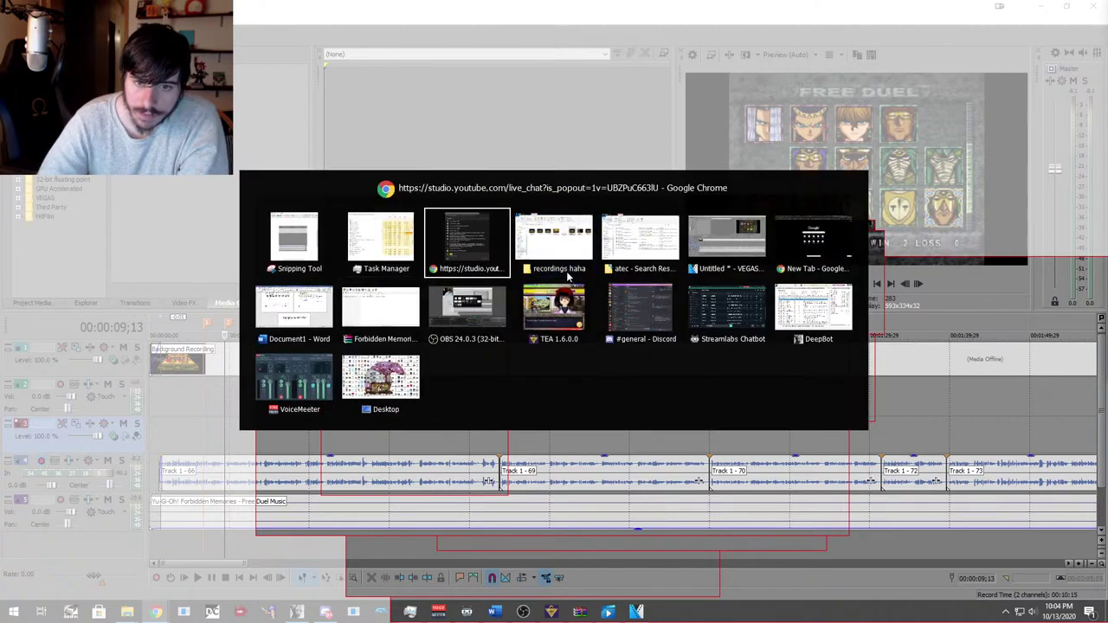
key("Escape")
key("alt+Tab")
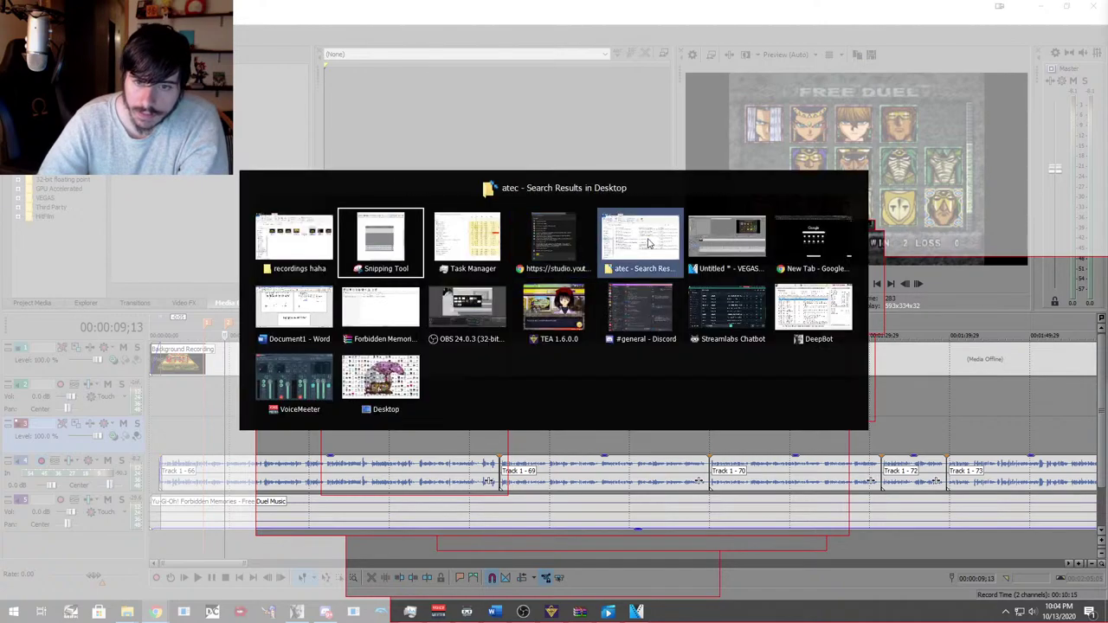
key("Escape")
key("alt+Tab")
left_click(736, 235)
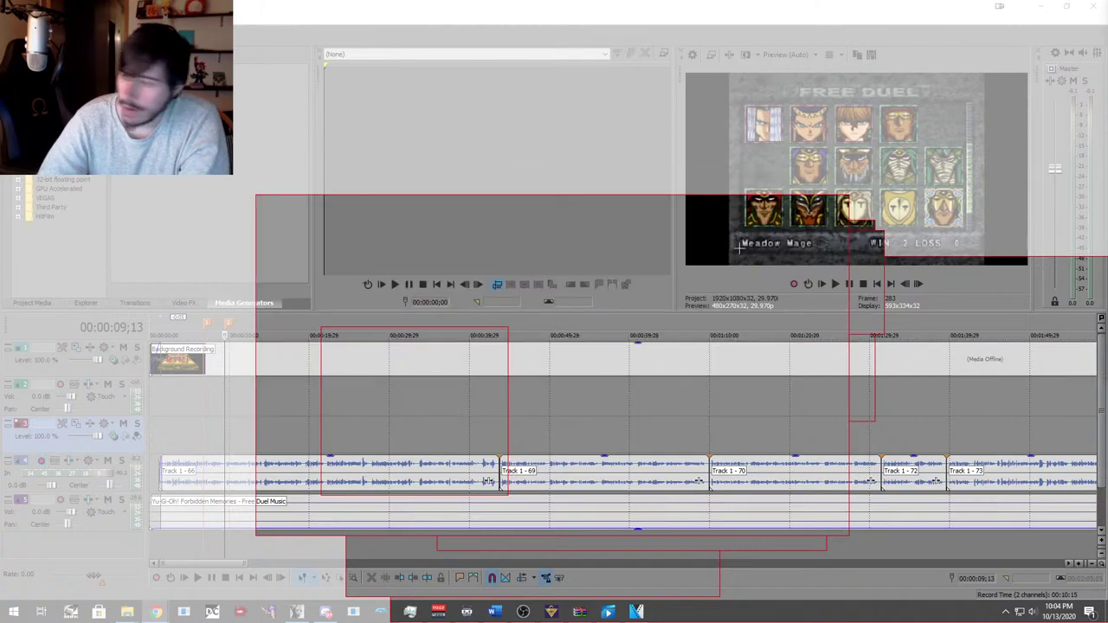
key("alt+Tab")
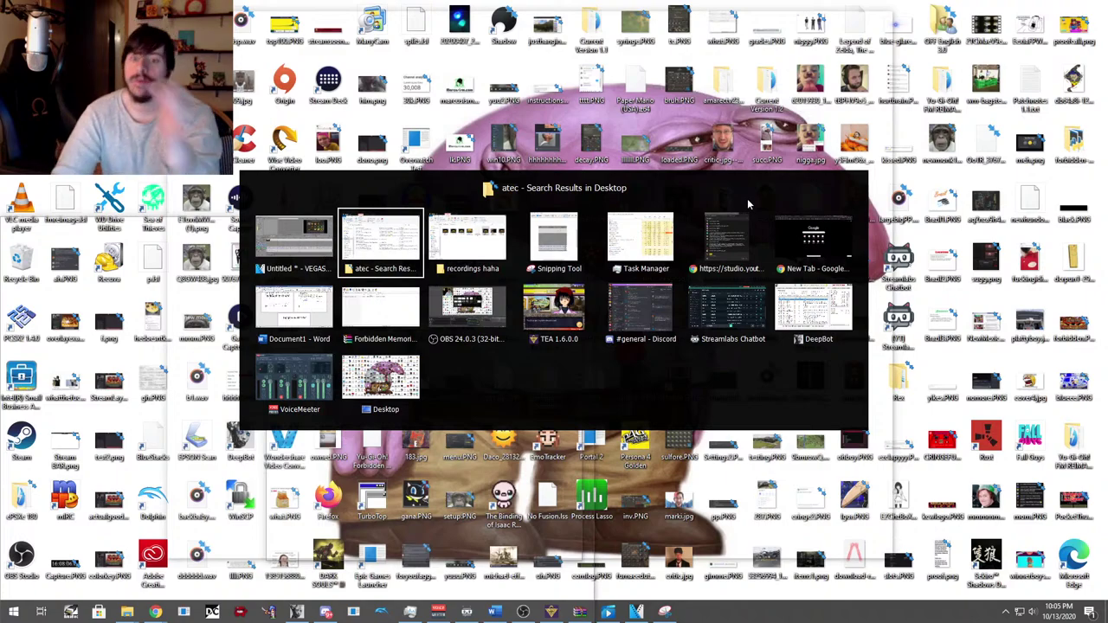
Try to clear the screen-capture overlay by switching between the Snipping Tool, Task Manager and VEGAS Pro windows.
mouse_move(548, 270)
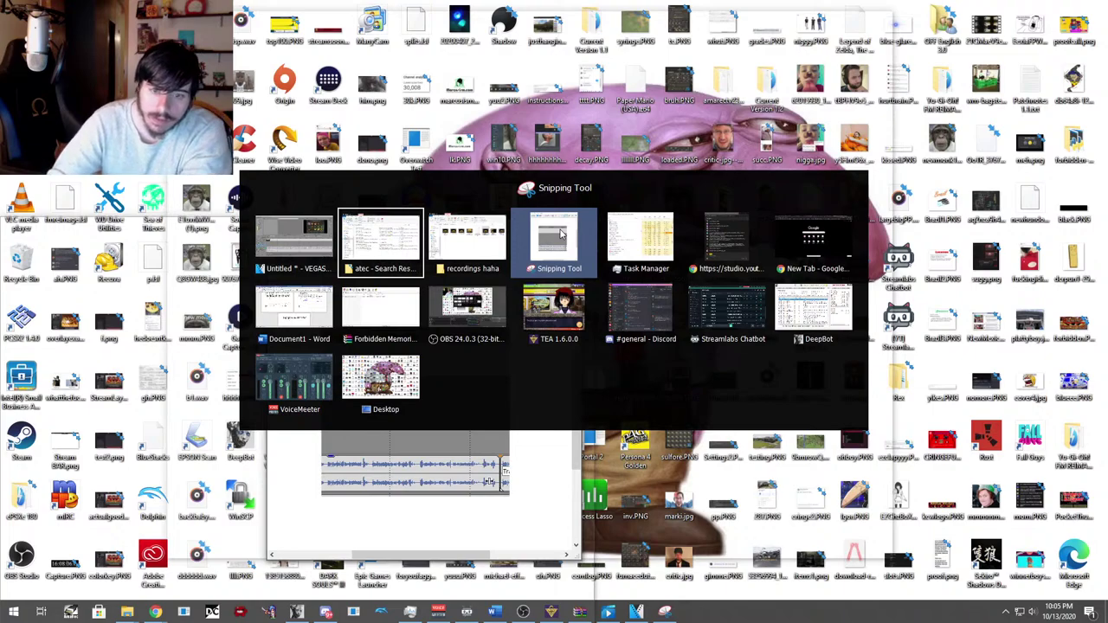
left_click(560, 234)
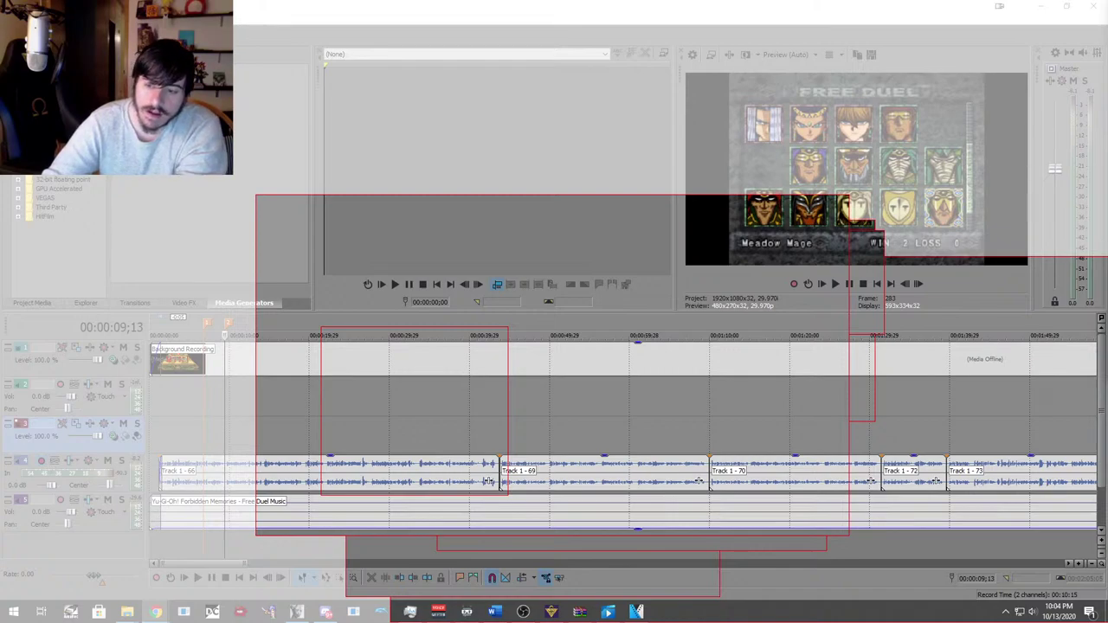
key("alt+Tab")
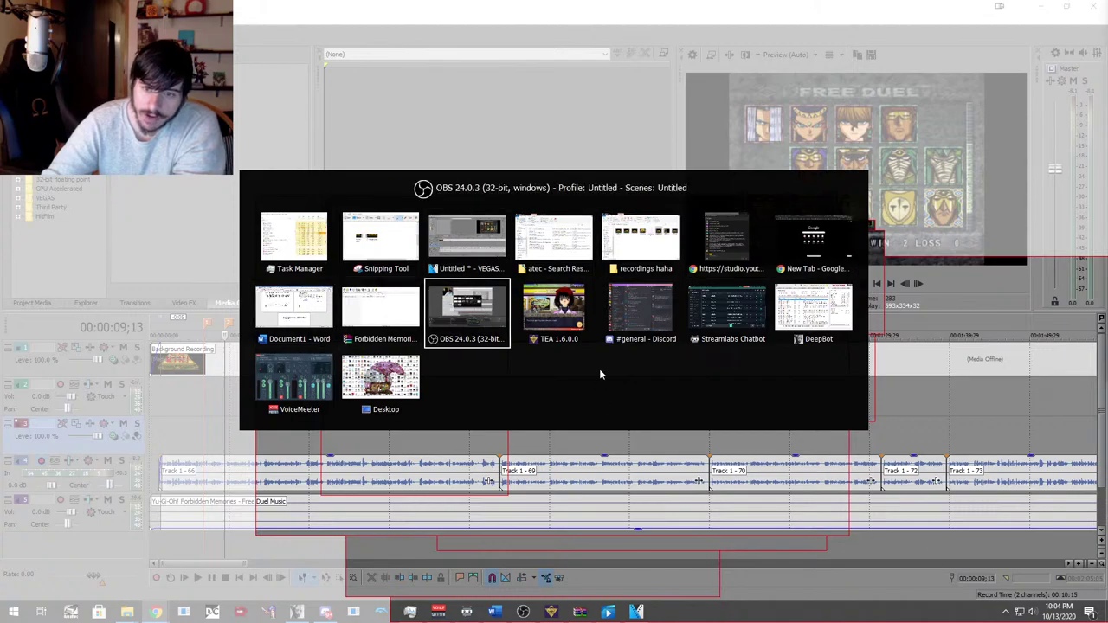
key("alt+Tab")
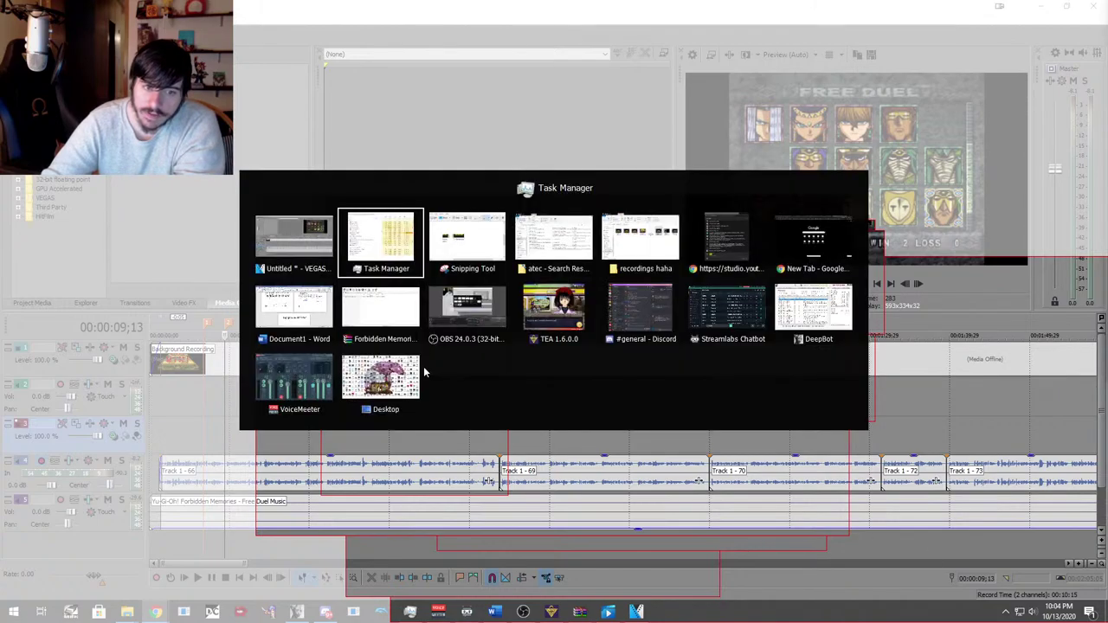
key("alt+Tab")
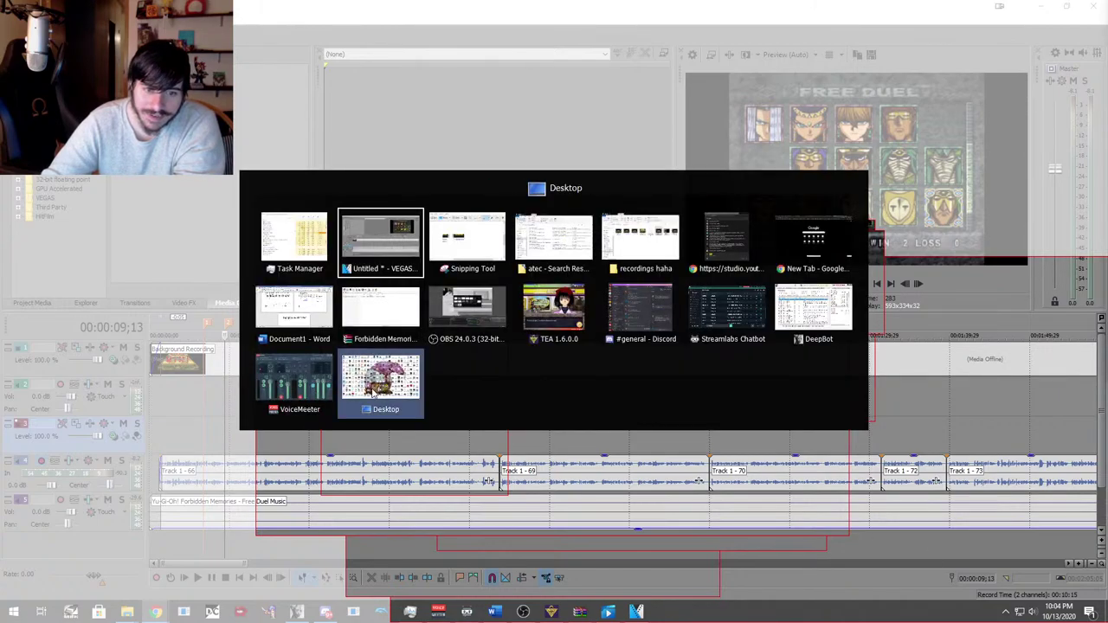
mouse_move(374, 391)
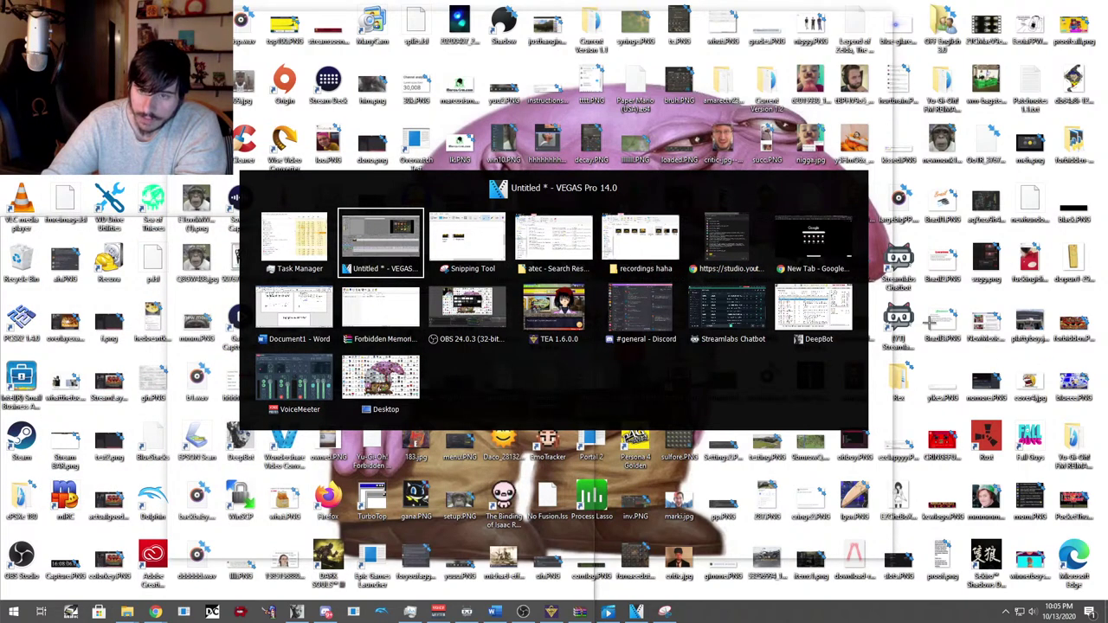
key("alt+Tab")
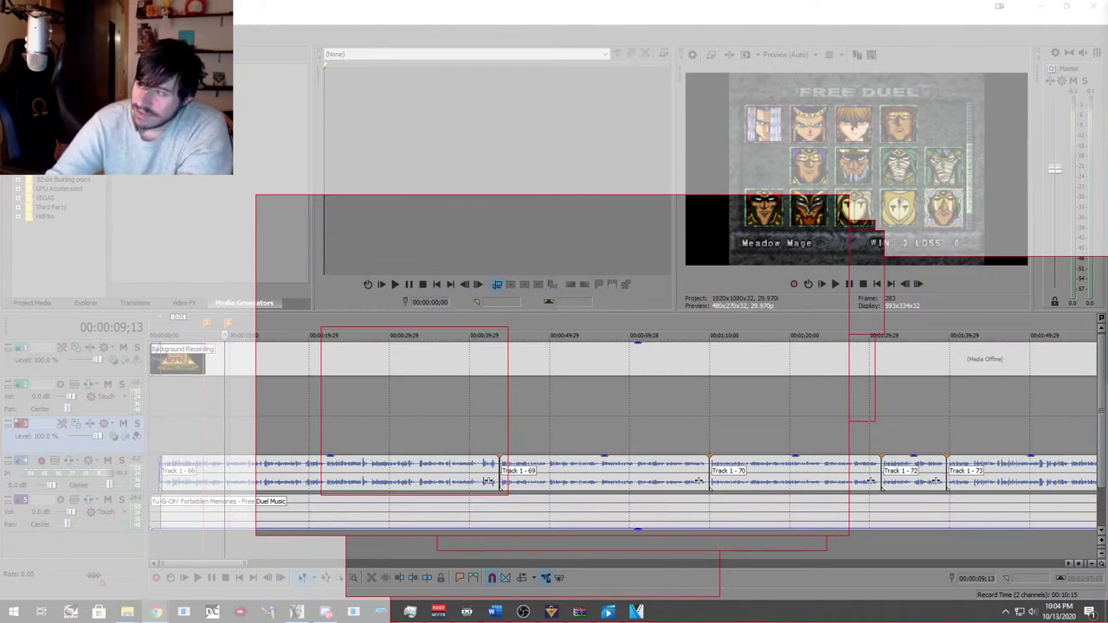
Try out different placements of the YouTube live chat pop-out, including snapping it to half and quarter of the screen.
left_click_drag(675, 415, 1073, 620)
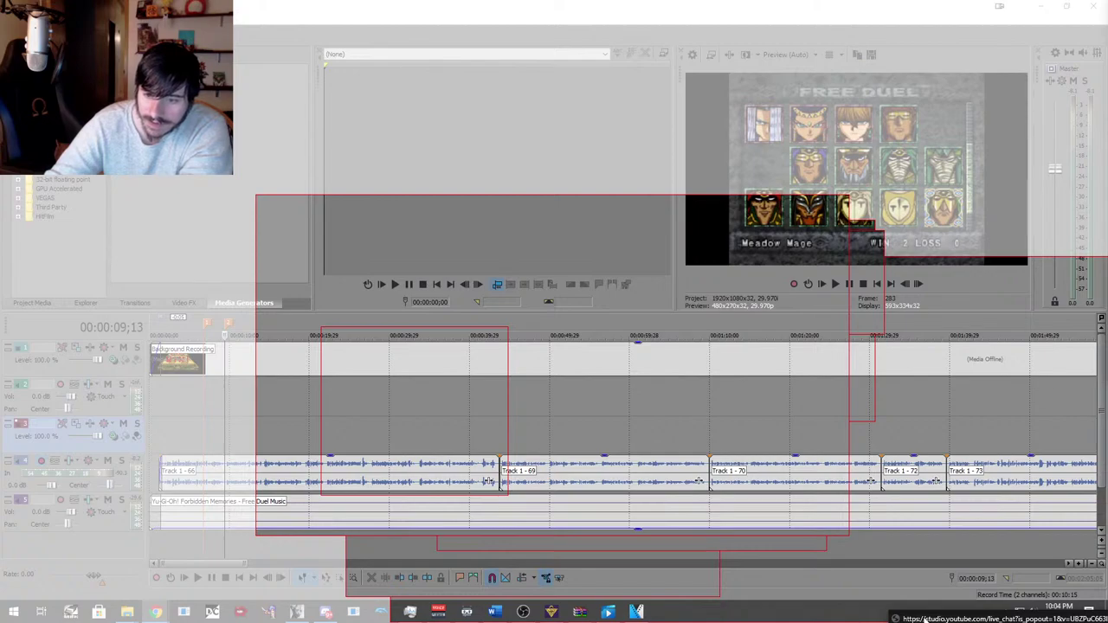
left_click_drag(924, 619, 1107, 108)
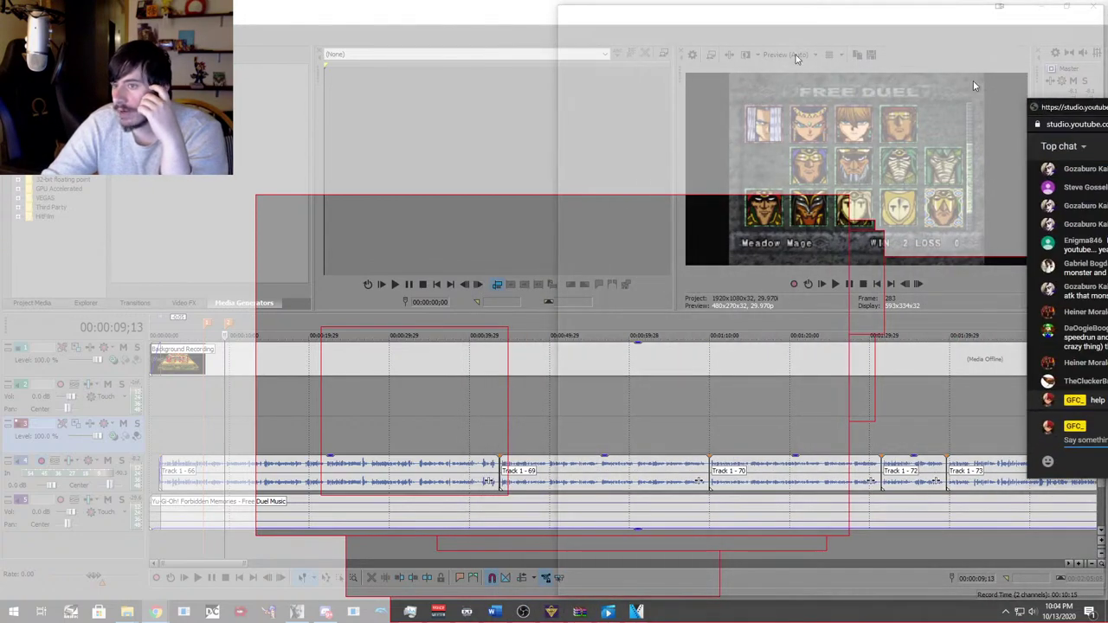
left_click_drag(973, 86, 2, 312)
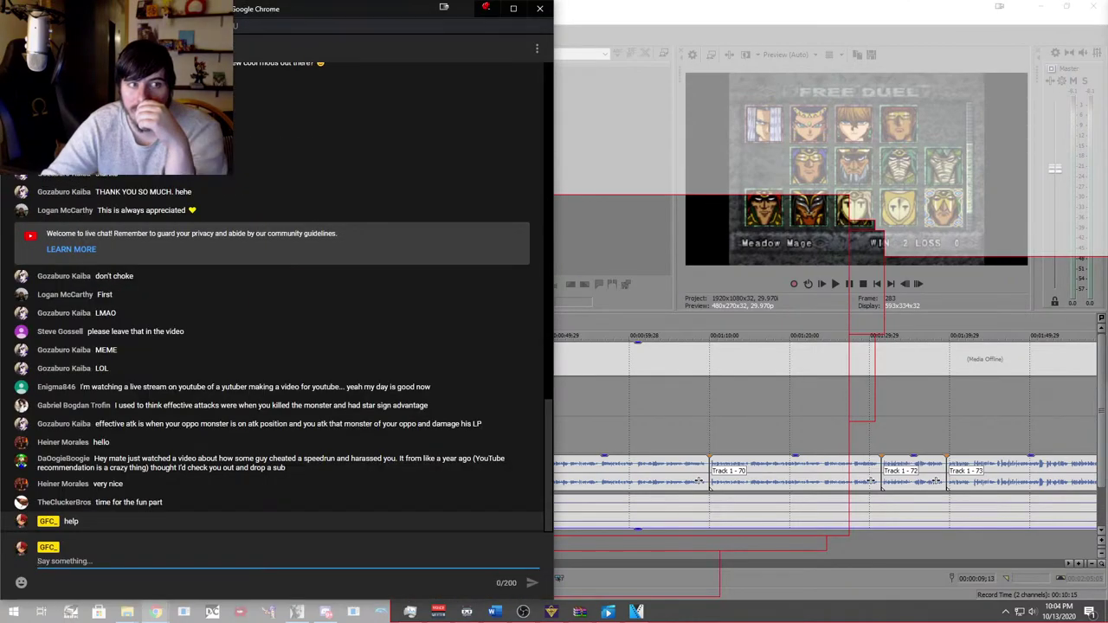
left_click_drag(259, 8, 1107, 2)
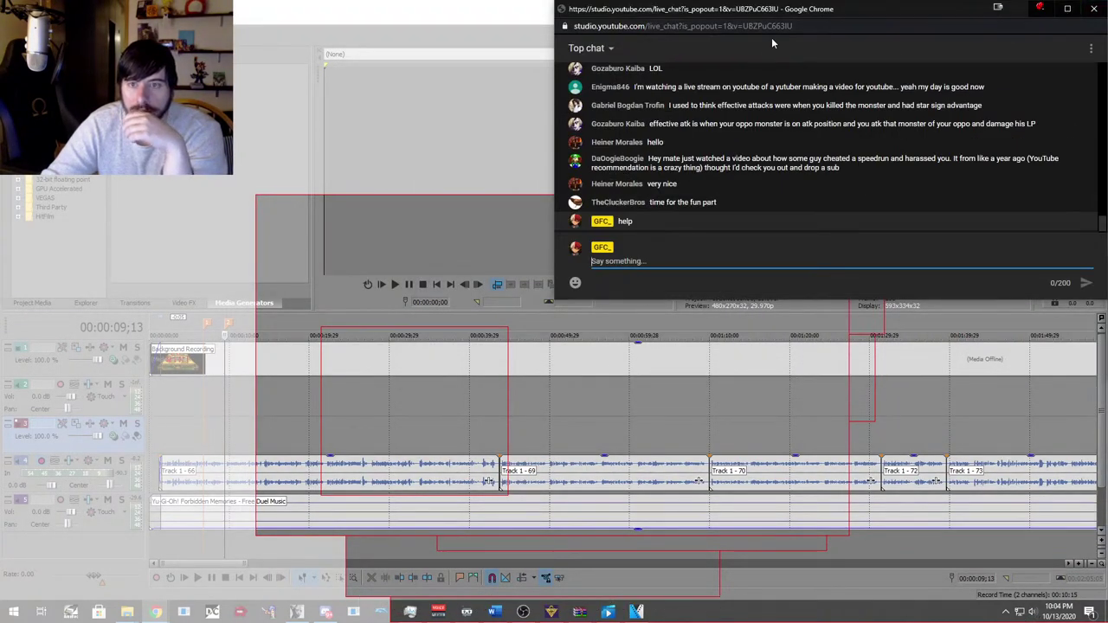
left_click_drag(762, 12, 1107, 52)
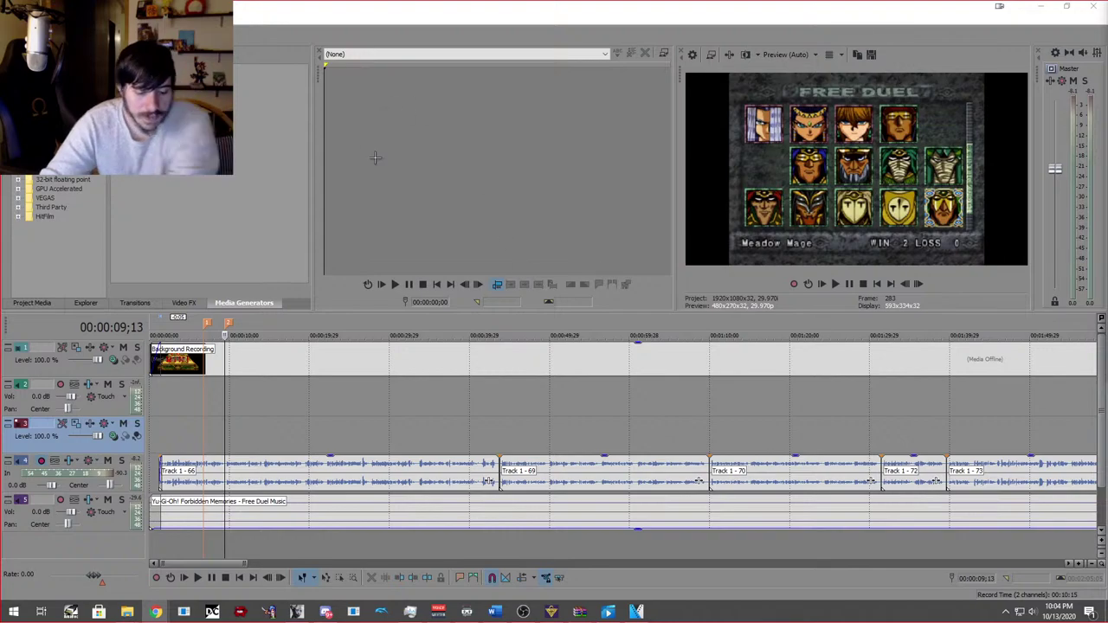
Bring back the YouTube live chat pop-out and place it over the middle of the VEGAS Pro window.
key("alt+Tab")
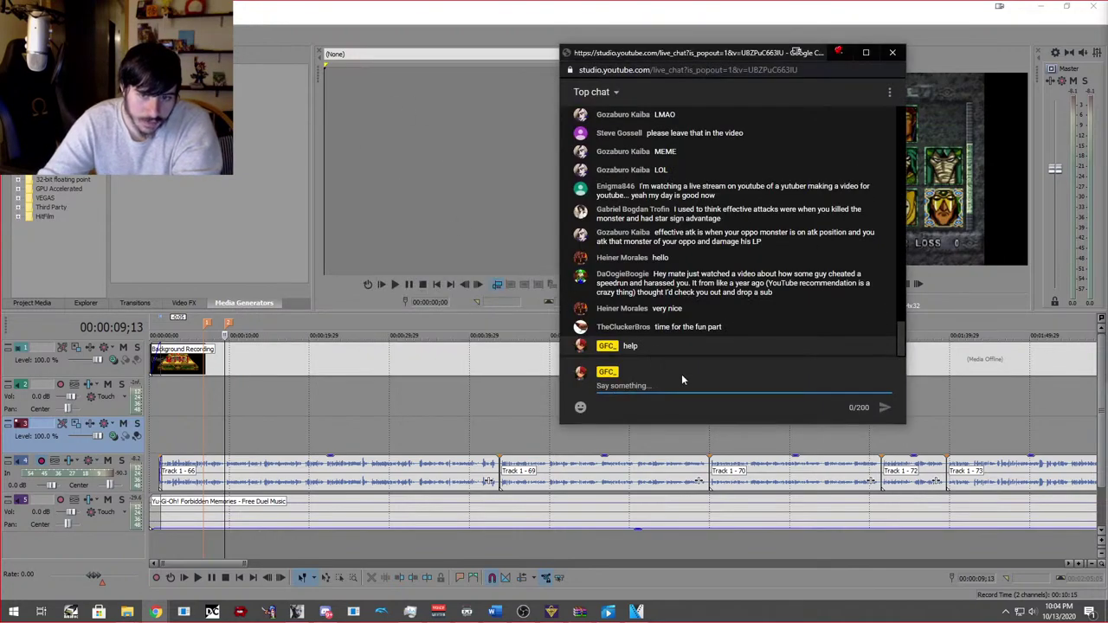
left_click_drag(781, 54, 911, 61)
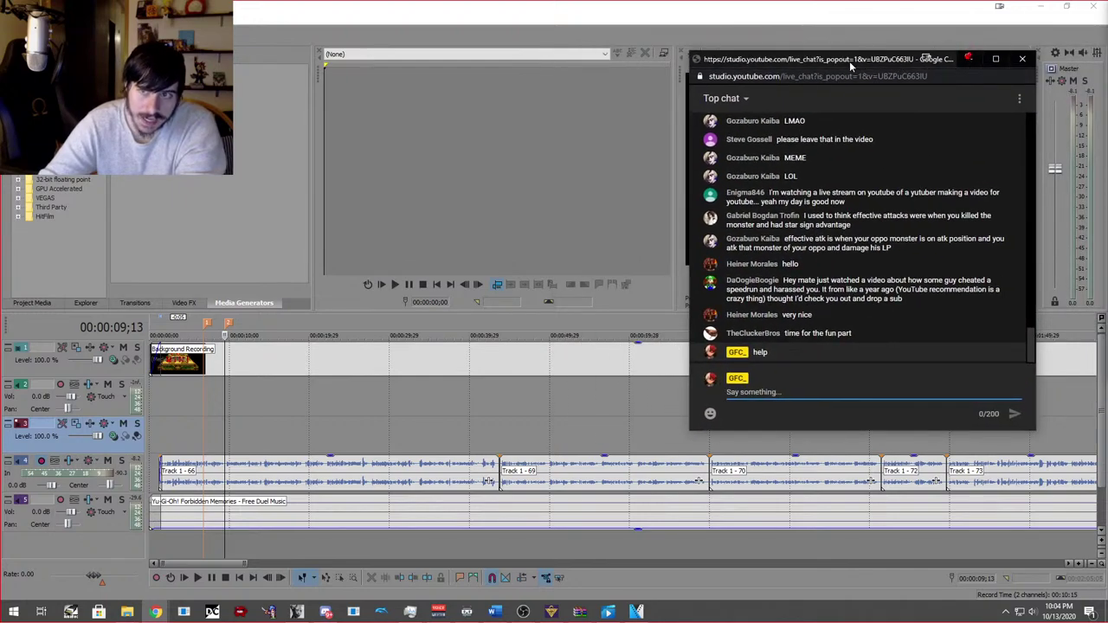
left_click_drag(849, 61, 675, 110)
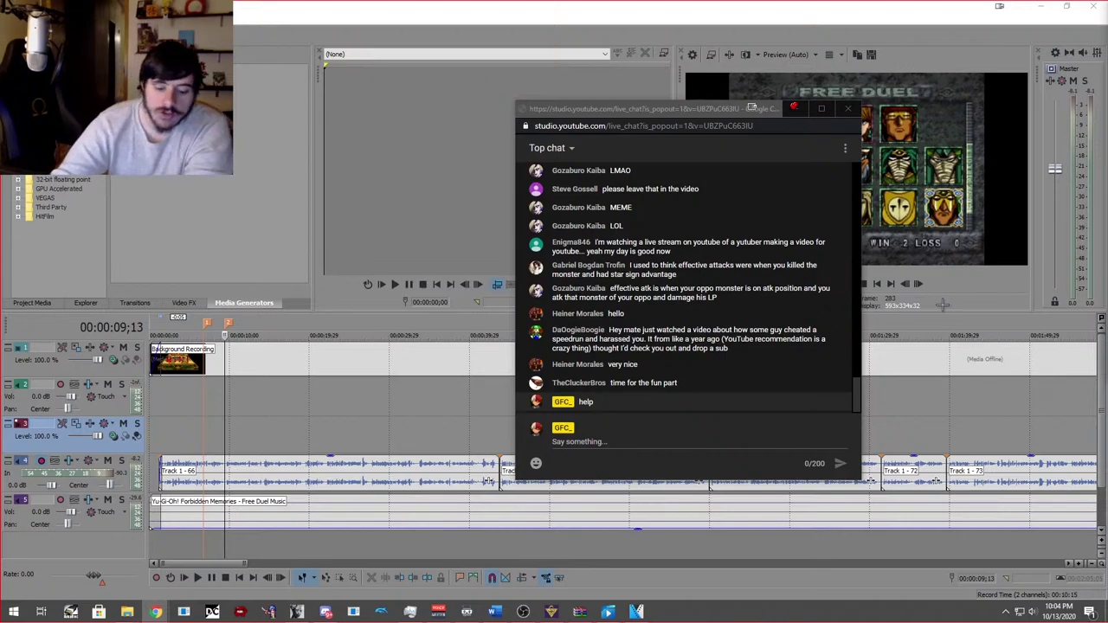
key("alt+Tab")
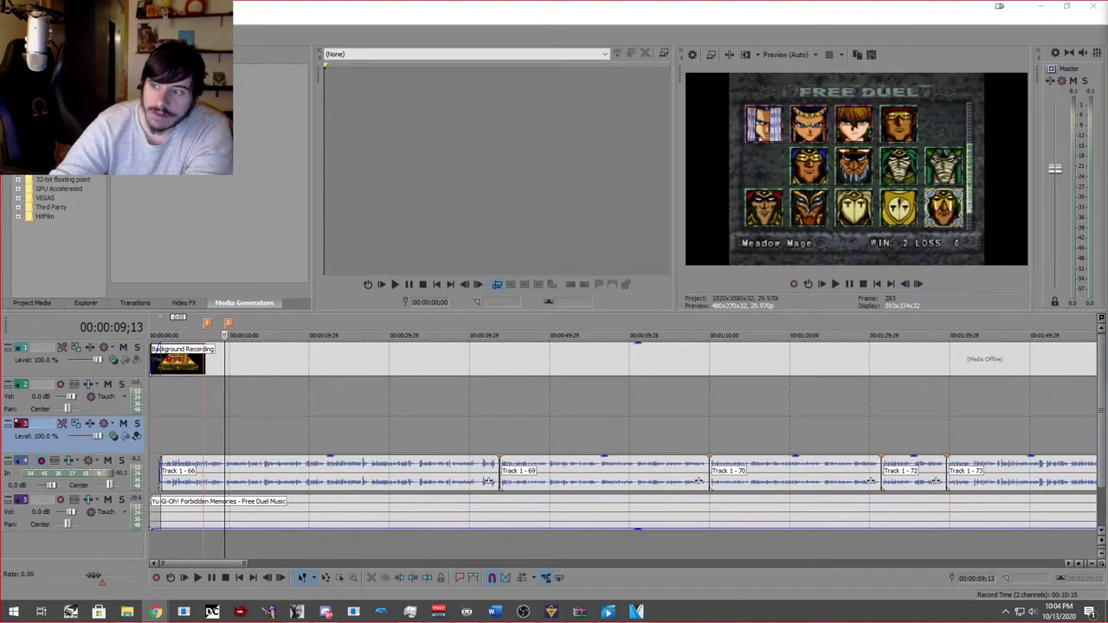
Return to the YouTube chat pop-out and change its view from Top chat to Live chat.
key("alt+Tab")
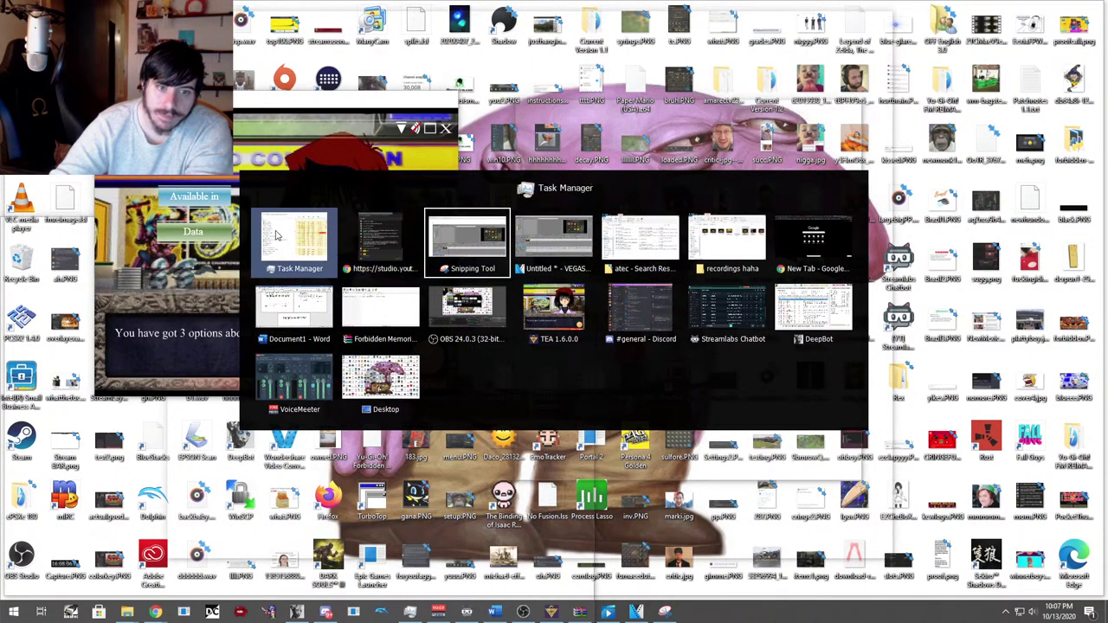
left_click(363, 234)
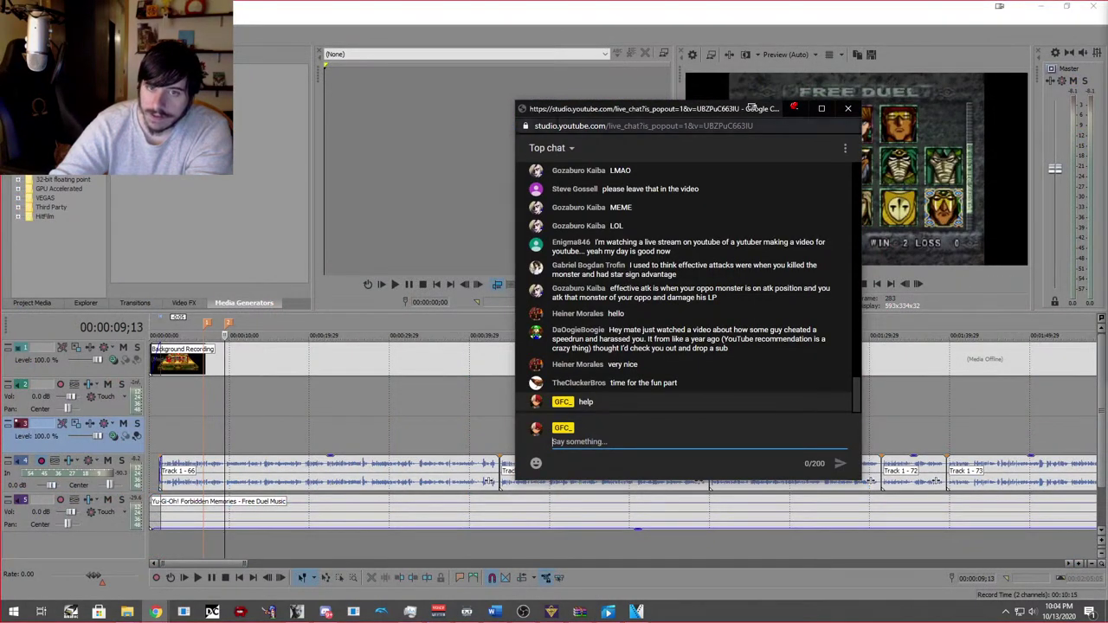
left_click(551, 148)
left_click(540, 222)
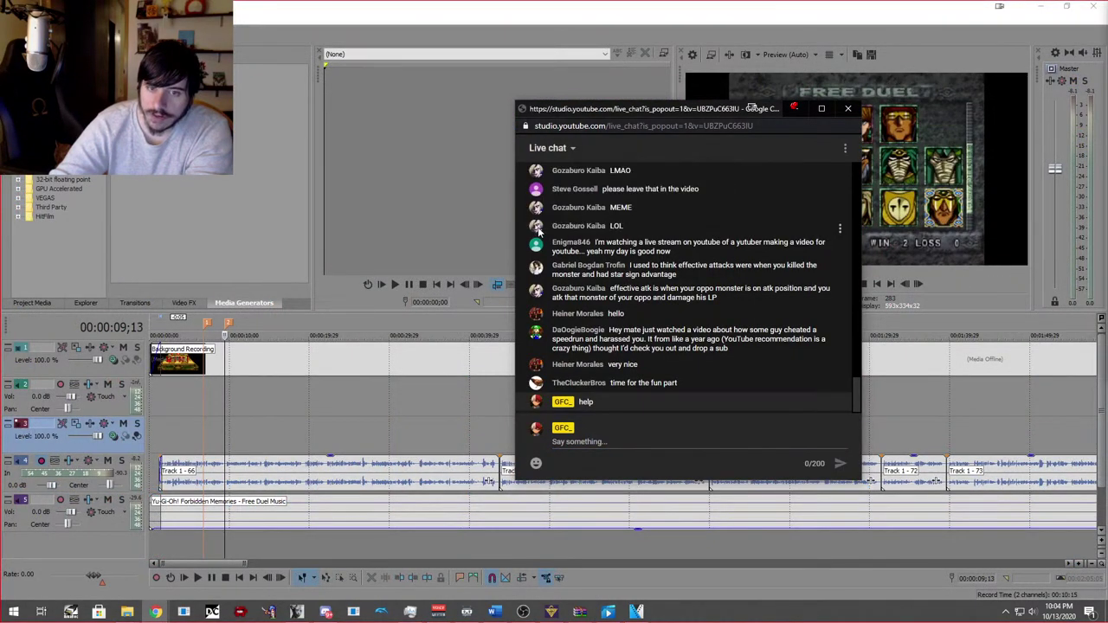
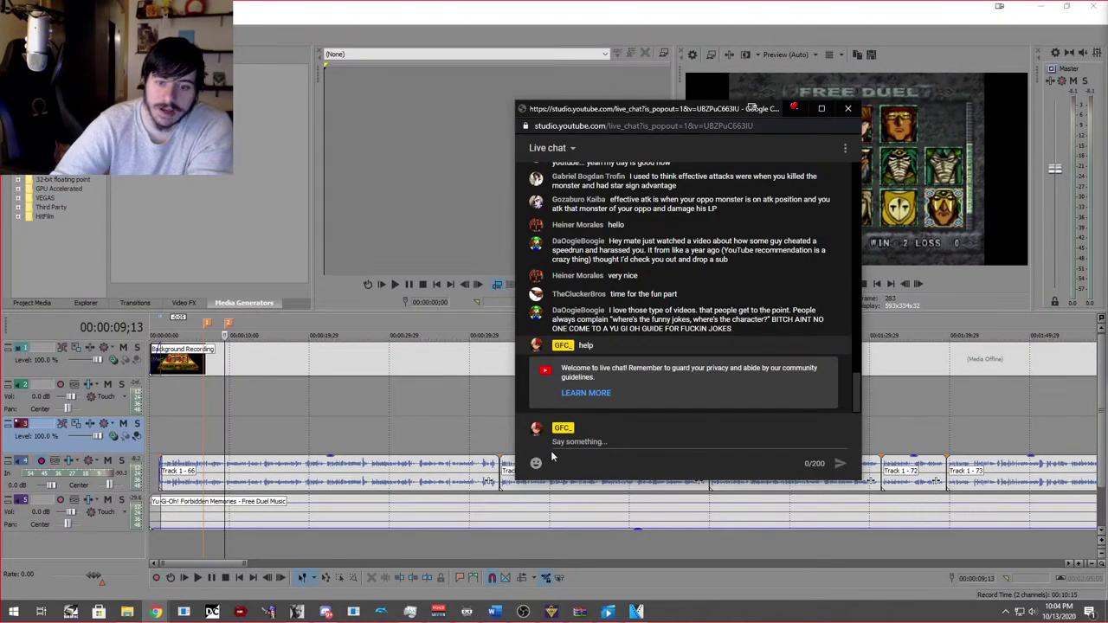
Bring back the YouTube live chat pop-out, widen it and place it over the VEGAS Pro video preview.
left_click_drag(454, 511, 490, 228)
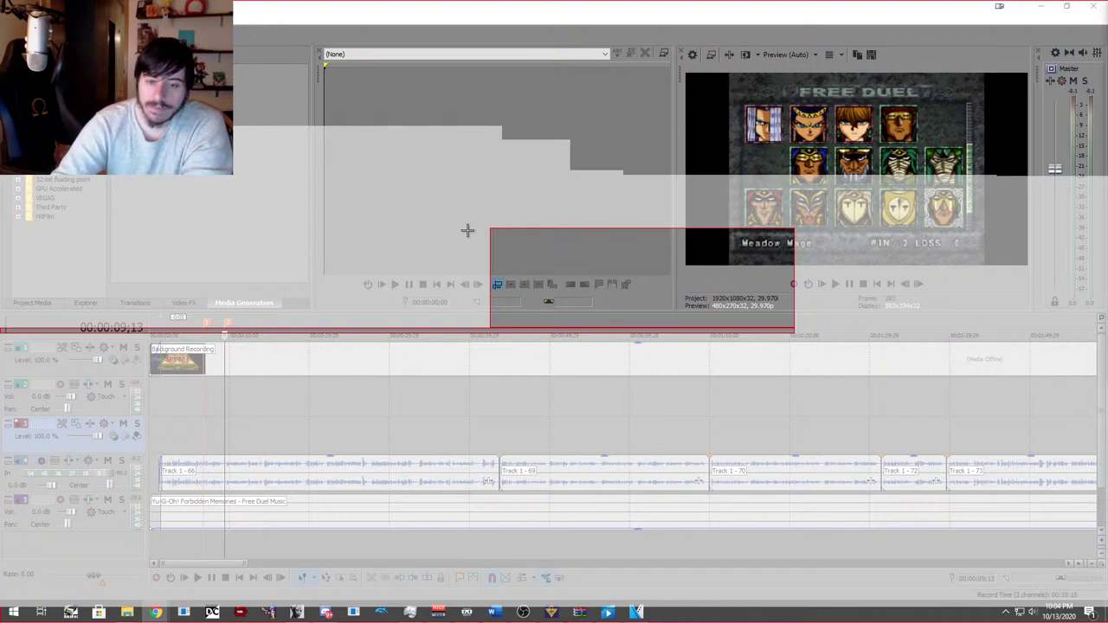
key("alt+Tab")
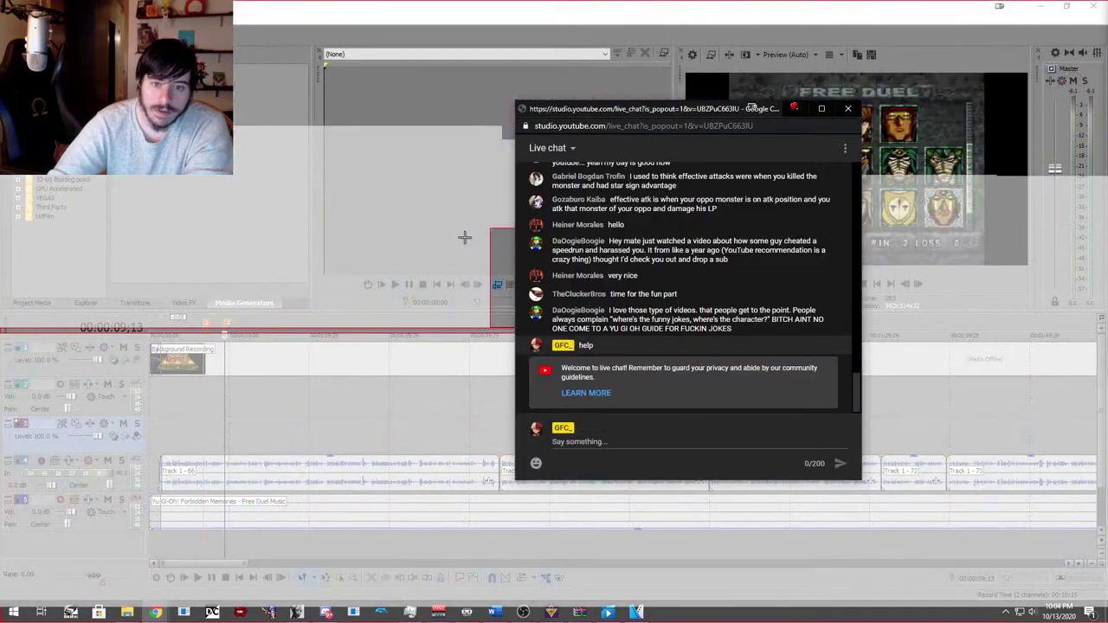
left_click(626, 459)
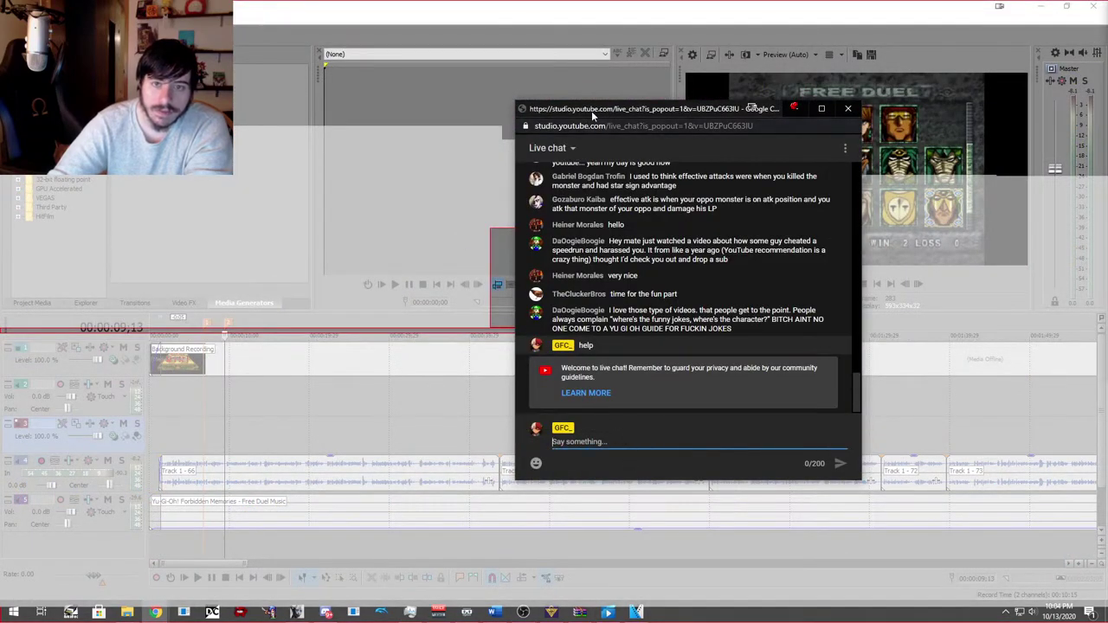
left_click_drag(591, 111, 2, 31)
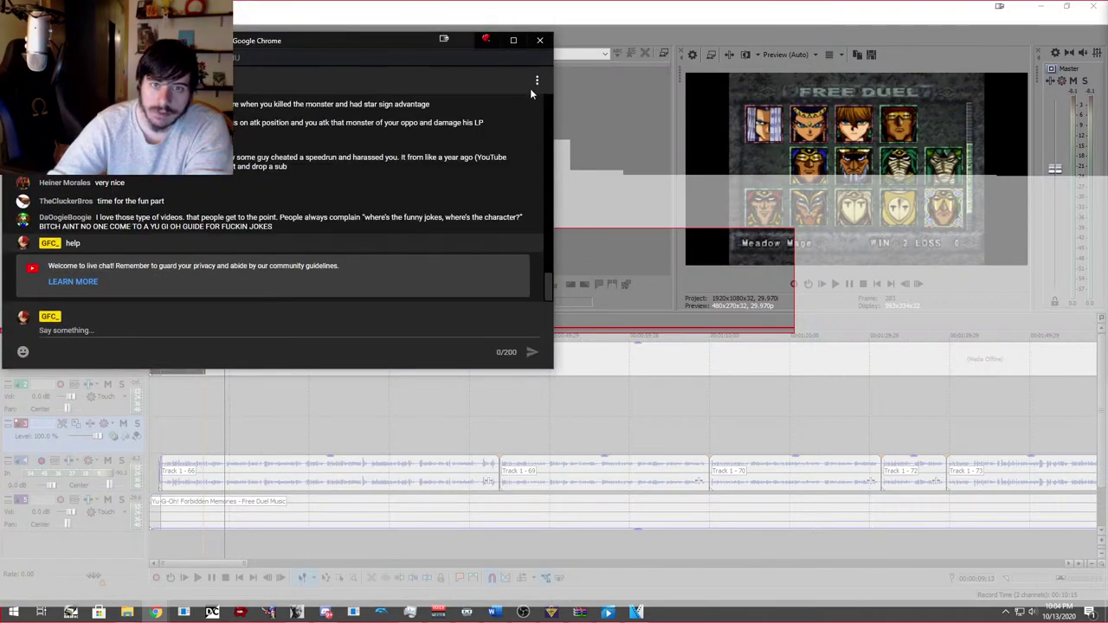
left_click_drag(551, 82, 391, 24)
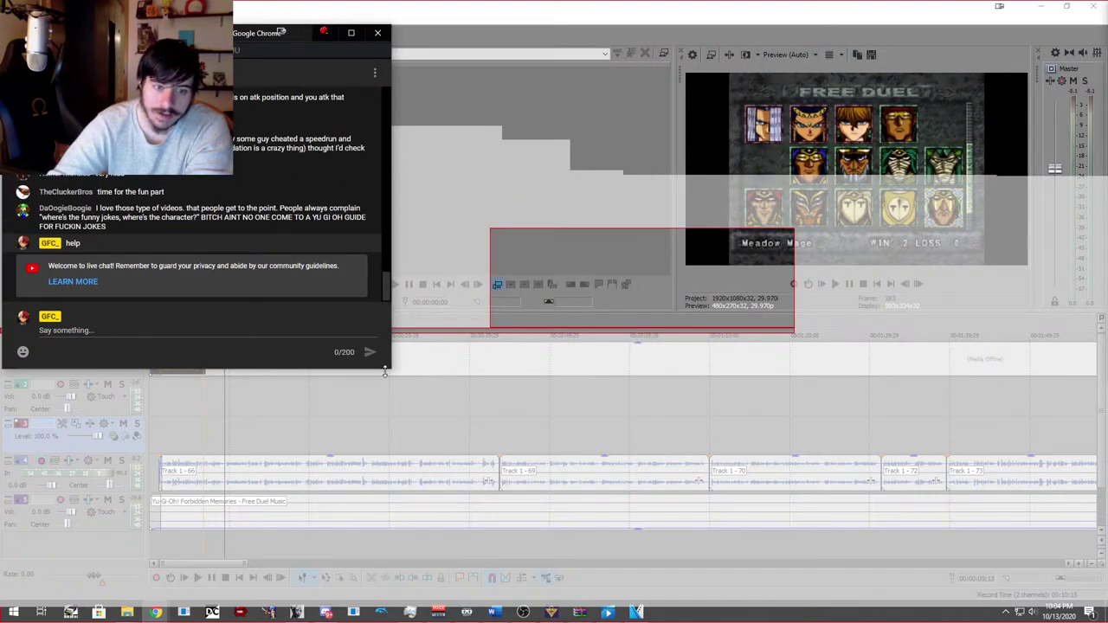
left_click_drag(387, 370, 583, 412)
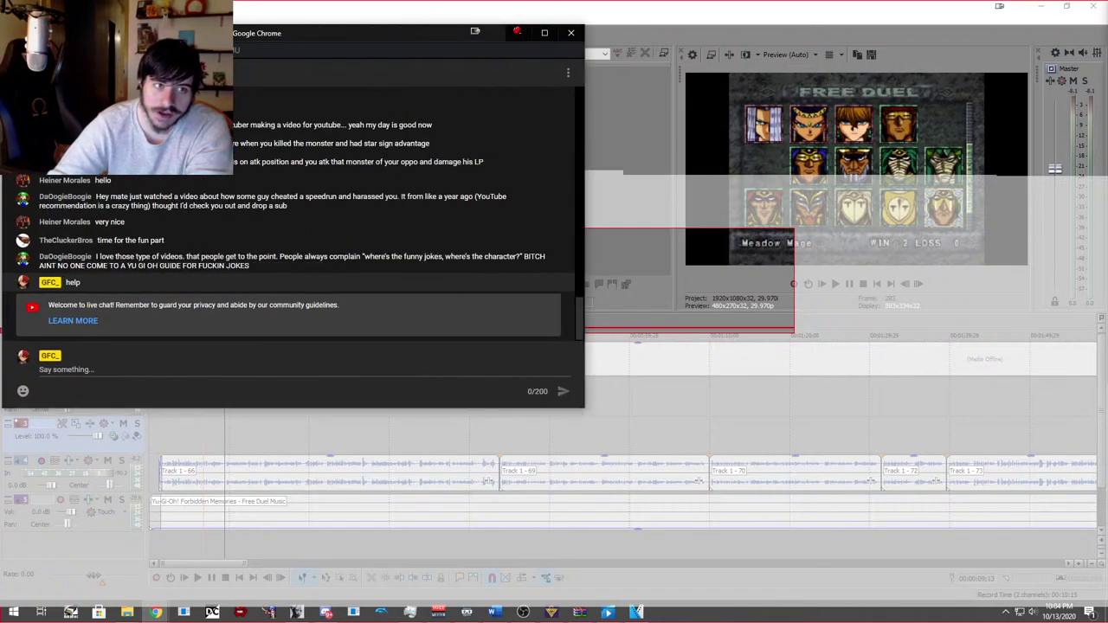
left_click_drag(497, 63, 907, 64)
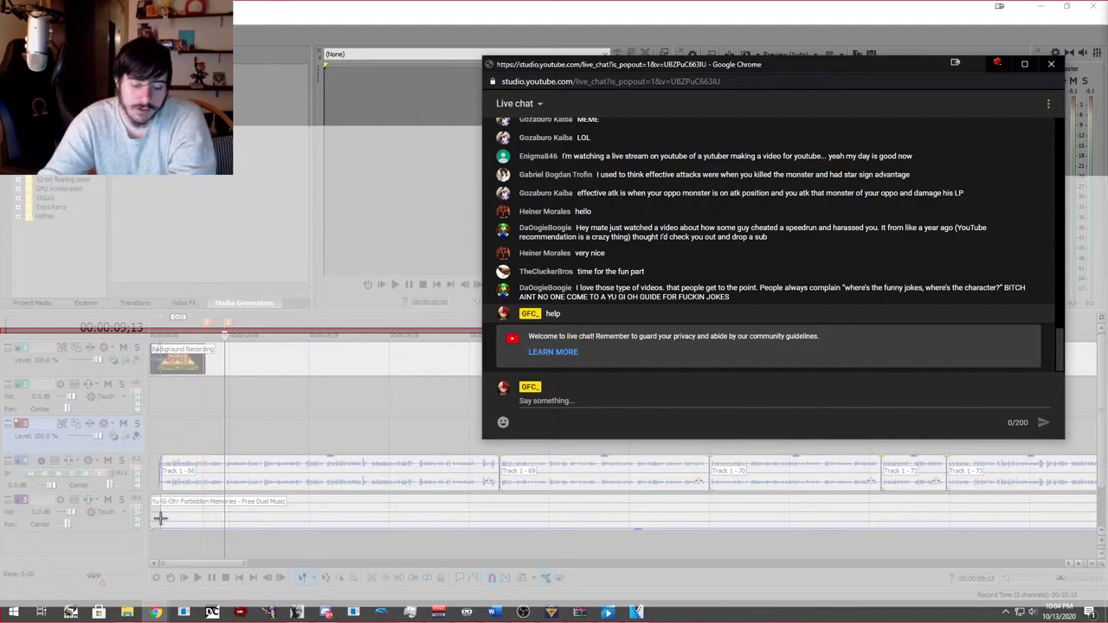
Cycle through the open windows, including the Snipping Tool, and return to the YouTube live chat pop-out.
left_click(626, 395)
key("alt+Tab")
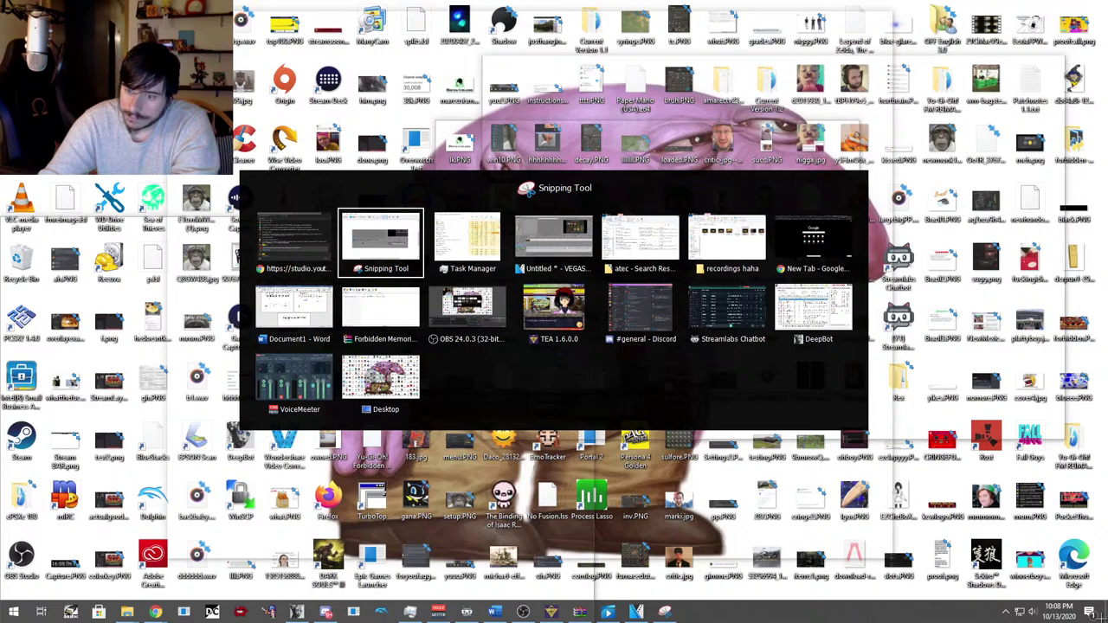
key("alt+Tab")
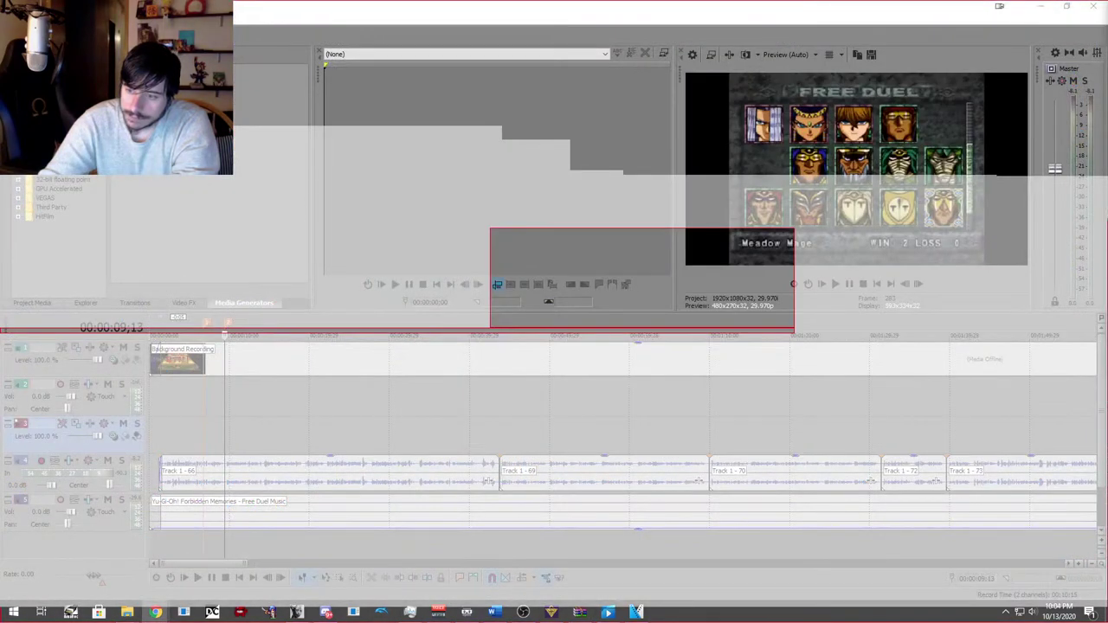
key("alt+Tab")
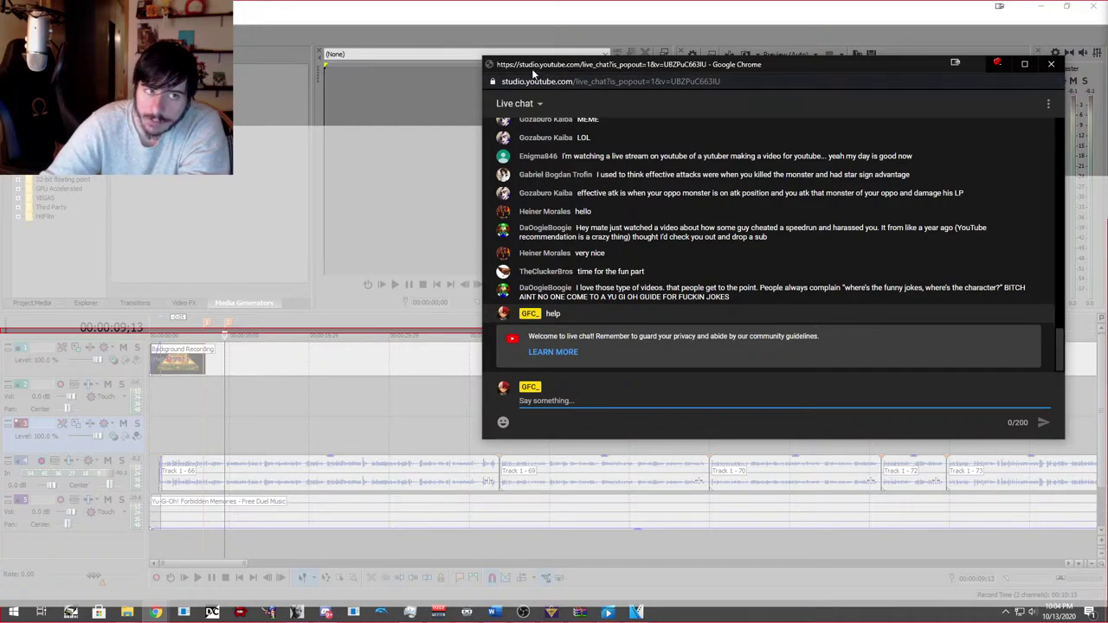
Switch between the Snipping Tool and the YouTube chat pop-out, and reposition the chat over the middle of the VEGAS Pro window.
left_click_drag(532, 68, 21, 13)
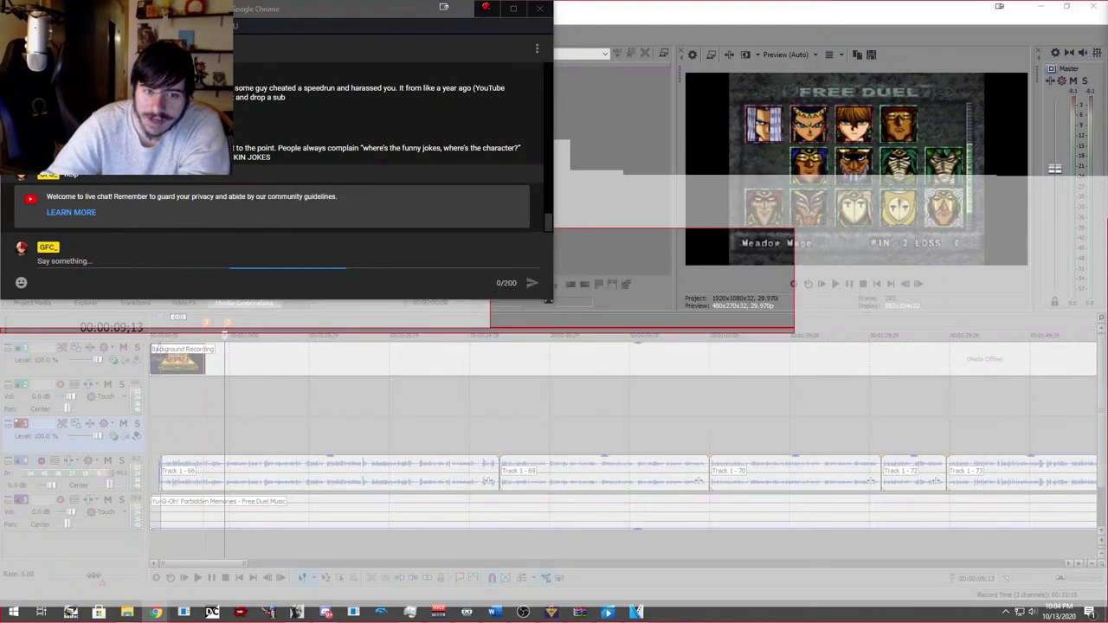
key("alt+Tab")
key("alt+Tab")
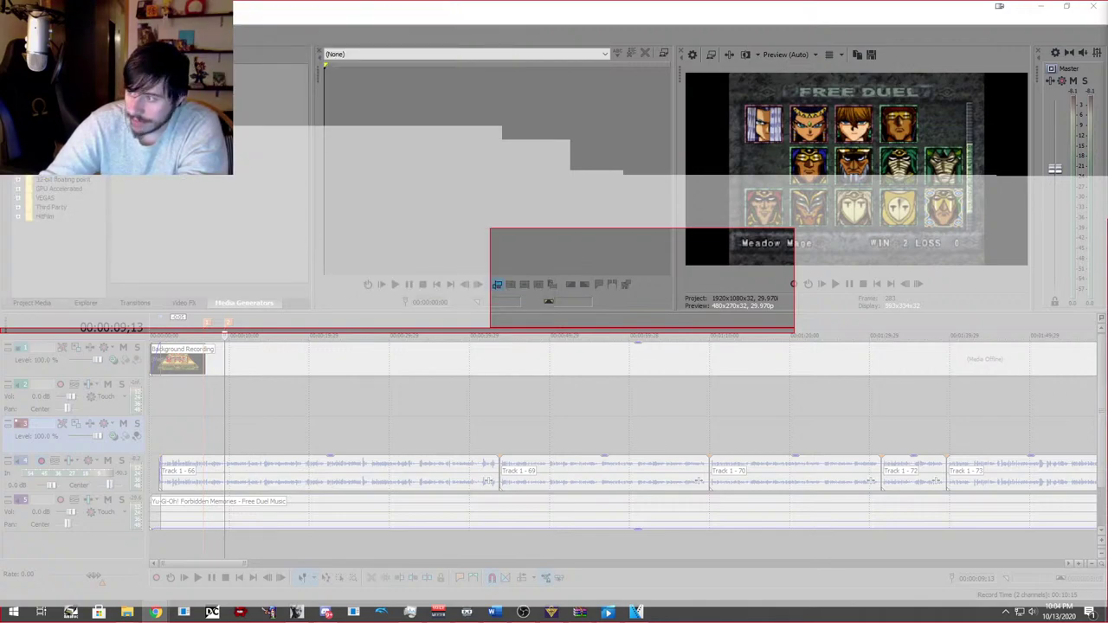
key("alt+Tab")
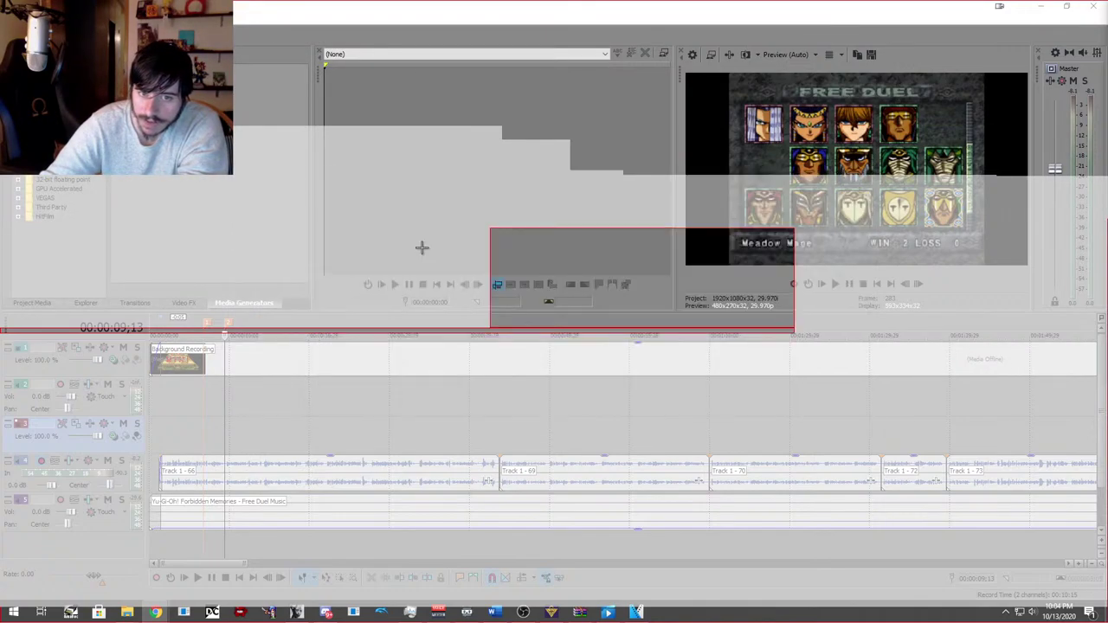
key("alt+Tab")
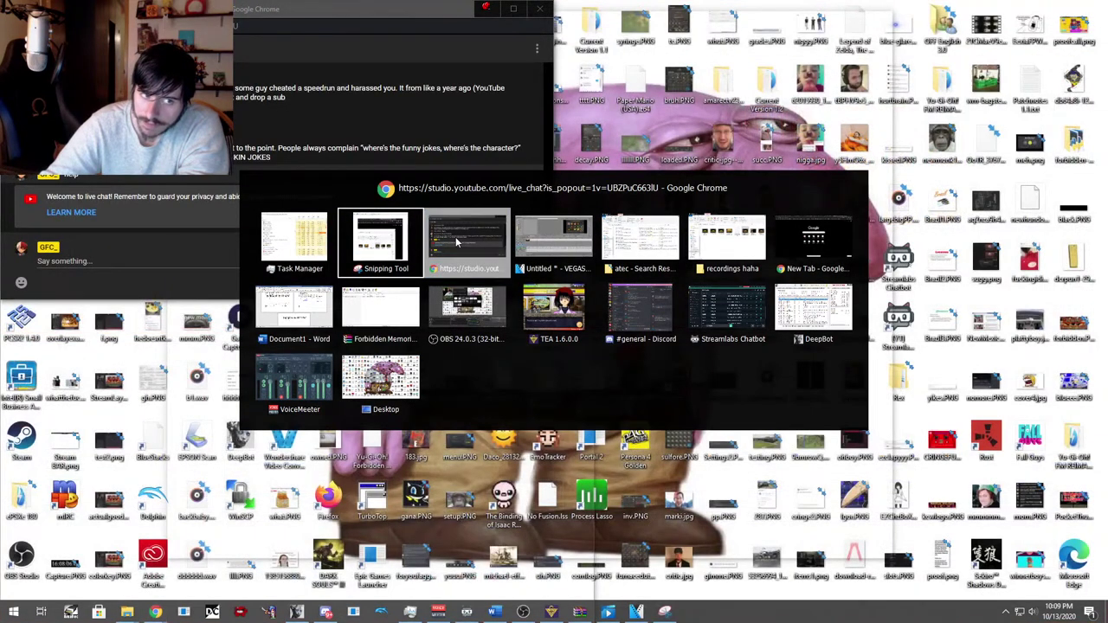
left_click(459, 240)
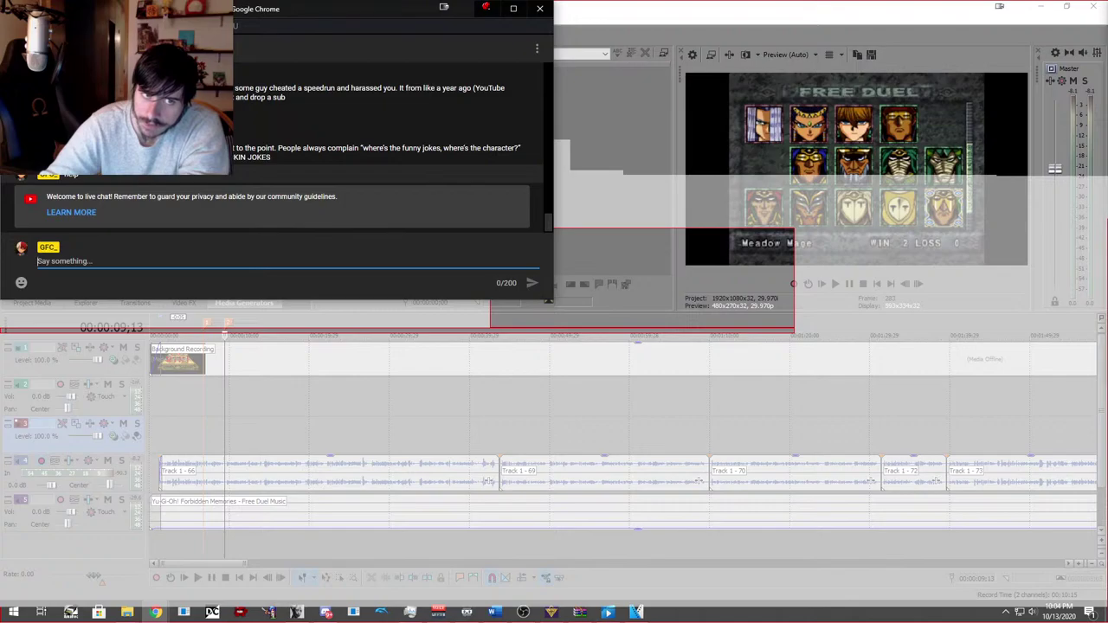
left_click_drag(259, 8, 653, 38)
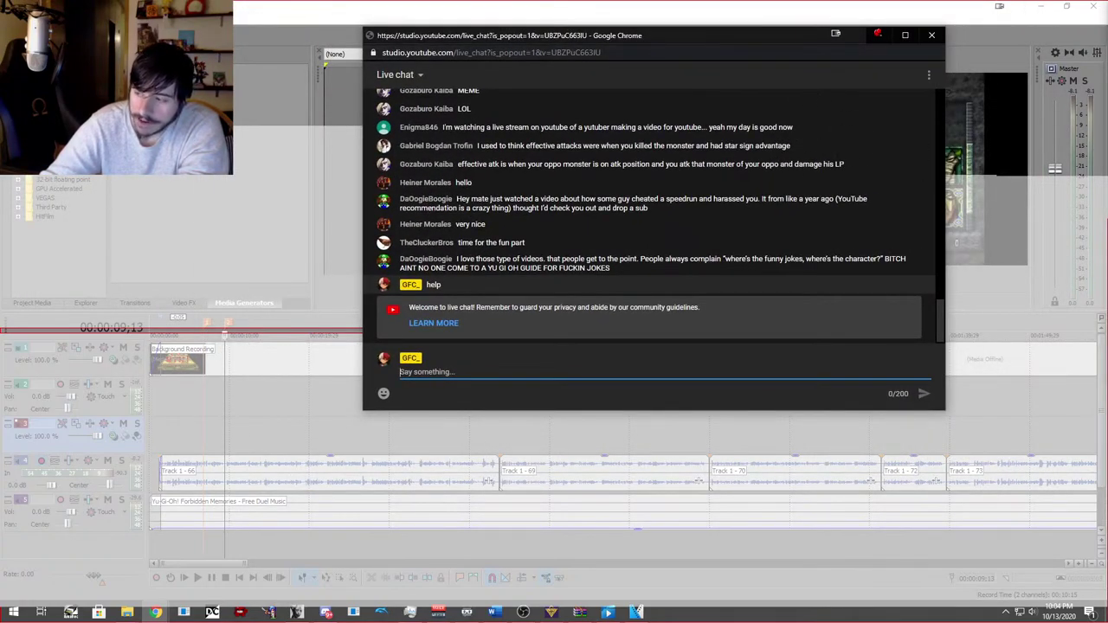
Try to get out of the screen-capture overlay by switching windows and checking the hidden background apps.
left_click(811, 456)
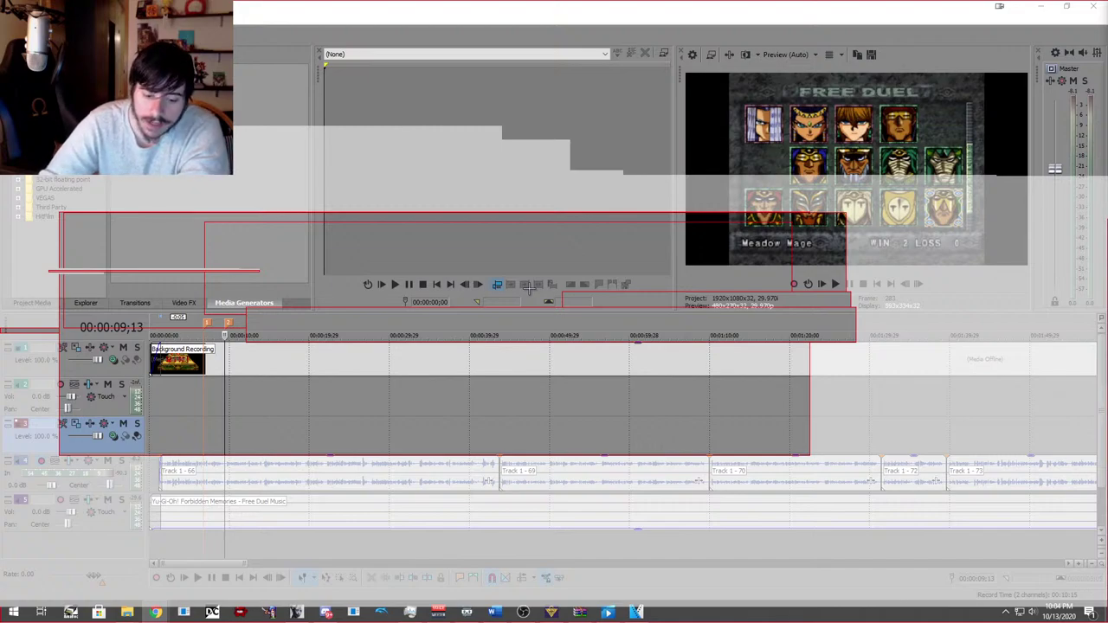
key("super")
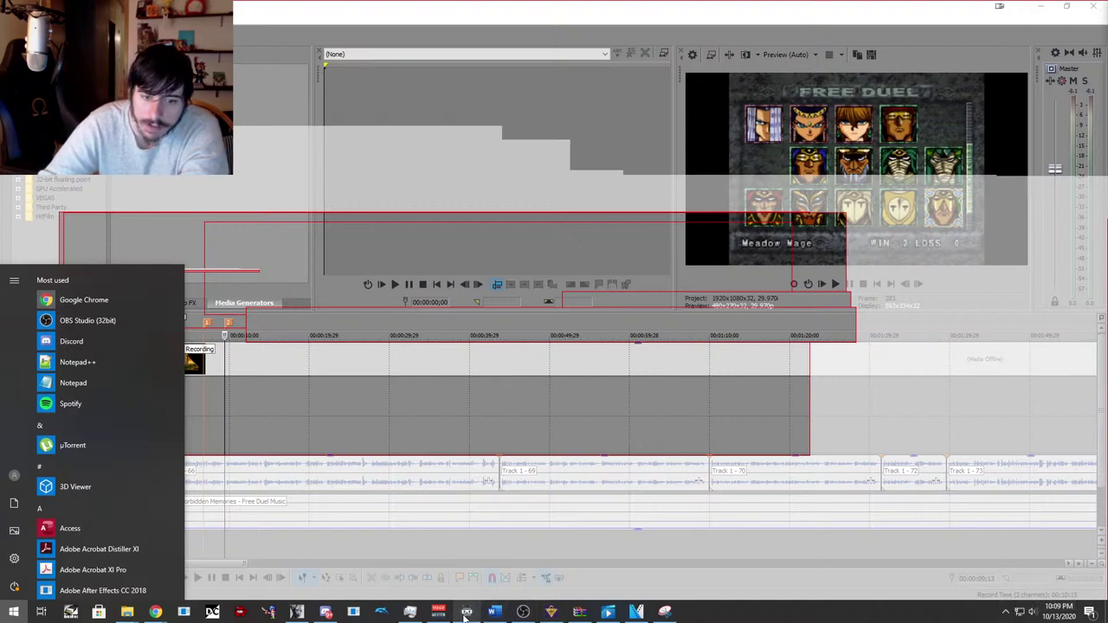
mouse_move(409, 618)
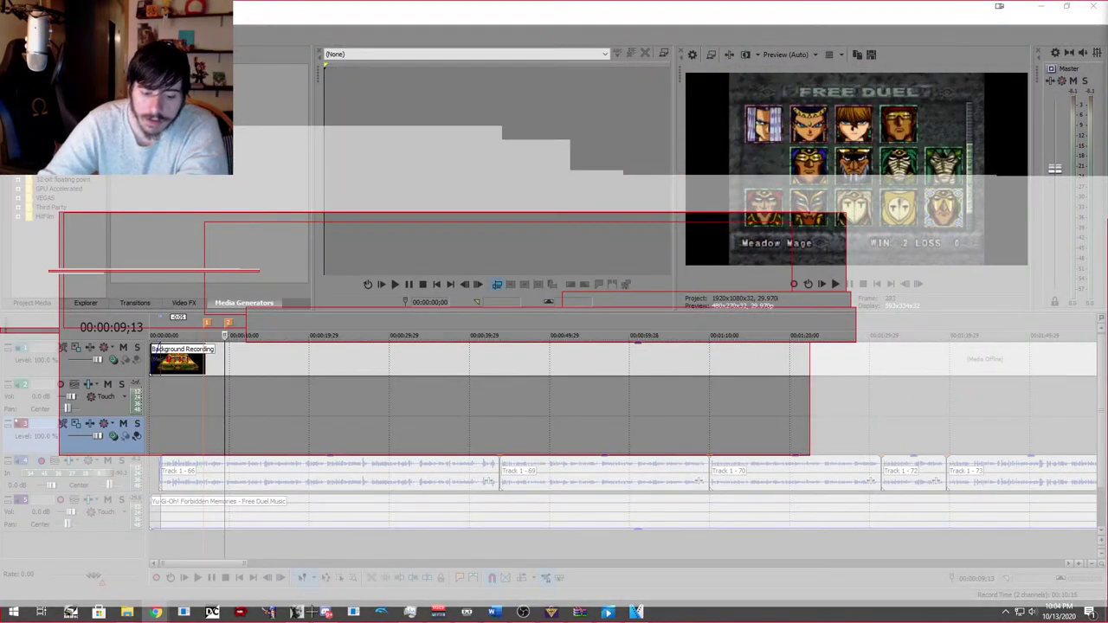
key("alt+Tab")
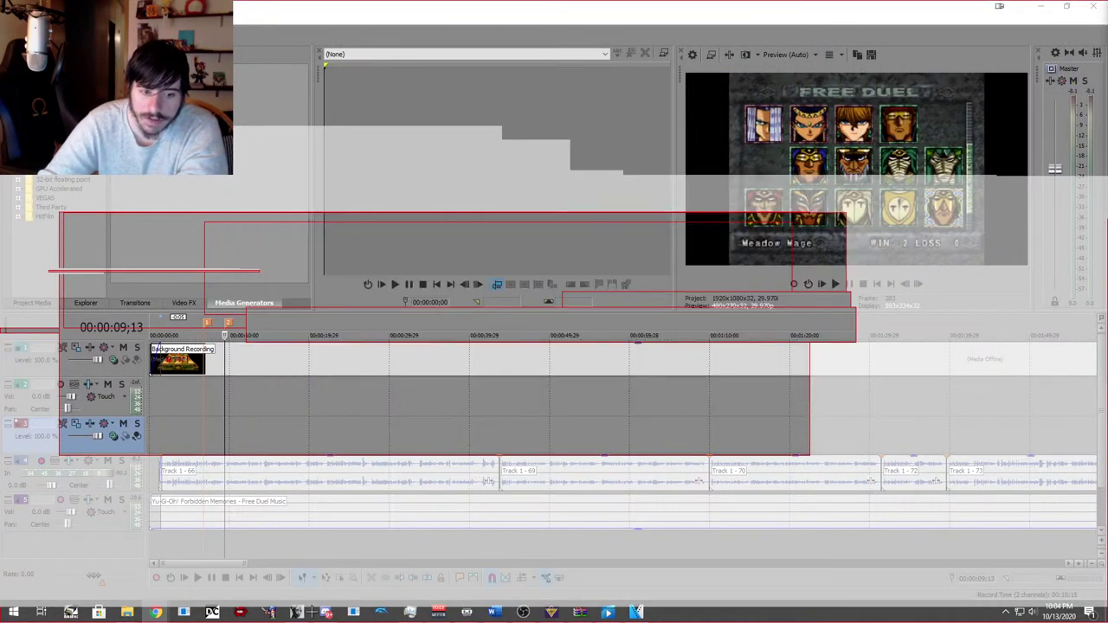
key("super")
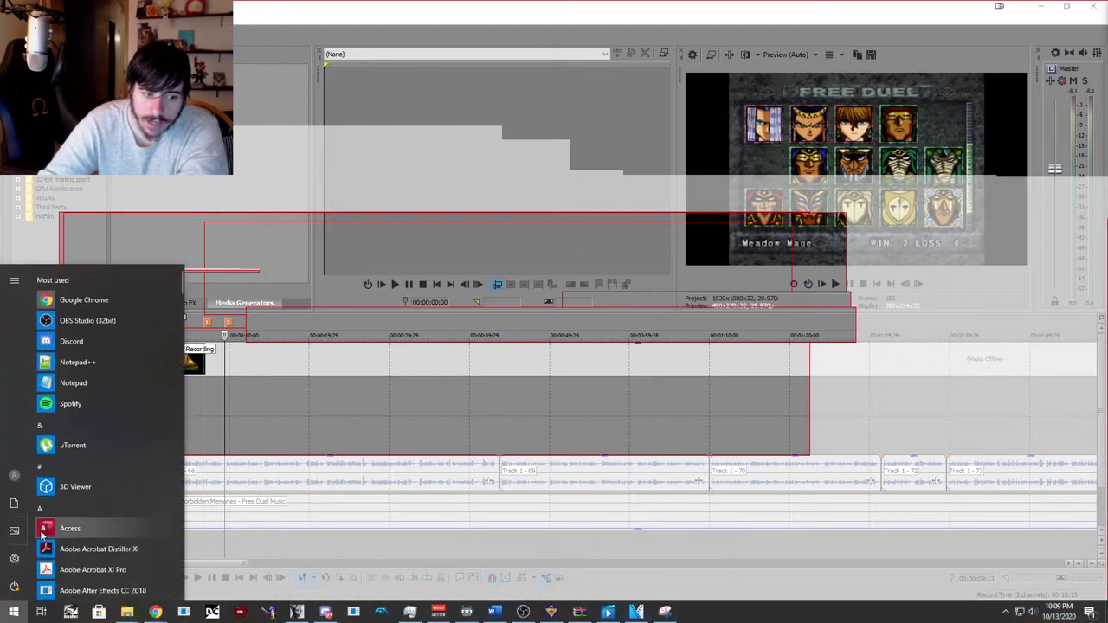
left_click(1005, 612)
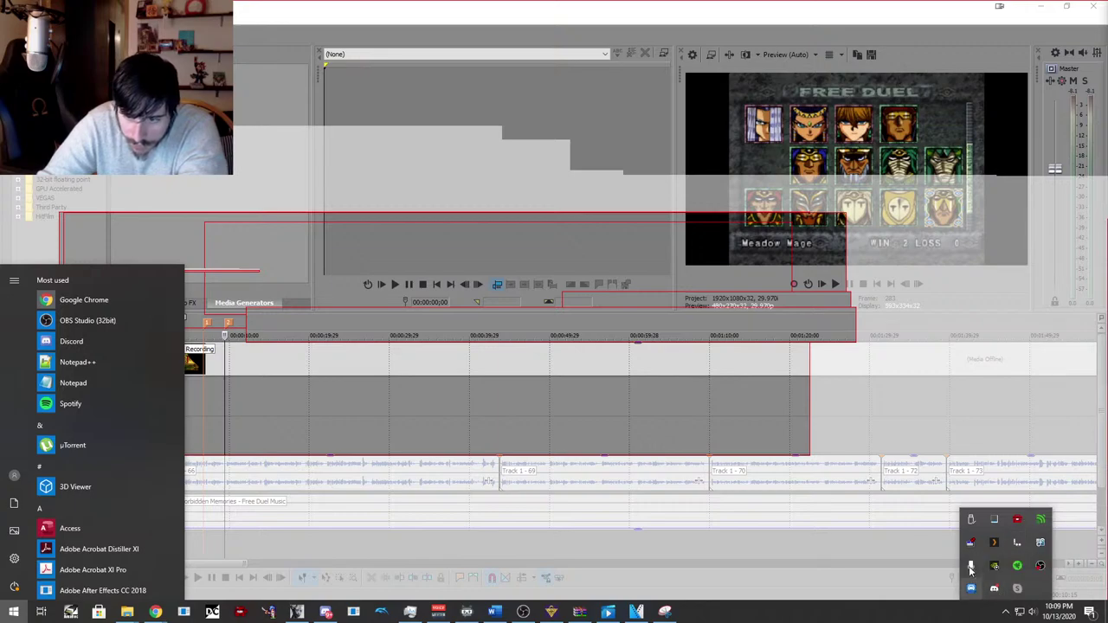
Try to close the Snipping Tool window so that its capture overlay goes away.
right_click(668, 614)
left_click(645, 587)
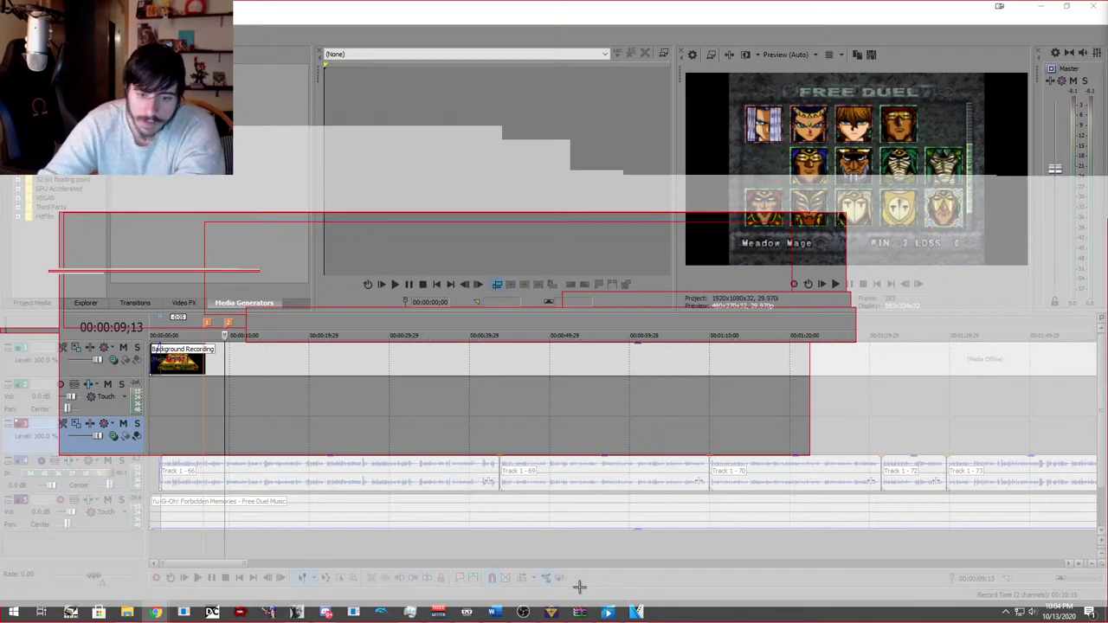
key("super")
mouse_move(673, 615)
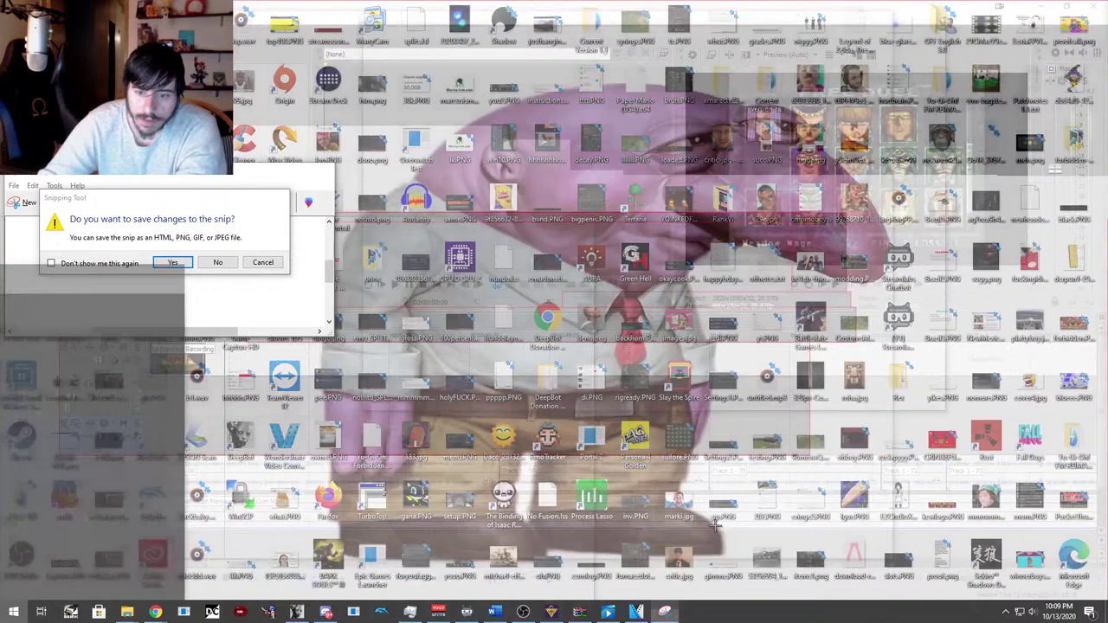
left_click(717, 533)
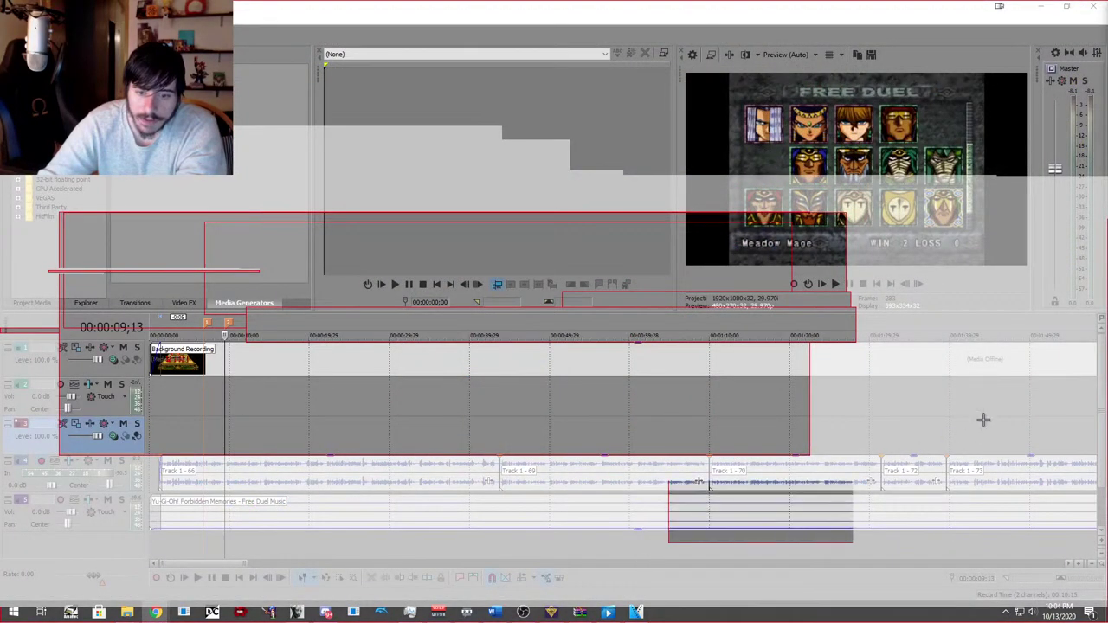
Look through the previews of the running windows and try to bring up Task Manager over the capture overlay.
key("super")
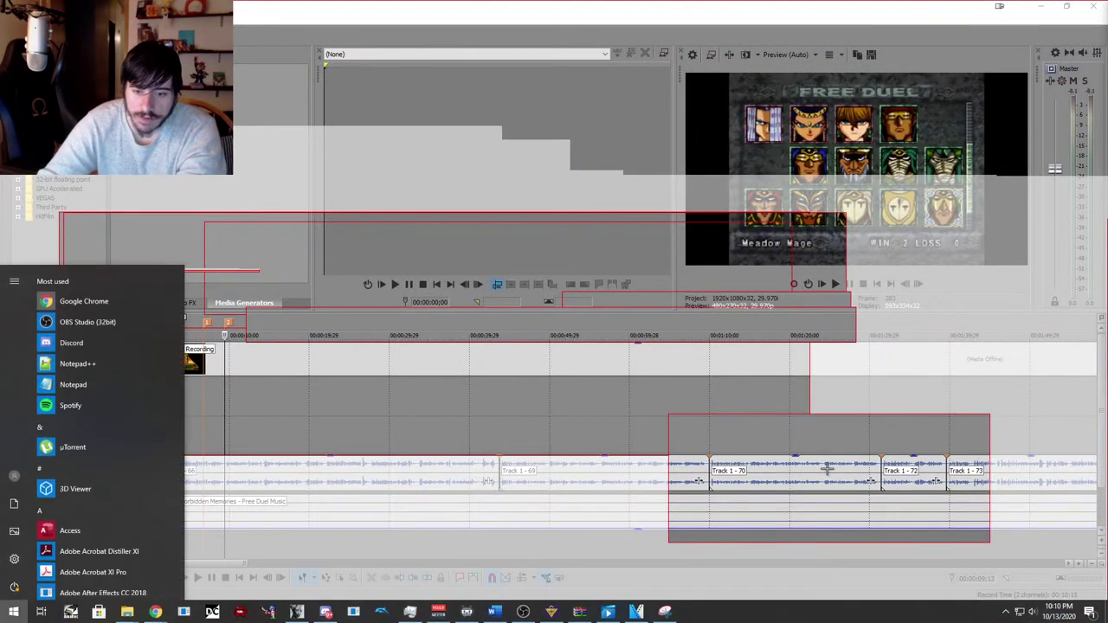
mouse_move(673, 614)
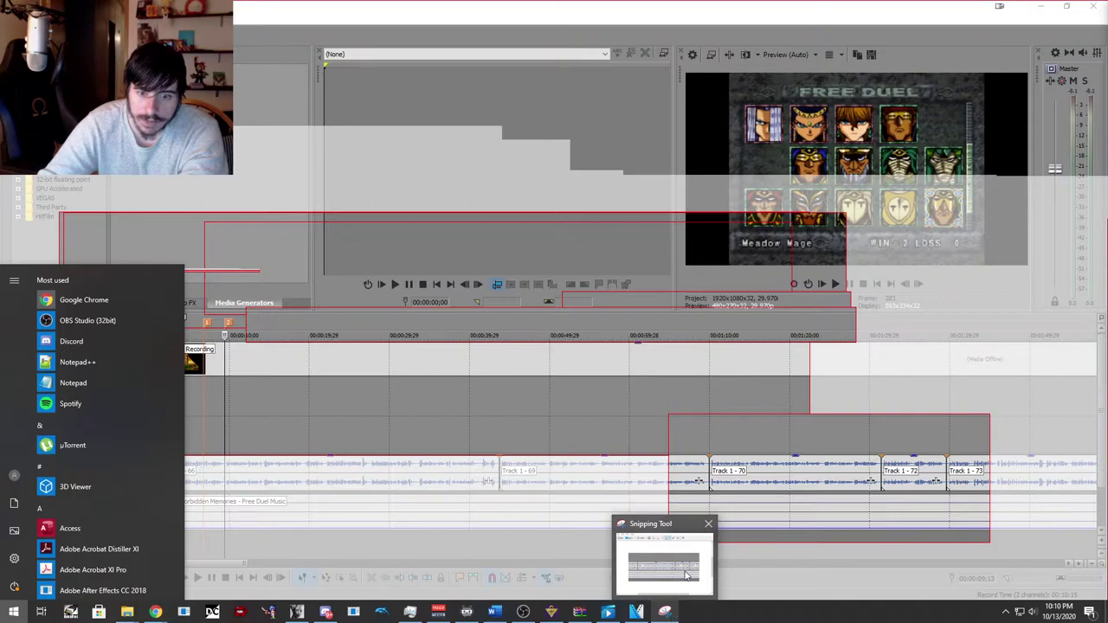
mouse_move(687, 575)
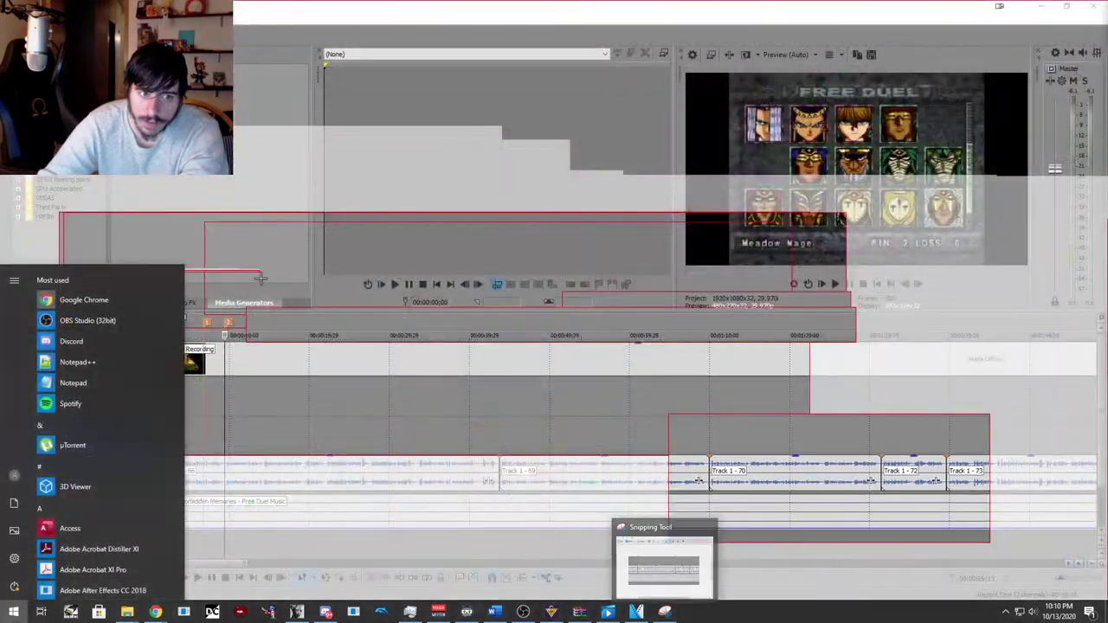
mouse_move(593, 612)
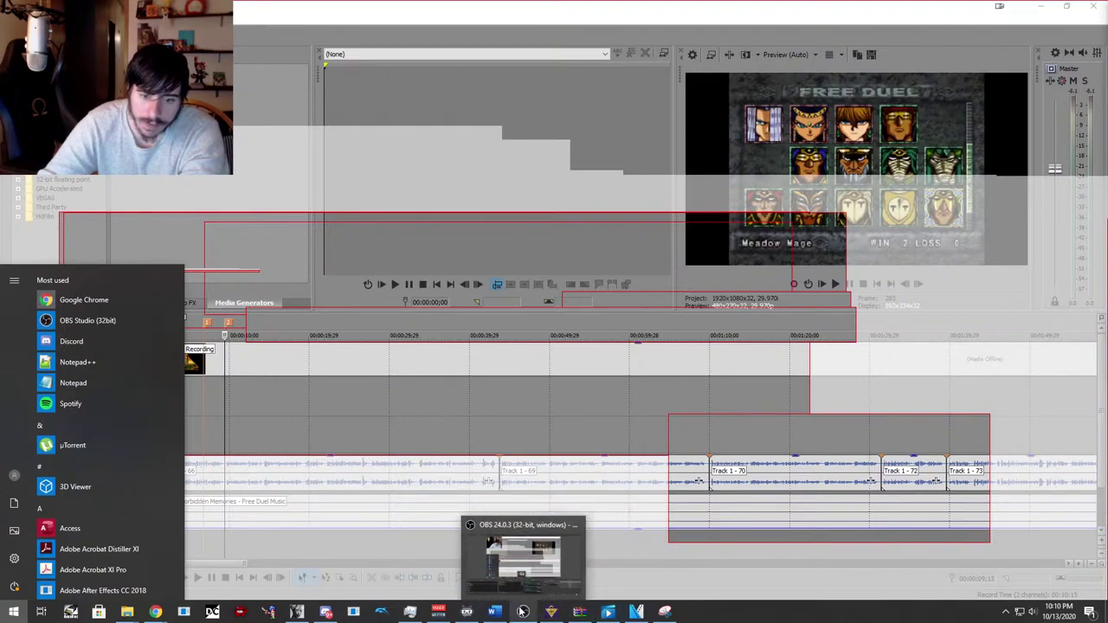
mouse_move(404, 577)
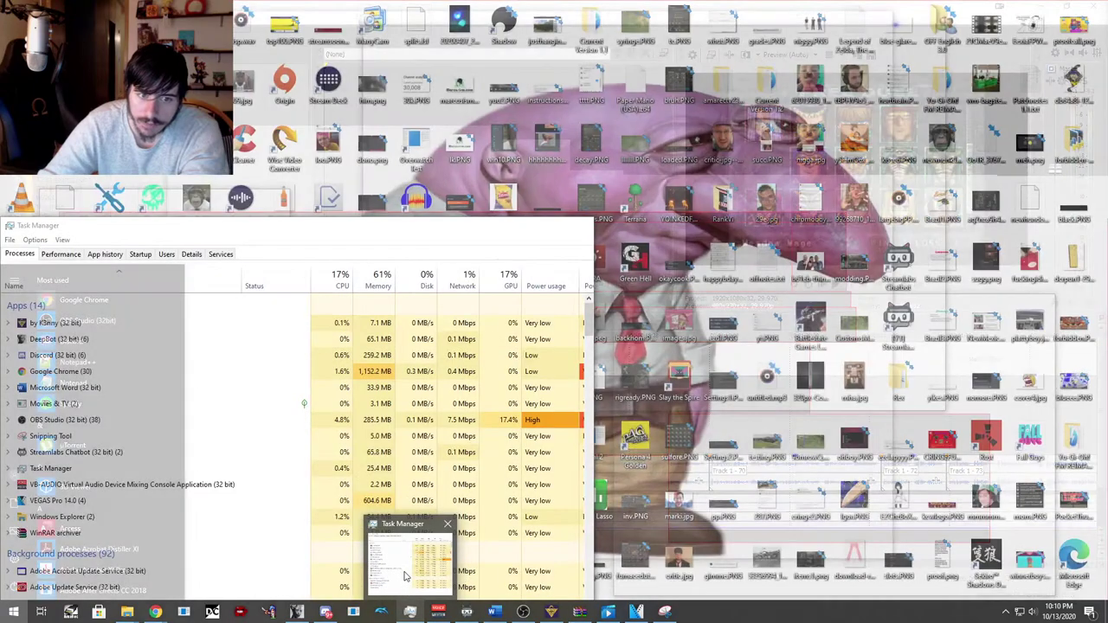
left_click(404, 578)
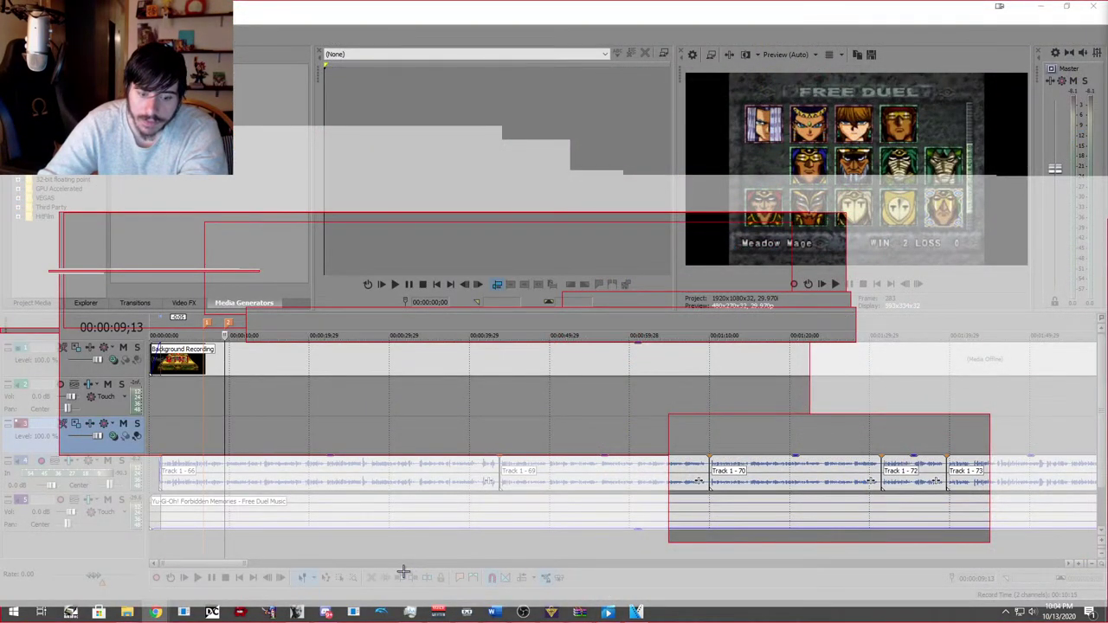
Try to close the stuck Snipping Tool window, and try launching the Snipping Tool again over the capture overlay.
key("super")
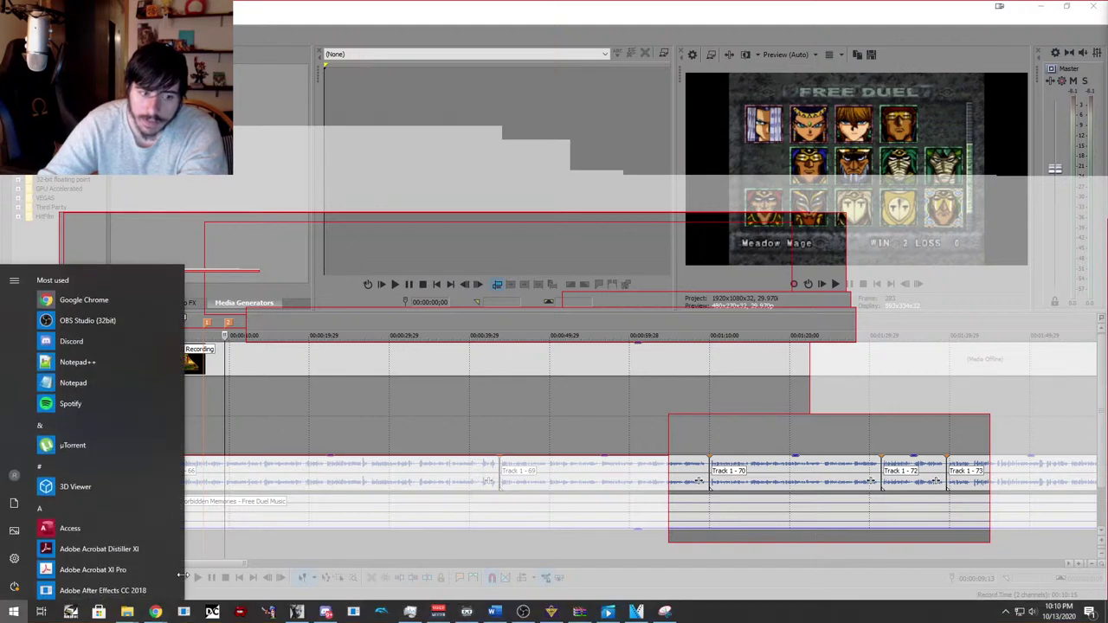
mouse_move(140, 612)
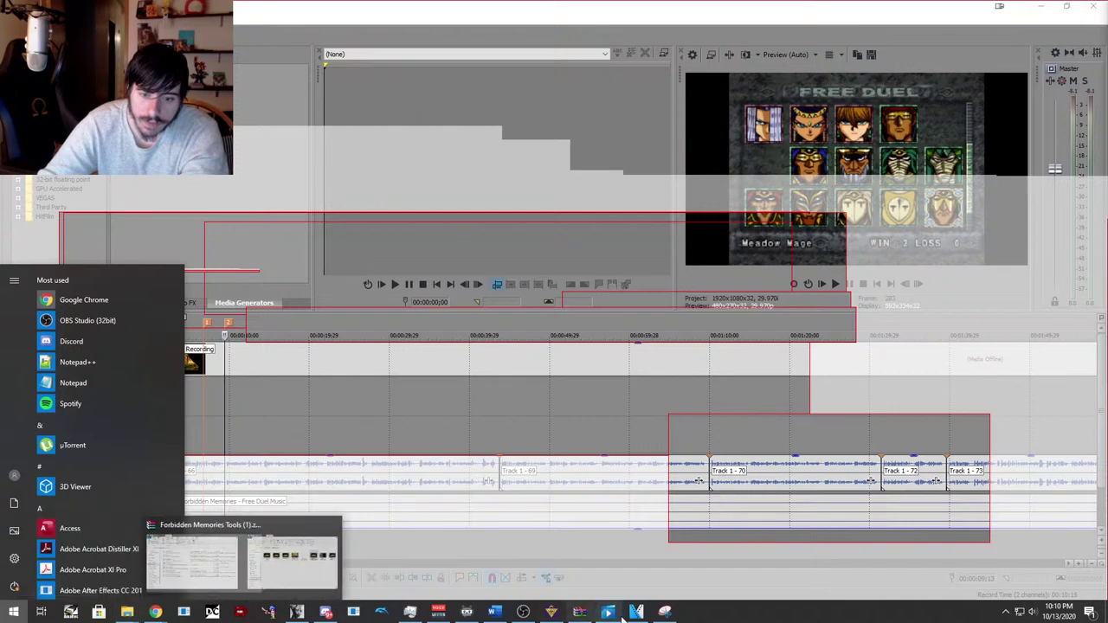
right_click(664, 615)
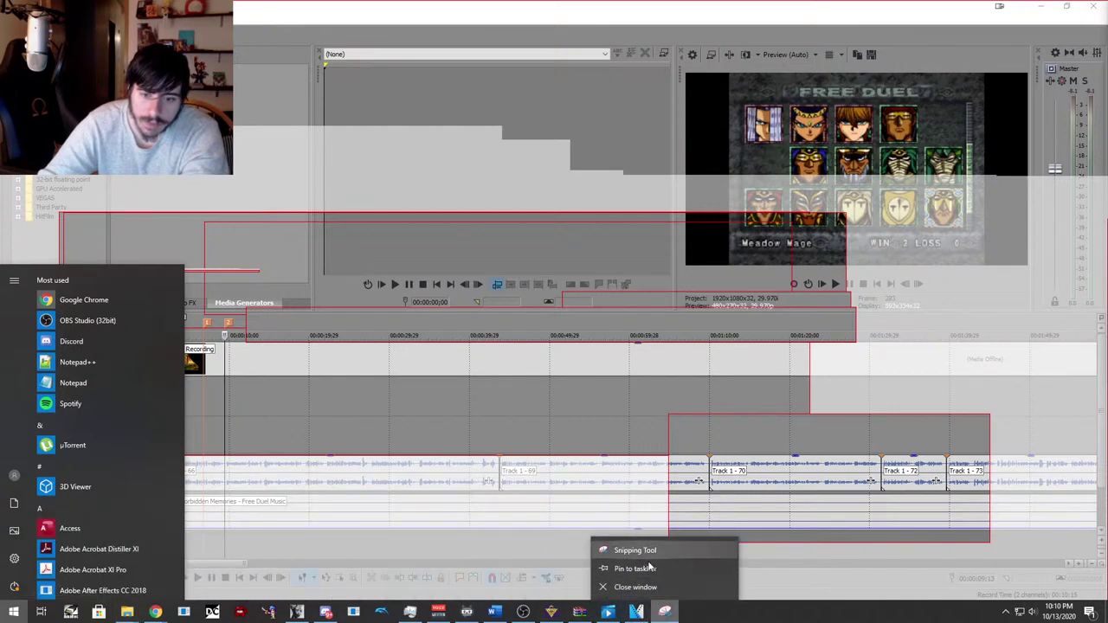
left_click(640, 587)
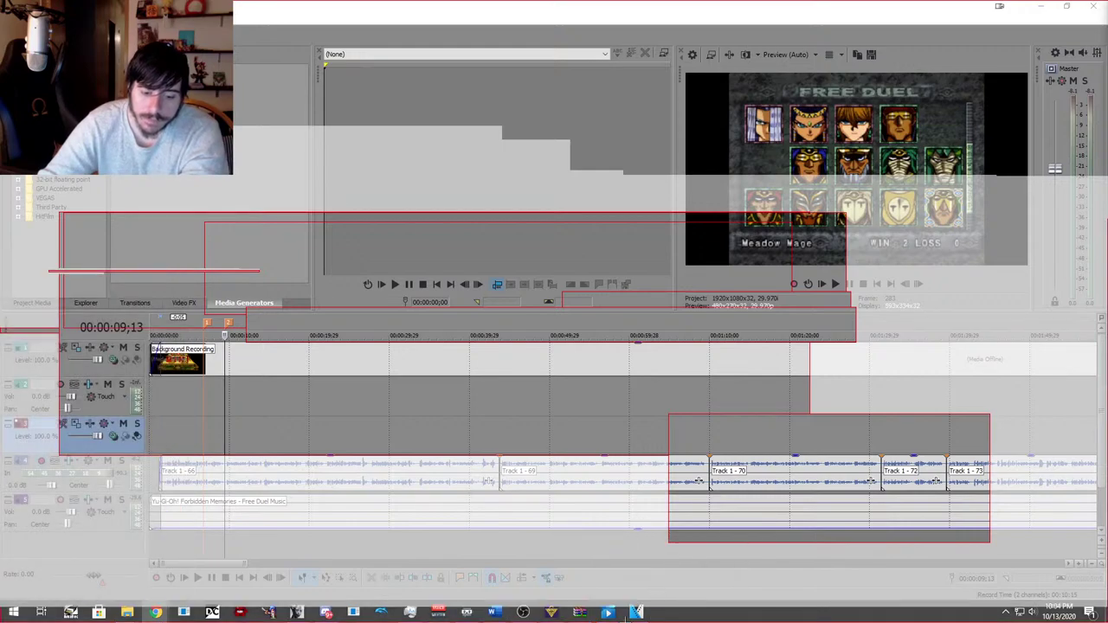
key("super")
right_click(664, 614)
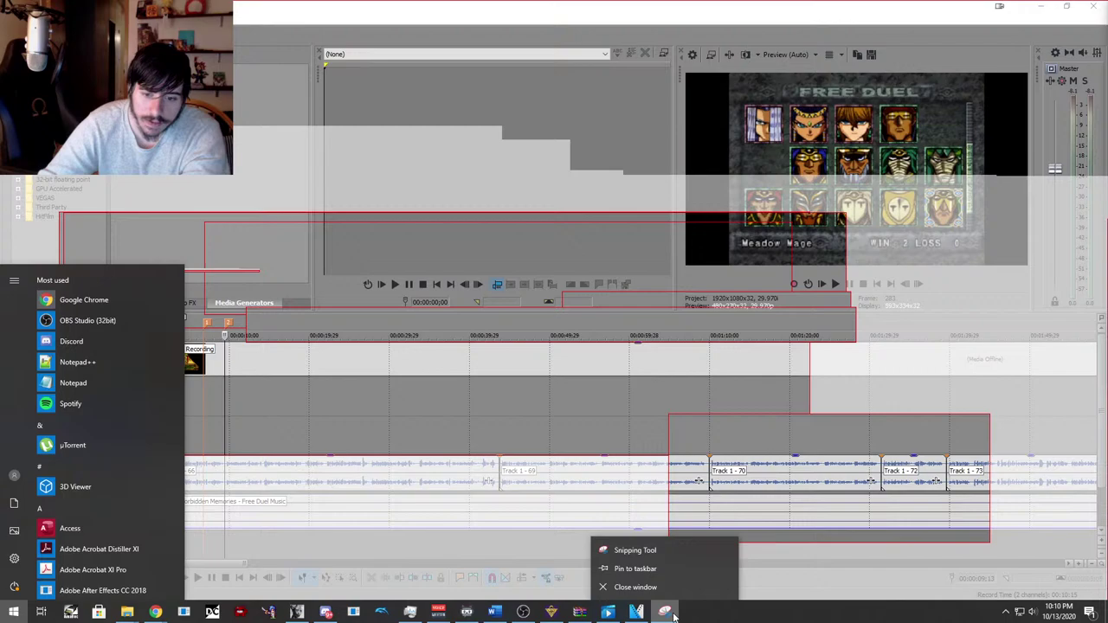
left_click(644, 550)
Try to close the Snipping Tool from its window preview while the overlay is up.
key("super")
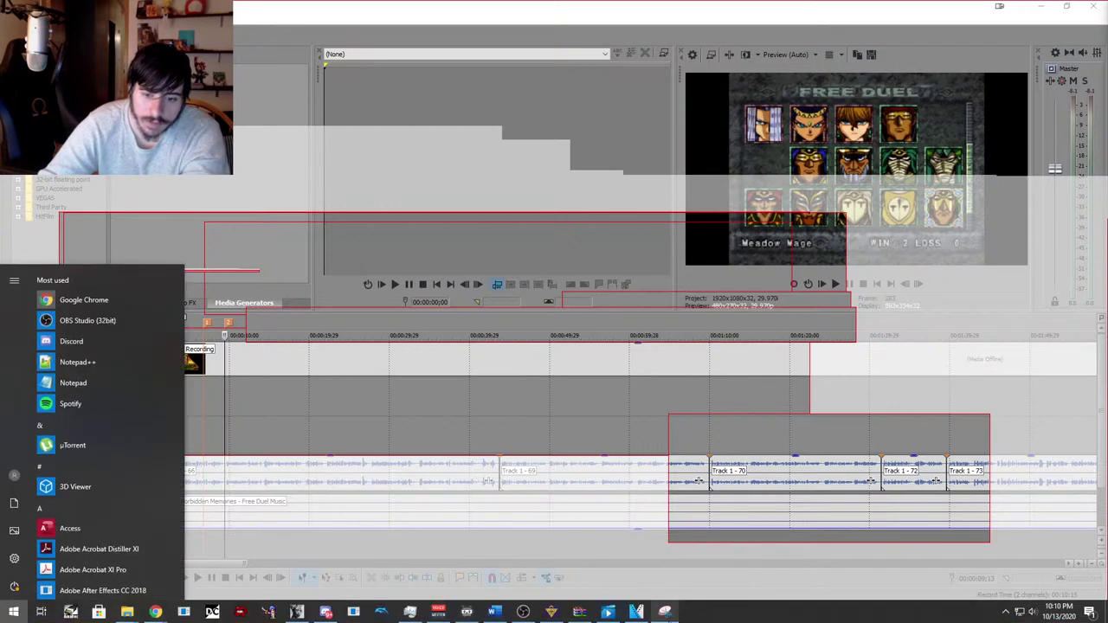
right_click(664, 610)
key("super")
key("super")
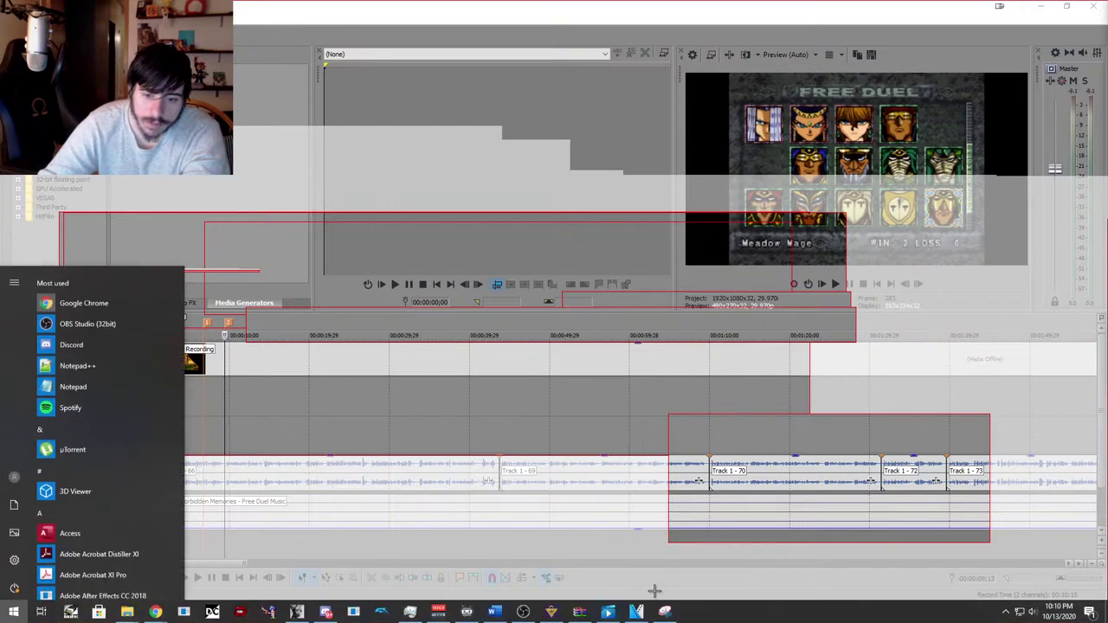
mouse_move(664, 610)
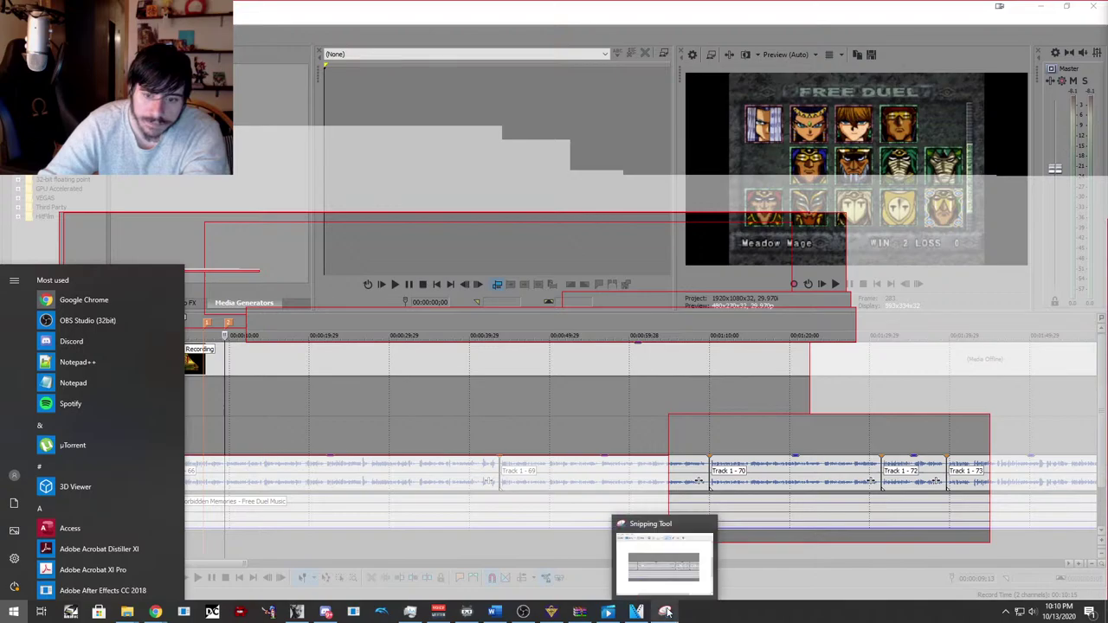
left_click(708, 525)
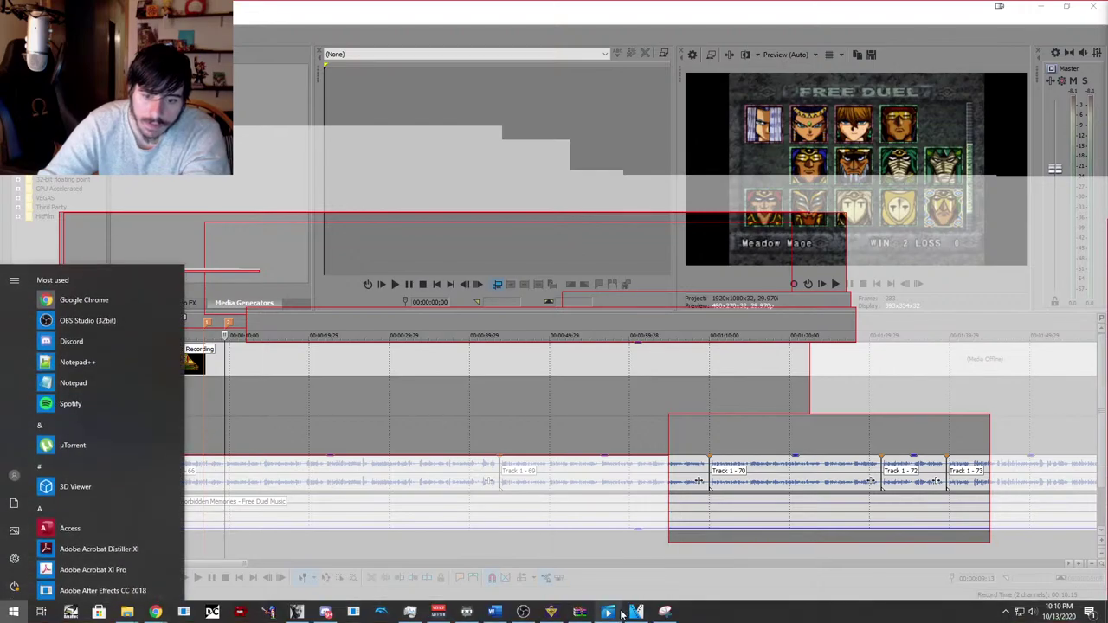
Look through the running windows' previews and the hidden background apps, including the OBS commands, for a way around the overlay.
mouse_move(522, 612)
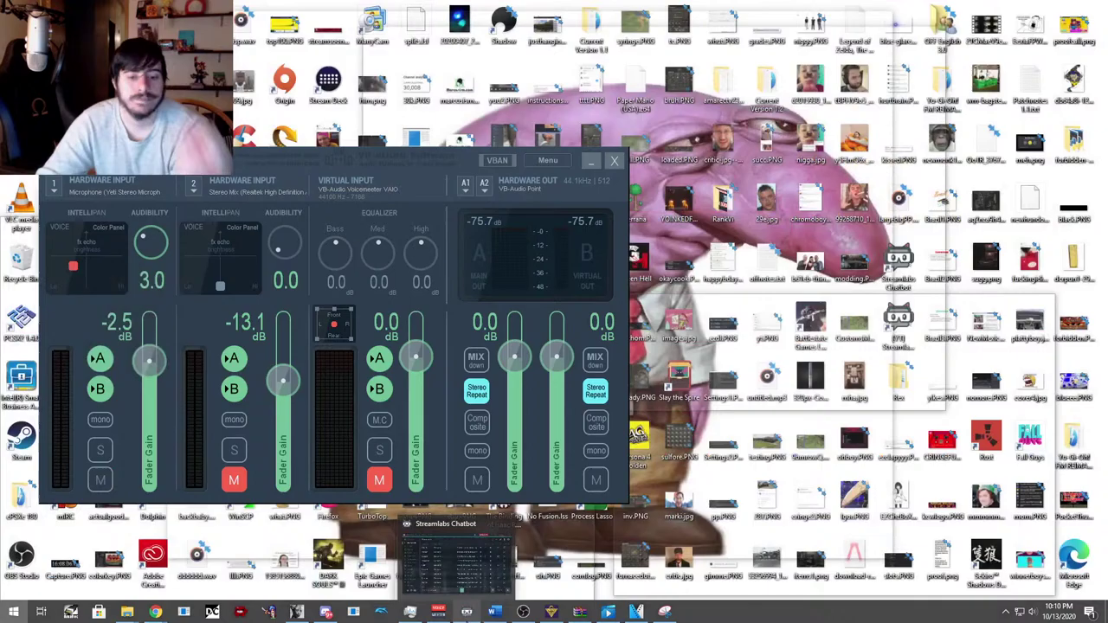
mouse_move(466, 612)
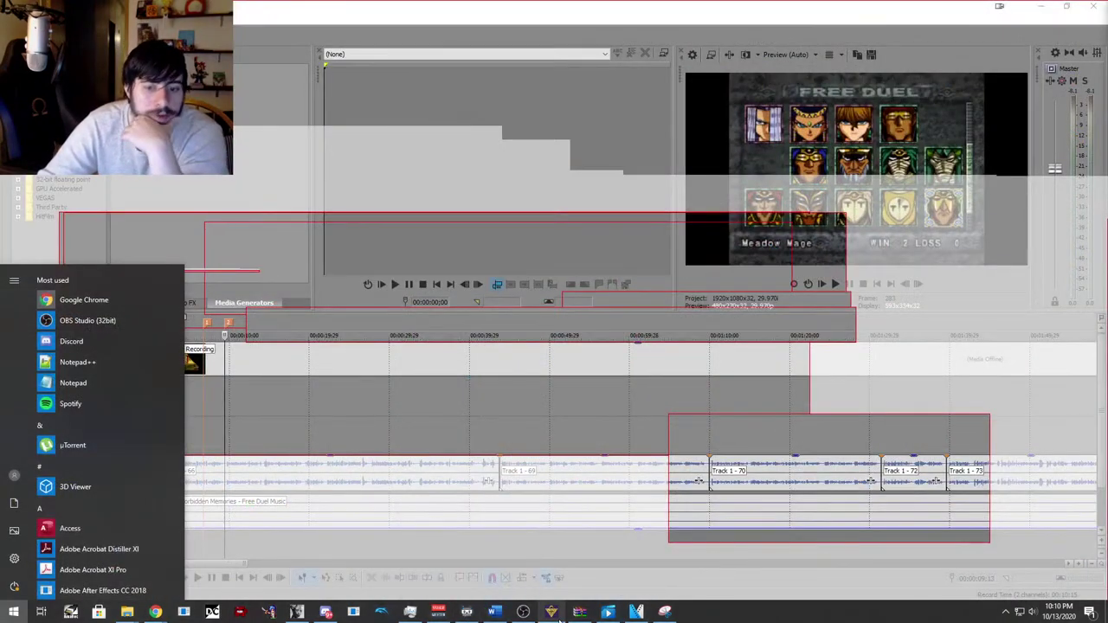
left_click(1007, 612)
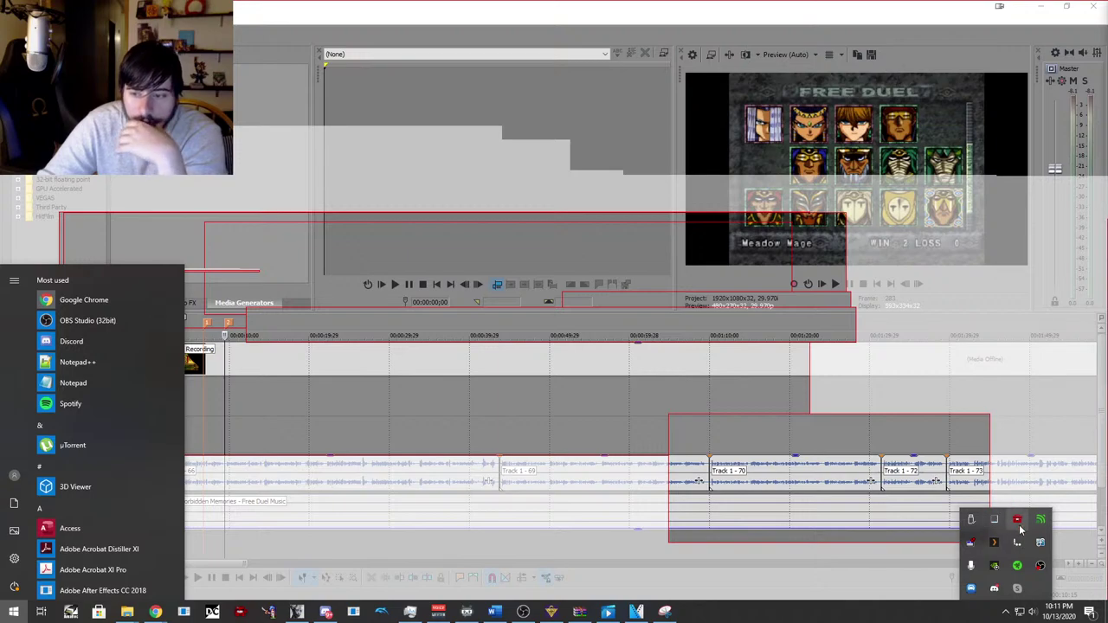
right_click(1035, 567)
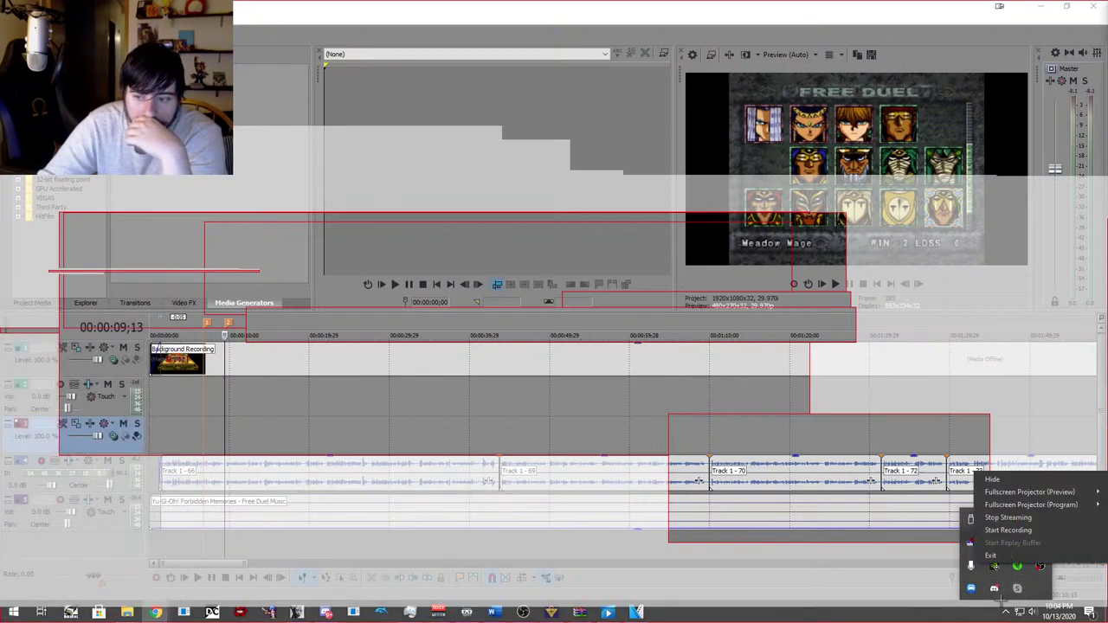
left_click(1043, 597)
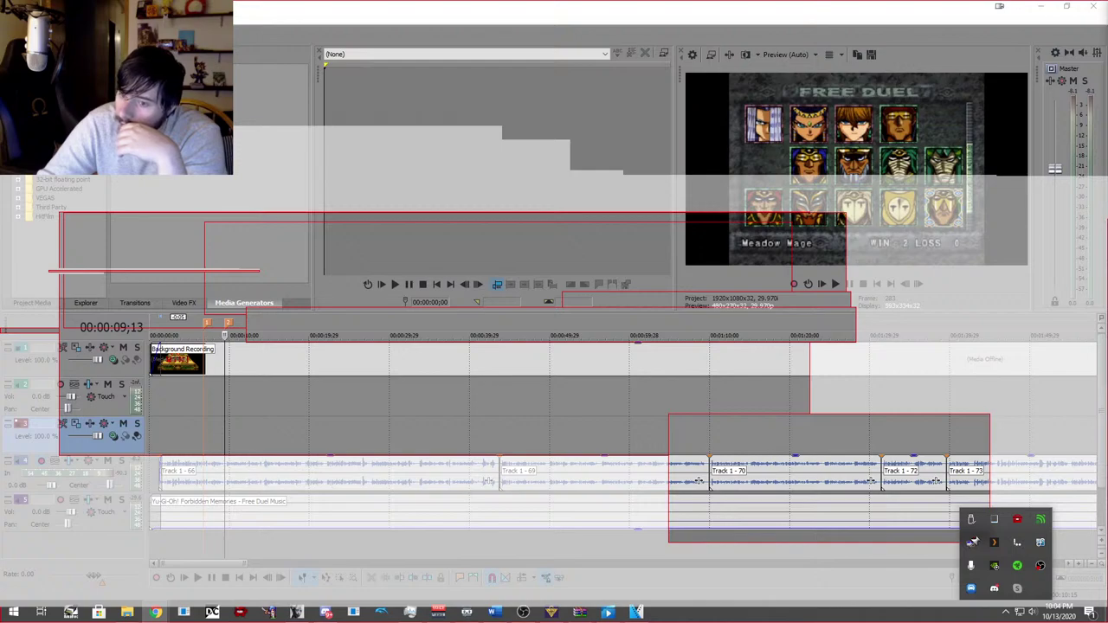
Try to pin a window above the capture overlay with DeskPins, and dismiss its message.
left_click(973, 542)
left_click(907, 532)
left_click(589, 343)
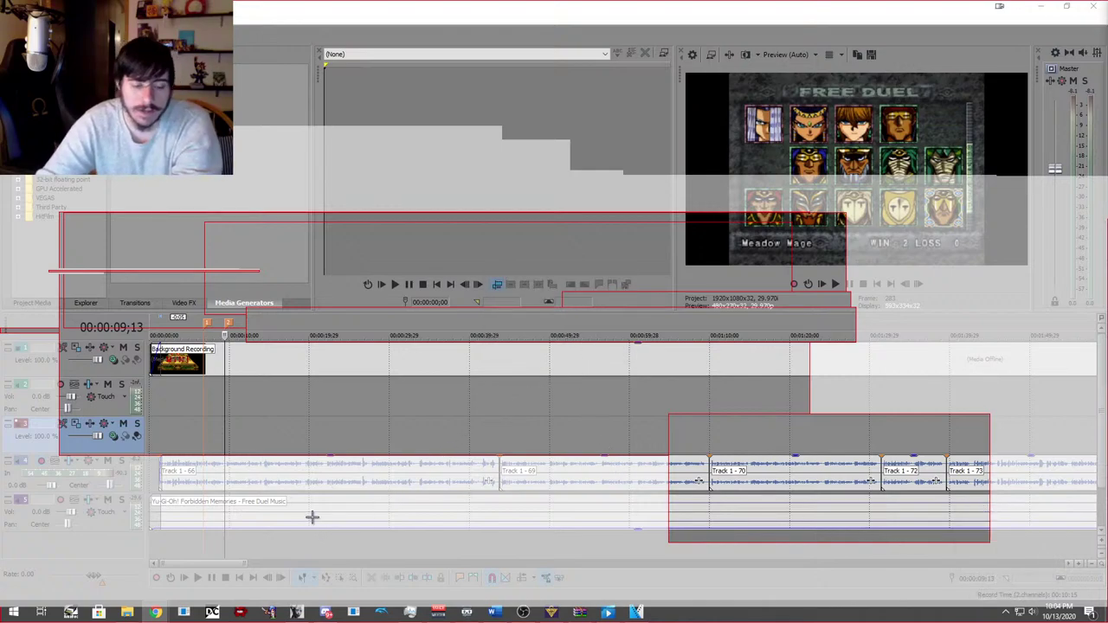
Try to bring the Task Manager window in front of the capture overlay from its preview.
key("super")
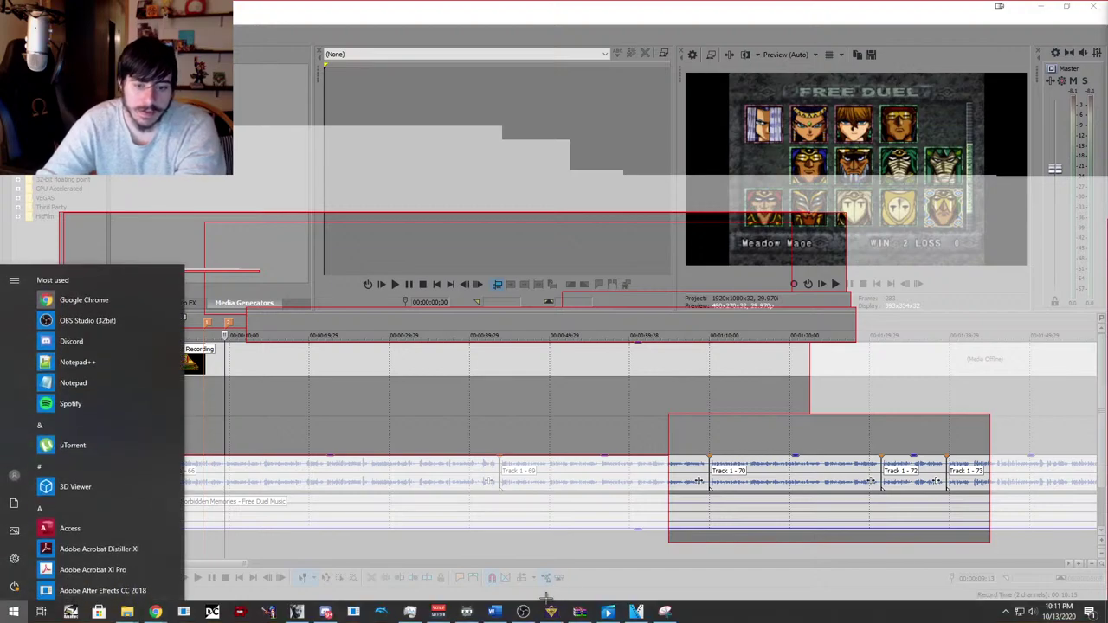
mouse_move(401, 613)
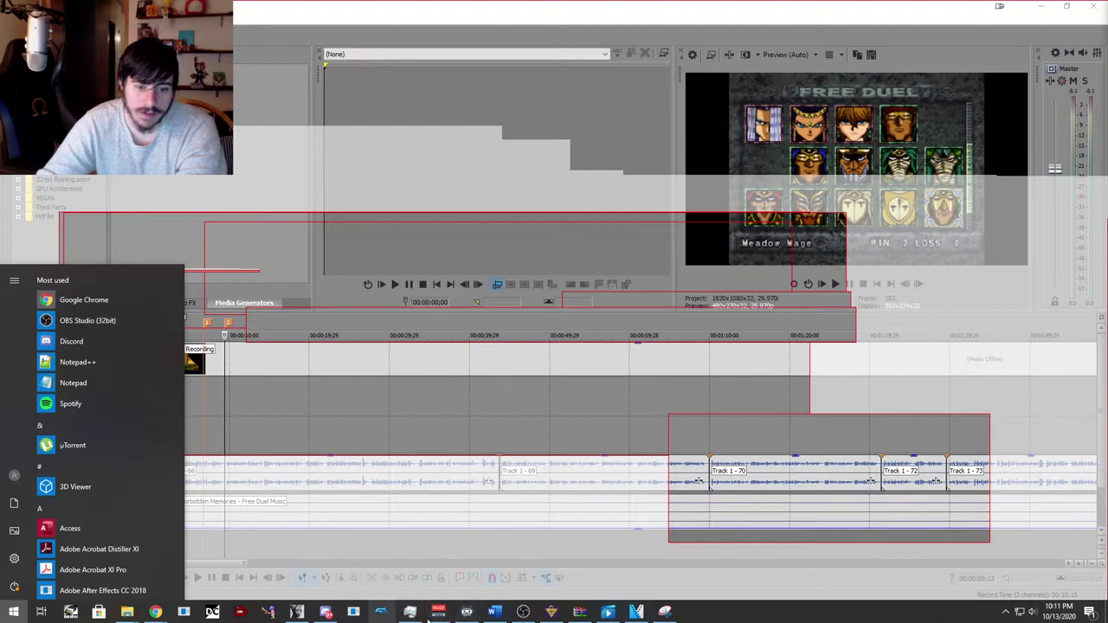
left_click(401, 567)
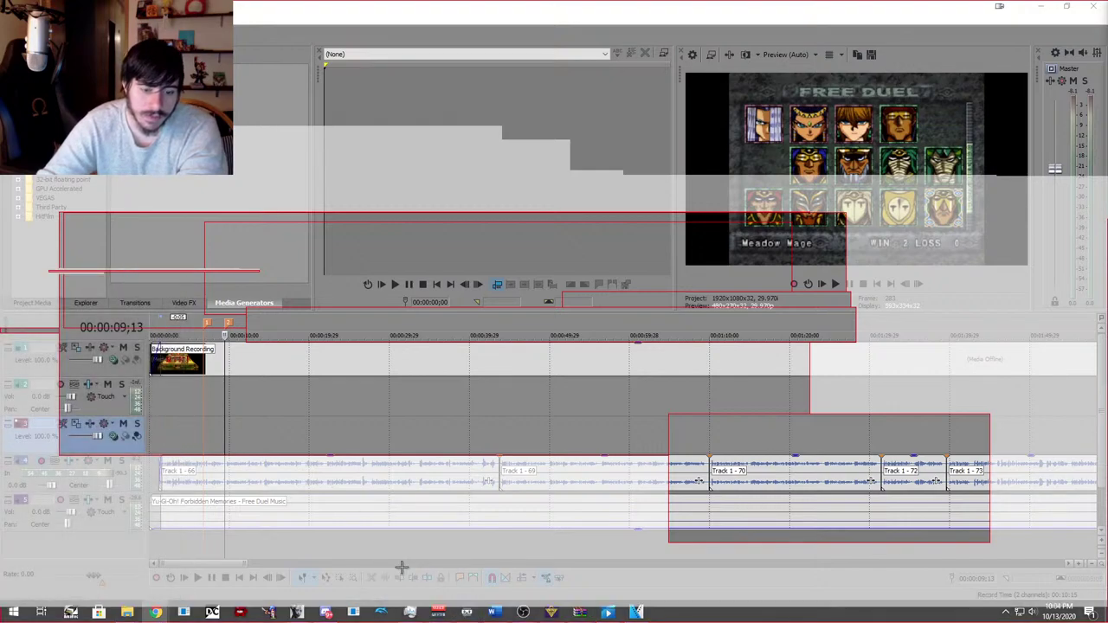
key("super")
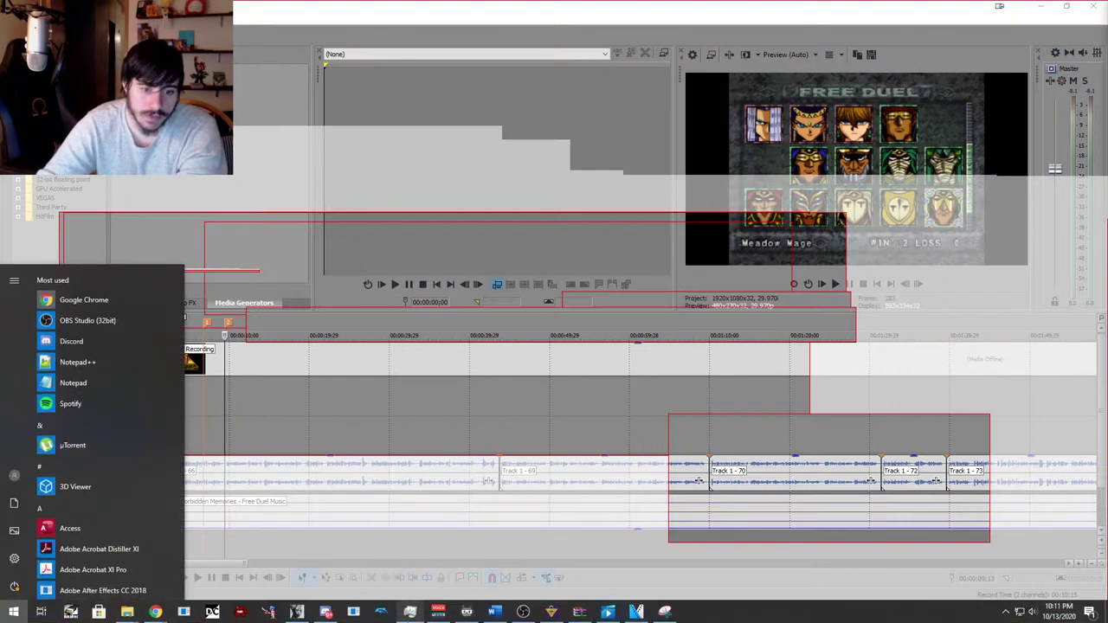
mouse_move(410, 613)
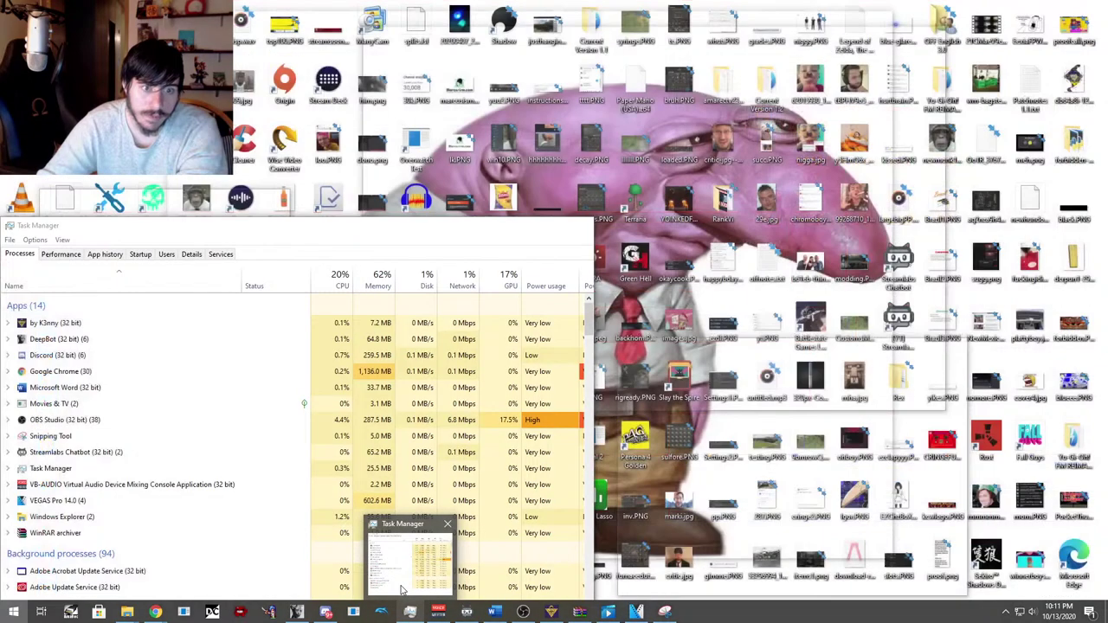
left_click(401, 590)
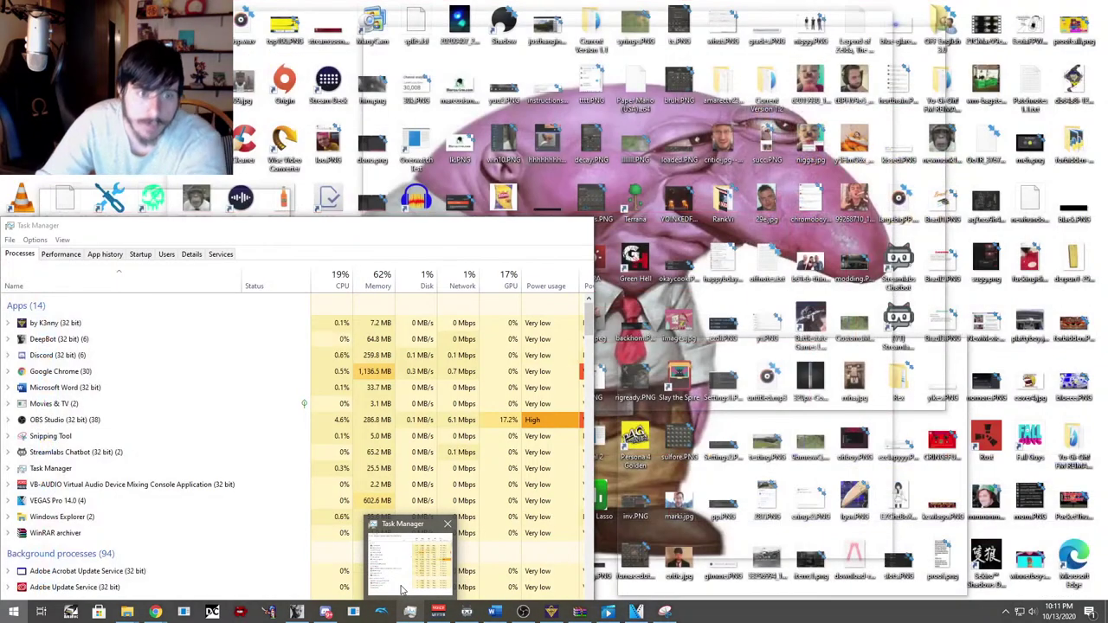
Try to pin Task Manager's title bar on top with DeskPins, and dismiss the warning.
key("super")
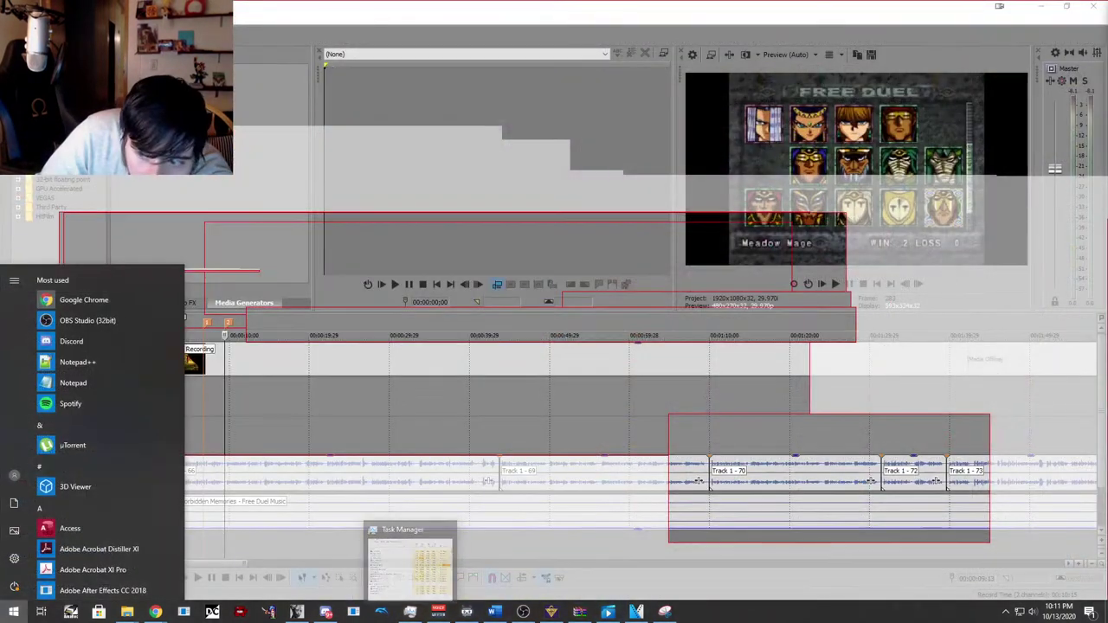
left_click(1006, 613)
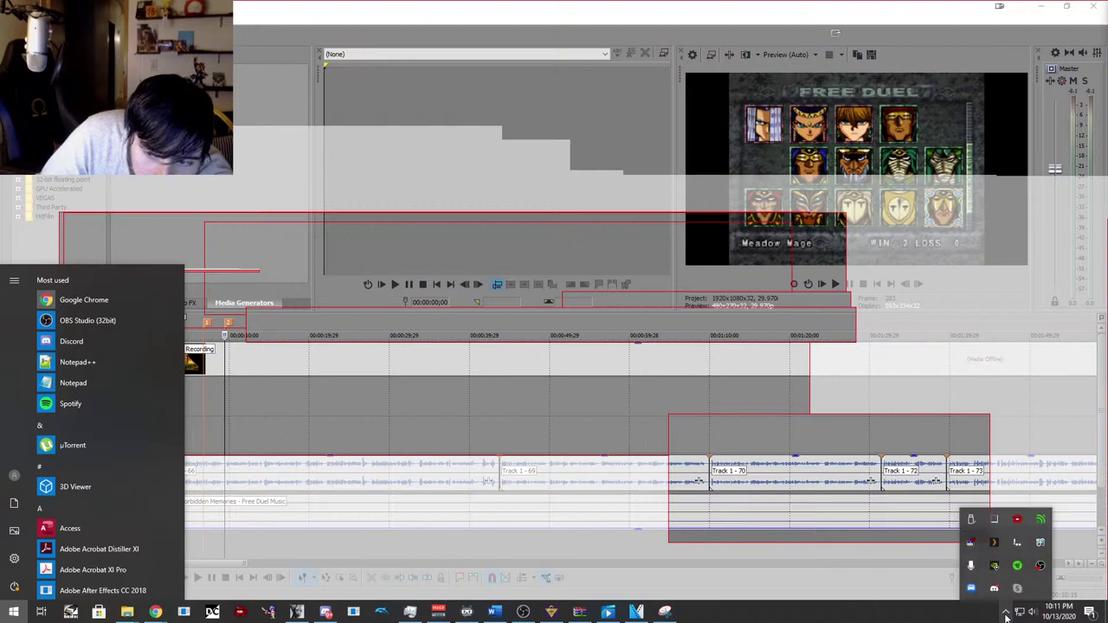
left_click(146, 226)
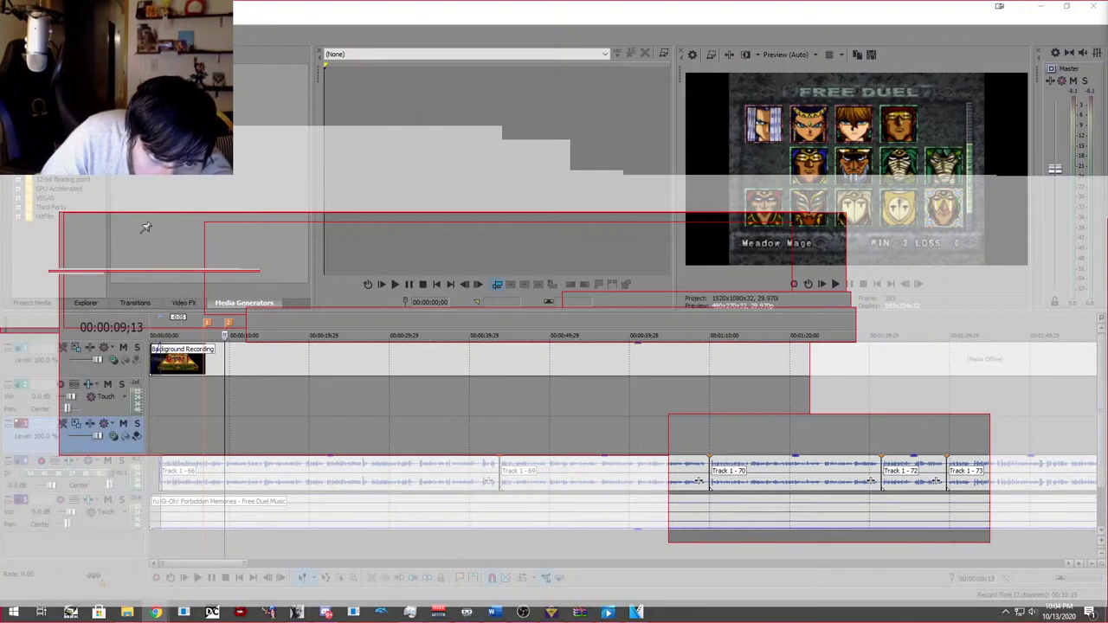
left_click(258, 225)
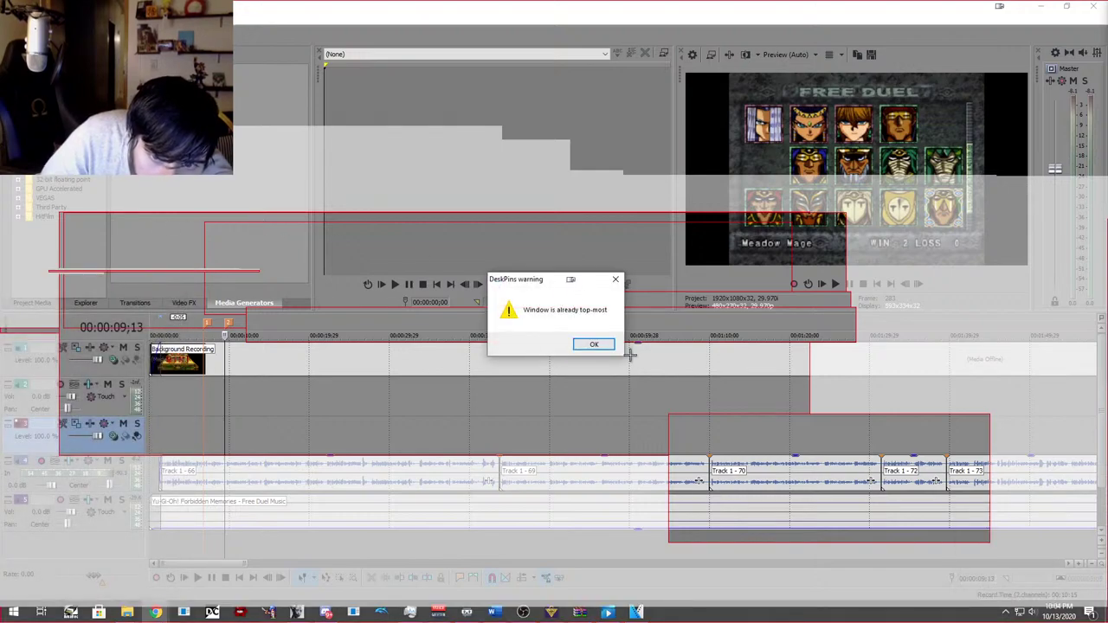
left_click(594, 344)
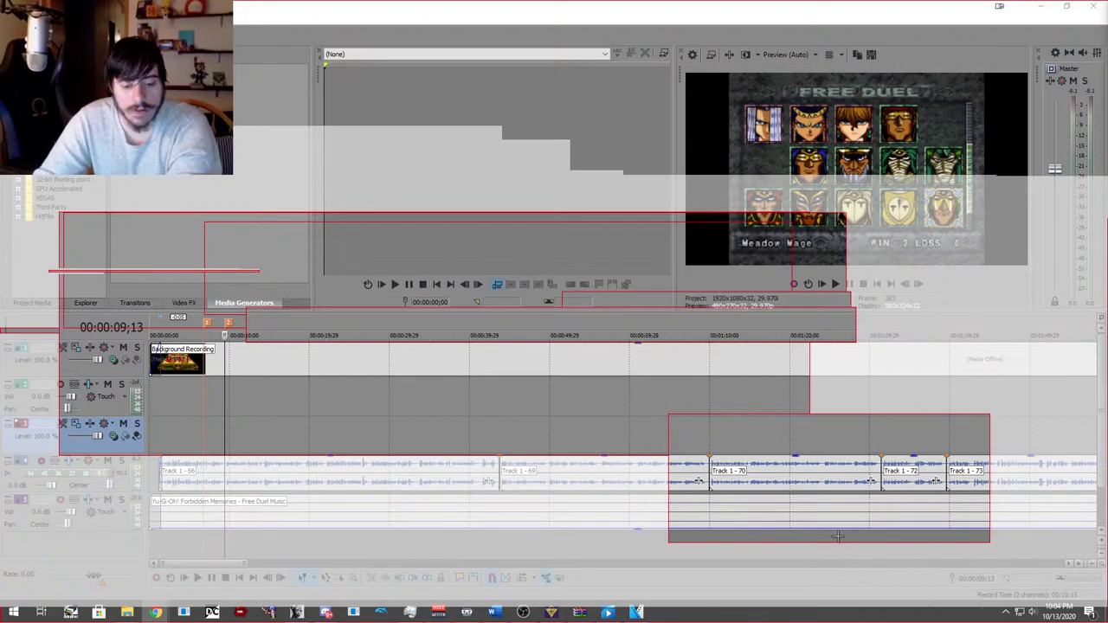
Try to reach the Snipping Tool through its window preview and draw snips across the timeline to end the capture.
key("super")
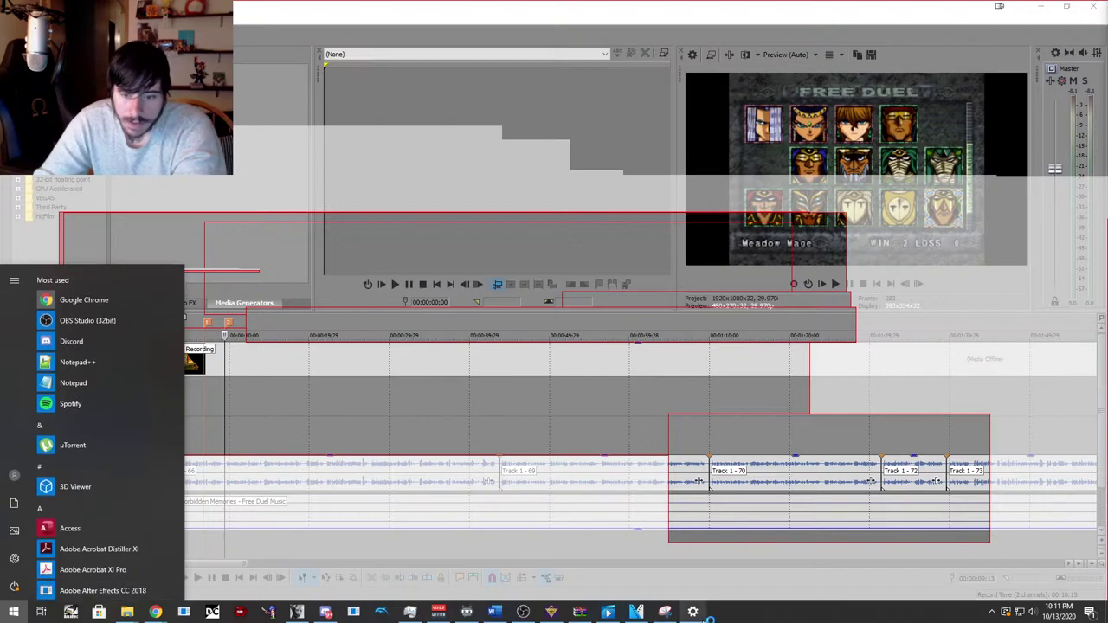
mouse_move(693, 612)
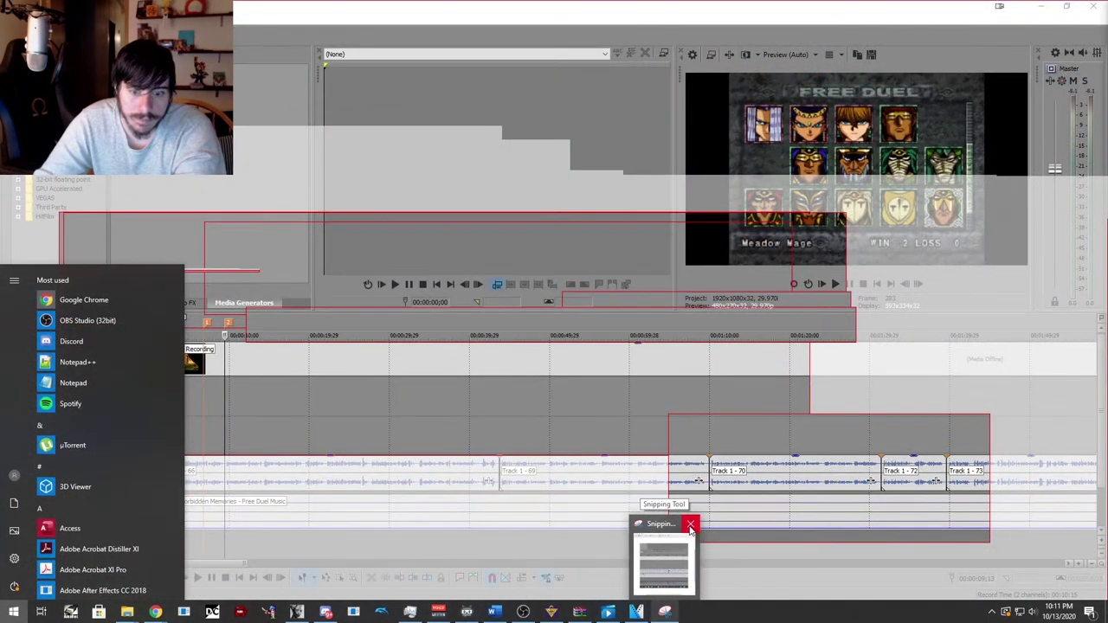
left_click(653, 571)
left_click(217, 261)
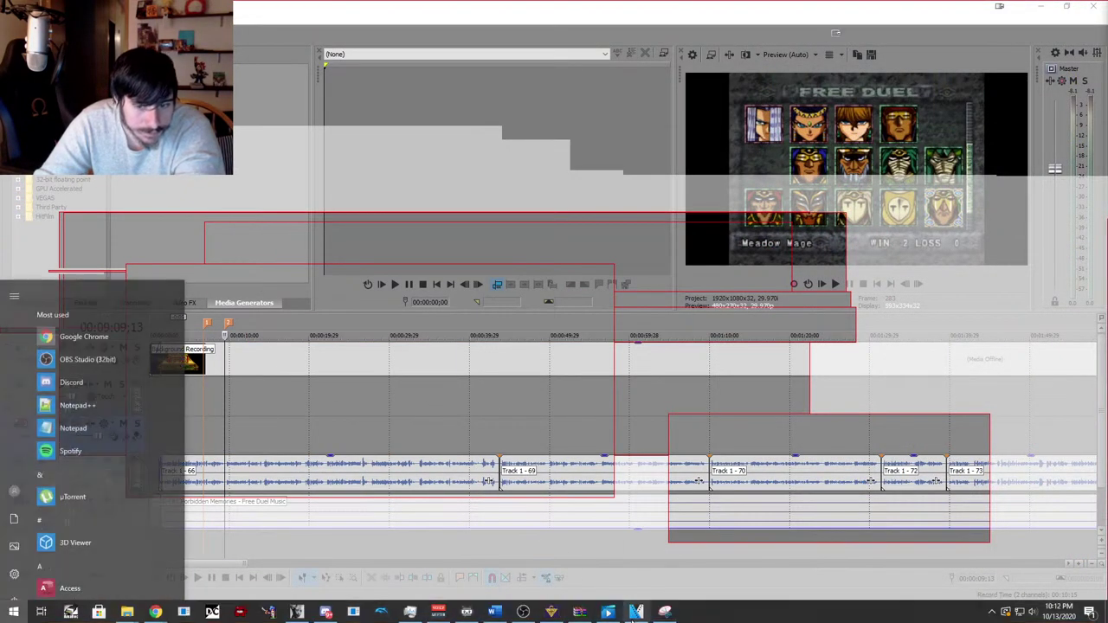
mouse_move(636, 612)
mouse_move(658, 587)
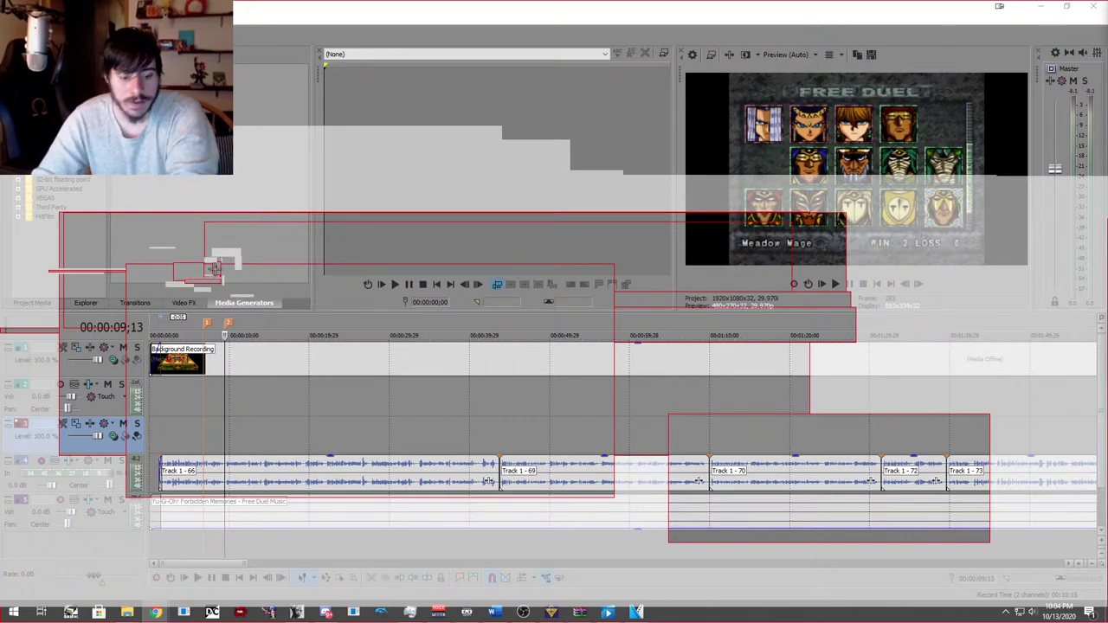
key("super")
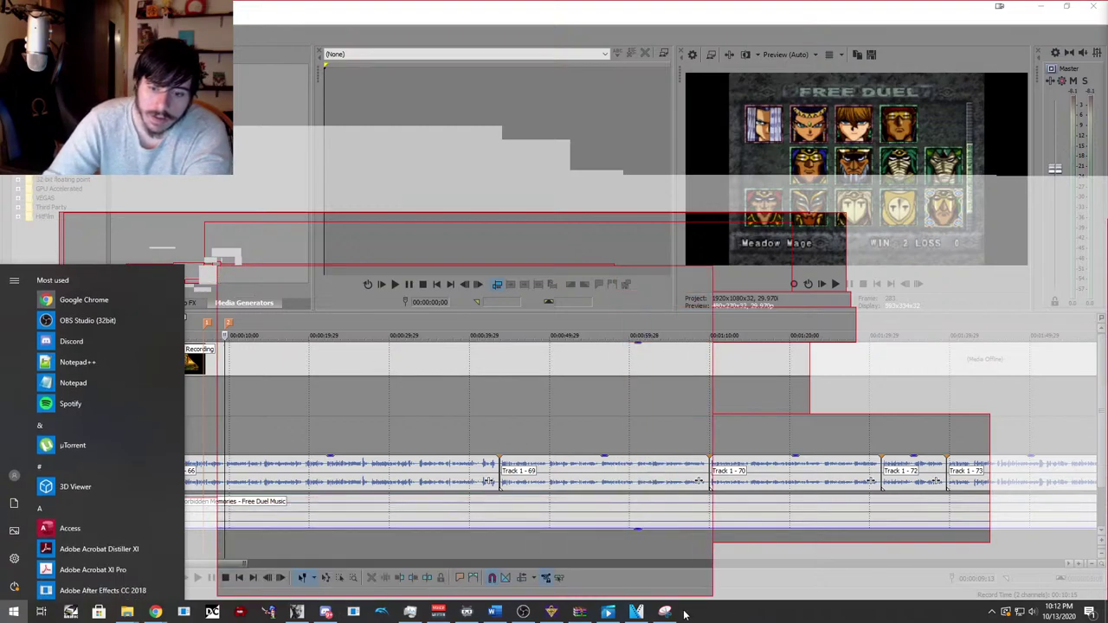
mouse_move(676, 616)
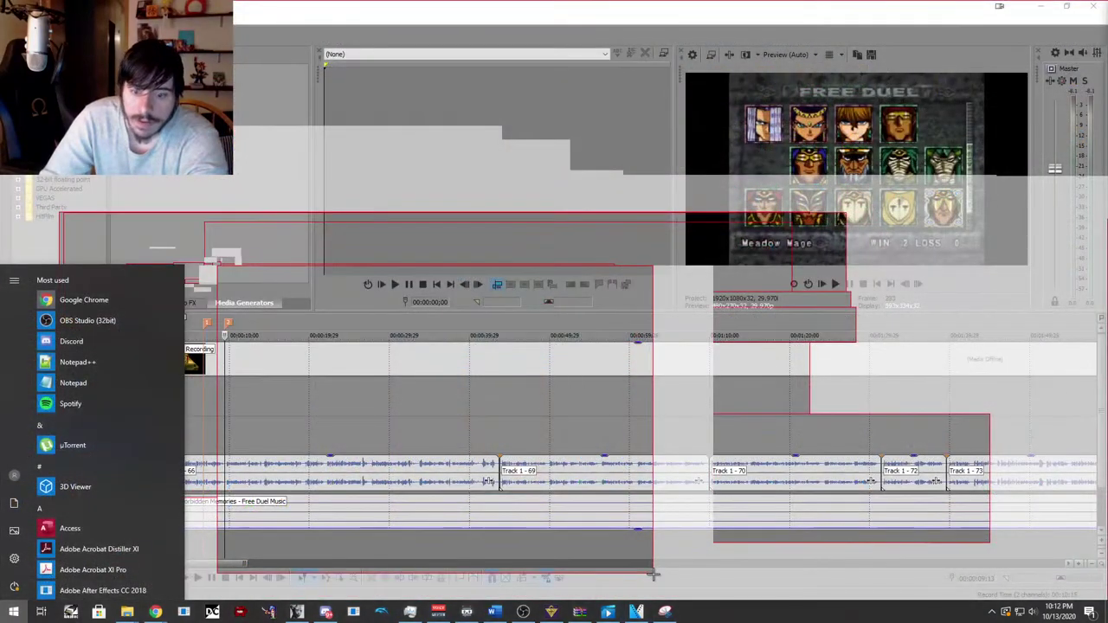
Check the DeskPins commands among the hidden background apps for a way to release the pinned windows.
left_click(1004, 613)
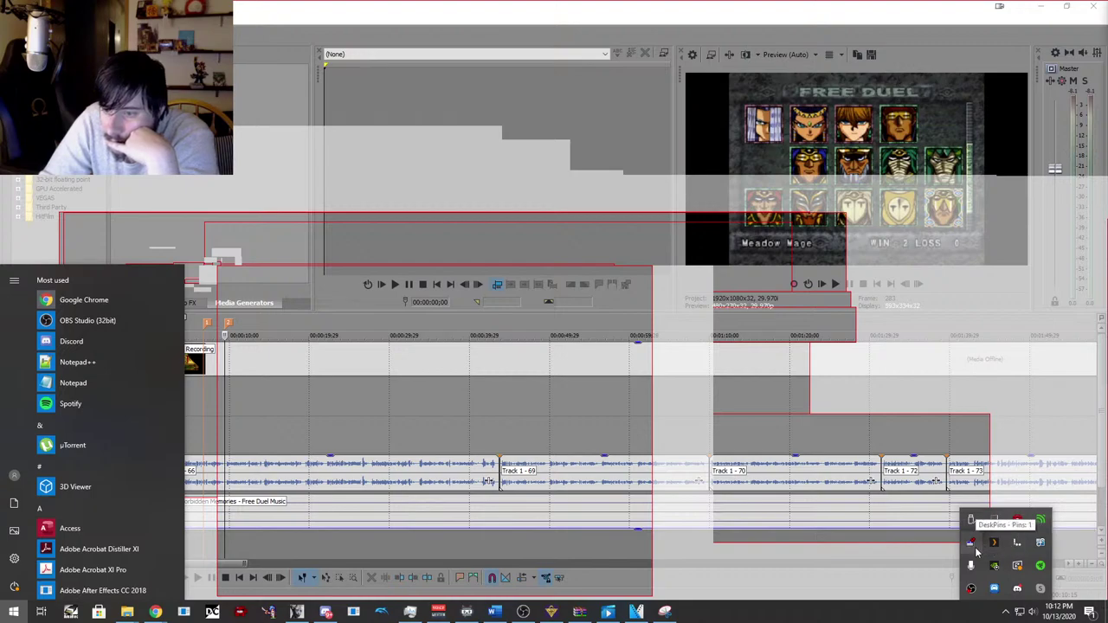
right_click(971, 520)
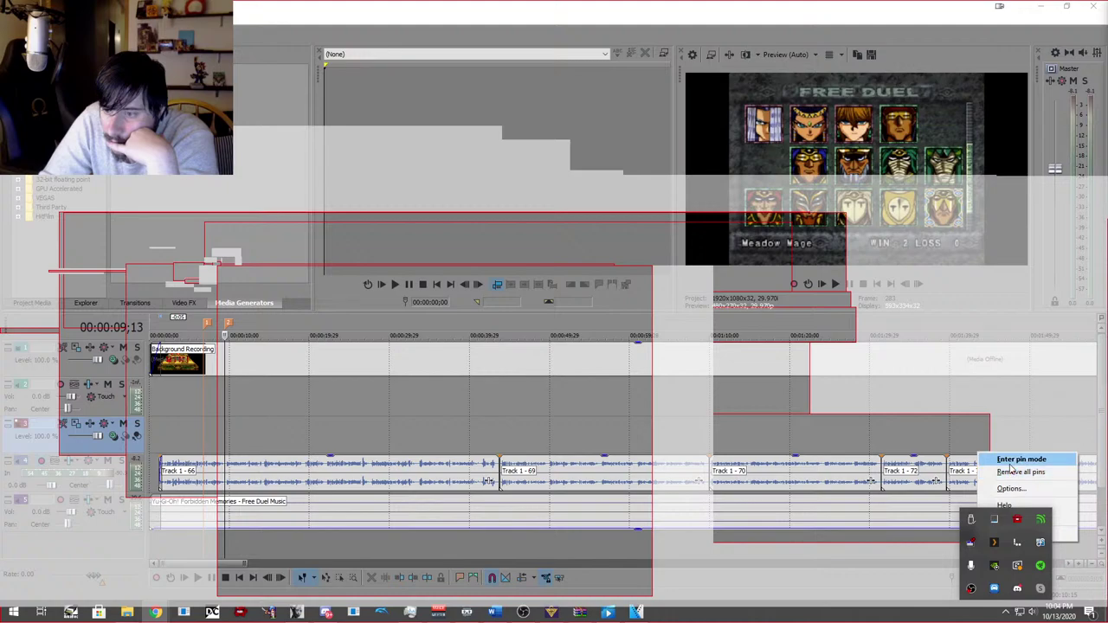
left_click(972, 509)
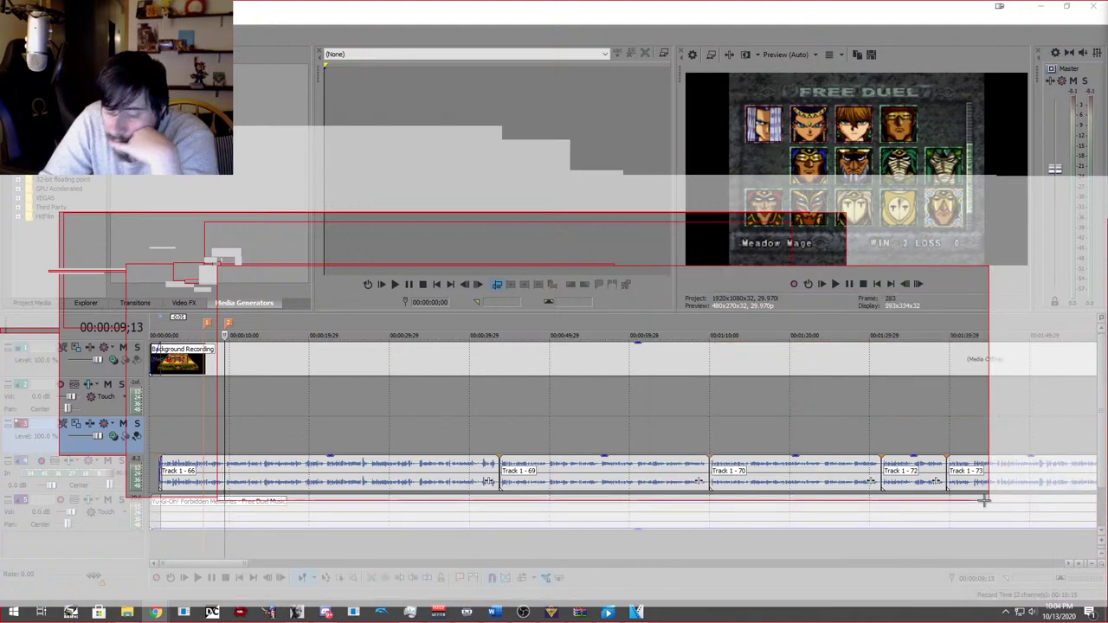
Bring the hidden windows' previews up over the capture overlay and close the DeskPins options window.
left_click_drag(972, 509, 580, 597)
key("super")
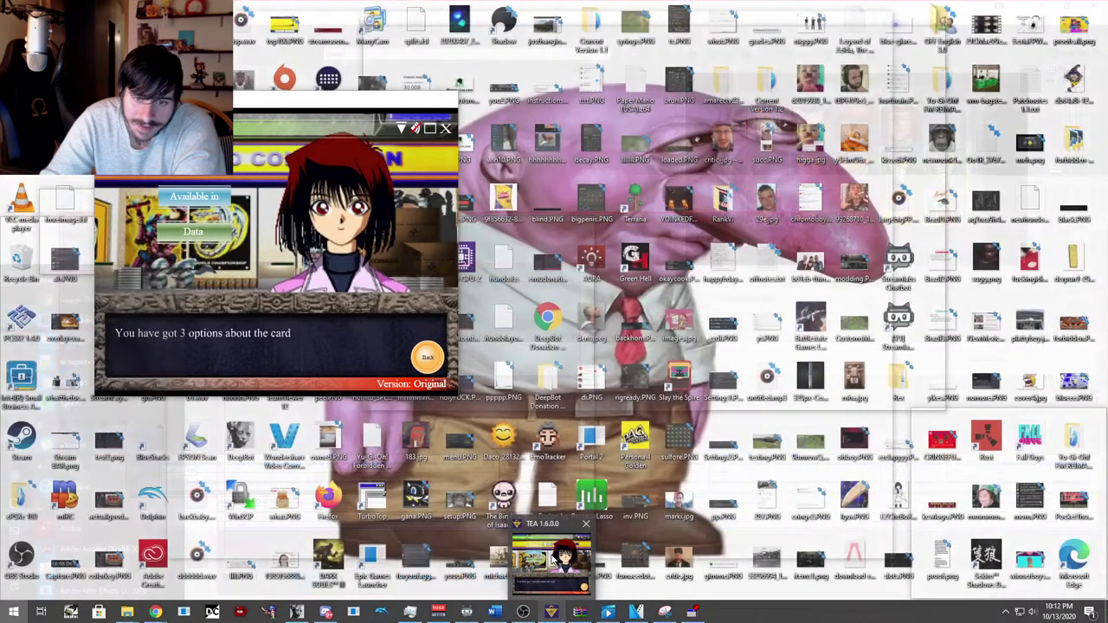
mouse_move(554, 561)
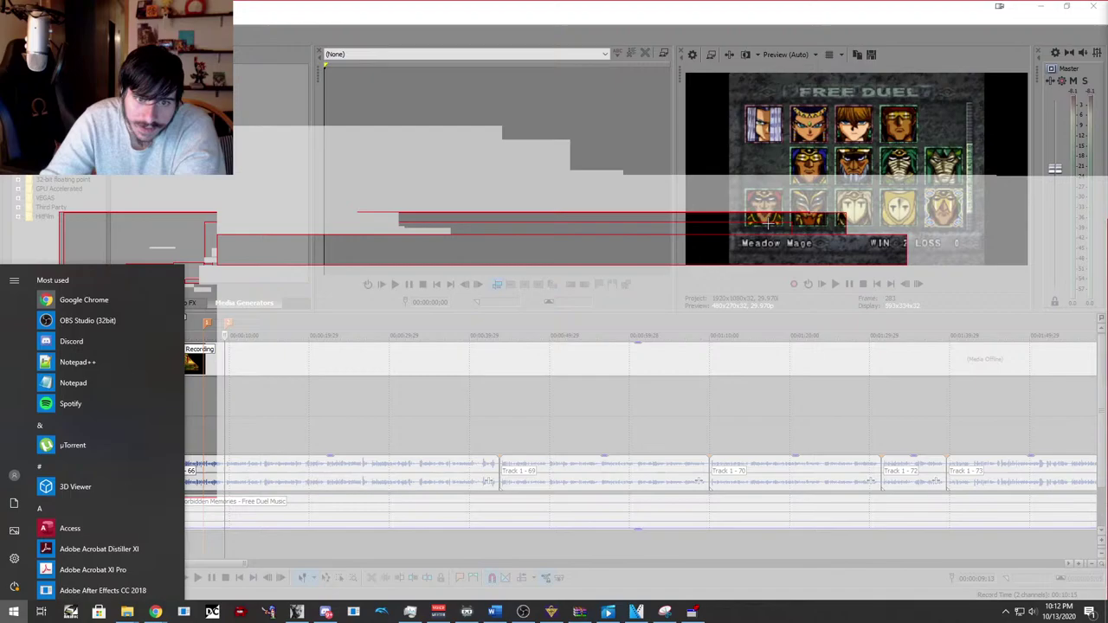
left_click(706, 478)
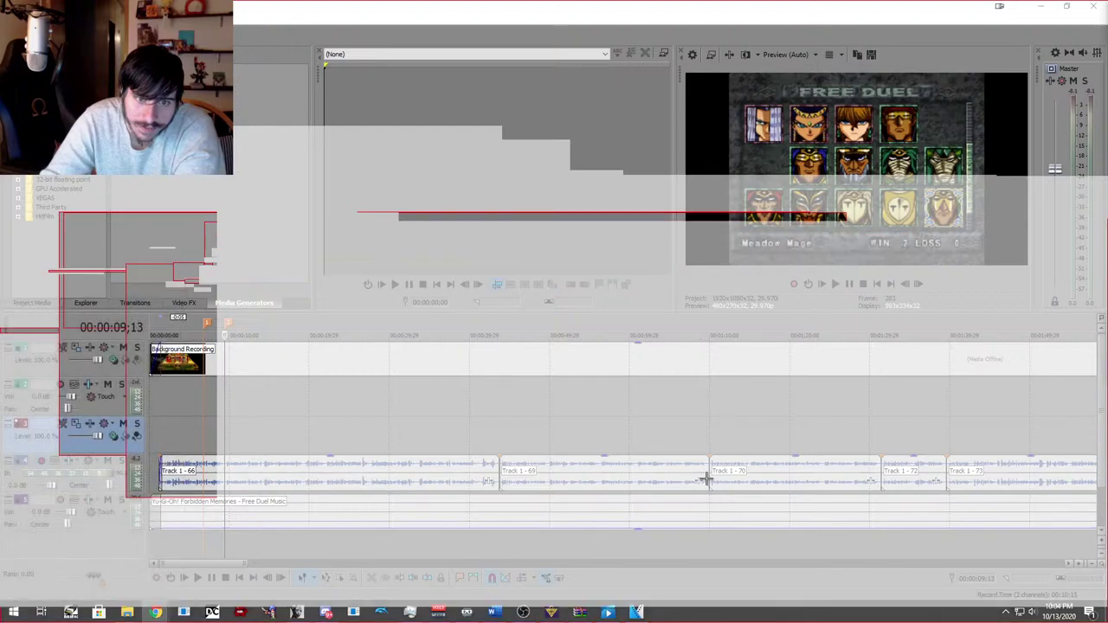
key("super")
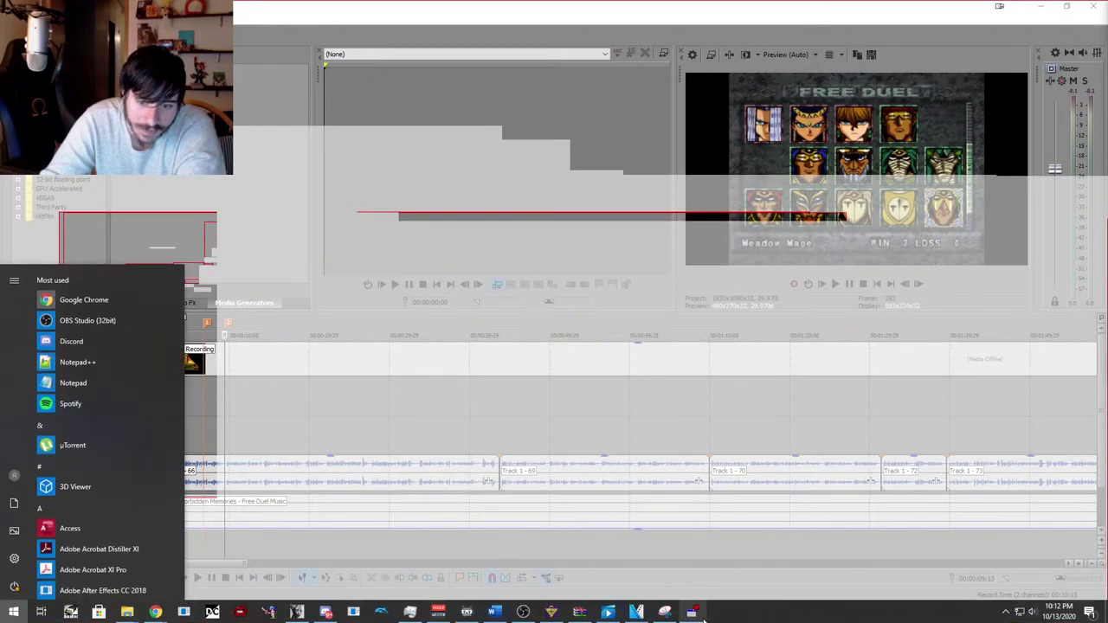
mouse_move(709, 594)
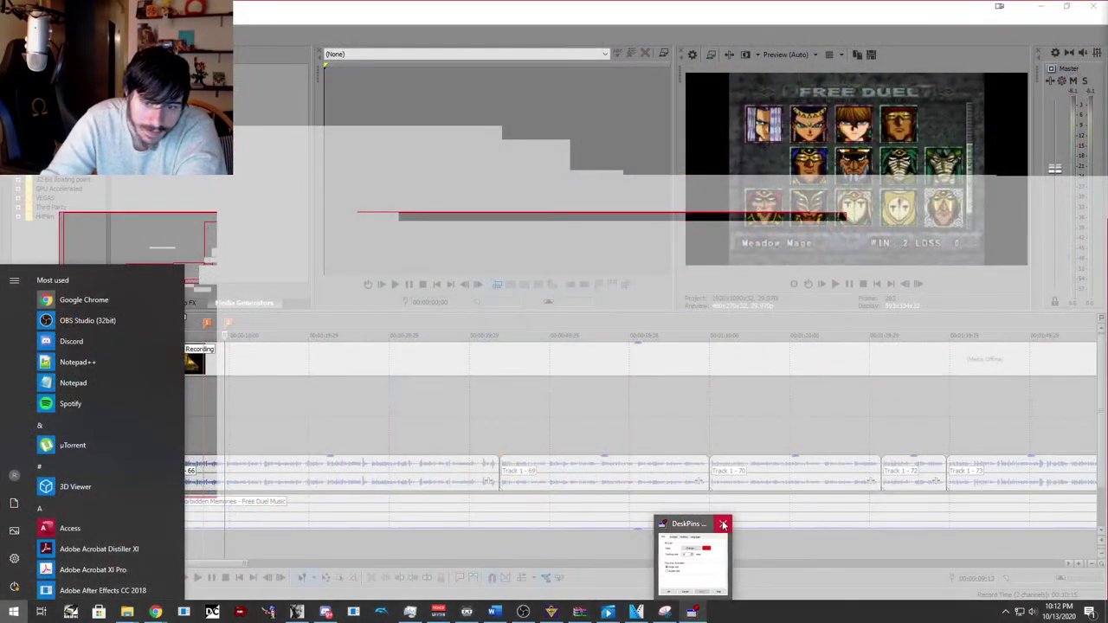
left_click(722, 524)
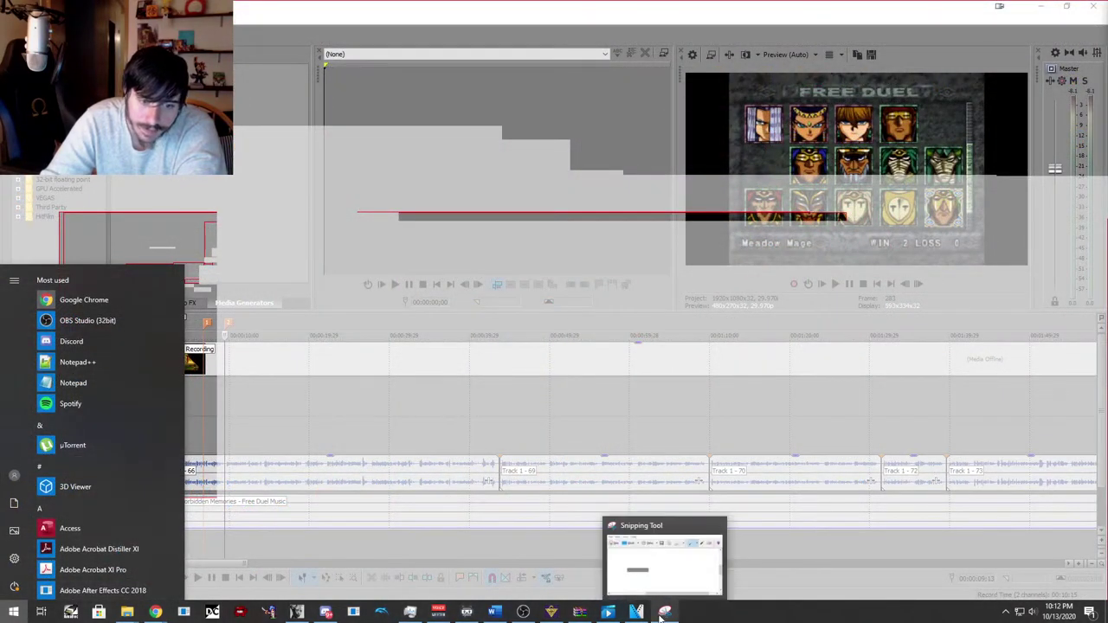
Bring the YouTube live chat pop-out in front of the capture overlay and move it down over the timeline.
mouse_move(143, 614)
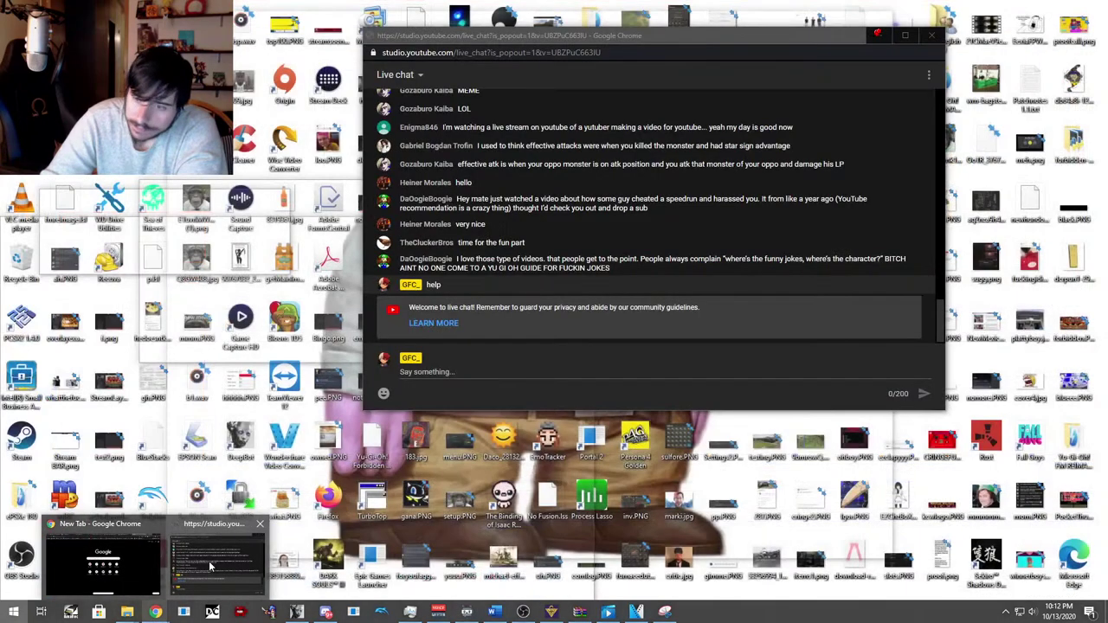
left_click(210, 566)
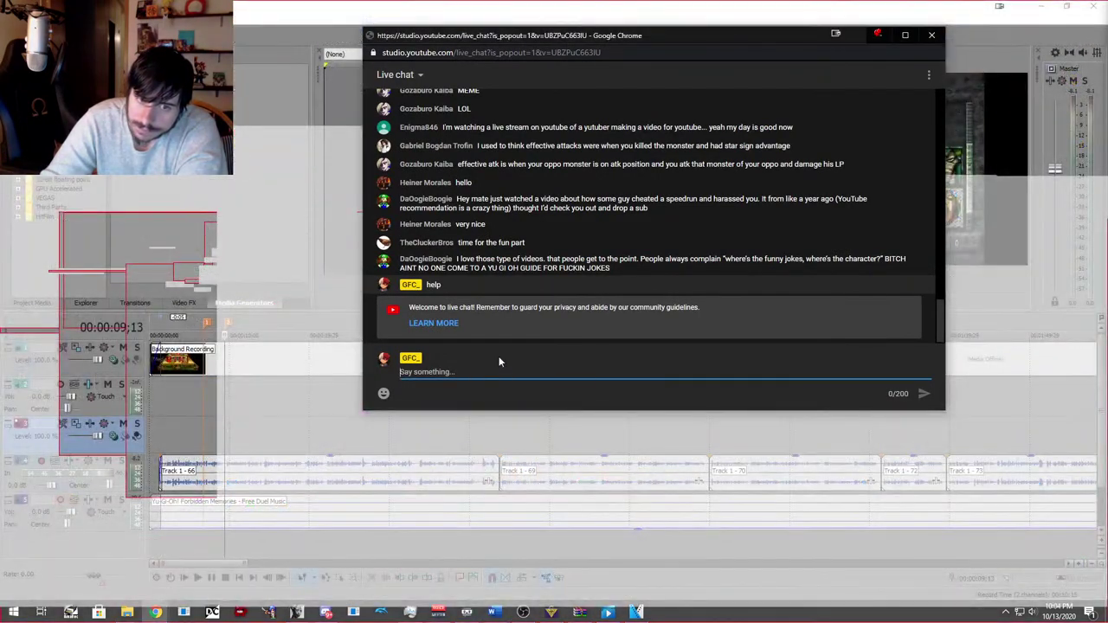
left_click_drag(512, 50, 629, 173)
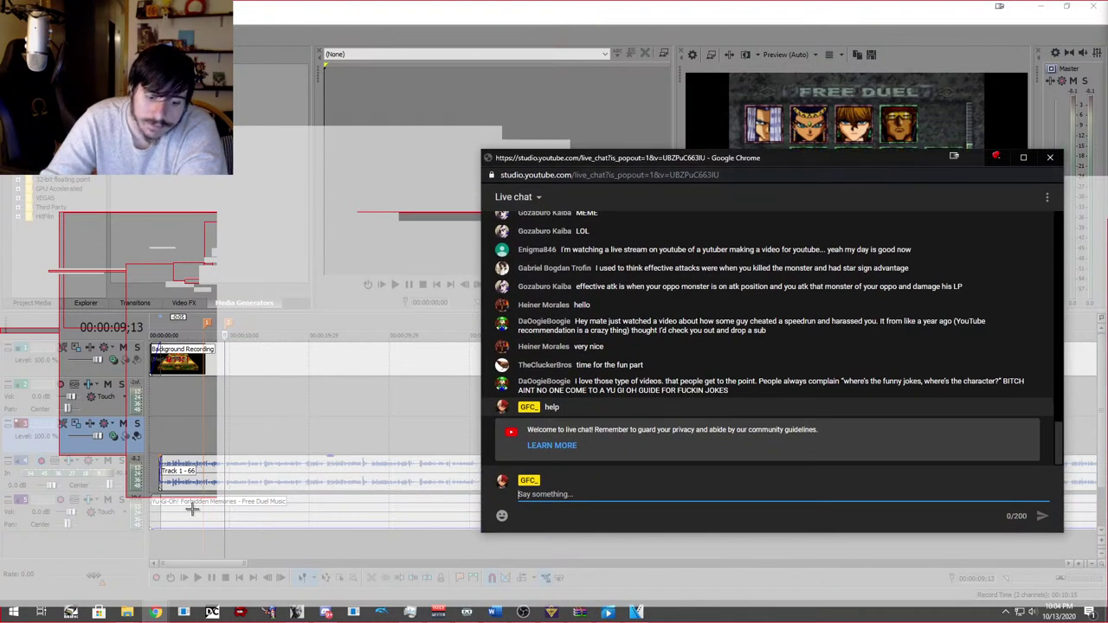
Try to close the Snipping Tool through its window preview, and check the other running windows.
key("super")
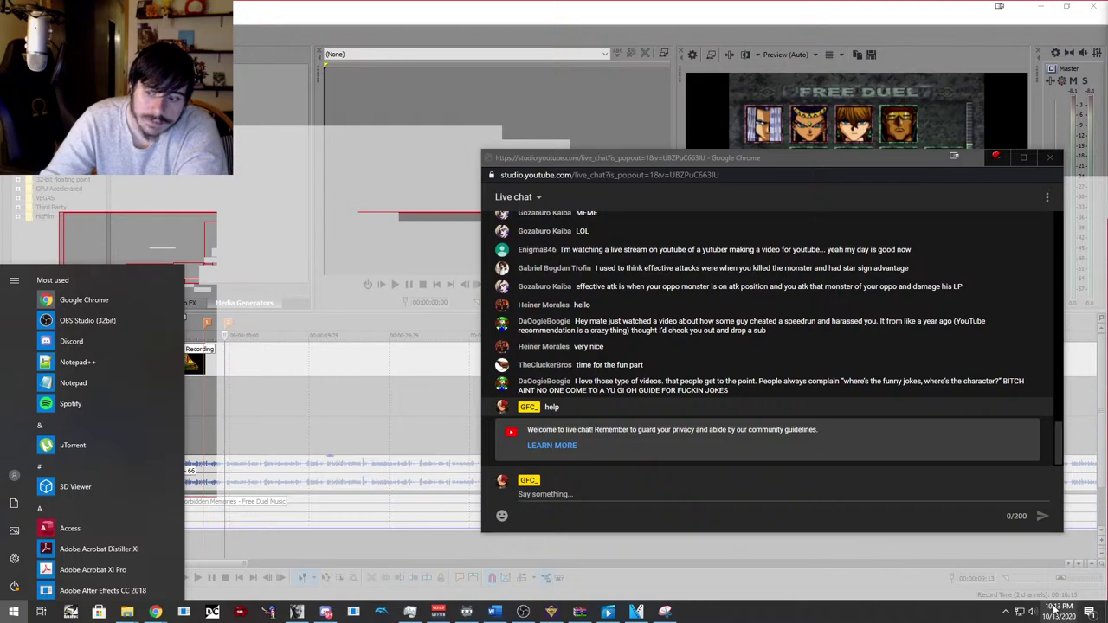
left_click(1032, 611)
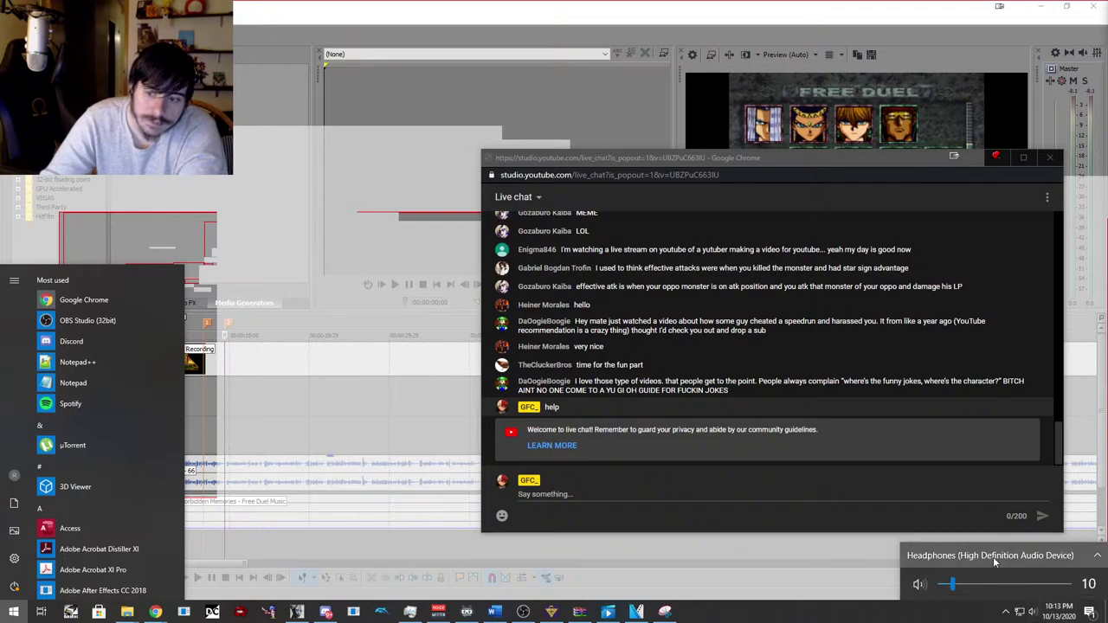
left_click(665, 611)
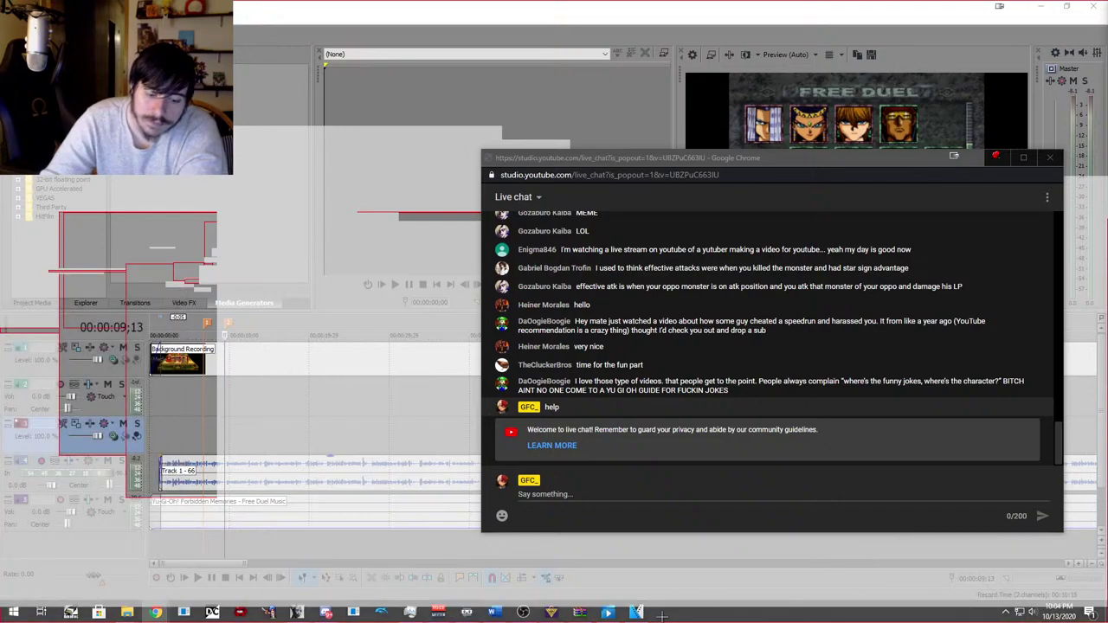
key("super")
mouse_move(664, 611)
left_click(718, 527)
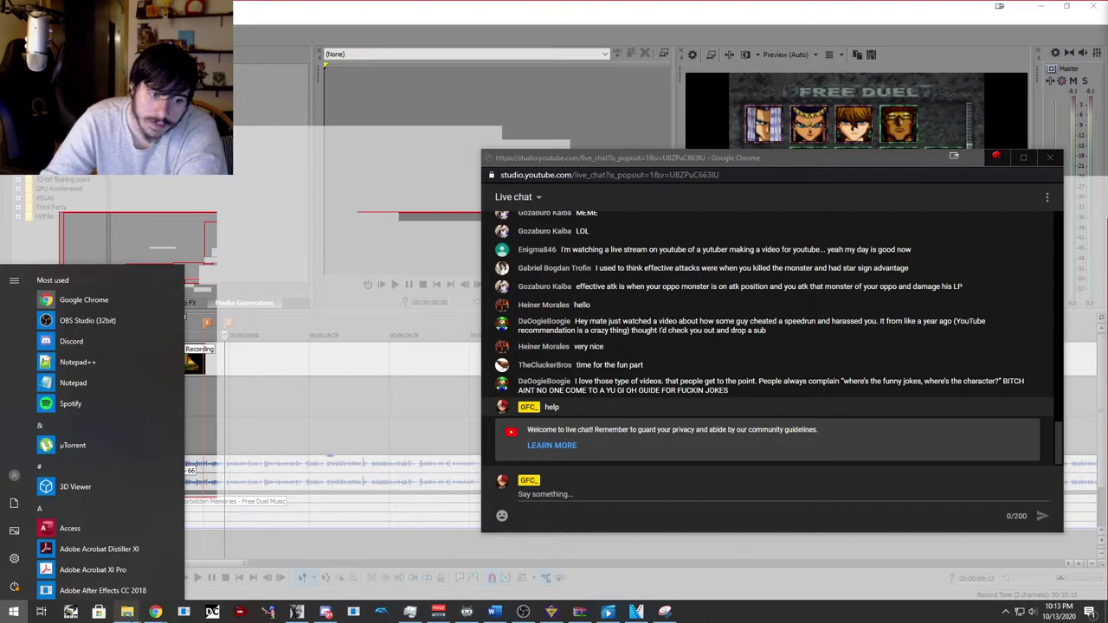
mouse_move(163, 615)
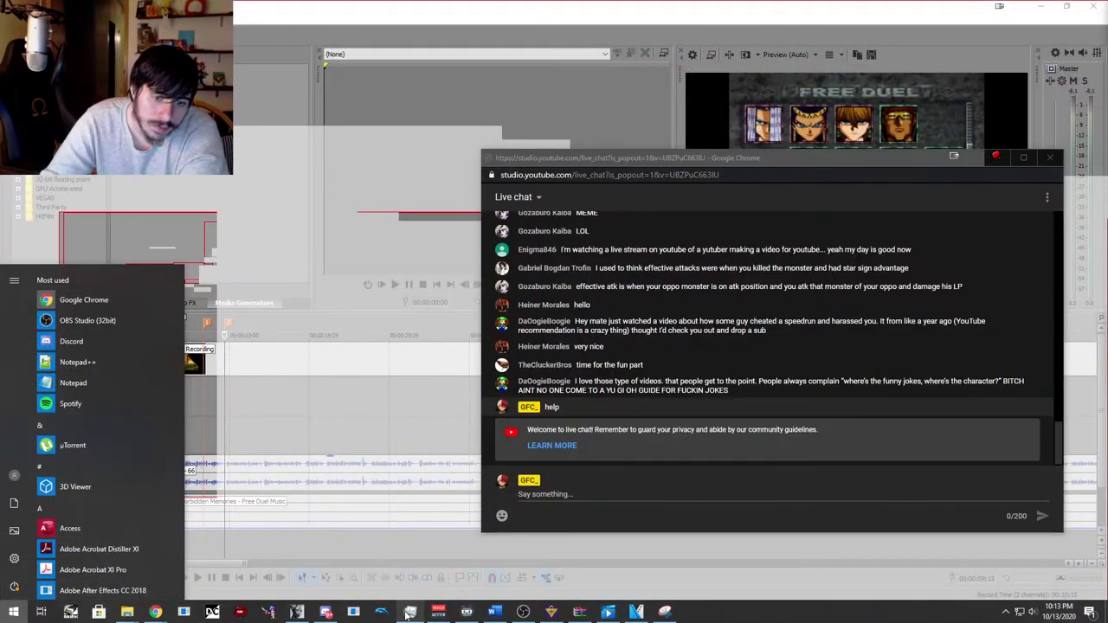
mouse_move(336, 608)
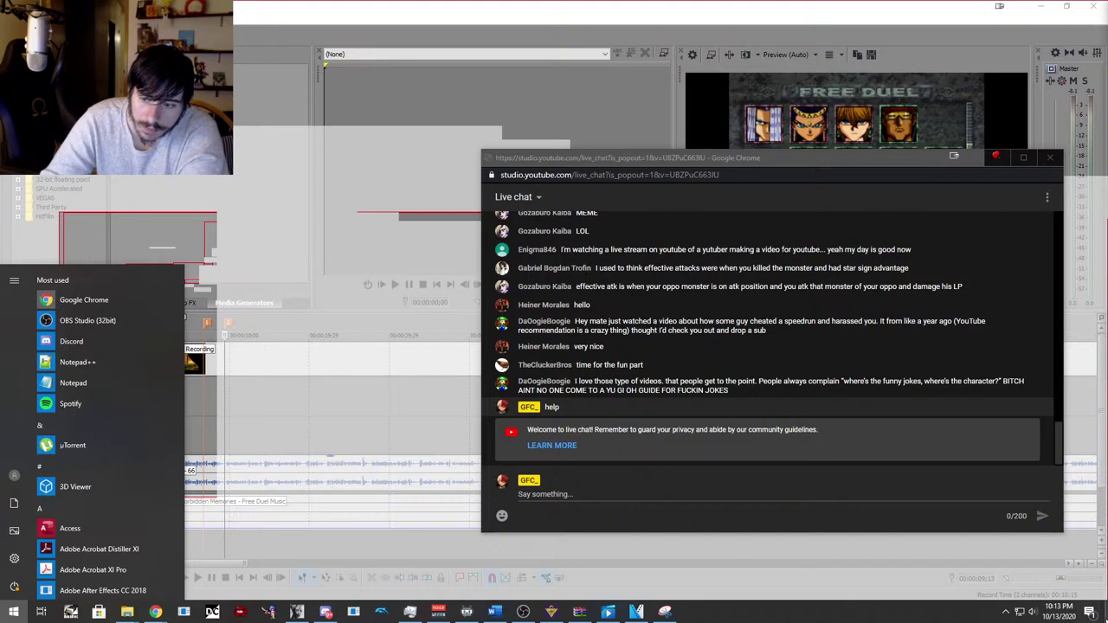
key("Escape")
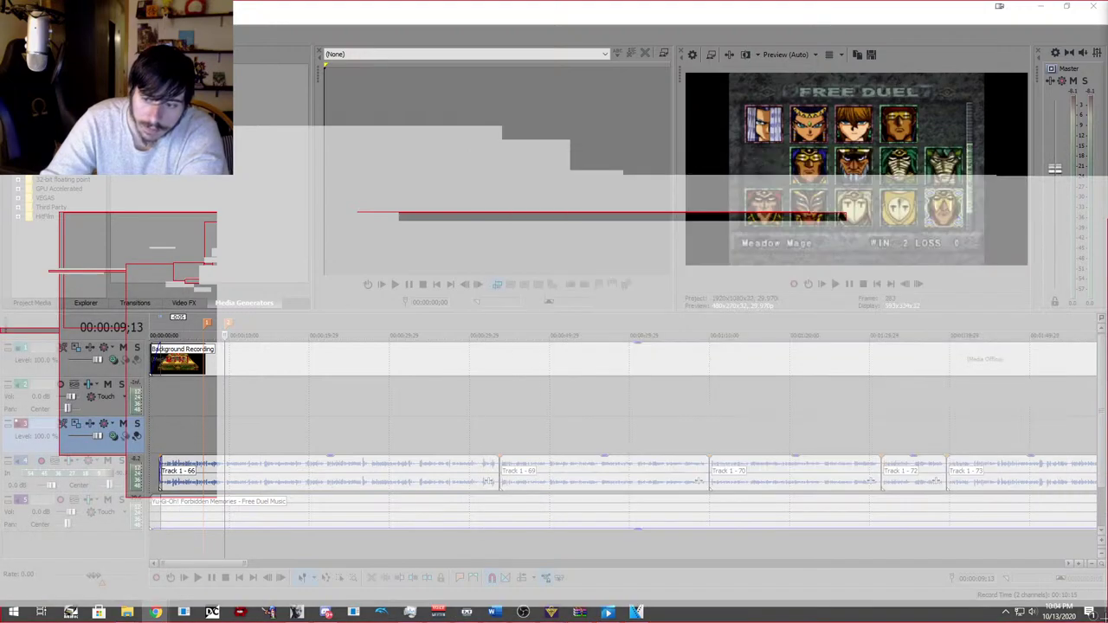
Open all Windows settings from the notification center and try to reach them above the capture overlay.
key("super")
key("super")
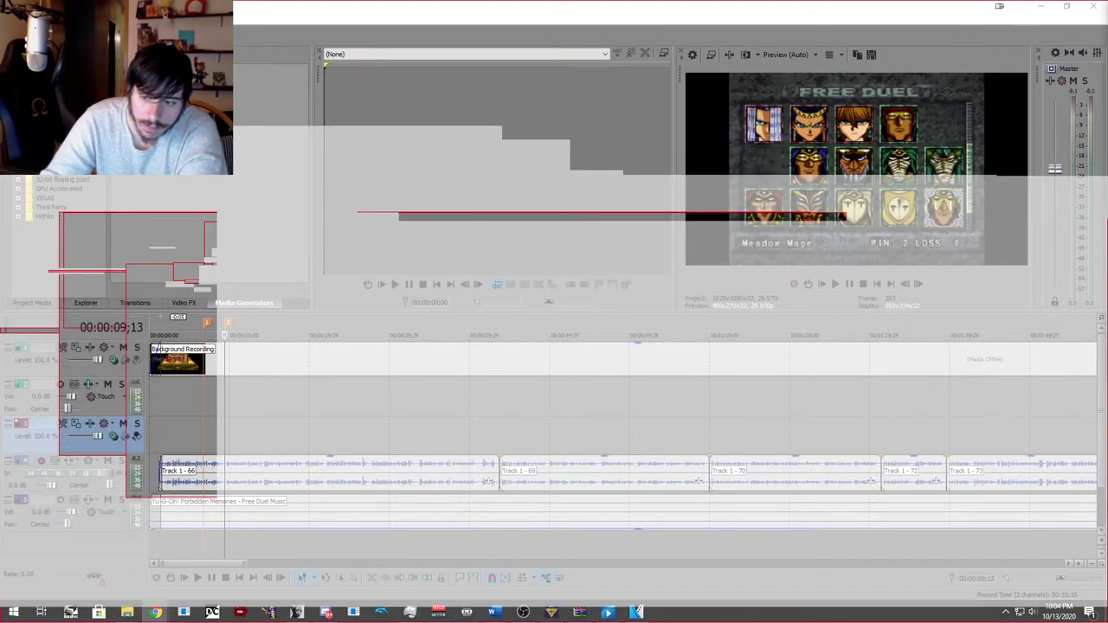
key("super")
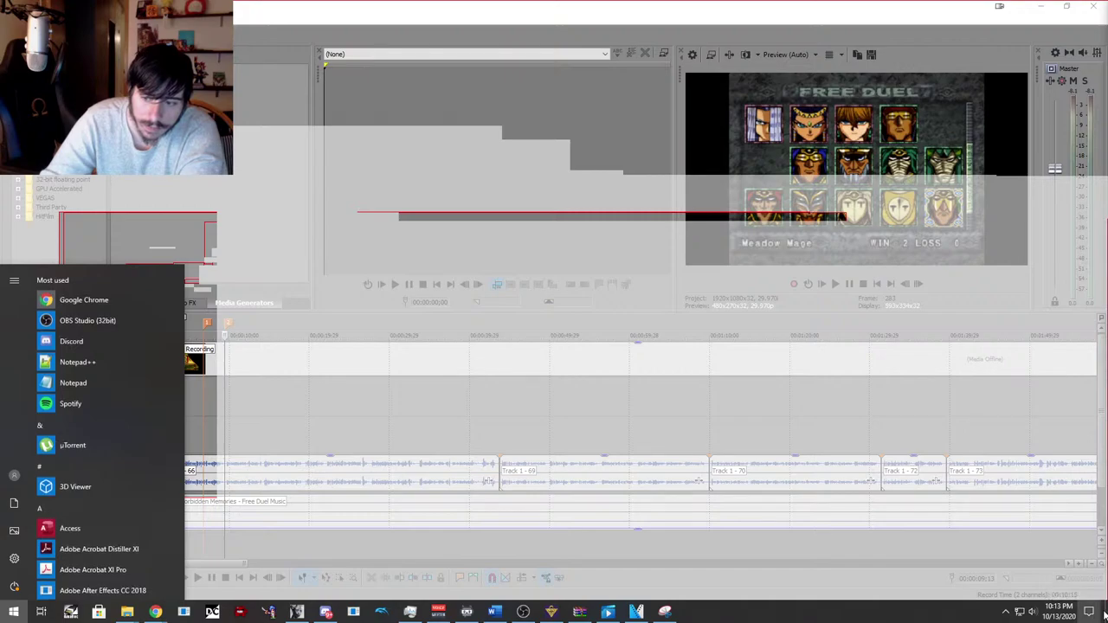
key("super+a")
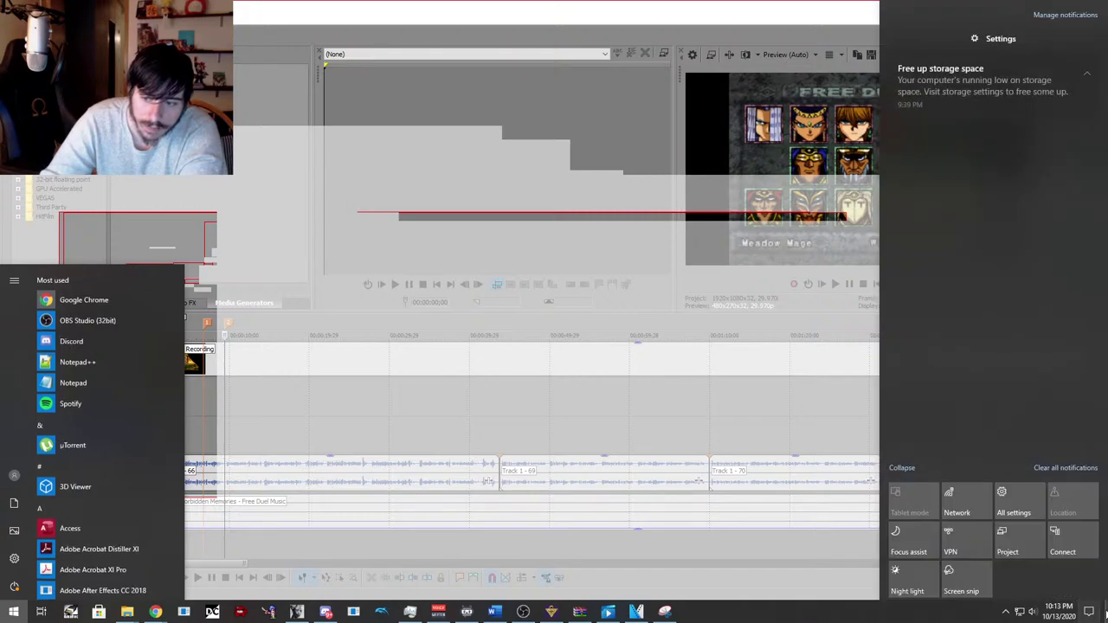
left_click(1000, 509)
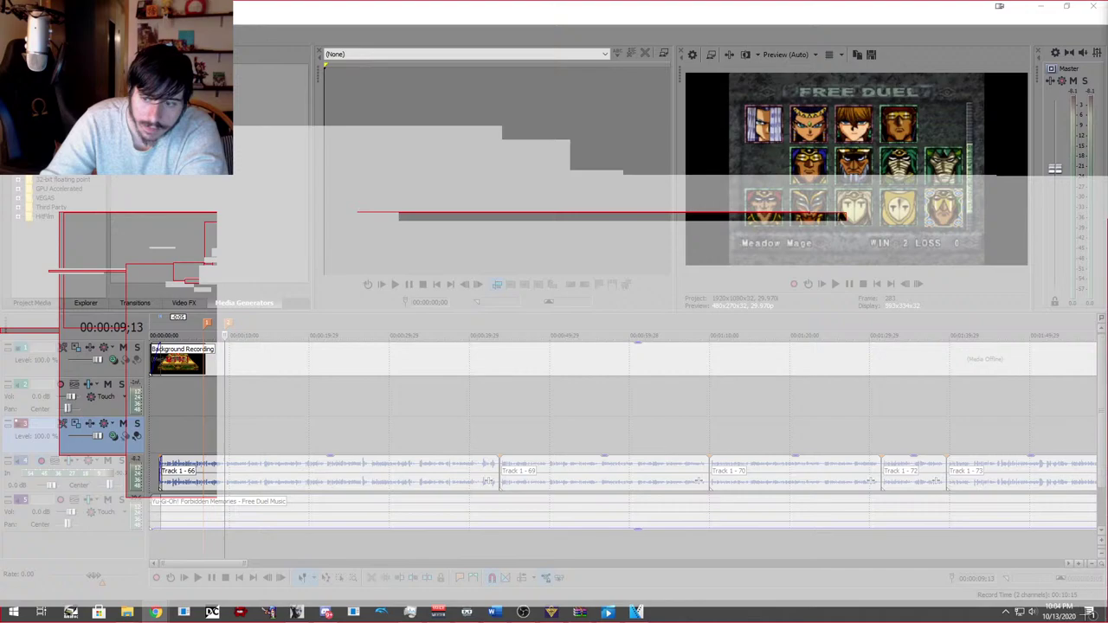
key("super")
key("super")
key("super")
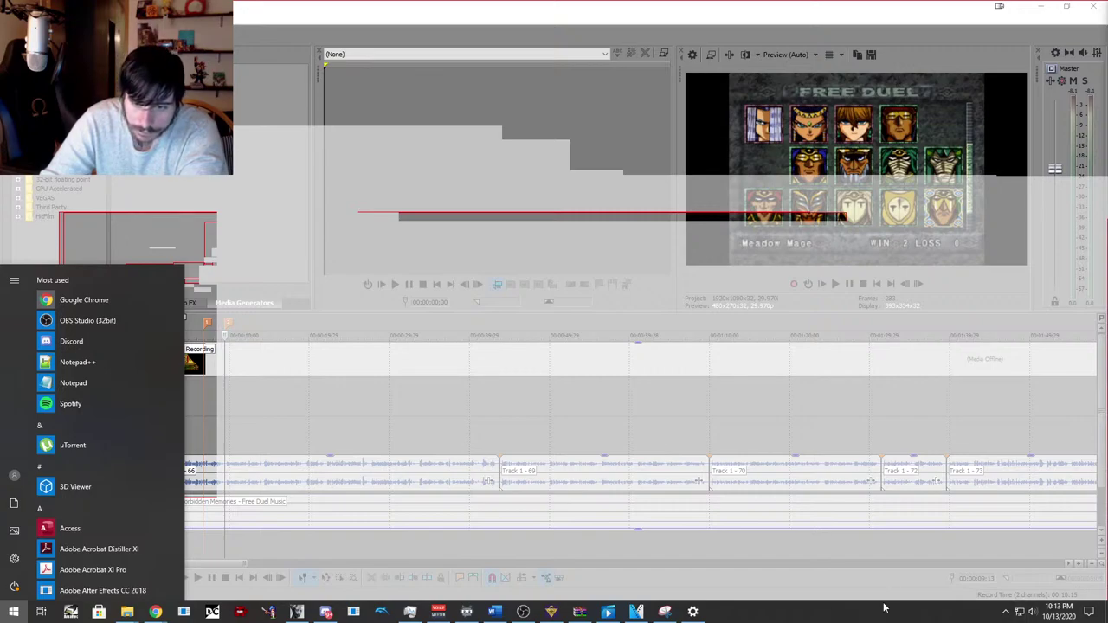
Try to end the capture by drawing snips around the Track 1 - 70 and Track 1 - 72 clips.
left_click_drag(884, 603, 890, 319)
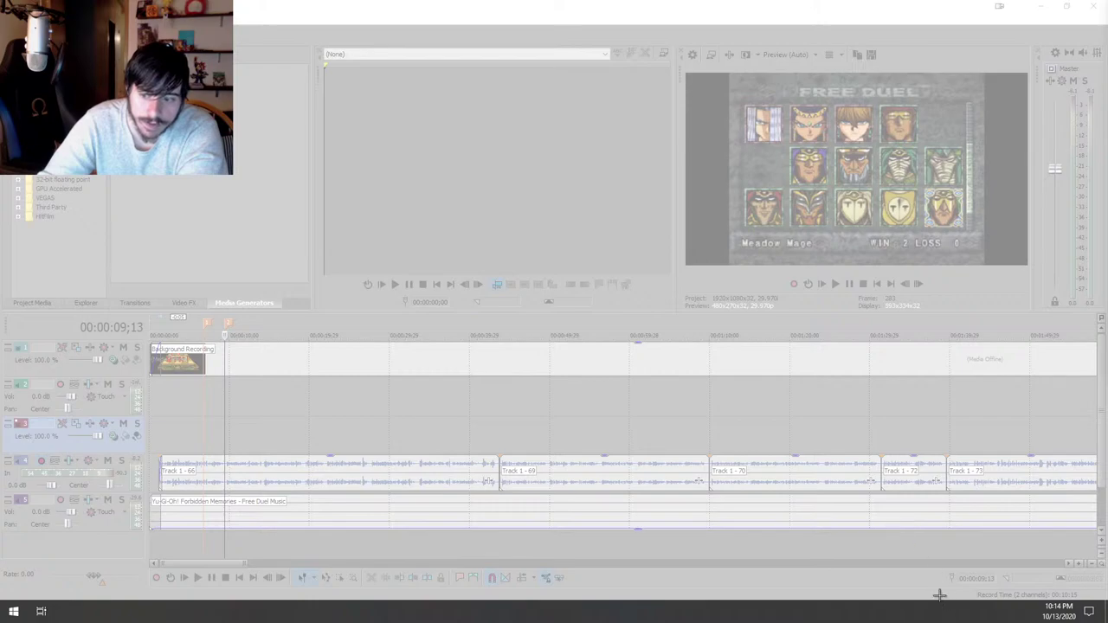
key("super")
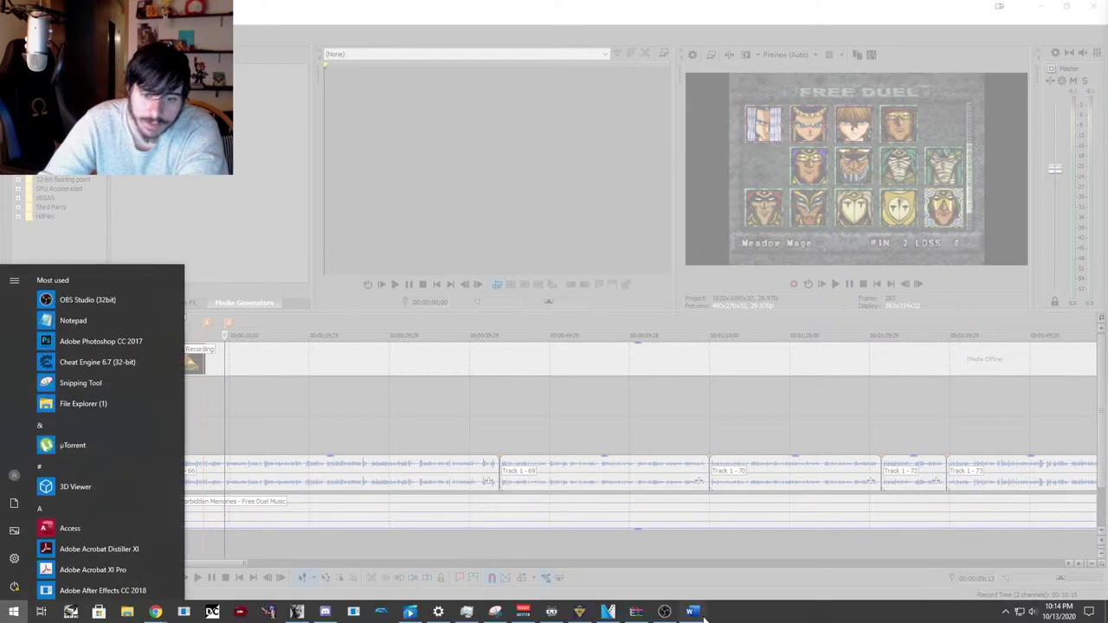
key("super")
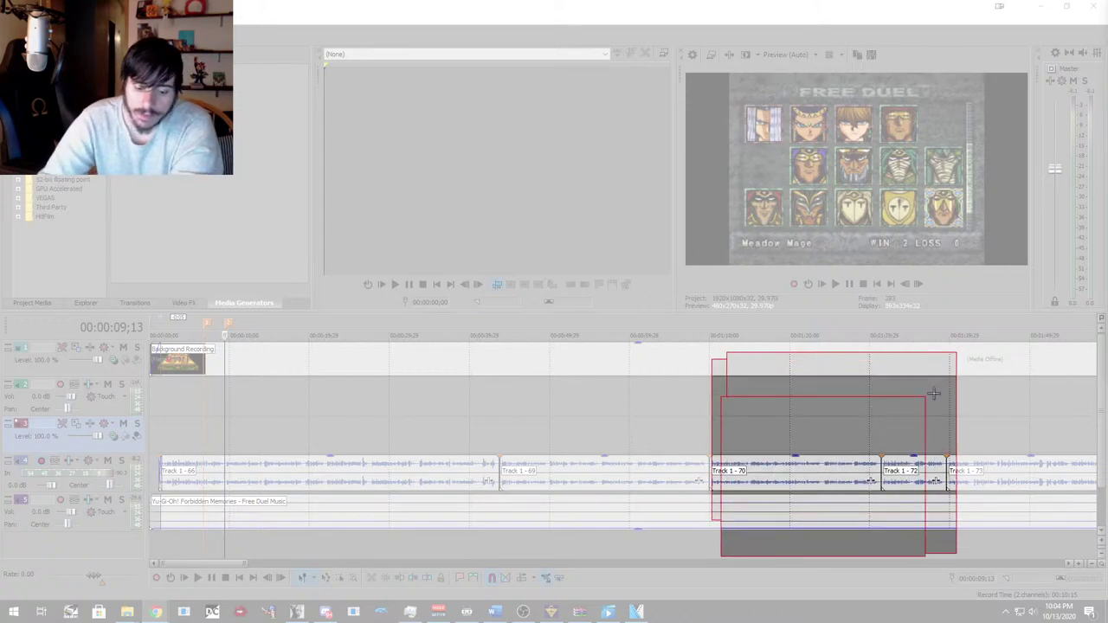
Try to close the Snipping Tool from the window switcher and reach its save-changes prompt.
key("alt+Tab")
key("Tab")
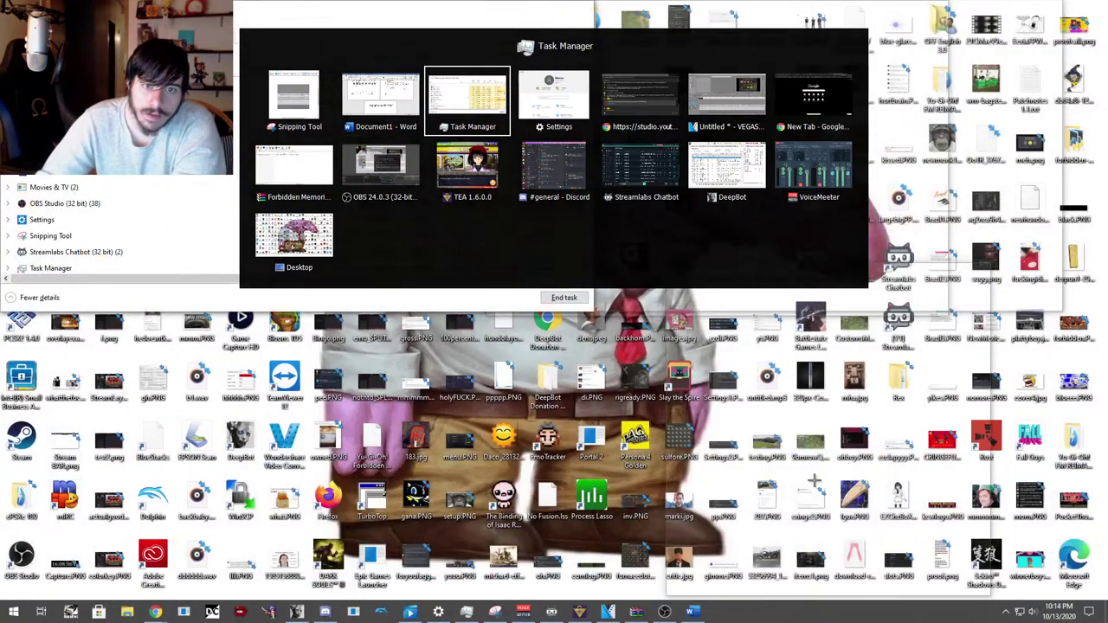
middle_click(304, 127)
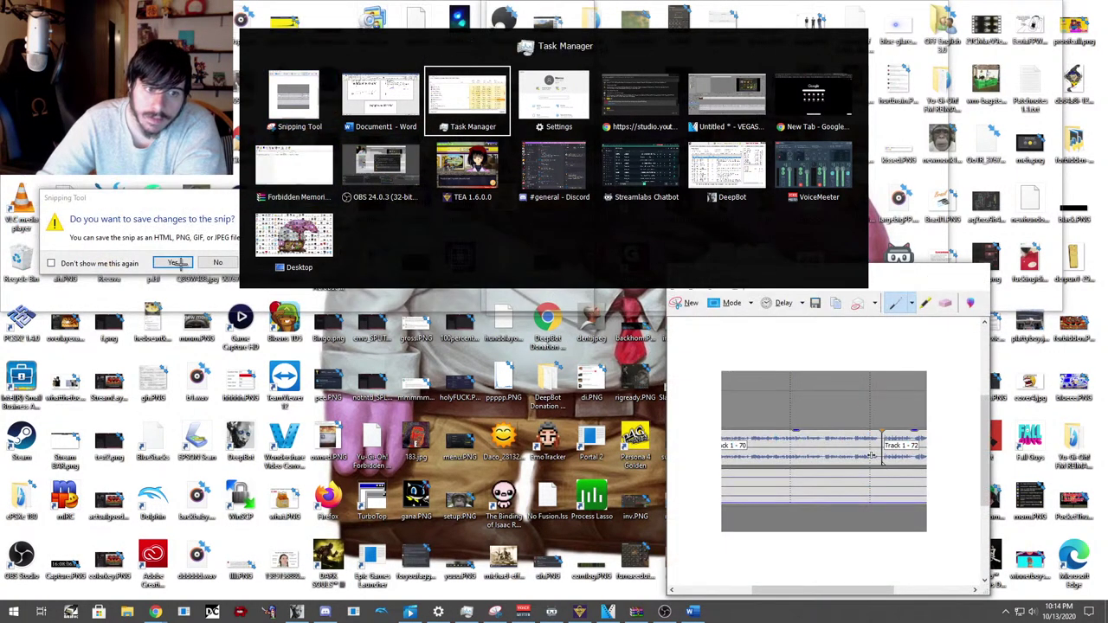
key("Escape")
key("alt+Tab")
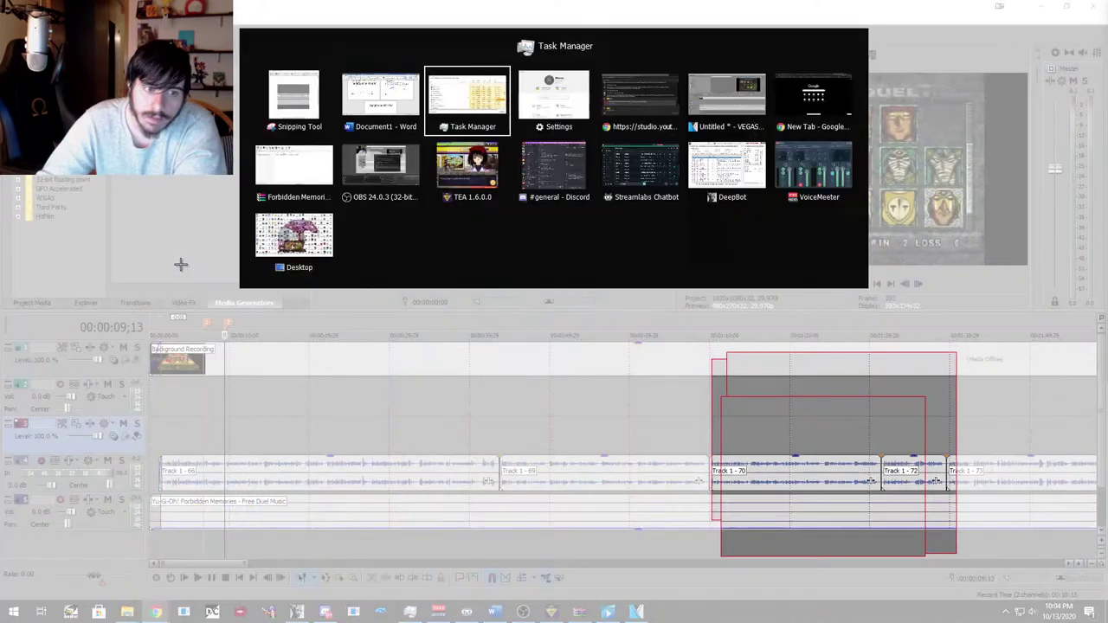
middle_click(330, 125)
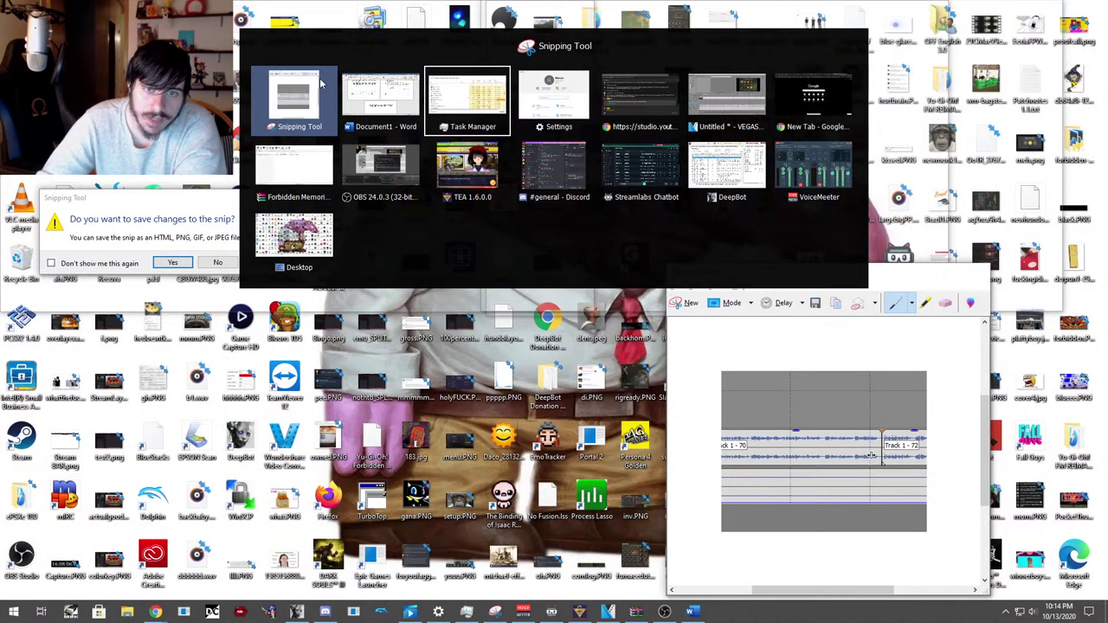
key("Escape")
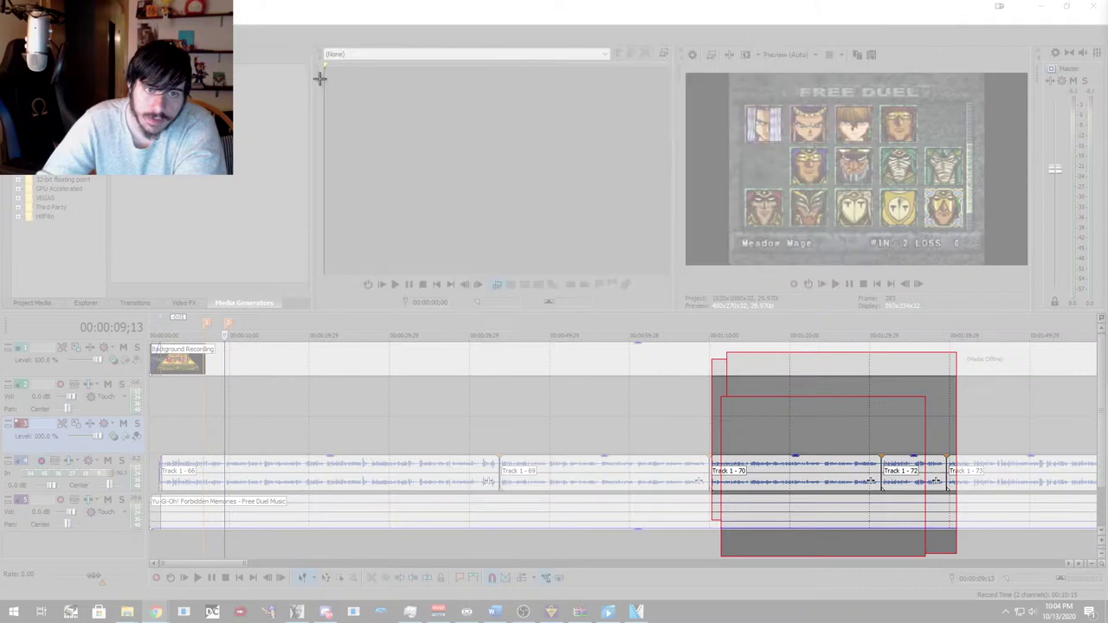
Draw a snip over the empty Media Generators area and retry closing the Snipping Tool from the window switcher.
left_click_drag(319, 79, 182, 280)
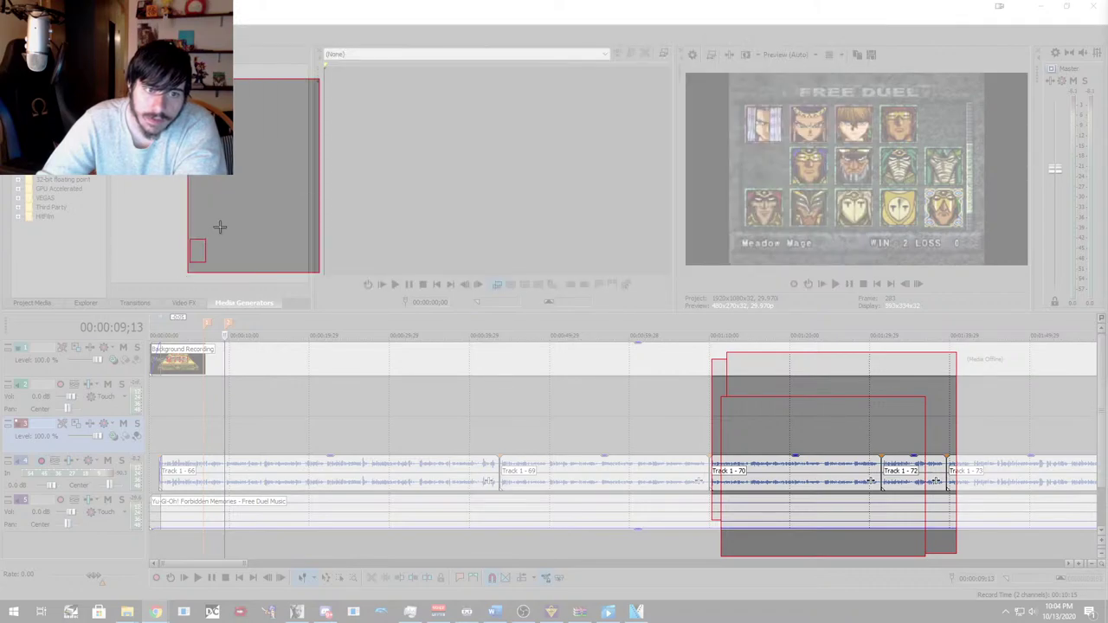
key("alt+Tab")
left_click(336, 130)
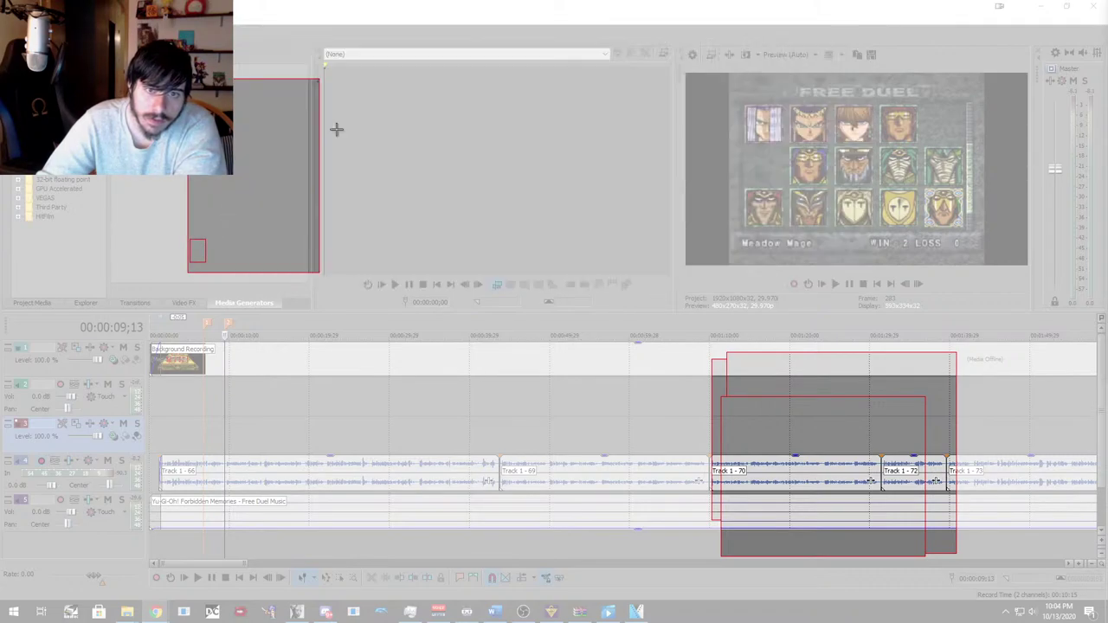
key("alt+Tab")
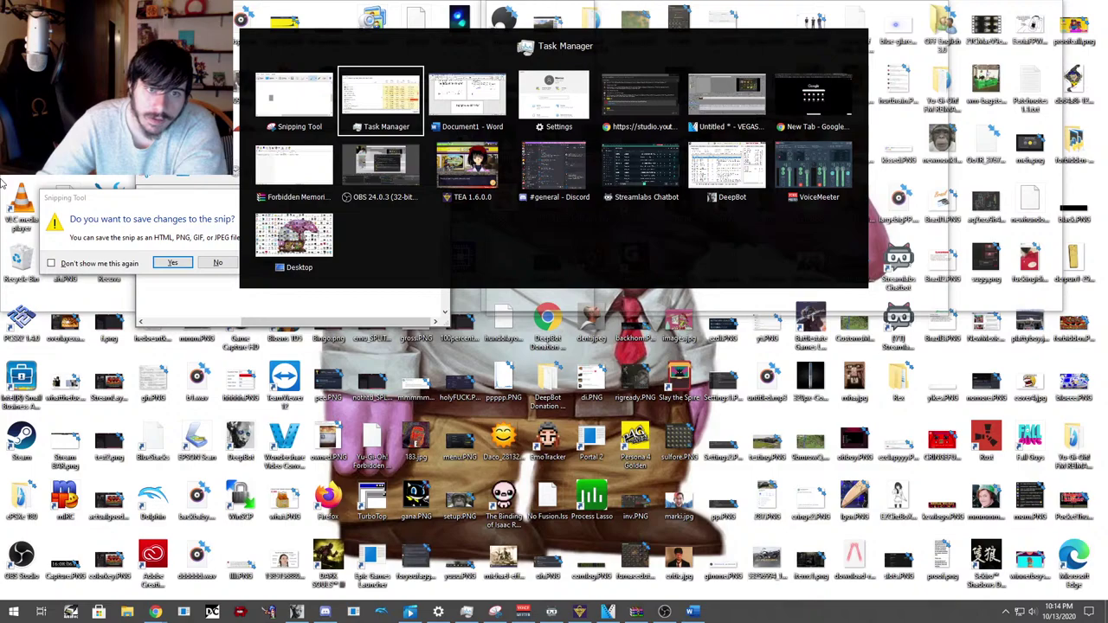
left_click(254, 260)
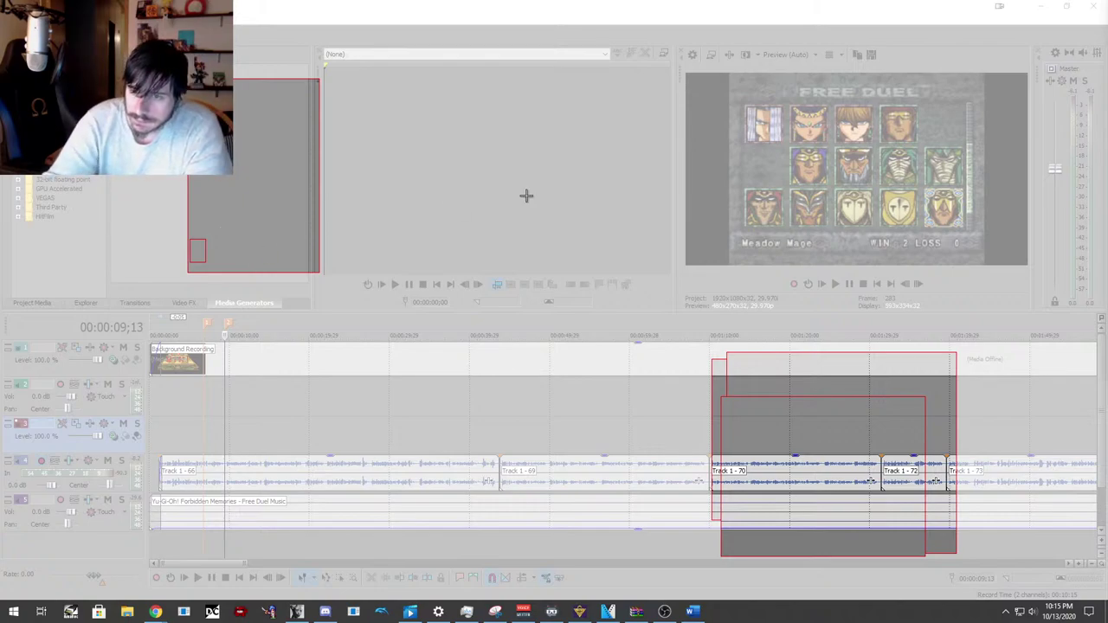
Try to bring the VEGAS Pro window in front of the capture overlay with the Start menu open.
left_click(710, 547)
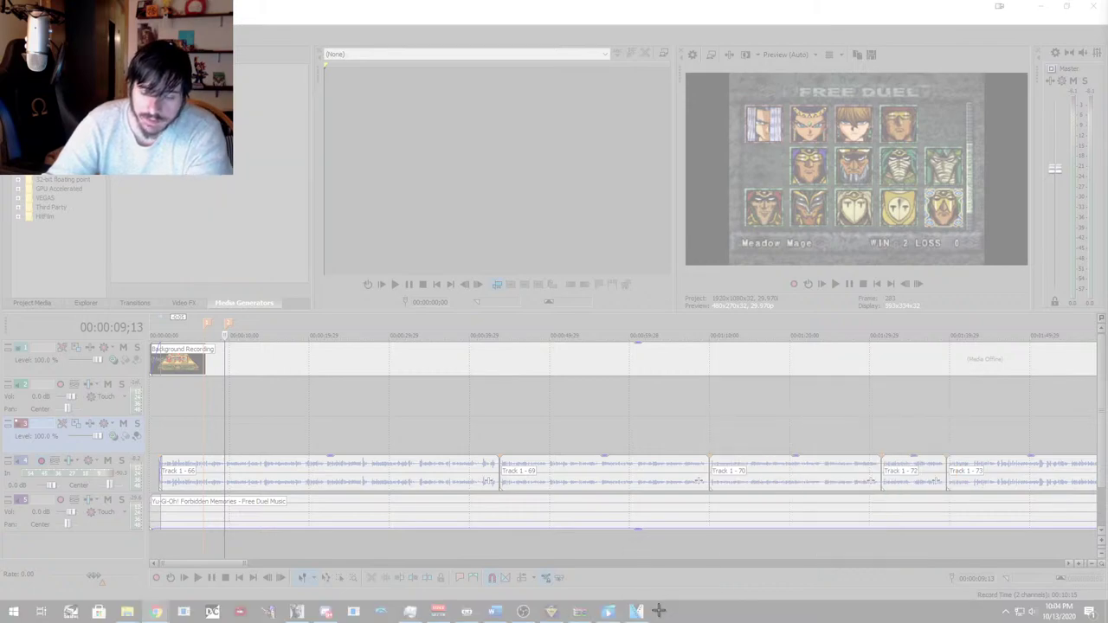
key("super")
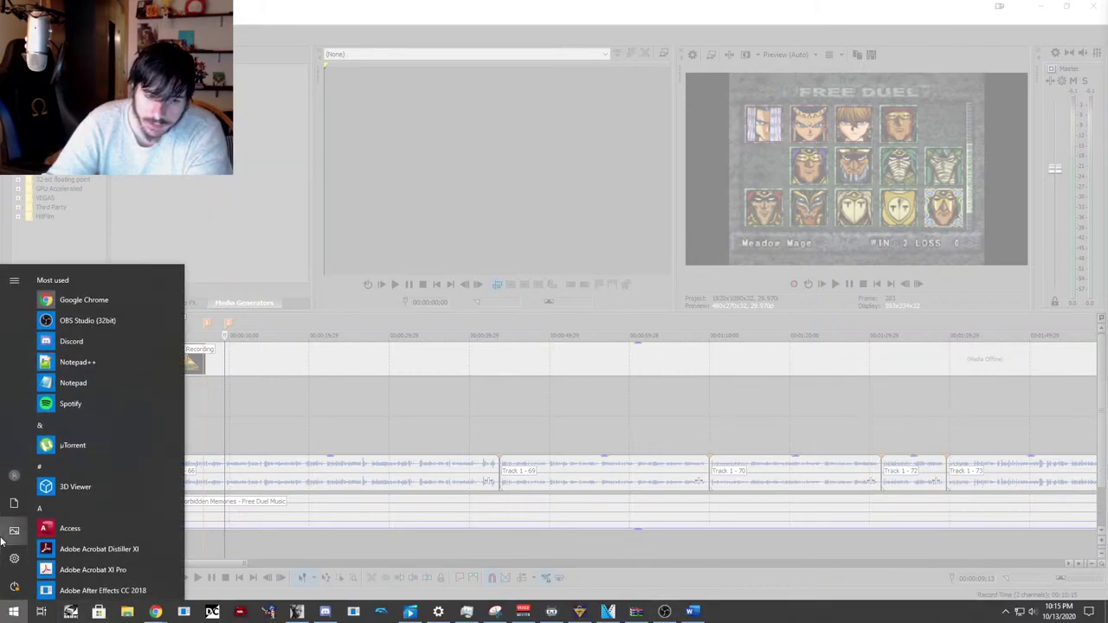
mouse_move(17, 581)
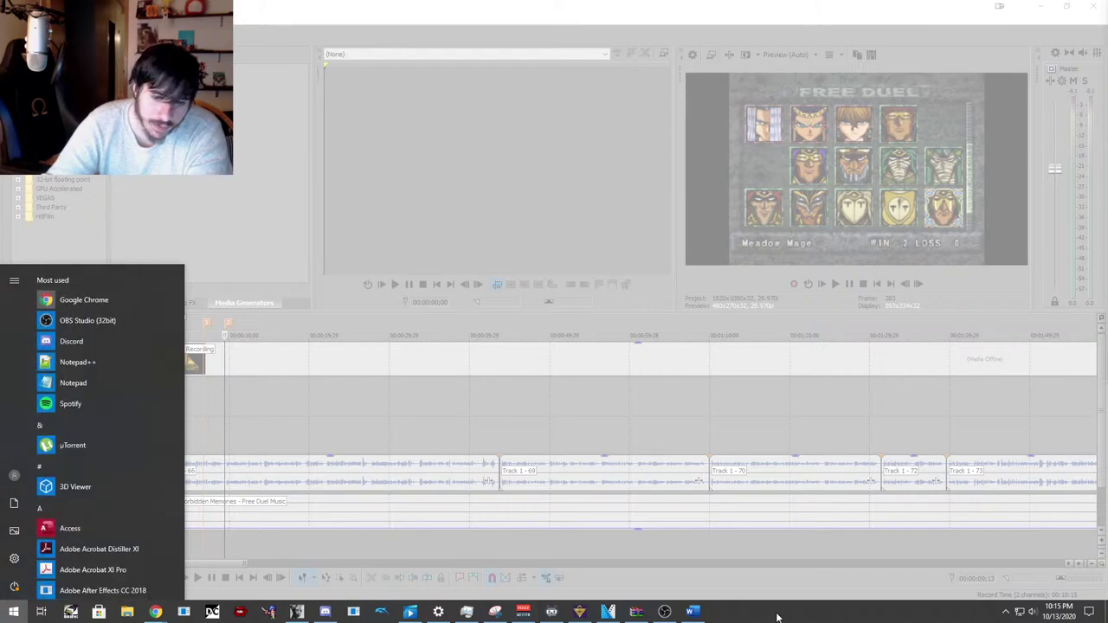
left_click(609, 611)
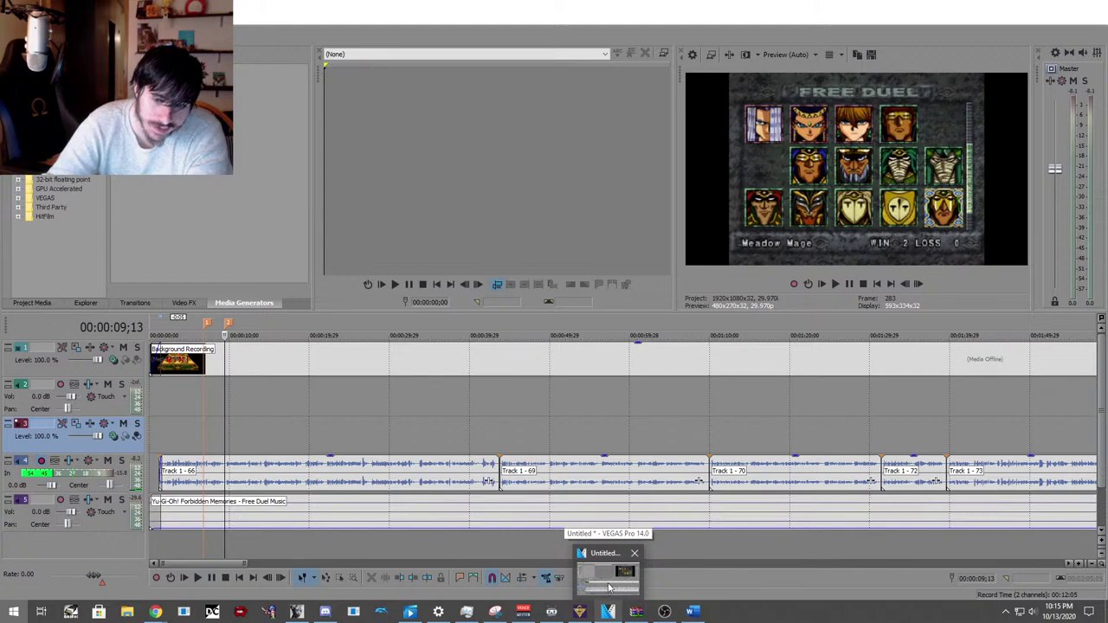
Open the Start menu over the overlay and try to reach DeskPins among the hidden tray icons.
key("super")
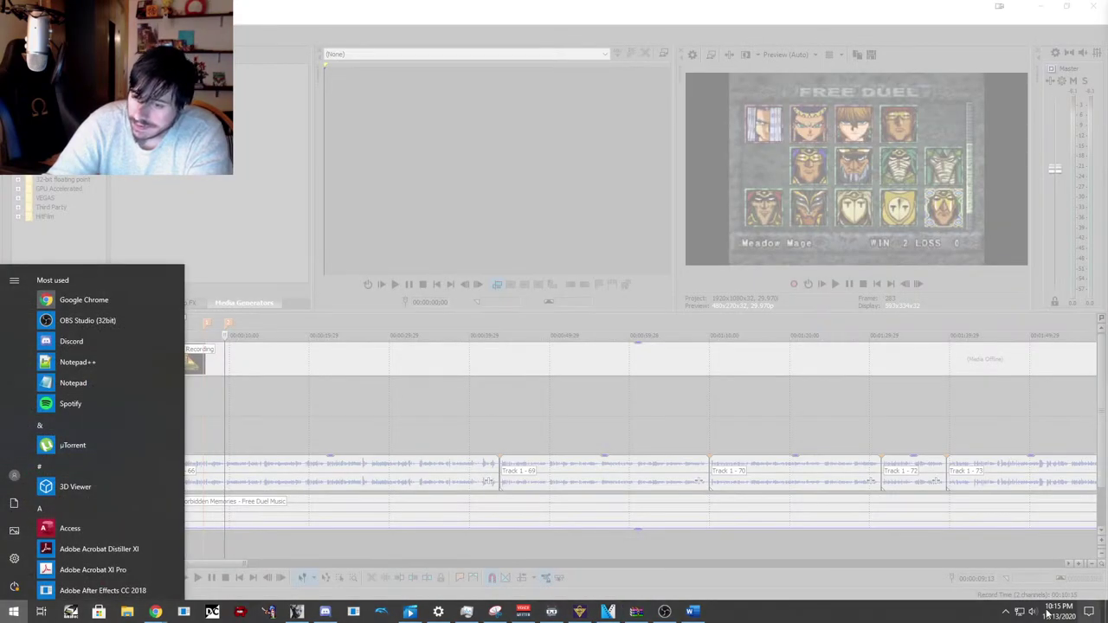
left_click(1004, 611)
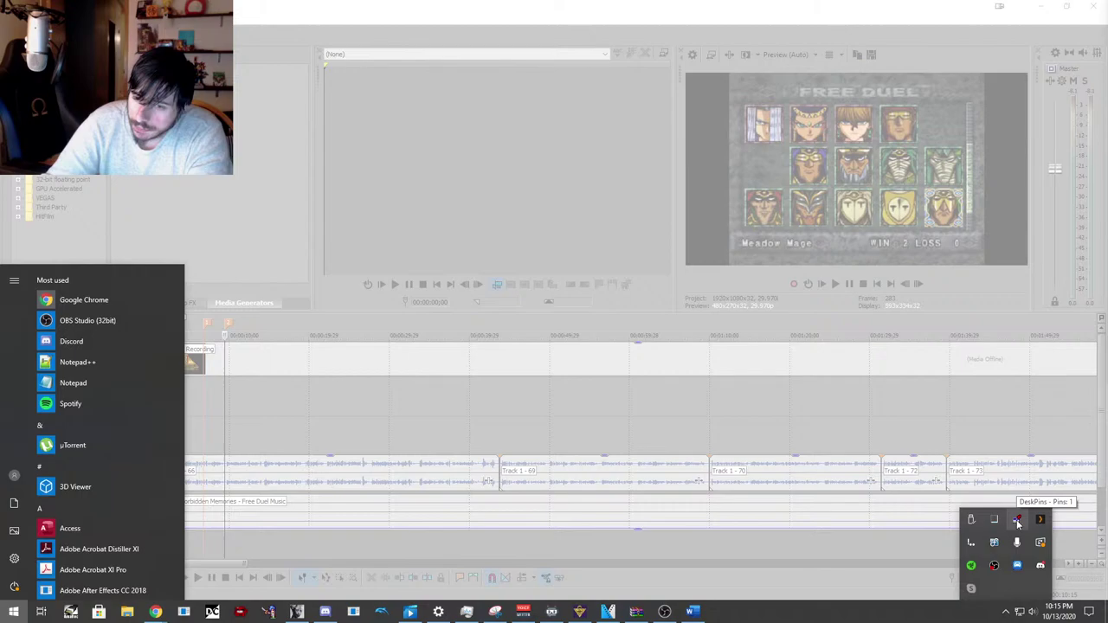
mouse_move(1017, 519)
left_mouse_down()
mouse_move(882, 573)
mouse_move(1002, 520)
left_mouse_up()
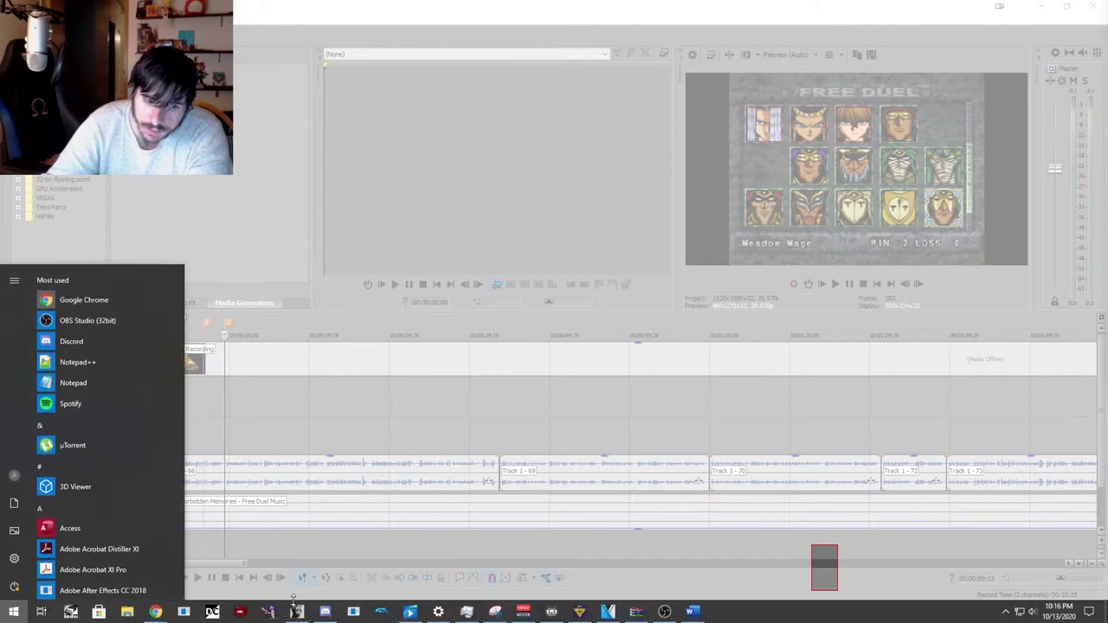
Search for the Command Prompt from the Start menu and open it as administrator.
key("super")
type("c")
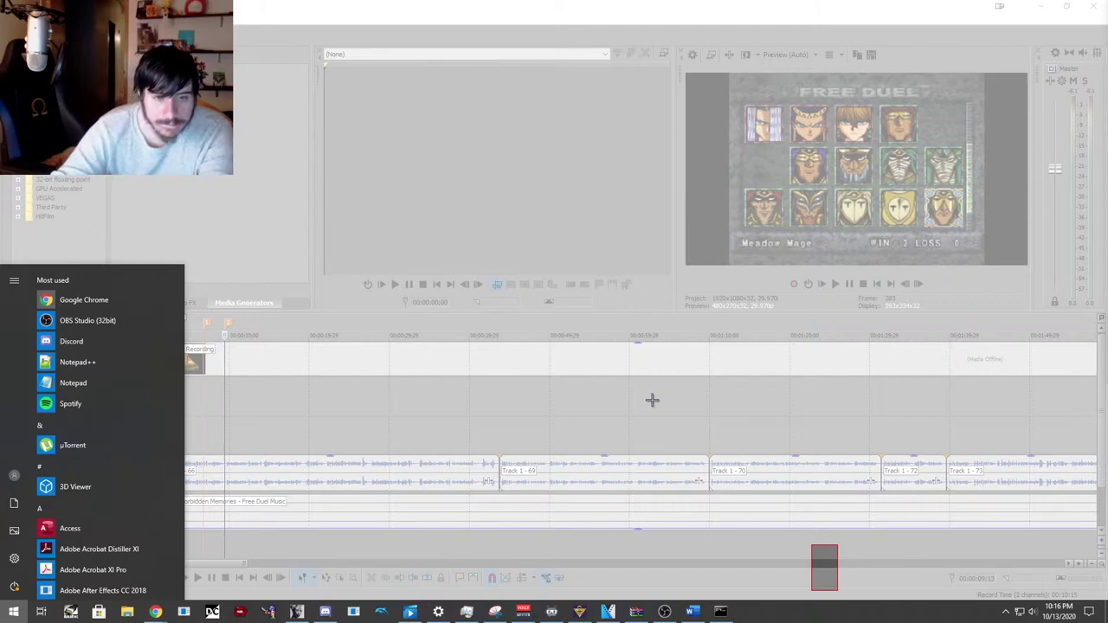
key("Escape")
Try to switch to the Snipping Tool and reach its save-changes prompt.
key("alt+Tab")
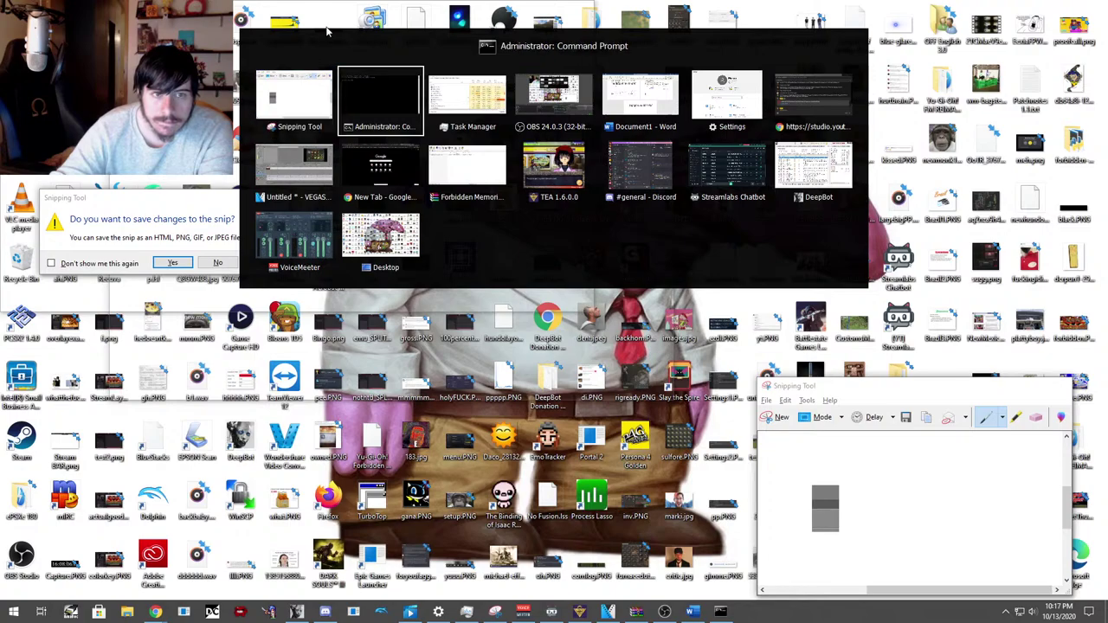
left_click(327, 76)
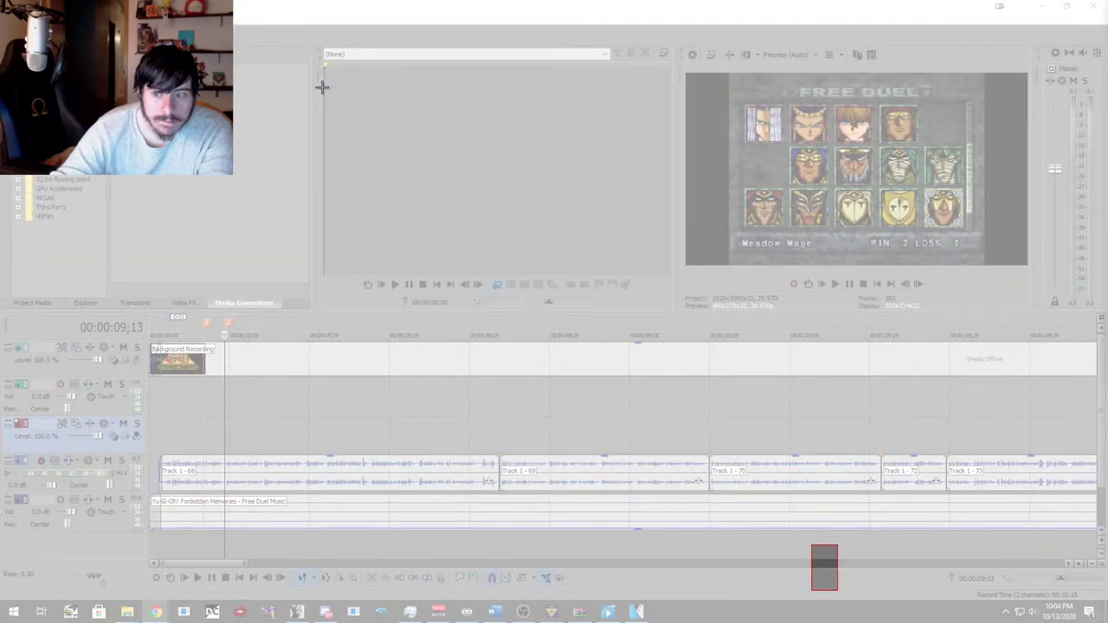
key("alt+Tab")
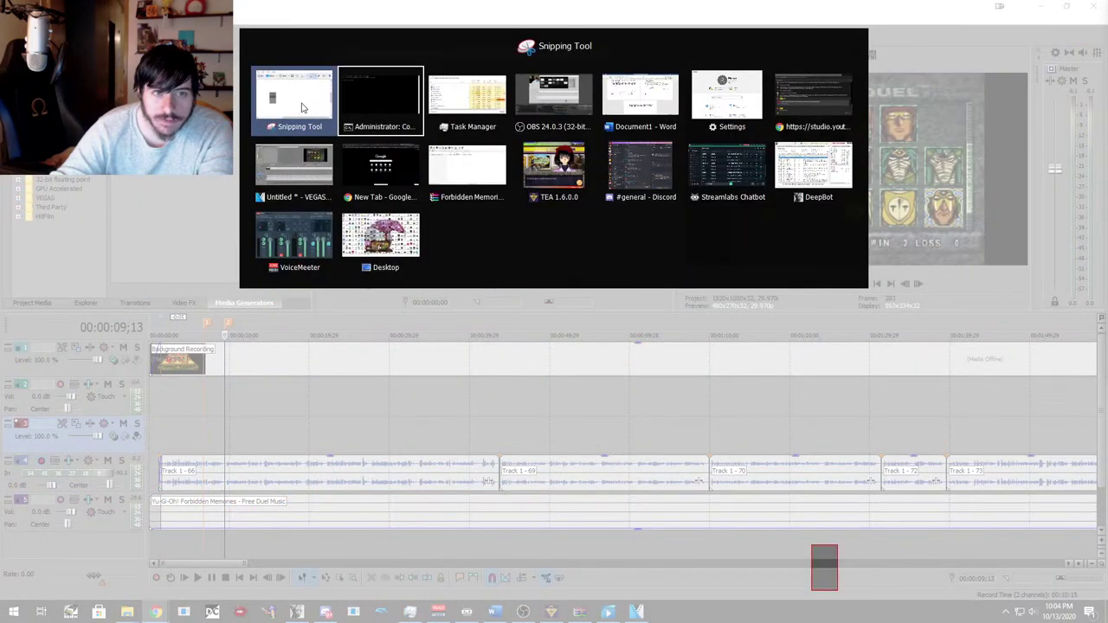
key("Tab")
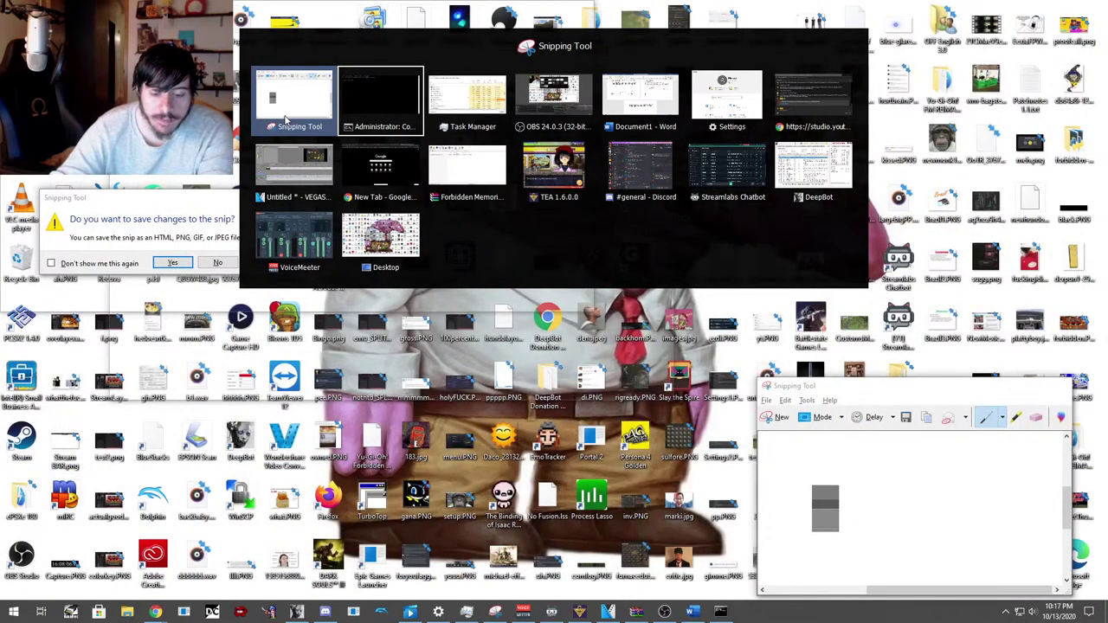
left_click(285, 118)
key("alt+Tab")
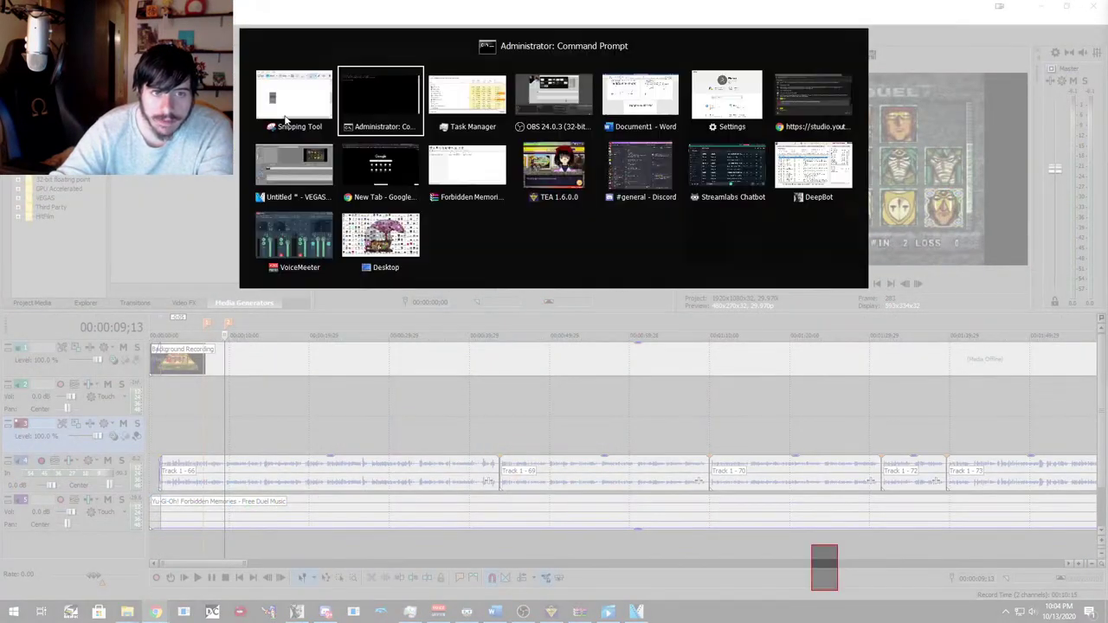
Try to bring the administrator Command Prompt in front of the capture overlay from the window switcher.
key("alt+Tab")
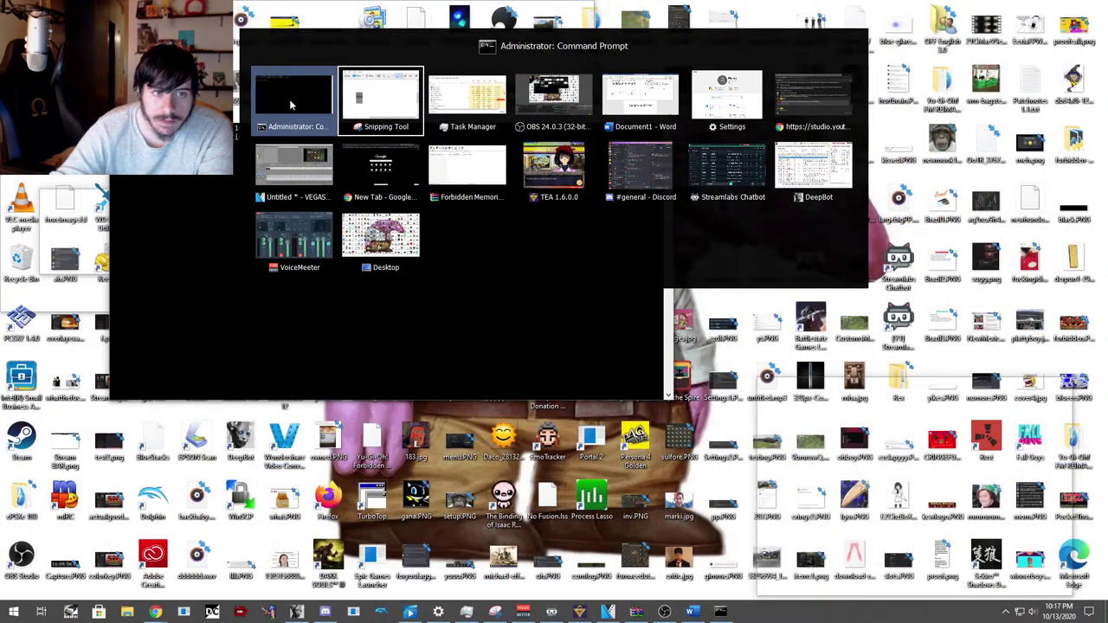
left_click(291, 105)
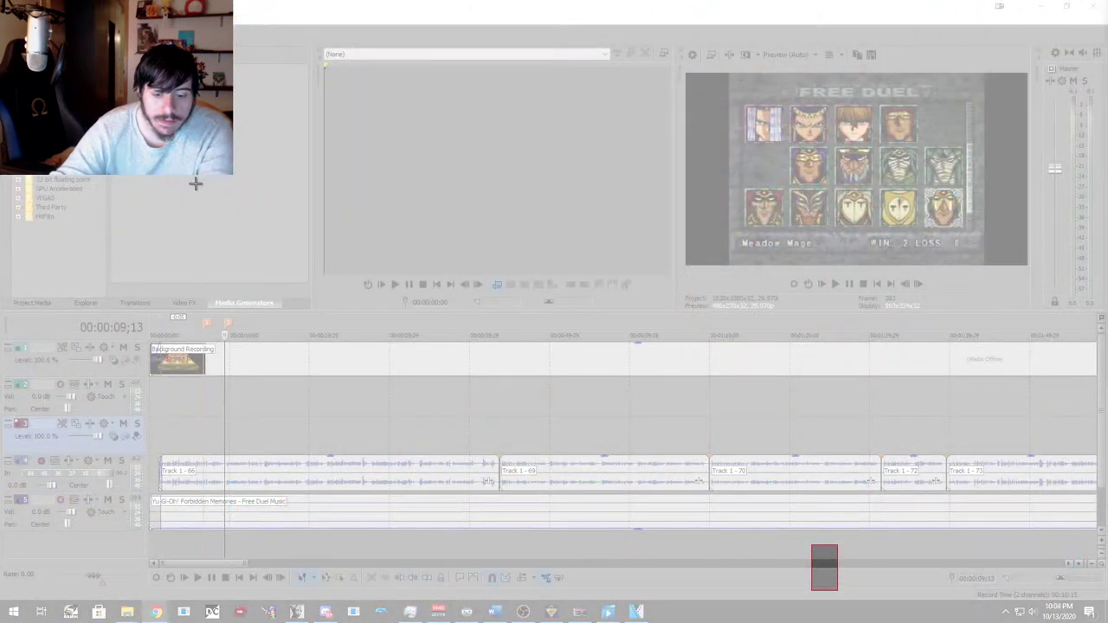
key("alt+Tab")
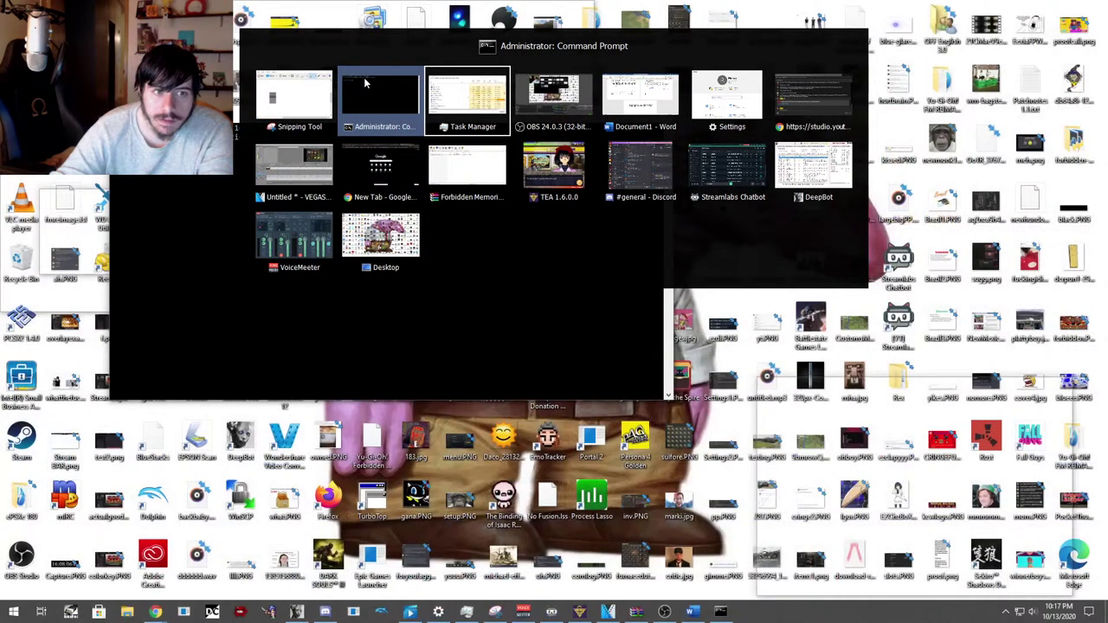
left_click(364, 77)
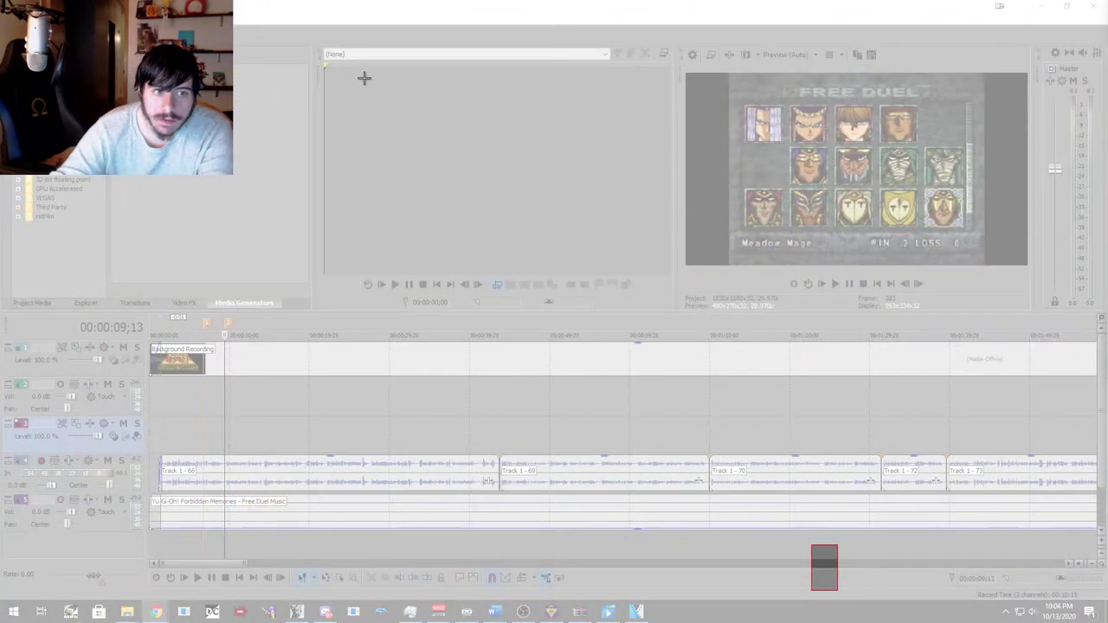
Retry selecting the Snipping Tool in the window switcher to answer its save-changes prompt.
key("alt+Tab")
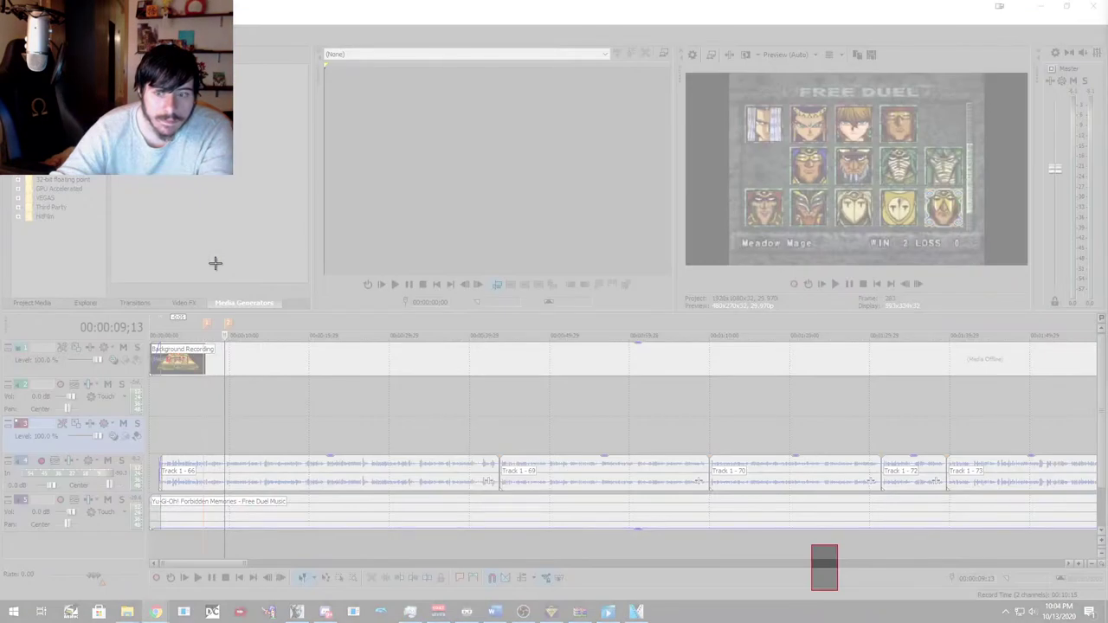
key("alt+Tab")
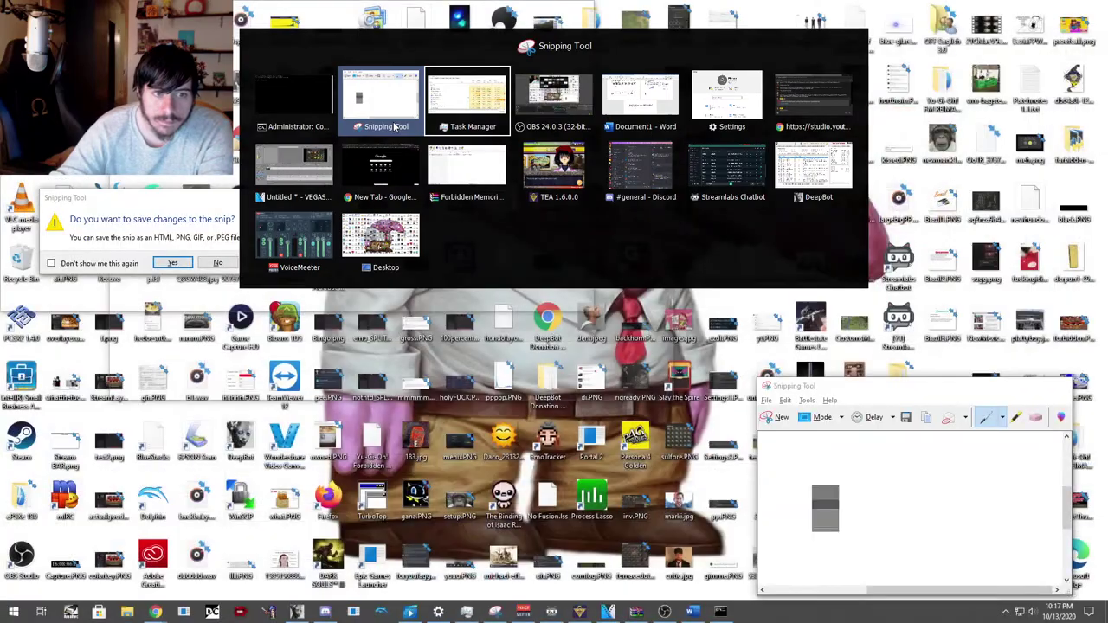
key("Tab")
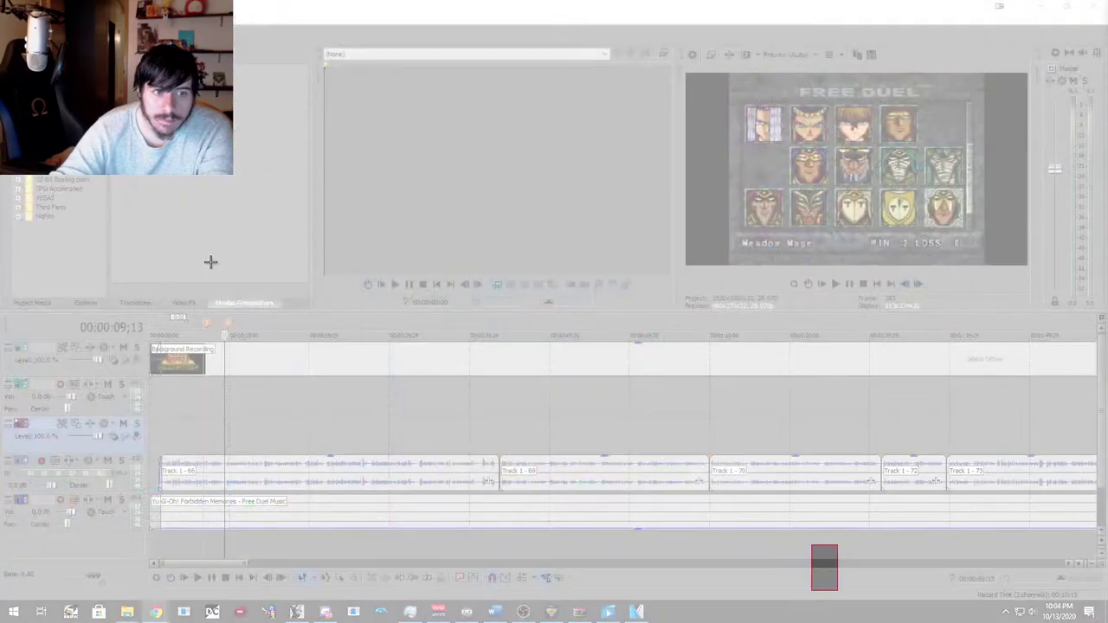
key("alt+Tab")
mouse_move(413, 108)
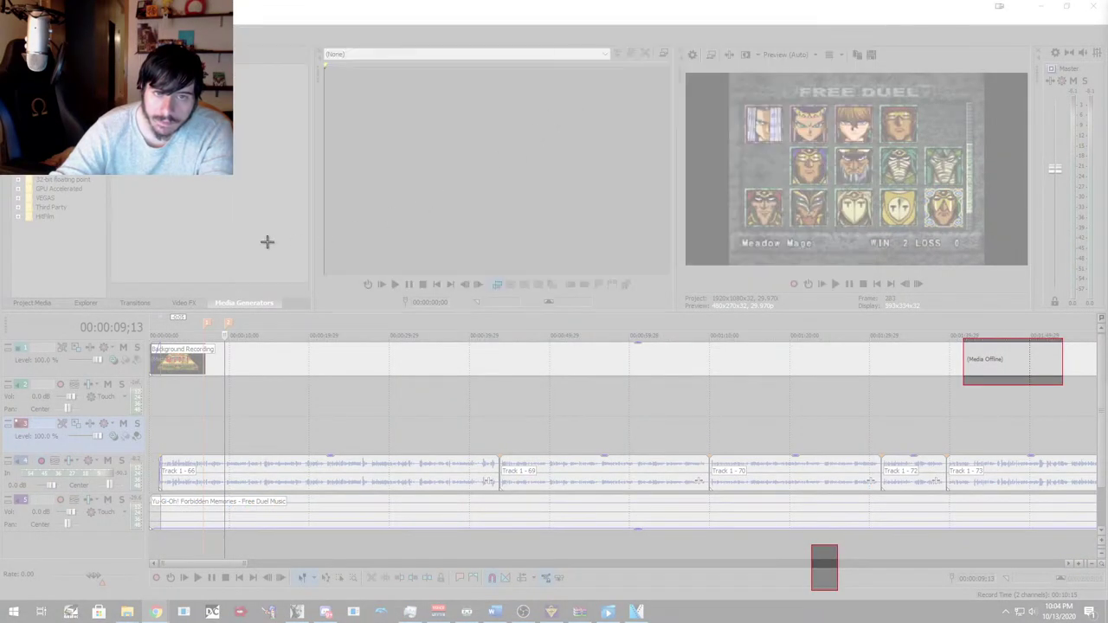
Try to bring Task Manager in front of the capture overlay from the window switcher.
key("alt+Tab")
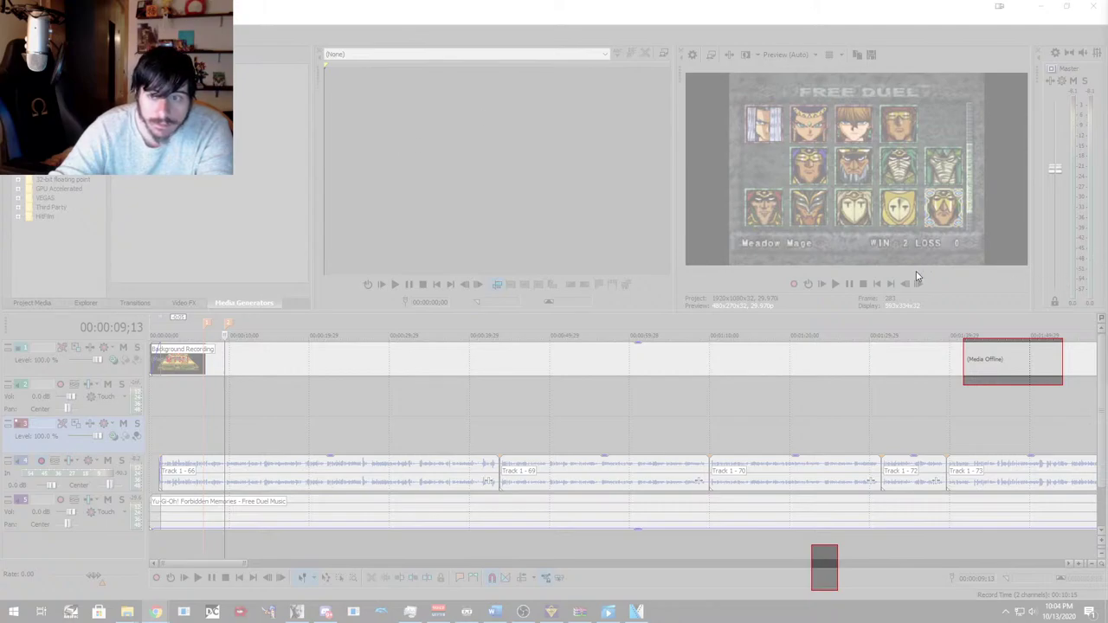
key("alt+Tab")
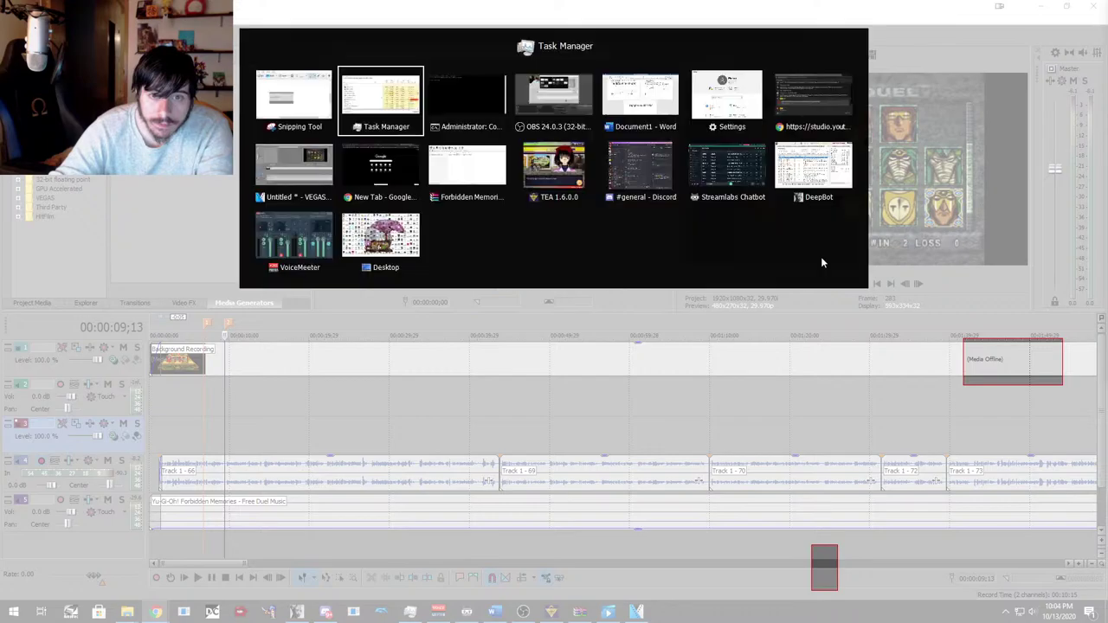
key("alt+Tab")
left_click(374, 97)
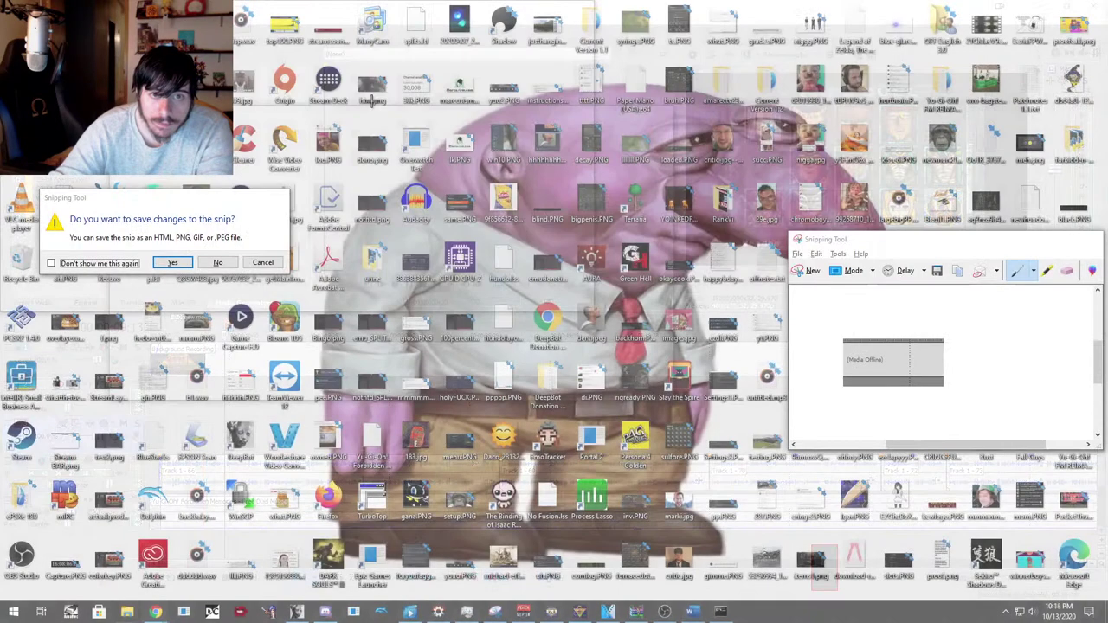
Select the Settings window in the window switcher and close it.
key("alt+Tab")
key("Tab")
key("Down")
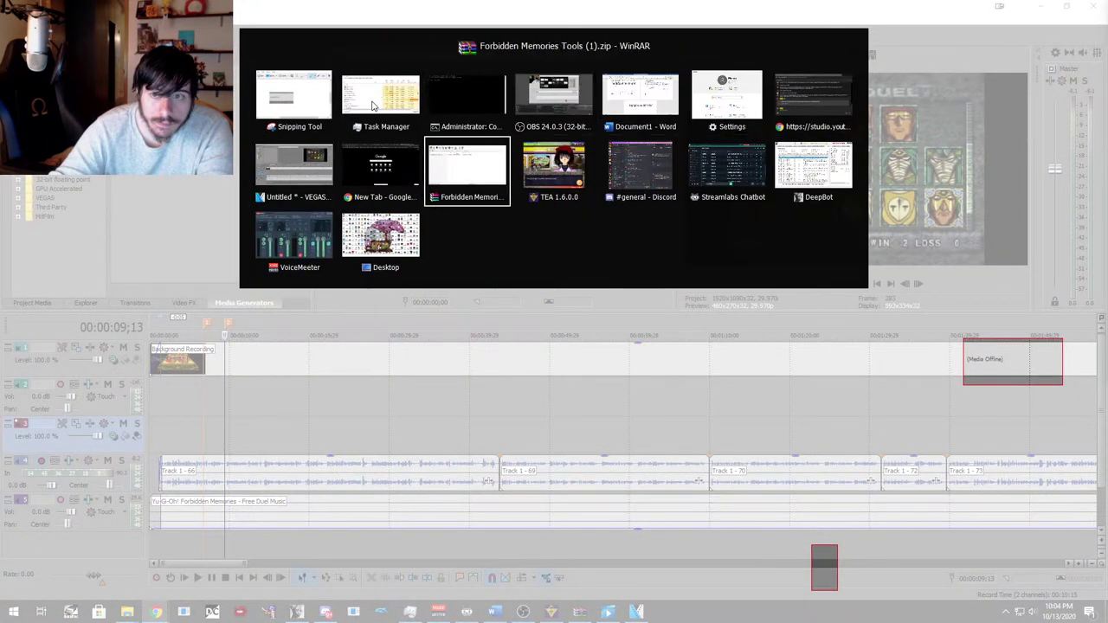
key("Up")
key("Right")
key("Right")
key("Right")
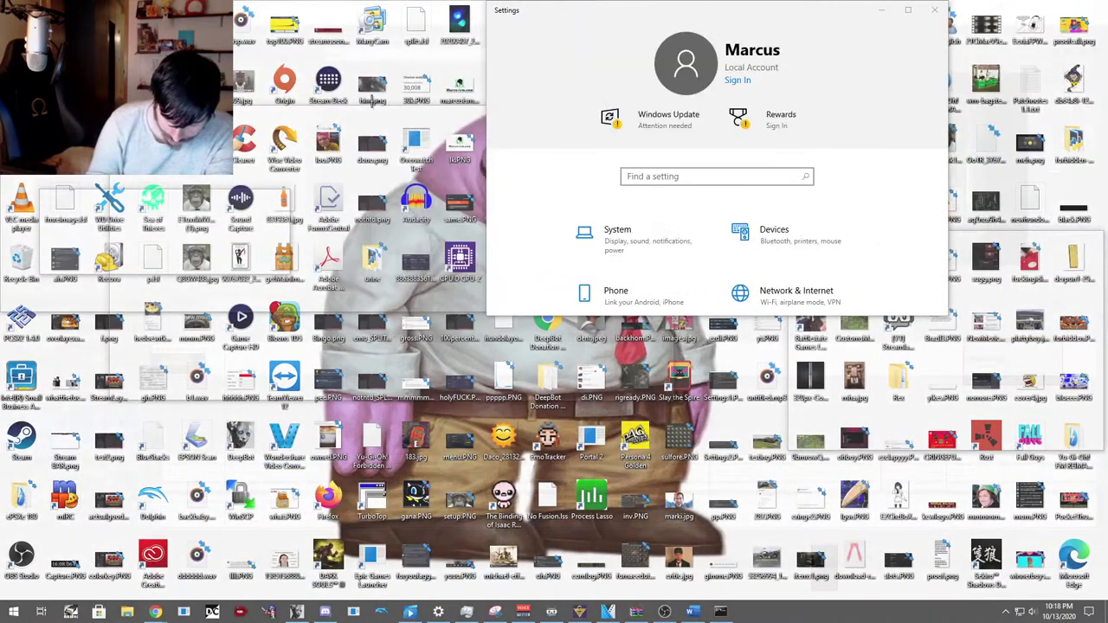
key("alt+Tab")
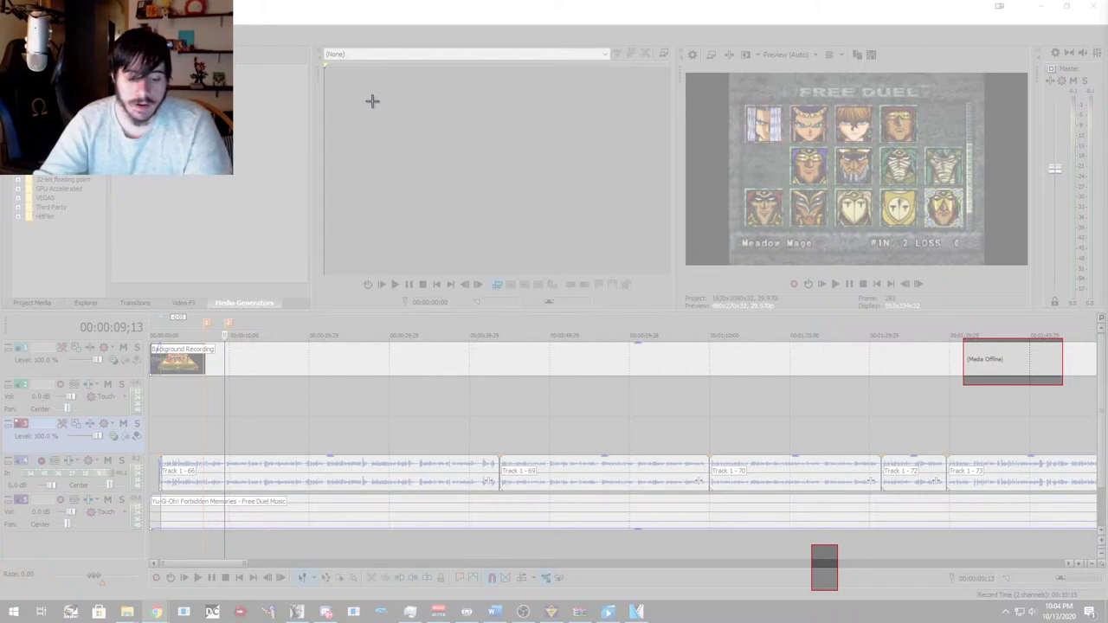
Open the Start menu for taskbar access and try again to activate the Snipping Tool from the window switcher.
key("super")
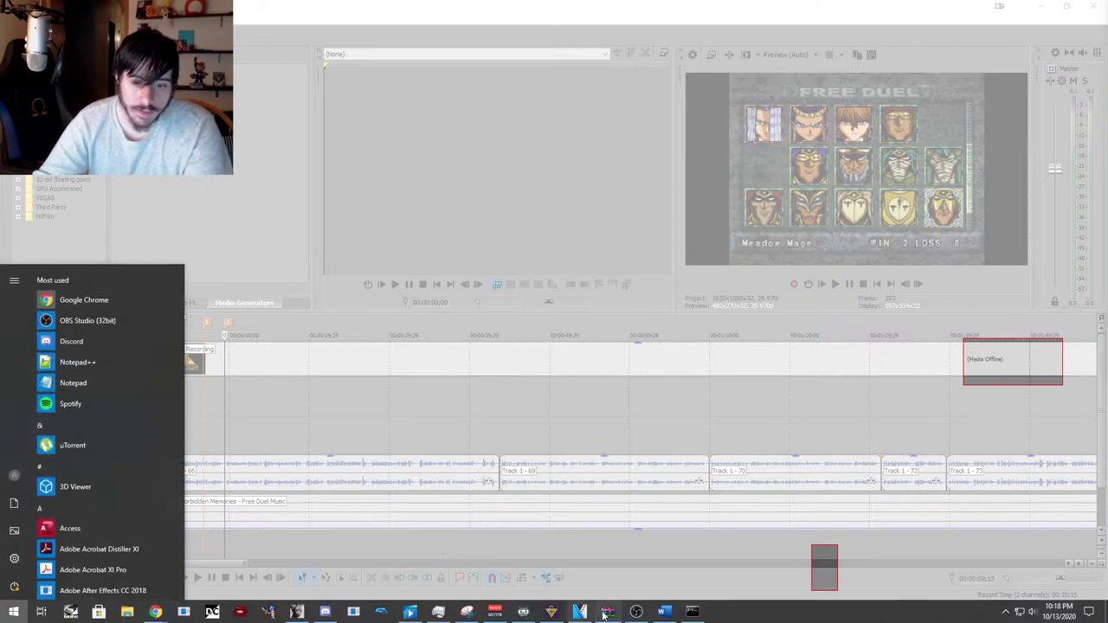
key("alt+Tab")
key("alt+shift+Tab")
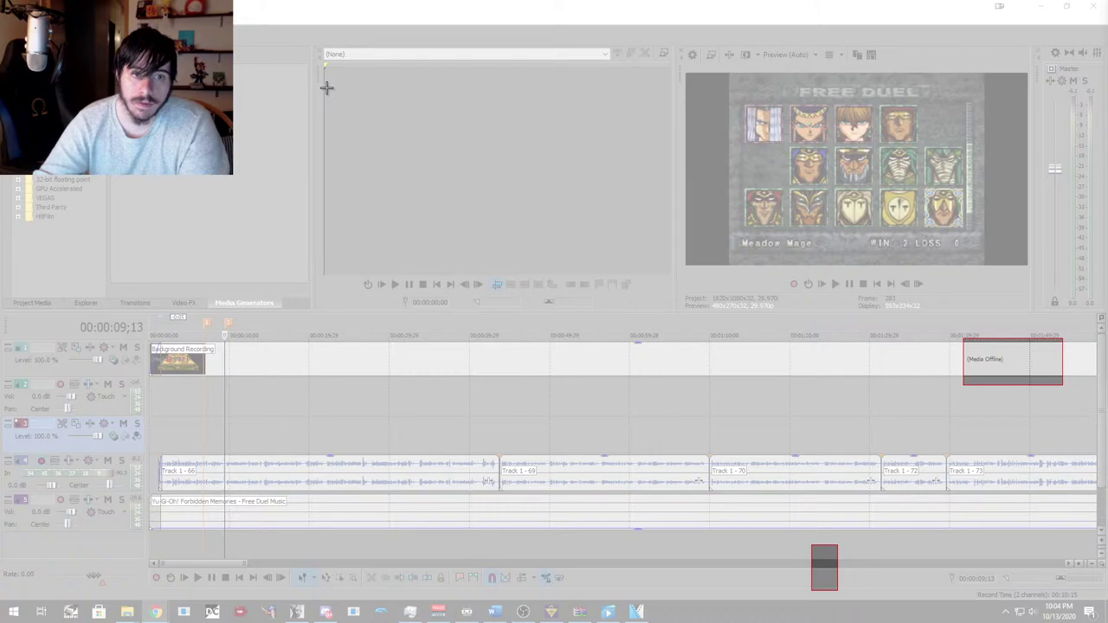
key("alt+Tab")
key("alt+Tab")
key("alt+Tab")
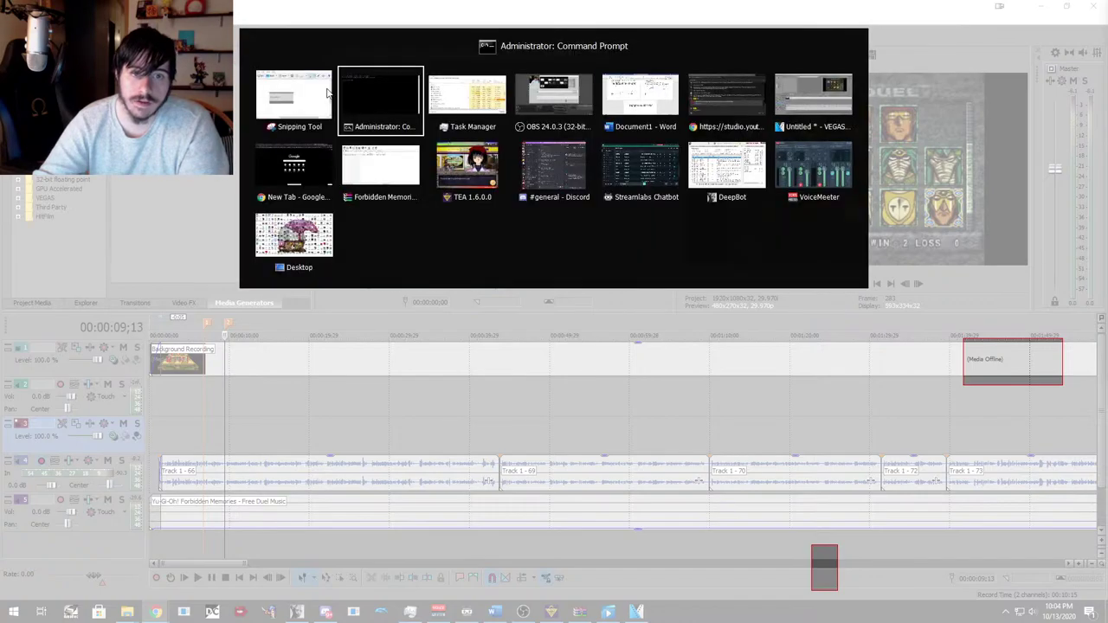
left_click(294, 100)
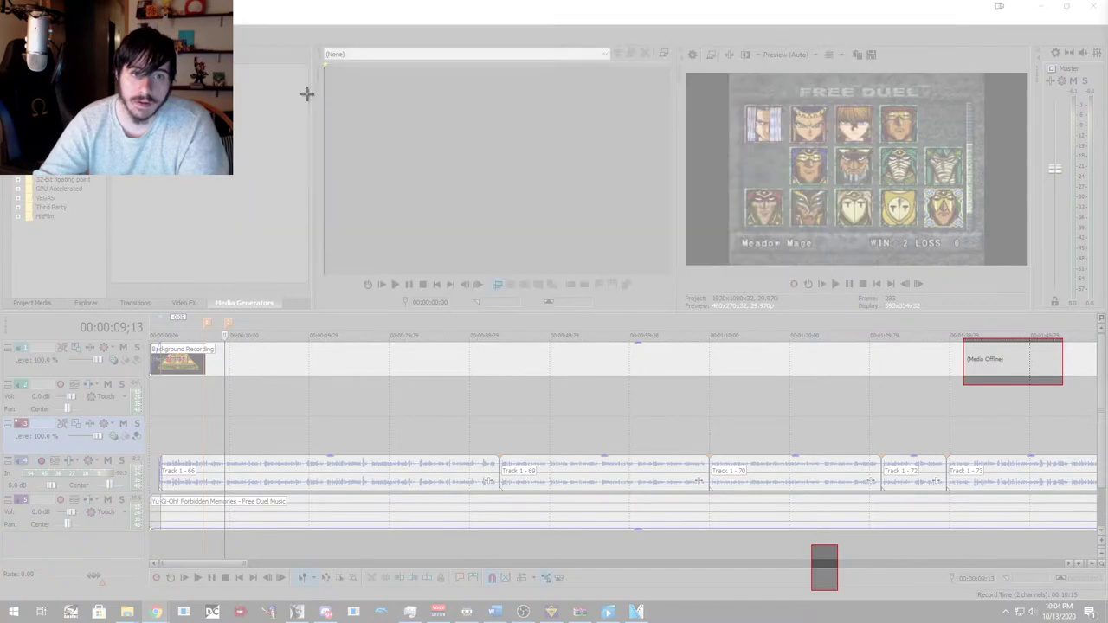
Cycle through the window switcher to try to activate the administrator Command Prompt above the overlay.
key("alt+Tab")
key("alt+Tab")
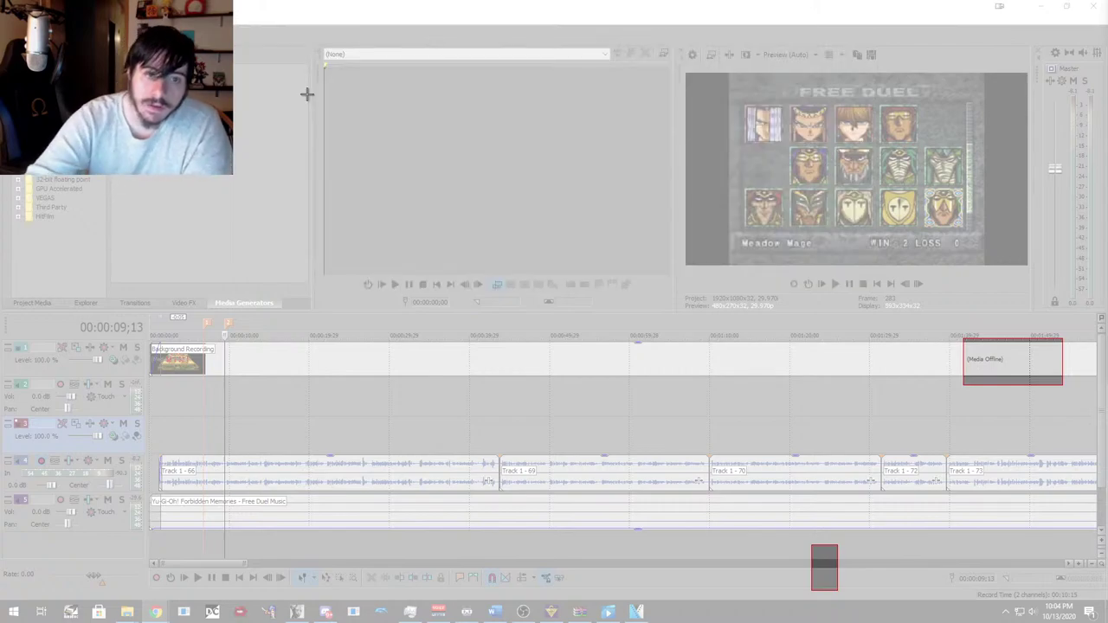
key("alt+Tab")
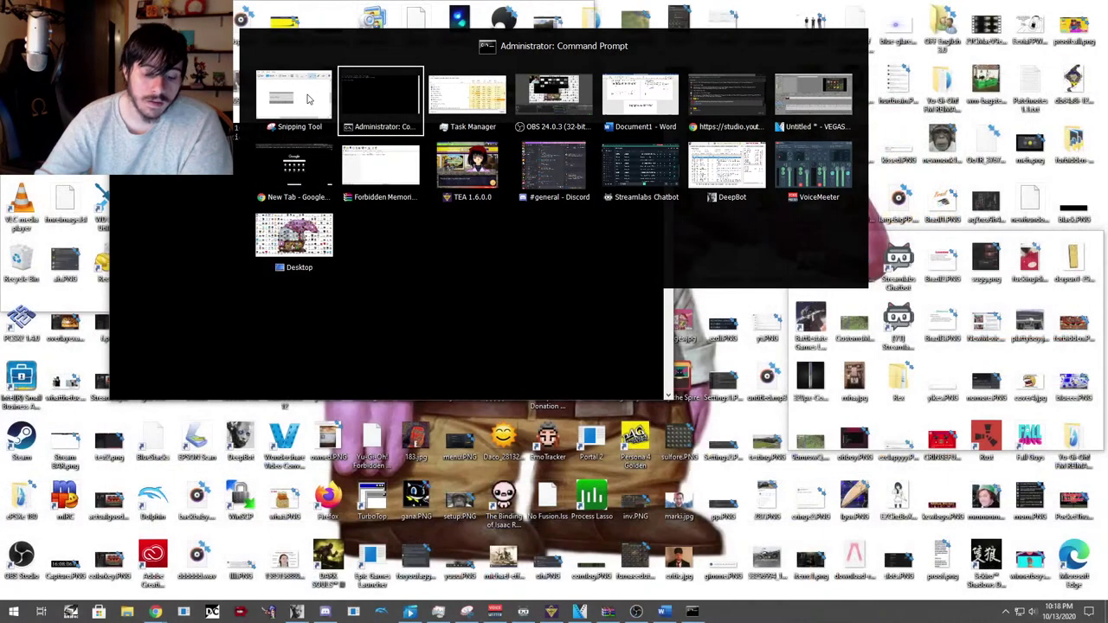
key("alt+Tab")
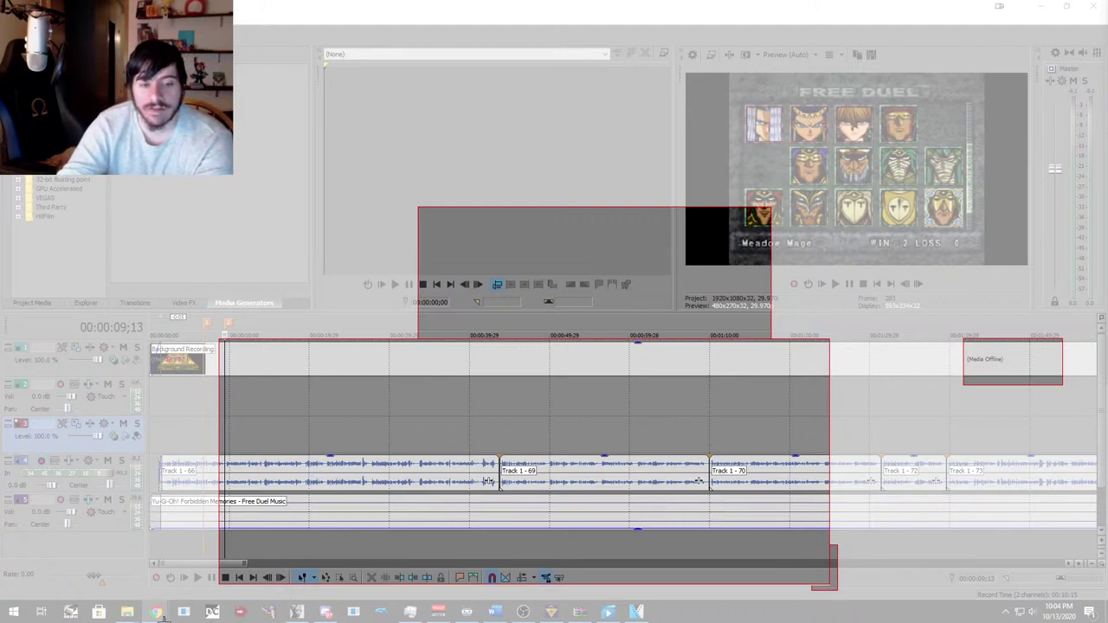
Reveal the taskbar through the Start menu and try repeatedly to close the Snipping Tool window from its taskbar entry.
key("super")
mouse_move(156, 611)
key("super")
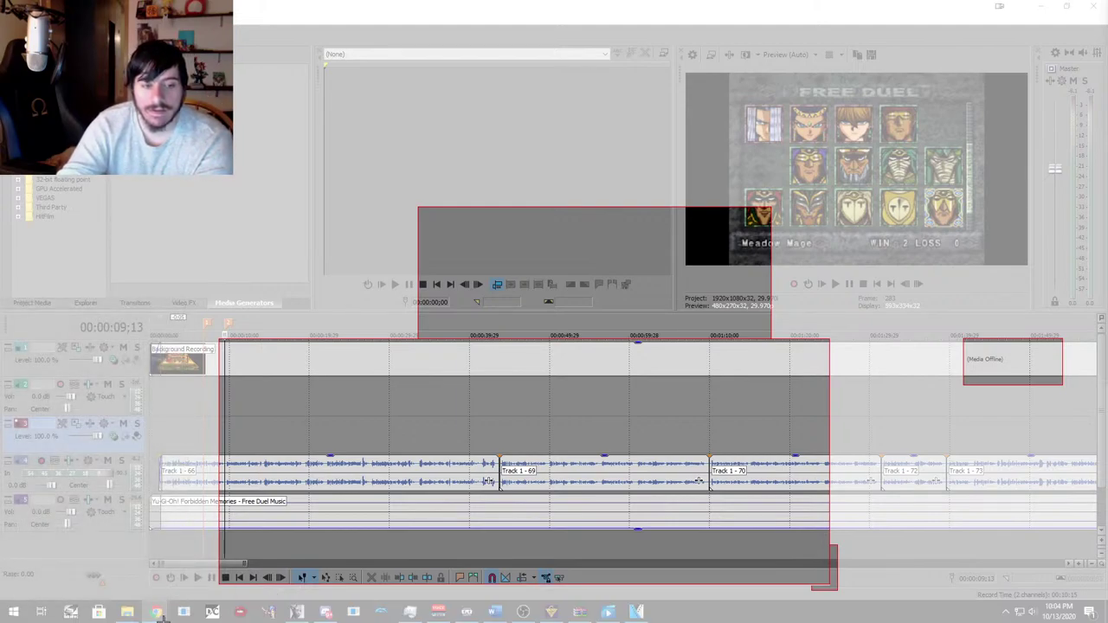
key("super")
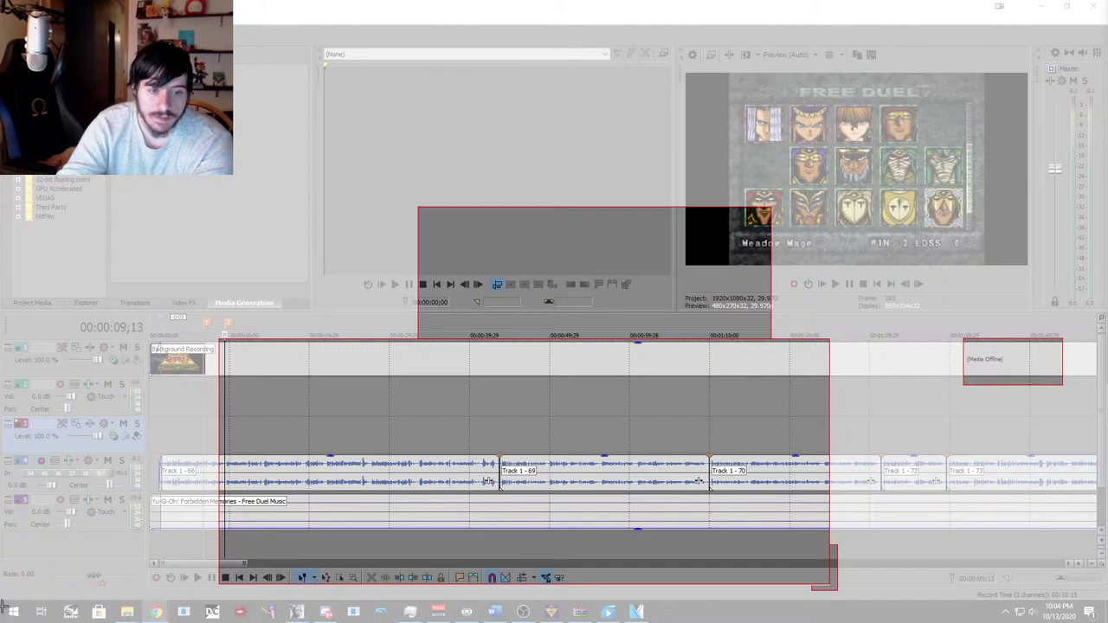
left_click(14, 611)
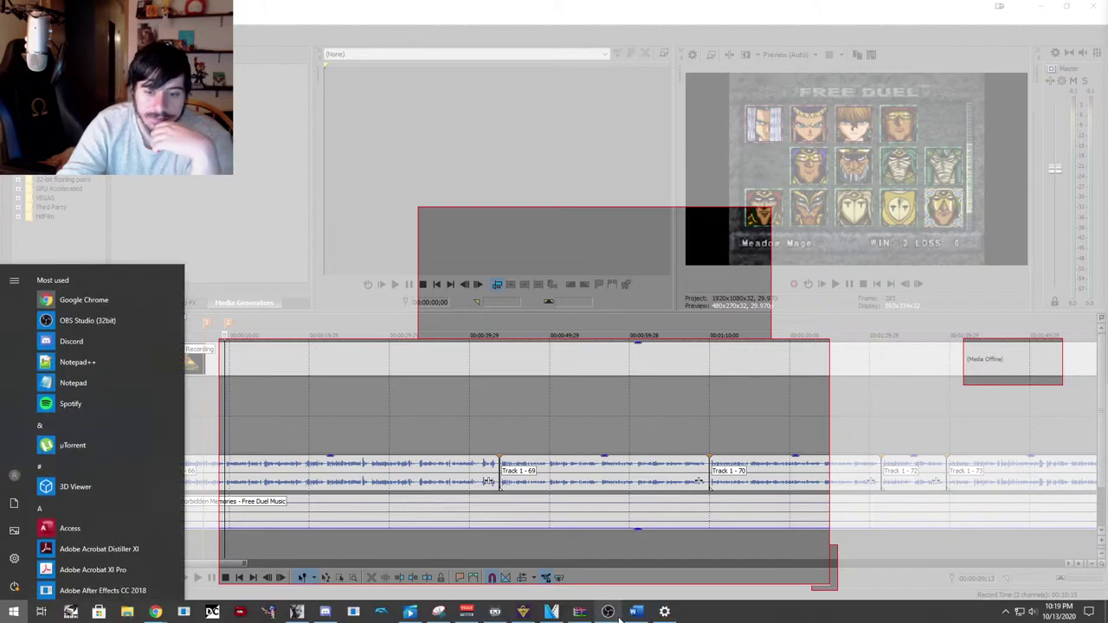
mouse_move(609, 611)
mouse_move(618, 572)
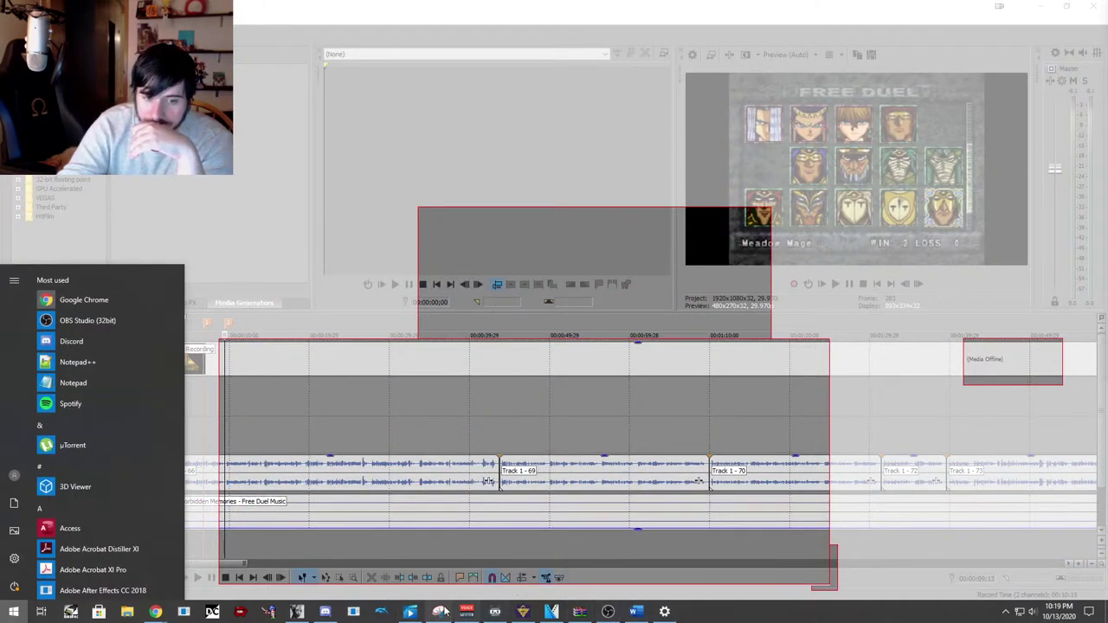
mouse_move(441, 611)
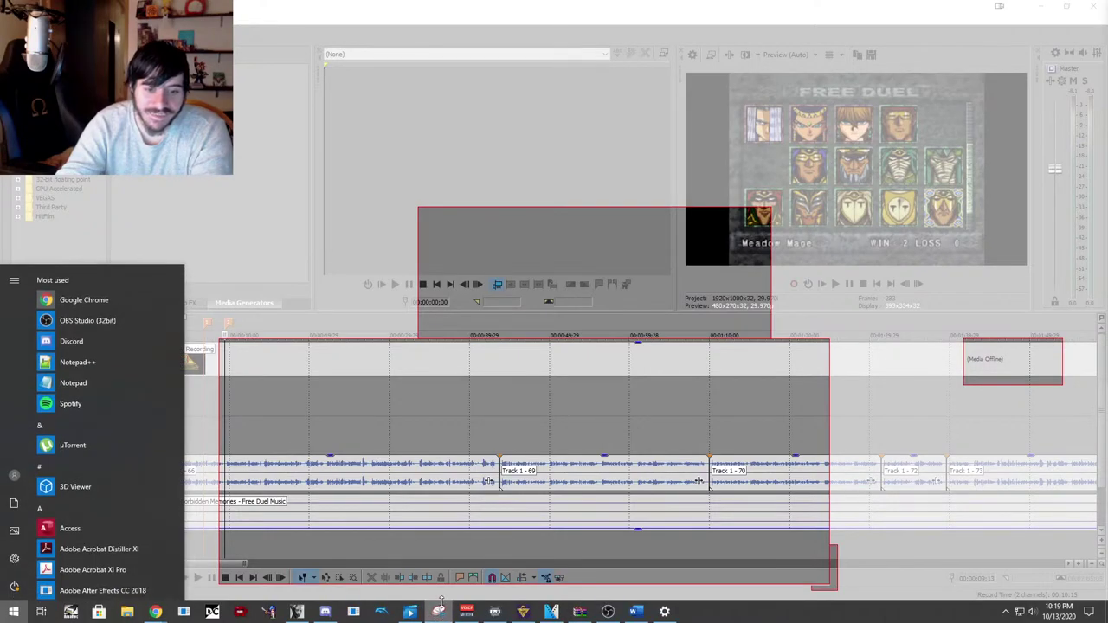
right_click(439, 612)
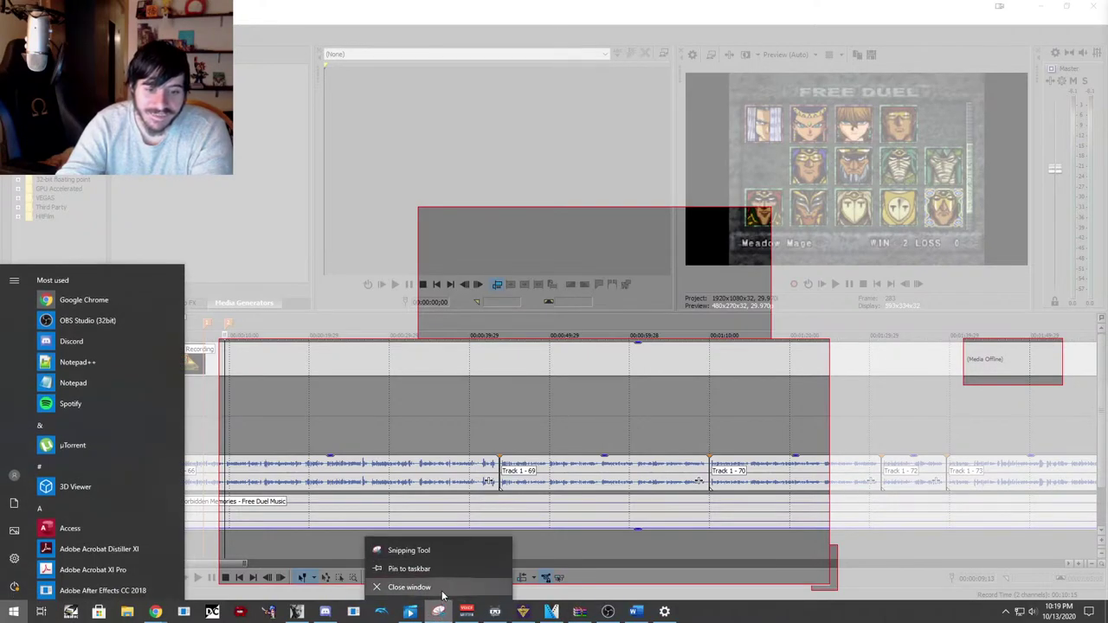
left_click(441, 590)
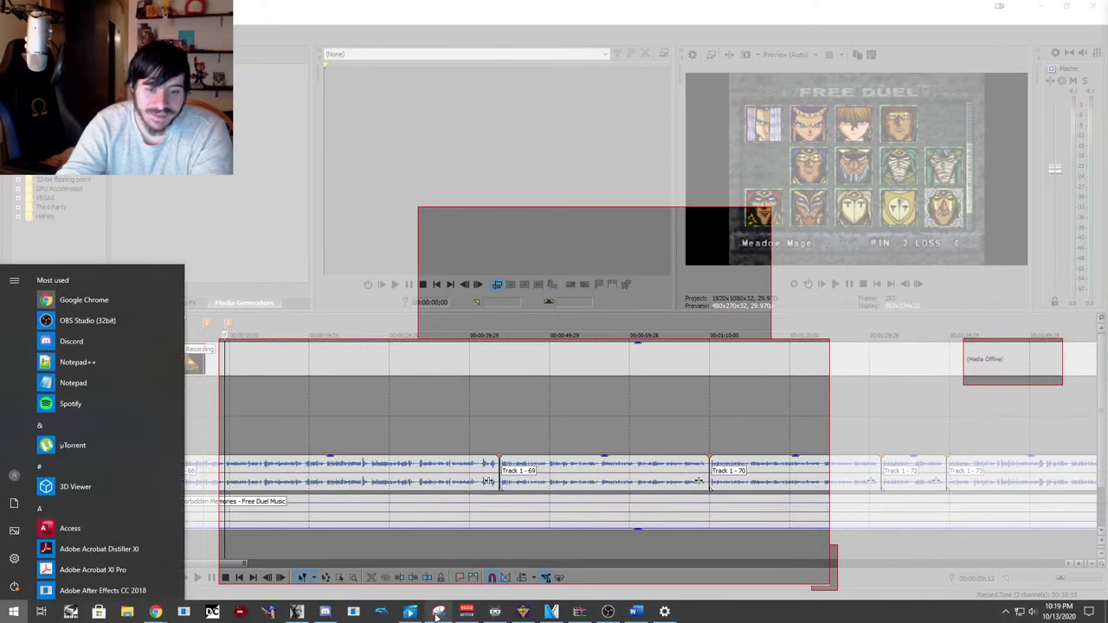
right_click(437, 613)
left_click(440, 591)
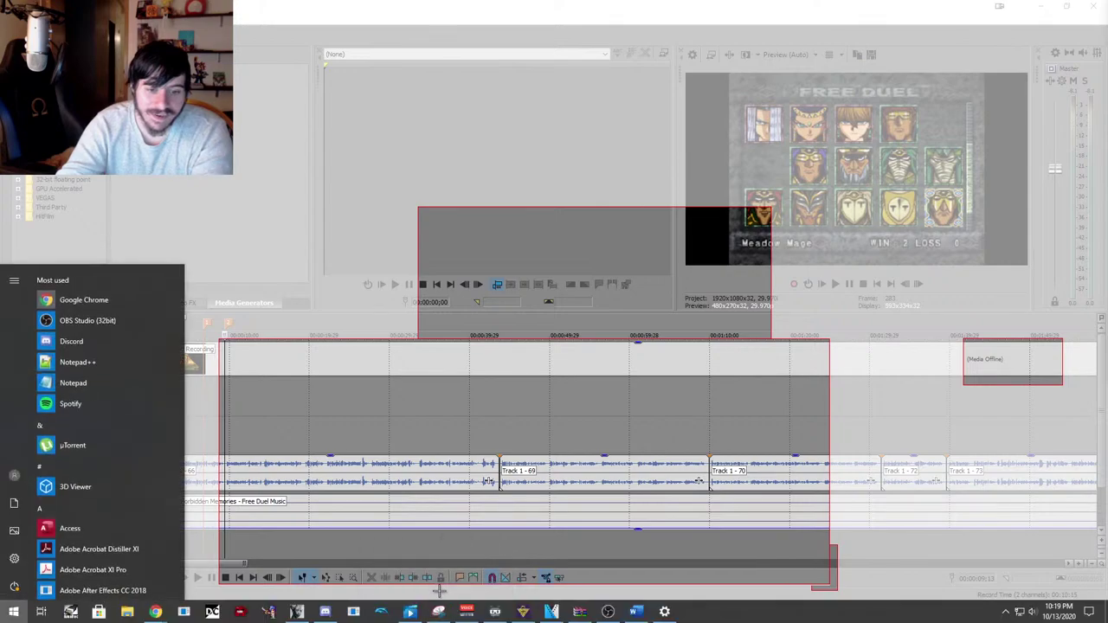
Try to launch another Snipping Tool instance and bring the existing Snipping Tool window in front of the overlay.
right_click(438, 612)
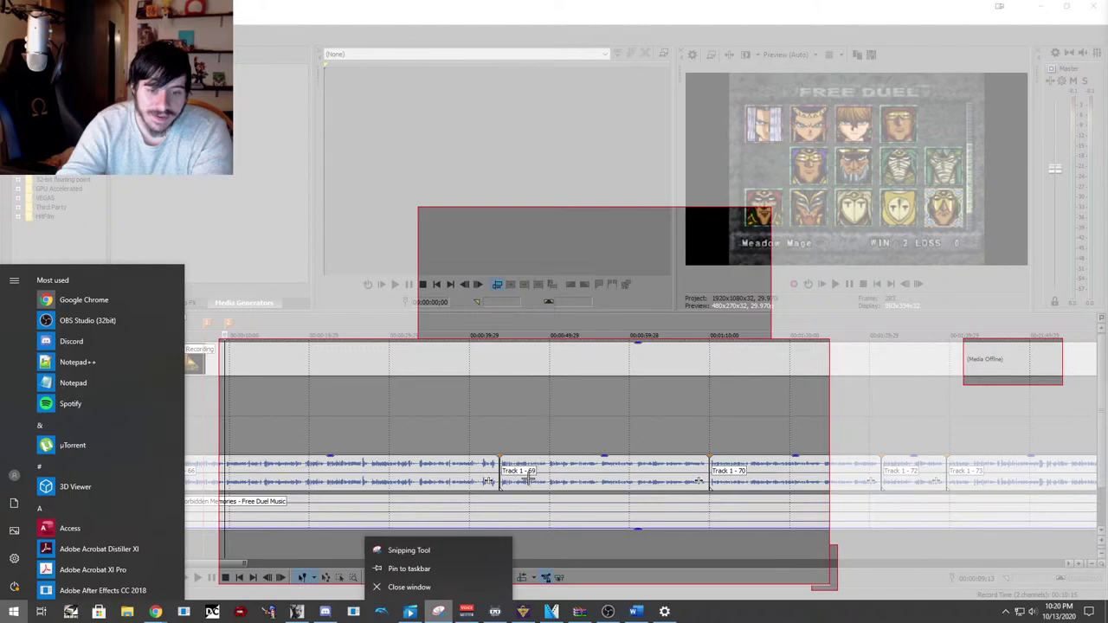
left_click(409, 550)
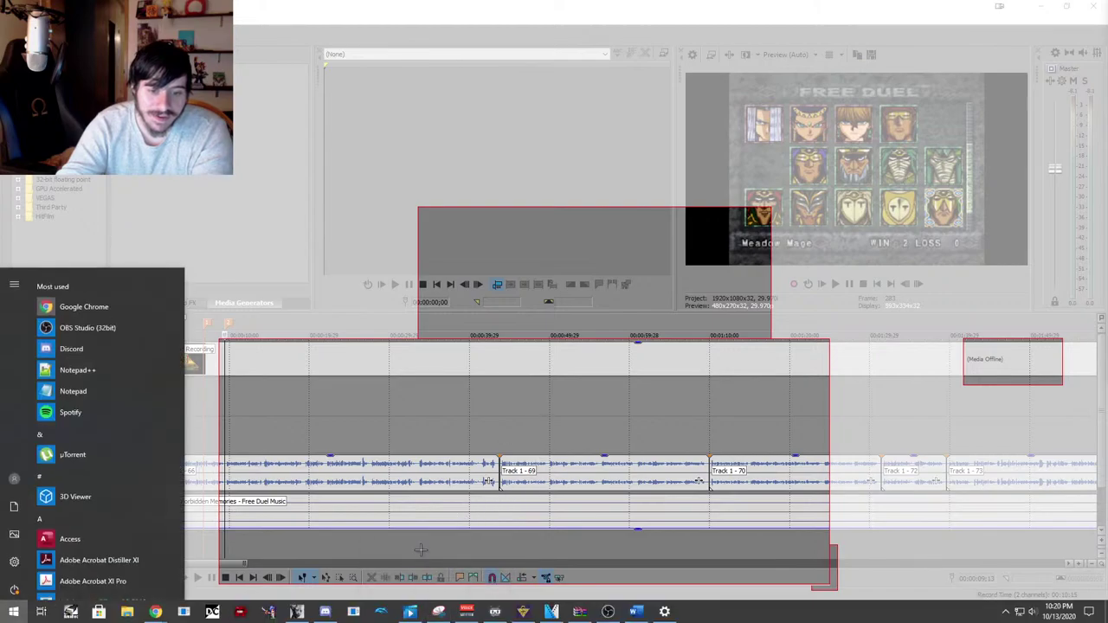
left_click(438, 588)
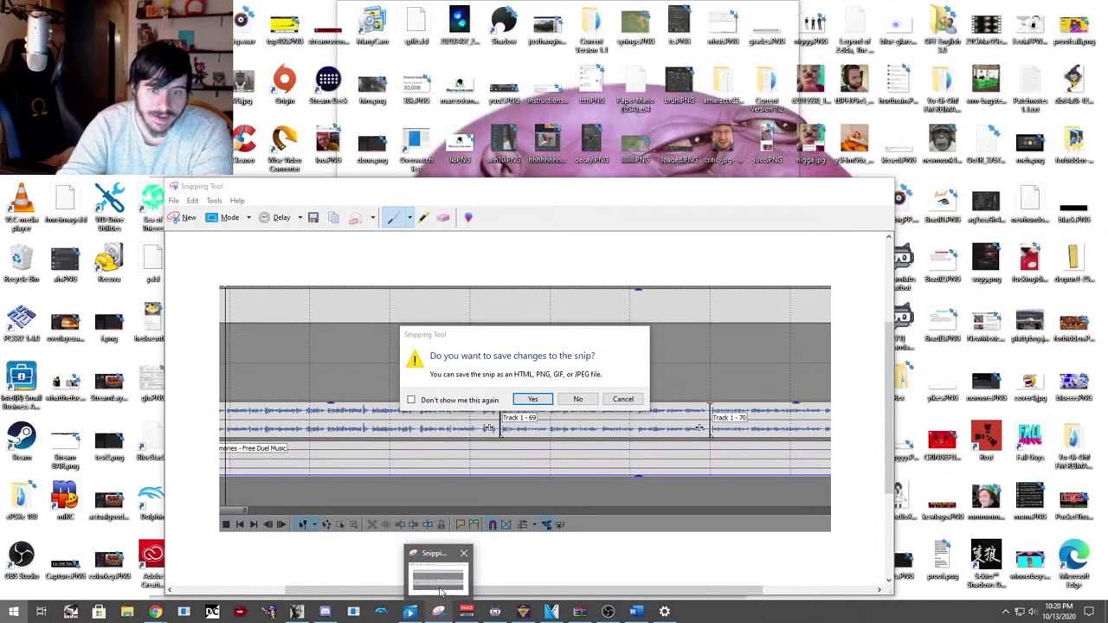
Try to cancel the stuck capture and complete it by drawing a small snip rectangle over the upper timeline.
key("super")
key("ctrl+Print")
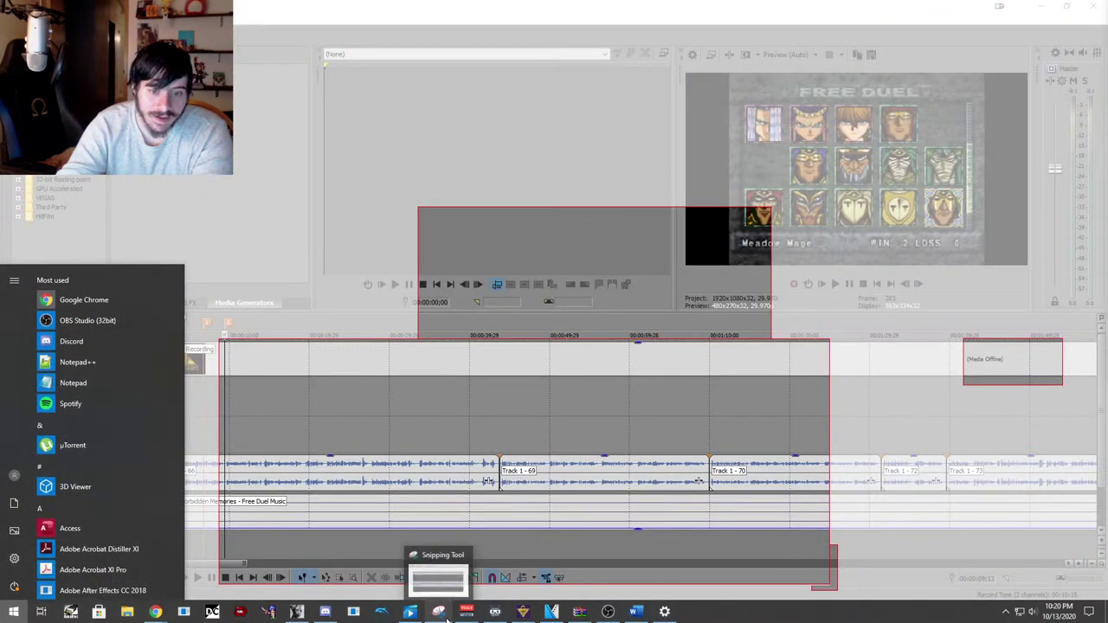
key("Escape")
key("ctrl+Print")
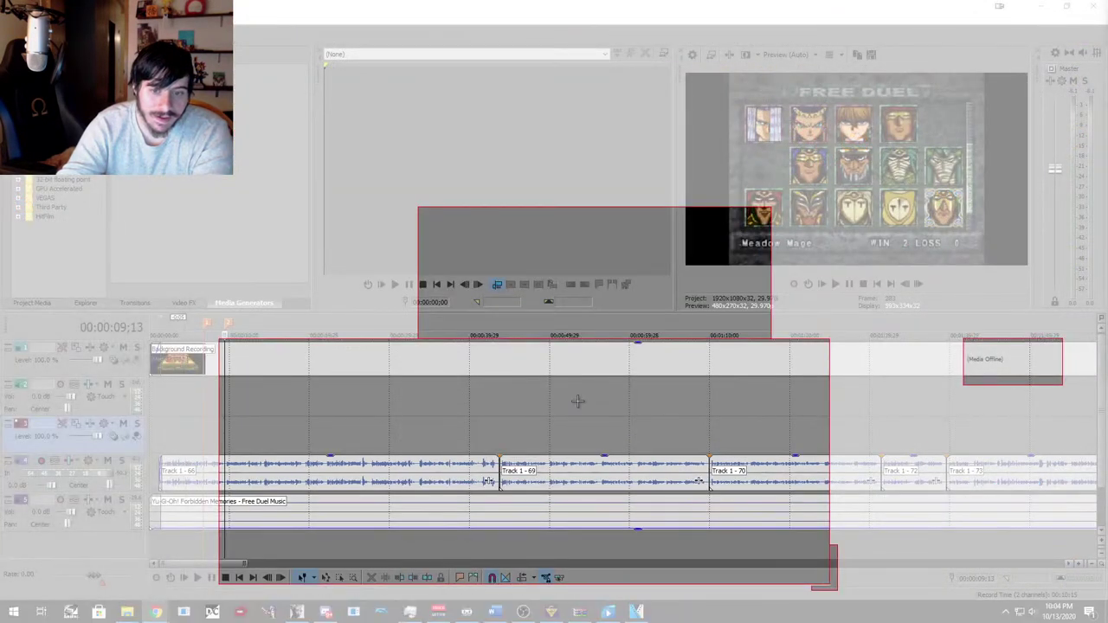
left_click_drag(618, 350, 522, 365)
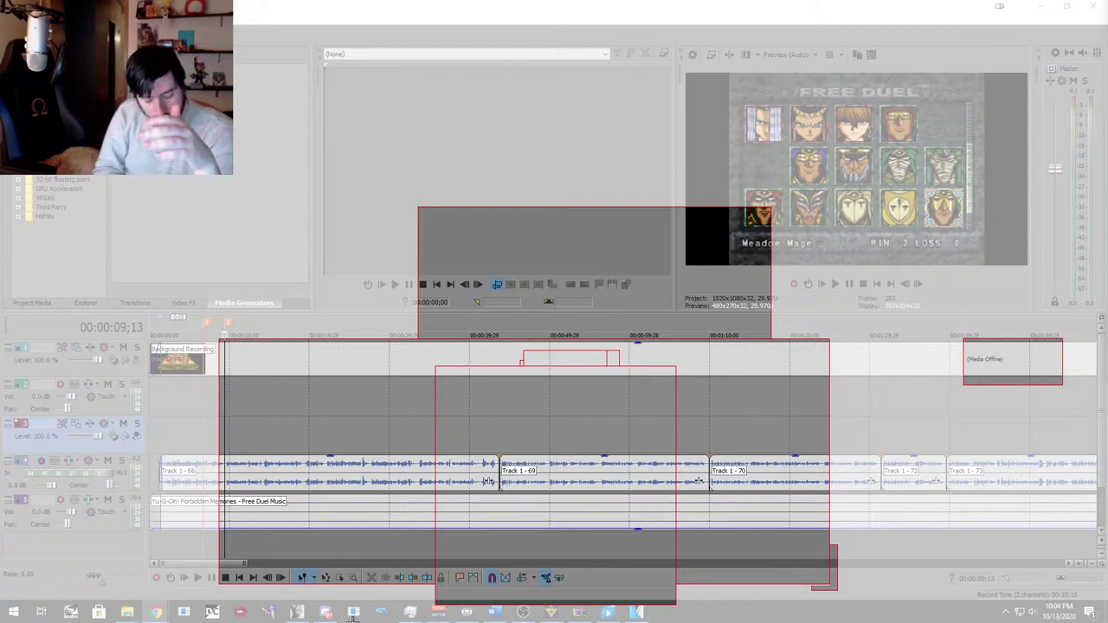
Open the Start menu and dismiss the OBS Studio notification.
key("super")
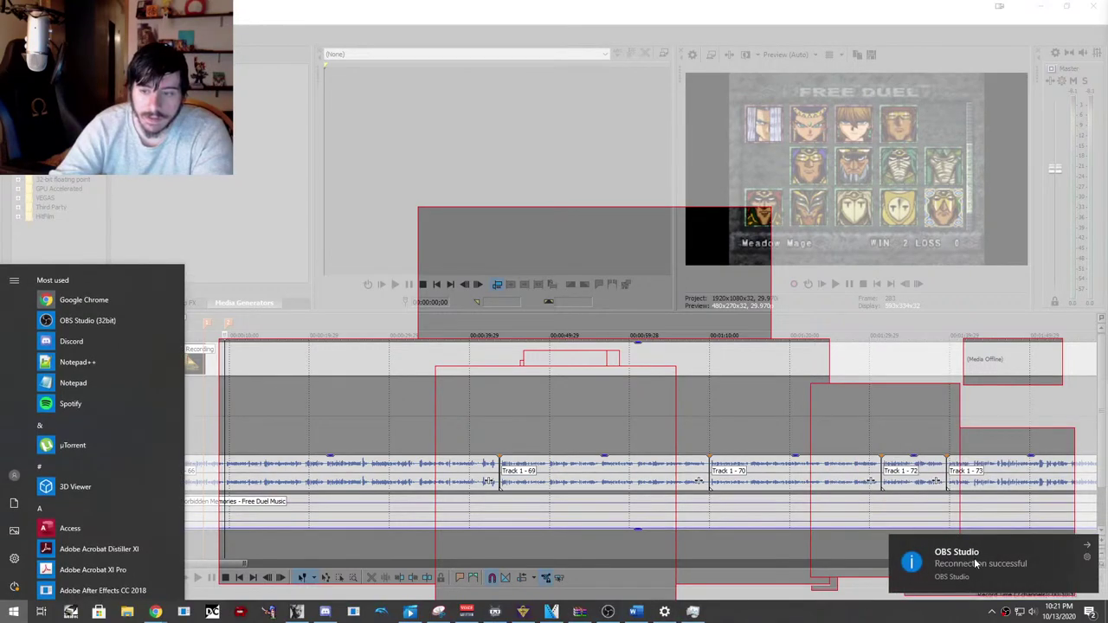
key("super")
left_click(973, 561)
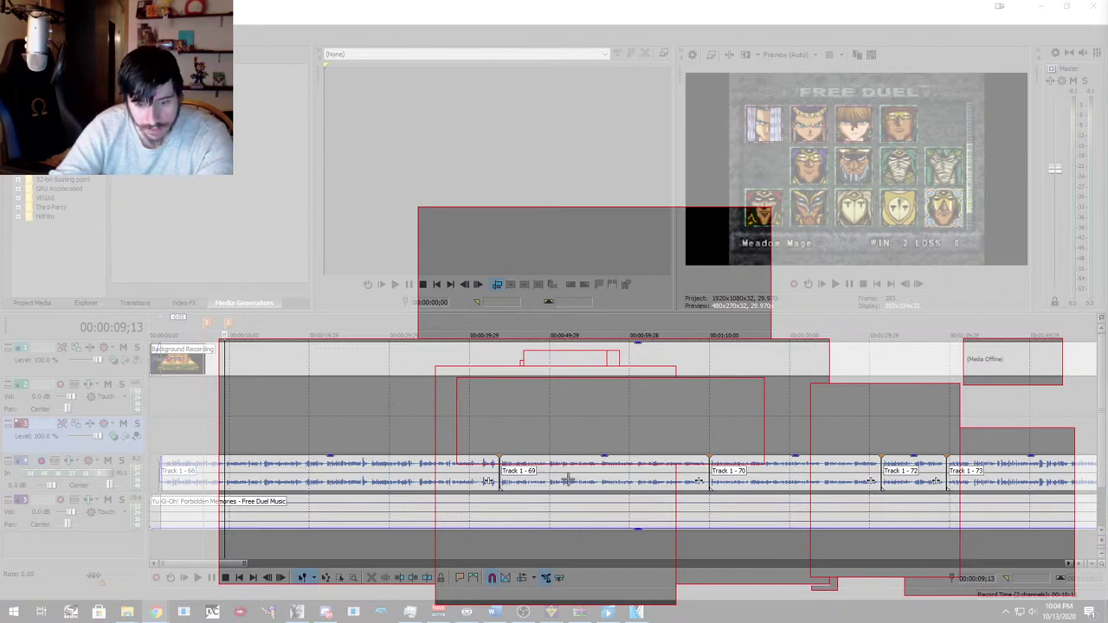
Reveal the taskbar and minimize Task Manager through the window menu of its taskbar preview.
key("super")
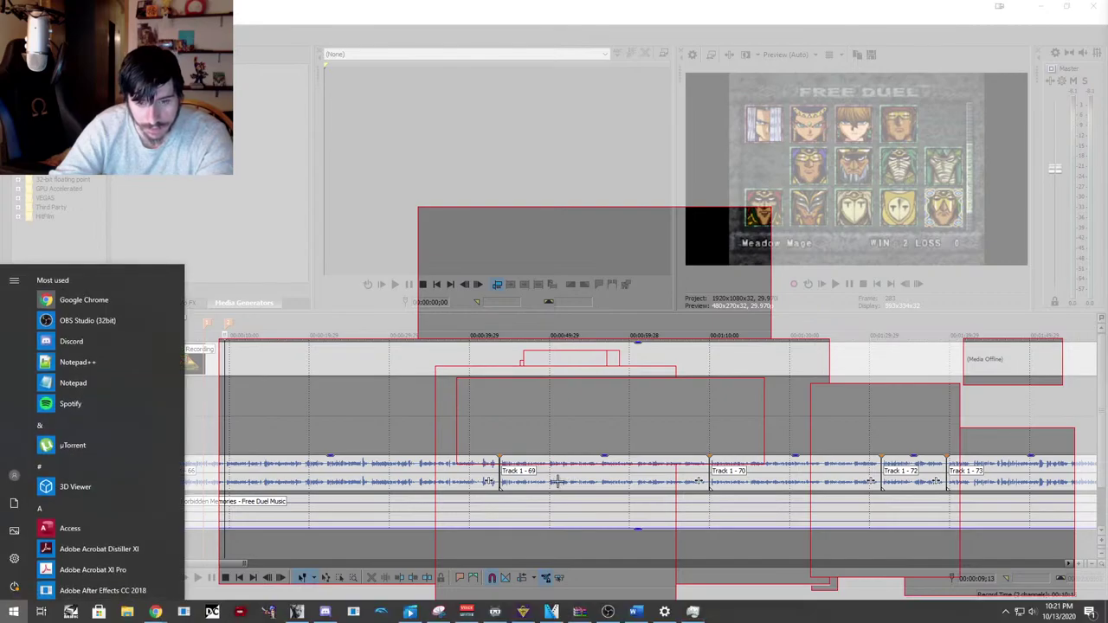
mouse_move(692, 611)
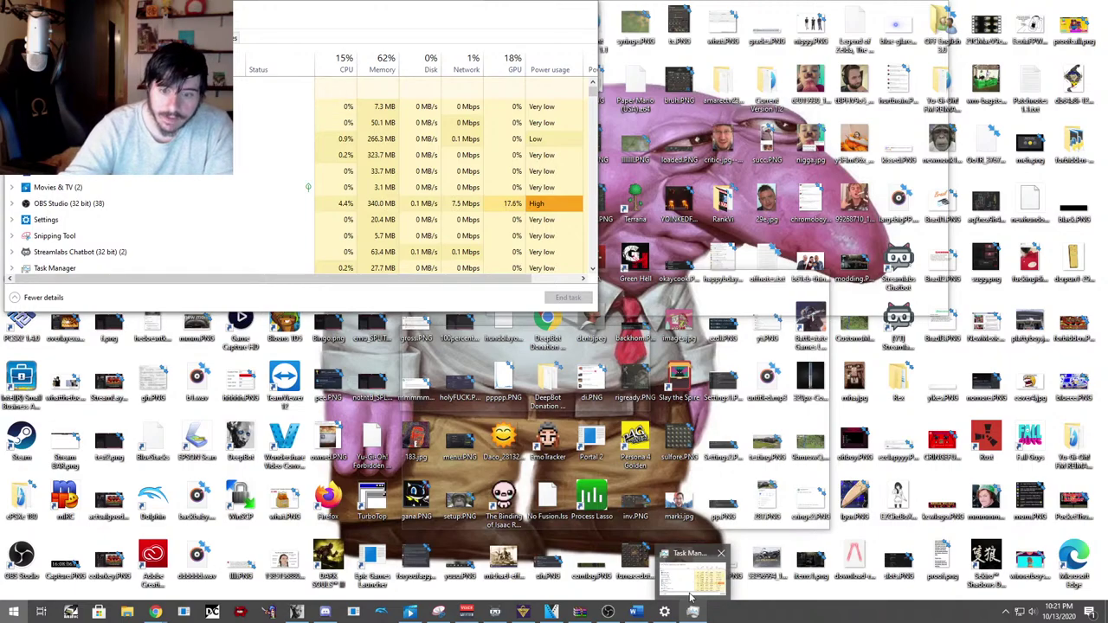
right_click(691, 595)
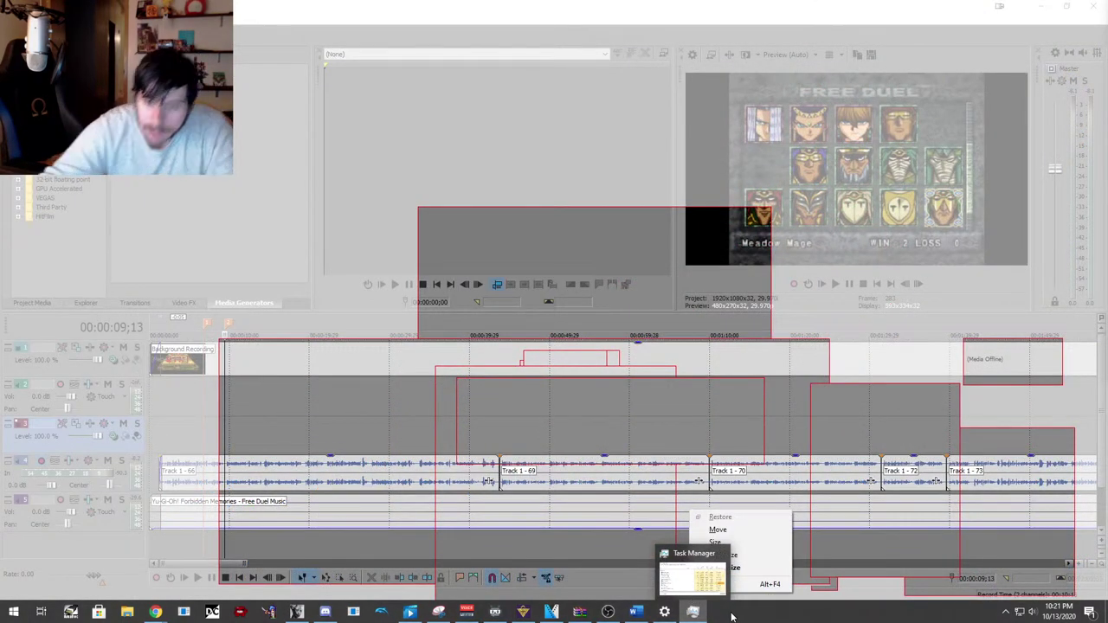
left_click(744, 555)
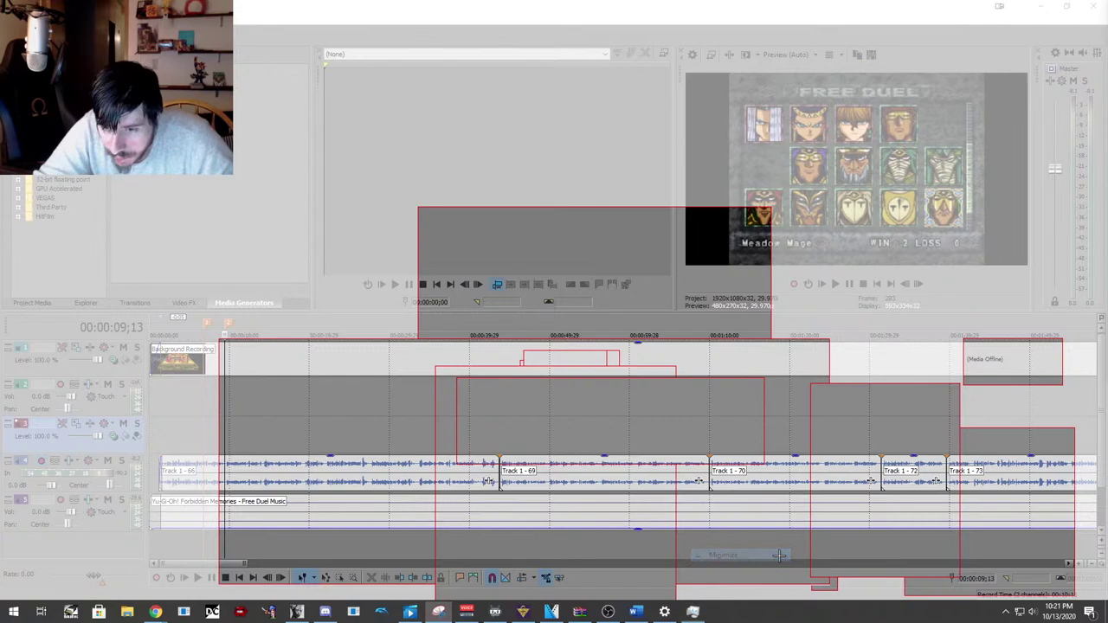
Inspect Task Manager's launch options, dismiss them, and try to activate a window from the window switcher.
right_click(706, 610)
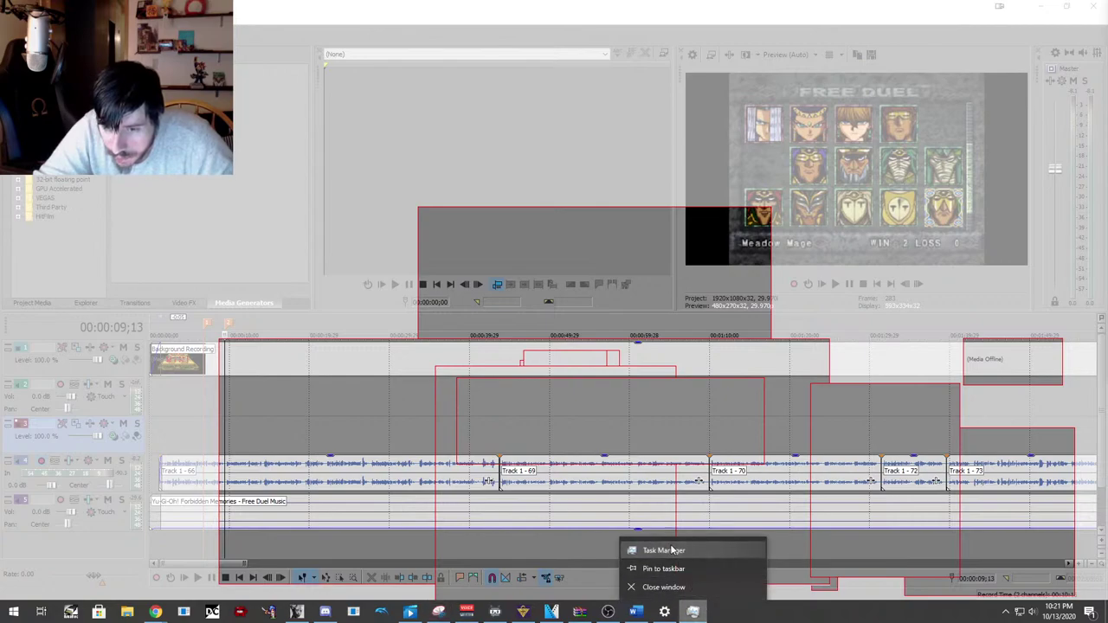
right_click(672, 549)
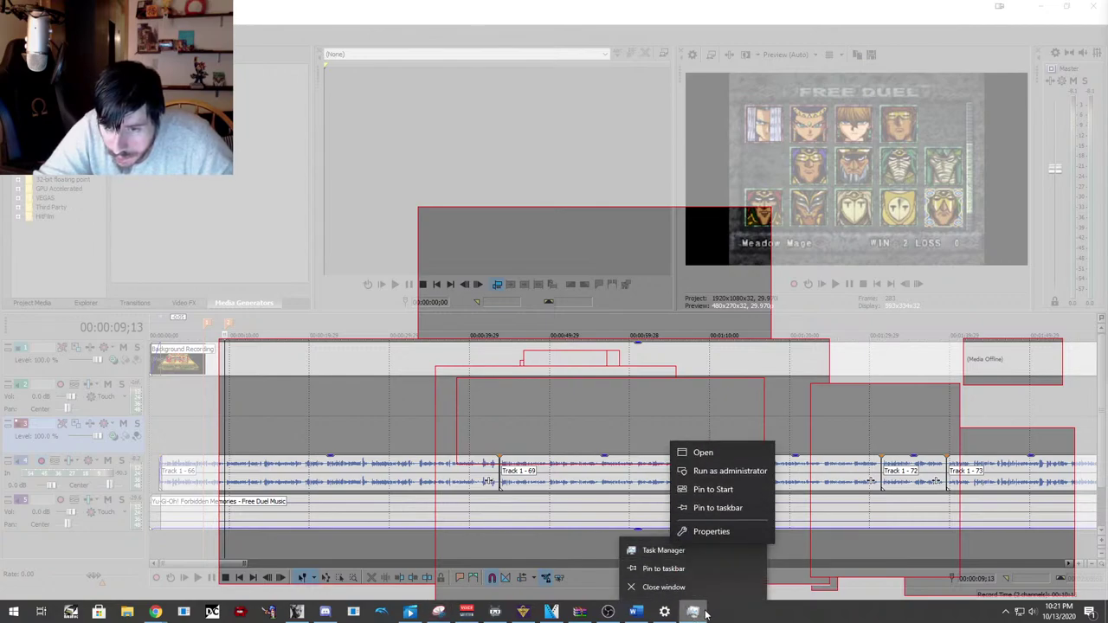
key("Escape")
key("alt+Tab")
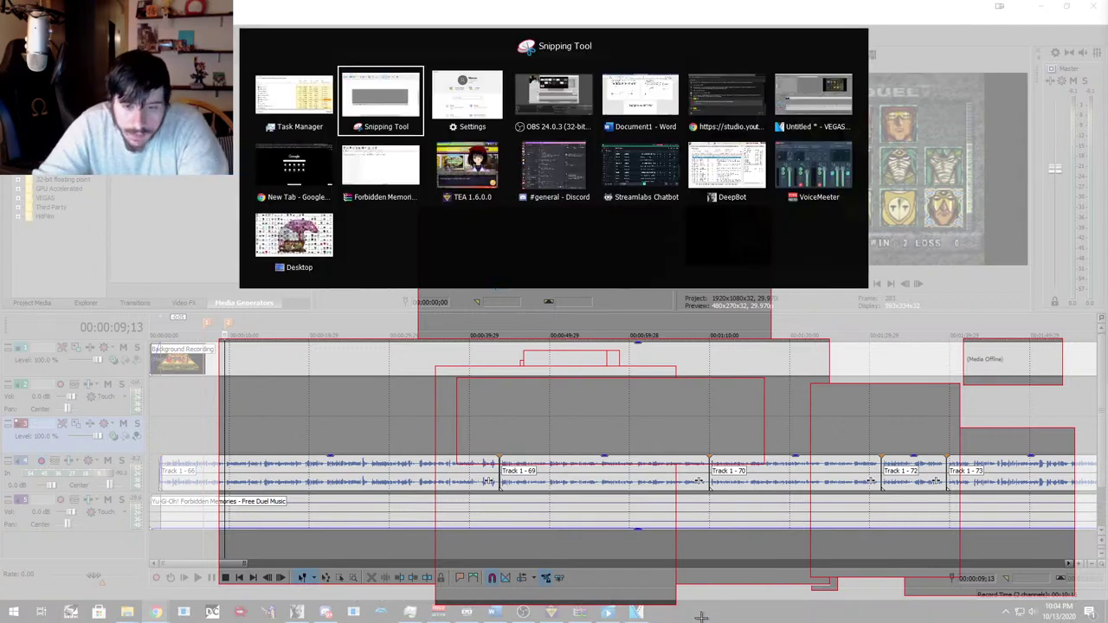
key("alt+Tab")
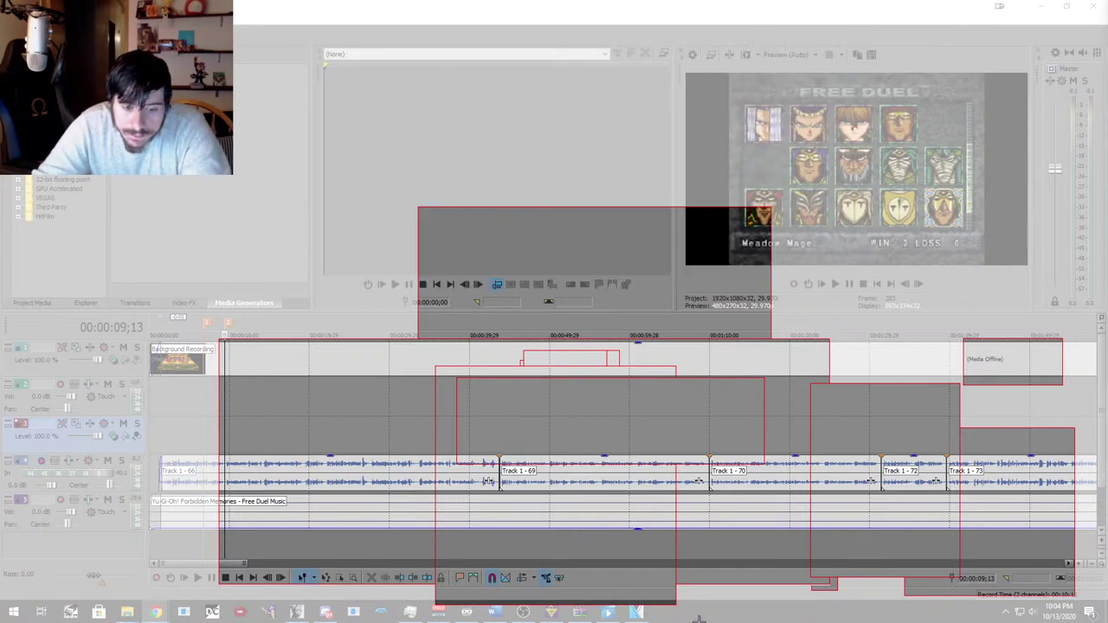
Reveal the taskbar and maximize Task Manager through the window menu of its taskbar preview.
key("super")
mouse_move(692, 611)
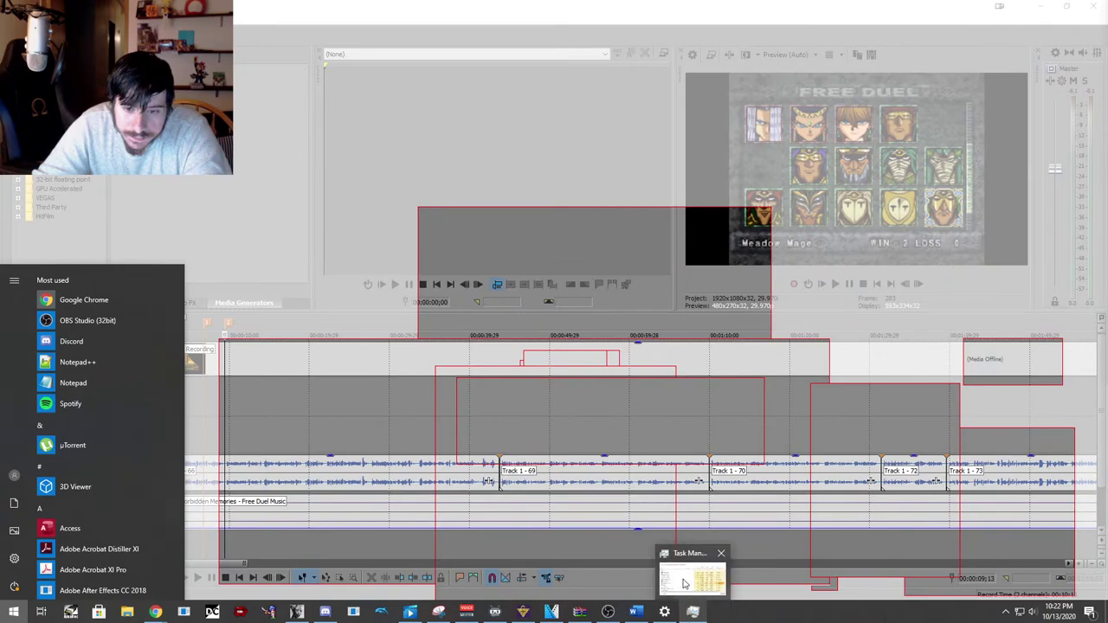
right_click(686, 578)
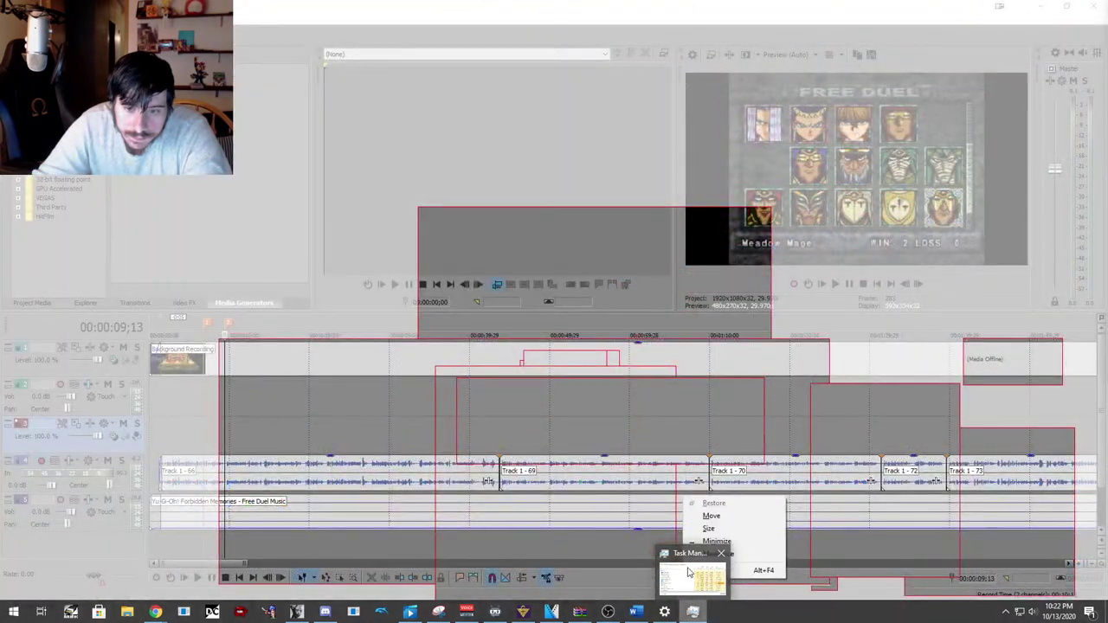
left_click(733, 569)
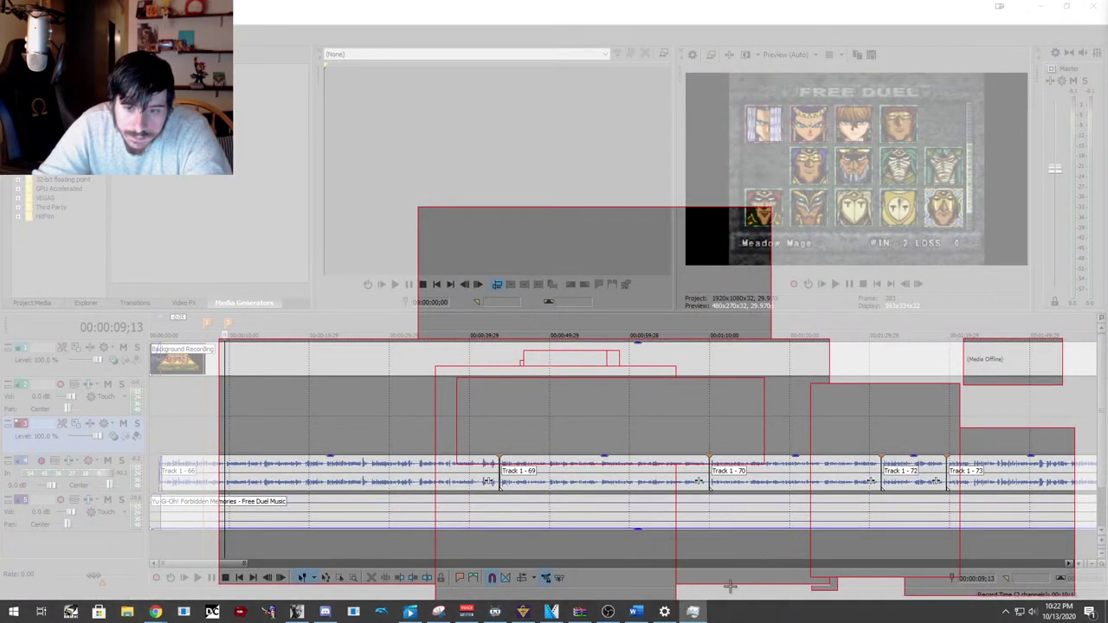
Try to pin Task Manager on top with DeskPins through its taskbar entry, and dismiss the warning.
right_click(693, 611)
left_click(891, 597)
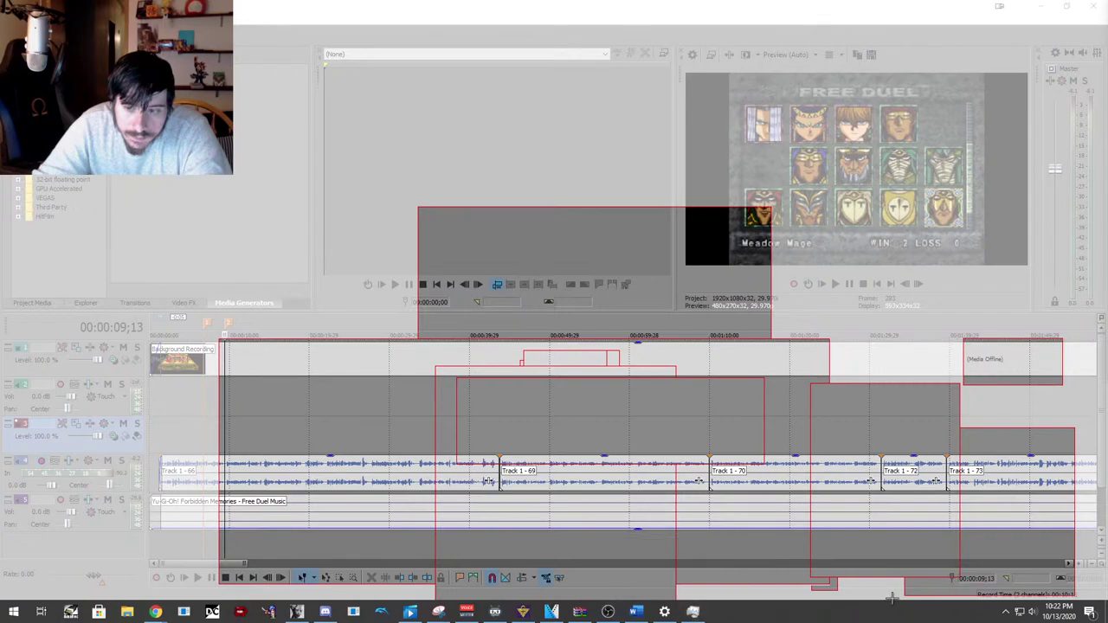
left_click(1006, 612)
left_click(933, 595)
left_click(702, 614)
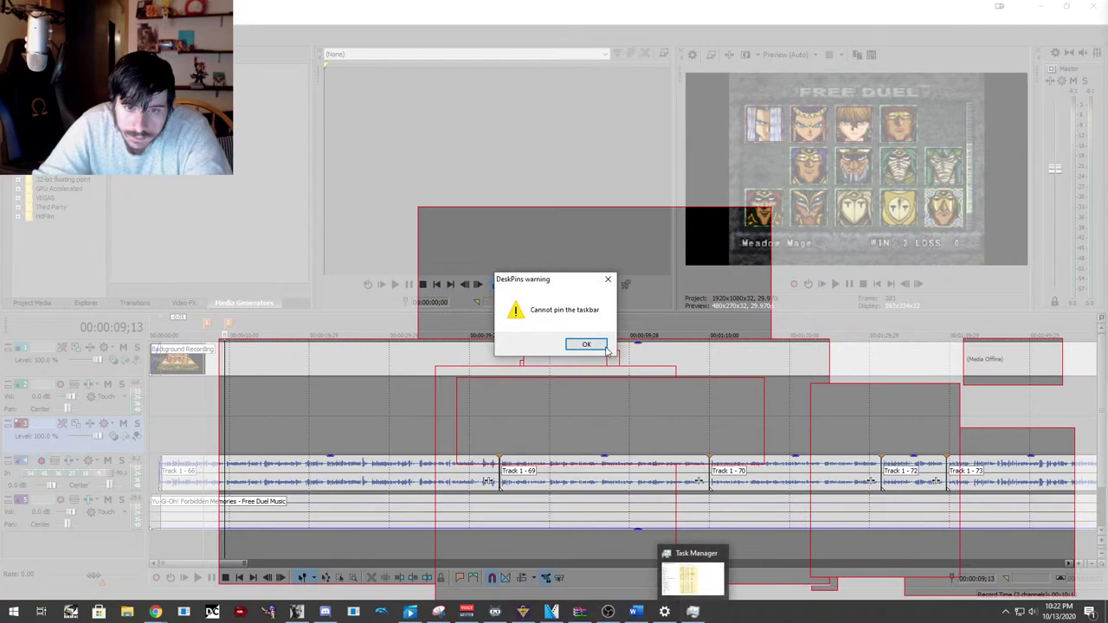
left_click(605, 347)
left_click(688, 581)
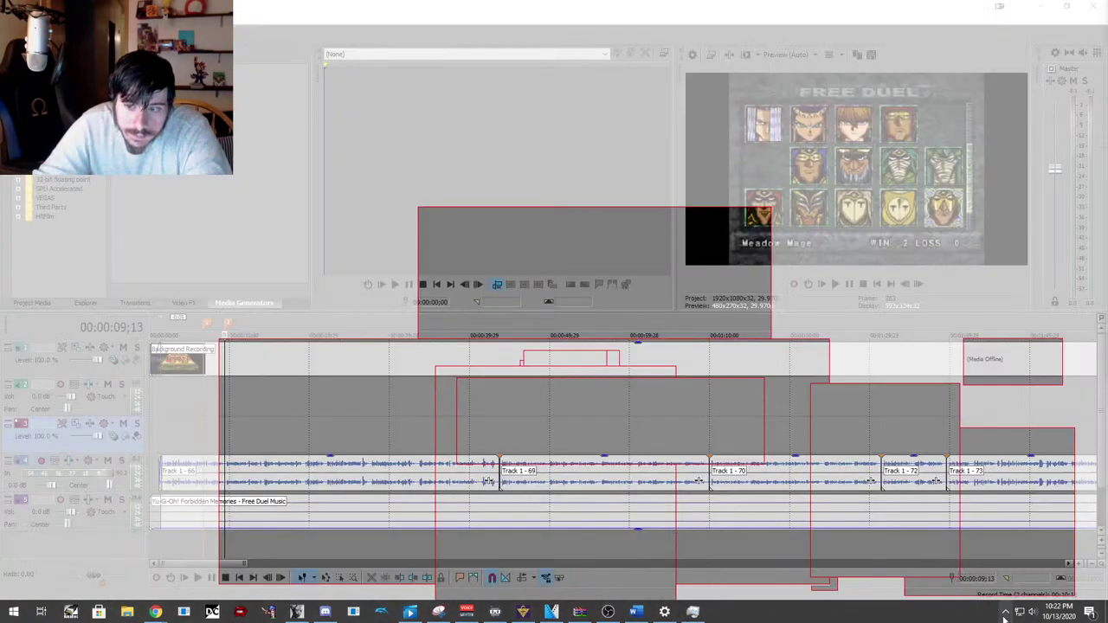
Try to pin the window beneath the capture overlay with DeskPins by targeting its title area, and dismiss the warning.
left_click(1004, 612)
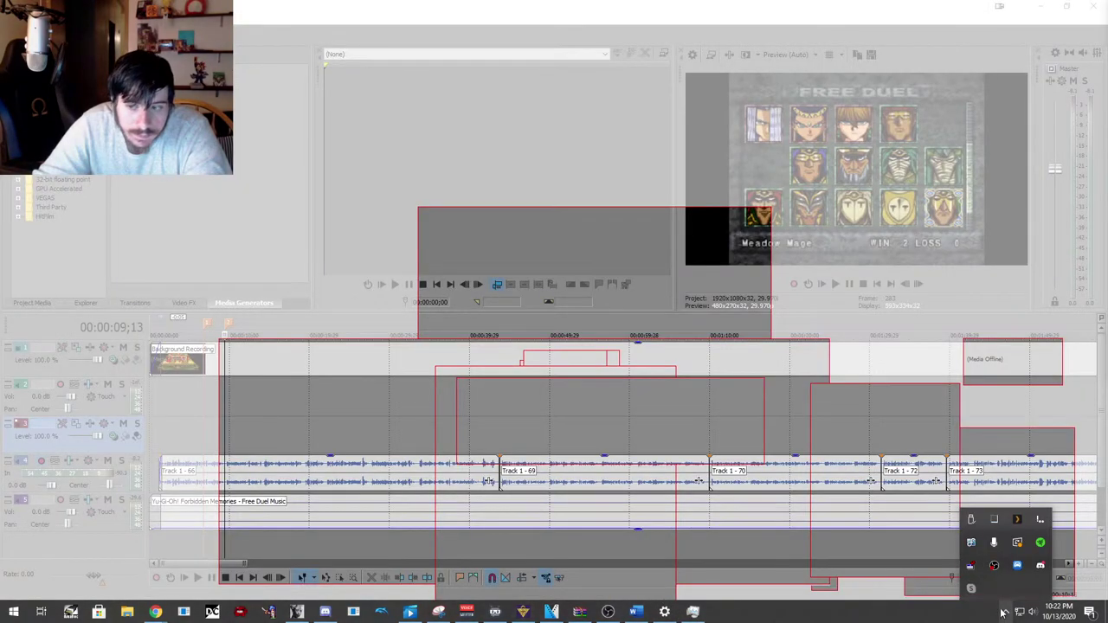
left_click(970, 565)
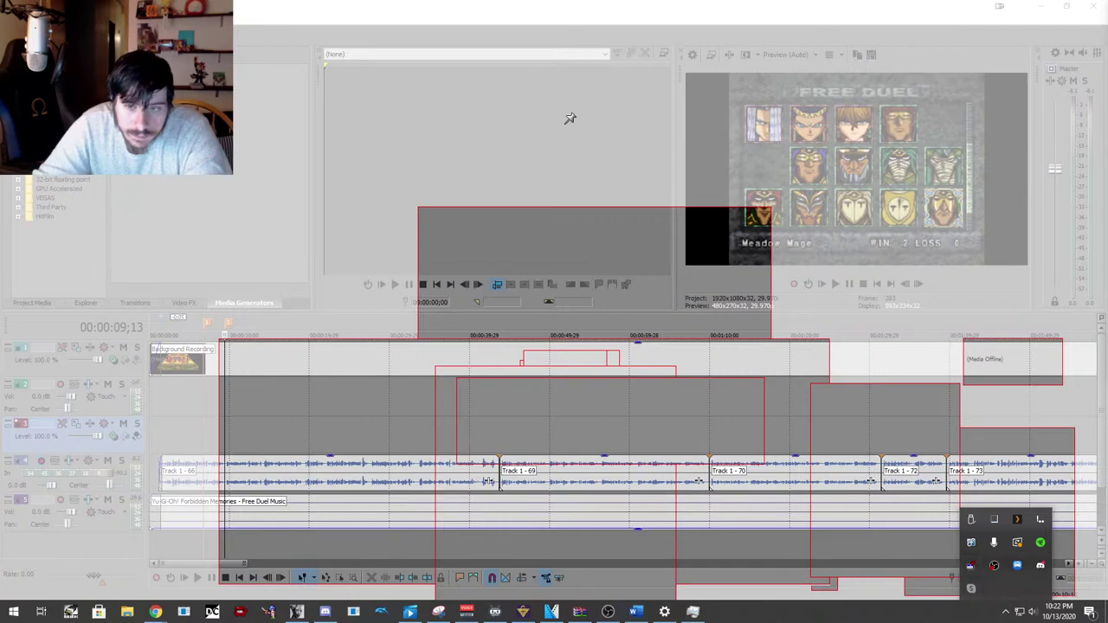
left_click(490, 5)
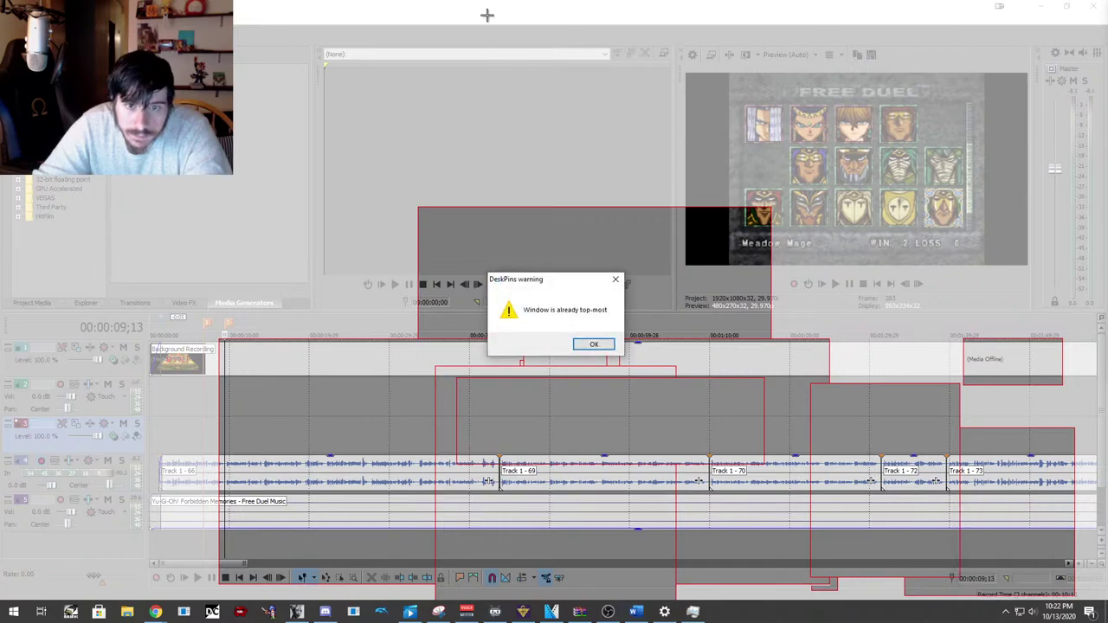
left_click(592, 345)
Turn on the Always on top option for the running Task Manager to bring it above the capture overlay.
mouse_move(664, 611)
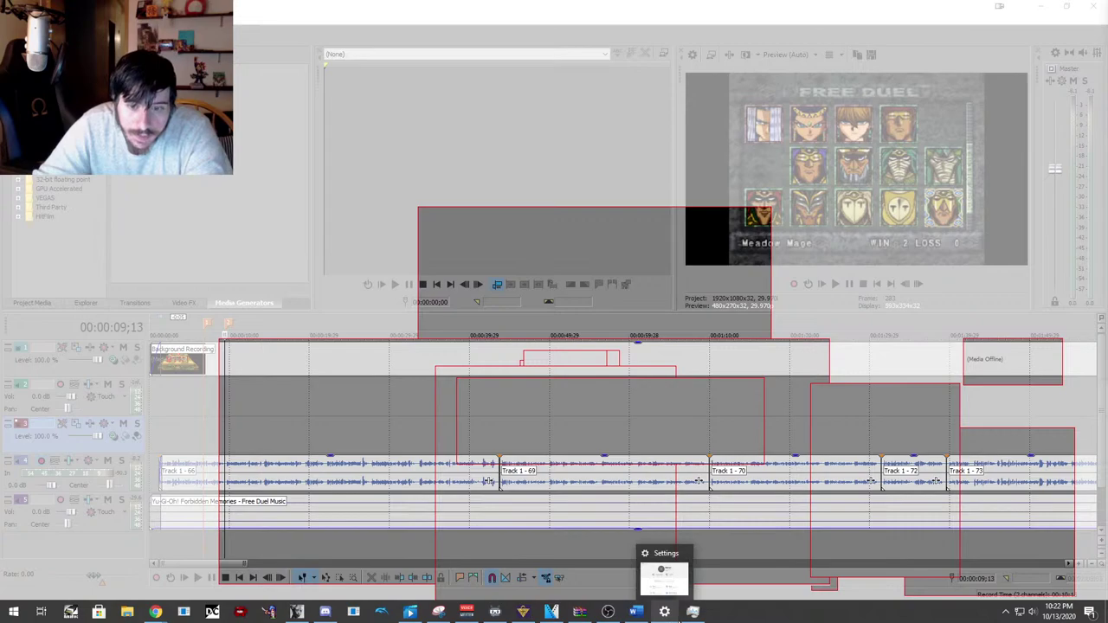
left_click(684, 582)
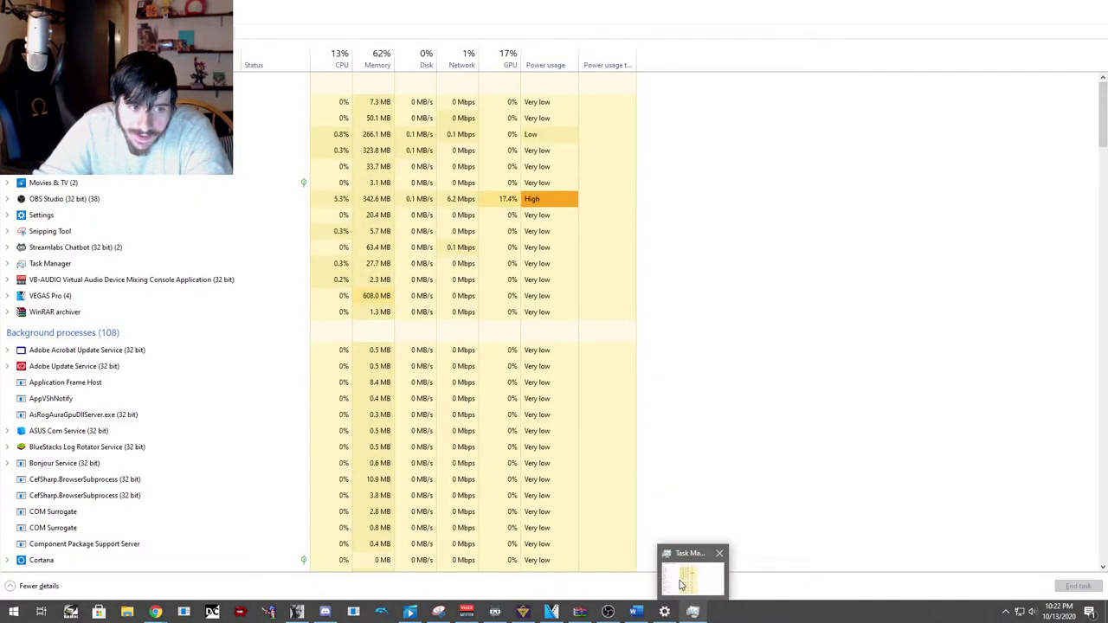
left_click(681, 585)
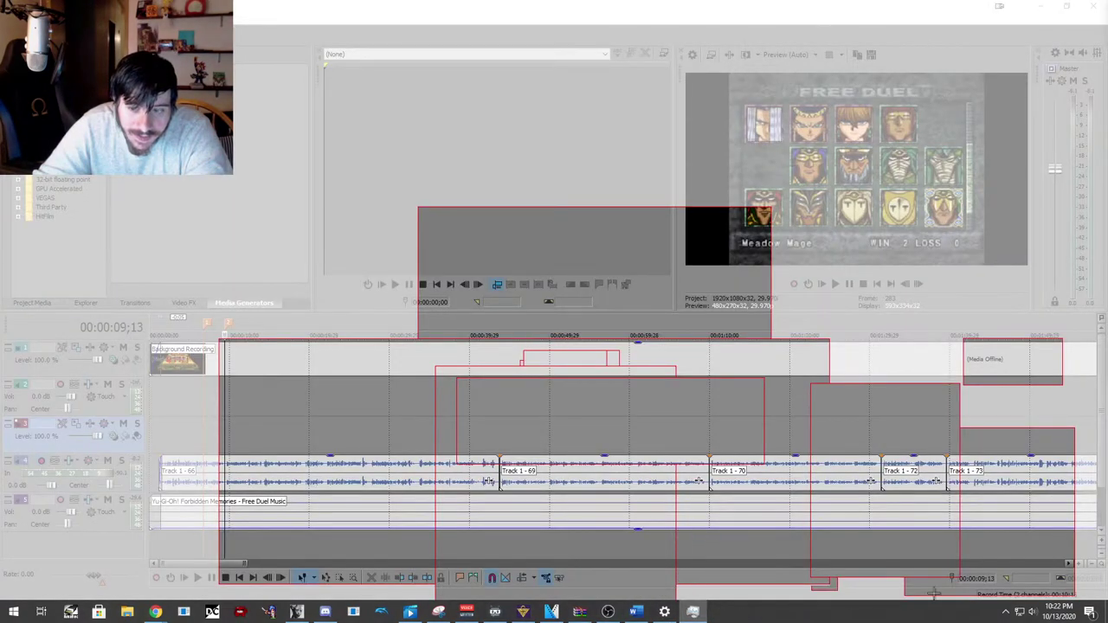
left_click(1004, 612)
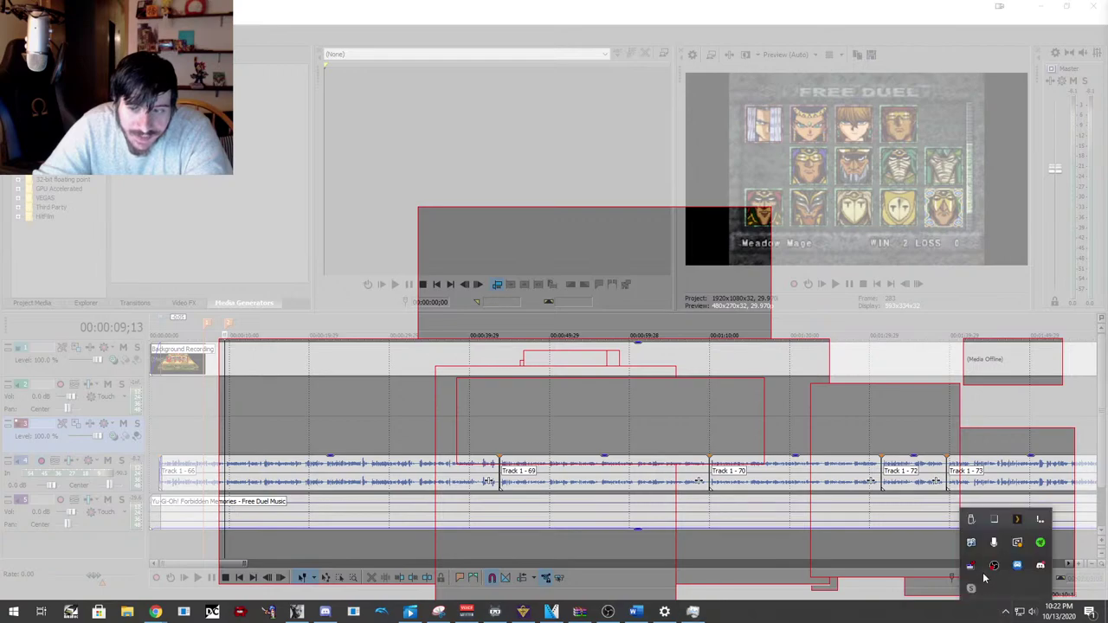
right_click(994, 526)
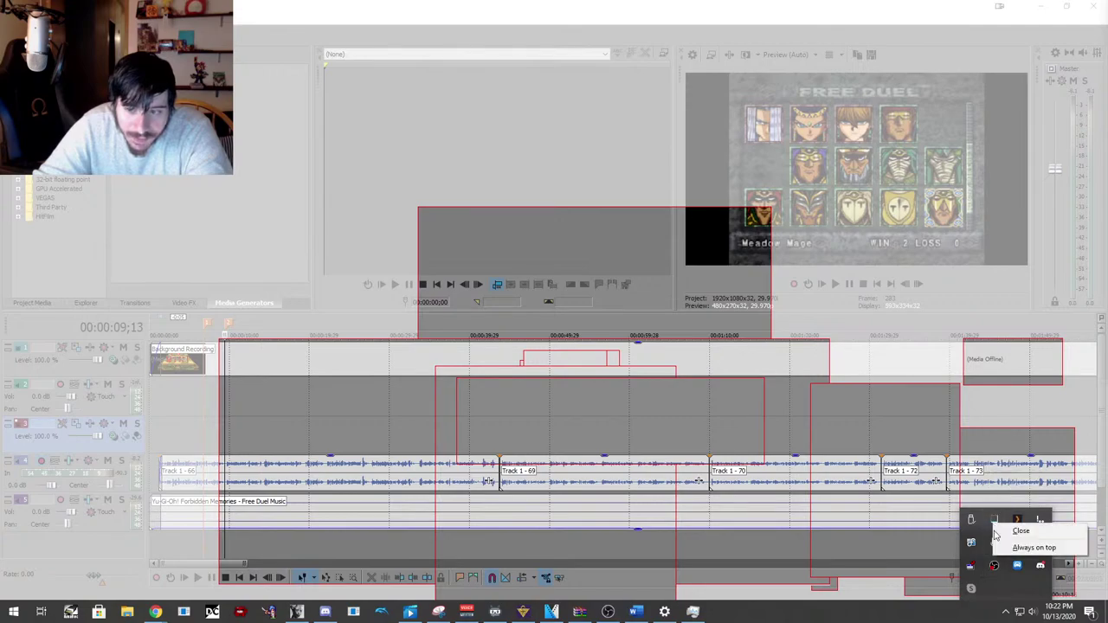
left_click(1017, 547)
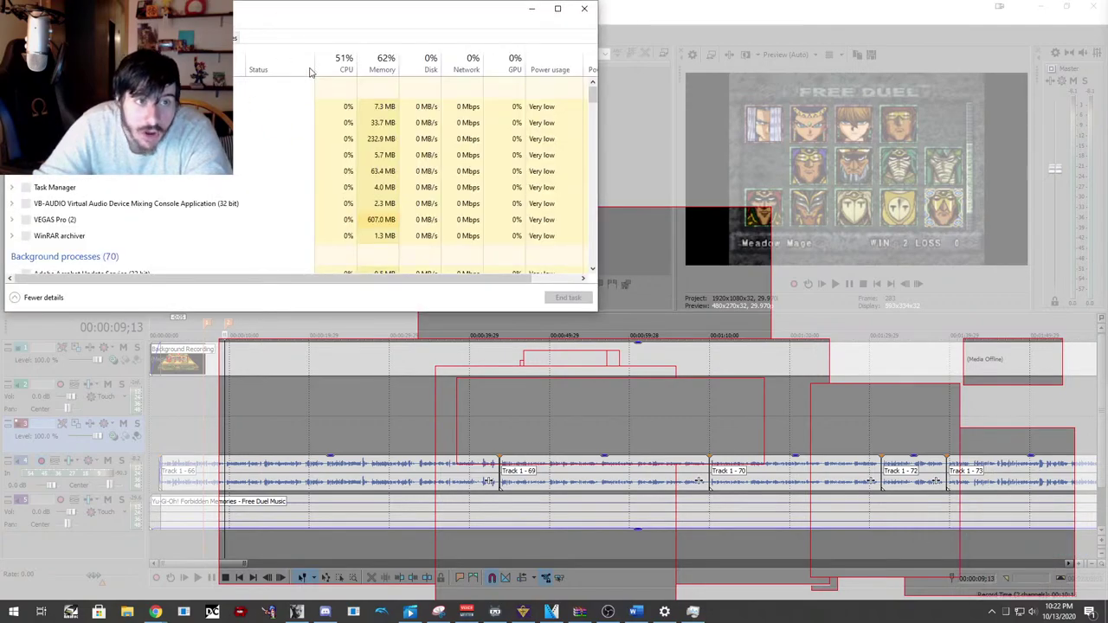
Move Task Manager into clear view, end the Snipping Tool task, and minimize Task Manager.
left_click_drag(323, 12, 500, 103)
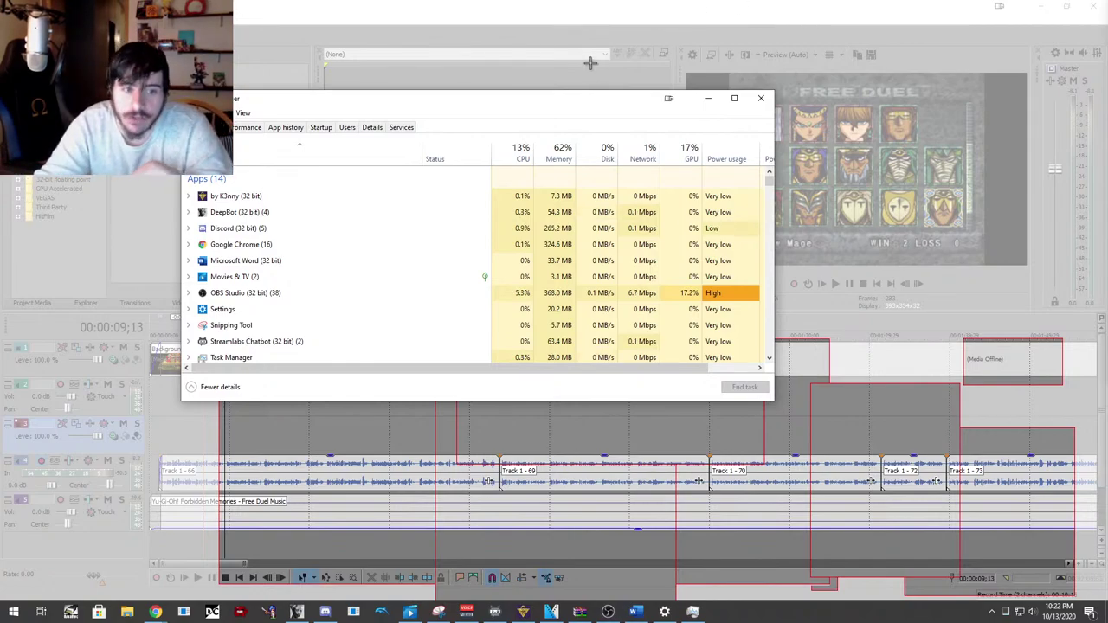
scroll(405, 268, "down", 2)
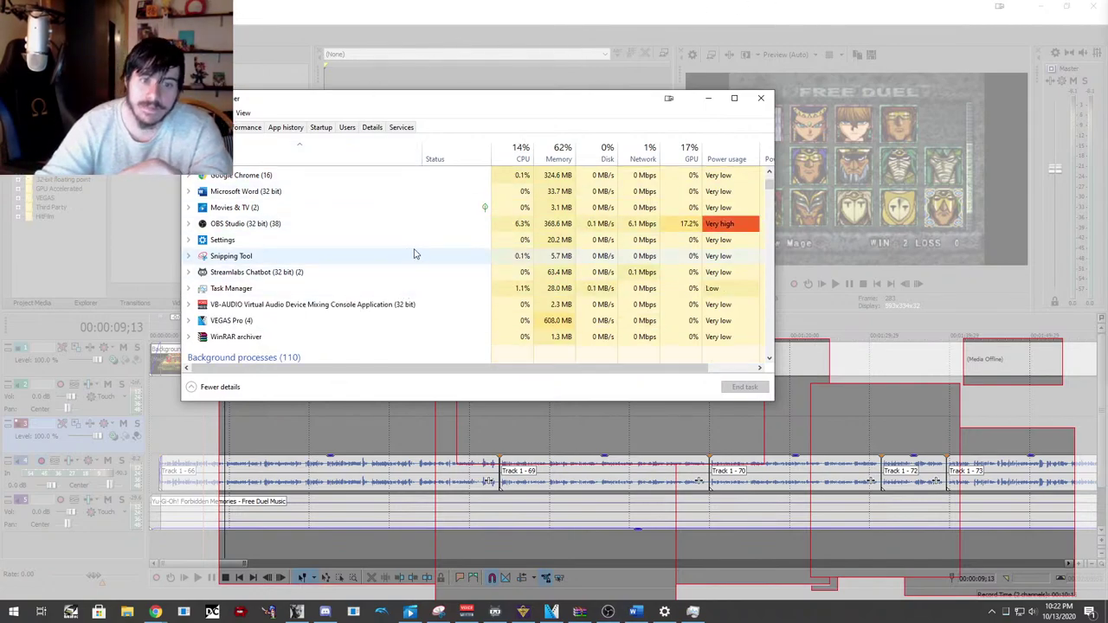
left_click(413, 256)
left_click(751, 388)
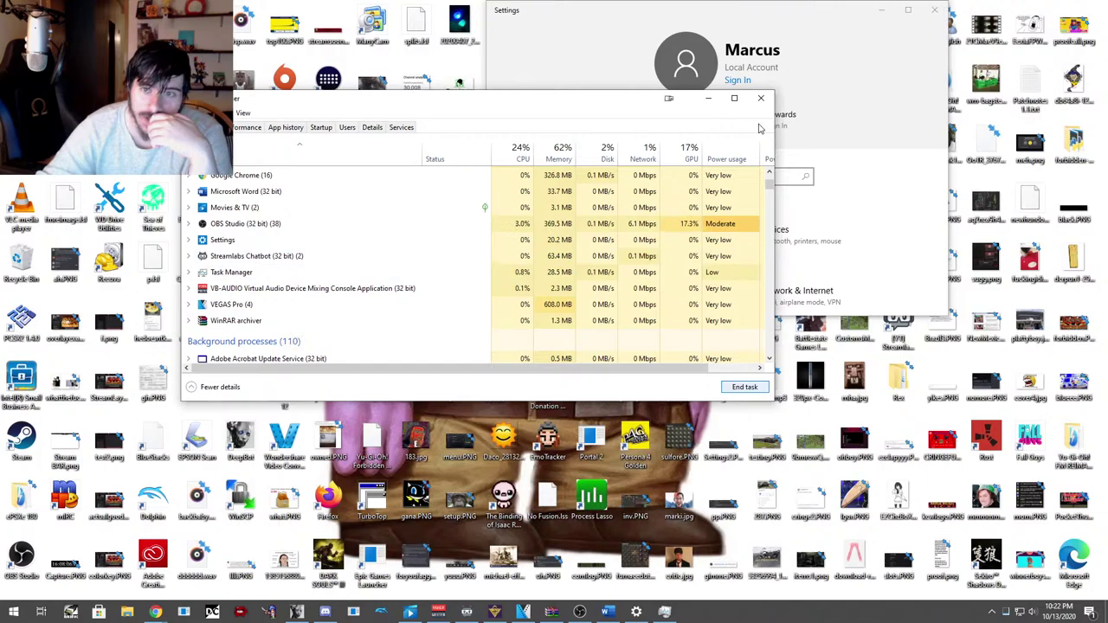
left_click(708, 98)
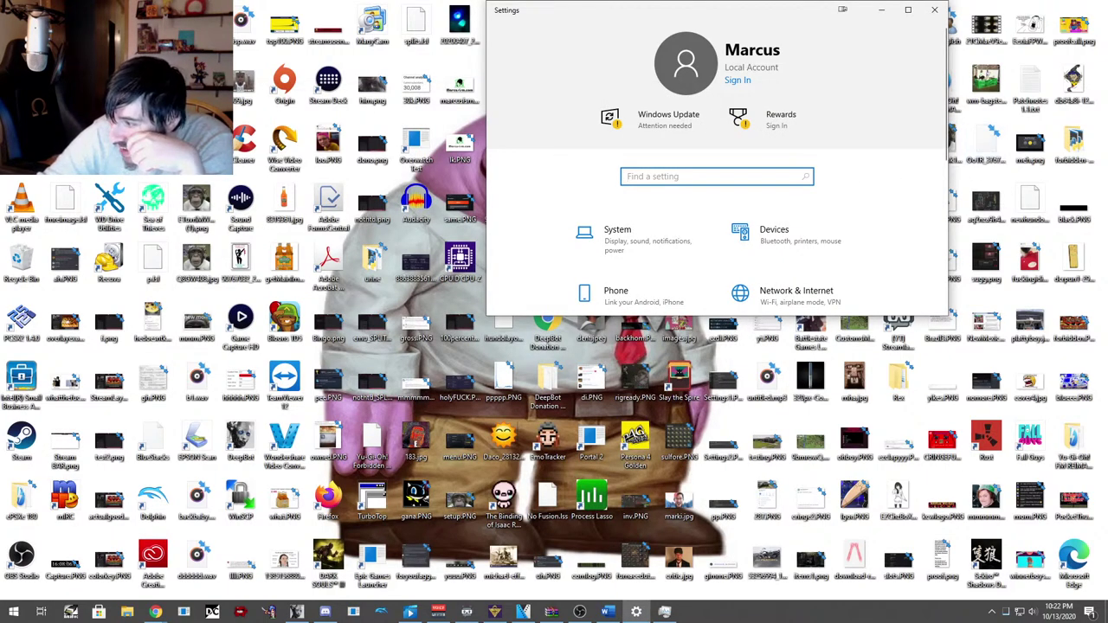
Switch to VEGAS Pro and move the live chat pop-up window off the editing area.
key("alt+Tab")
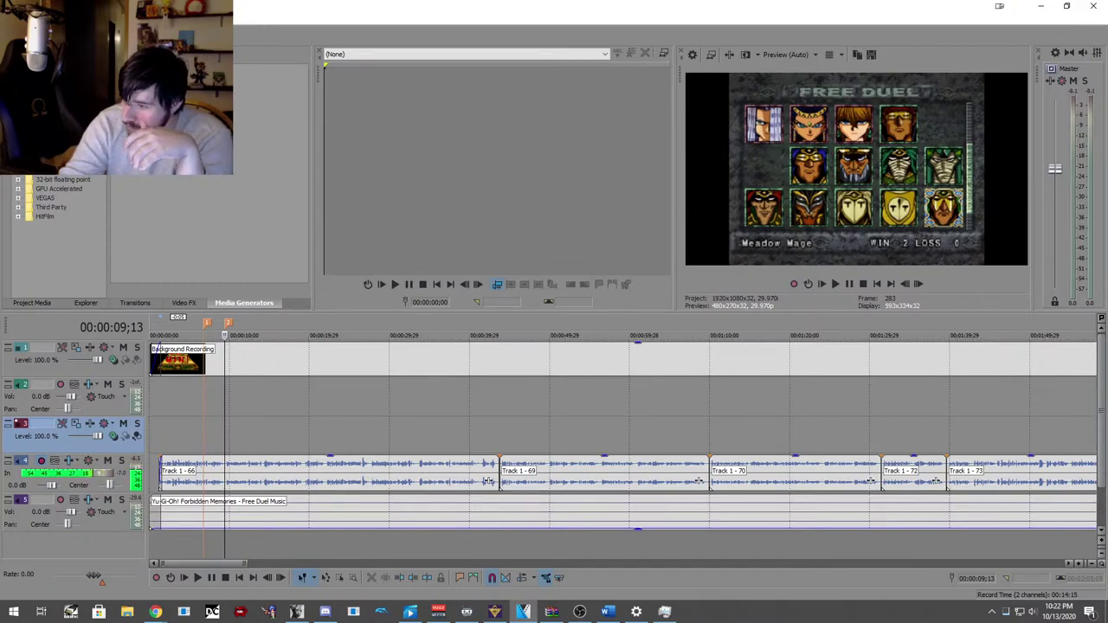
key("alt+Tab")
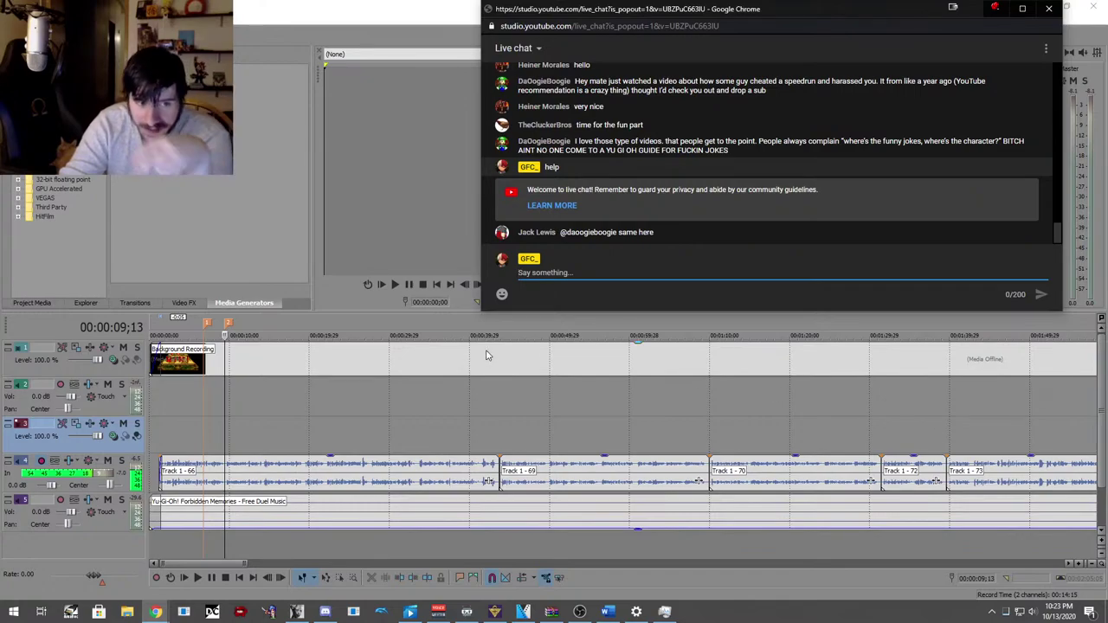
left_click(363, 20)
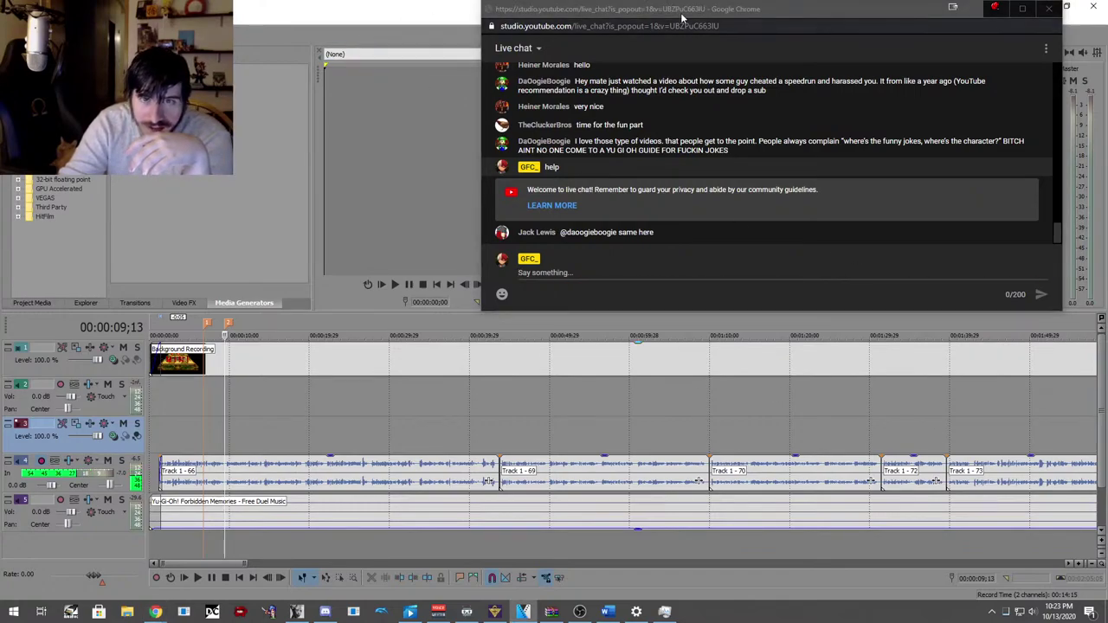
left_click_drag(543, 19, 1107, 26)
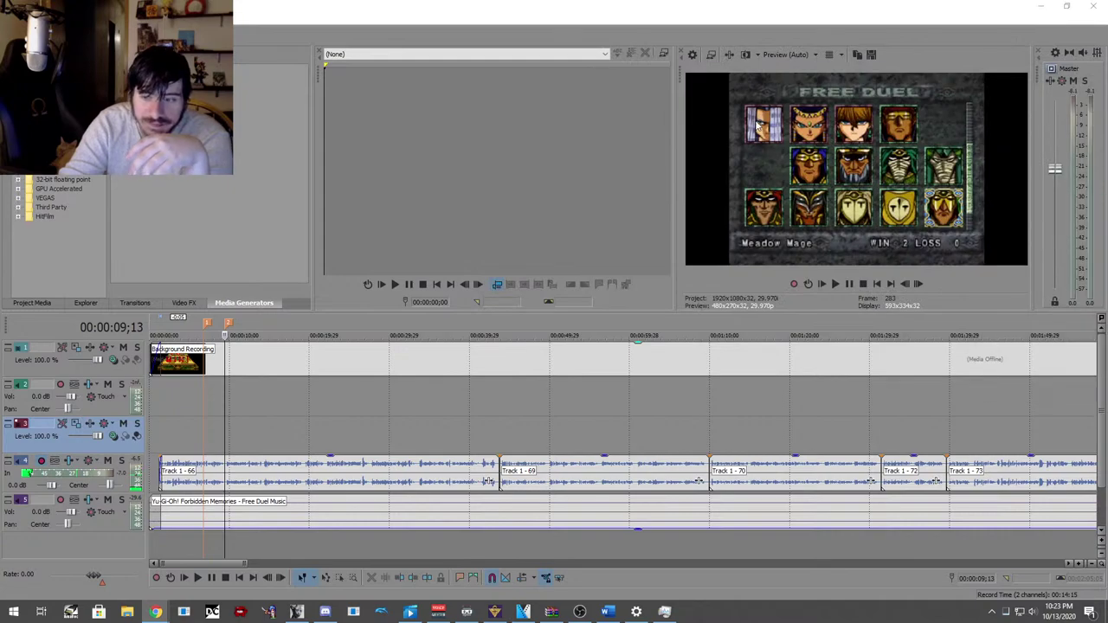
Play the timeline from the current cursor position to test playback, and stop it.
left_click(199, 578)
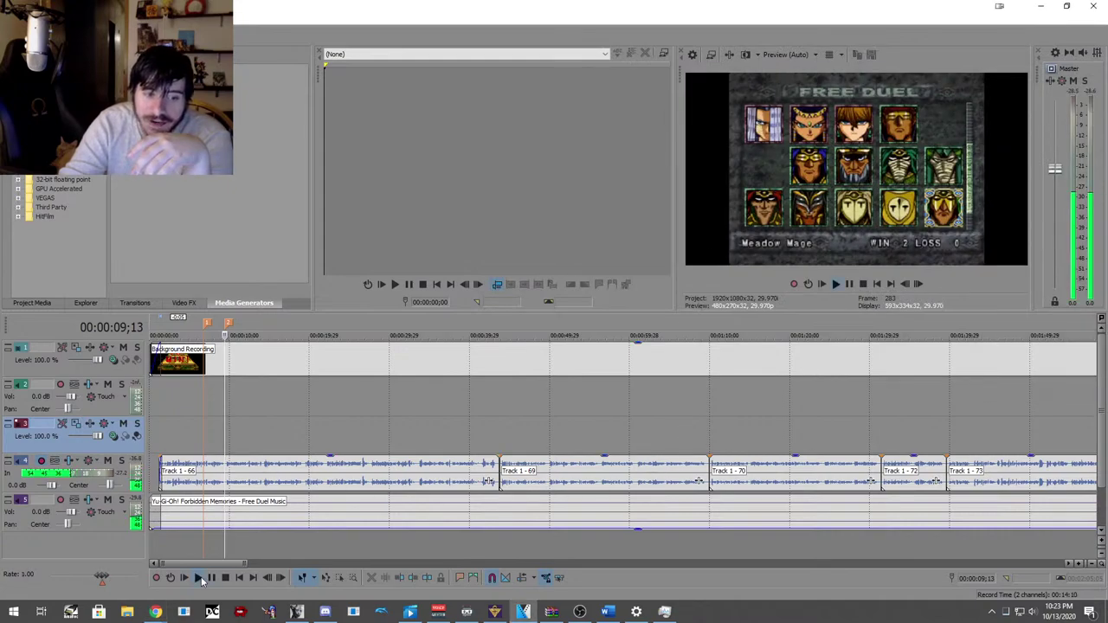
left_click(224, 578)
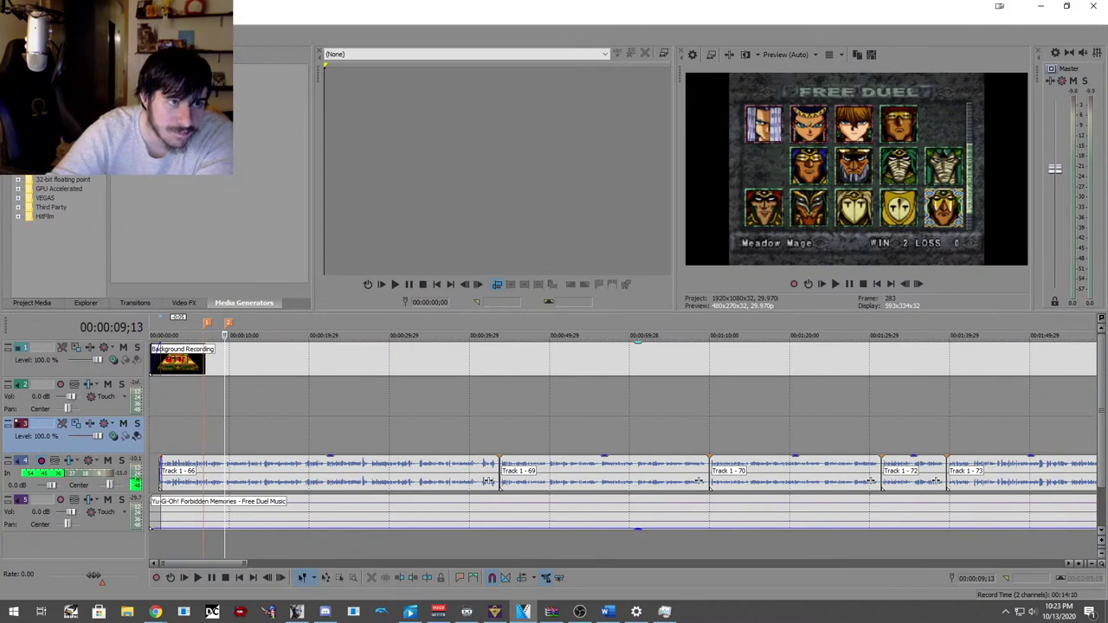
Save the project under a new name as atectutorial in the Documents folder, in VEGAS Pro Project File format.
key("alt+f")
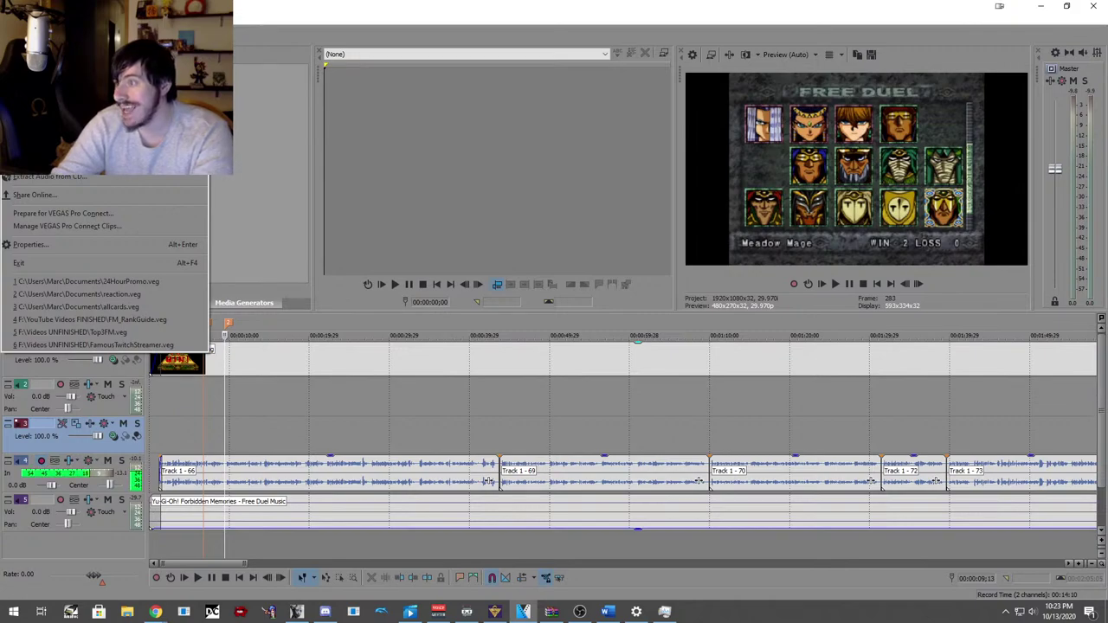
key("Right")
key("Right")
key("Right")
key("Right")
key("Left")
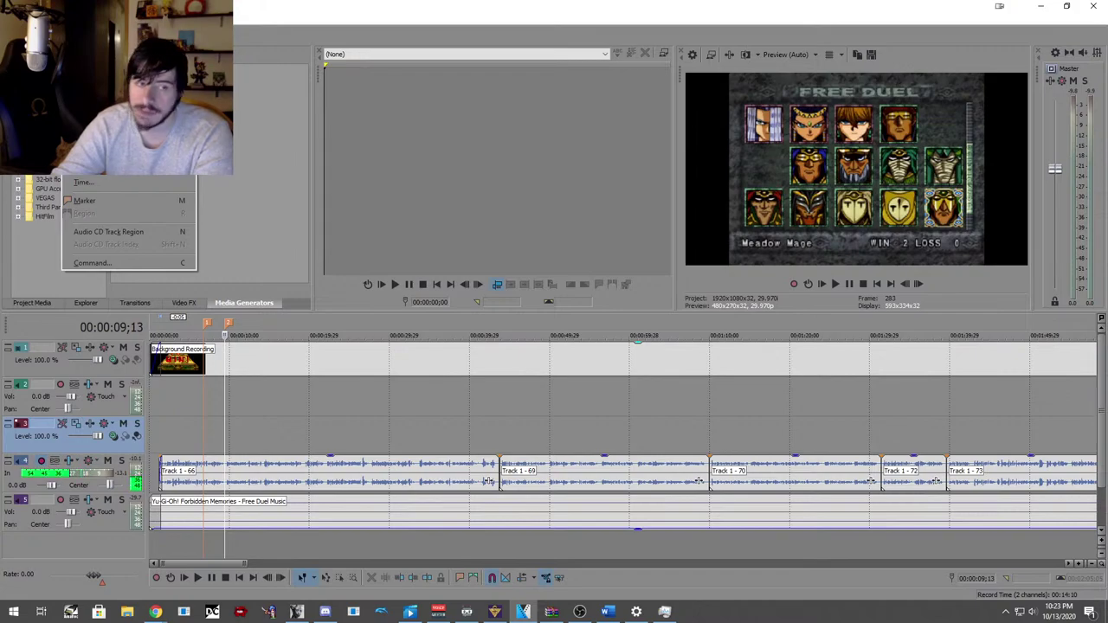
key("Left")
key("Left")
key("Left")
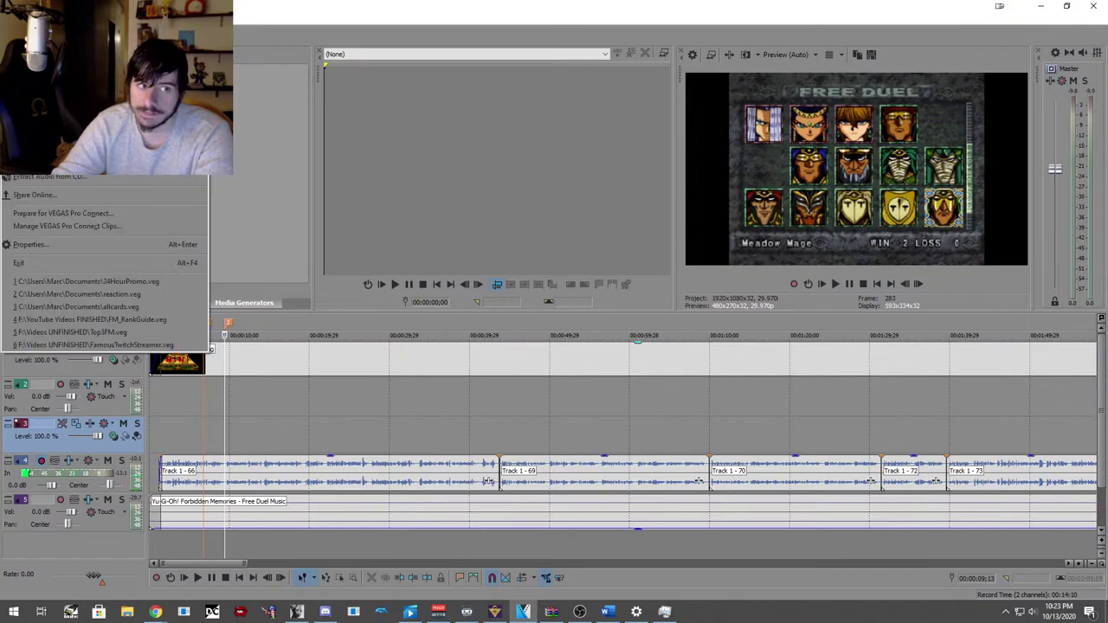
key("Up")
key("Up")
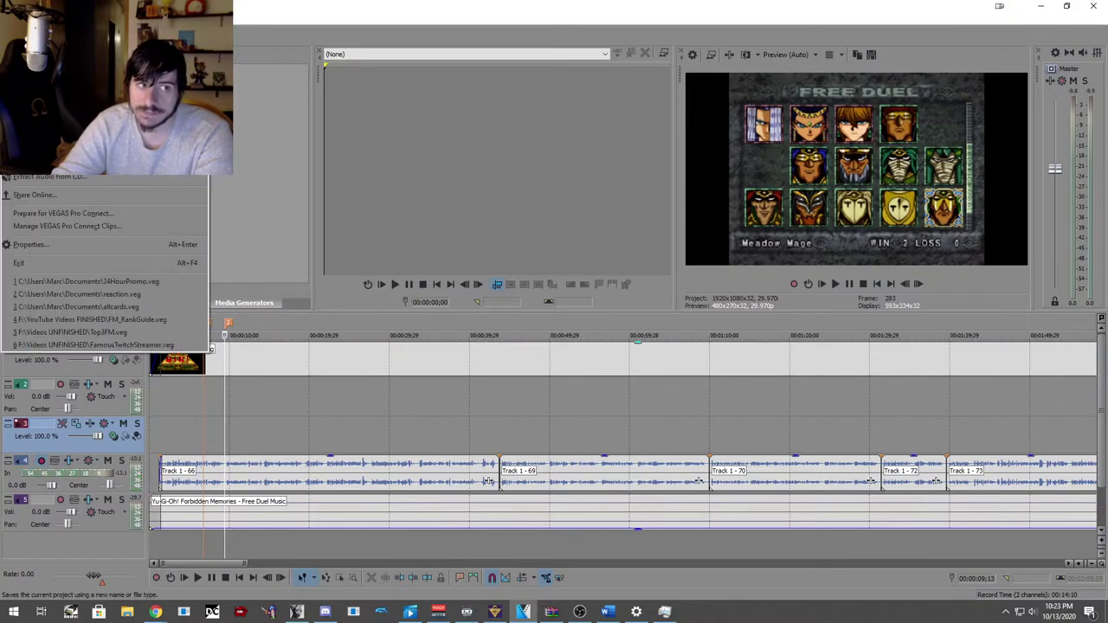
key("Return")
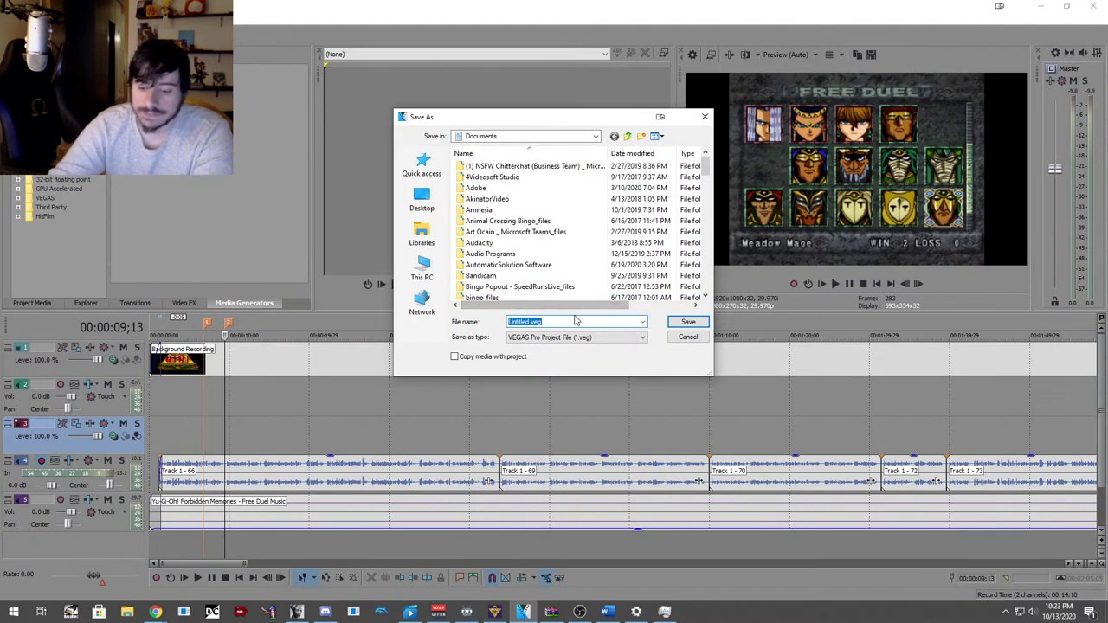
type("atestutorial")
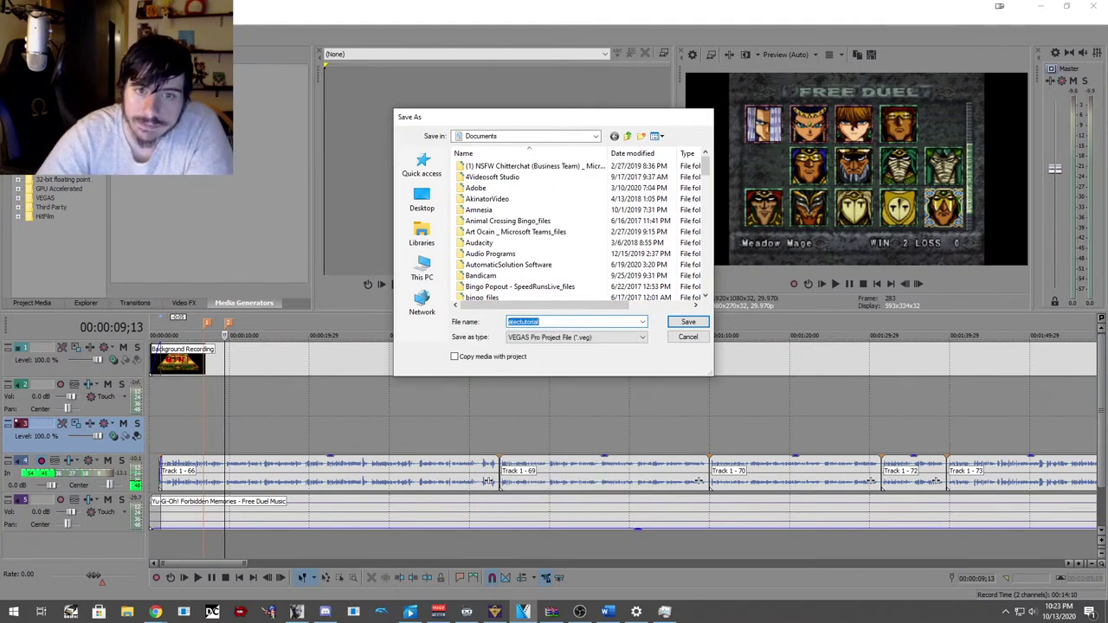
key("Return")
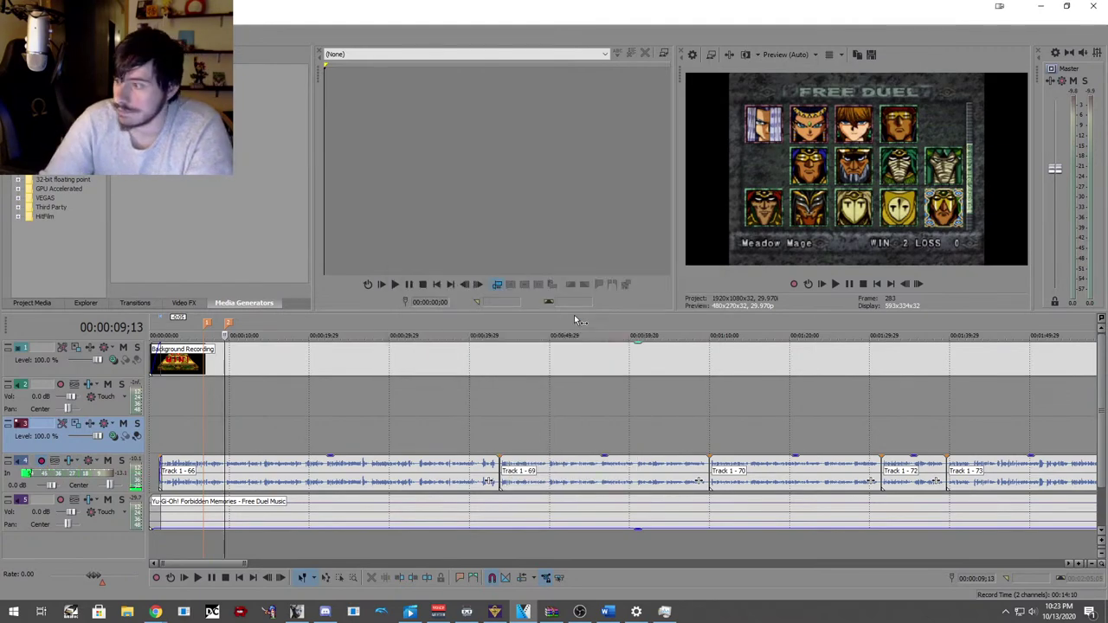
Send the !twitter command in the YouTube live chat pop-up and return to VEGAS Pro.
key("alt+Tab")
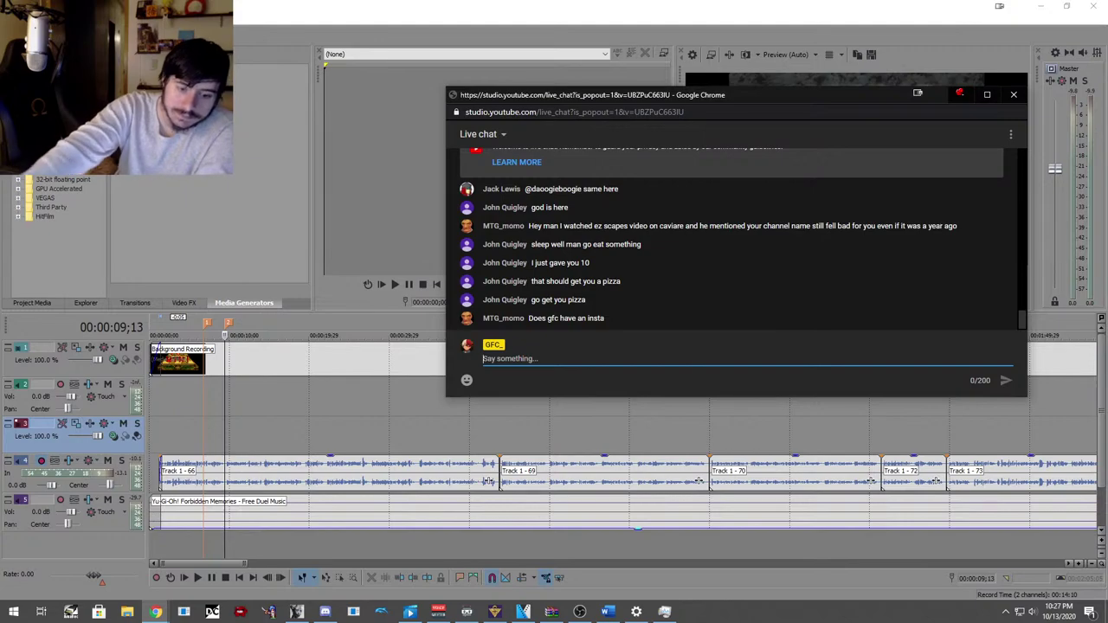
type("Itwitter")
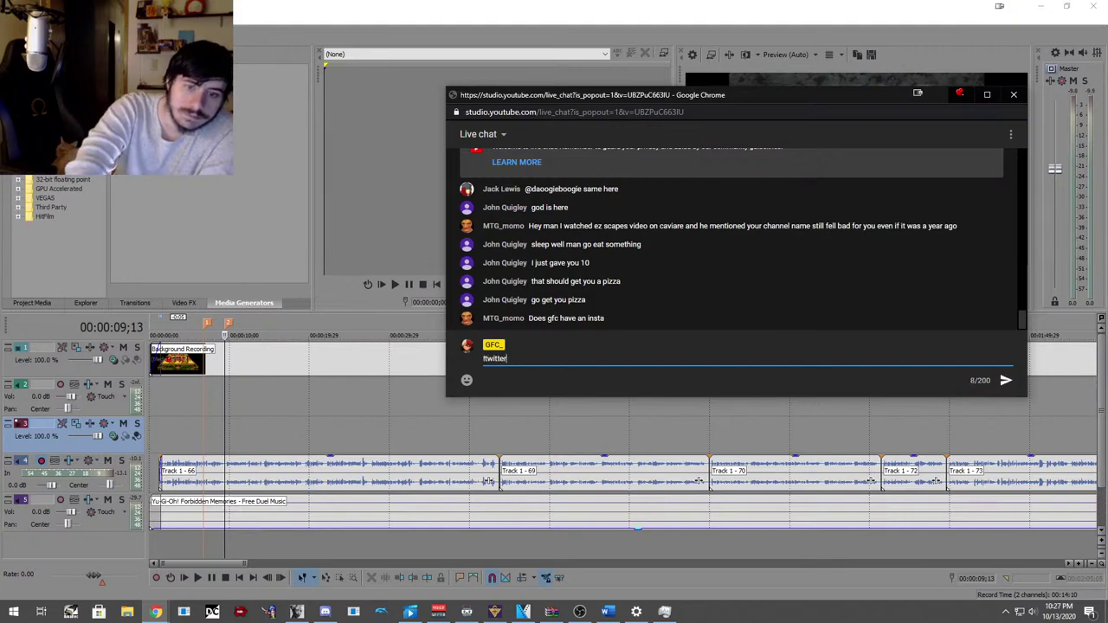
key("Return")
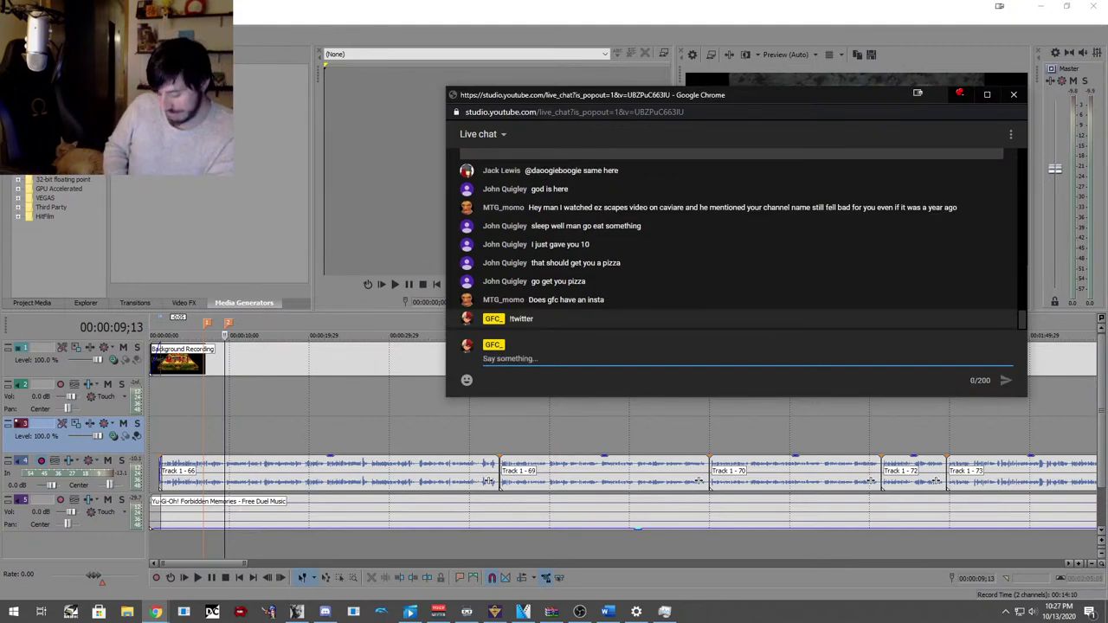
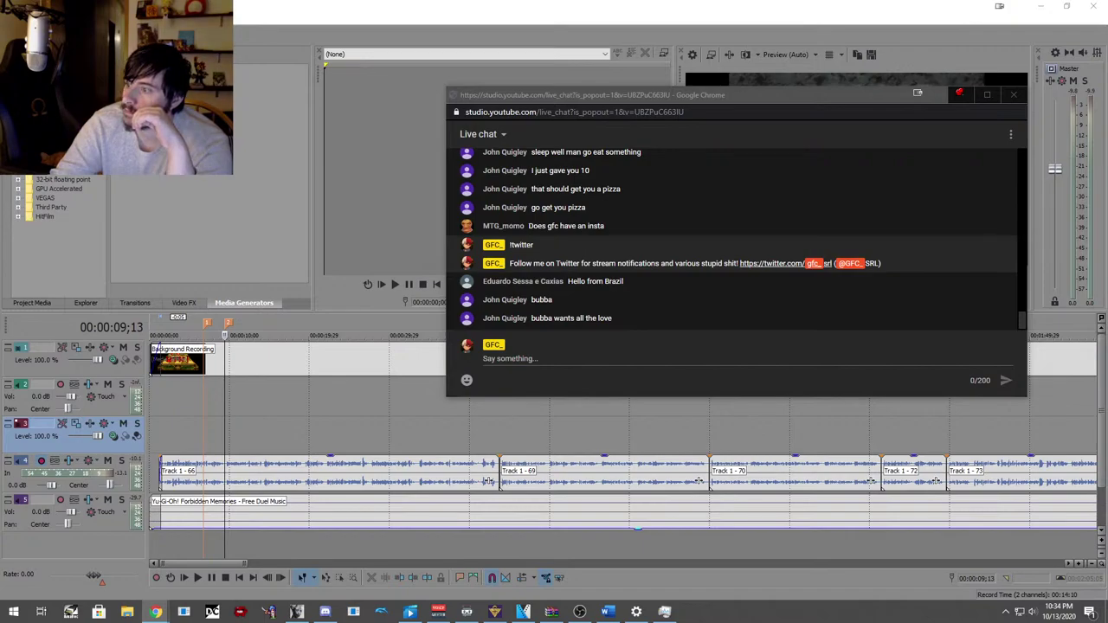
key("alt+Tab")
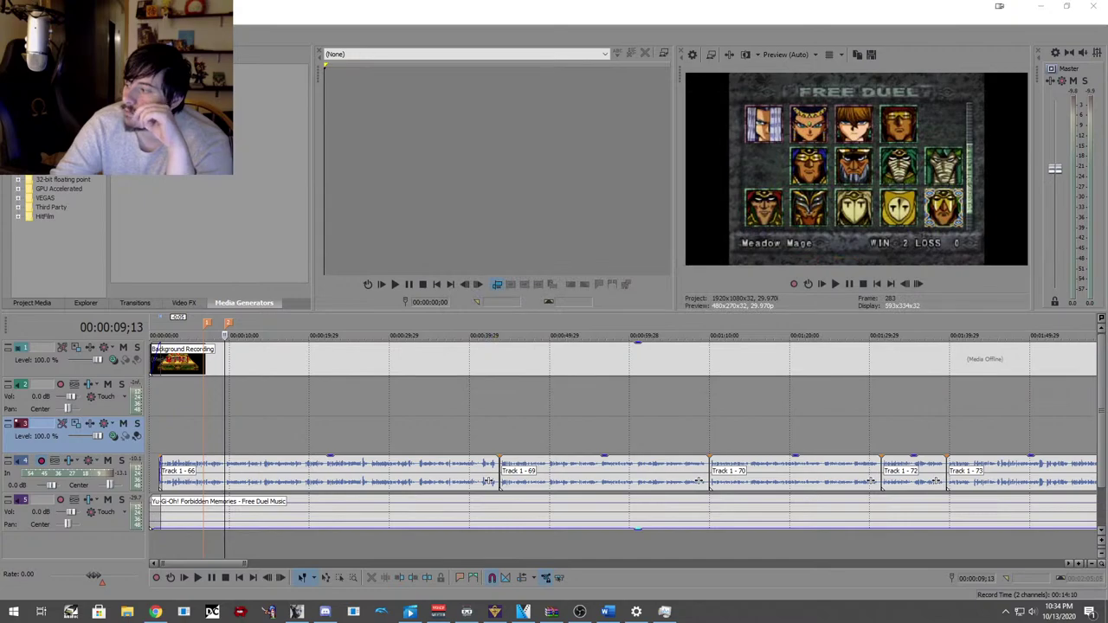
Check the general channel of the Discord server and switch back to VEGAS Pro.
left_click(324, 612)
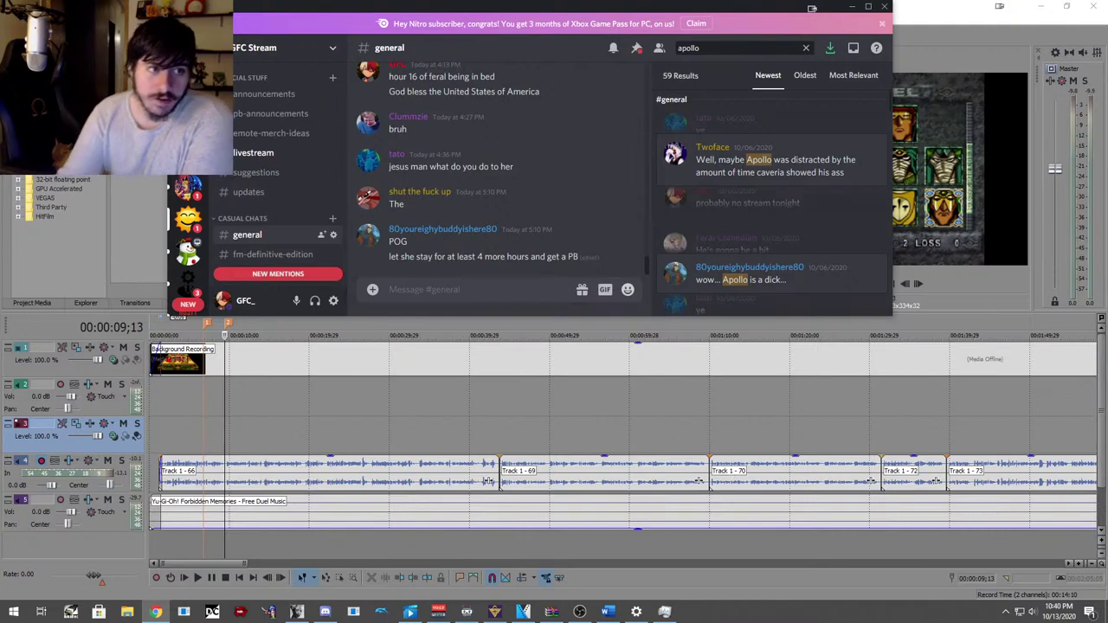
key("alt+Tab")
key("alt+f")
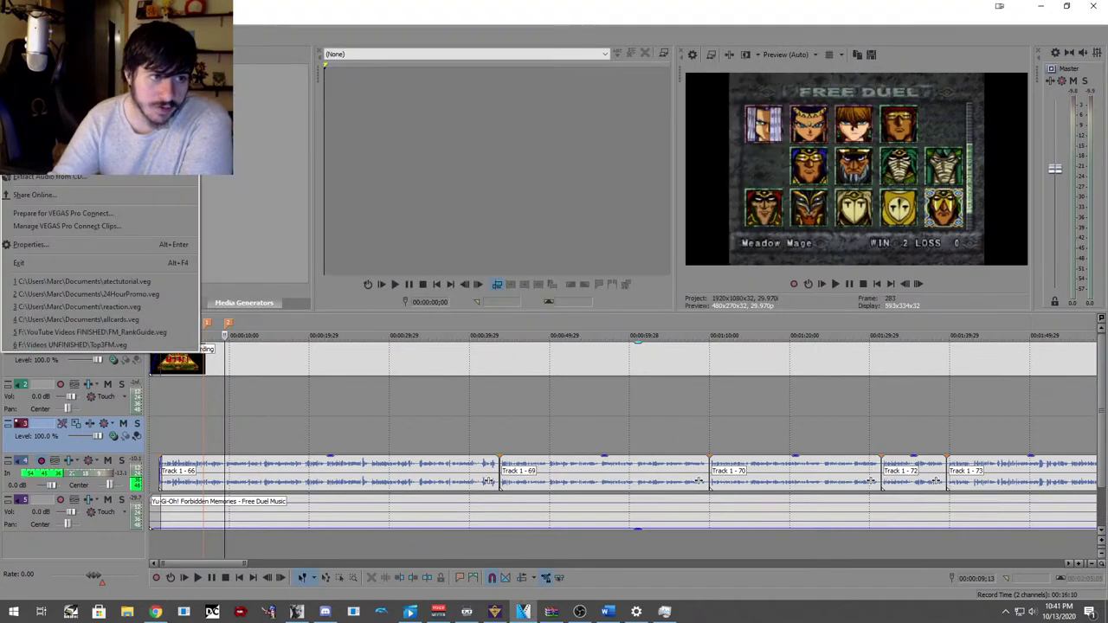
key("Return")
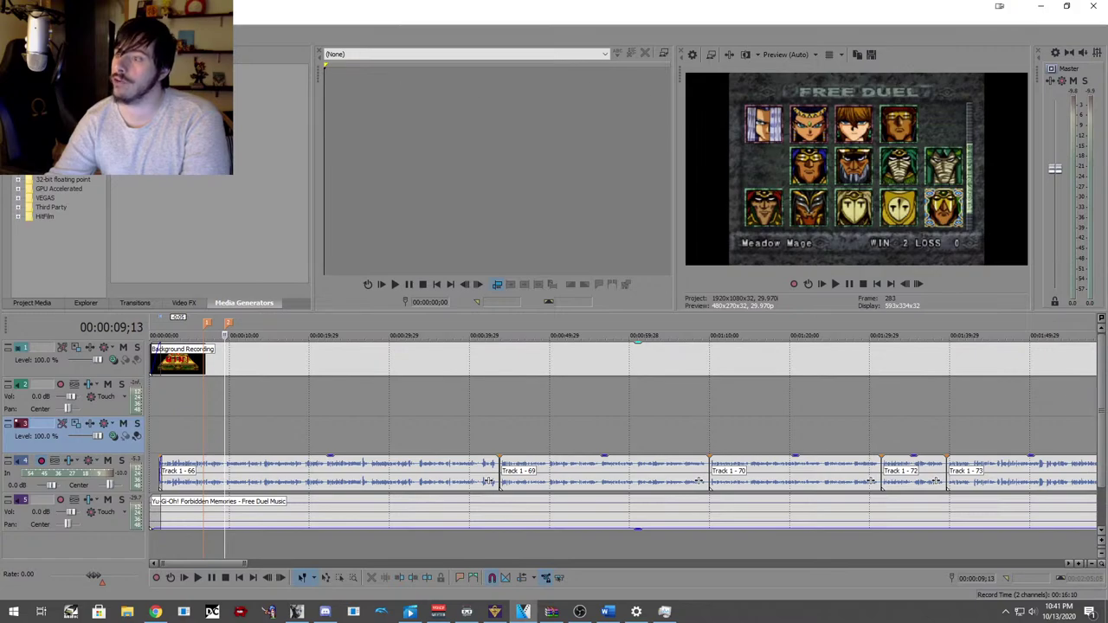
Close the VEGAS Pro window holding the tutorial project.
mouse_move(466, 611)
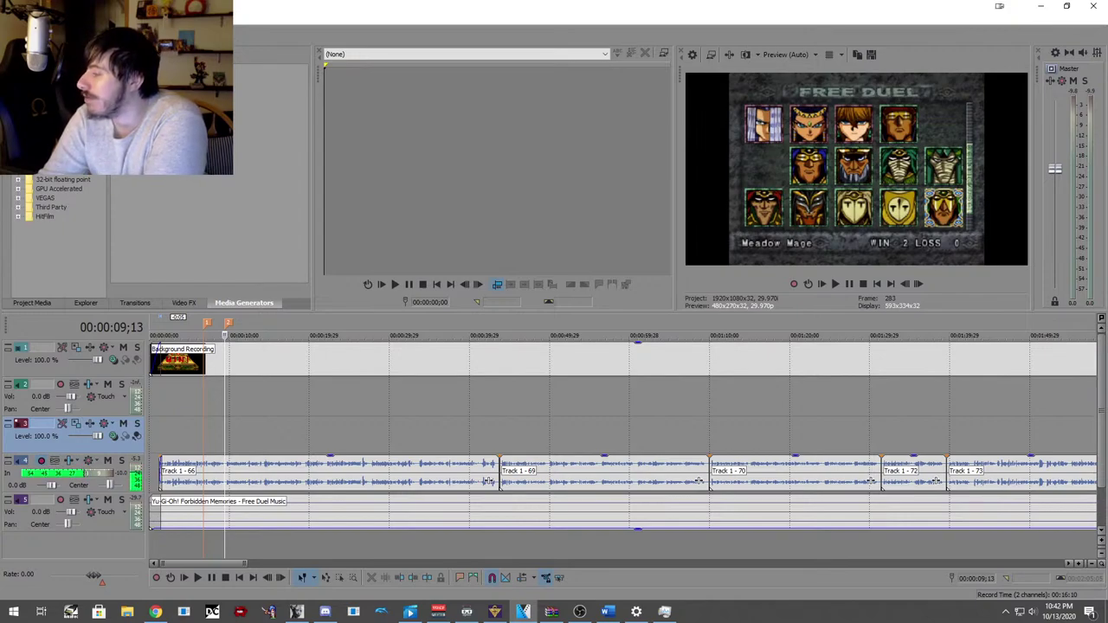
key("alt+Tab")
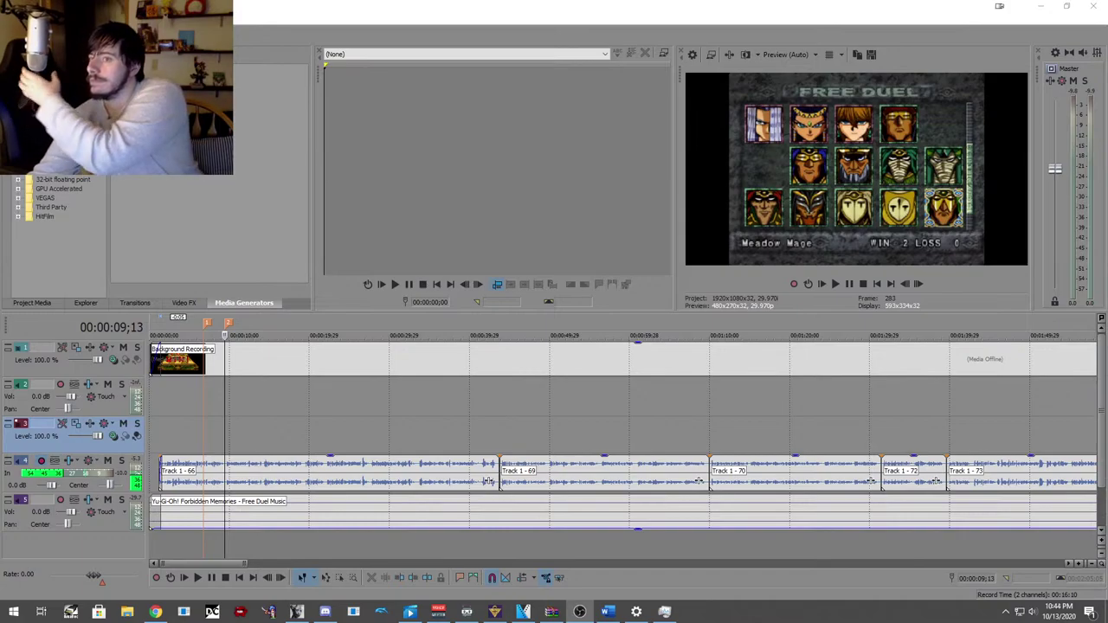
left_click(1092, 6)
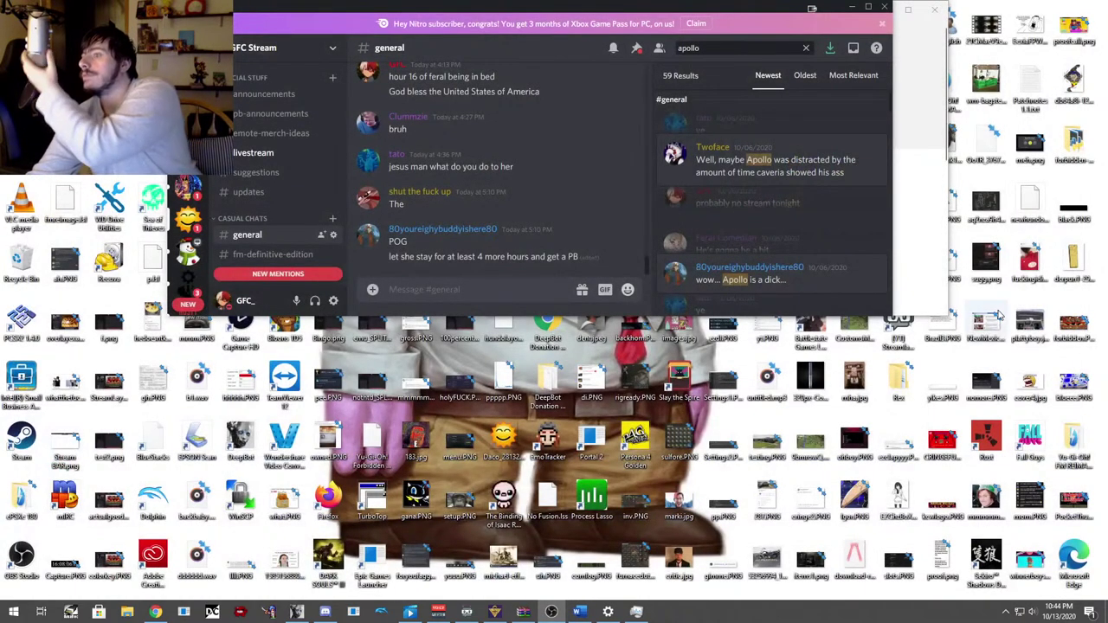